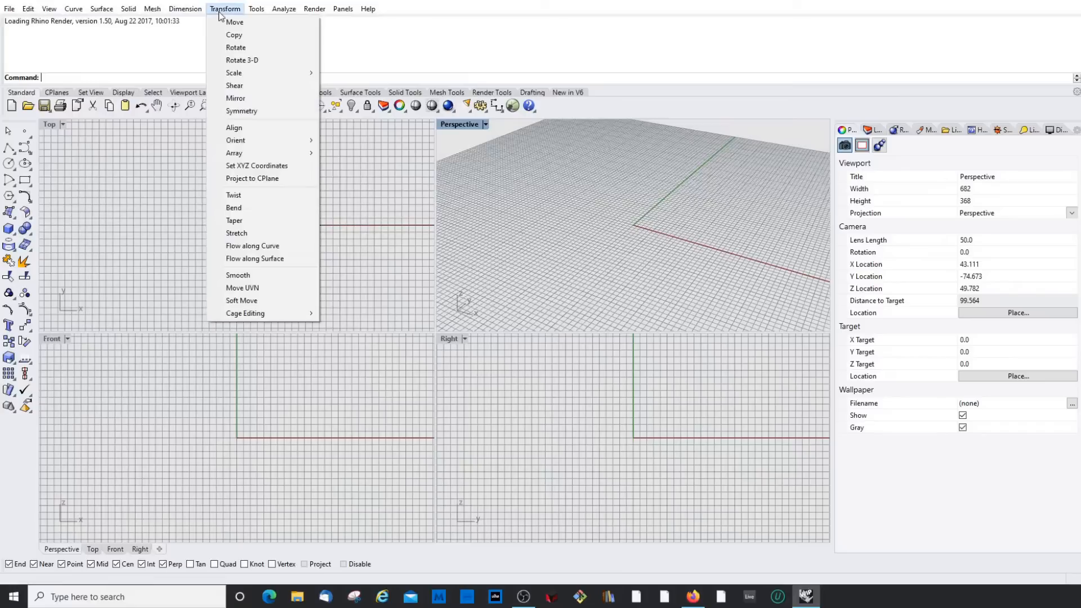
{"action": "mouse_move", "coordinate": [277, 13]}
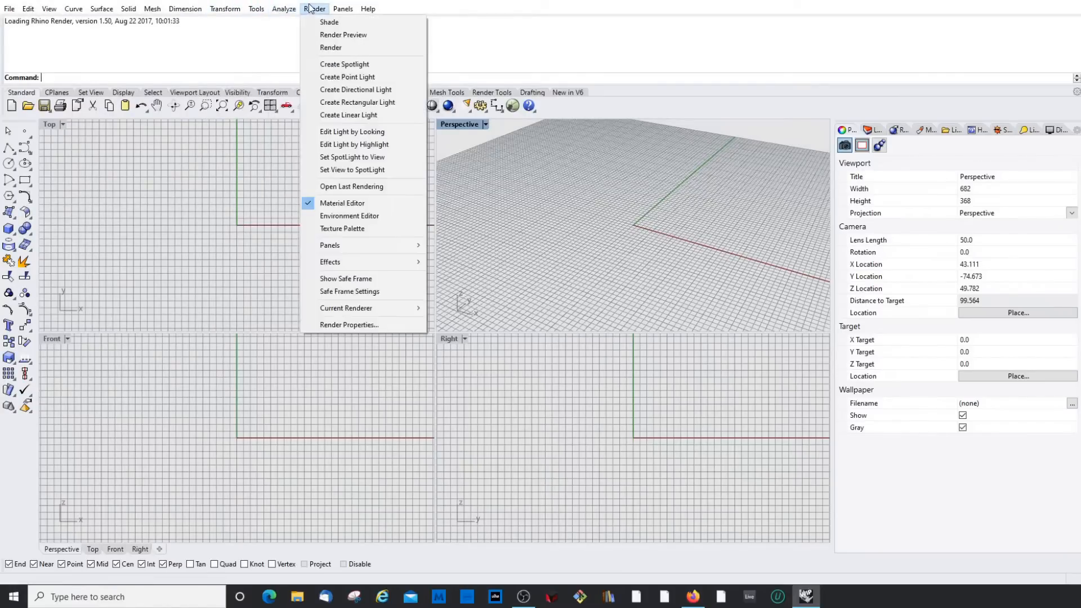
{"action": "left_click", "coordinate": [379, 5]}
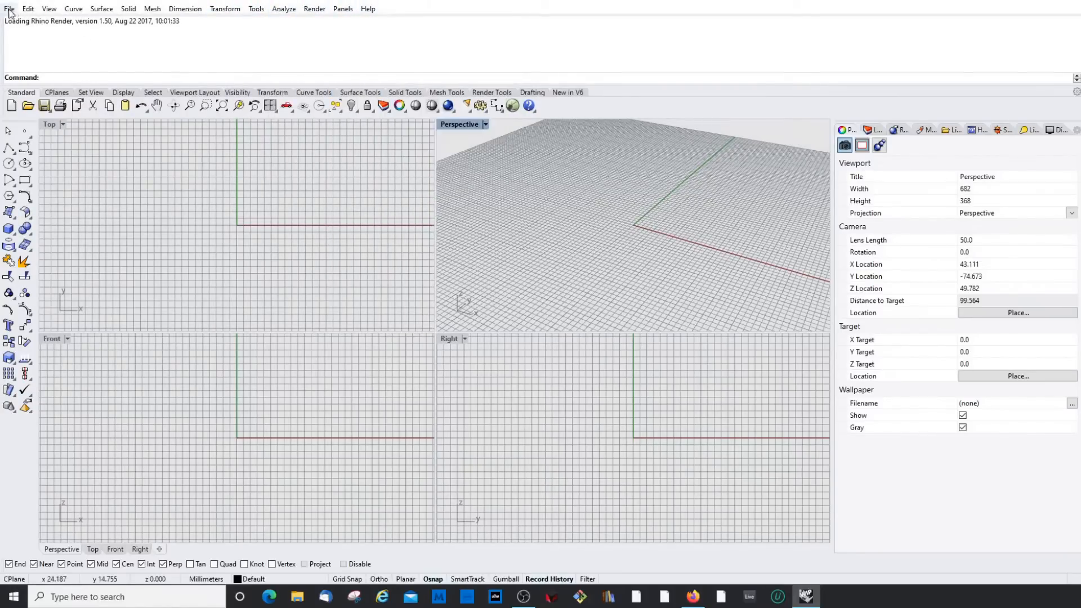
{"action": "left_click", "coordinate": [101, 9]}
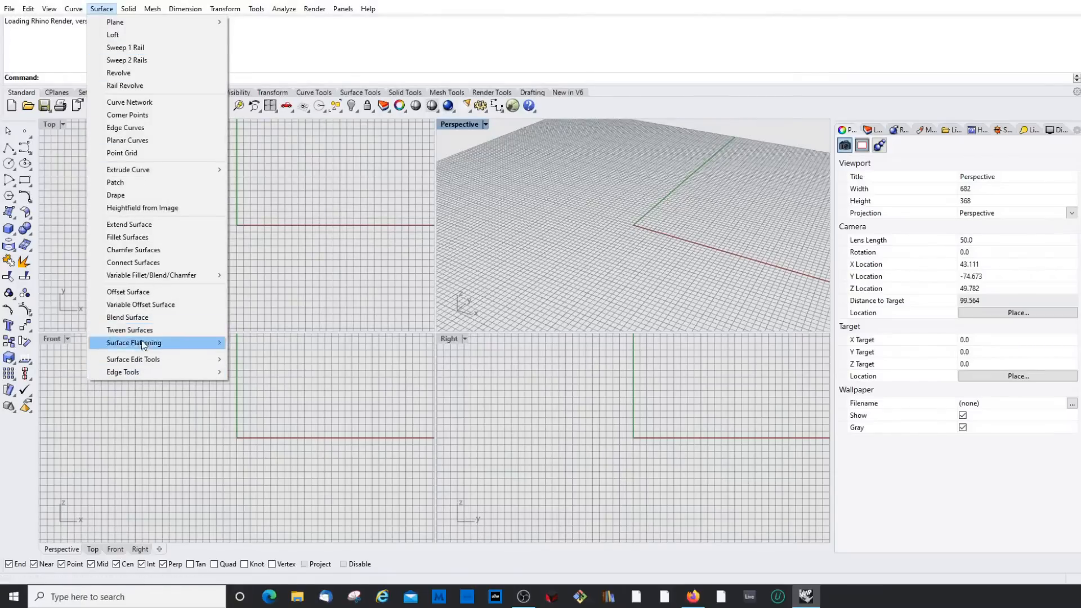
{"action": "mouse_move", "coordinate": [148, 362]}
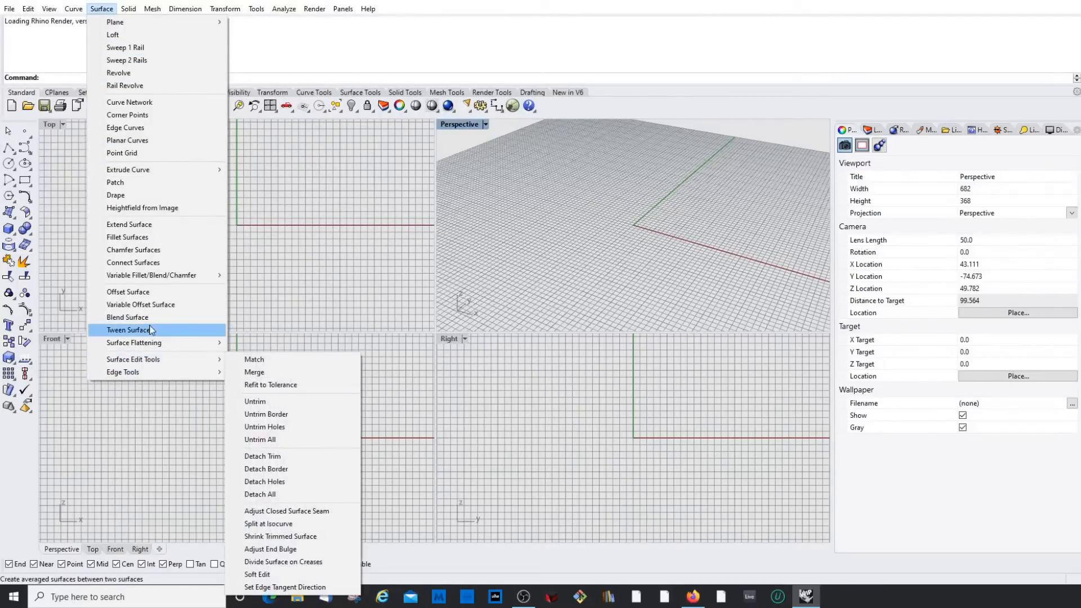
{"action": "left_click", "coordinate": [21, 16]}
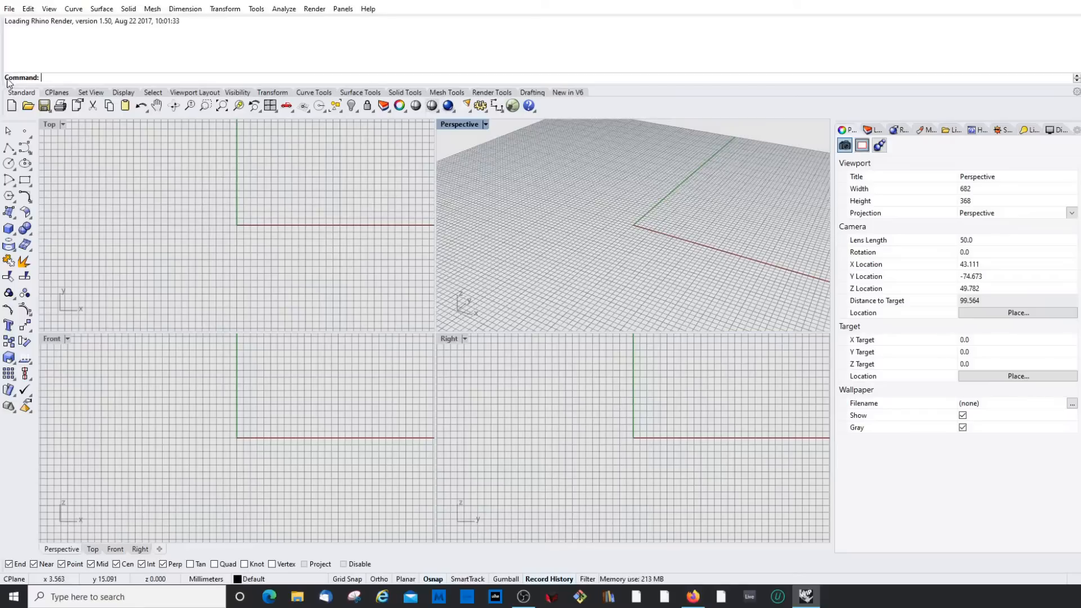
Step: Enlarge the command history area slightly
{"action": "left_click_drag", "start_coordinate": [67, 83], "coordinate": [608, 97]}
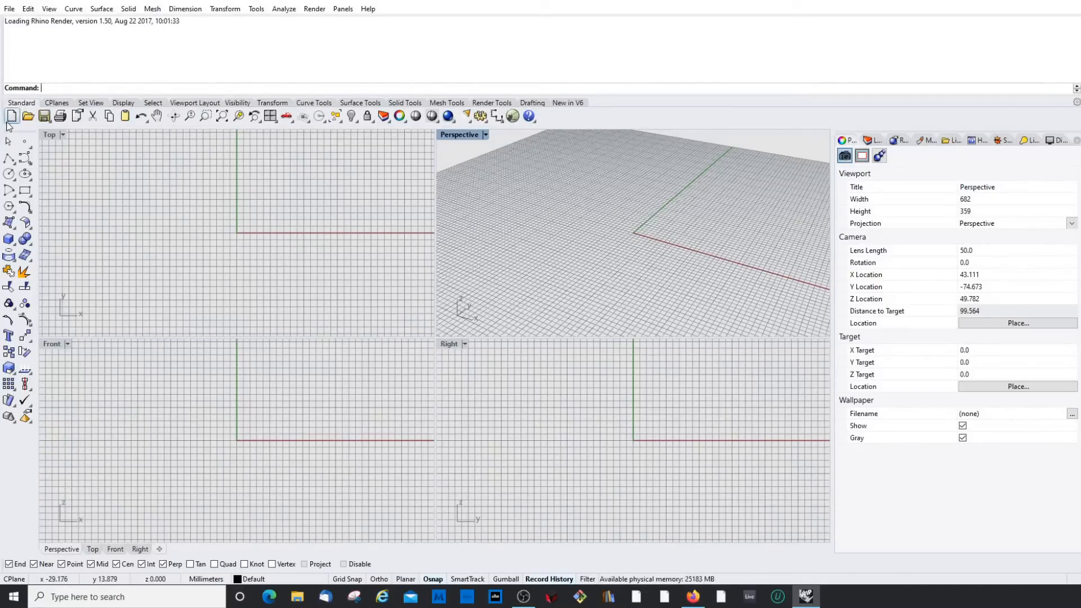
{"action": "left_click", "coordinate": [9, 8]}
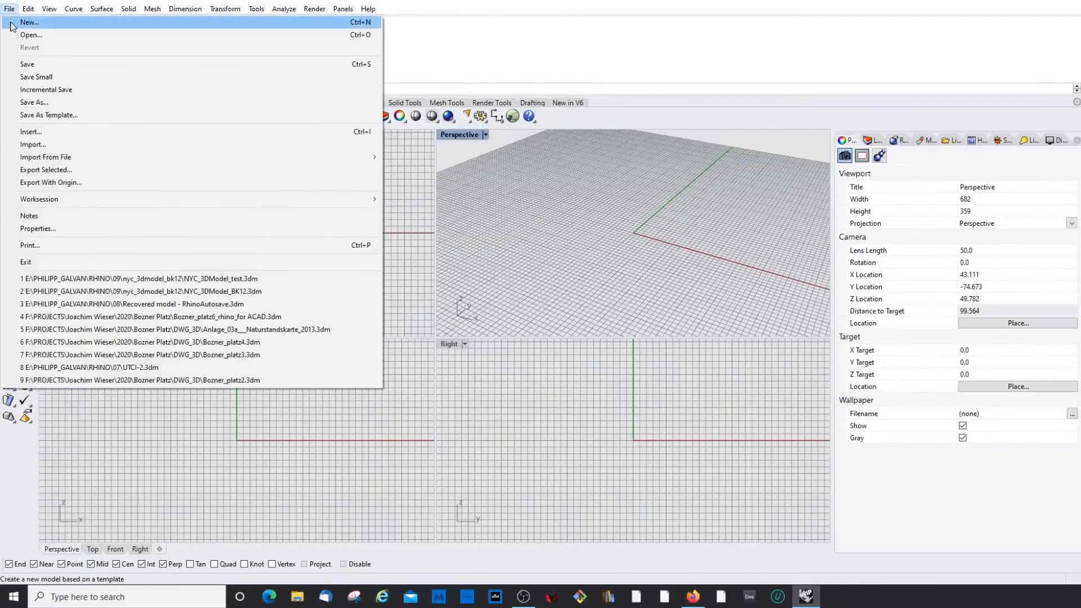
{"action": "mouse_move", "coordinate": [314, 9]}
{"action": "left_click", "coordinate": [616, 114]}
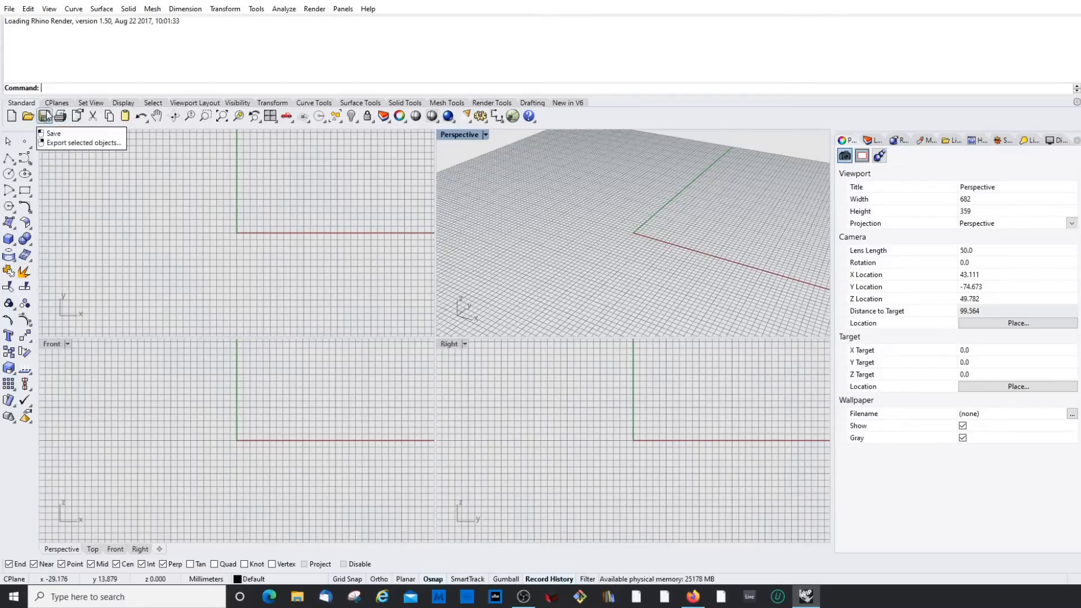
Step: Detach the group of file commands as a floating palette over the Top viewport, and close it again
{"action": "left_click", "coordinate": [48, 117]}
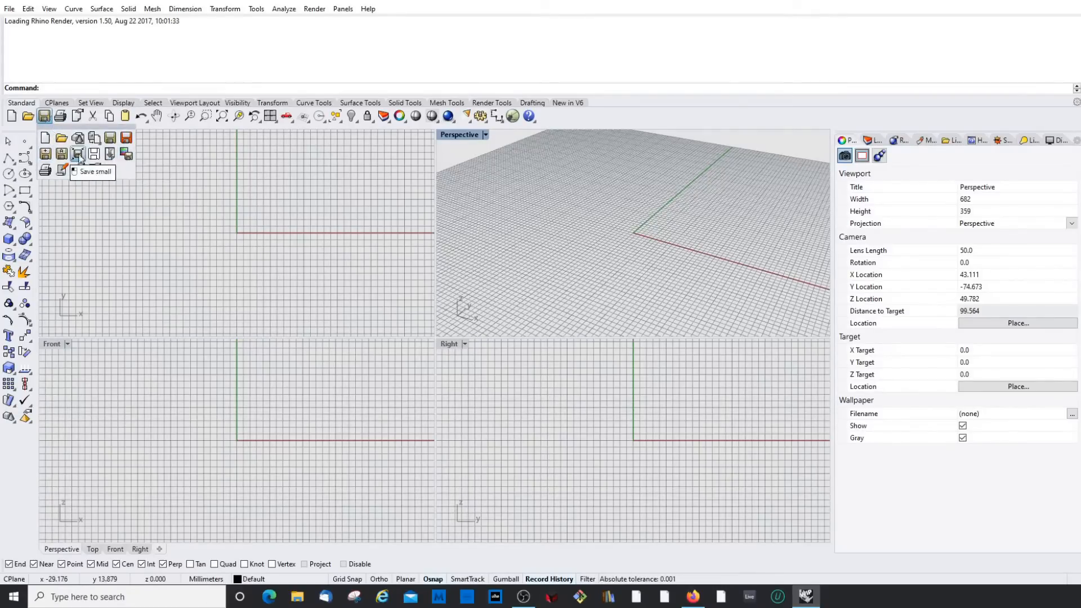
{"action": "left_click_drag", "start_coordinate": [69, 127], "coordinate": [113, 161]}
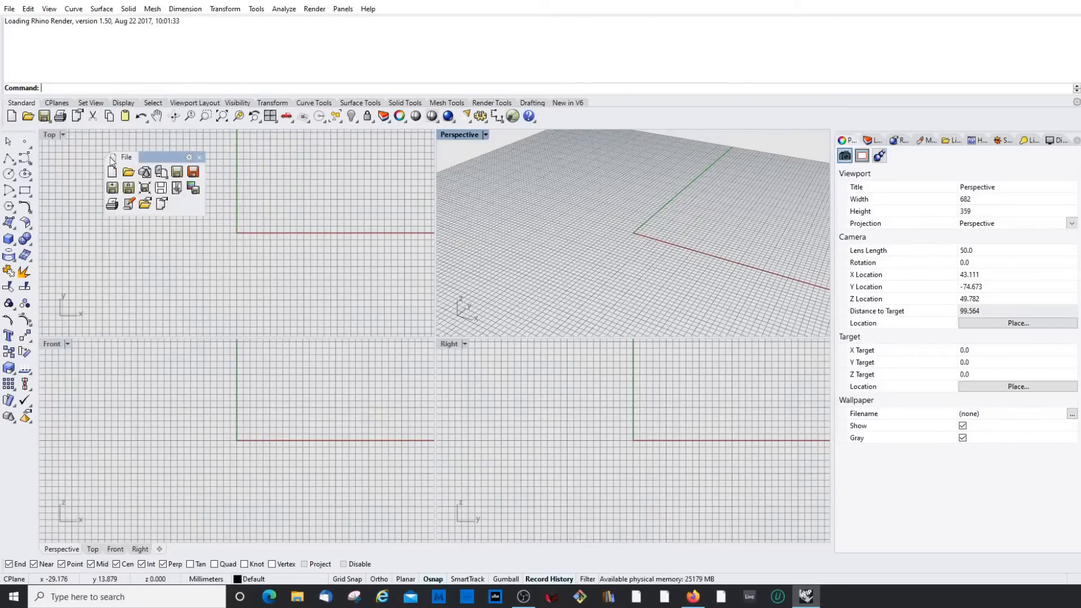
{"action": "left_click", "coordinate": [204, 158]}
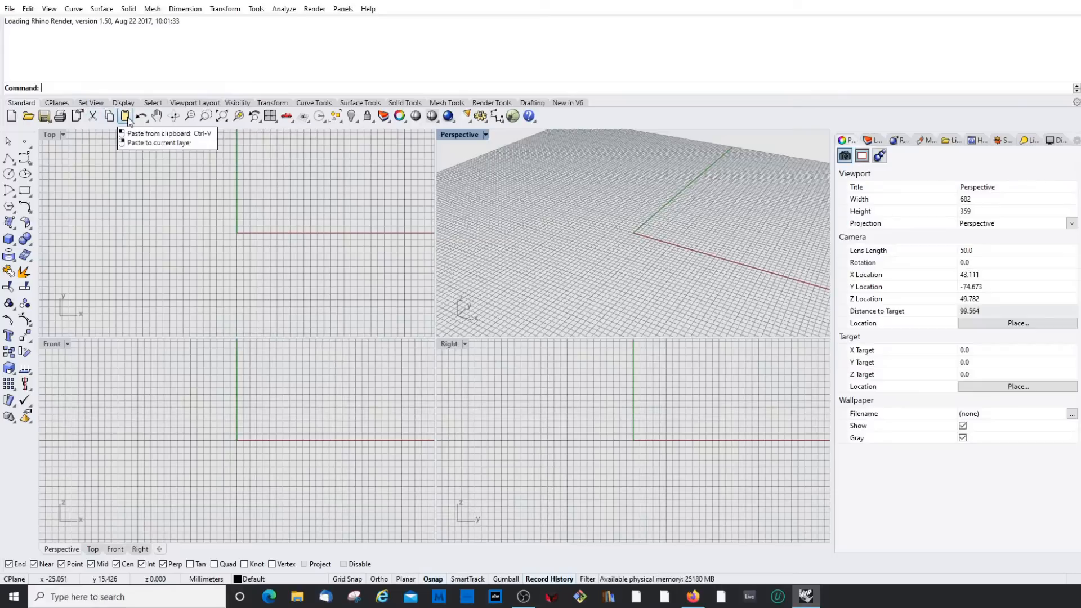
Step: Pan, rotate and zoom the Top viewport with the view navigation tools
{"action": "left_click", "coordinate": [157, 117]}
{"action": "left_click_drag", "start_coordinate": [245, 214], "coordinate": [246, 181]}
{"action": "left_click", "coordinate": [174, 116]}
{"action": "left_click", "coordinate": [189, 117]}
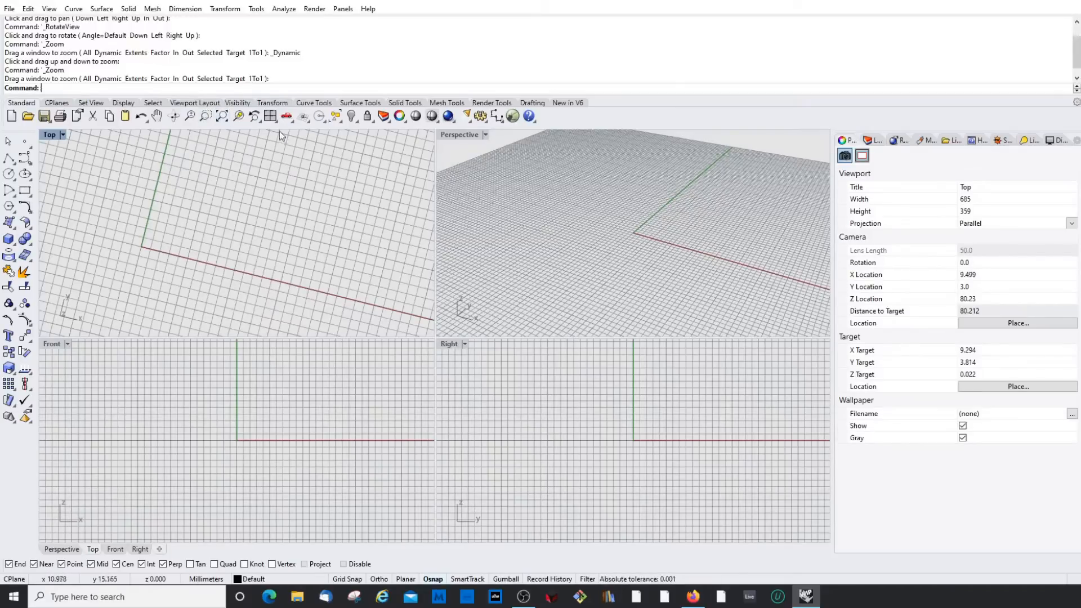
Step: Draw a solid box with its rectangular base in the Top viewport near the origin and its height picked in the Perspective viewport
{"action": "left_click", "coordinate": [8, 239]}
{"action": "left_click", "coordinate": [228, 194]}
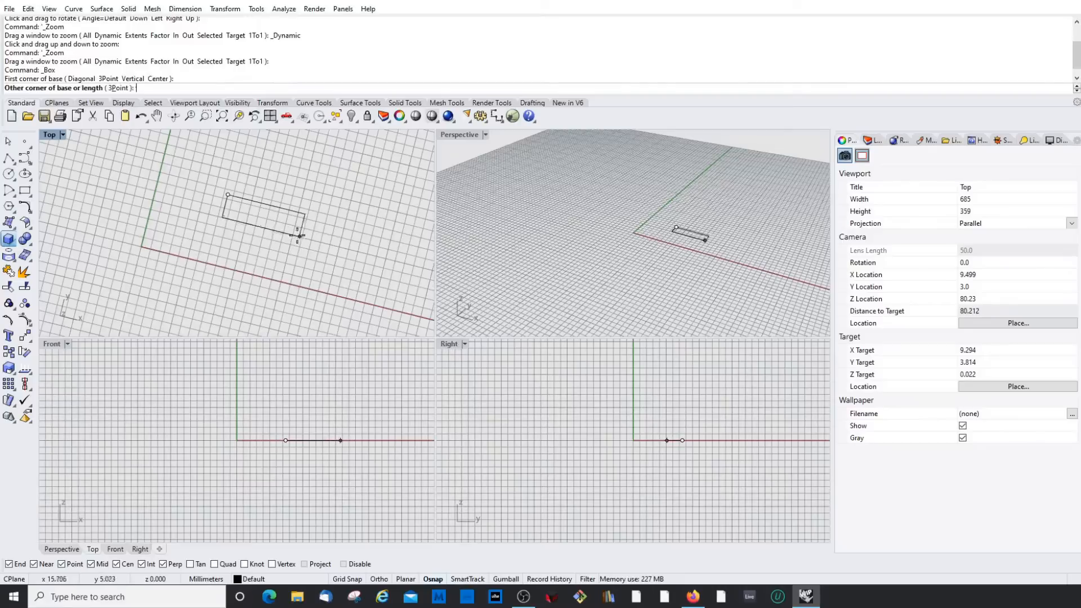
{"action": "left_click", "coordinate": [288, 244]}
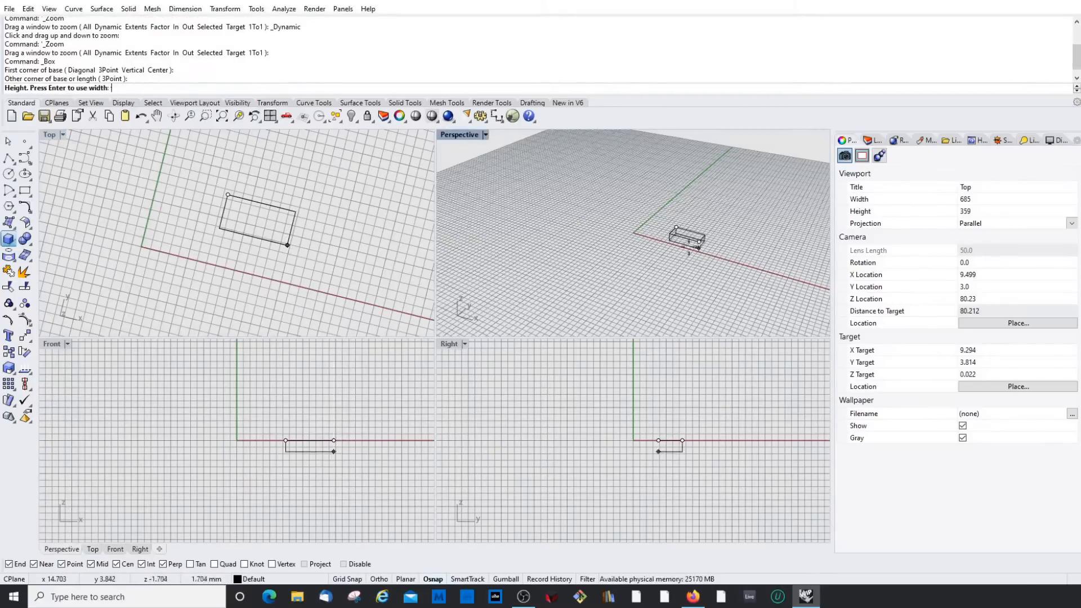
{"action": "left_click", "coordinate": [617, 212]}
Step: Select the box and zoom the Perspective viewport to the selection
{"action": "left_click_drag", "start_coordinate": [667, 181], "coordinate": [757, 267]}
{"action": "left_click", "coordinate": [238, 116]}
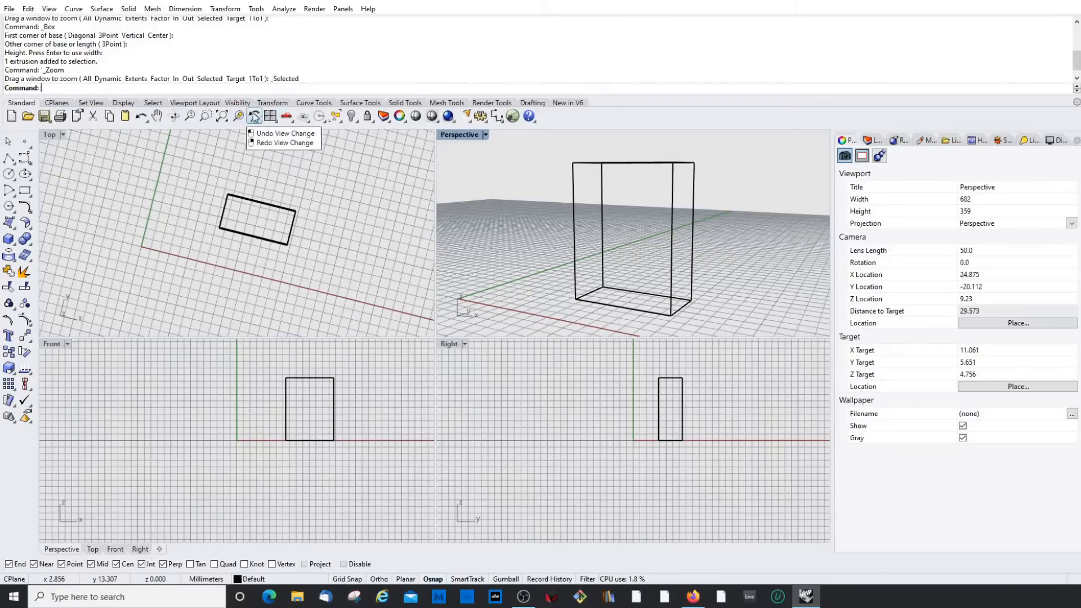
Step: Switch the Perspective viewport to the Right view and to the Left view
{"action": "left_click", "coordinate": [286, 118]}
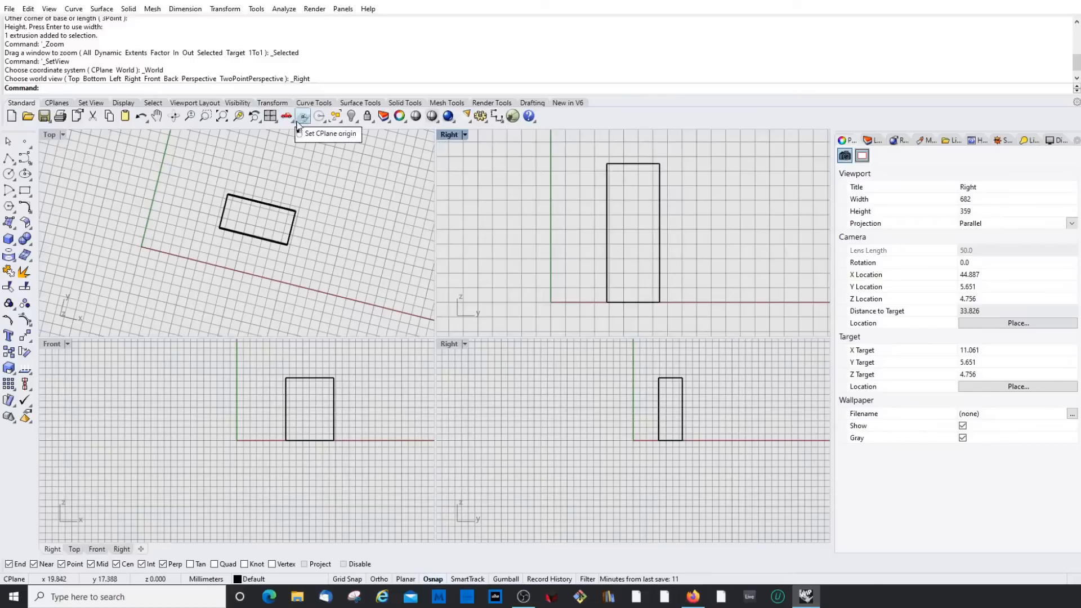
{"action": "left_click", "coordinate": [288, 118]}
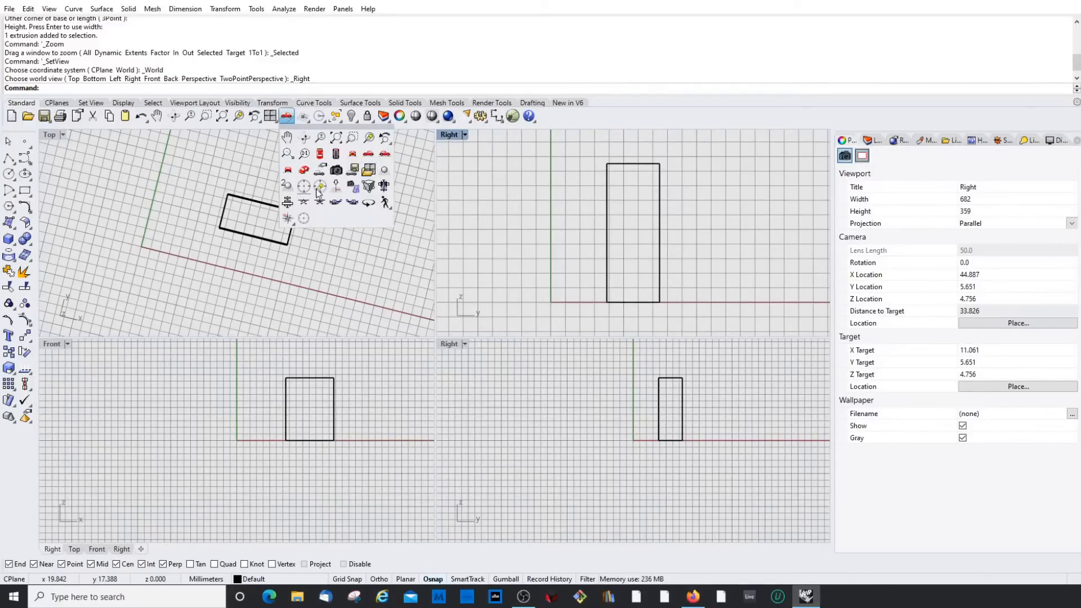
{"action": "left_click", "coordinate": [384, 155]}
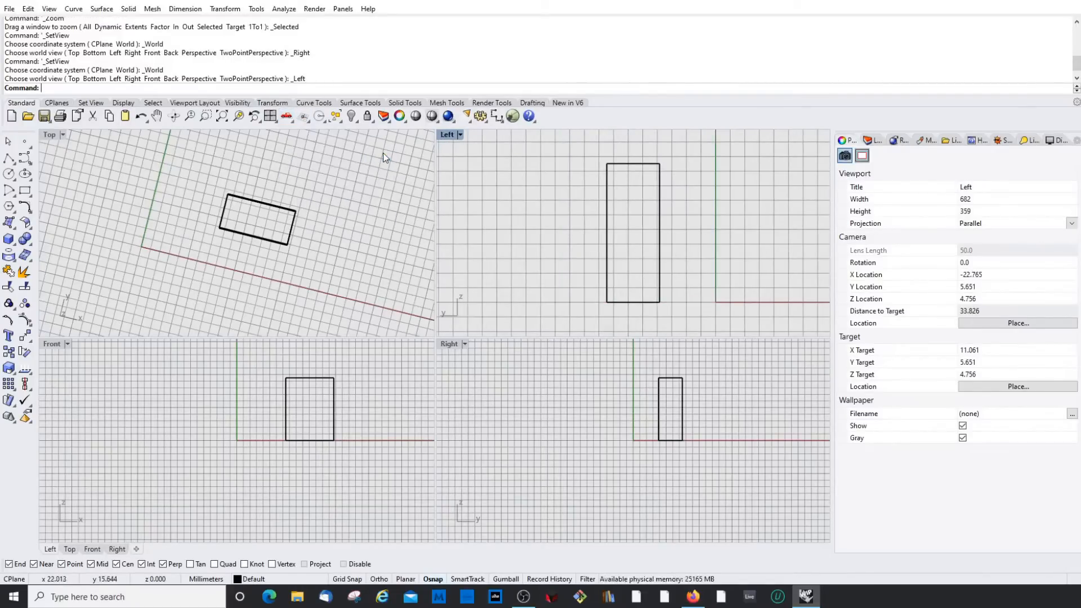
Step: Set the viewport showing the Left view back to the Perspective view and check the box in it
{"action": "left_click", "coordinate": [286, 116]}
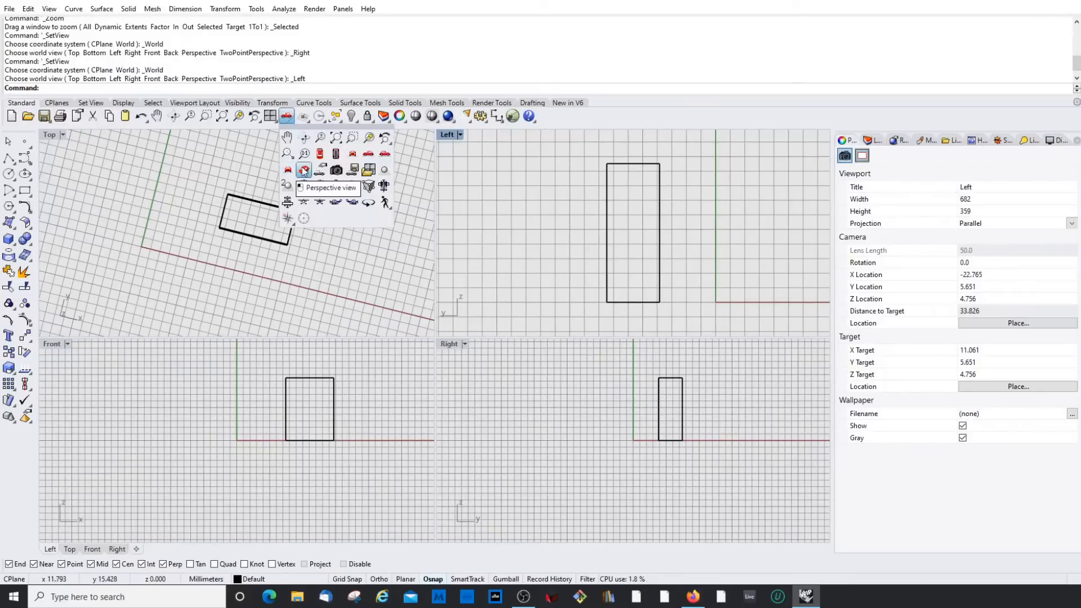
{"action": "left_click", "coordinate": [304, 170]}
{"action": "left_click", "coordinate": [485, 134]}
{"action": "mouse_move", "coordinate": [507, 356]}
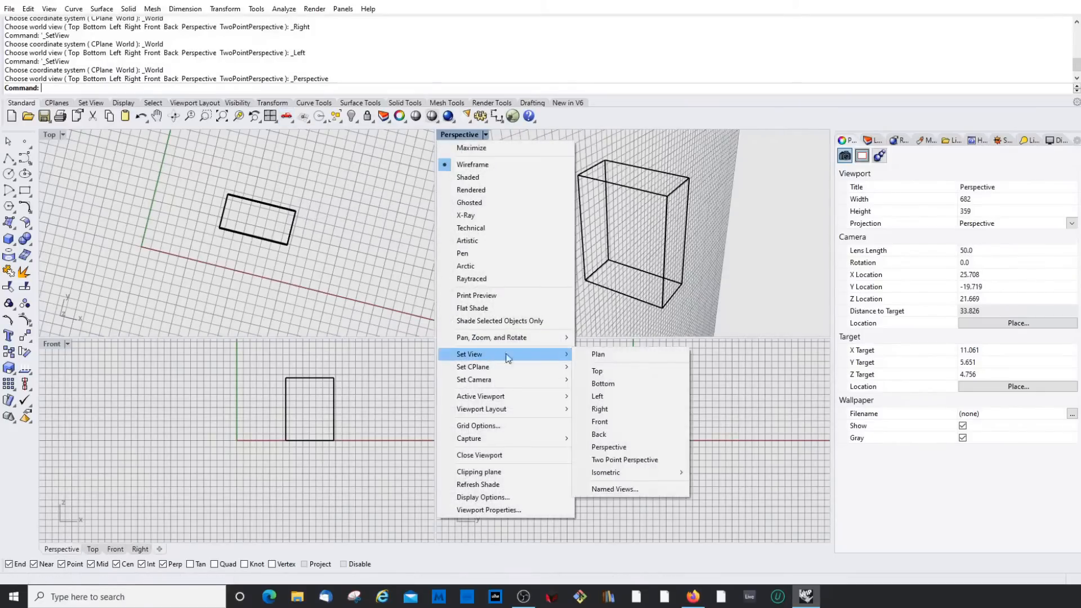
{"action": "left_click", "coordinate": [608, 447]}
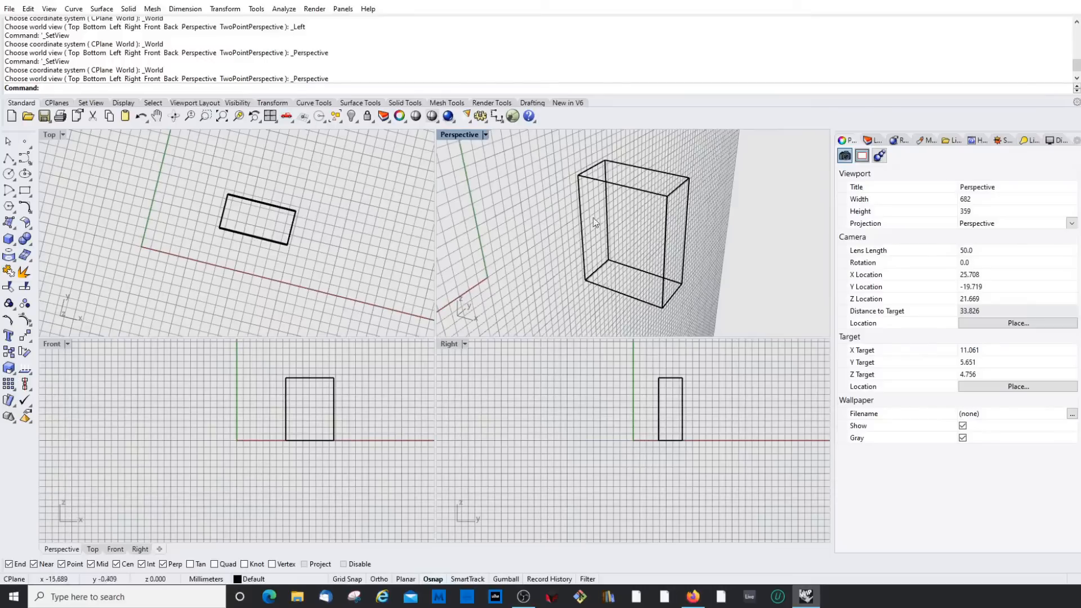
{"action": "scroll", "coordinate": [596, 222], "scroll_direction": "down", "scroll_amount": 8}
{"action": "middle_click", "coordinate": [550, 221]}
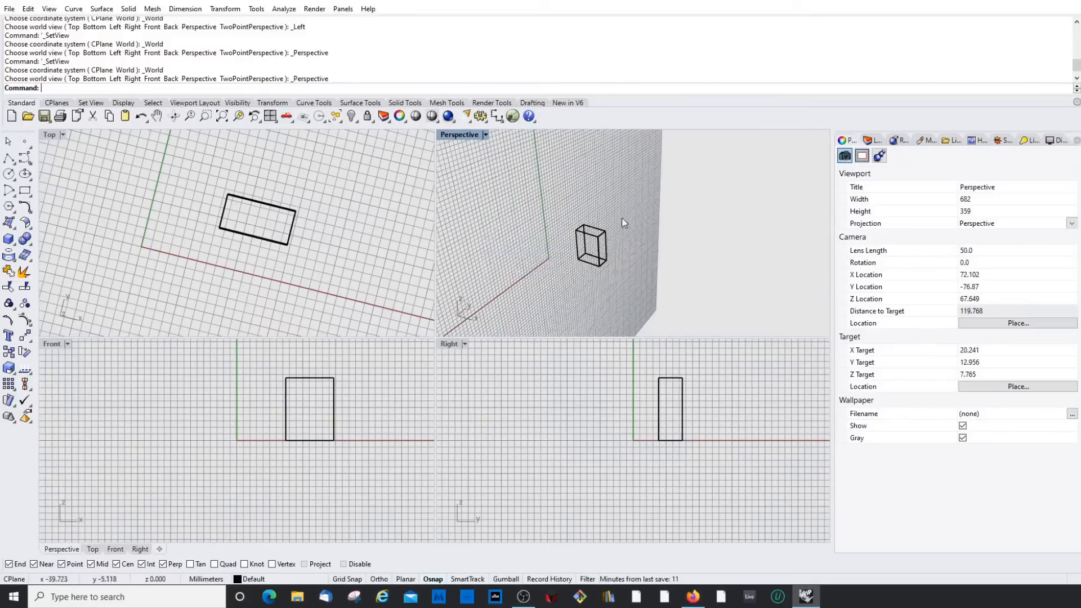
{"action": "right_click_drag", "start_coordinate": [623, 222], "coordinate": [590, 178]}
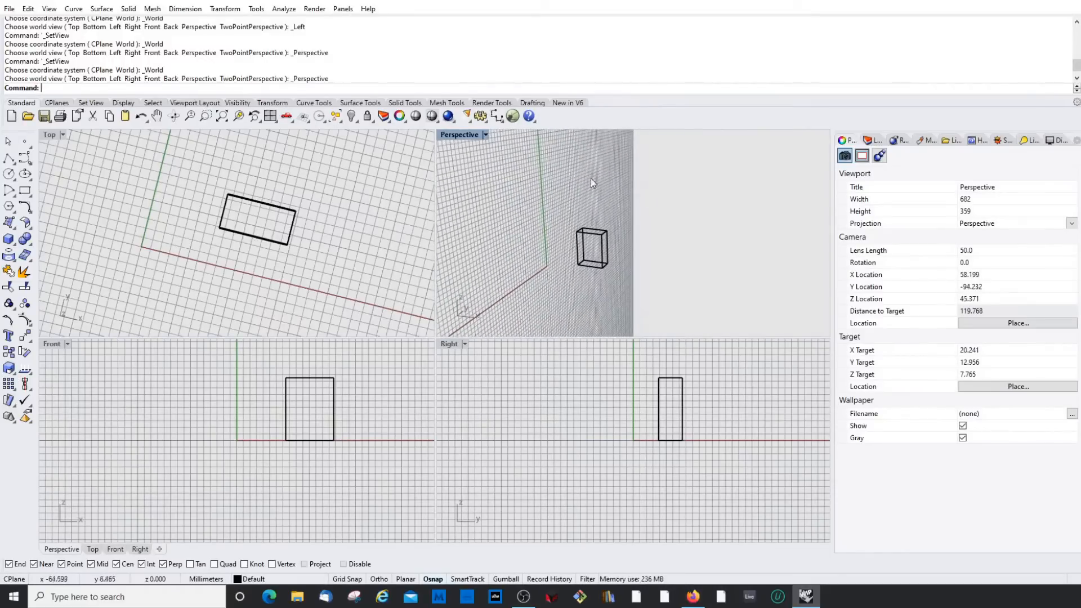
Step: Set the construction plane of the Perspective viewport to World Top
{"action": "left_click", "coordinate": [304, 117]}
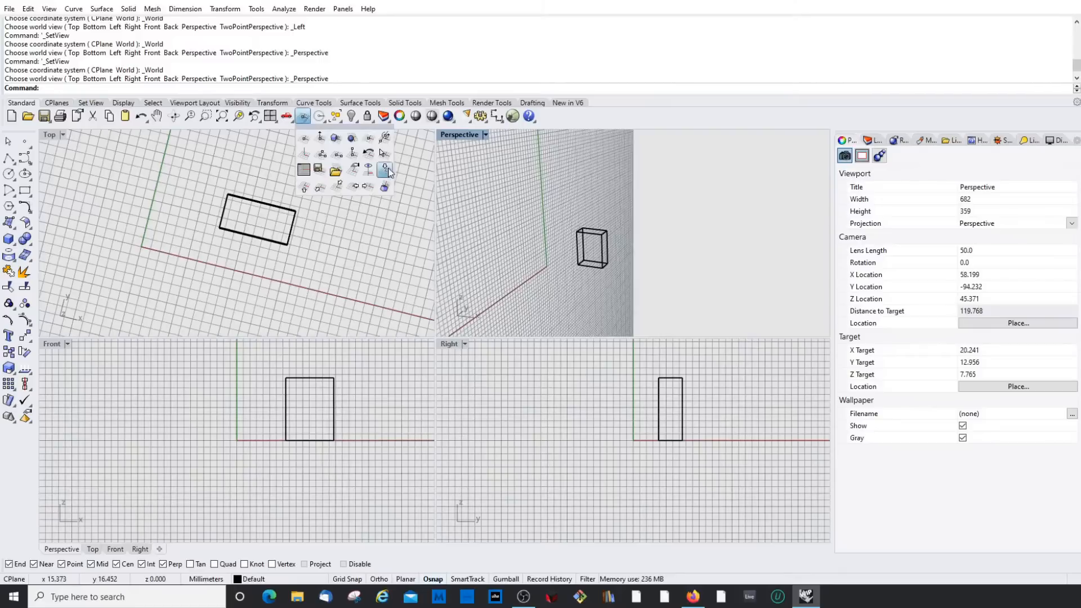
{"action": "left_click", "coordinate": [386, 168]}
{"action": "scroll", "coordinate": [611, 205], "scroll_direction": "up", "scroll_amount": 2}
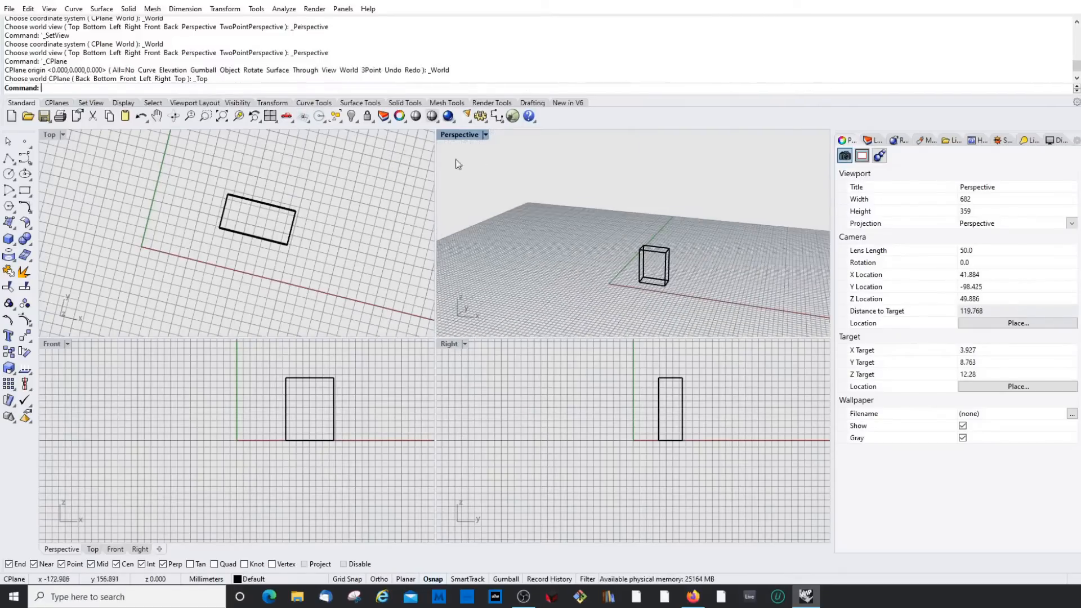
{"action": "scroll", "coordinate": [421, 154], "scroll_direction": "up", "scroll_amount": 2}
{"action": "scroll", "coordinate": [620, 262], "scroll_direction": "up", "scroll_amount": 3}
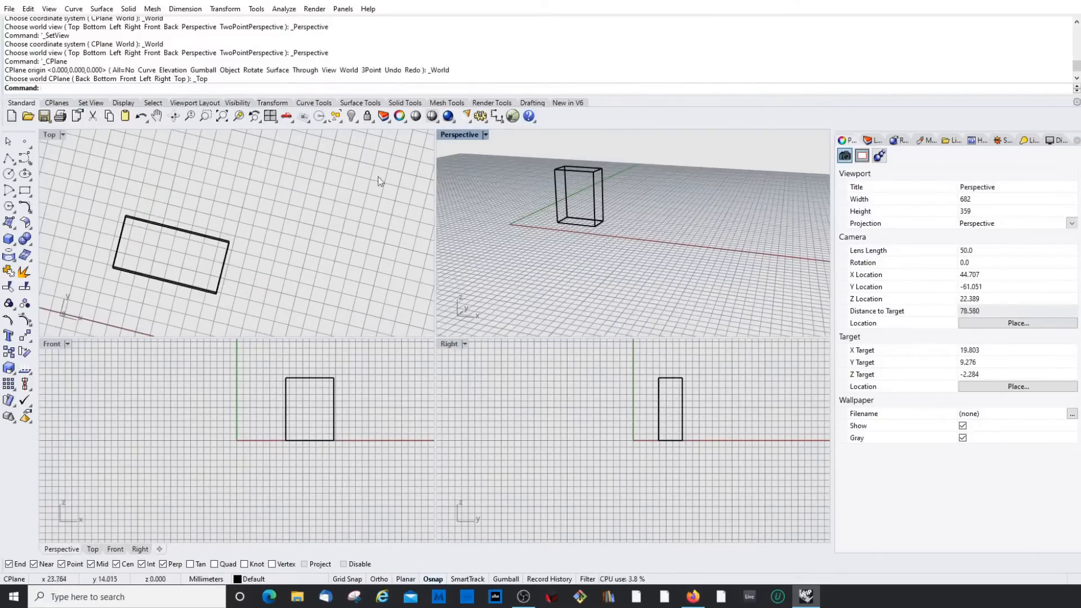
Step: Show the object snap controls, and select all objects and clear the selection again
{"action": "left_click", "coordinate": [322, 118]}
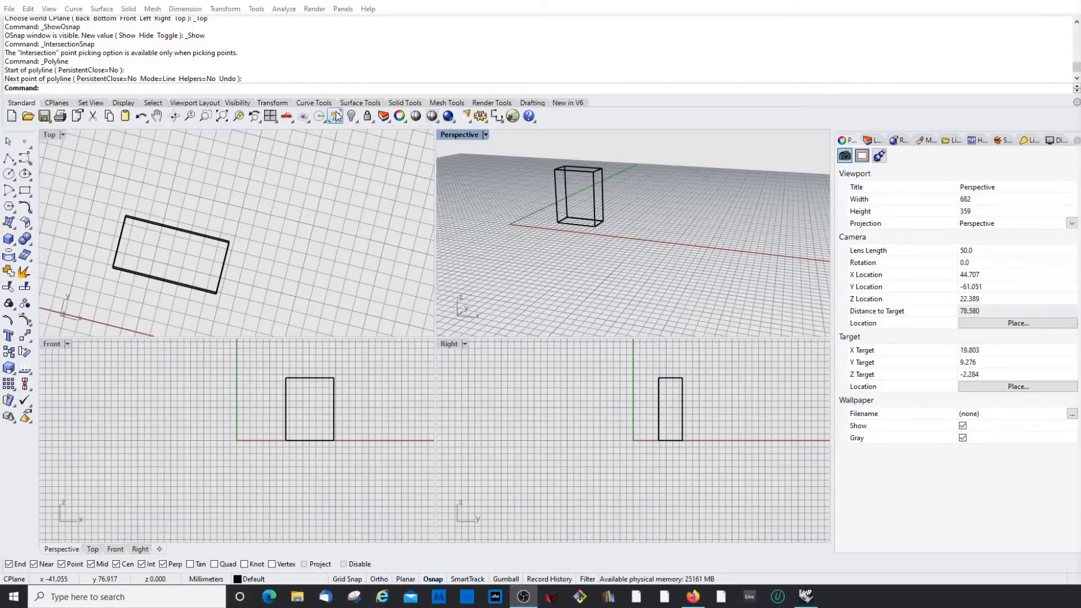
{"action": "left_click", "coordinate": [336, 117]}
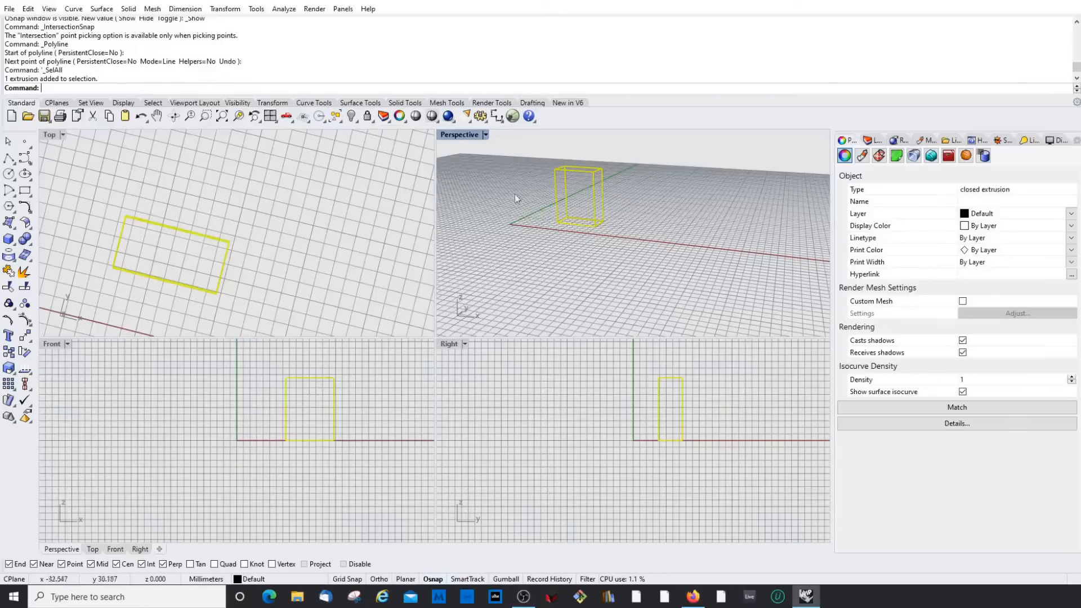
{"action": "key", "text": "Escape"}
{"action": "left_click", "coordinate": [341, 125]}
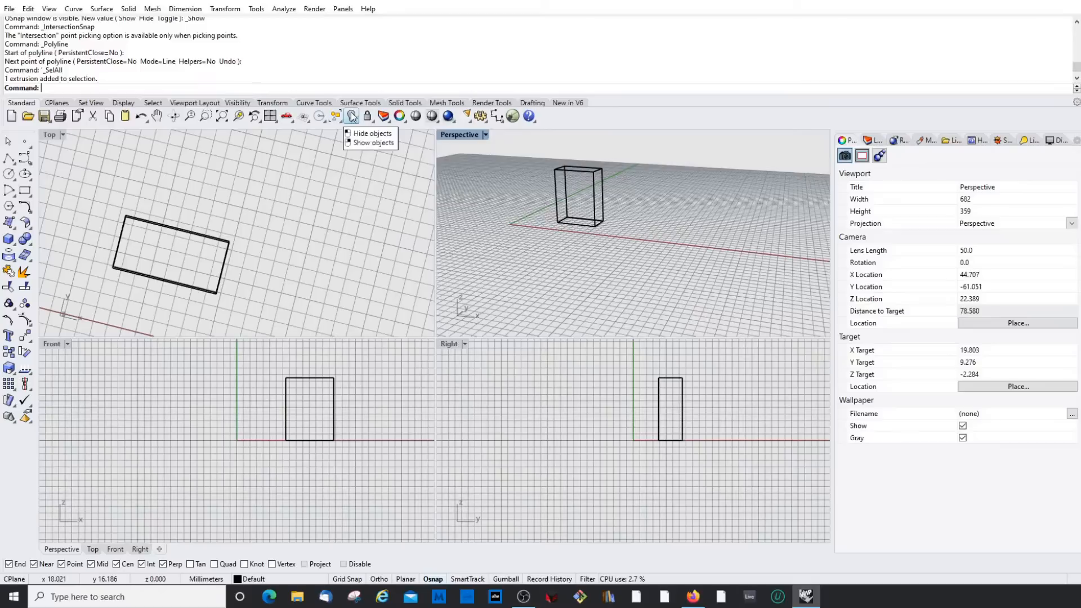
{"action": "left_click", "coordinate": [385, 117]}
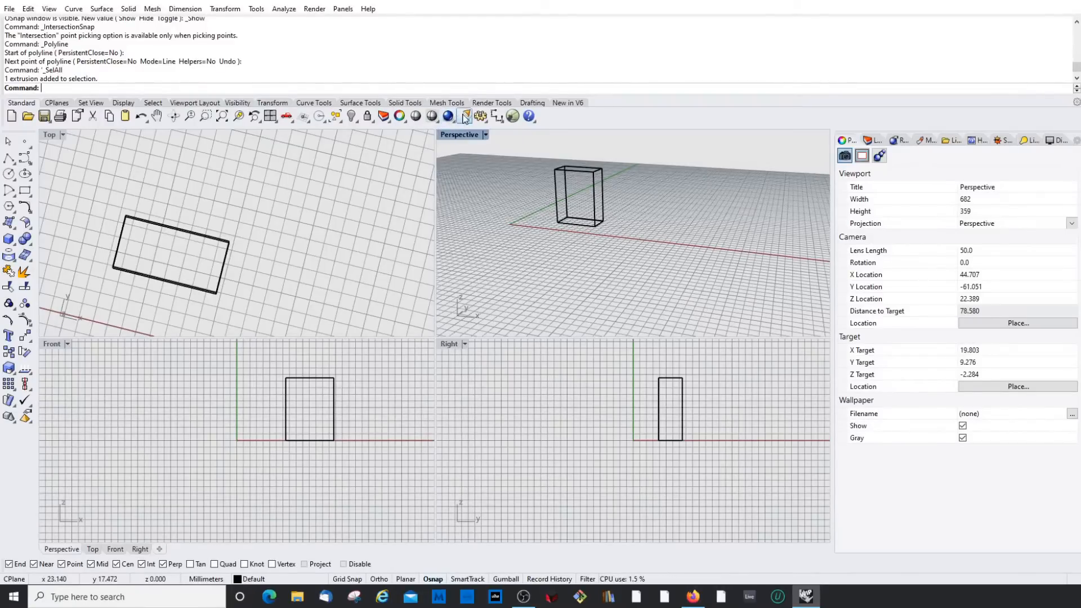
Step: Open the command context help, widen the side panel that holds it, and select the box
{"action": "left_click", "coordinate": [530, 118]}
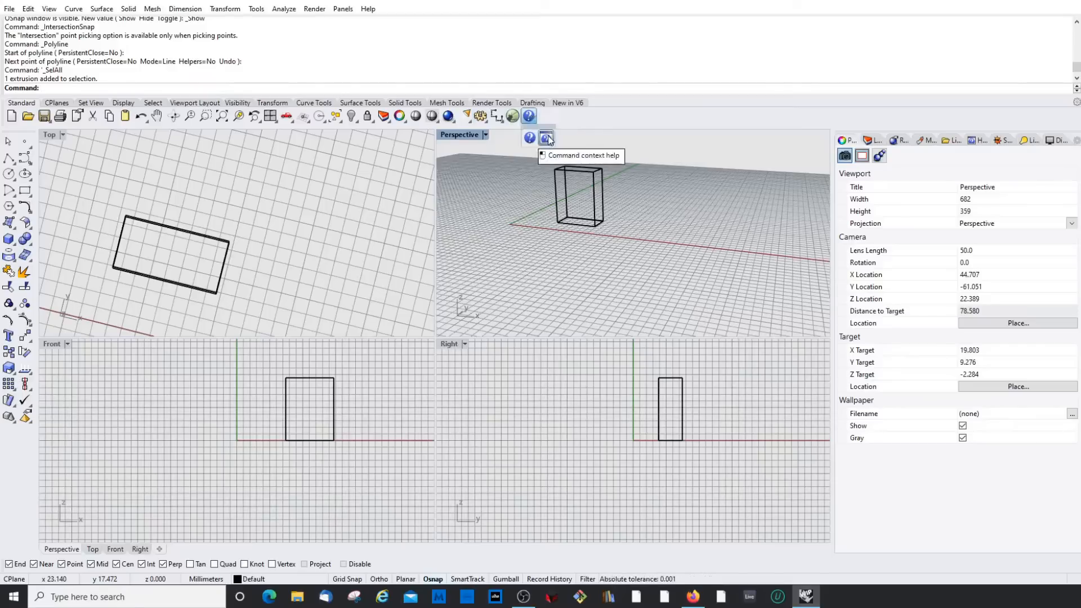
{"action": "left_click", "coordinate": [546, 137]}
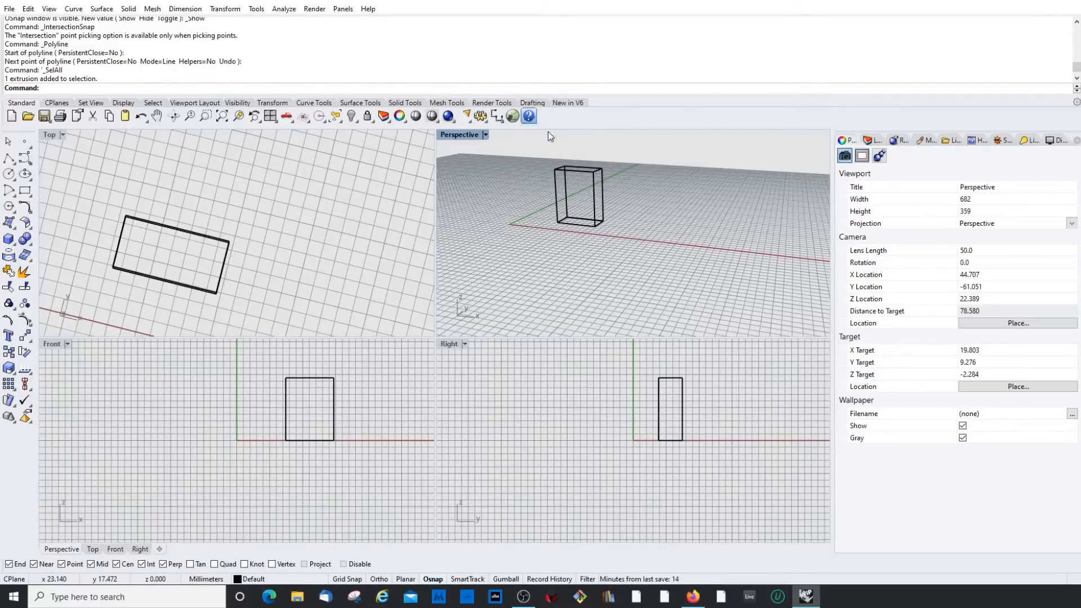
{"action": "left_click_drag", "start_coordinate": [830, 158], "coordinate": [815, 158]}
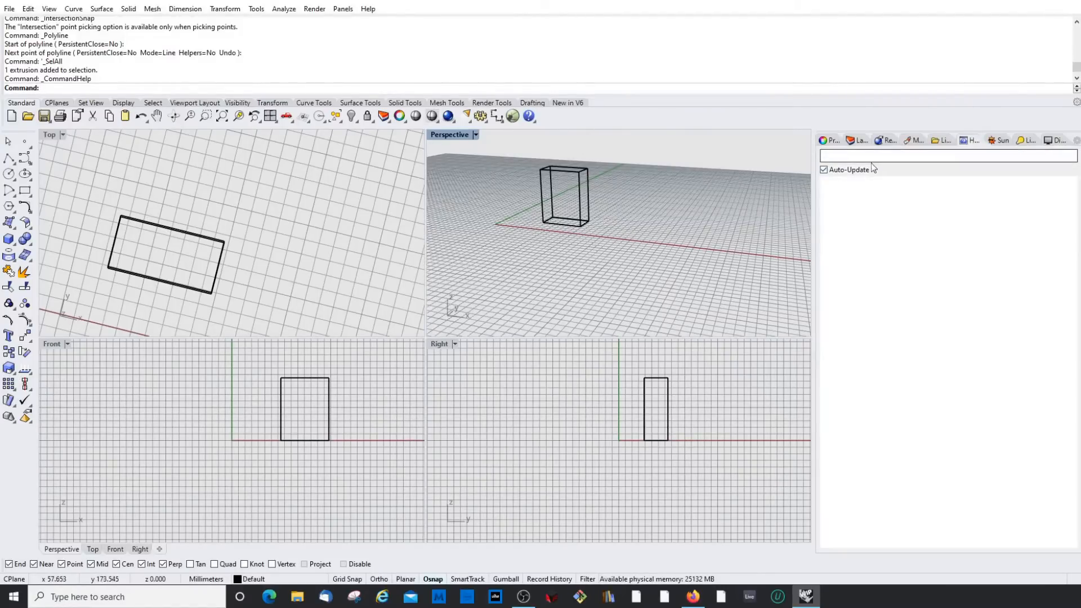
{"action": "left_click", "coordinate": [564, 173]}
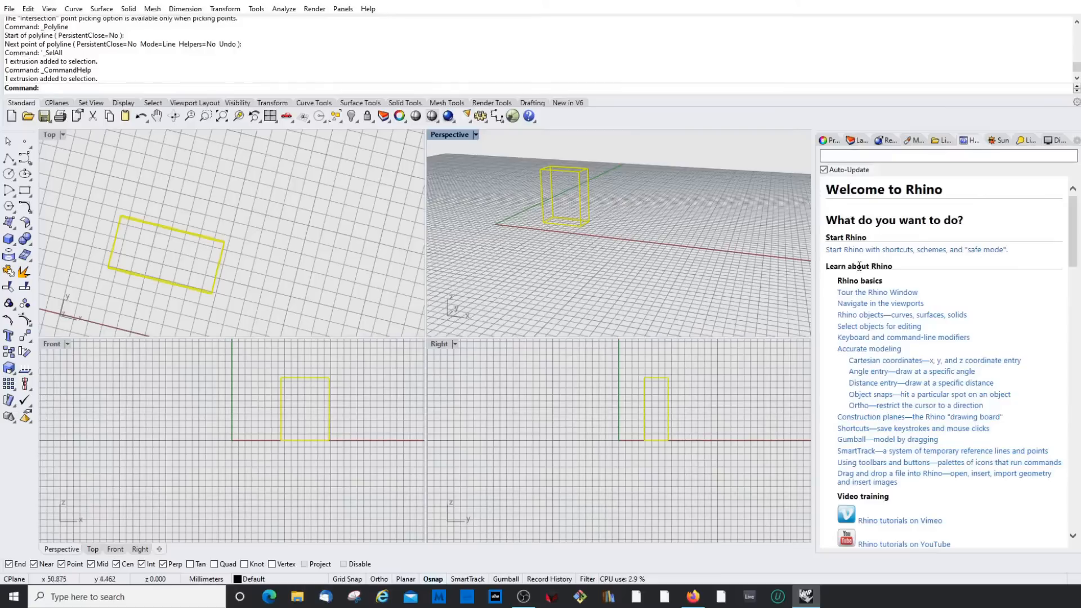
Step: Draw a large solid box beside the existing one in the Perspective viewport and read the Box command help
{"action": "left_click", "coordinate": [9, 239]}
{"action": "left_click", "coordinate": [637, 217]}
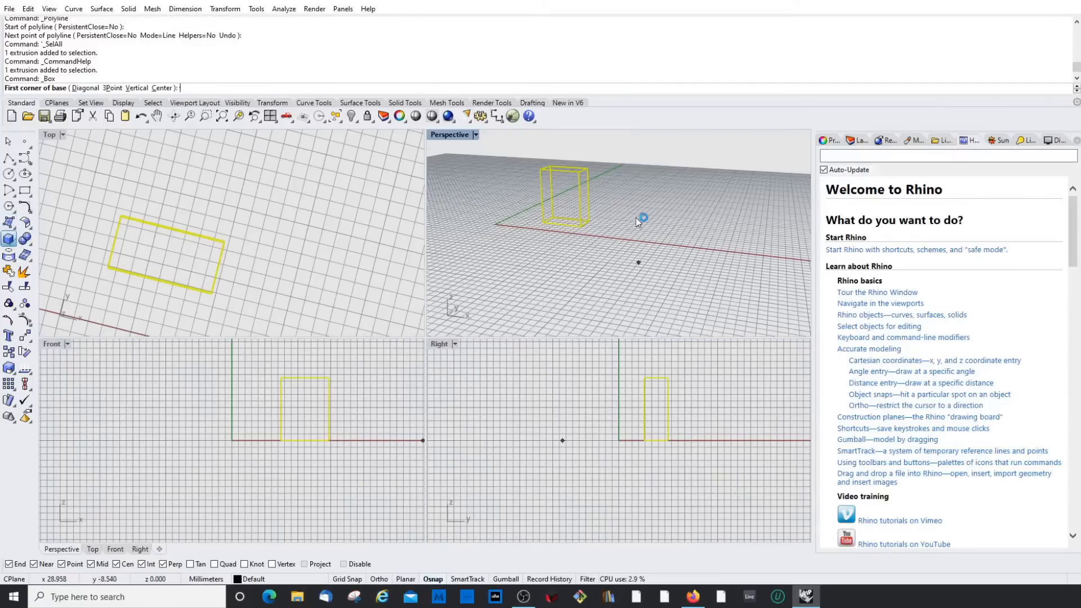
{"action": "left_click", "coordinate": [696, 287]}
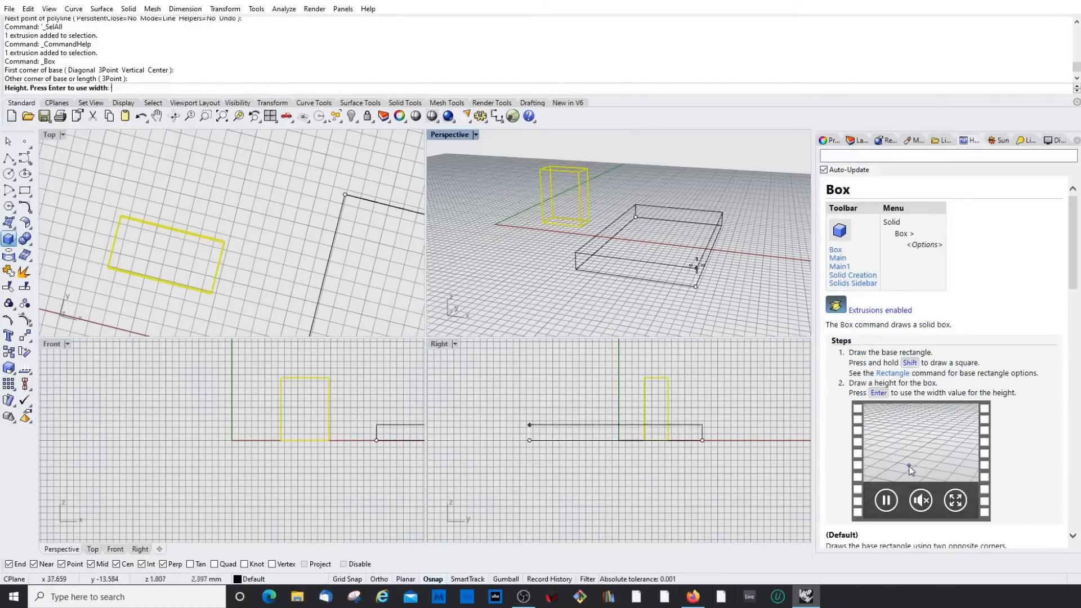
{"action": "left_click", "coordinate": [705, 156]}
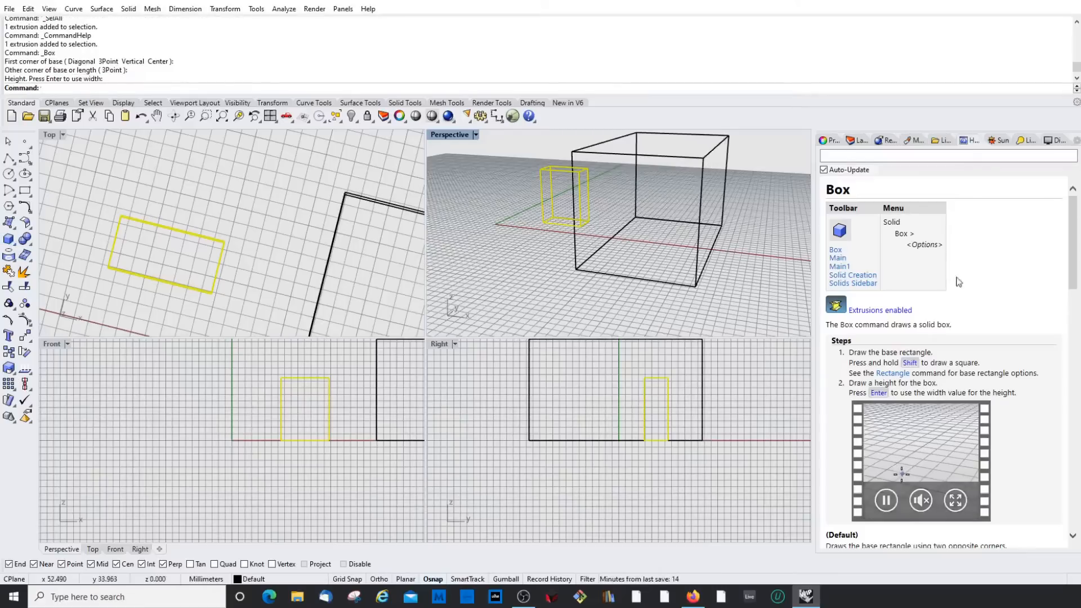
{"action": "scroll", "coordinate": [1076, 235], "scroll_direction": "down", "scroll_amount": 5}
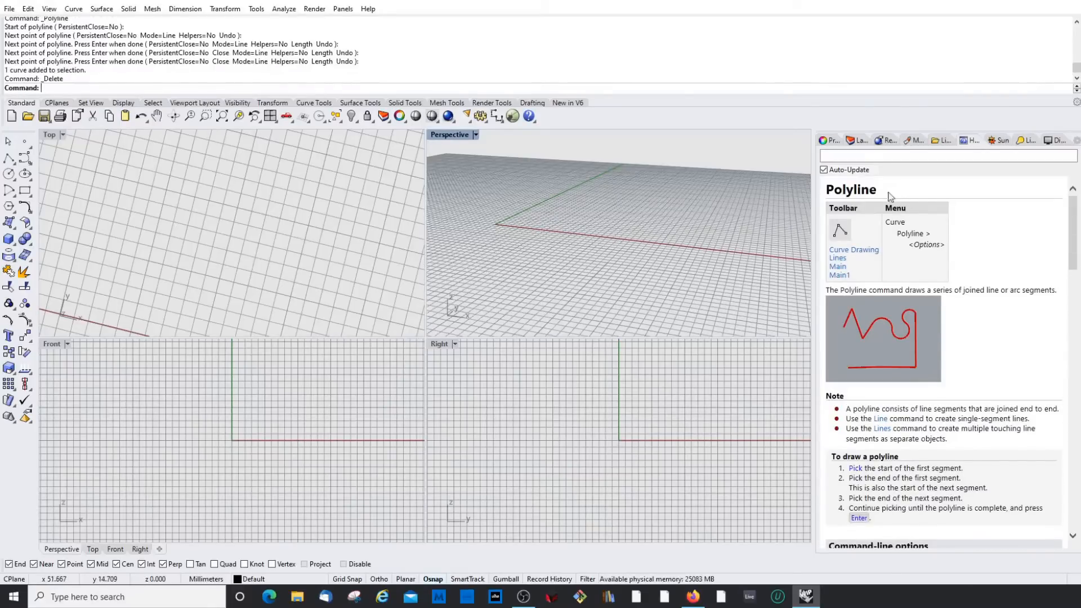
Step: Browse the Polyline help, and search the command help for Surface, choosing MergeFace from the suggestions
{"action": "scroll", "coordinate": [994, 294], "scroll_direction": "down", "scroll_amount": 8}
{"action": "scroll", "coordinate": [996, 293], "scroll_direction": "up", "scroll_amount": 8}
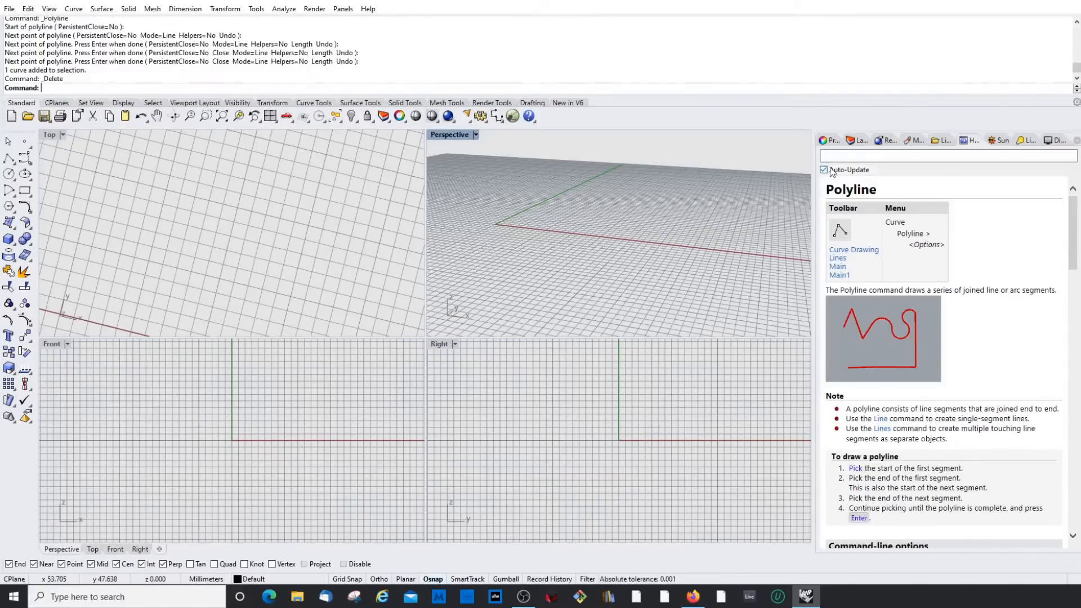
{"action": "left_click", "coordinate": [861, 160]}
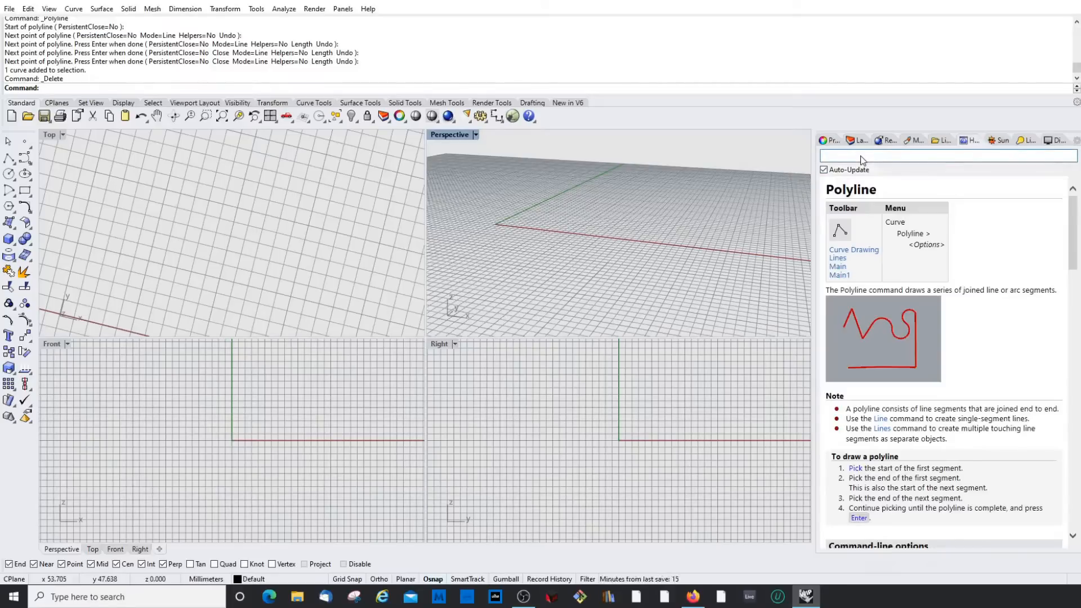
{"action": "type", "text": "Surface"}
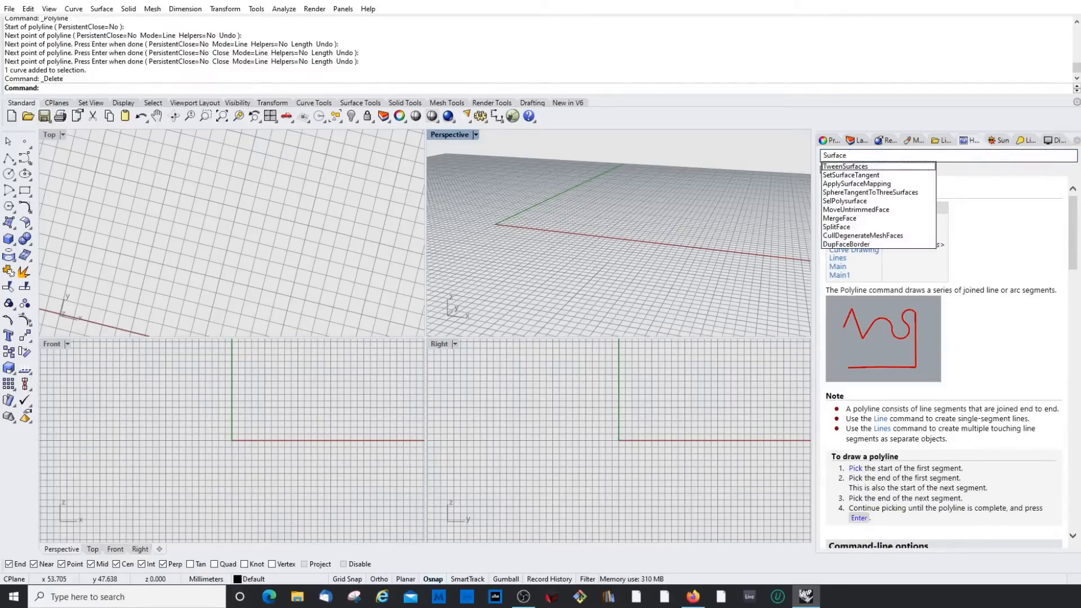
{"action": "key", "text": "Down"}
{"action": "key", "text": "Down"}
{"action": "key", "text": "Down"}
{"action": "key", "text": "Down"}
{"action": "key", "text": "Down"}
{"action": "key", "text": "Down"}
{"action": "key", "text": "Down"}
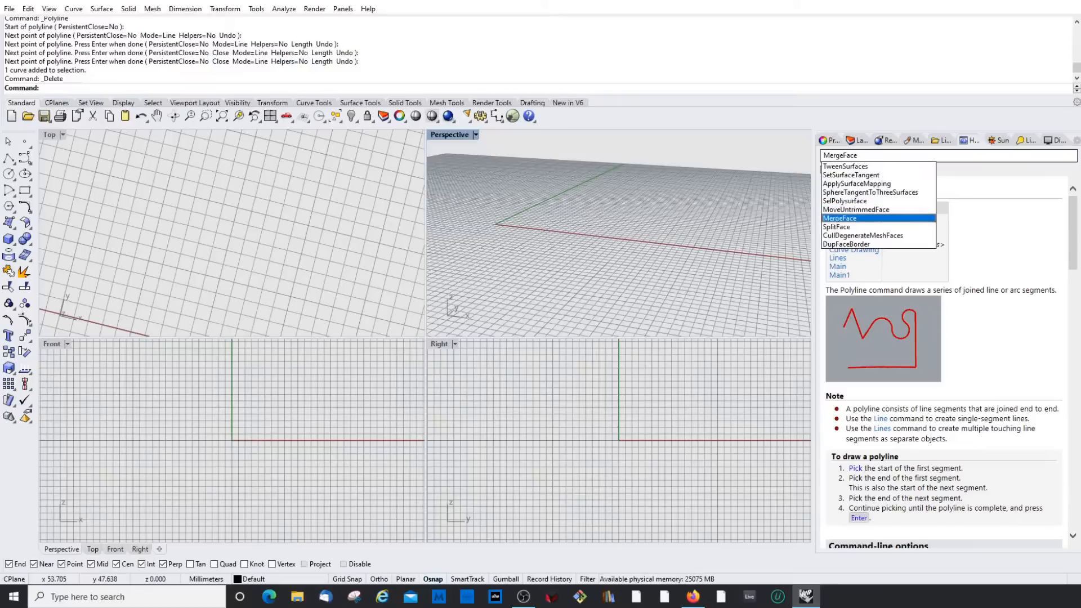
{"action": "key", "text": "Return"}
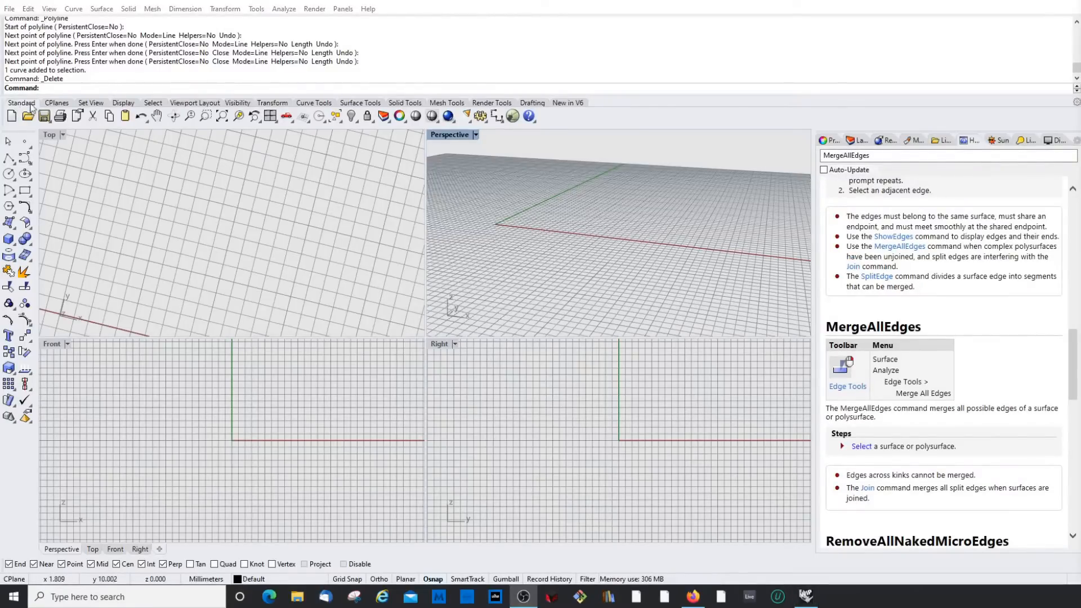
Step: Compare the construction plane tools with the Standard tool set and check what the first CPlane tool does
{"action": "left_click", "coordinate": [57, 103]}
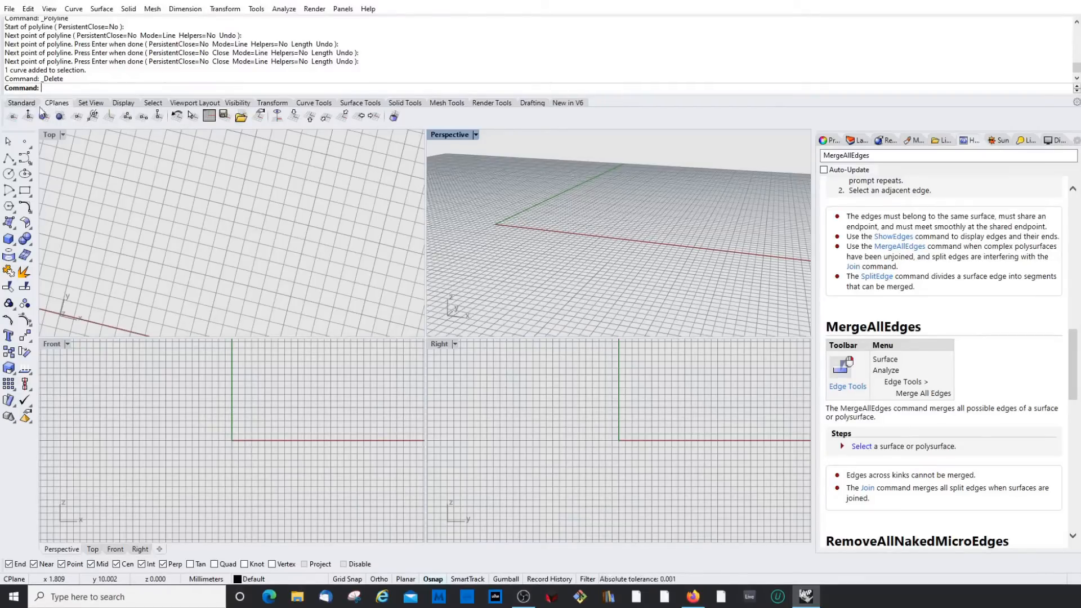
{"action": "left_click", "coordinate": [23, 104]}
{"action": "left_click", "coordinate": [56, 104]}
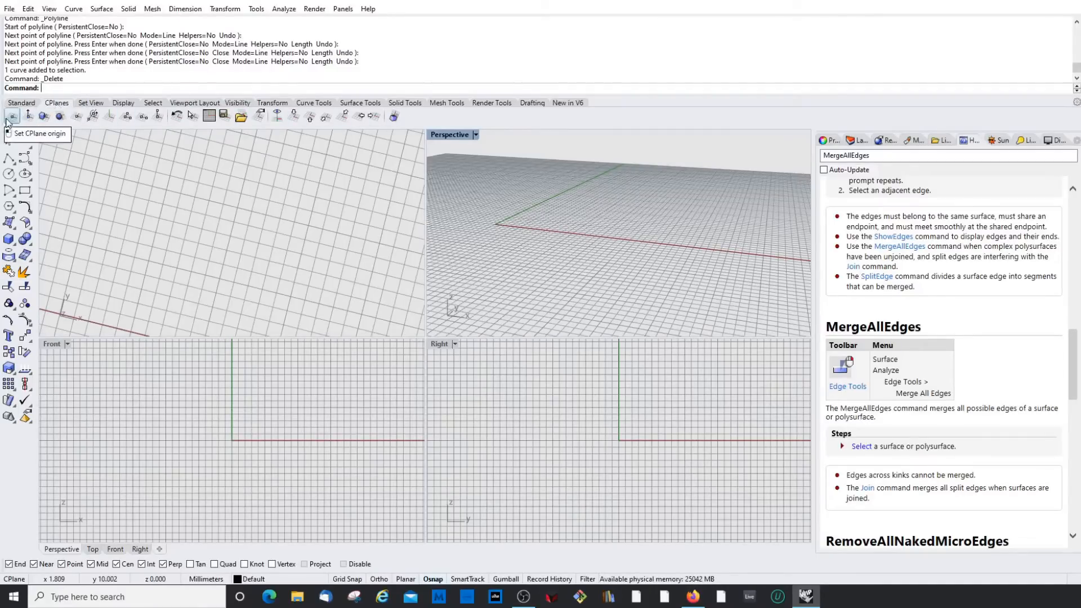
Step: Set the Top viewport to the world Perspective view
{"action": "left_click", "coordinate": [91, 103]}
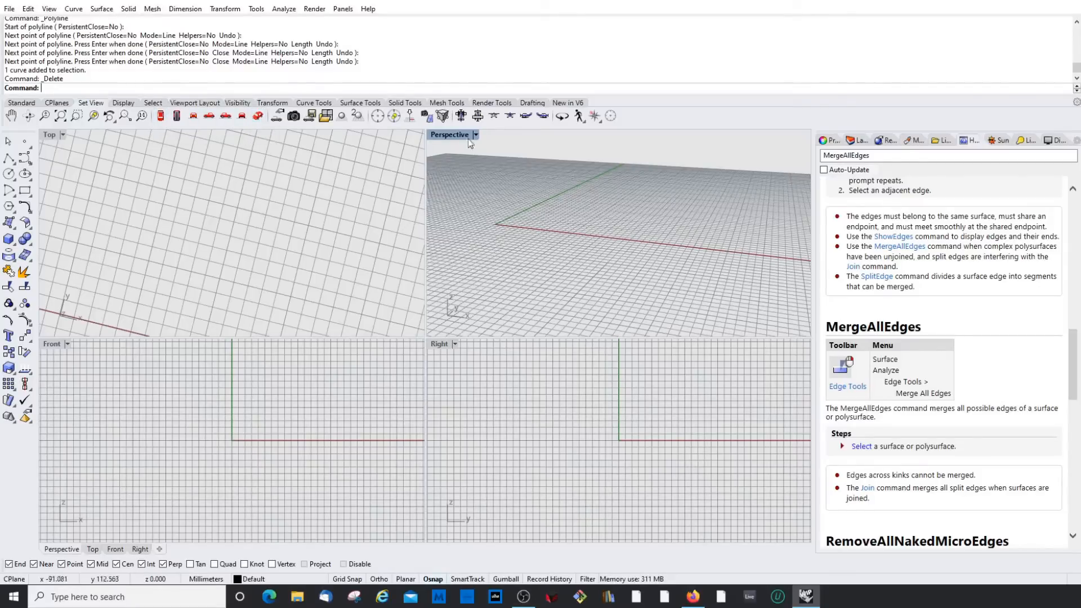
{"action": "left_click", "coordinate": [201, 134]}
{"action": "left_click", "coordinate": [256, 118]}
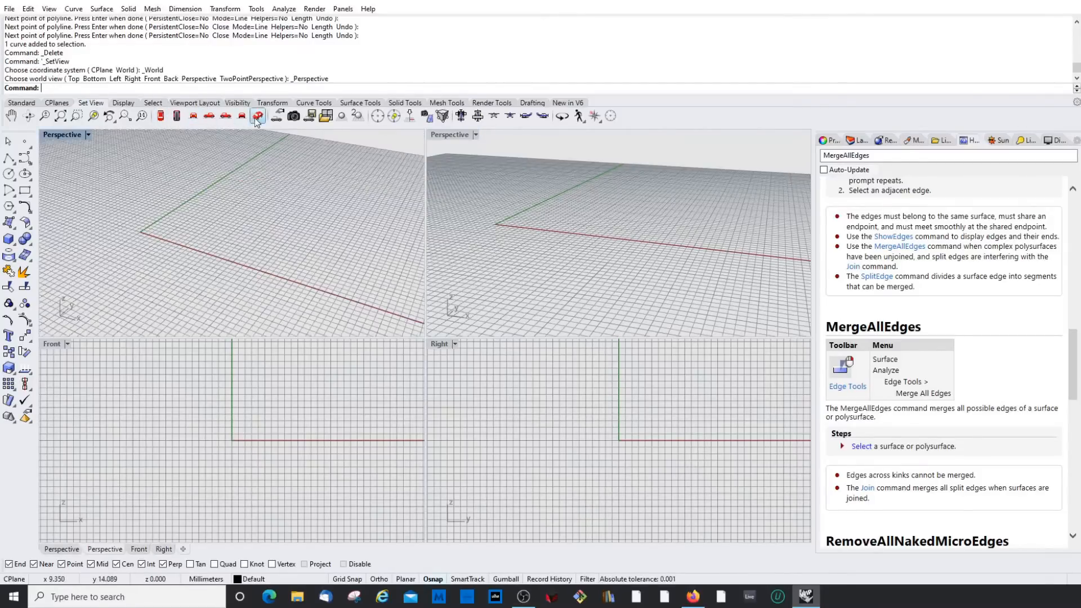
Step: Examine the view tools nested in the Standard tool set, and compare it with the Display and Select tool sets
{"action": "left_click", "coordinate": [21, 102]}
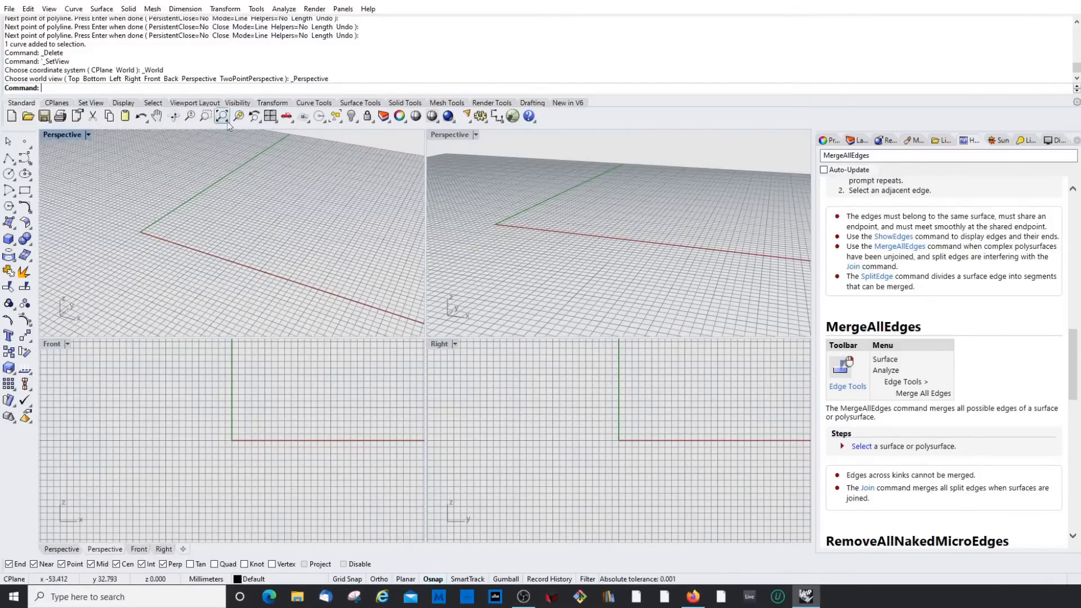
{"action": "left_click", "coordinate": [291, 122]}
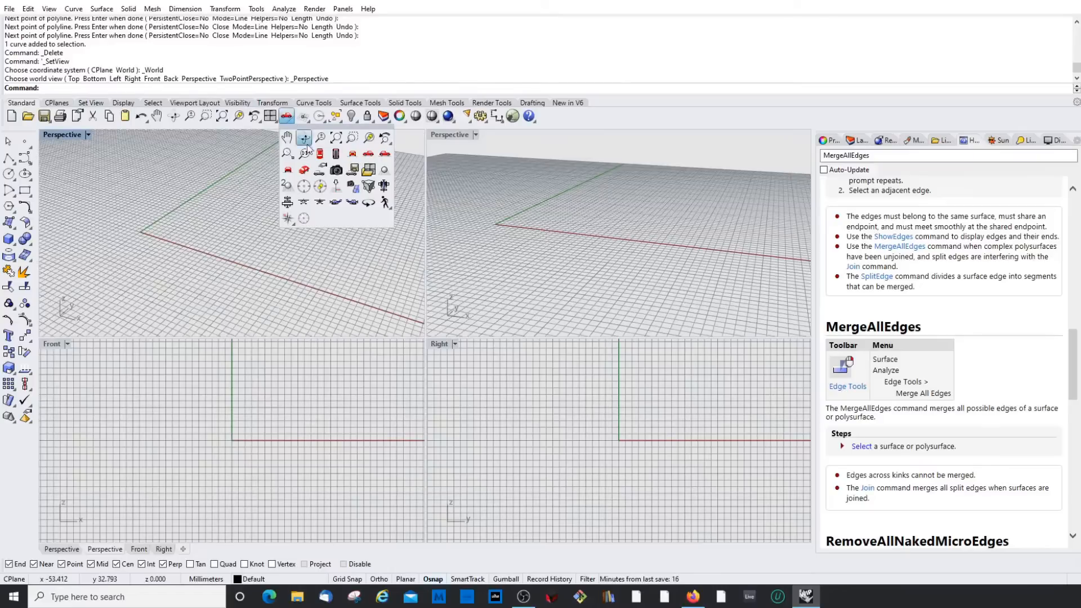
{"action": "left_click", "coordinate": [123, 102]}
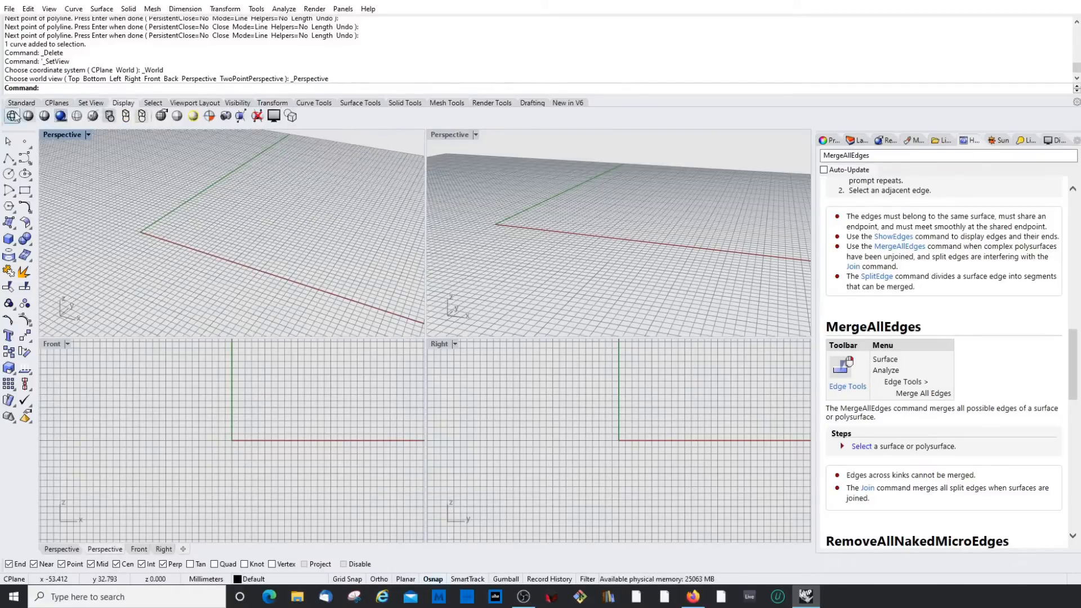
{"action": "left_click", "coordinate": [153, 104]}
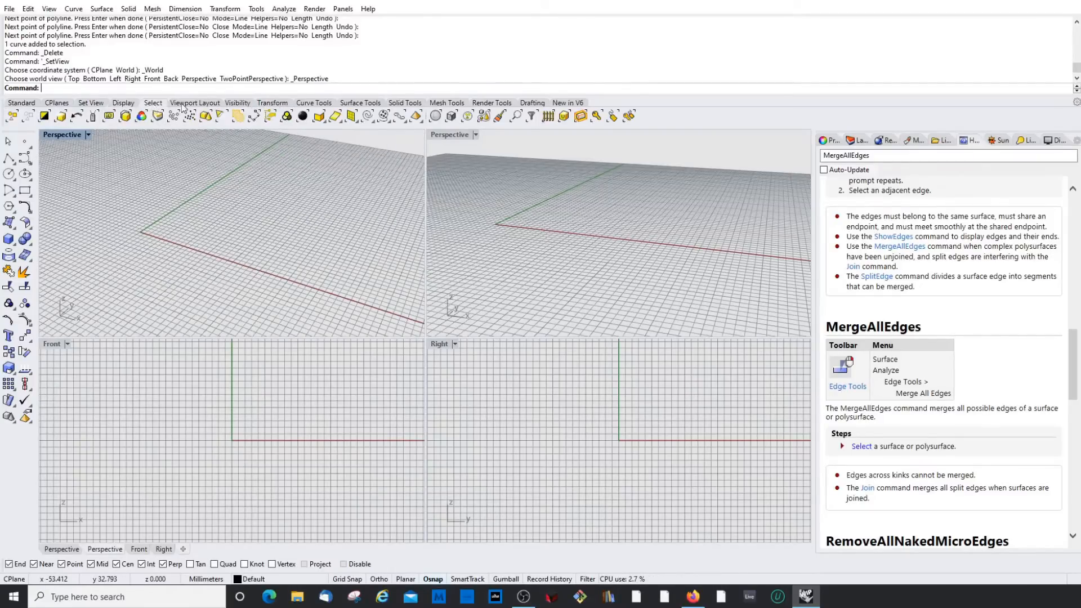
{"action": "left_click", "coordinate": [22, 102]}
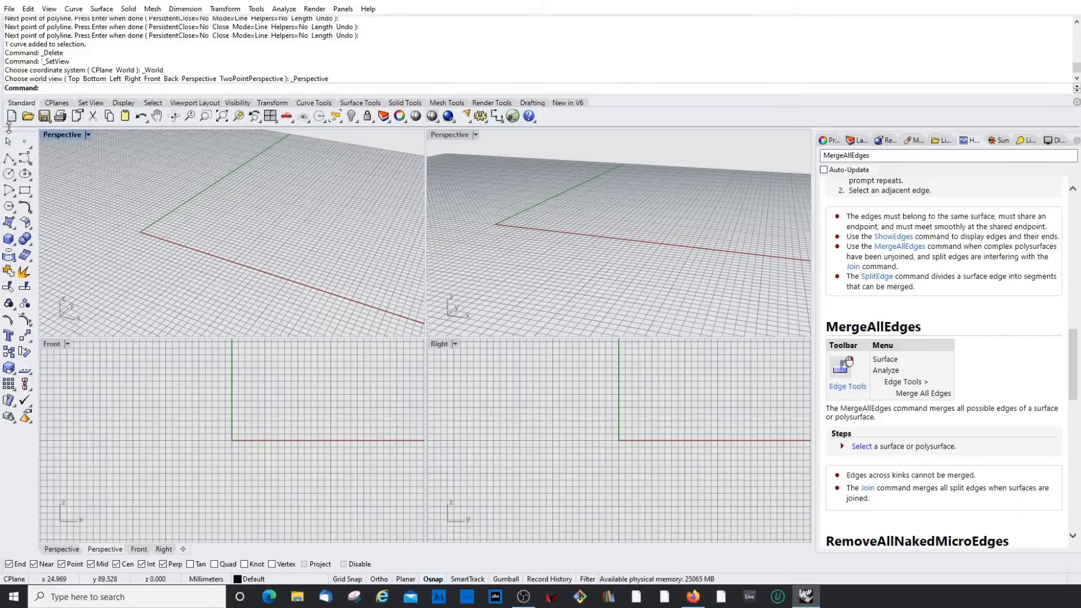
{"action": "left_click", "coordinate": [146, 120]}
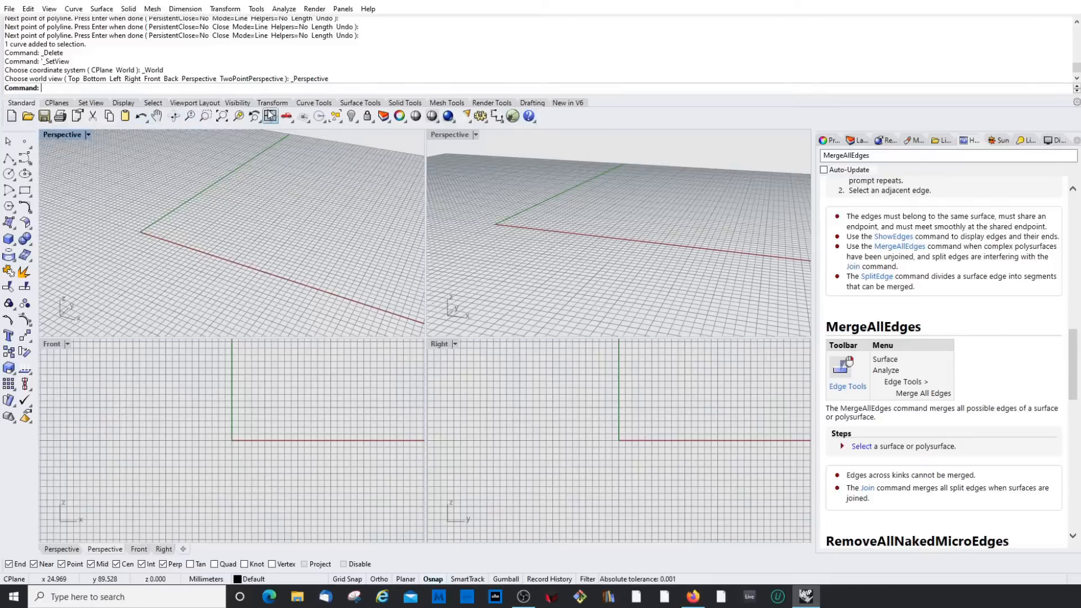
Step: Look through the Set View, Display, Select, Viewport Layout, Visibility and Transform tool sets
{"action": "left_click", "coordinate": [91, 102]}
{"action": "left_click", "coordinate": [123, 102]}
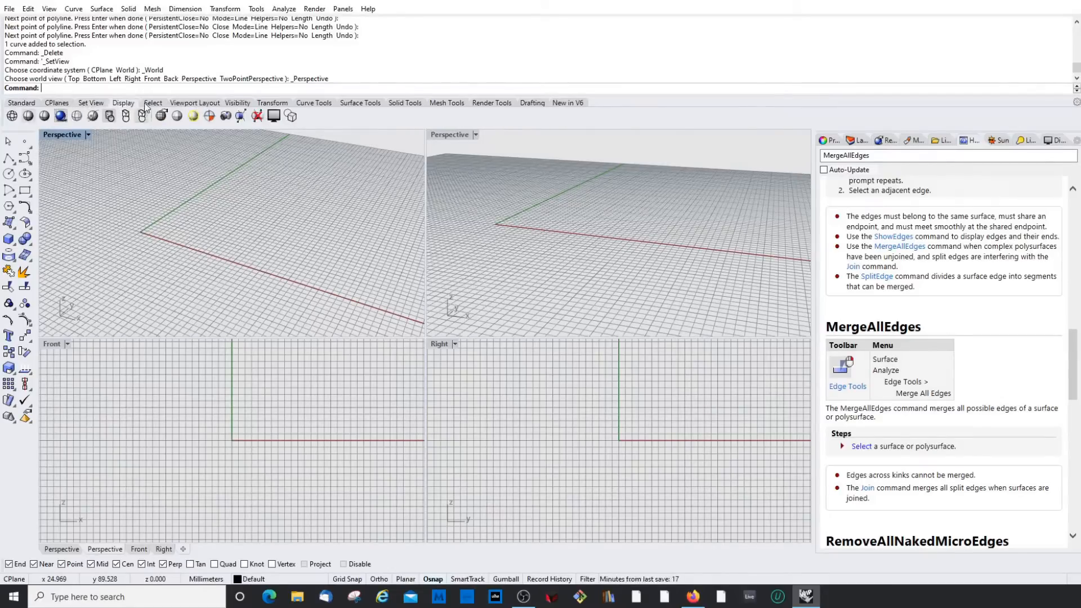
{"action": "left_click", "coordinate": [153, 103]}
{"action": "left_click", "coordinate": [178, 103]}
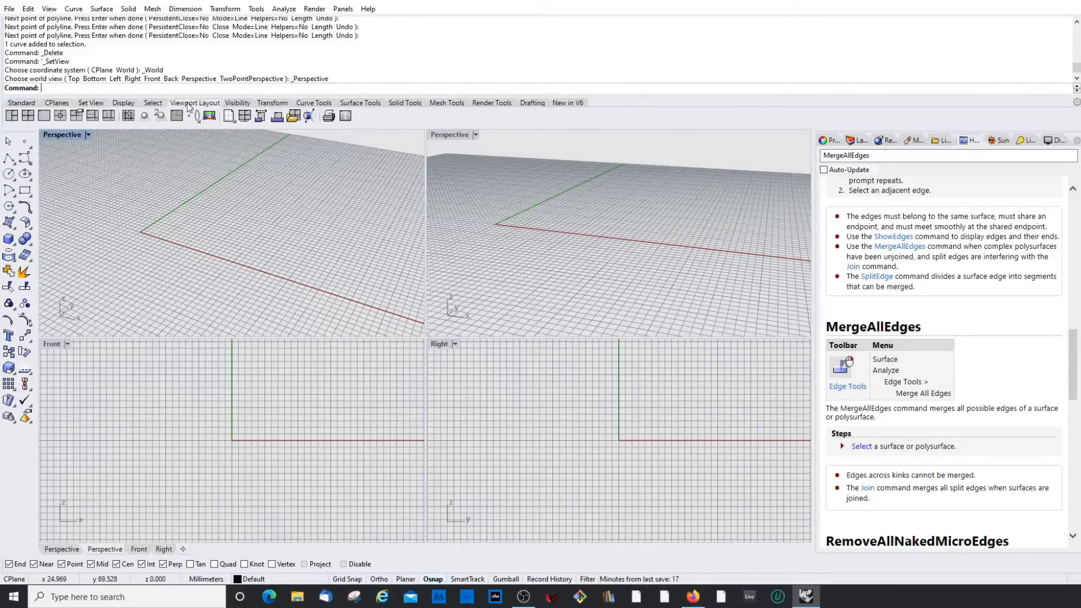
{"action": "left_click", "coordinate": [244, 105]}
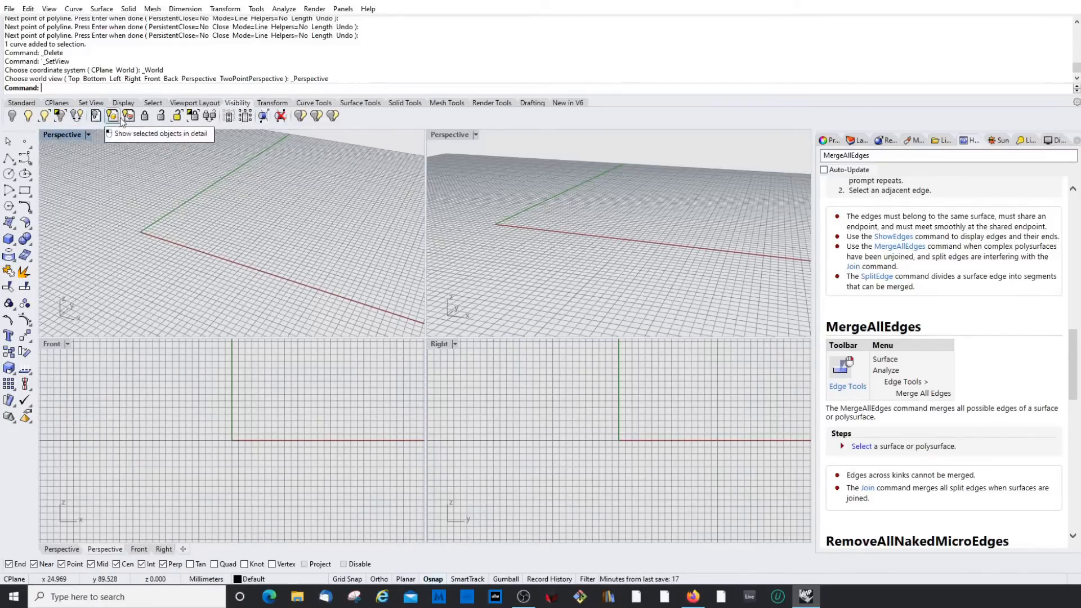
{"action": "left_click", "coordinate": [268, 104]}
Step: Look through the Curve, Surface, Solid, Mesh and Render Tools, Drafting and New in V6 tool sets
{"action": "left_click", "coordinate": [307, 104]}
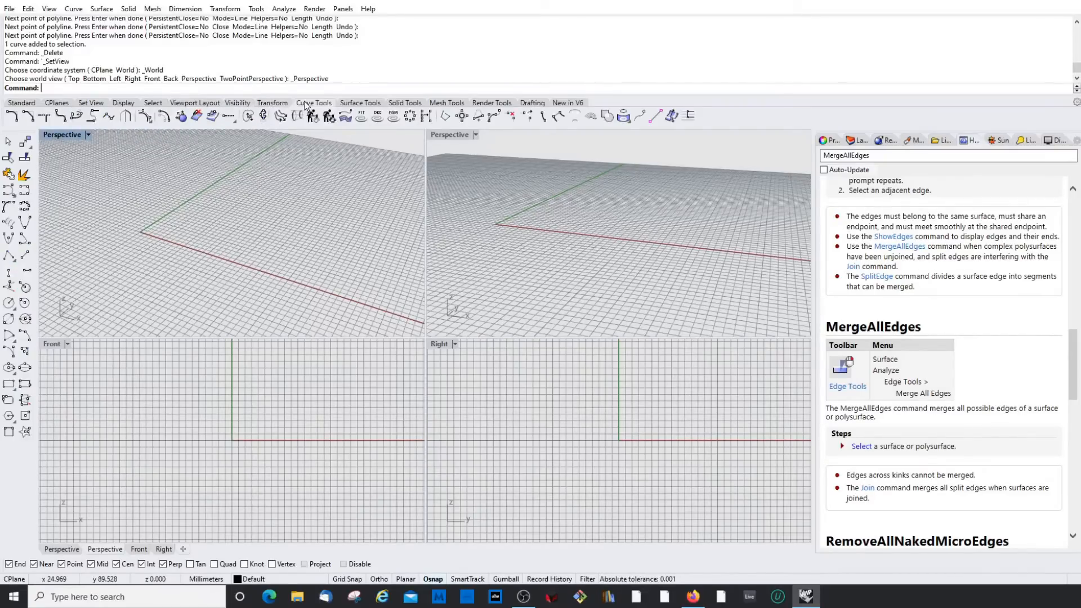
{"action": "left_click", "coordinate": [360, 104]}
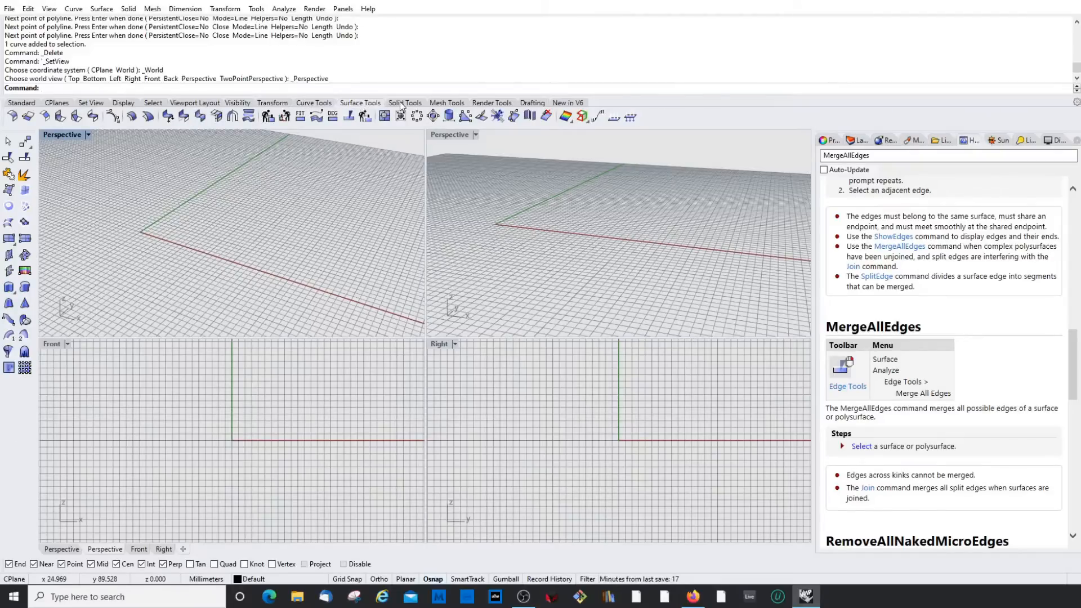
{"action": "left_click", "coordinate": [401, 103]}
{"action": "left_click", "coordinate": [447, 104]}
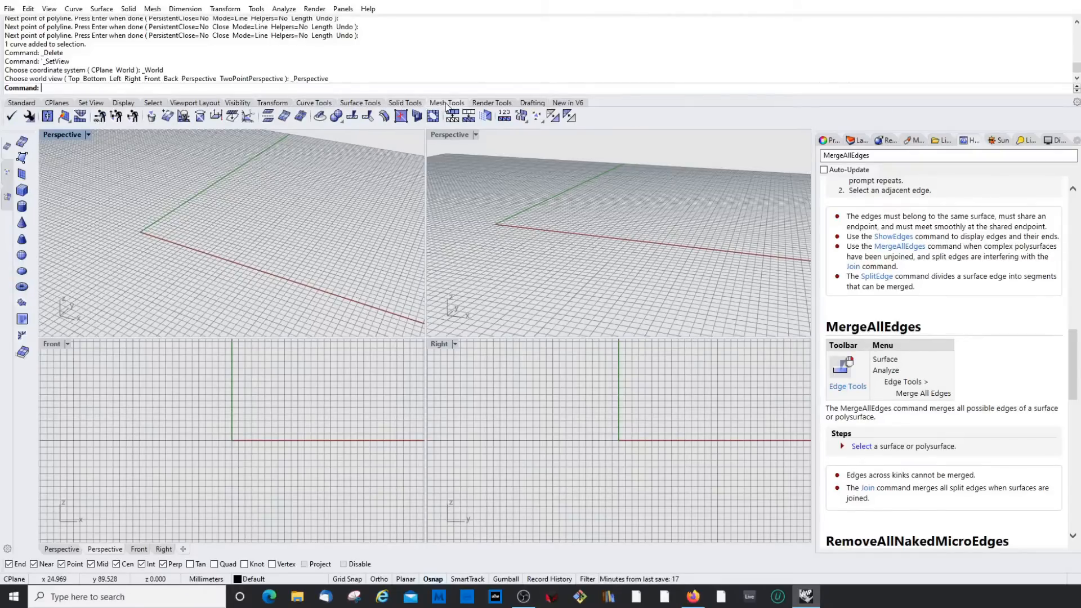
{"action": "left_click", "coordinate": [492, 104]}
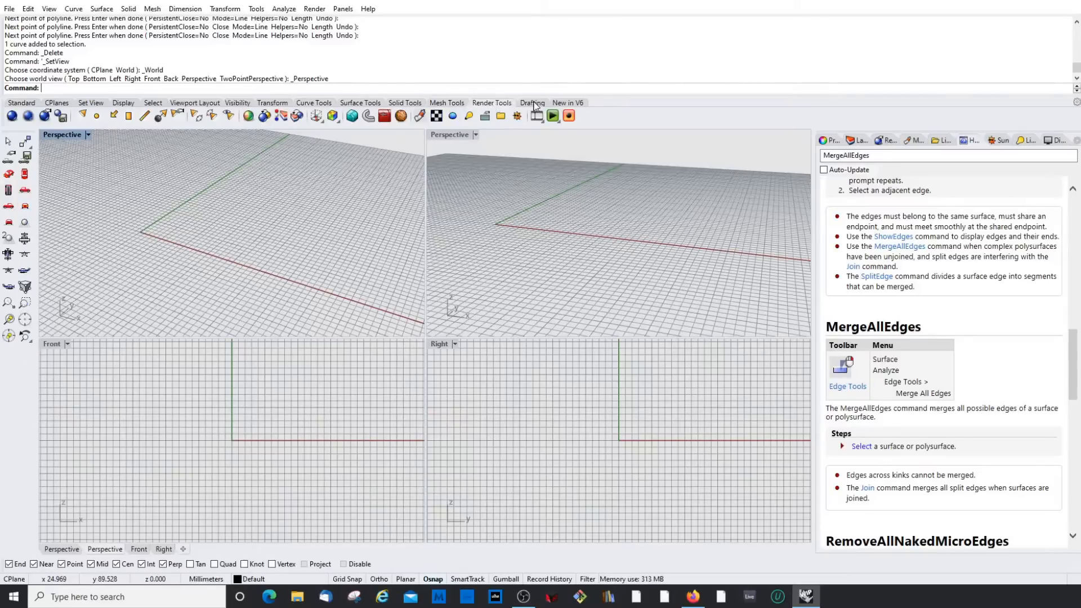
{"action": "left_click", "coordinate": [533, 104]}
{"action": "left_click", "coordinate": [569, 102]}
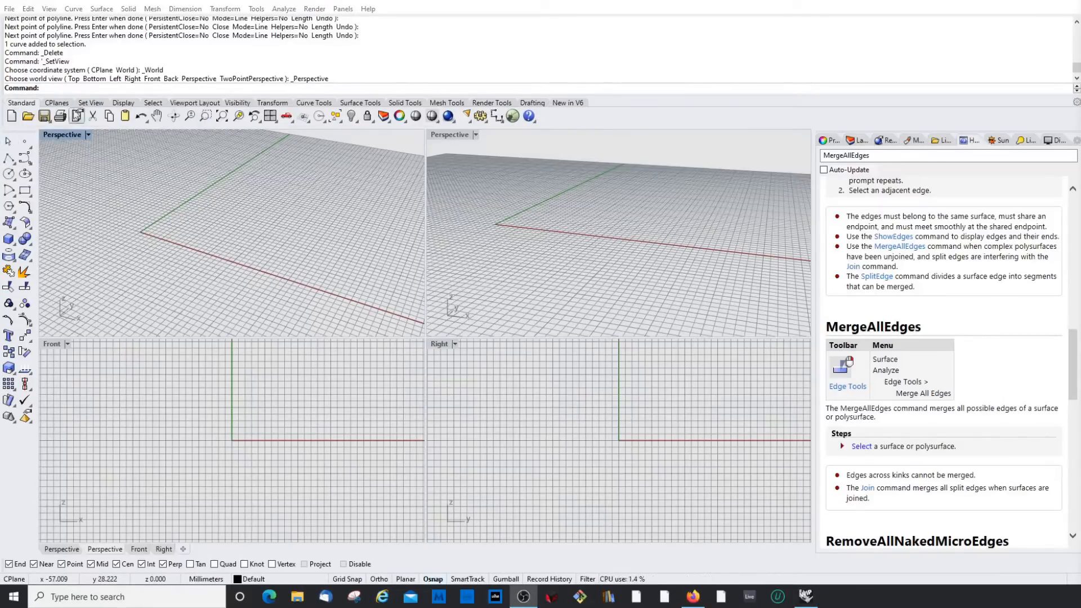
Step: Go through the tool sets again from Set View to Surface Tools, ending on Curve Tools, to compare the side tools
{"action": "left_click", "coordinate": [83, 104]}
{"action": "left_click", "coordinate": [83, 105]}
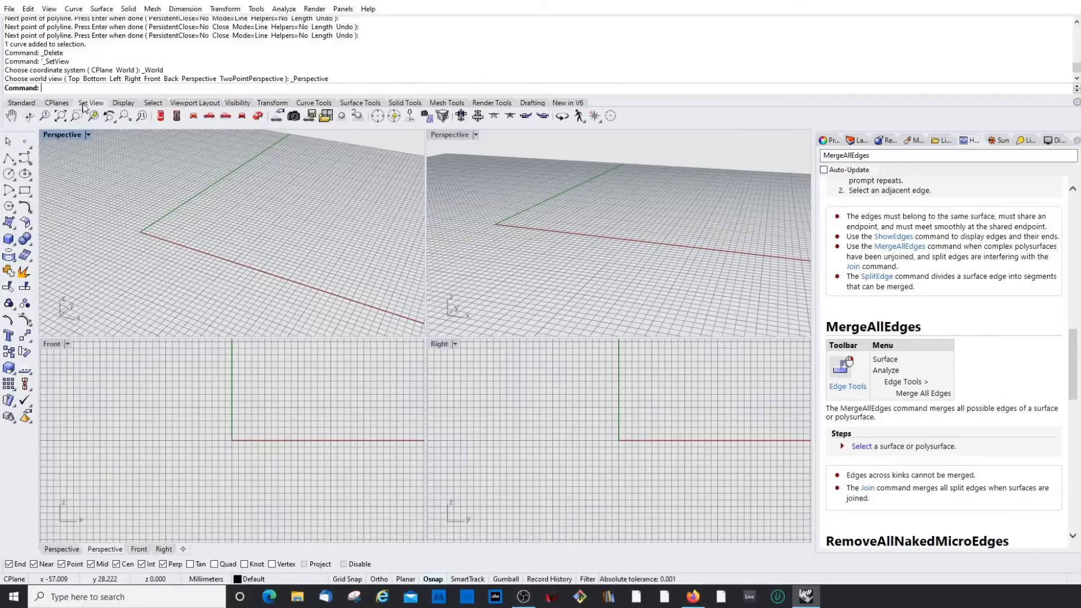
{"action": "left_click", "coordinate": [123, 104]}
{"action": "left_click", "coordinate": [154, 104]}
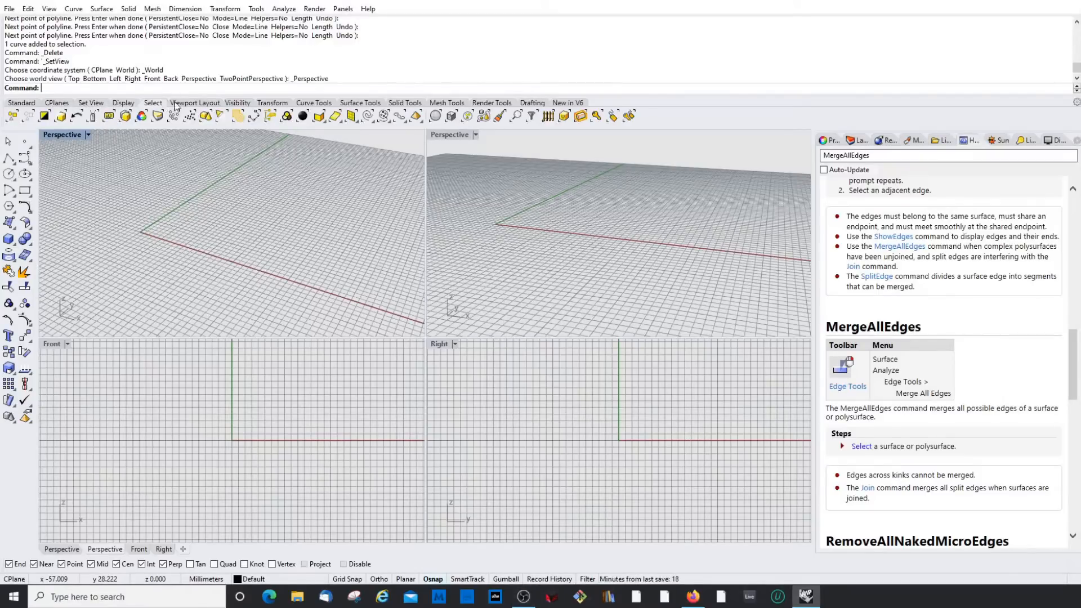
{"action": "left_click", "coordinate": [184, 105]}
{"action": "left_click", "coordinate": [235, 104]}
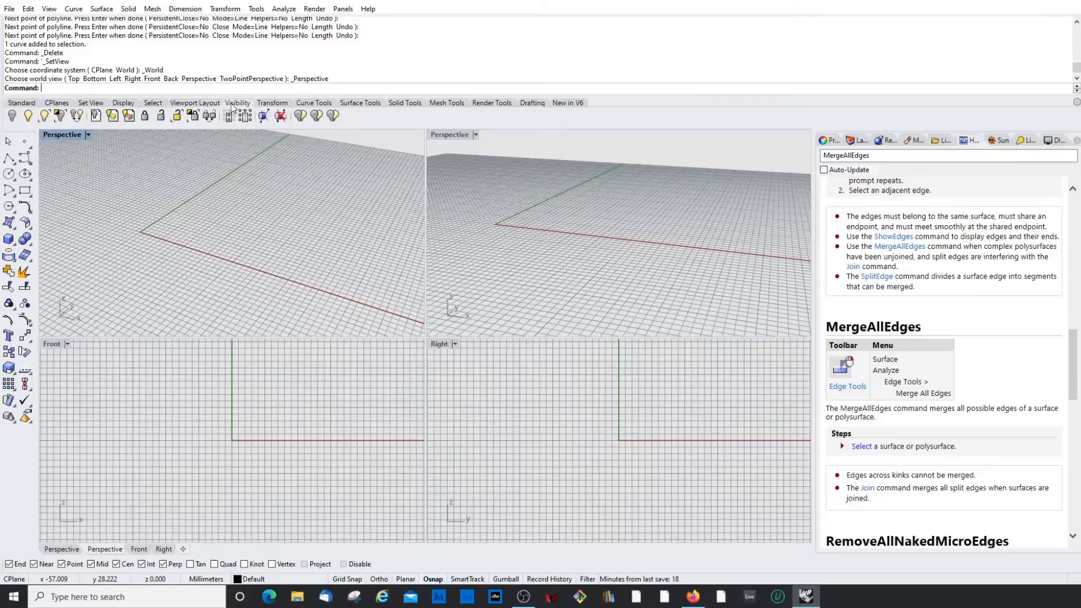
{"action": "left_click", "coordinate": [285, 105]}
{"action": "left_click", "coordinate": [316, 105]}
{"action": "left_click", "coordinate": [359, 105]}
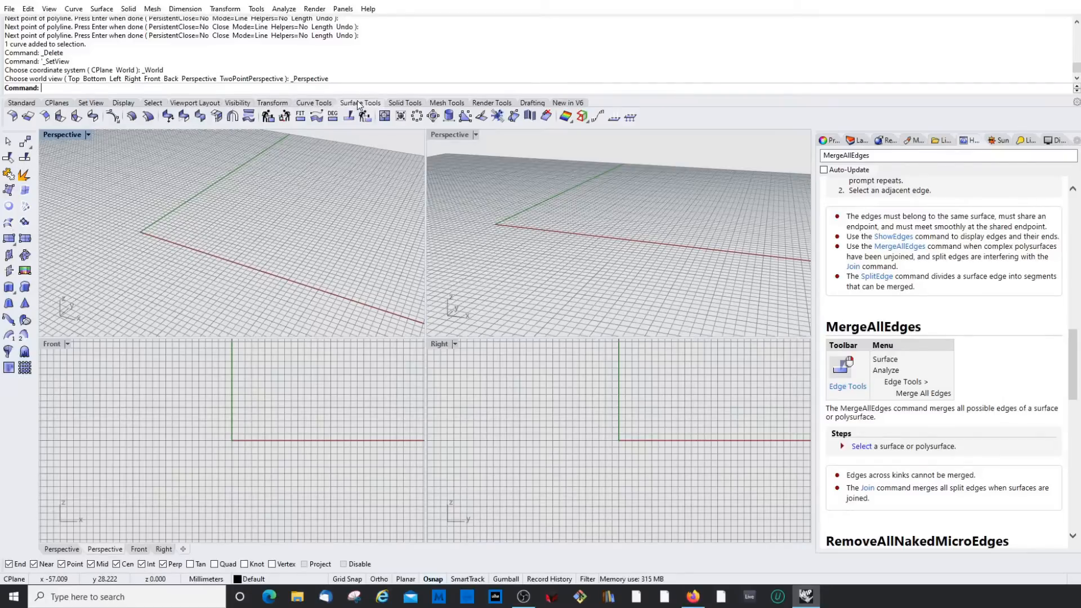
{"action": "left_click", "coordinate": [306, 103]}
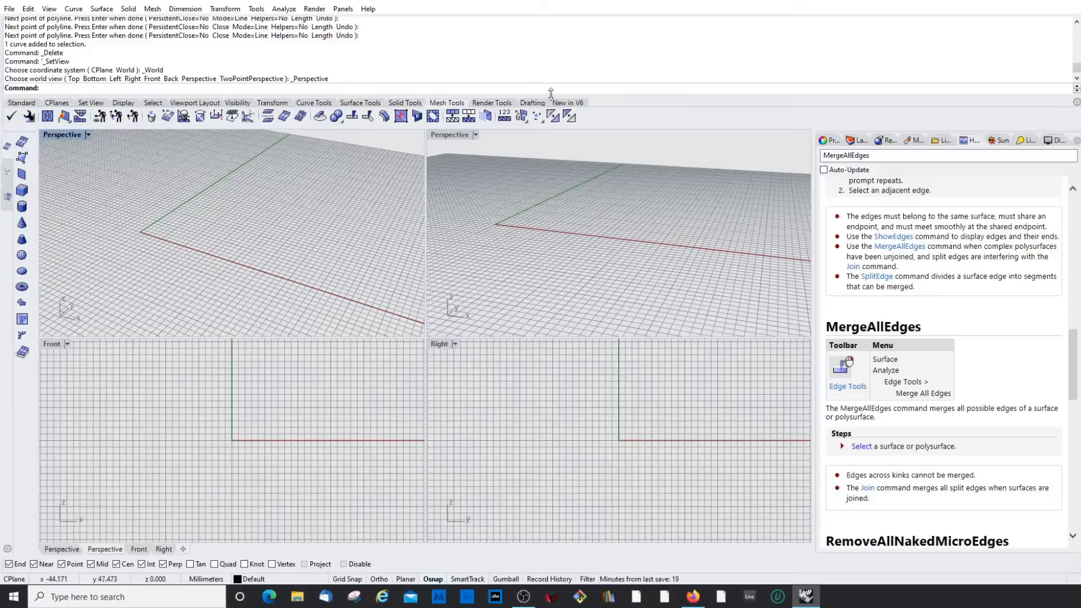
Step: Review the Render Tools, Drafting and New in V6 tool sets again and return to the Standard tools
{"action": "left_click", "coordinate": [492, 103]}
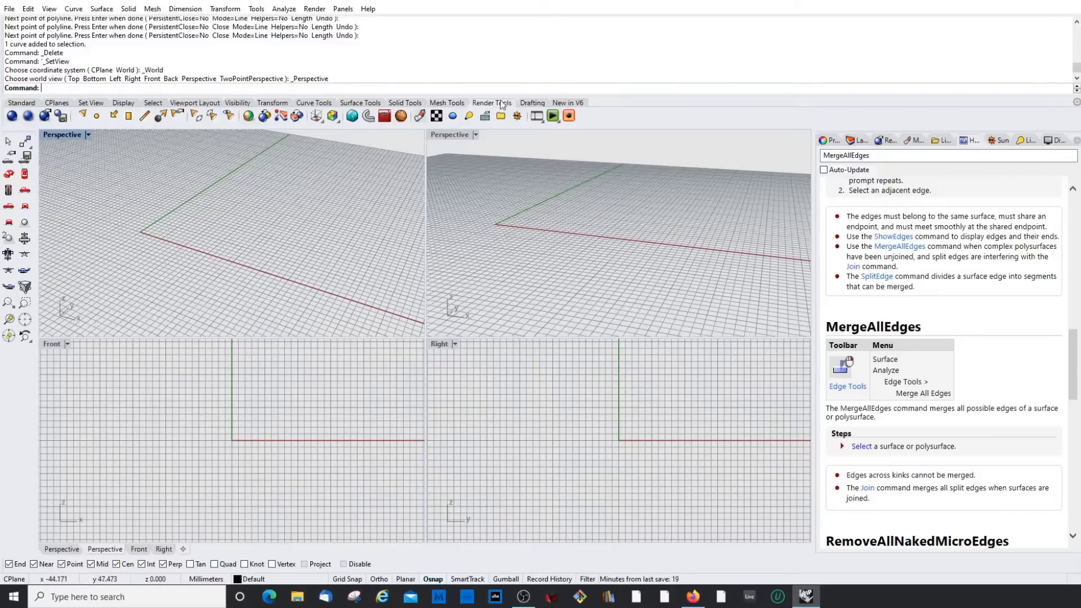
{"action": "left_click", "coordinate": [535, 103]}
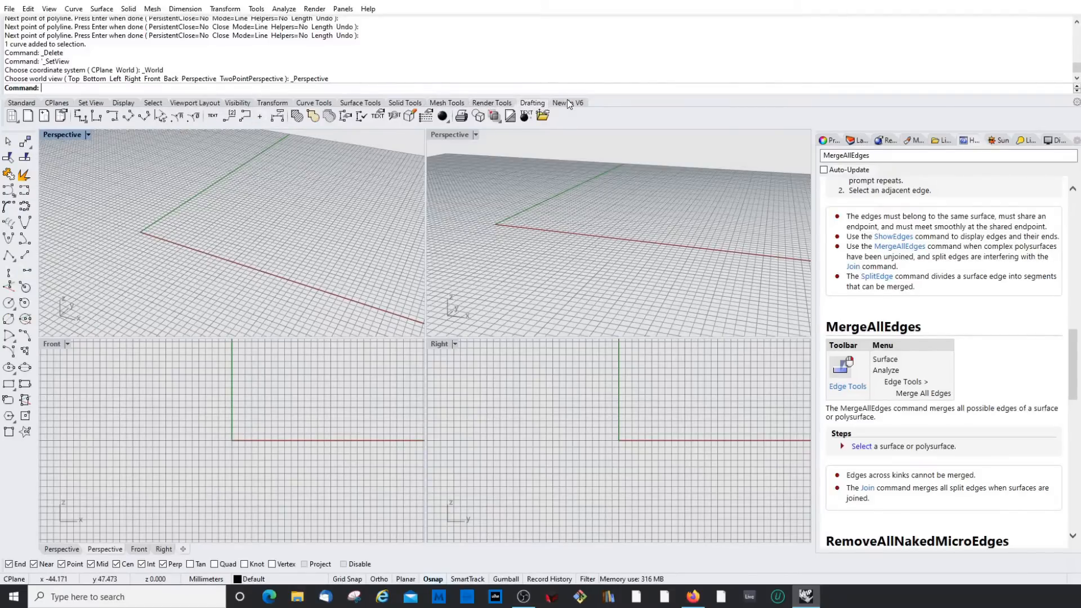
{"action": "left_click", "coordinate": [568, 103]}
{"action": "left_click", "coordinate": [21, 103]}
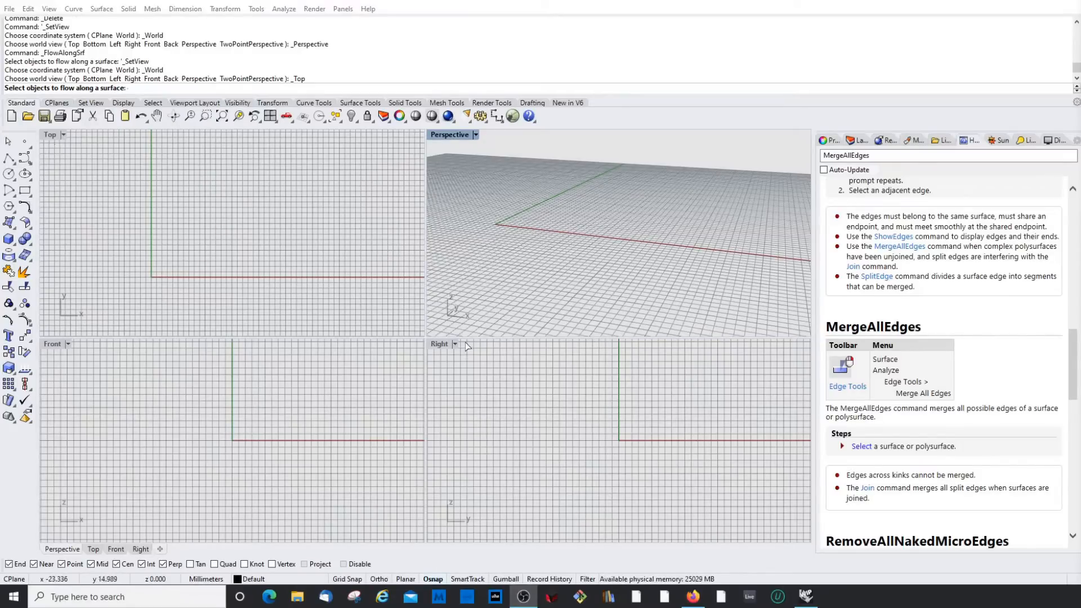
Step: Draw a tall box with its base on the grid near the origin in the Perspective view
{"action": "left_click", "coordinate": [8, 239]}
{"action": "left_click", "coordinate": [546, 227]}
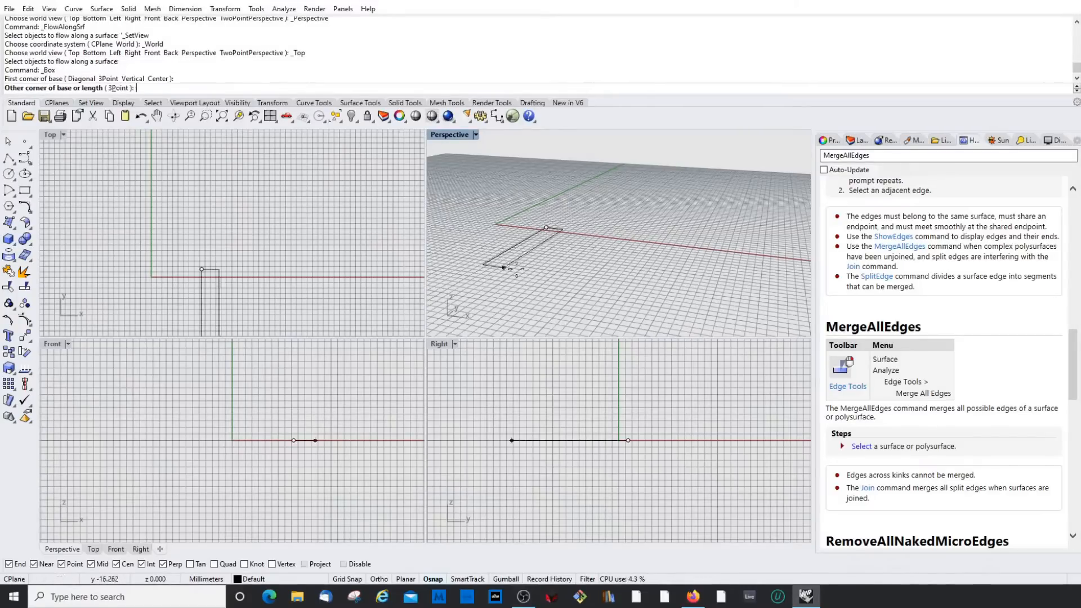
{"action": "left_click", "coordinate": [579, 256]}
{"action": "left_click", "coordinate": [576, 144]}
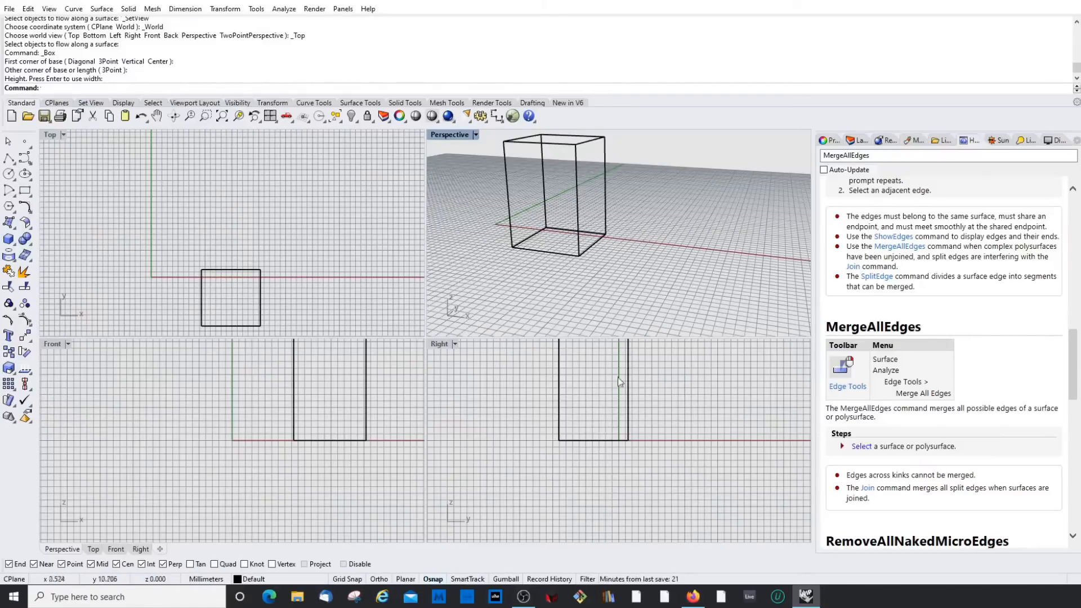
Step: Set the Perspective viewport to Shaded display and orbit to a closer, lower view of the box
{"action": "left_click", "coordinate": [456, 134]}
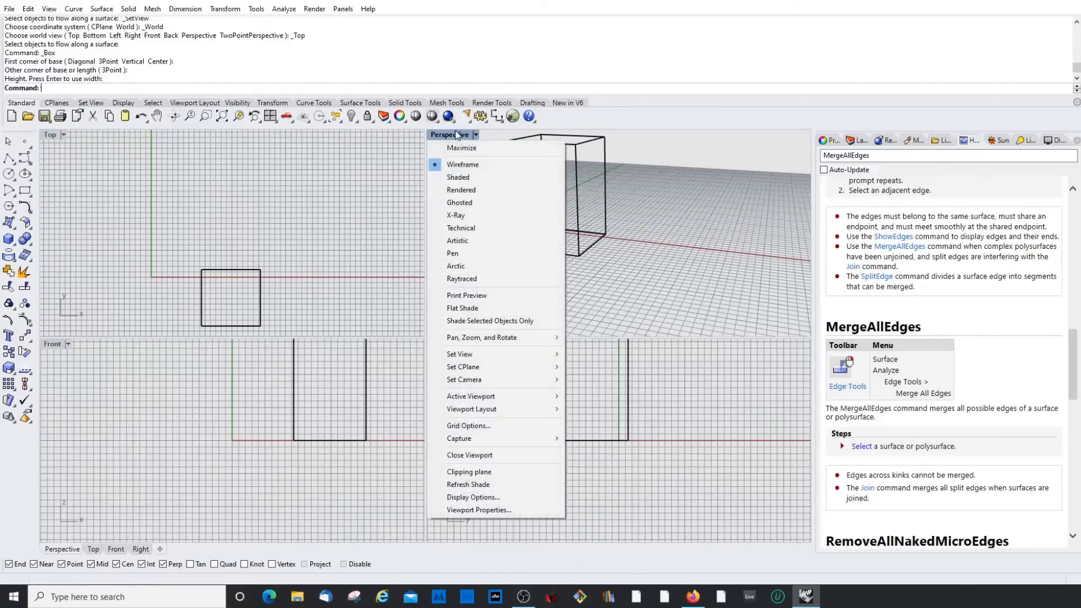
{"action": "left_click", "coordinate": [459, 174]}
{"action": "mouse_move", "coordinate": [465, 180]}
{"action": "right_mouse_down"}
{"action": "mouse_move", "coordinate": [652, 248]}
{"action": "mouse_move", "coordinate": [650, 215]}
{"action": "mouse_move", "coordinate": [634, 228]}
{"action": "right_mouse_up"}
{"action": "scroll", "coordinate": [539, 171], "scroll_direction": "up", "scroll_amount": 5}
{"action": "scroll", "coordinate": [539, 172], "scroll_direction": "down", "scroll_amount": 6}
{"action": "scroll", "coordinate": [649, 230], "scroll_direction": "up", "scroll_amount": 9}
{"action": "scroll", "coordinate": [651, 235], "scroll_direction": "down", "scroll_amount": 6}
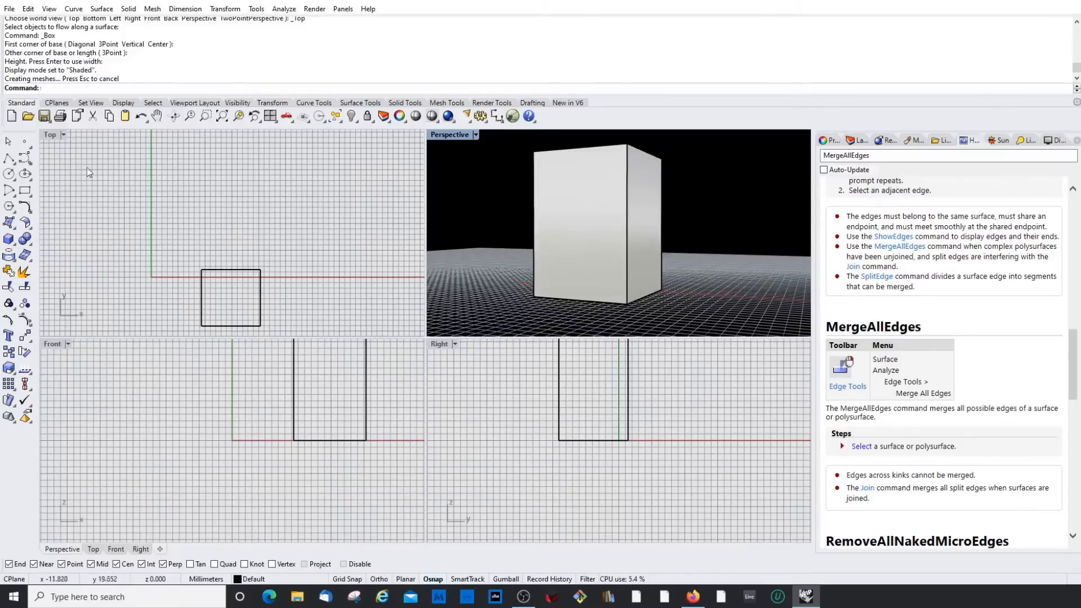
Step: Set the Top viewport to Ghosted display and rotate its view to an angled 3D look at the box
{"action": "left_click", "coordinate": [51, 134]}
{"action": "left_click", "coordinate": [83, 204]}
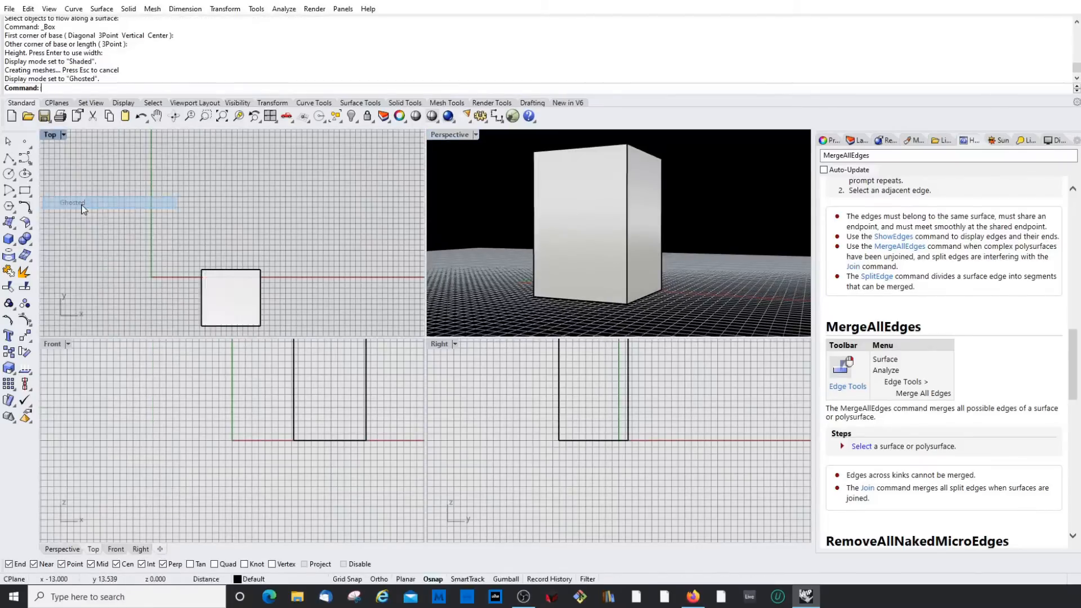
{"action": "right_click_drag", "start_coordinate": [297, 271], "coordinate": [313, 227]}
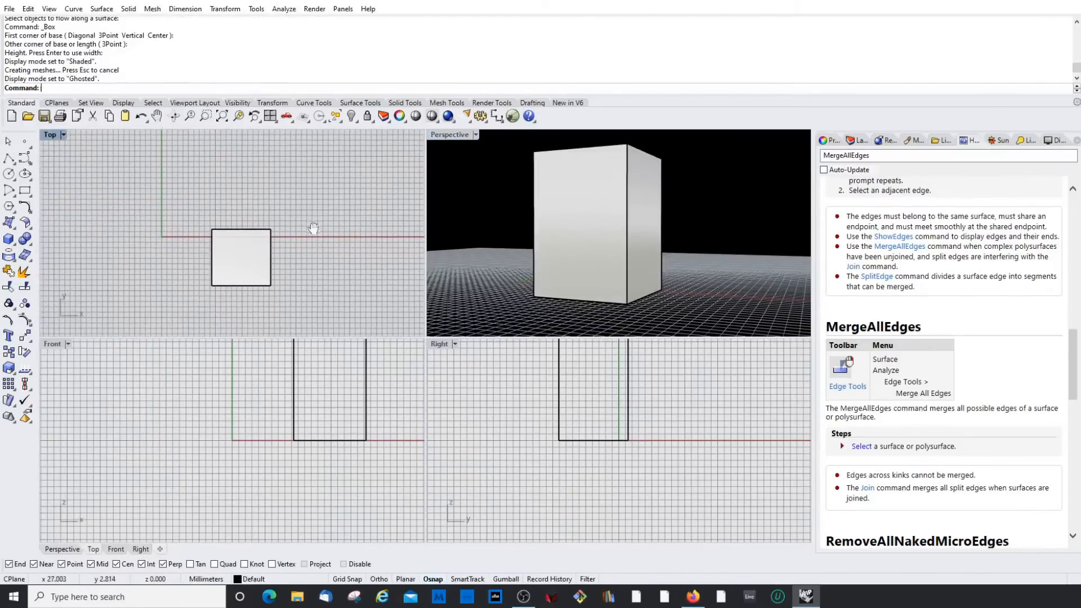
{"action": "left_click", "coordinate": [174, 116]}
{"action": "left_click_drag", "start_coordinate": [259, 220], "coordinate": [258, 173]}
{"action": "right_click_drag", "start_coordinate": [251, 209], "coordinate": [187, 168]}
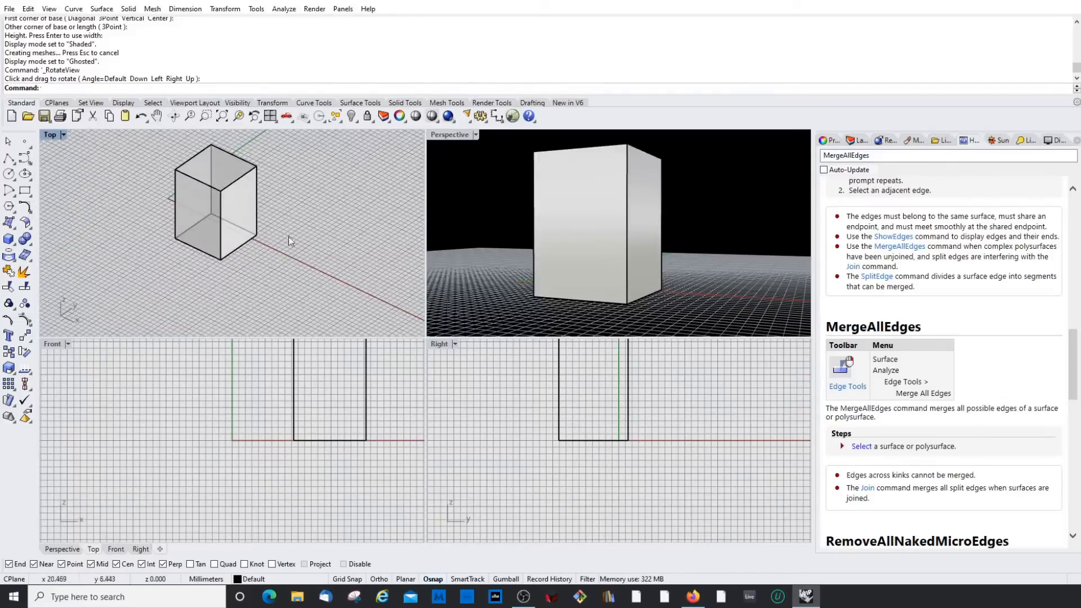
Step: Try X-Ray display in the Front viewport and switch that viewport to Artistic display
{"action": "left_click", "coordinate": [68, 344]}
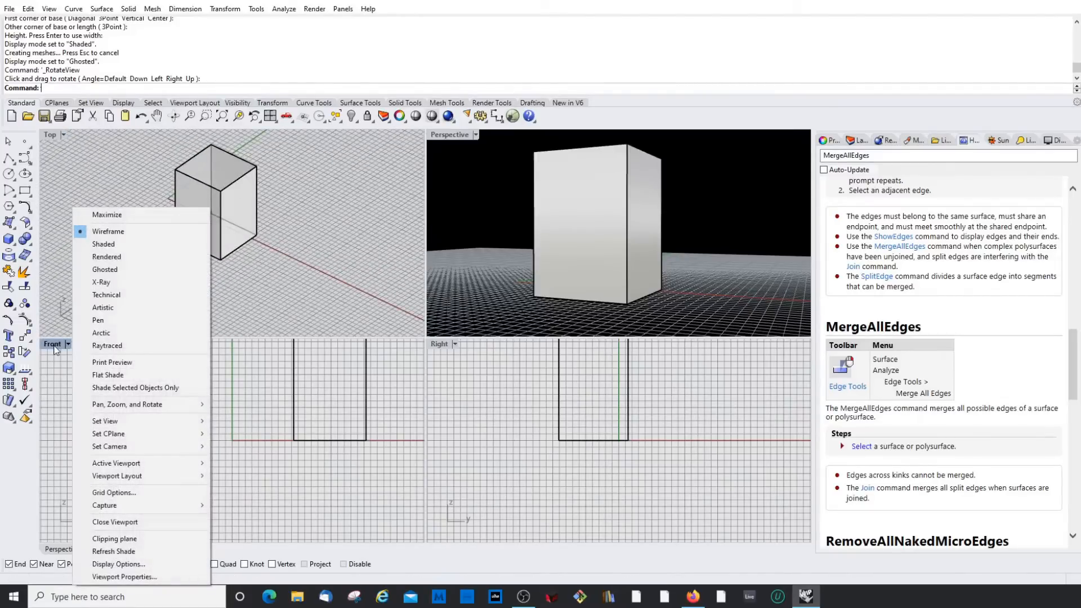
{"action": "left_click", "coordinate": [119, 282]}
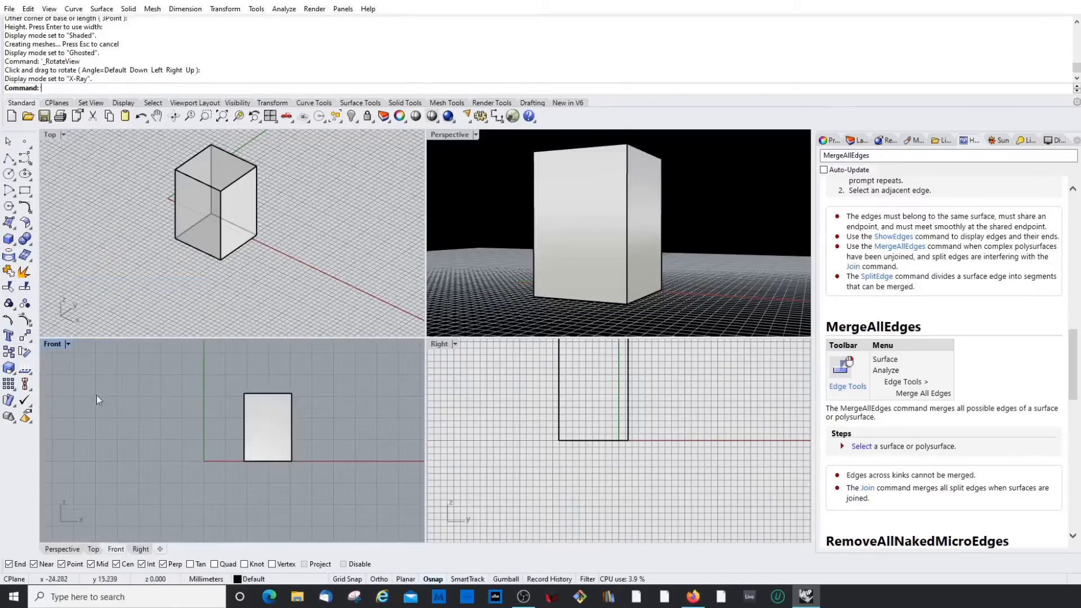
{"action": "left_click", "coordinate": [51, 344]}
{"action": "left_click", "coordinate": [110, 306]}
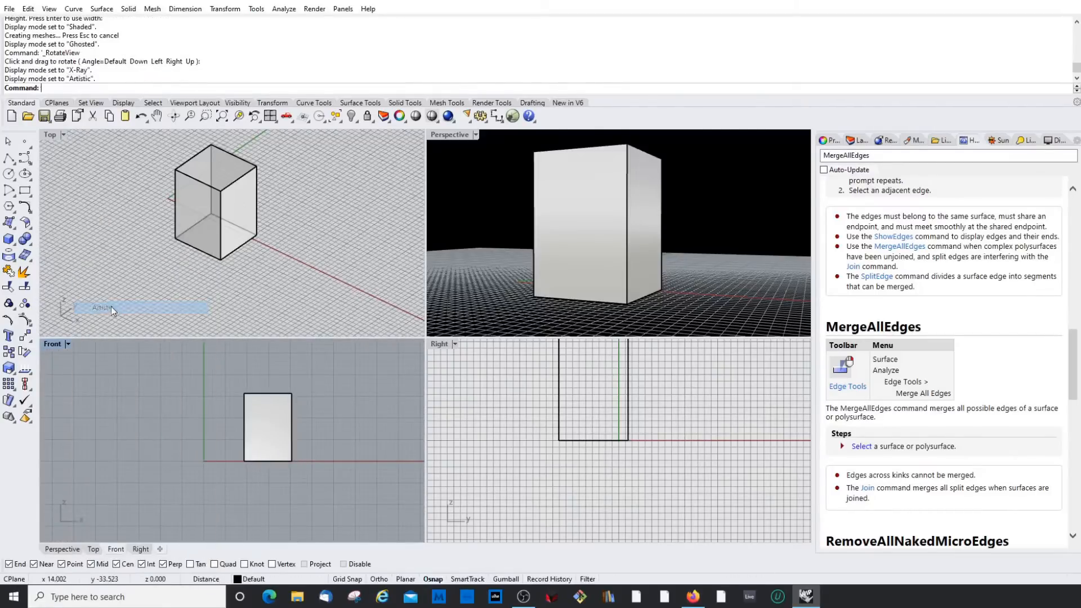
Step: Rotate the Front viewport with Rotate View to show the box at an angle from above
{"action": "scroll", "coordinate": [237, 425], "scroll_direction": "down", "scroll_amount": 2}
{"action": "scroll", "coordinate": [237, 424], "scroll_direction": "up", "scroll_amount": 4}
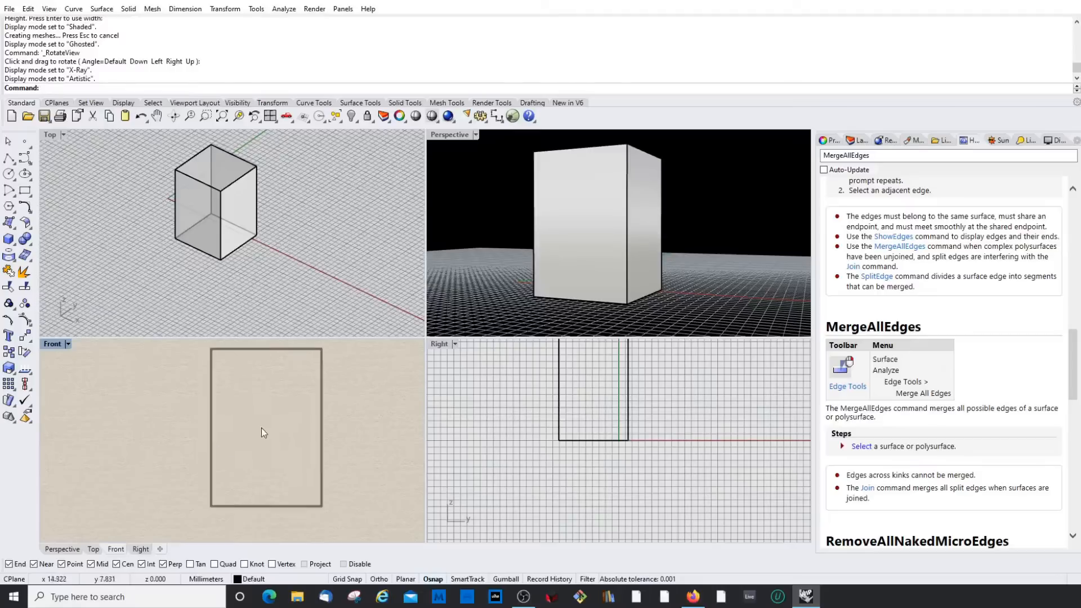
{"action": "scroll", "coordinate": [236, 428], "scroll_direction": "down", "scroll_amount": 2}
{"action": "scroll", "coordinate": [234, 430], "scroll_direction": "up", "scroll_amount": 2}
{"action": "scroll", "coordinate": [231, 432], "scroll_direction": "down", "scroll_amount": 1}
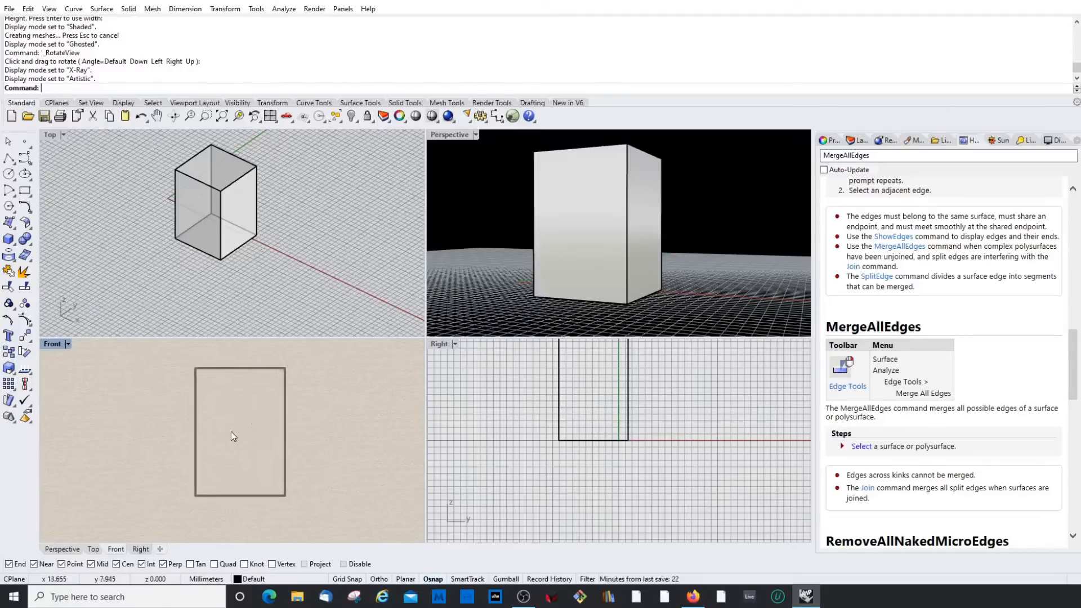
{"action": "left_click", "coordinate": [174, 116]}
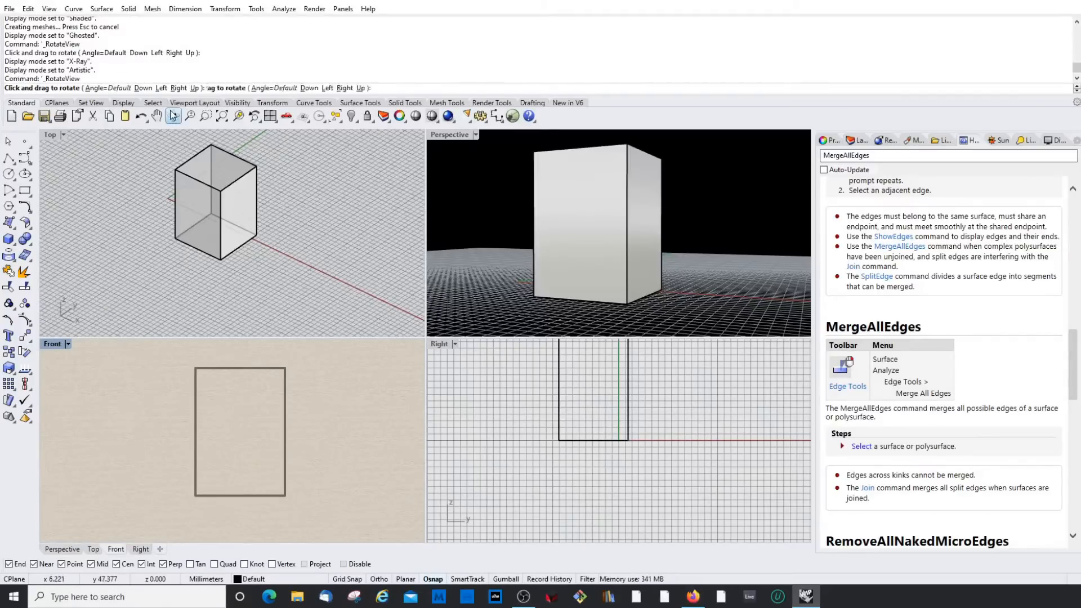
{"action": "left_click_drag", "start_coordinate": [326, 438], "coordinate": [246, 471]}
Step: Try Raytraced display in the Right viewport, change it to Arctic and rotate its view to an angle
{"action": "right_click", "coordinate": [441, 342]}
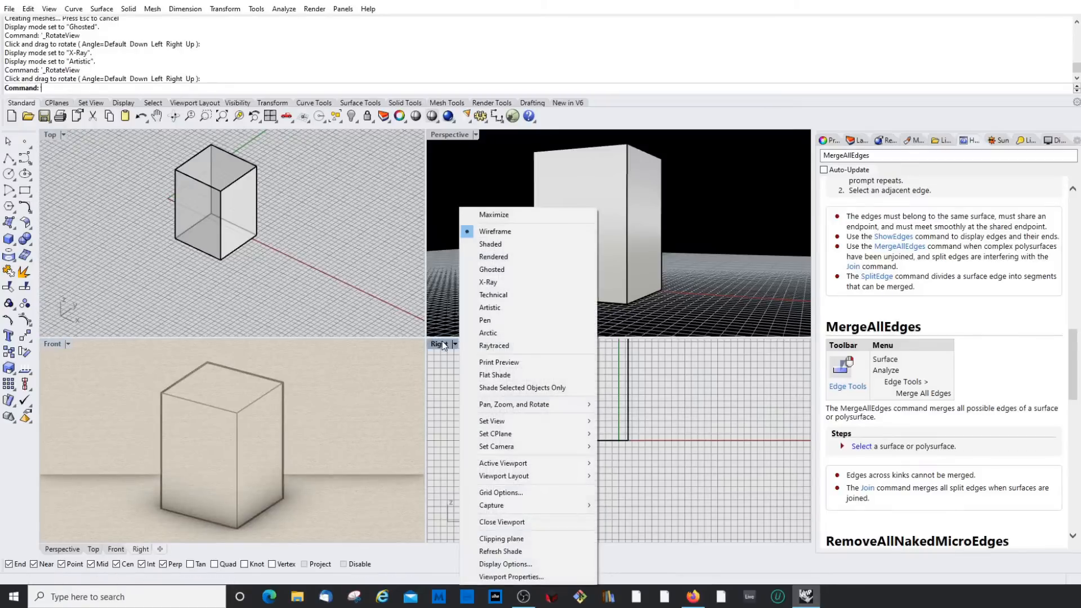
{"action": "left_click", "coordinate": [494, 345]}
{"action": "right_click", "coordinate": [441, 343]}
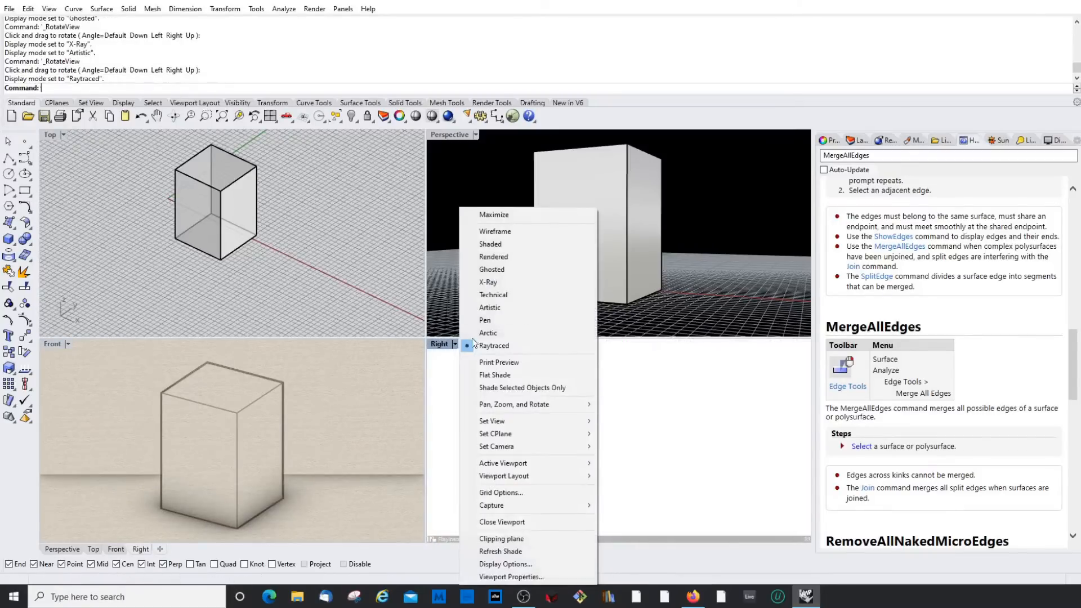
{"action": "left_click", "coordinate": [503, 332]}
{"action": "right_click_drag", "start_coordinate": [625, 293], "coordinate": [616, 258]}
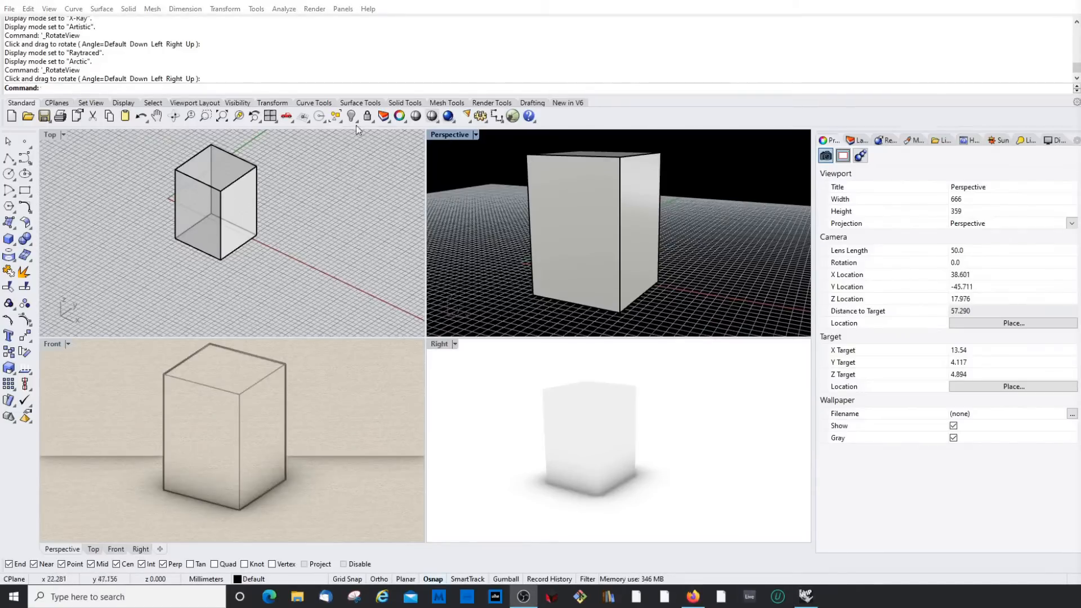
Step: Maximize the Perspective viewport, view the box from farther away and above, and restore the four-viewport layout
{"action": "double_click", "coordinate": [447, 136]}
{"action": "scroll", "coordinate": [400, 241], "scroll_direction": "down", "scroll_amount": 8}
{"action": "right_click_drag", "start_coordinate": [410, 310], "coordinate": [408, 340]}
{"action": "double_click", "coordinate": [63, 135]}
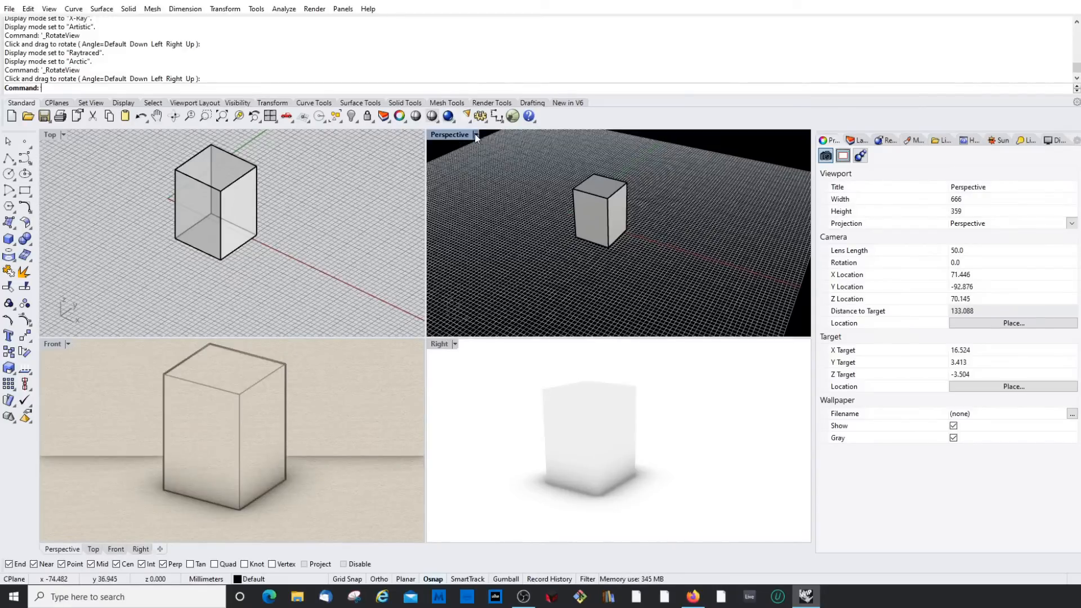
Step: Maximize the Perspective viewport again, orbit to a lower view of the box, and return to four viewports
{"action": "double_click", "coordinate": [452, 136]}
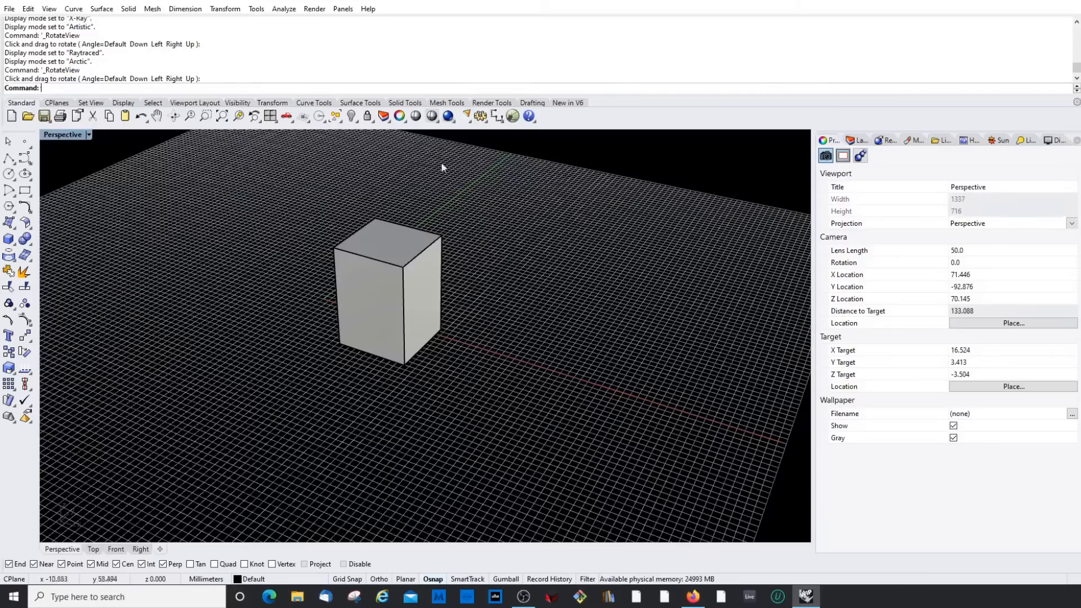
{"action": "scroll", "coordinate": [426, 271], "scroll_direction": "down", "scroll_amount": 4}
{"action": "right_click_drag", "start_coordinate": [426, 270], "coordinate": [417, 238]}
{"action": "scroll", "coordinate": [404, 255], "scroll_direction": "up", "scroll_amount": 10}
{"action": "scroll", "coordinate": [404, 255], "scroll_direction": "down", "scroll_amount": 2}
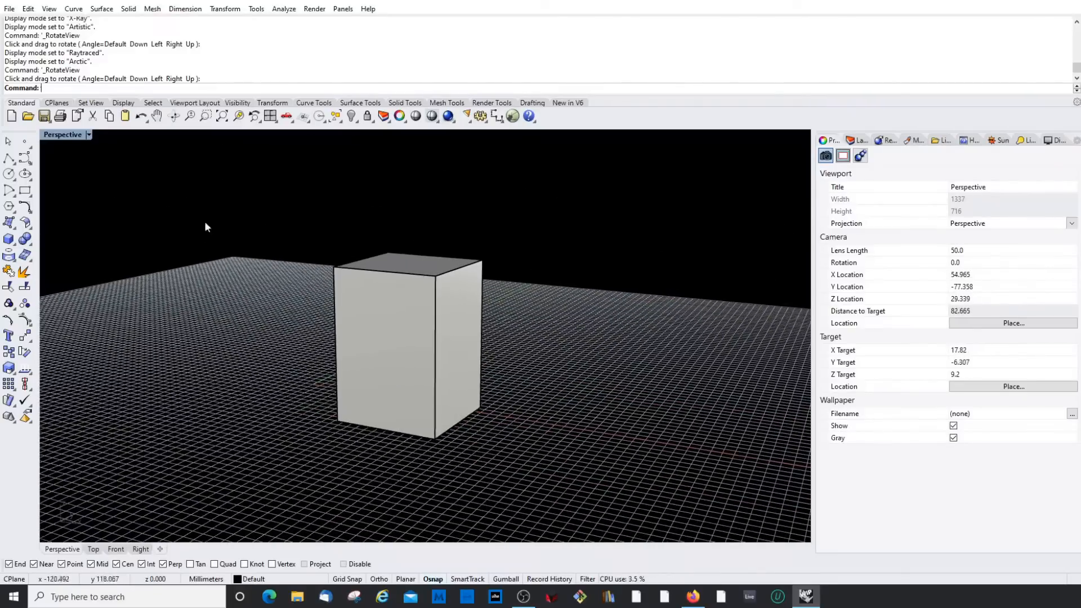
{"action": "double_click", "coordinate": [62, 137]}
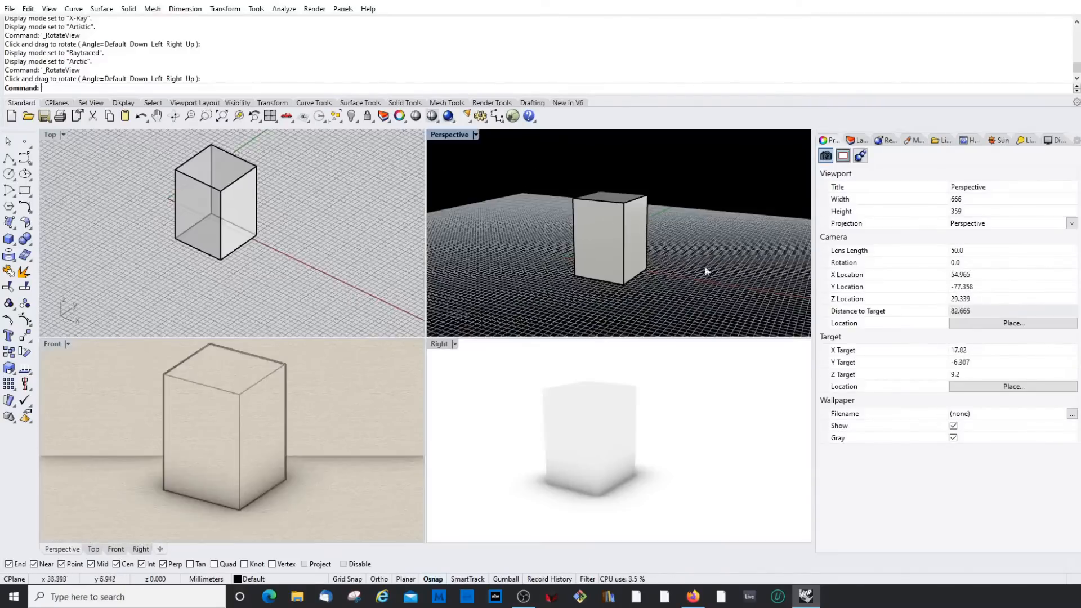
Step: Maximize the Perspective viewport once more and orbit to a higher view of the box
{"action": "double_click", "coordinate": [452, 137]}
{"action": "right_click_drag", "start_coordinate": [417, 248], "coordinate": [403, 280]}
{"action": "scroll", "coordinate": [386, 276], "scroll_direction": "down", "scroll_amount": 8}
{"action": "scroll", "coordinate": [388, 303], "scroll_direction": "up", "scroll_amount": 7}
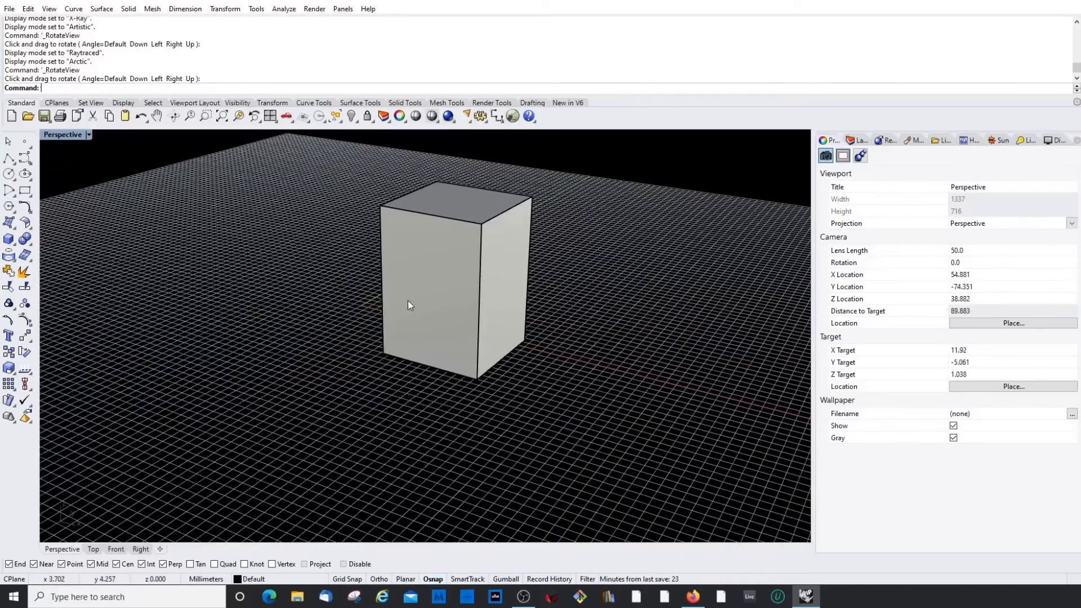
Step: Look through the Perspective viewport's options, restore the four-viewport layout, and maximize Perspective again
{"action": "left_click", "coordinate": [89, 135]}
{"action": "left_click", "coordinate": [69, 135]}
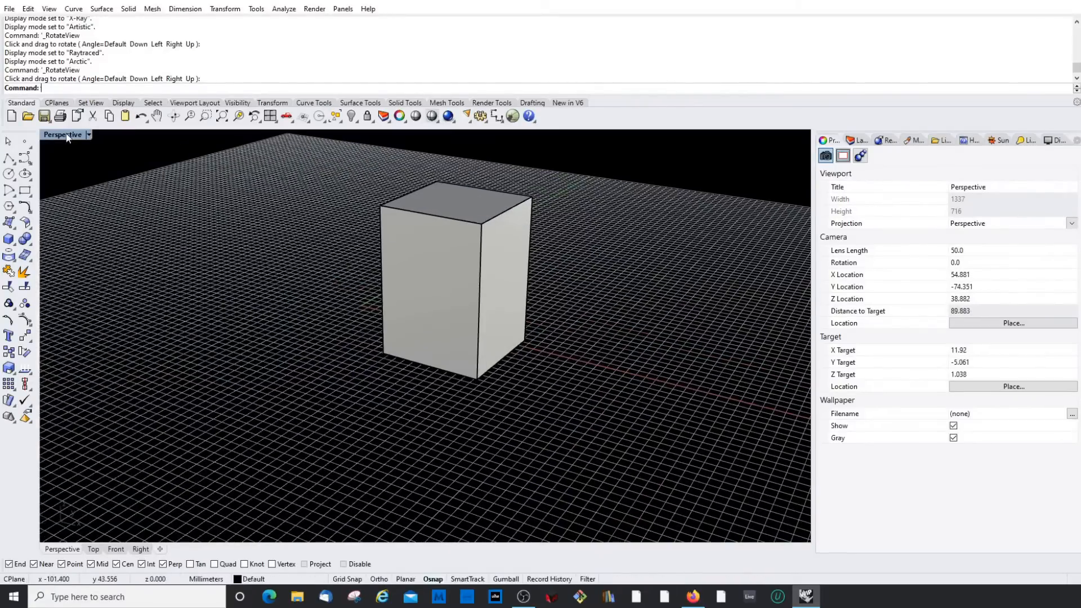
{"action": "left_click", "coordinate": [62, 134]}
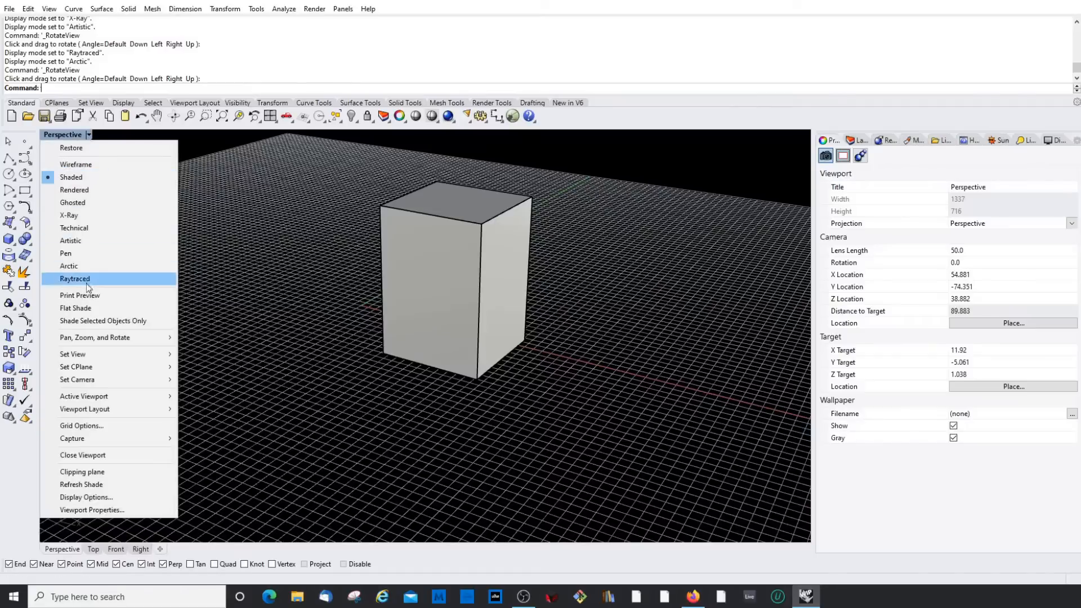
{"action": "left_click", "coordinate": [82, 148]}
{"action": "double_click", "coordinate": [454, 137]}
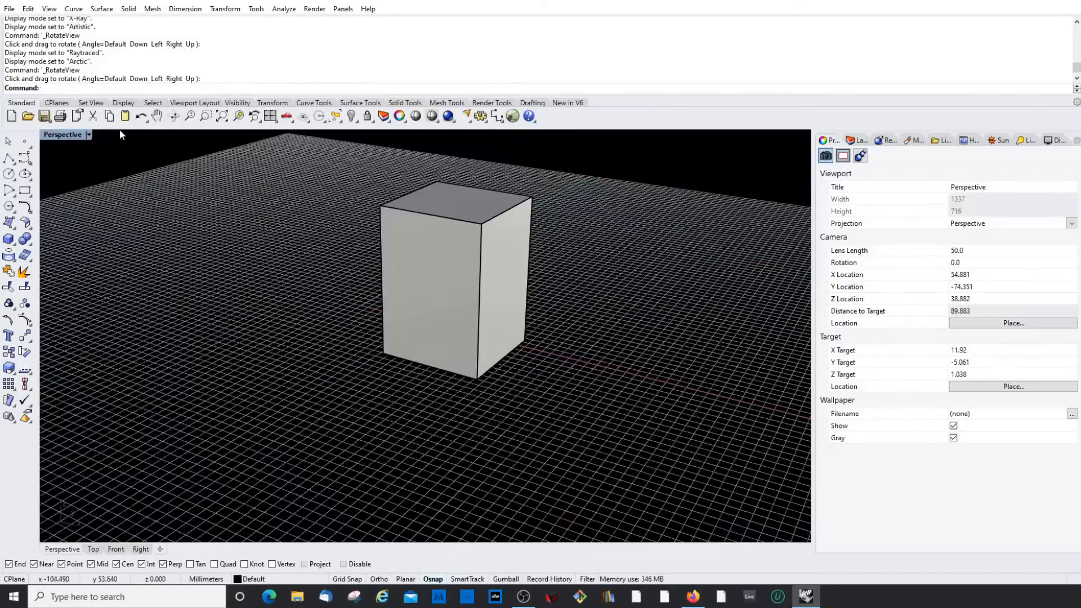
Step: Compare the Rendered, Ghosted, X-Ray and Technical display modes on the box in the Perspective viewport
{"action": "left_click", "coordinate": [88, 135]}
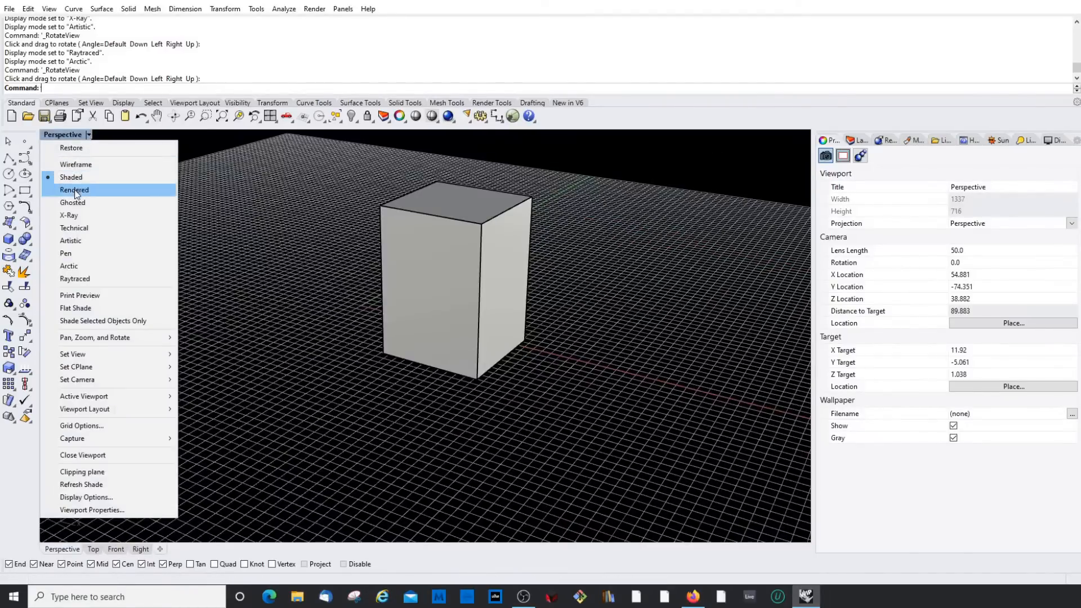
{"action": "left_click", "coordinate": [74, 191]}
{"action": "left_click", "coordinate": [88, 135]}
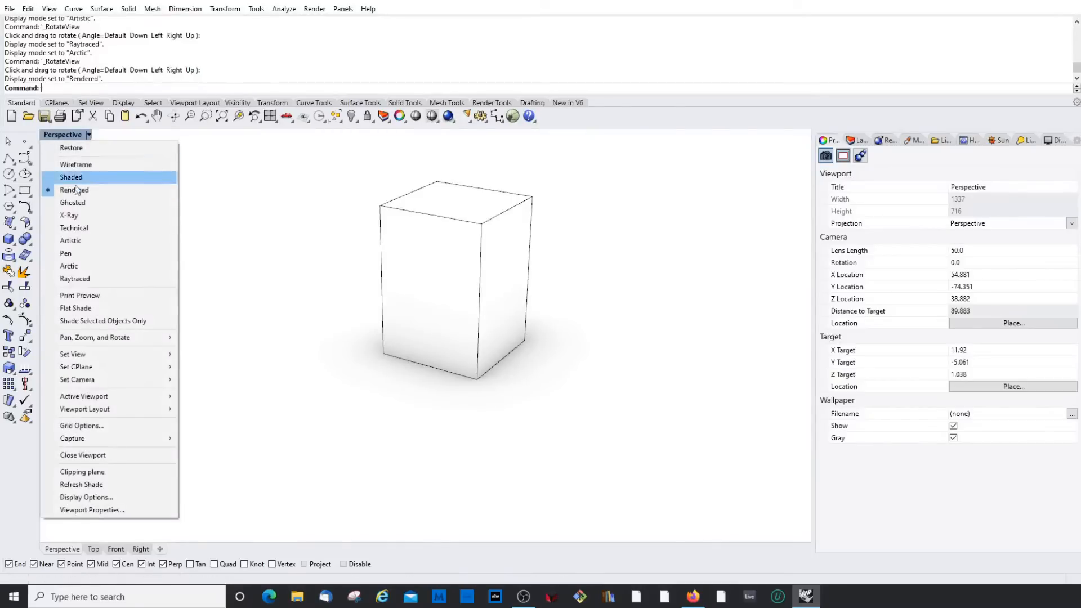
{"action": "left_click", "coordinate": [79, 205]}
{"action": "left_click", "coordinate": [88, 134]}
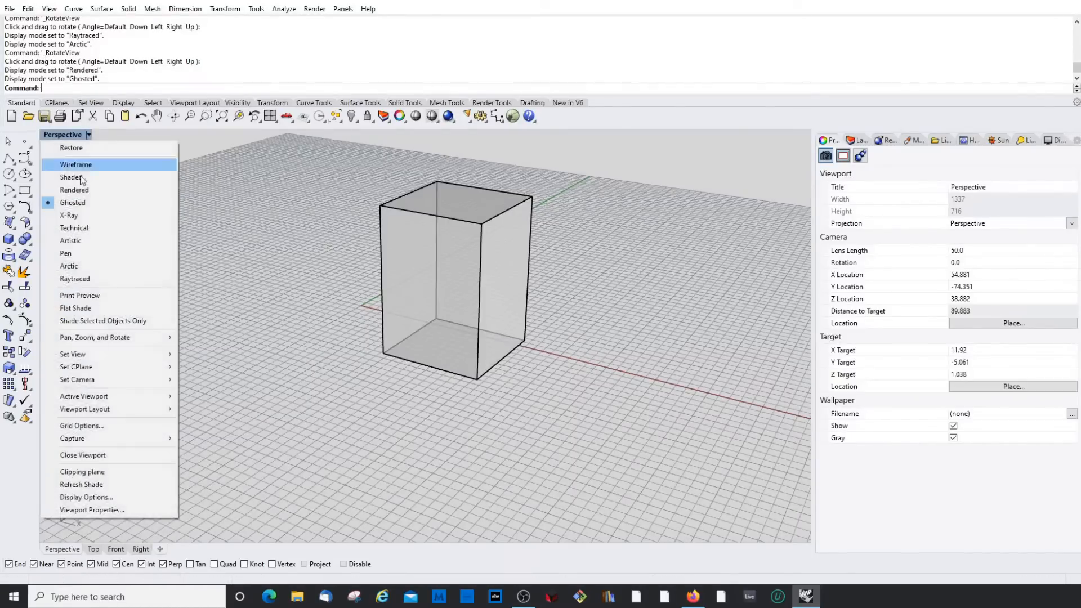
{"action": "left_click", "coordinate": [79, 218]}
{"action": "left_click", "coordinate": [89, 134]}
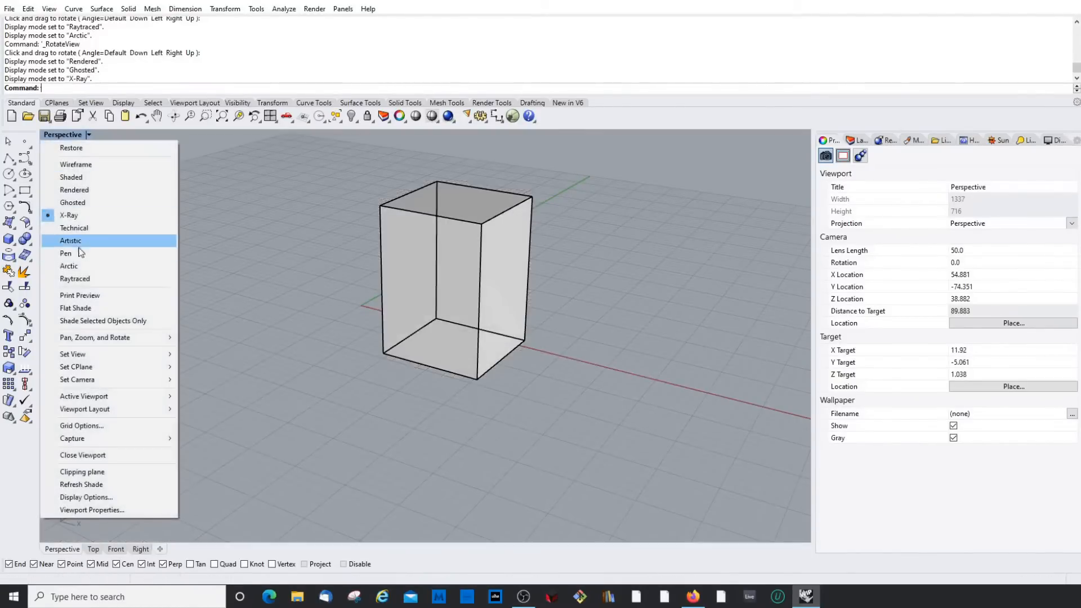
{"action": "left_click", "coordinate": [85, 231]}
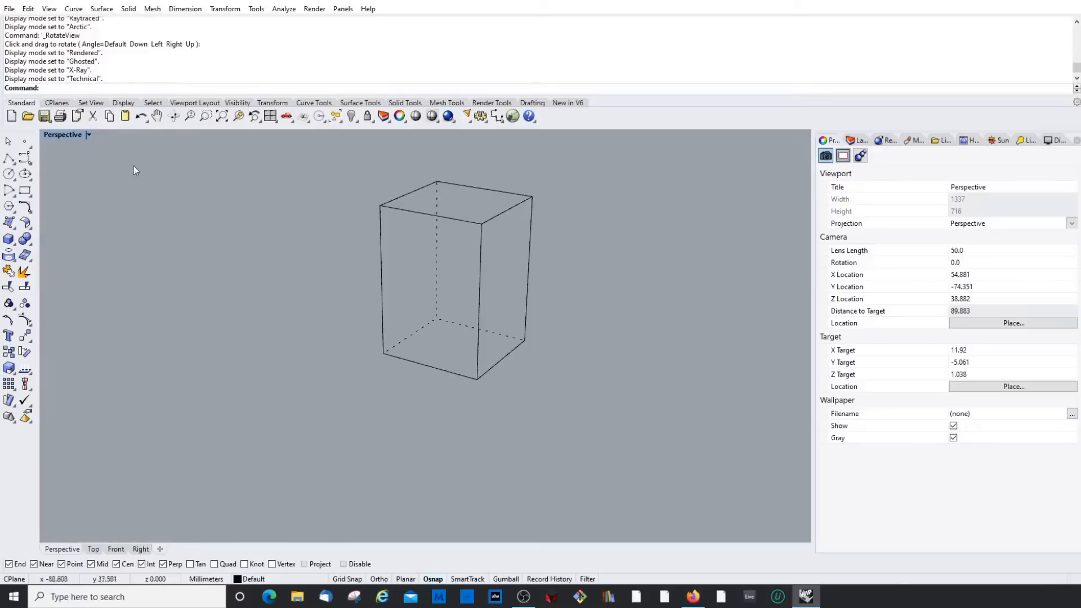
{"action": "mouse_move", "coordinate": [356, 336]}
{"action": "right_mouse_down"}
{"action": "mouse_move", "coordinate": [526, 297]}
{"action": "mouse_move", "coordinate": [415, 308]}
{"action": "mouse_move", "coordinate": [376, 332]}
{"action": "right_mouse_up"}
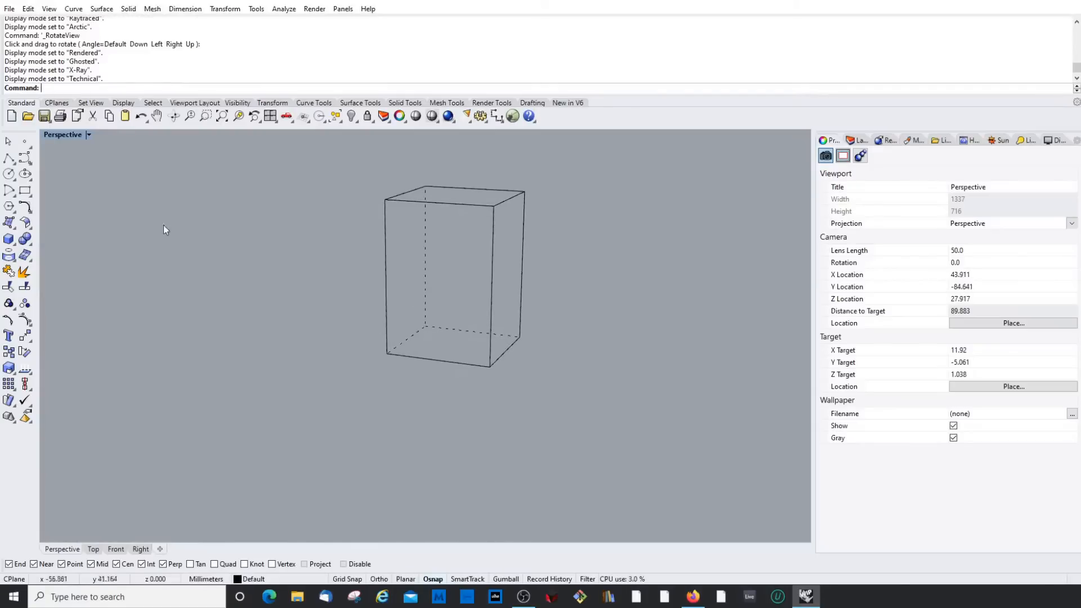
Step: Try Raytraced display in the Perspective viewport and turn on Print Preview
{"action": "left_click", "coordinate": [89, 134]}
{"action": "left_click", "coordinate": [96, 280]}
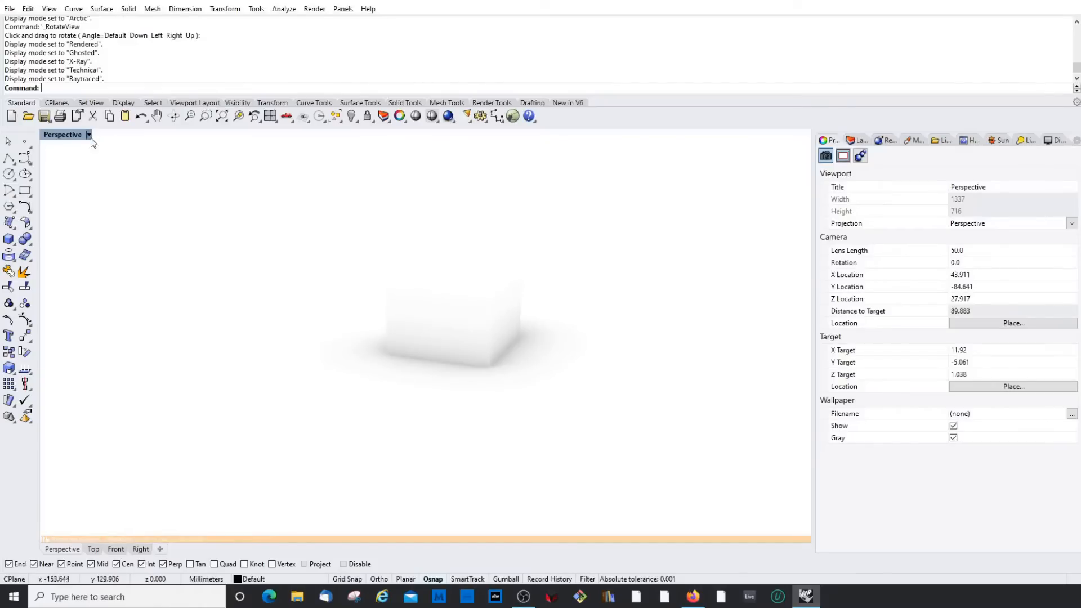
{"action": "left_click", "coordinate": [89, 135]}
{"action": "left_click", "coordinate": [92, 295]}
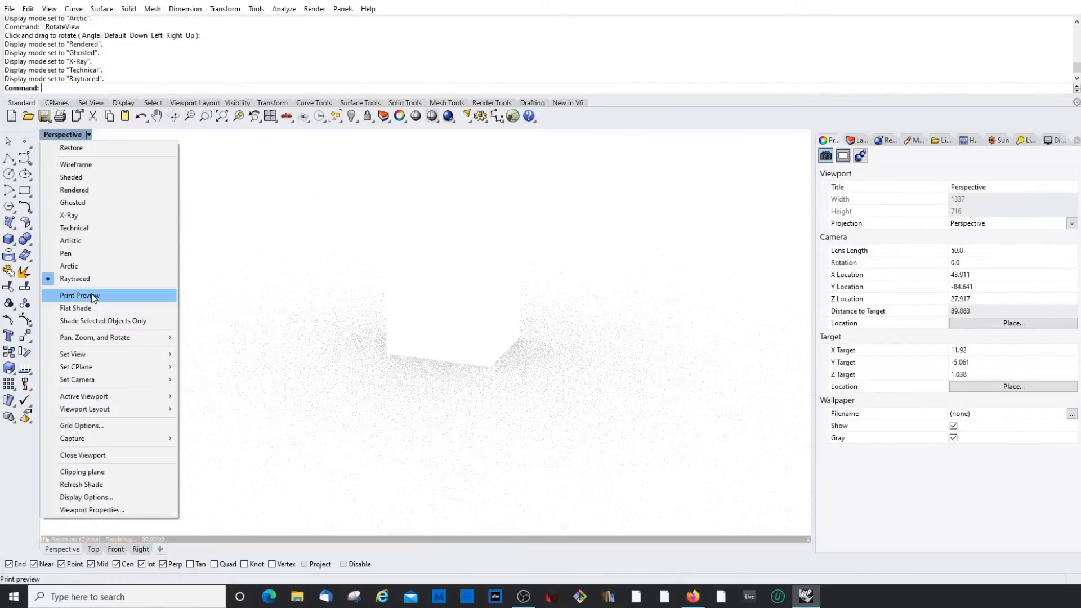
Step: Set the Perspective viewport back to Shaded display and turn off Print Preview
{"action": "left_click", "coordinate": [88, 136]}
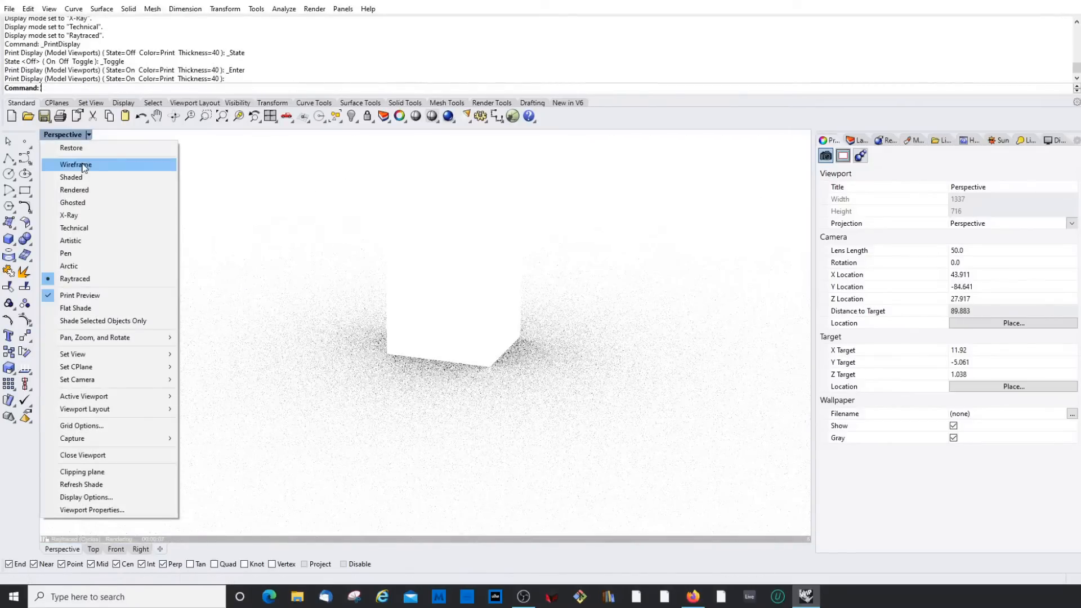
{"action": "left_click", "coordinate": [78, 180]}
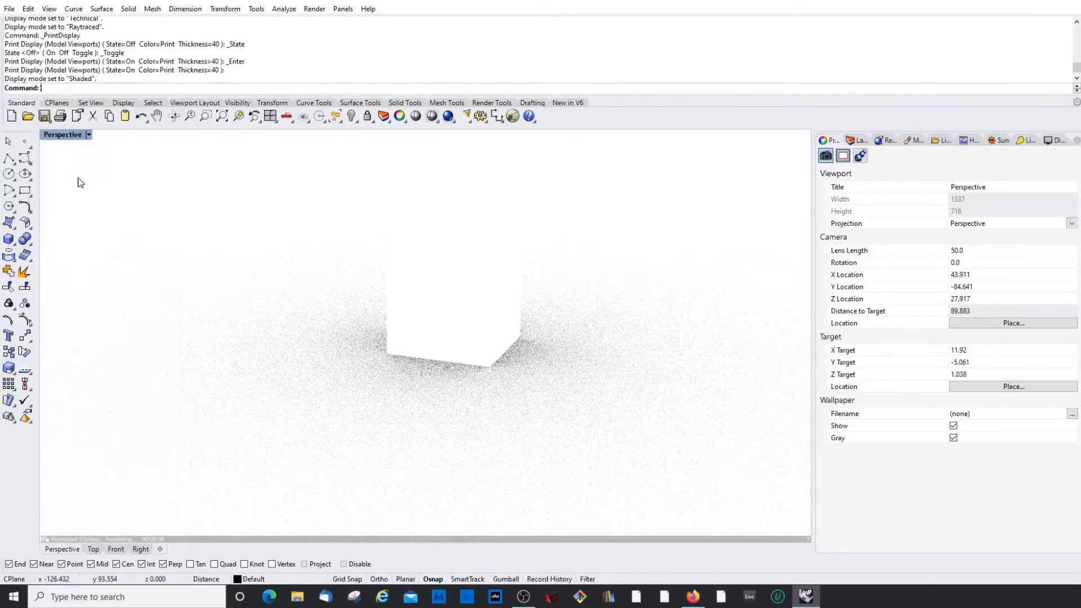
{"action": "left_click", "coordinate": [88, 135]}
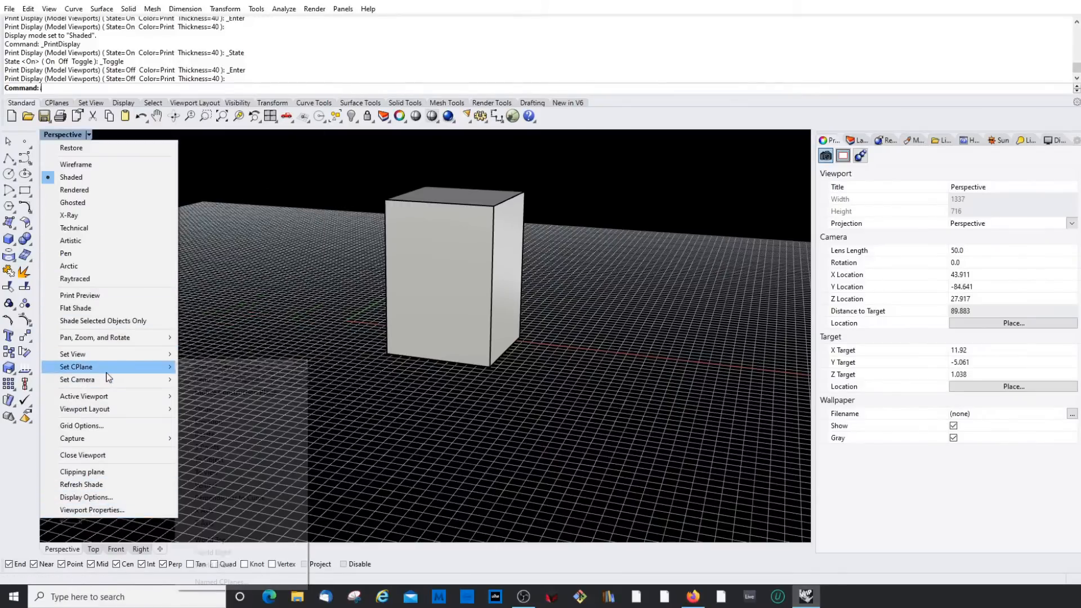
Step: Look through the Perspective viewport's view and construction plane options and the list of available toolbars
{"action": "mouse_move", "coordinate": [107, 372]}
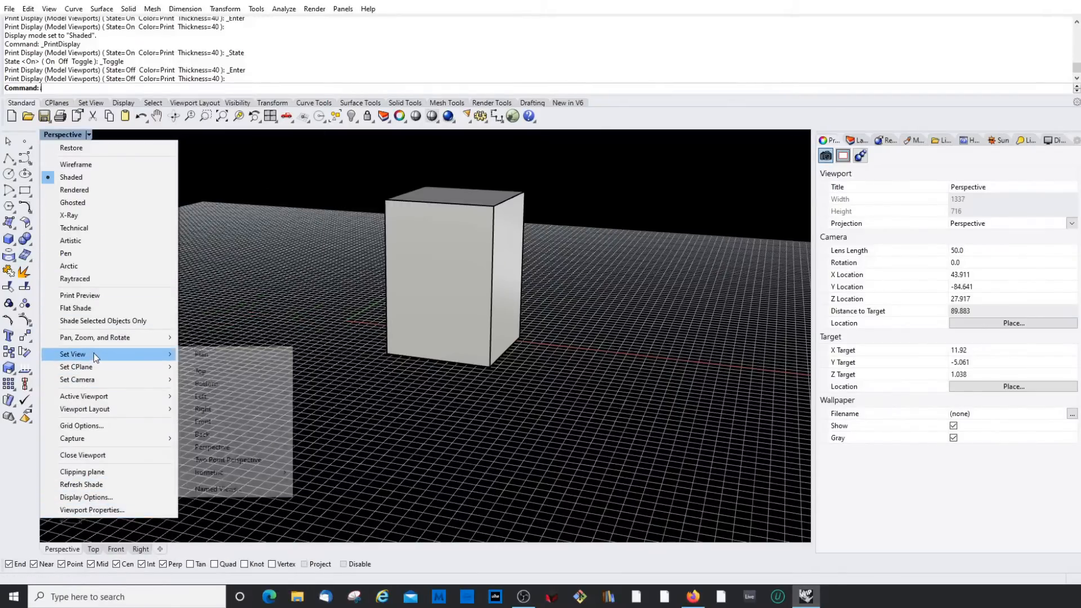
{"action": "mouse_move", "coordinate": [94, 355]}
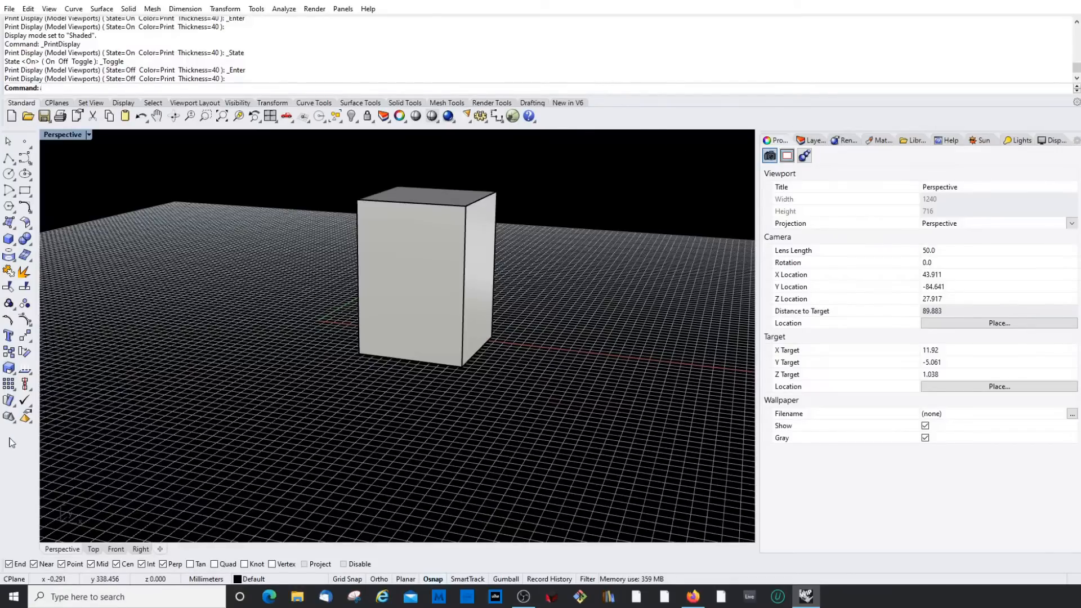
{"action": "right_click", "coordinate": [622, 117]}
{"action": "mouse_move", "coordinate": [670, 127]}
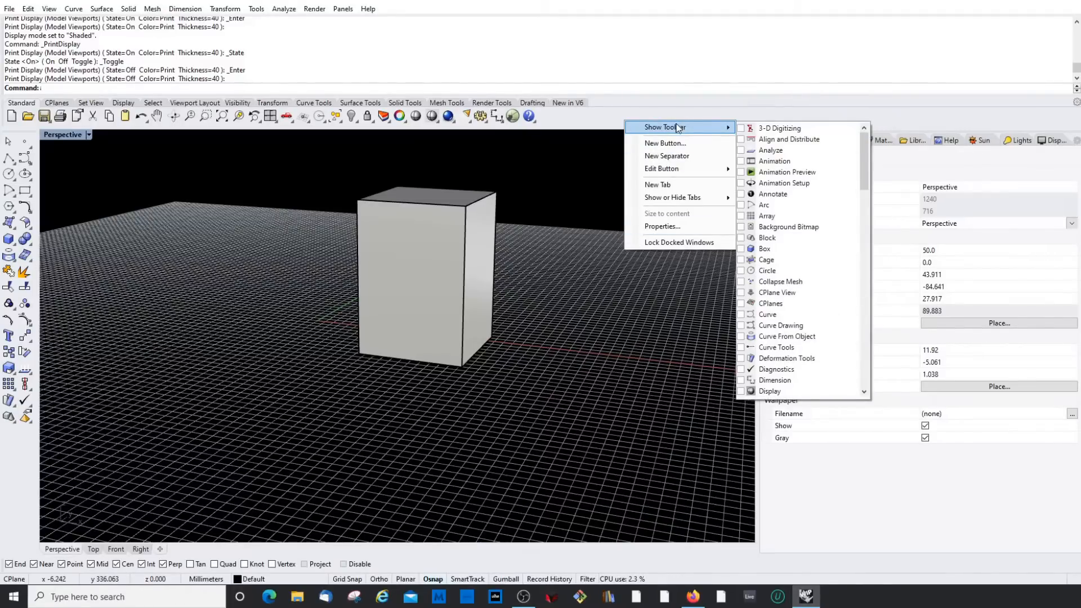
{"action": "left_click_drag", "start_coordinate": [866, 163], "coordinate": [870, 373]}
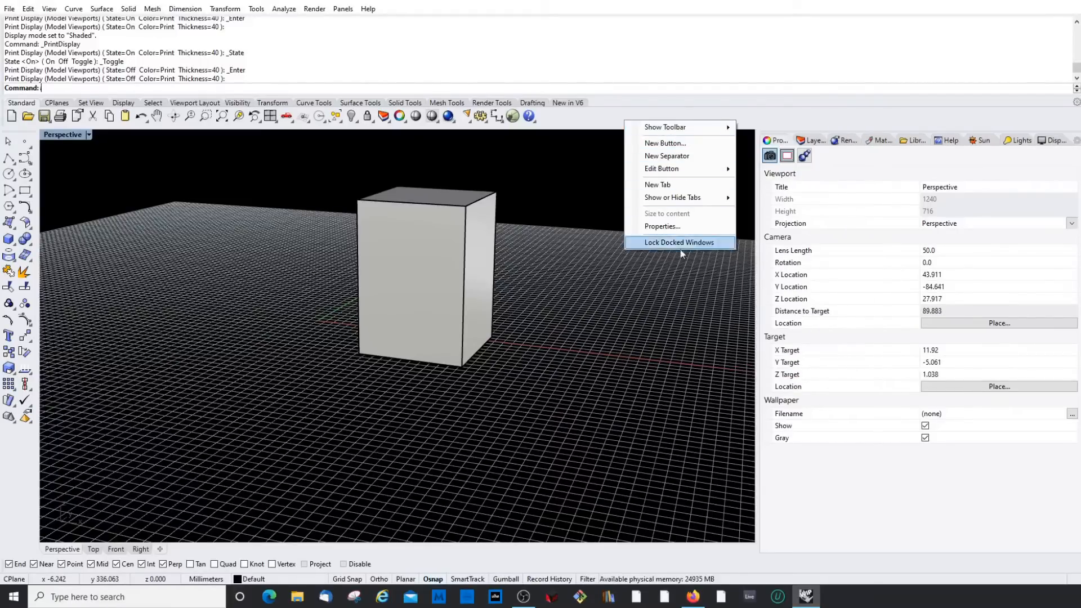
{"action": "left_click", "coordinate": [648, 244]}
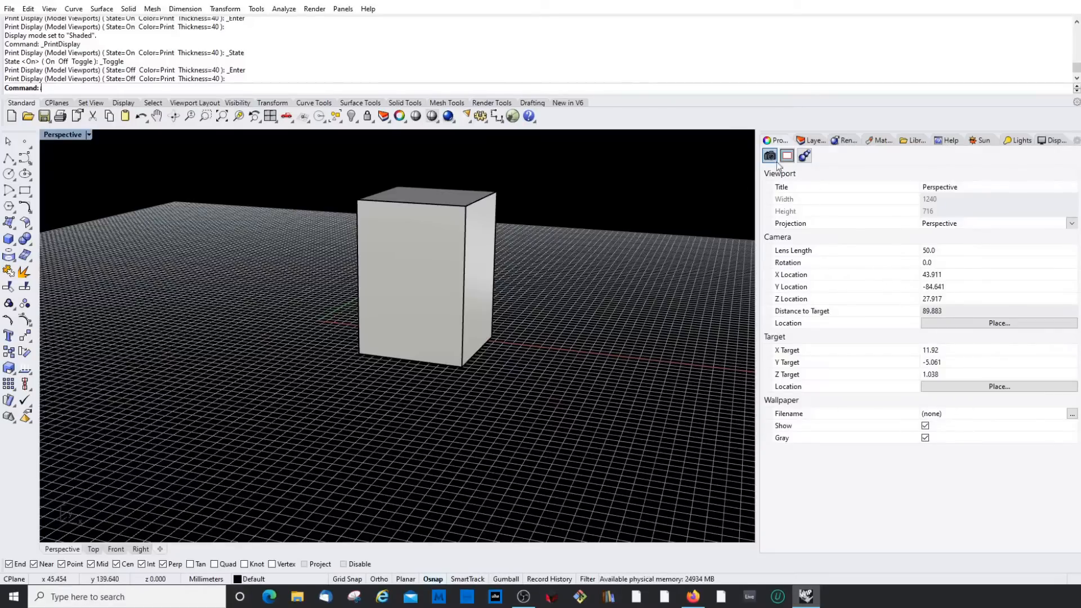
Step: Select the box to examine its object properties, and deselect it to return to the viewport properties
{"action": "left_click", "coordinate": [457, 352]}
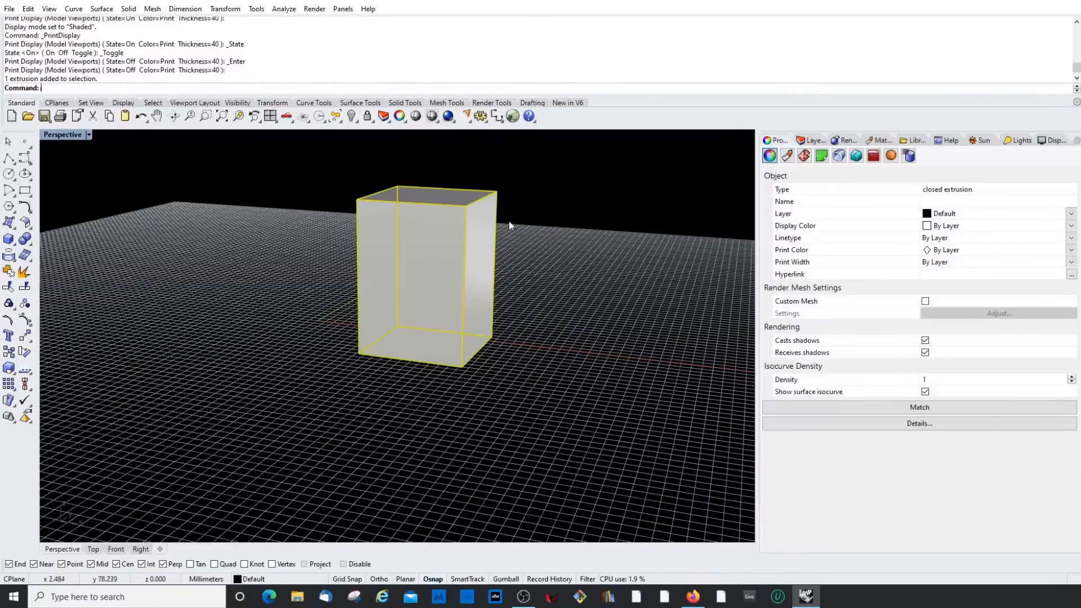
{"action": "mouse_move", "coordinate": [457, 352]}
{"action": "right_mouse_down"}
{"action": "mouse_move", "coordinate": [422, 349]}
{"action": "mouse_move", "coordinate": [439, 343]}
{"action": "right_mouse_up"}
{"action": "key", "text": "Escape"}
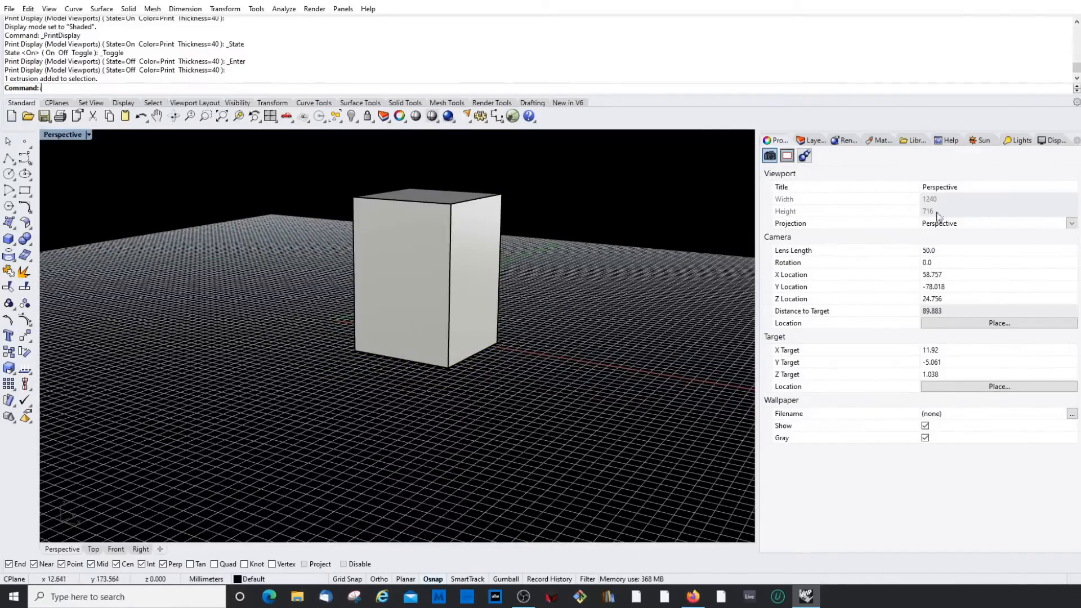
Step: Try Parallel projection on the Perspective viewport, orbit around the box, and set the projection back to Perspective
{"action": "left_click", "coordinate": [1073, 225]}
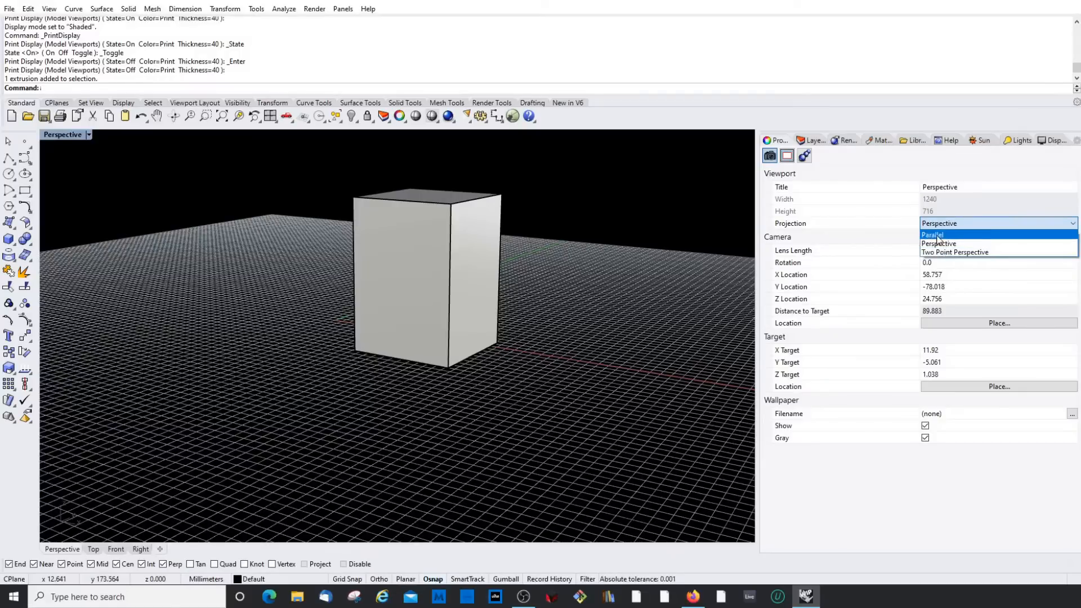
{"action": "left_click", "coordinate": [938, 237]}
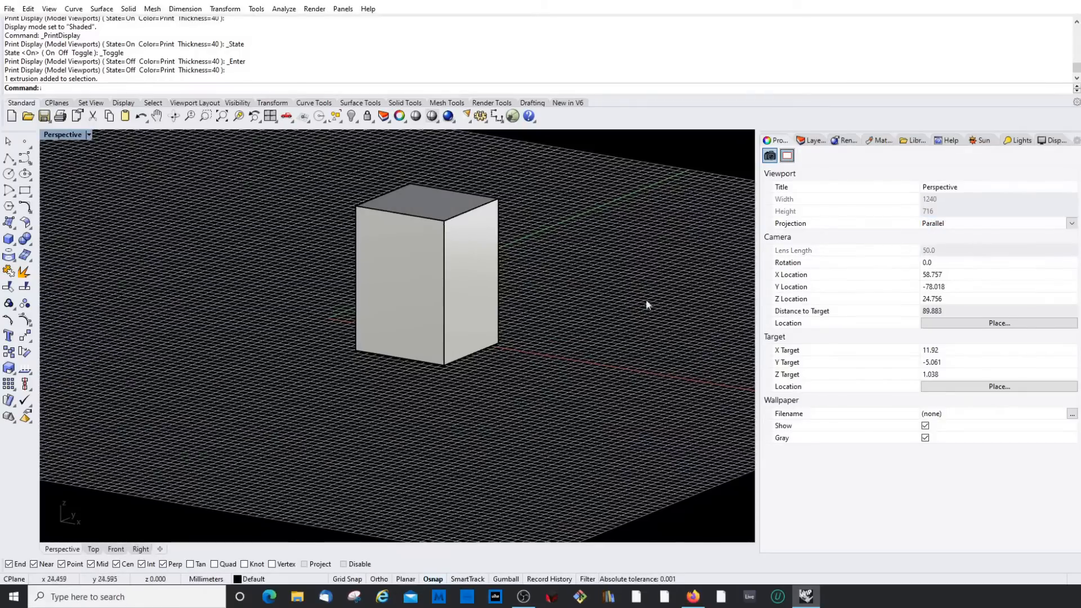
{"action": "right_click_drag", "start_coordinate": [647, 299], "coordinate": [601, 287]}
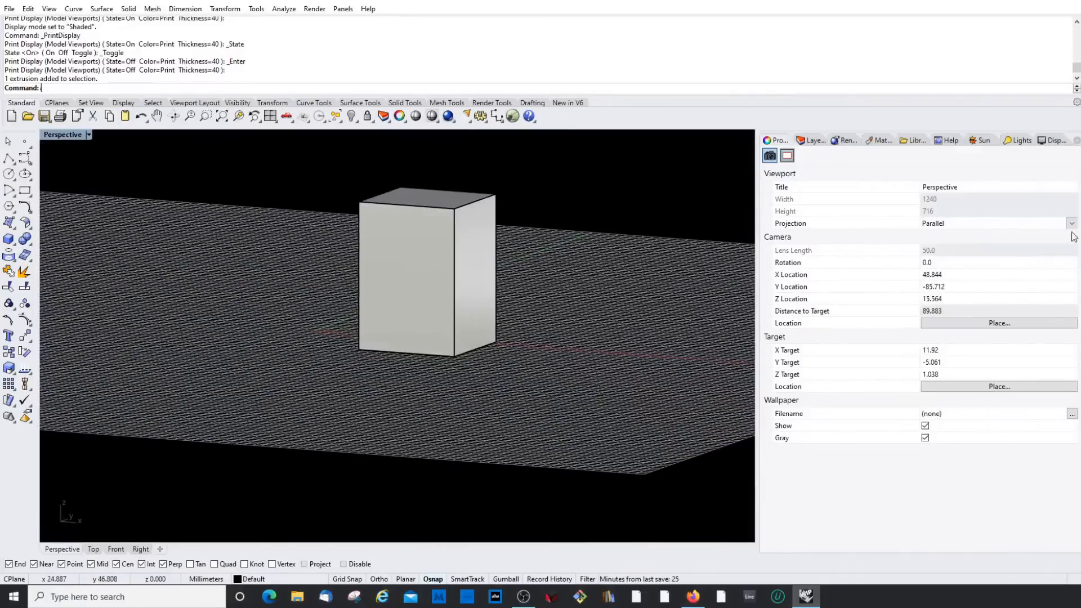
{"action": "left_click", "coordinate": [1072, 224]}
{"action": "left_click", "coordinate": [937, 249]}
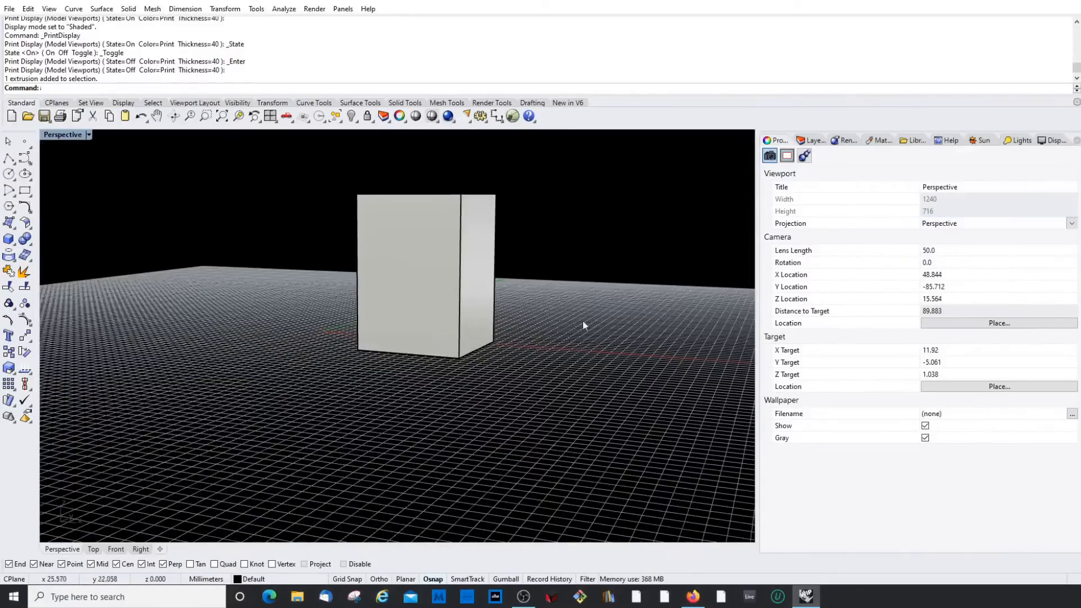
{"action": "right_click_drag", "start_coordinate": [582, 320], "coordinate": [548, 337]}
Step: Try Two Point Perspective projection on the viewport and orbit around the box down to ground level
{"action": "left_click", "coordinate": [1073, 224]}
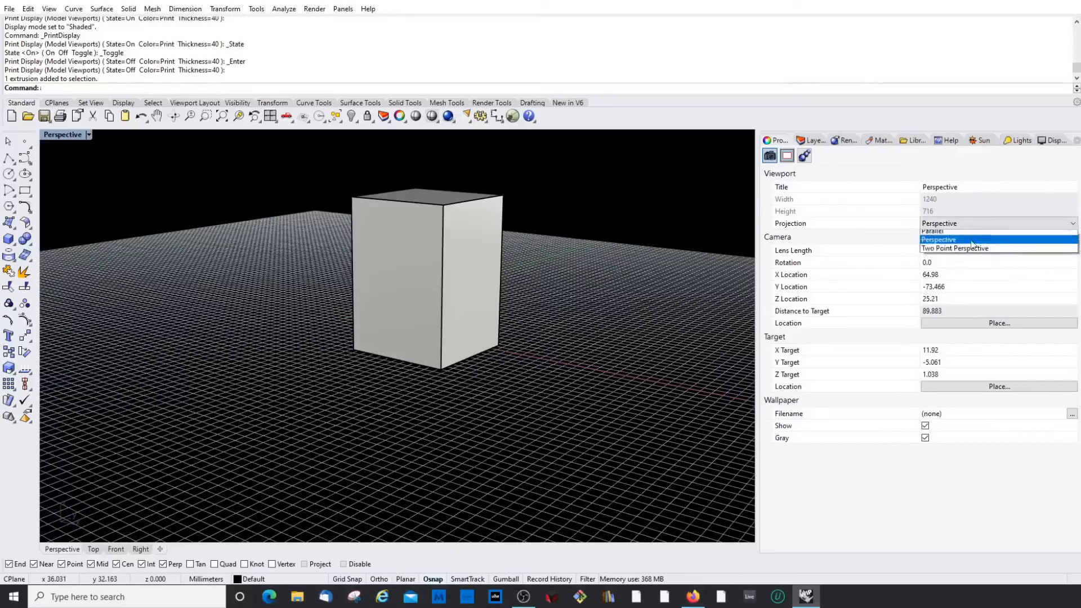
{"action": "left_click", "coordinate": [940, 261]}
{"action": "right_click_drag", "start_coordinate": [607, 283], "coordinate": [549, 320]}
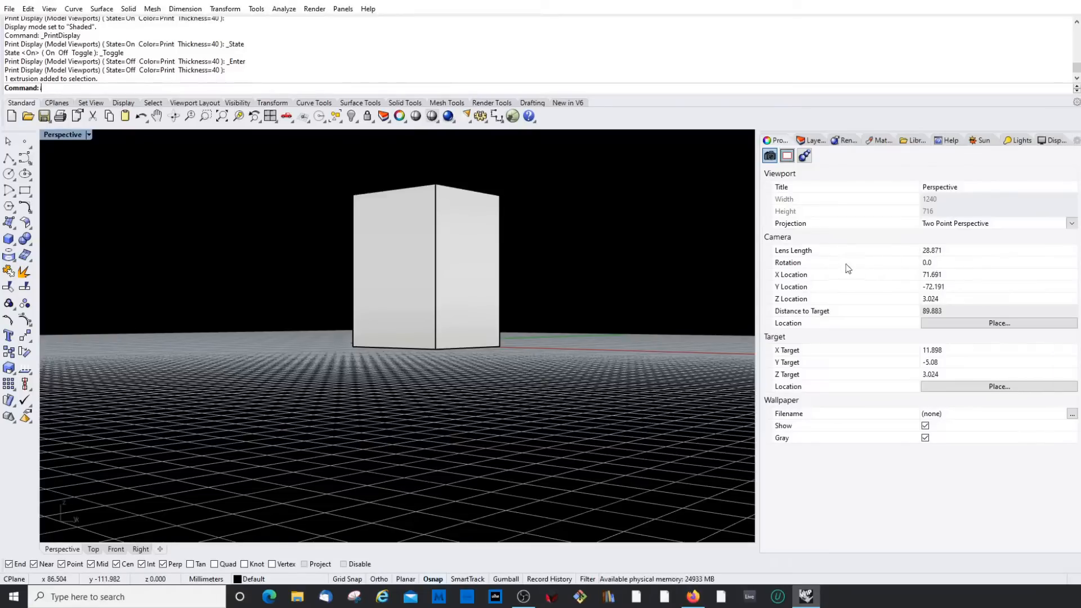
Step: Undo the last view change and place the camera target at the box's front top corner
{"action": "left_click", "coordinate": [954, 299]}
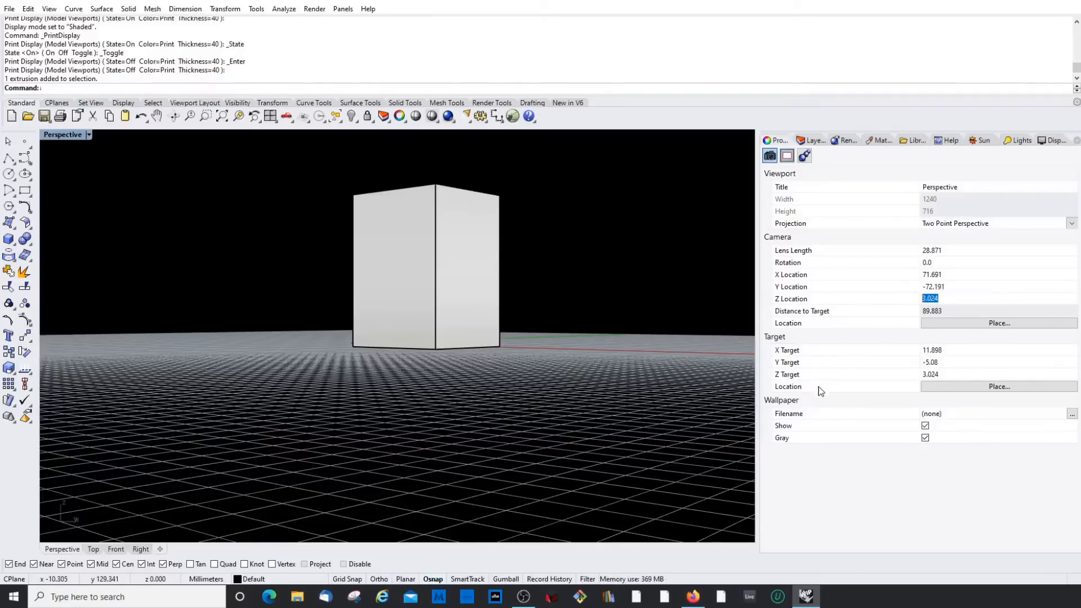
{"action": "key", "text": "Home"}
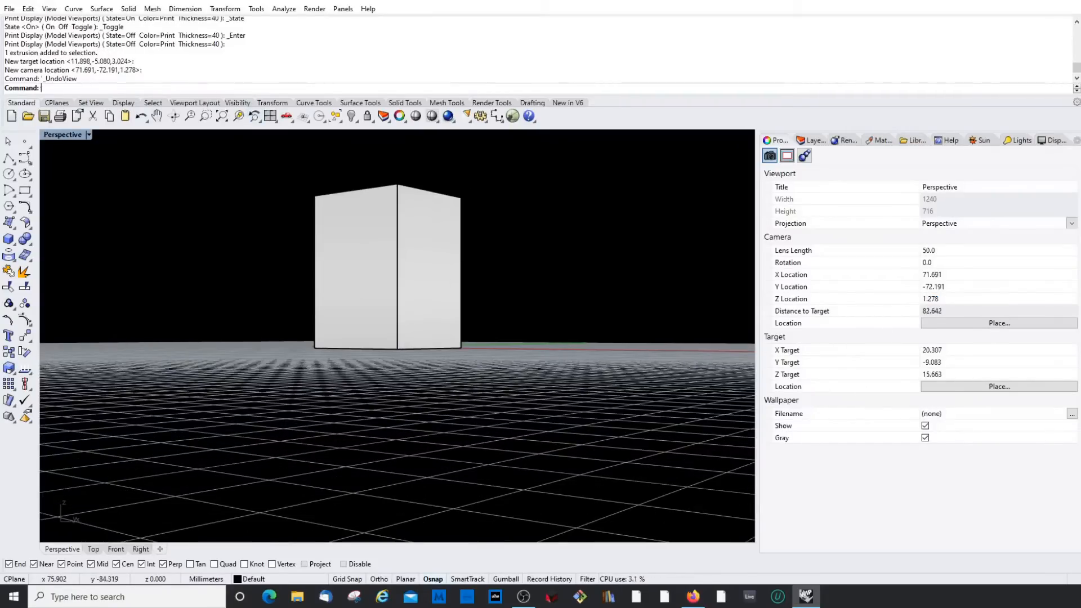
{"action": "left_click", "coordinate": [996, 387]}
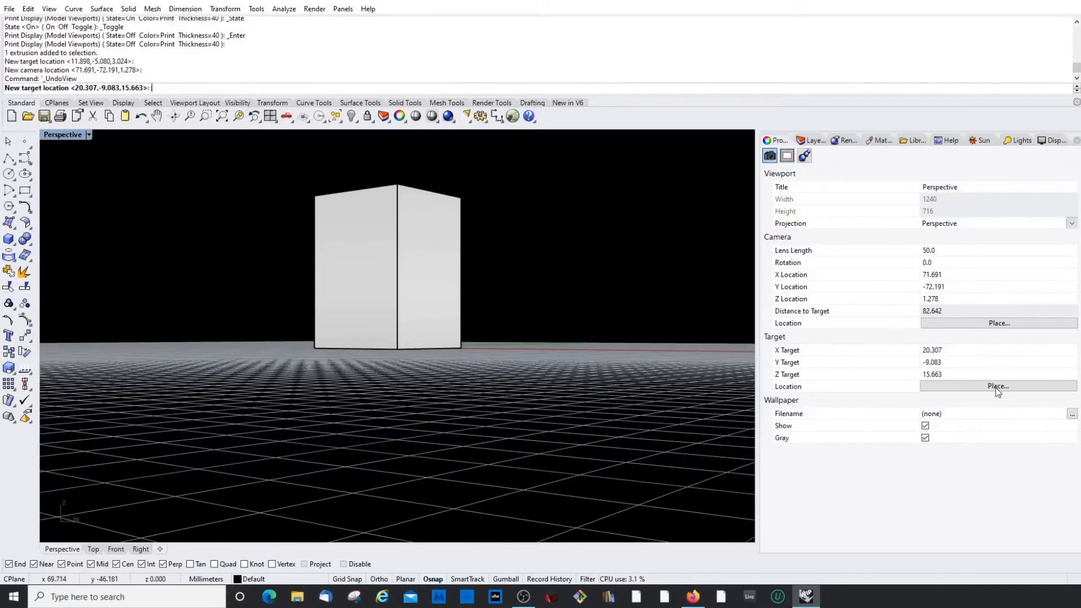
{"action": "left_click", "coordinate": [398, 182]}
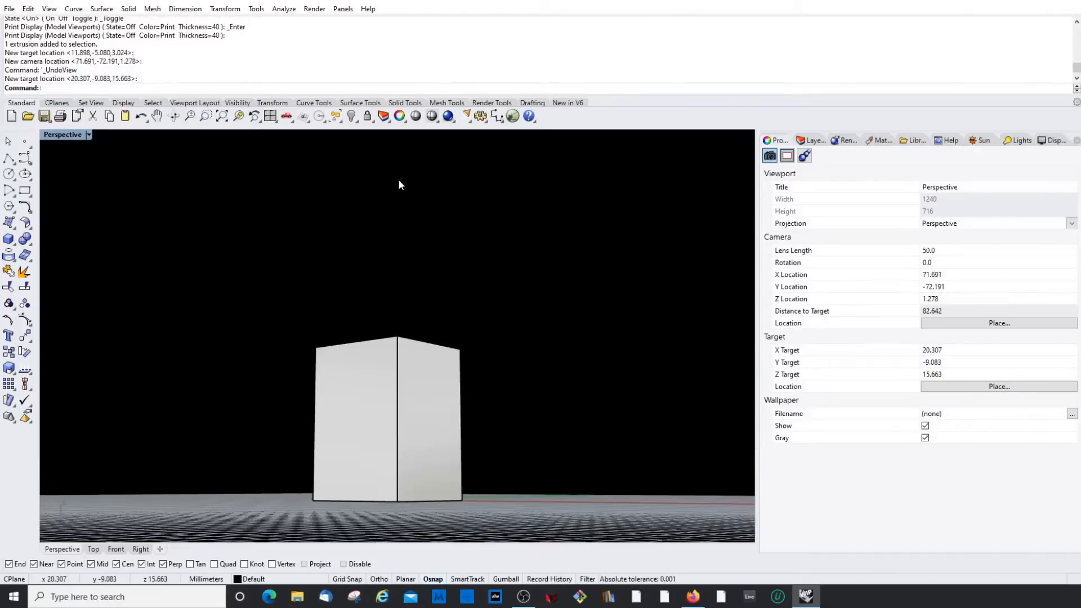
Step: Show the model's layers and add two new layers below Default
{"action": "left_click", "coordinate": [817, 141]}
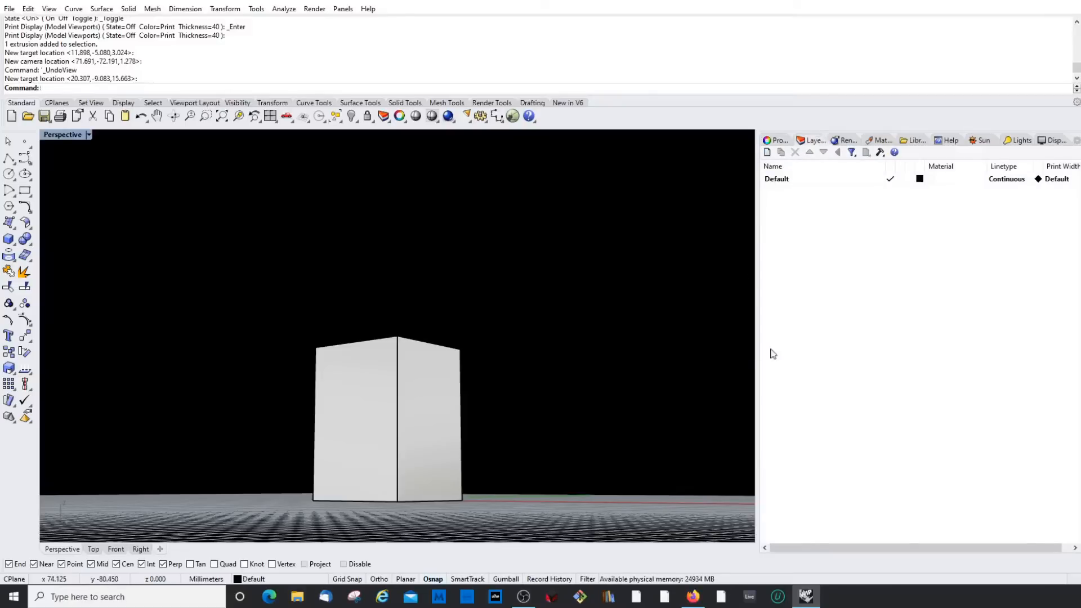
{"action": "mouse_move", "coordinate": [759, 311]}
{"action": "left_mouse_down"}
{"action": "mouse_move", "coordinate": [785, 310]}
{"action": "mouse_move", "coordinate": [757, 310]}
{"action": "left_mouse_up"}
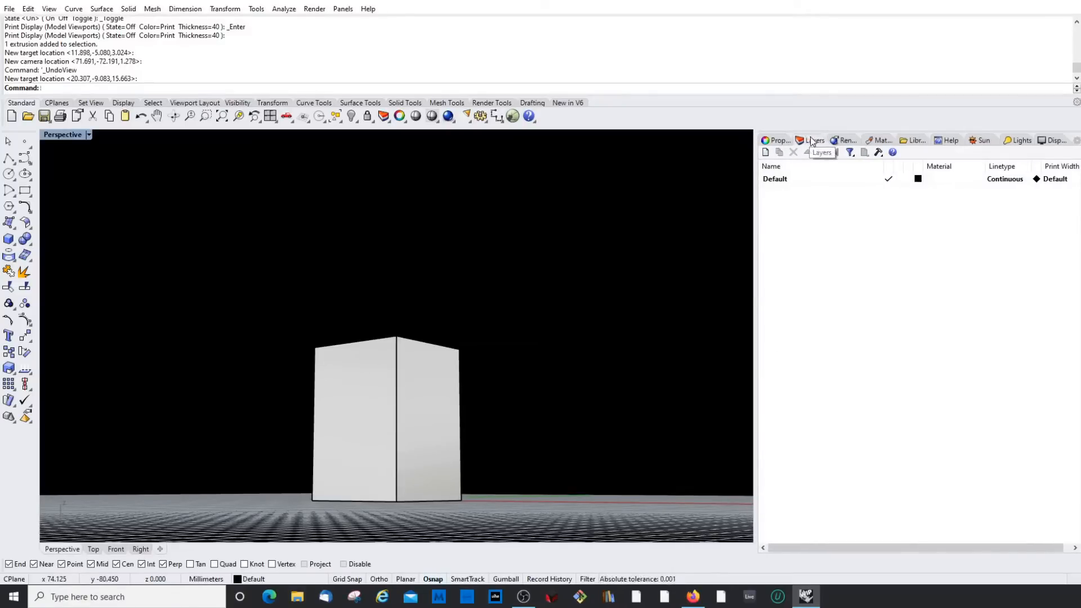
{"action": "left_click", "coordinate": [794, 181]}
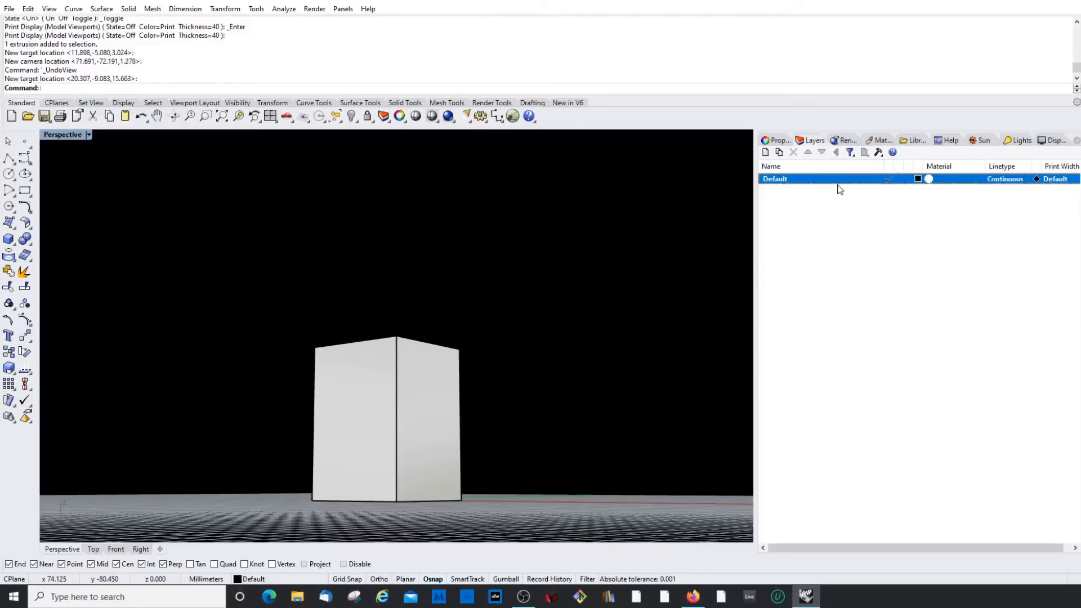
{"action": "left_click", "coordinate": [765, 152]}
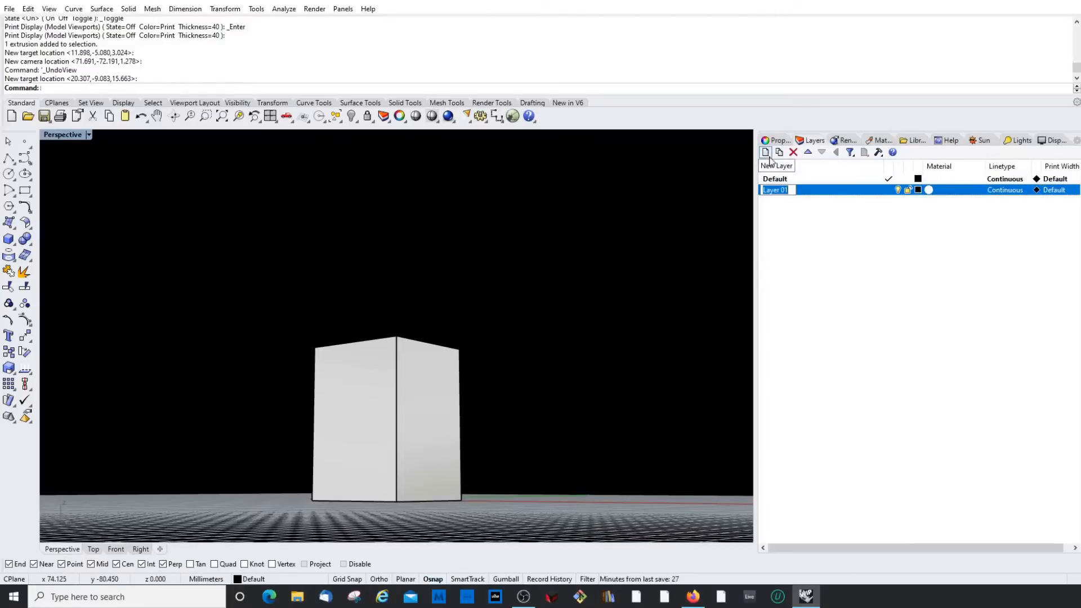
{"action": "left_click", "coordinate": [767, 155]}
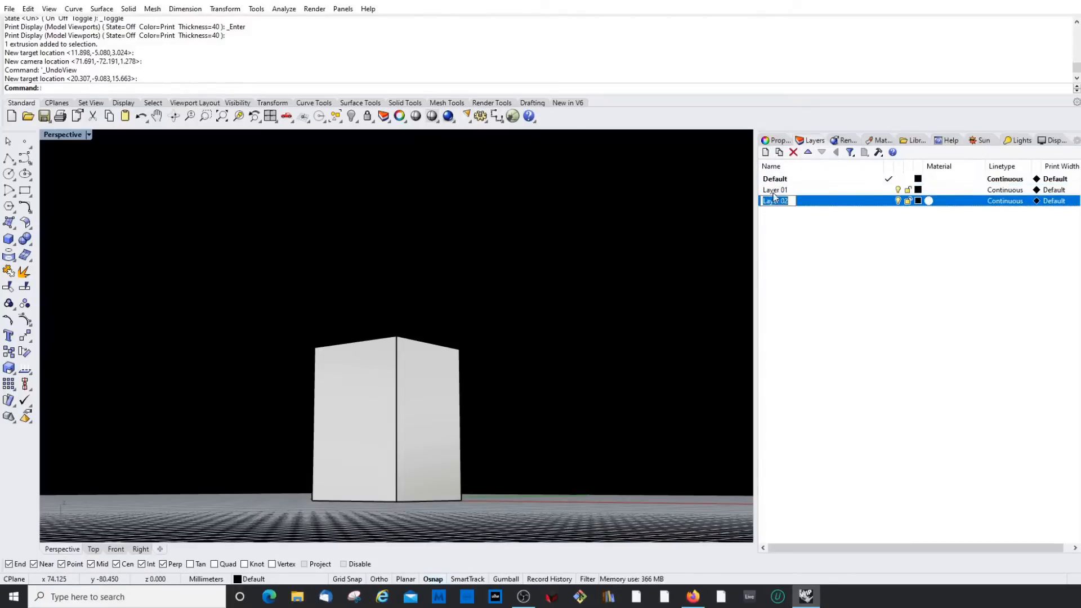
{"action": "left_click", "coordinate": [790, 233]}
Step: Look through the rendering settings, the materials list and the library files
{"action": "left_click", "coordinate": [848, 142]}
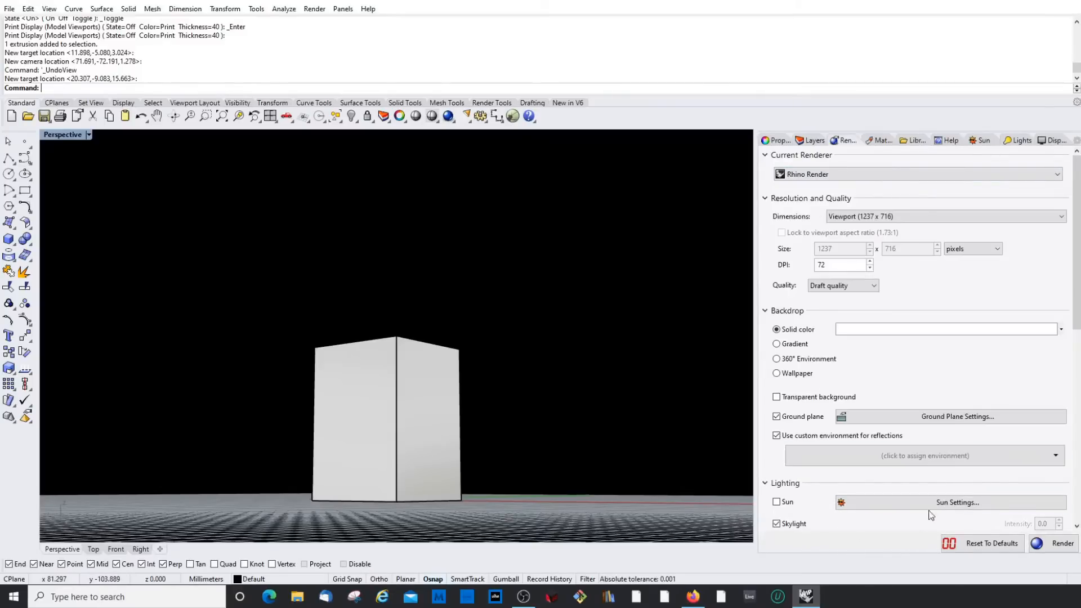
{"action": "left_click", "coordinate": [881, 141]}
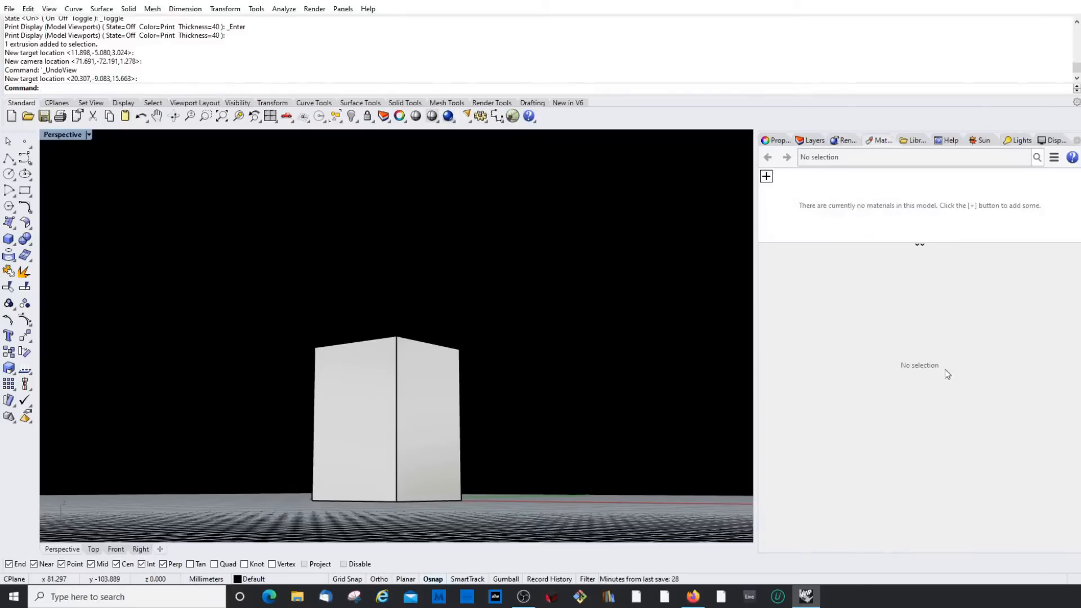
{"action": "left_click", "coordinate": [914, 141]}
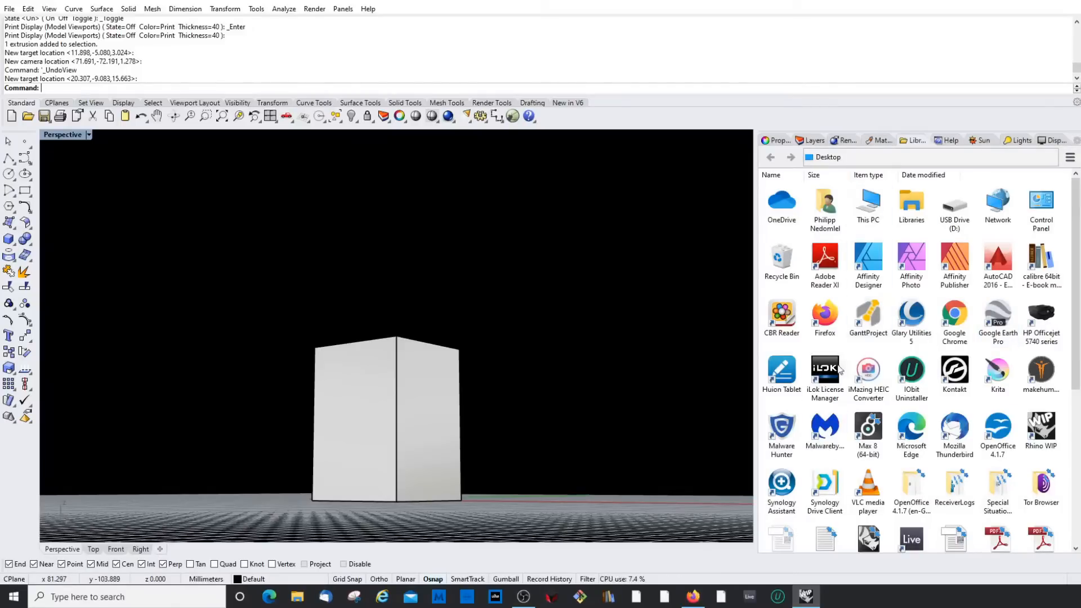
Step: Turn on Auto-Update for the command help and delete the box to try it
{"action": "left_click", "coordinate": [949, 141]}
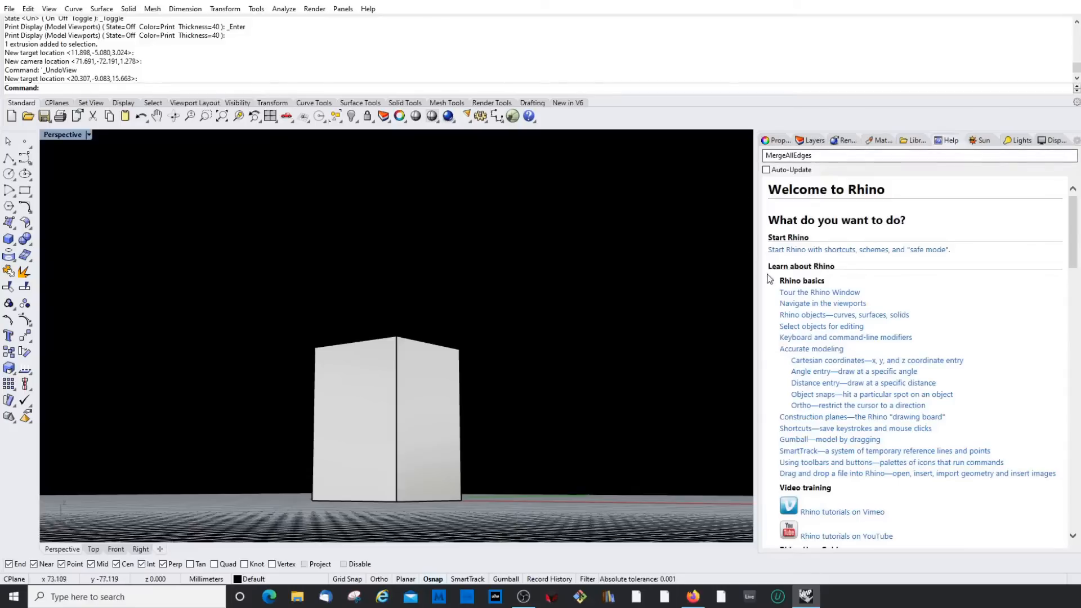
{"action": "left_click", "coordinate": [767, 170]}
{"action": "left_click", "coordinate": [436, 372]}
{"action": "key", "text": "Delete"}
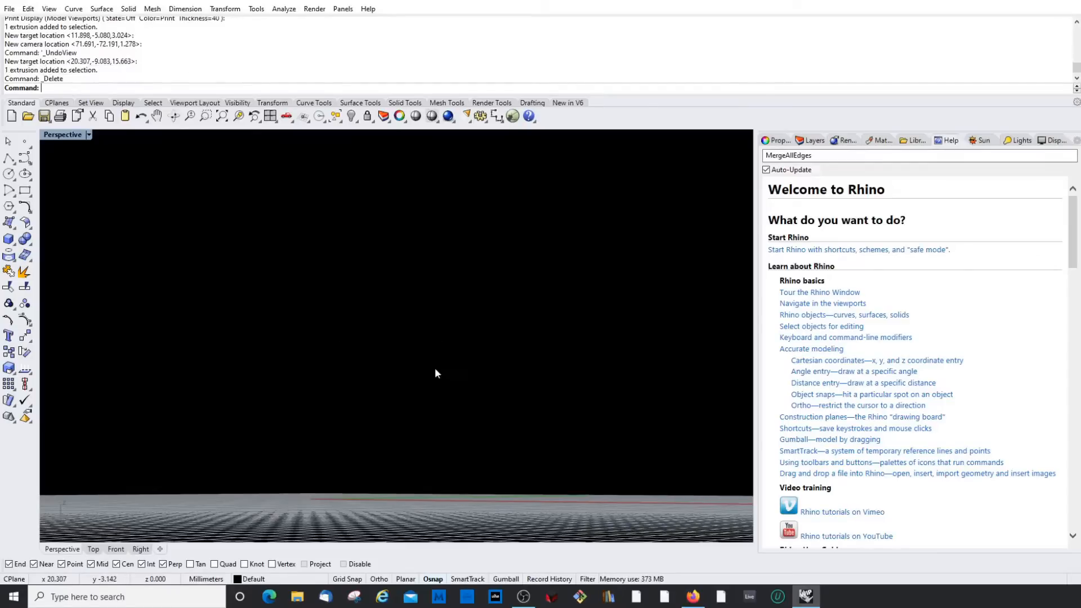
Step: Look through the sun, lights and display settings, and compare the display modes with the viewport's own options
{"action": "left_click", "coordinate": [980, 141]}
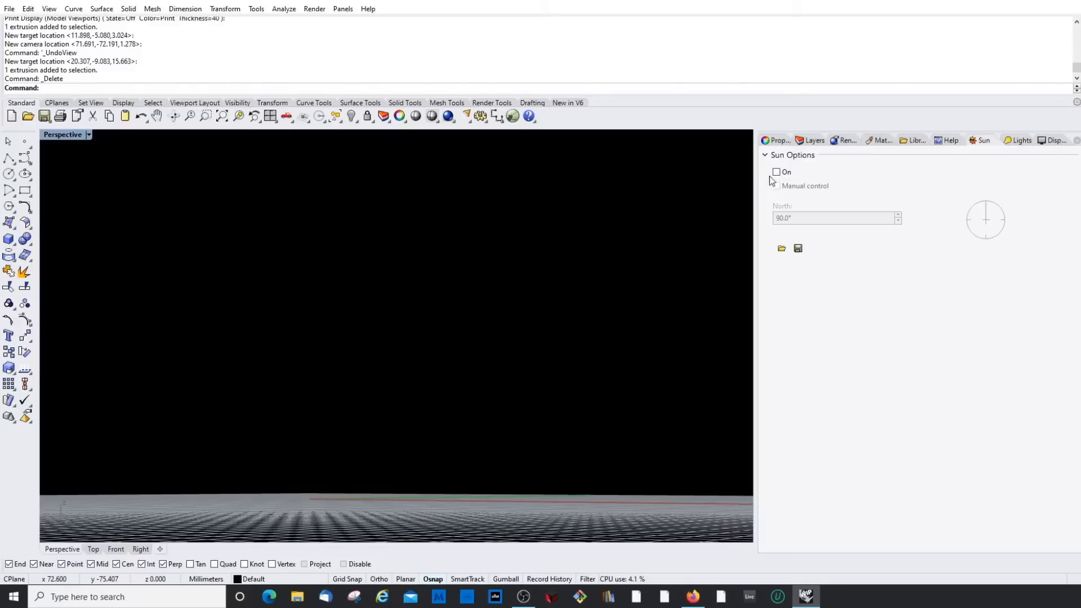
{"action": "left_click", "coordinate": [1019, 142]}
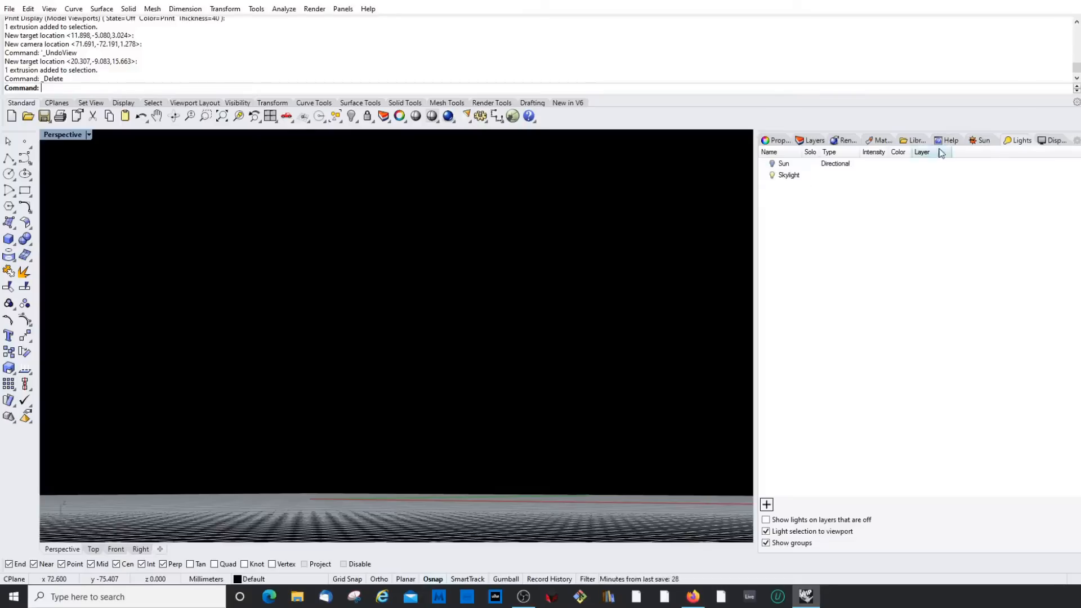
{"action": "left_click", "coordinate": [1057, 141]}
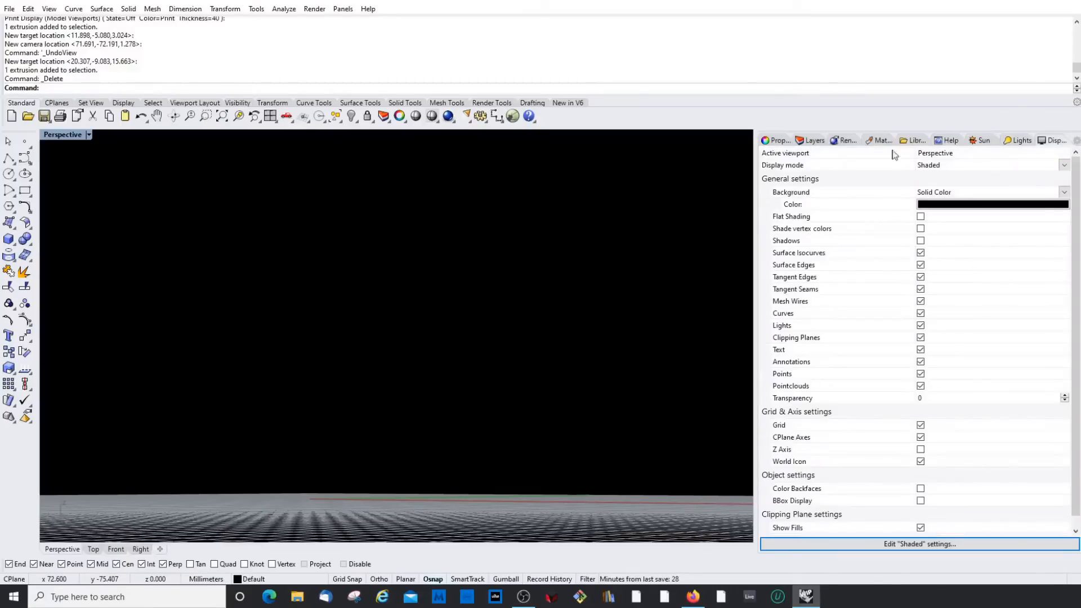
{"action": "left_click", "coordinate": [66, 138]}
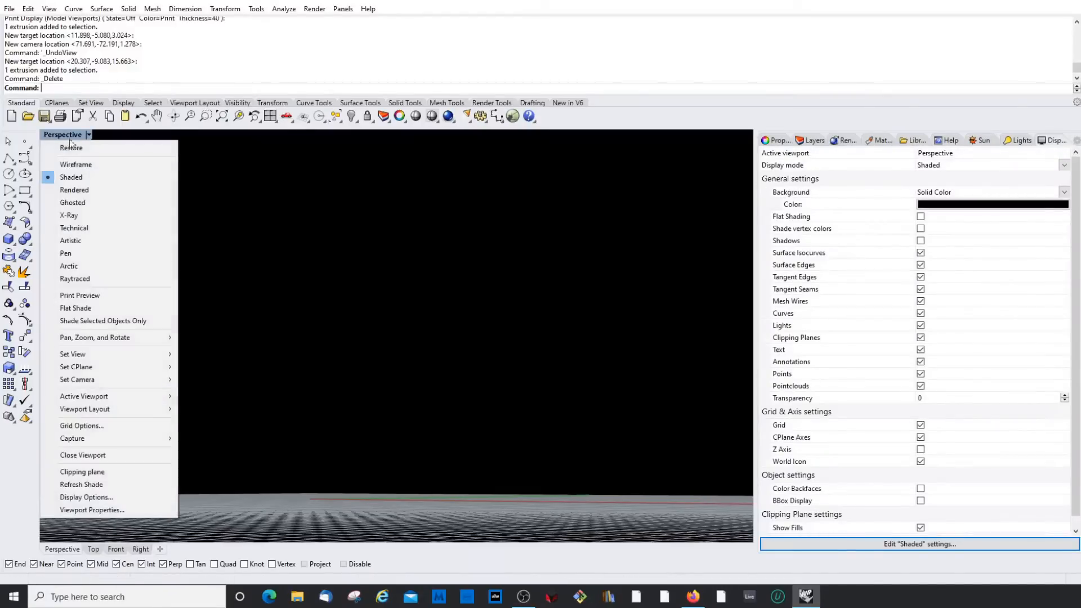
{"action": "left_click", "coordinate": [308, 304]}
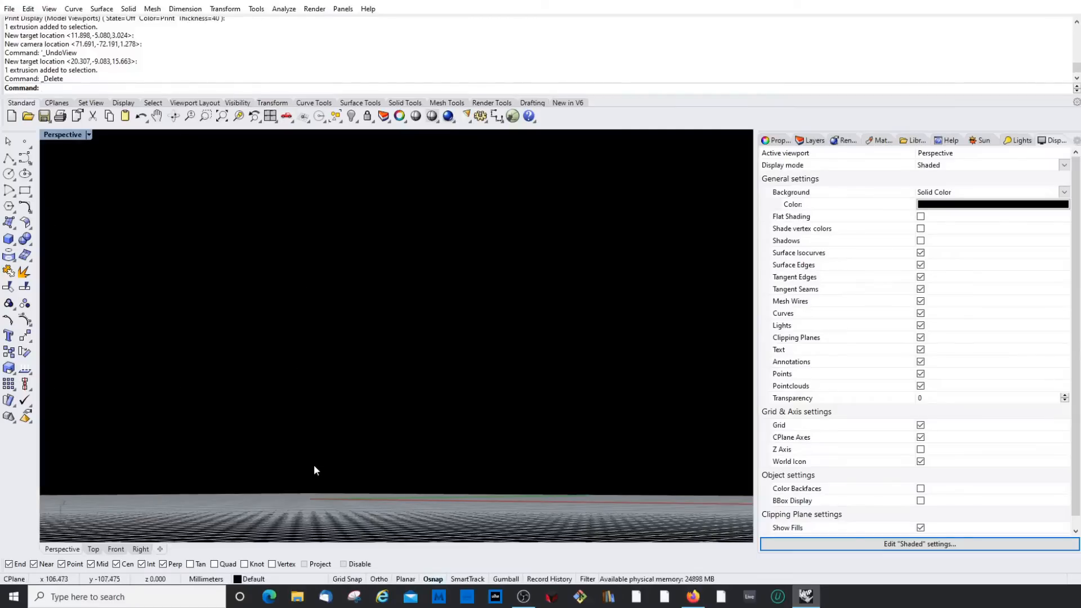
Step: Undo the box's deletion, bring the box back into clear view from above, and deselect it
{"action": "key", "text": "ctrl+z"}
{"action": "right_click_drag", "start_coordinate": [479, 355], "coordinate": [428, 451]}
{"action": "scroll", "coordinate": [418, 395], "scroll_direction": "down", "scroll_amount": 4}
{"action": "scroll", "coordinate": [426, 410], "scroll_direction": "up", "scroll_amount": 9}
{"action": "right_click_drag", "start_coordinate": [454, 381], "coordinate": [485, 381]}
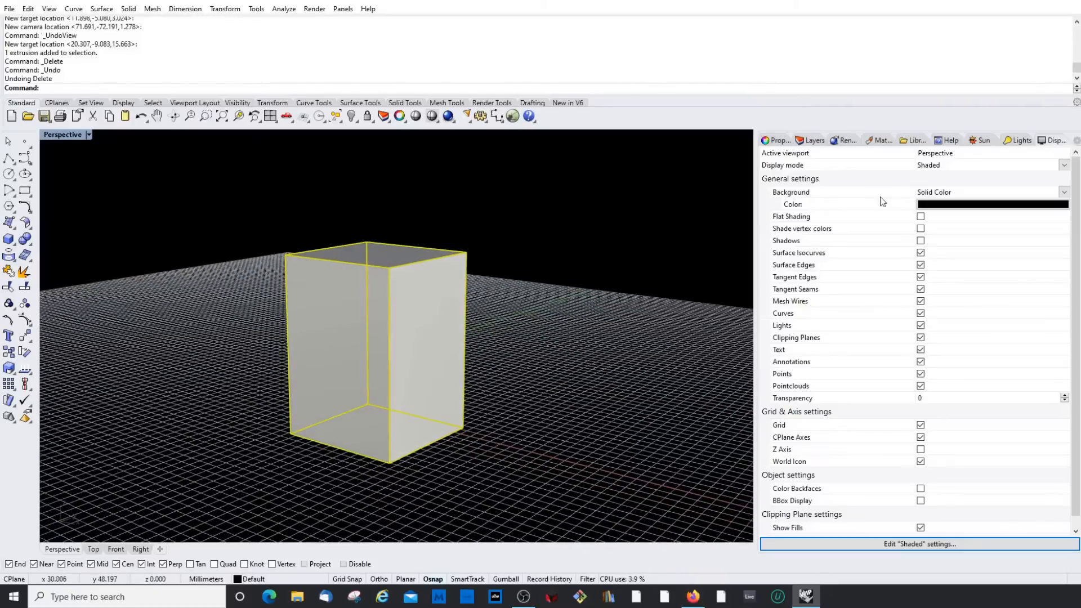
{"action": "left_click", "coordinate": [627, 193]}
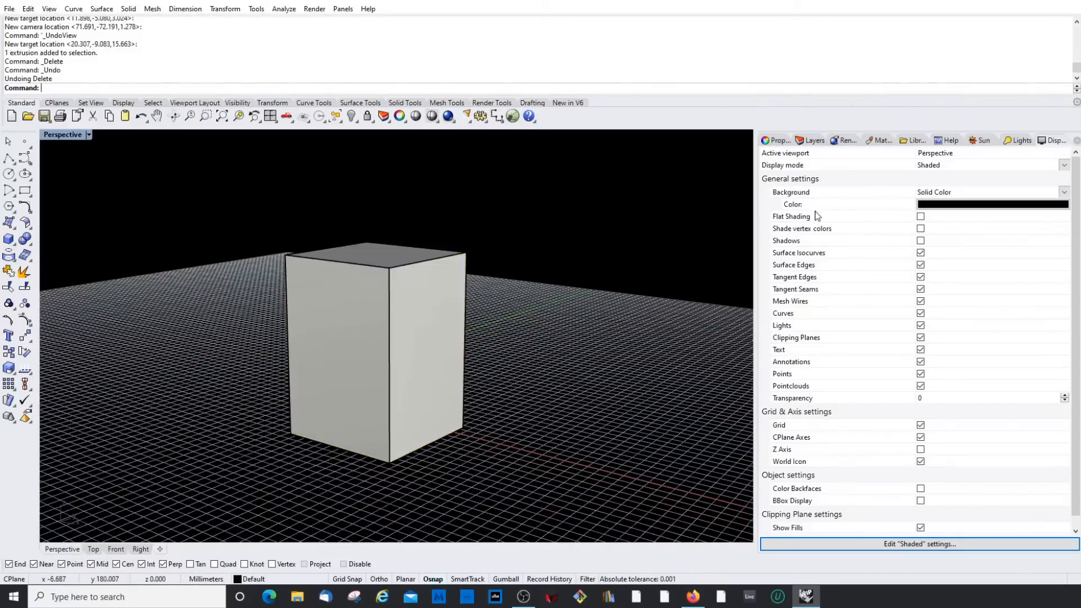
{"action": "right_click_drag", "start_coordinate": [240, 295], "coordinate": [268, 284]}
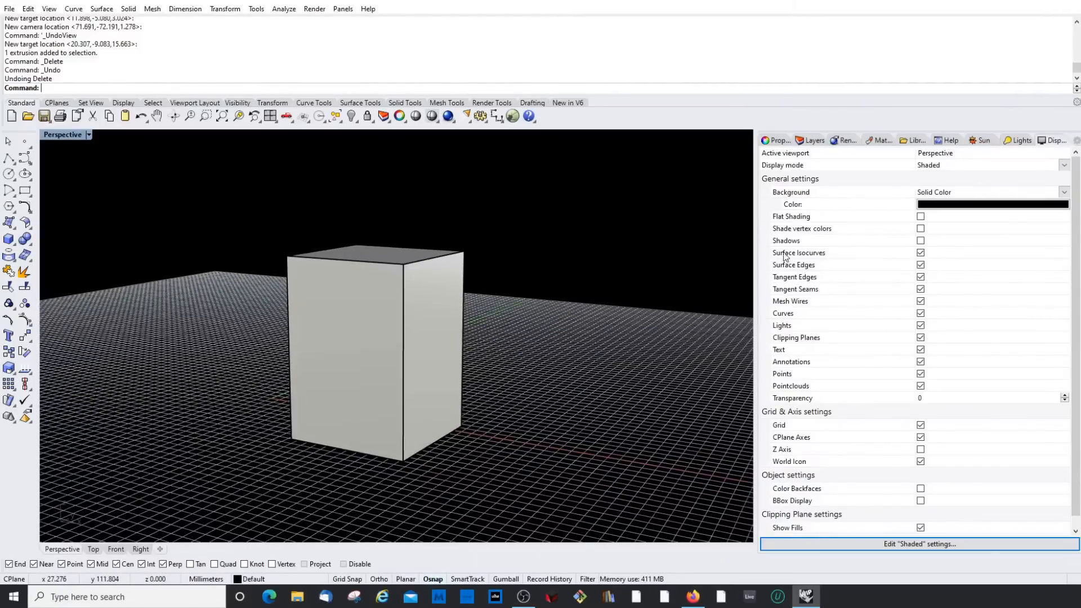
Step: Turn surface edges off and back on in the Shaded display settings, and resize the side panel area
{"action": "left_click", "coordinate": [922, 265]}
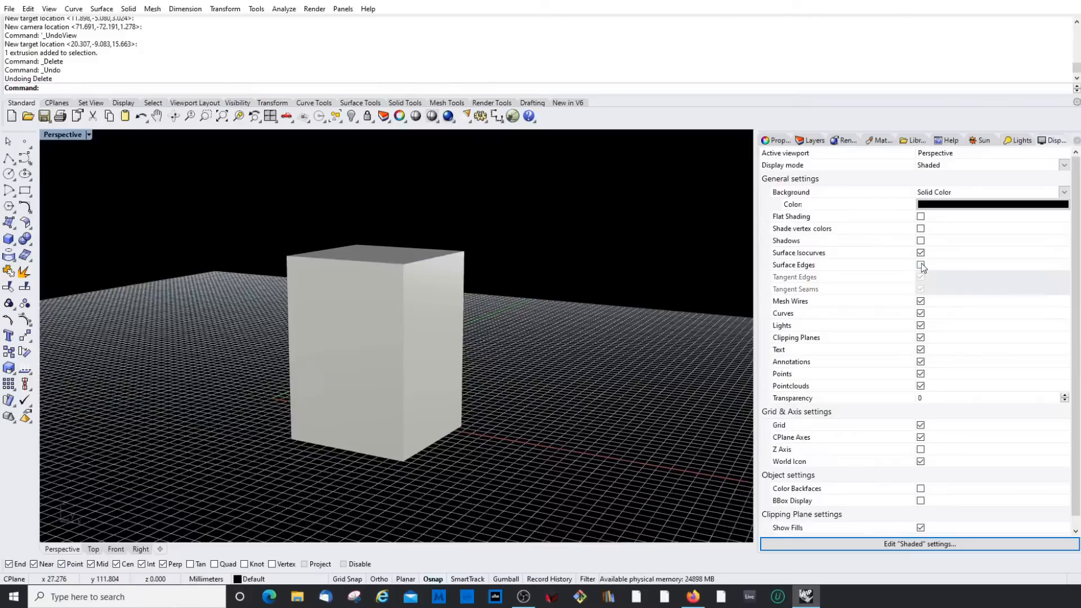
{"action": "left_click", "coordinate": [921, 265]}
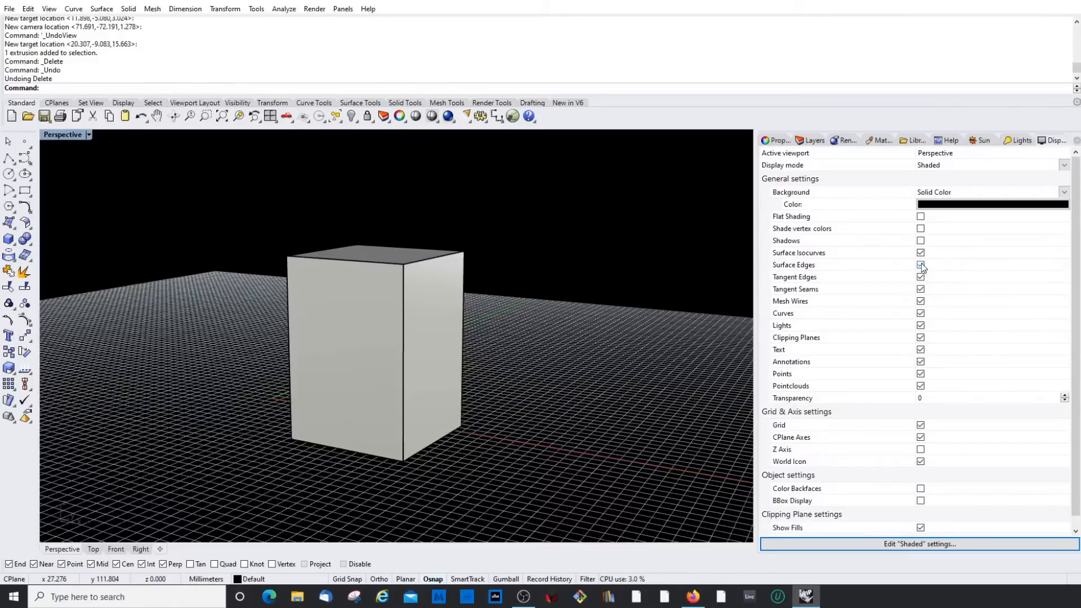
{"action": "scroll", "coordinate": [858, 388], "scroll_direction": "down", "scroll_amount": 1}
{"action": "scroll", "coordinate": [859, 392], "scroll_direction": "up", "scroll_amount": 1}
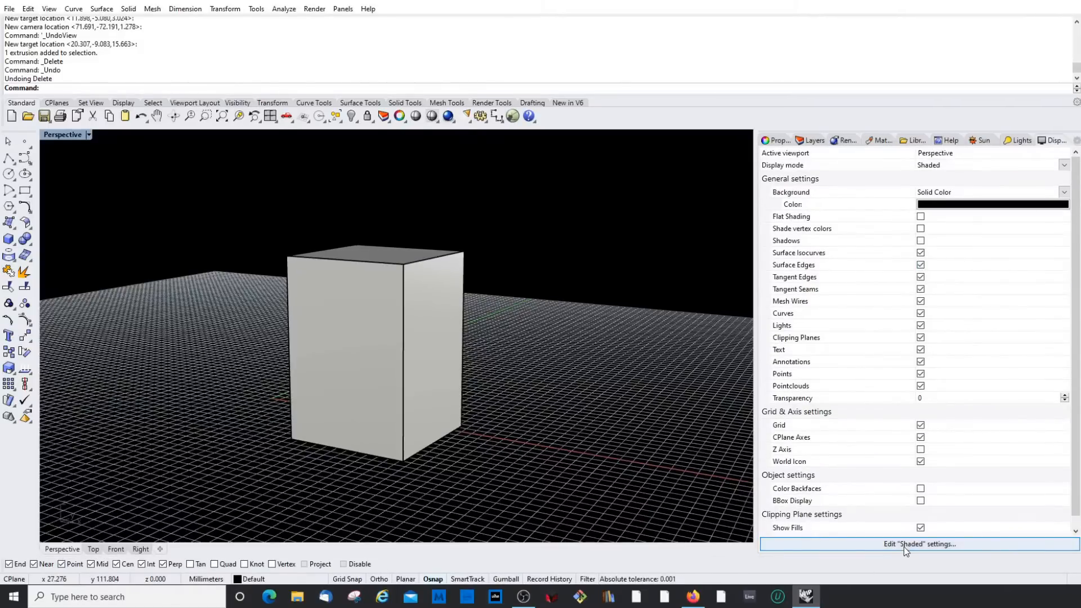
{"action": "left_click_drag", "start_coordinate": [755, 226], "coordinate": [695, 226]}
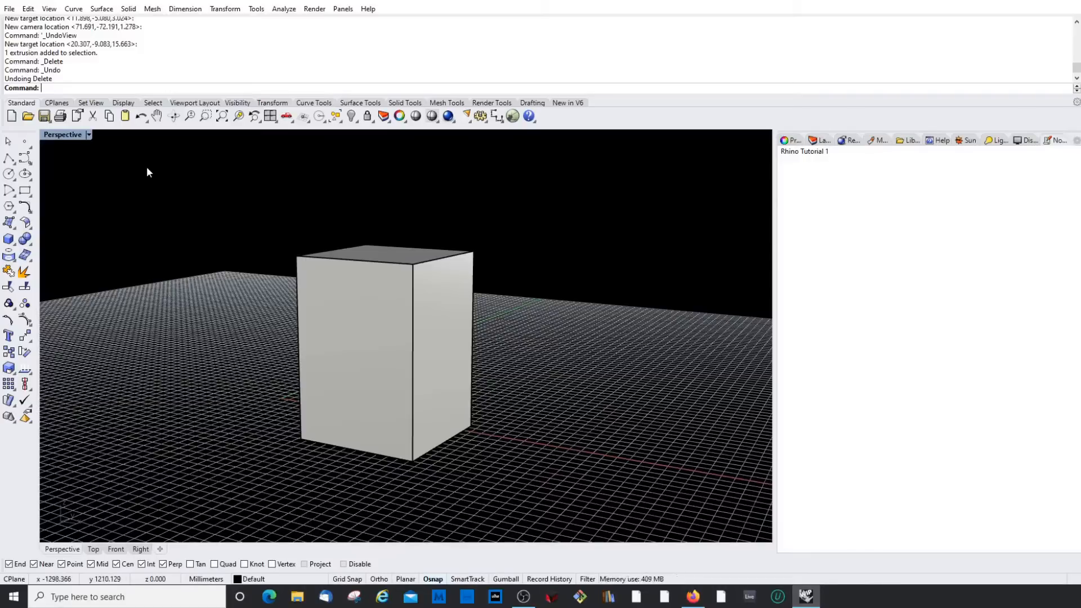
Step: Delete the box and switch through the Top, Front, Right and Perspective viewports to compare their views
{"action": "left_click", "coordinate": [414, 258]}
{"action": "key", "text": "Delete"}
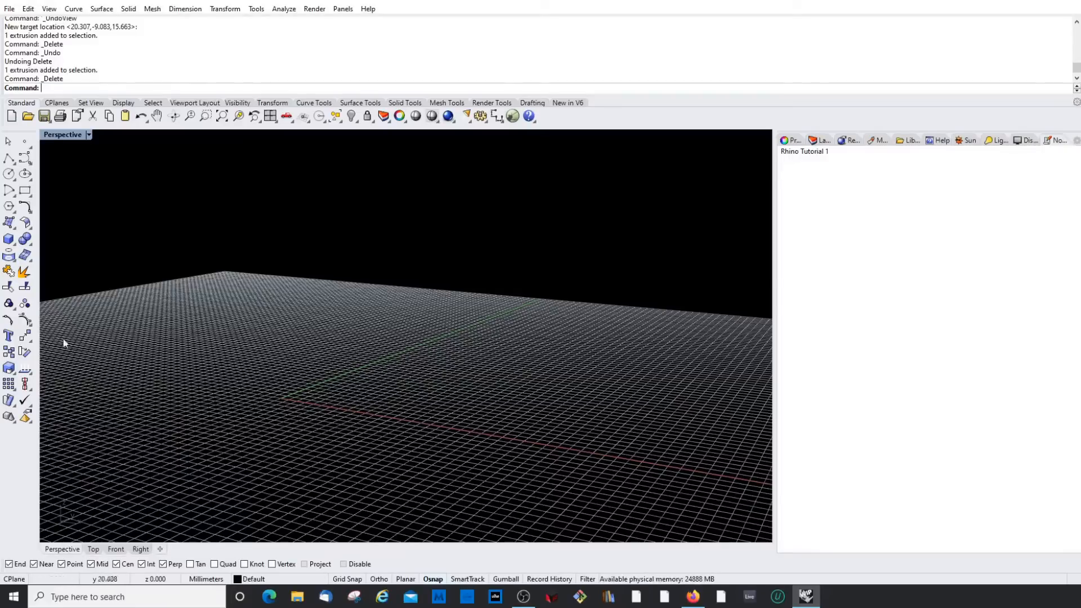
{"action": "left_click", "coordinate": [92, 550]}
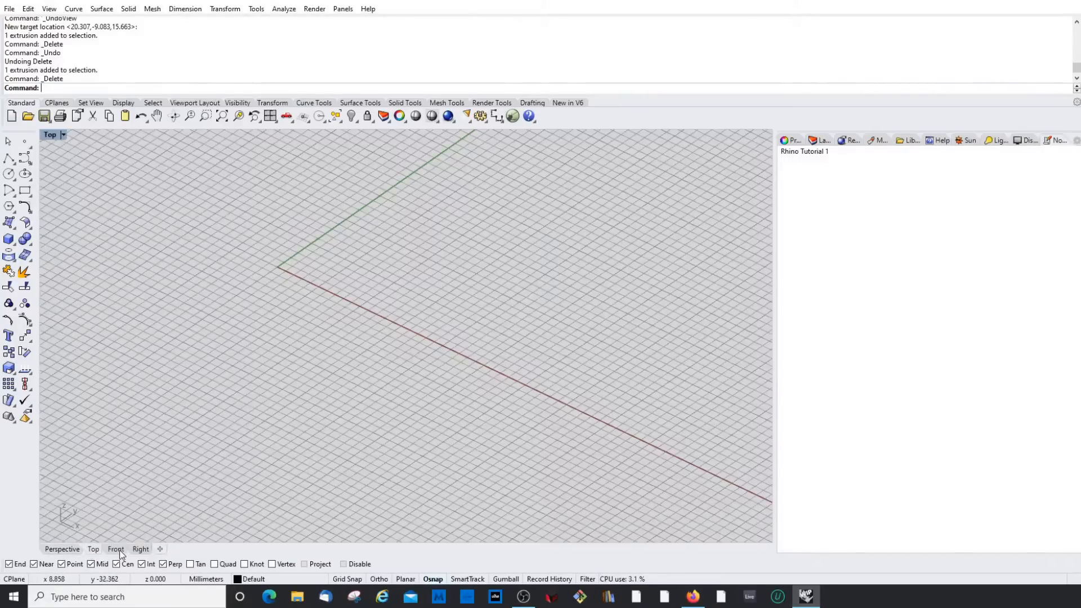
{"action": "left_click", "coordinate": [116, 550]}
{"action": "left_click", "coordinate": [140, 550]}
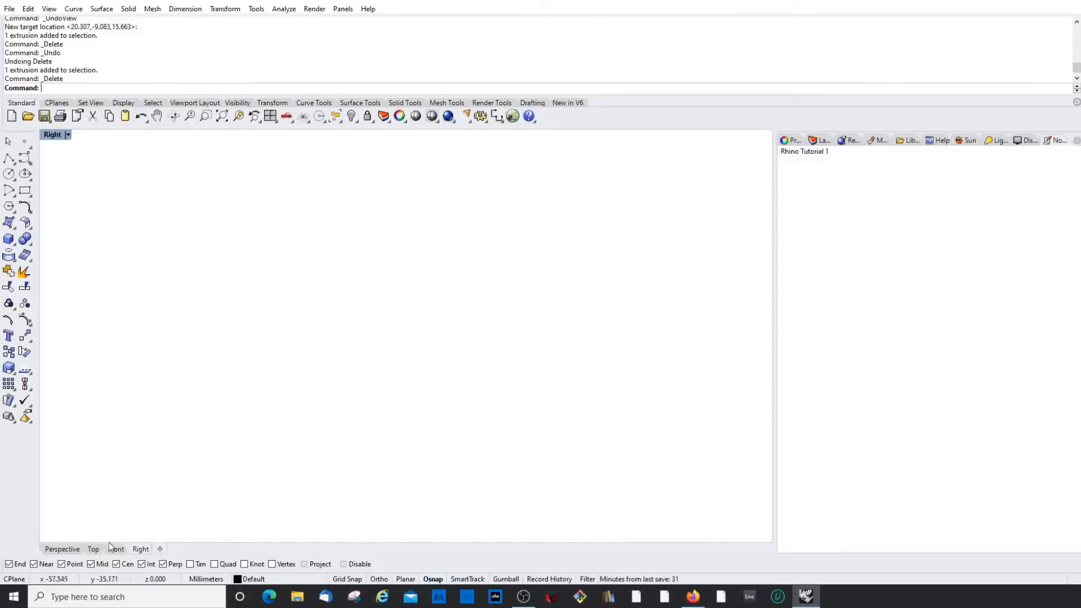
{"action": "left_click", "coordinate": [62, 550]}
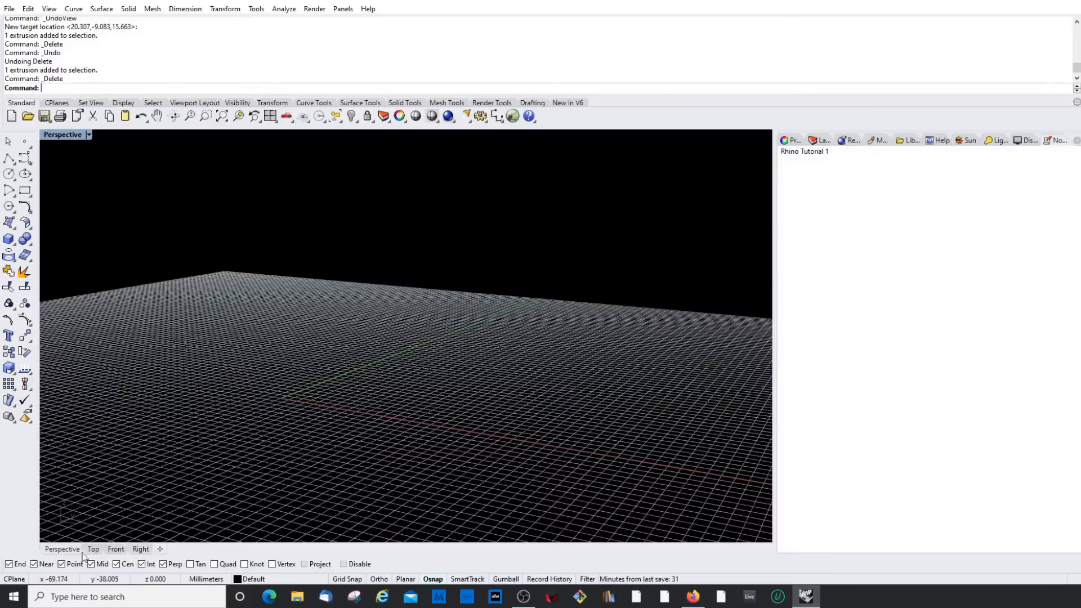
{"action": "left_click", "coordinate": [94, 550]}
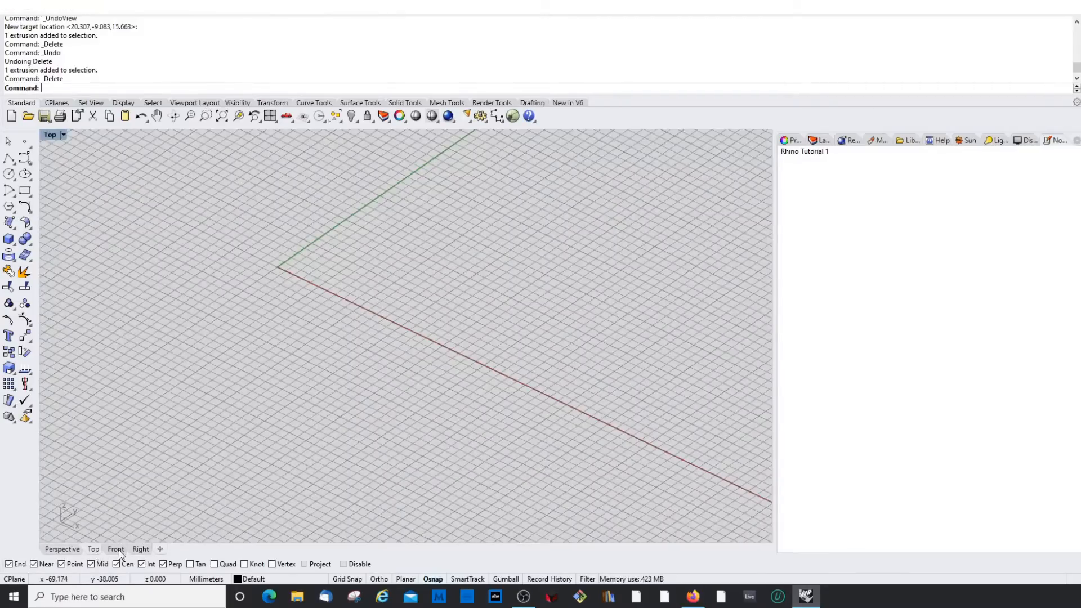
{"action": "left_click", "coordinate": [118, 551]}
{"action": "left_click", "coordinate": [144, 551]}
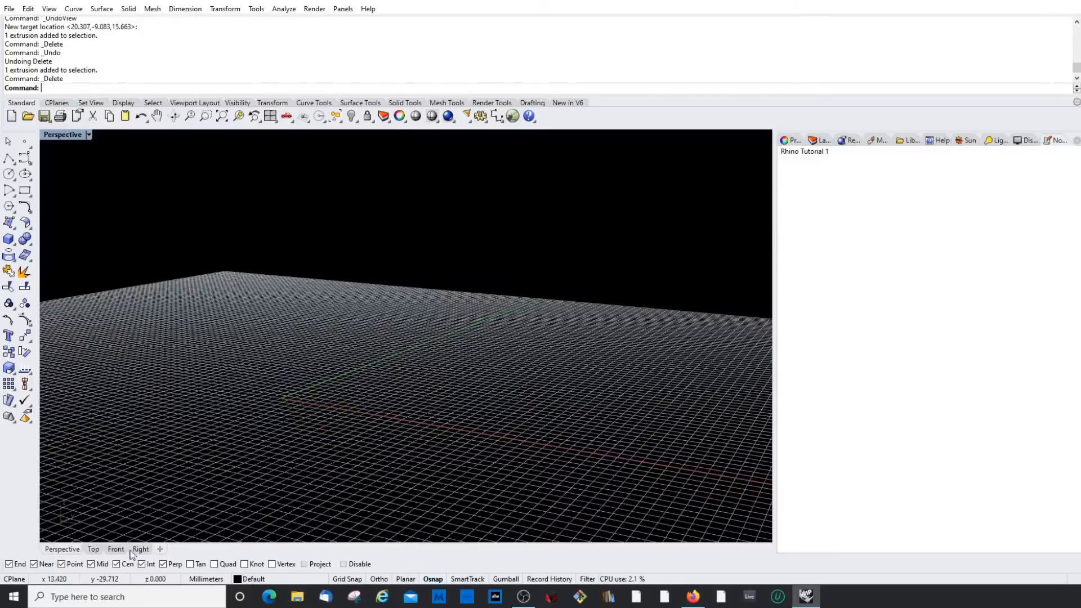
Step: Create a new corner-to-corner box with a freely chosen base and height in the Perspective viewport
{"action": "left_click", "coordinate": [9, 238]}
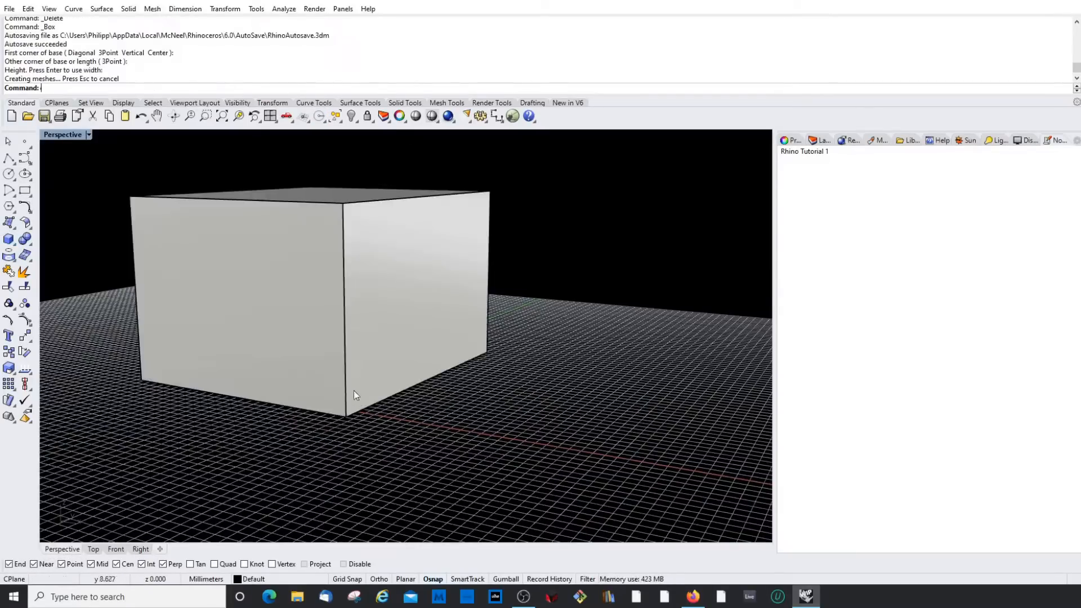
{"action": "scroll", "coordinate": [362, 394], "scroll_direction": "down", "scroll_amount": 3}
{"action": "mouse_move", "coordinate": [362, 394]}
{"action": "right_mouse_down"}
{"action": "mouse_move", "coordinate": [378, 410]}
{"action": "mouse_move", "coordinate": [362, 394]}
{"action": "right_mouse_up"}
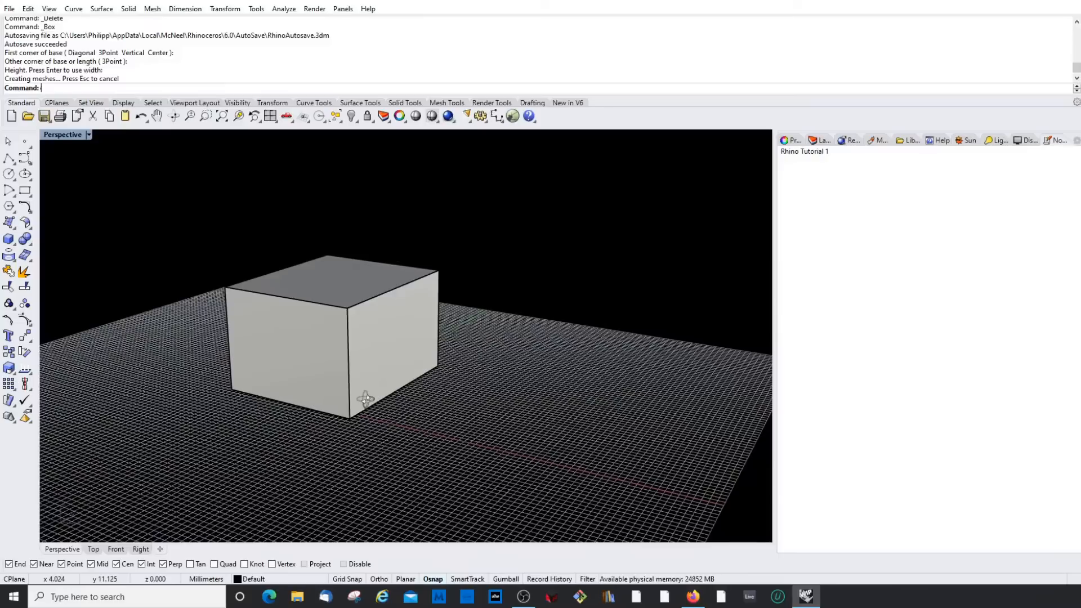
{"action": "right_click_drag", "start_coordinate": [304, 301], "coordinate": [315, 313]}
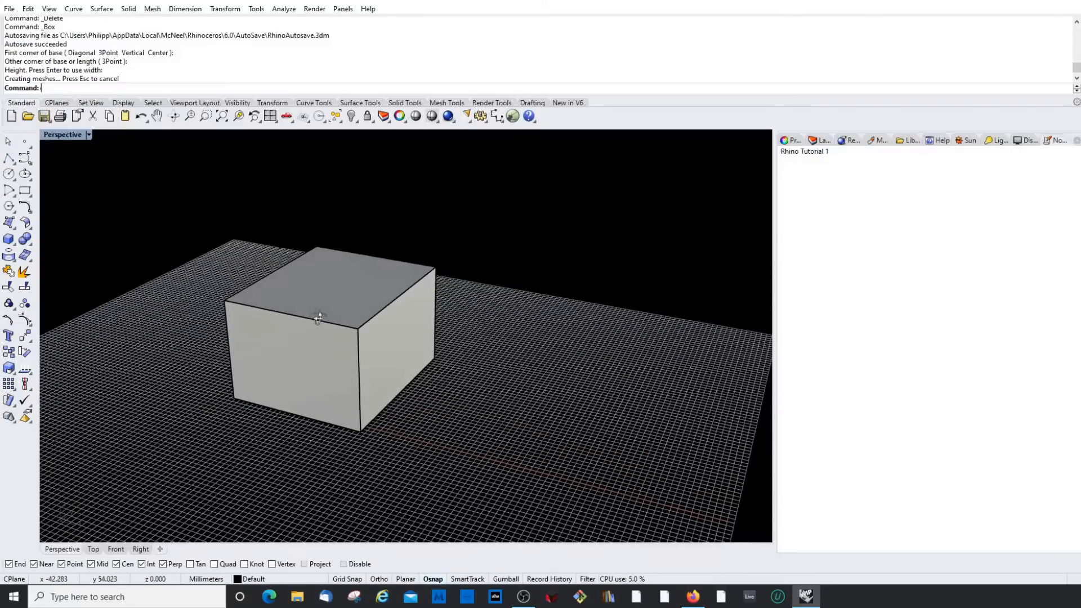
Step: Start a polyline, switch off the End, Point, Mid and Cen object snaps, and try the Near snap
{"action": "left_click", "coordinate": [9, 158]}
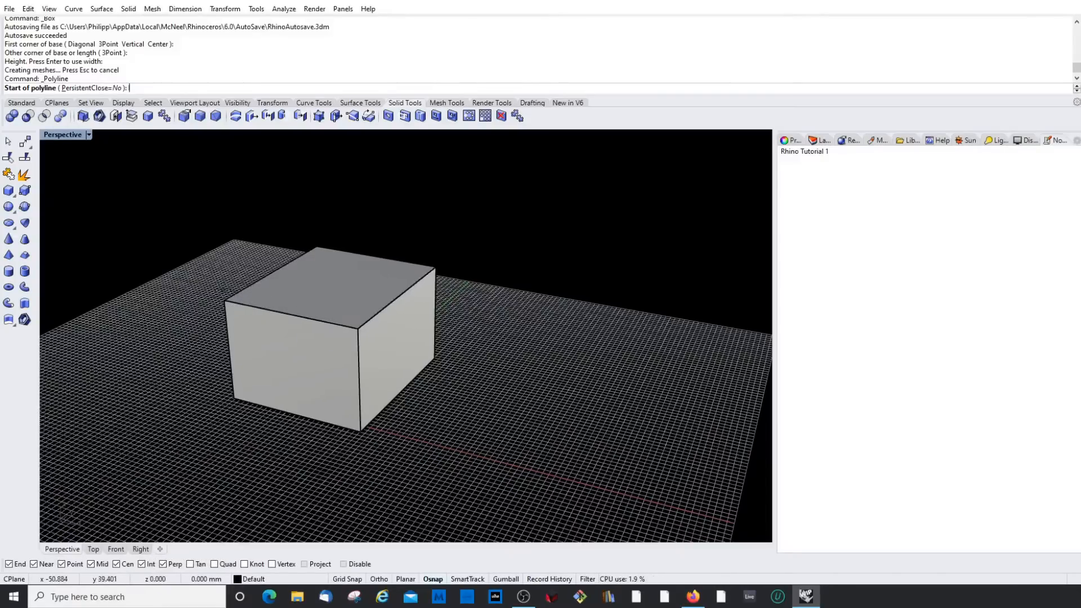
{"action": "right_click_drag", "start_coordinate": [221, 300], "coordinate": [360, 336]}
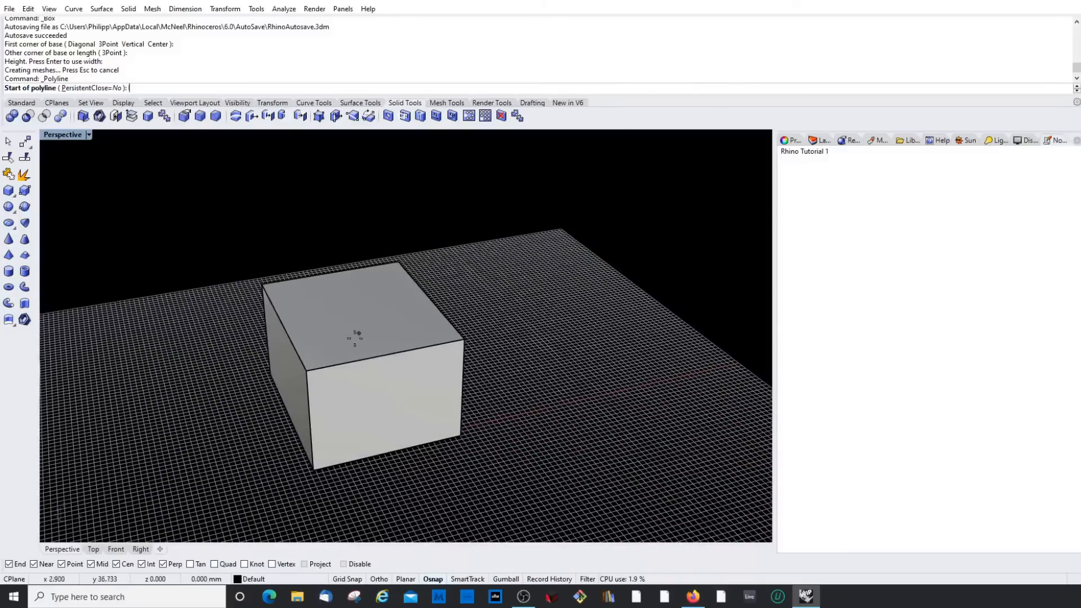
{"action": "left_click", "coordinate": [9, 564]}
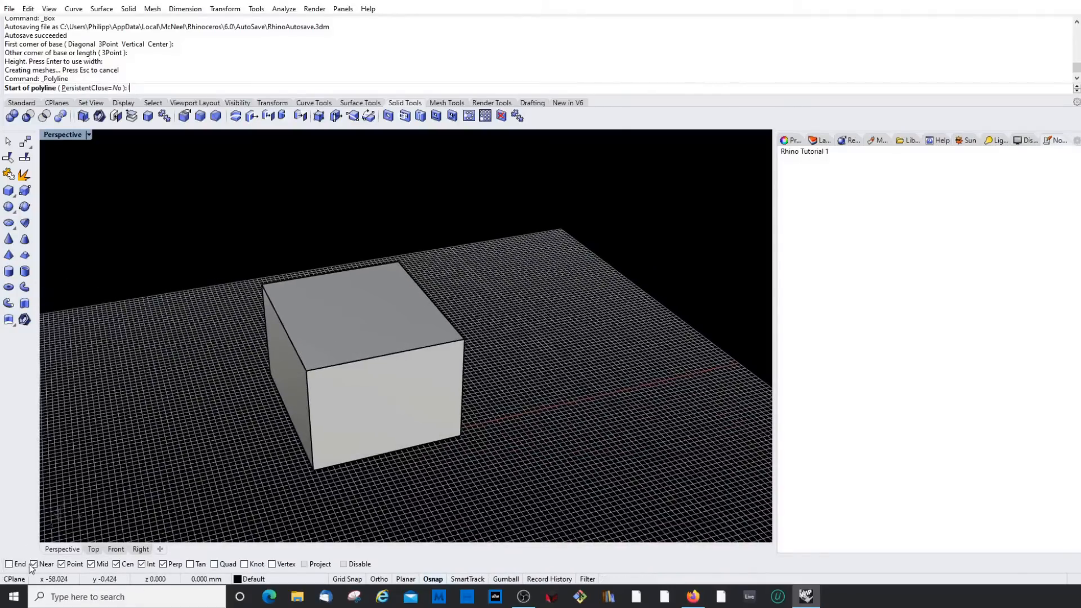
{"action": "left_click", "coordinate": [65, 565]}
{"action": "left_click", "coordinate": [116, 564]}
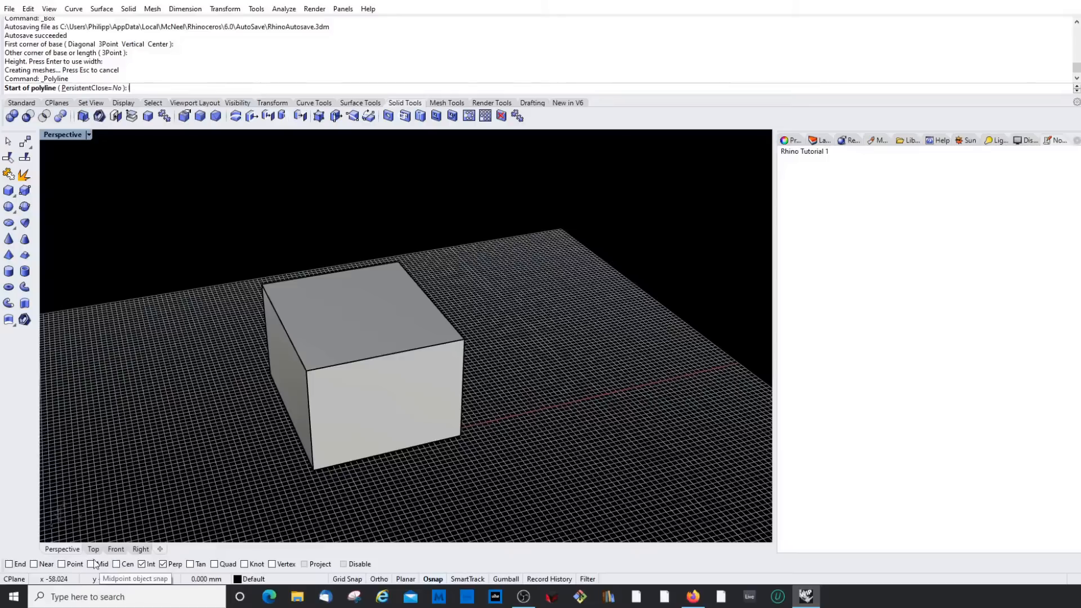
{"action": "left_click", "coordinate": [41, 565]}
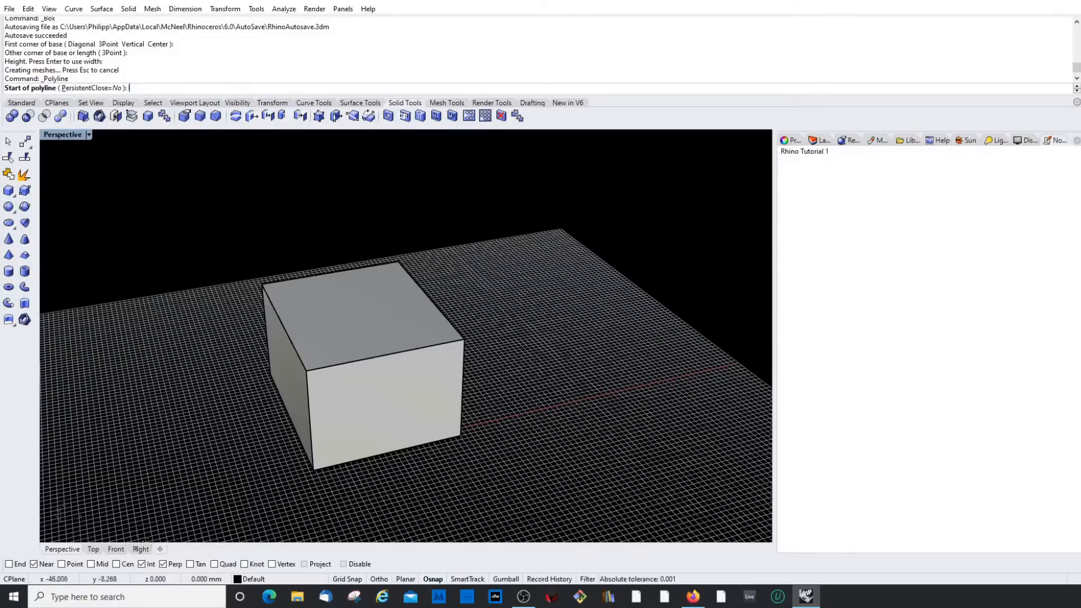
Step: Try the Point, Mid, Cen and Int object snaps one at a time with all the others off
{"action": "left_click", "coordinate": [34, 564]}
{"action": "left_click", "coordinate": [62, 564]}
{"action": "left_click", "coordinate": [143, 564]}
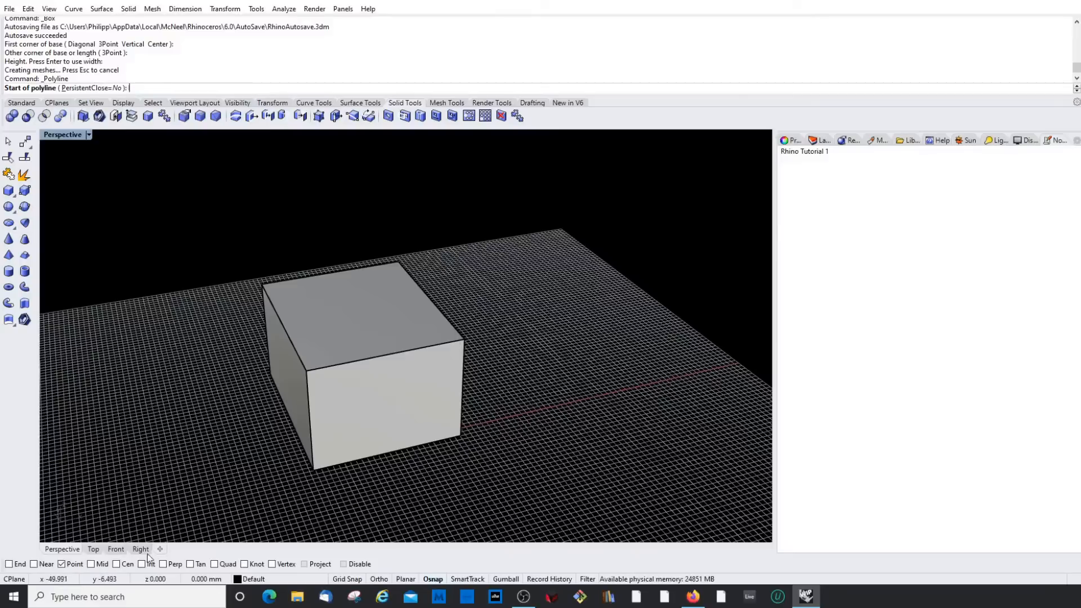
{"action": "right_click", "coordinate": [96, 564]}
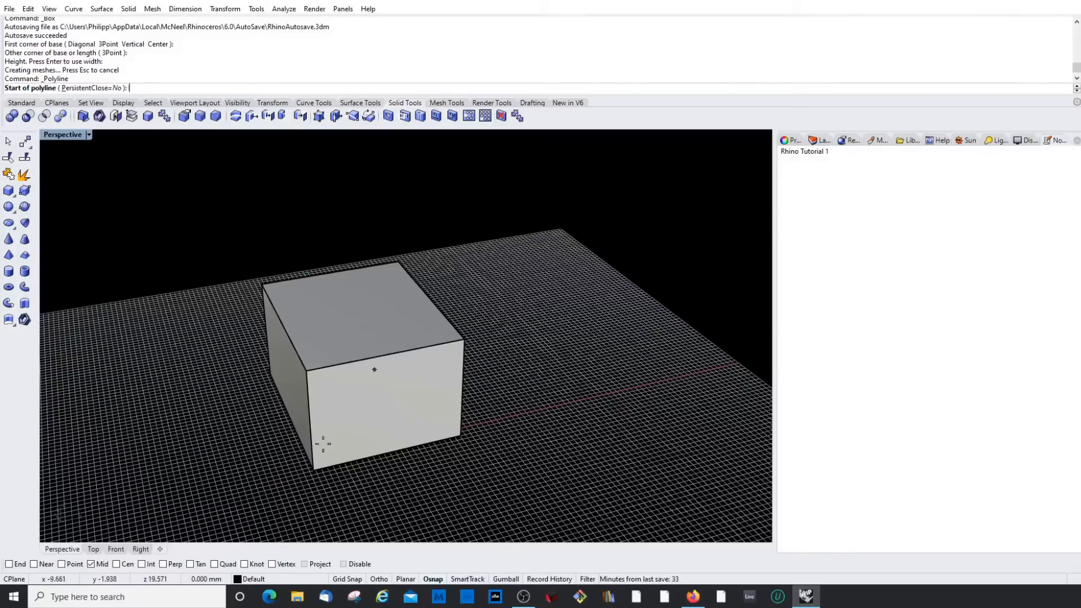
{"action": "left_click", "coordinate": [91, 564]}
{"action": "left_click", "coordinate": [116, 564]}
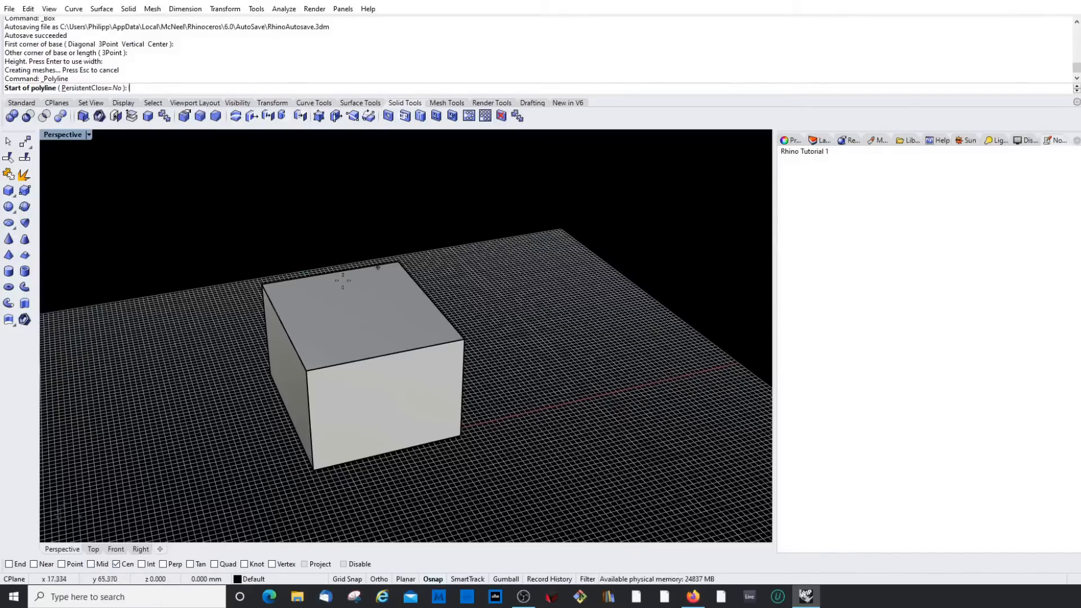
{"action": "left_click", "coordinate": [117, 565]}
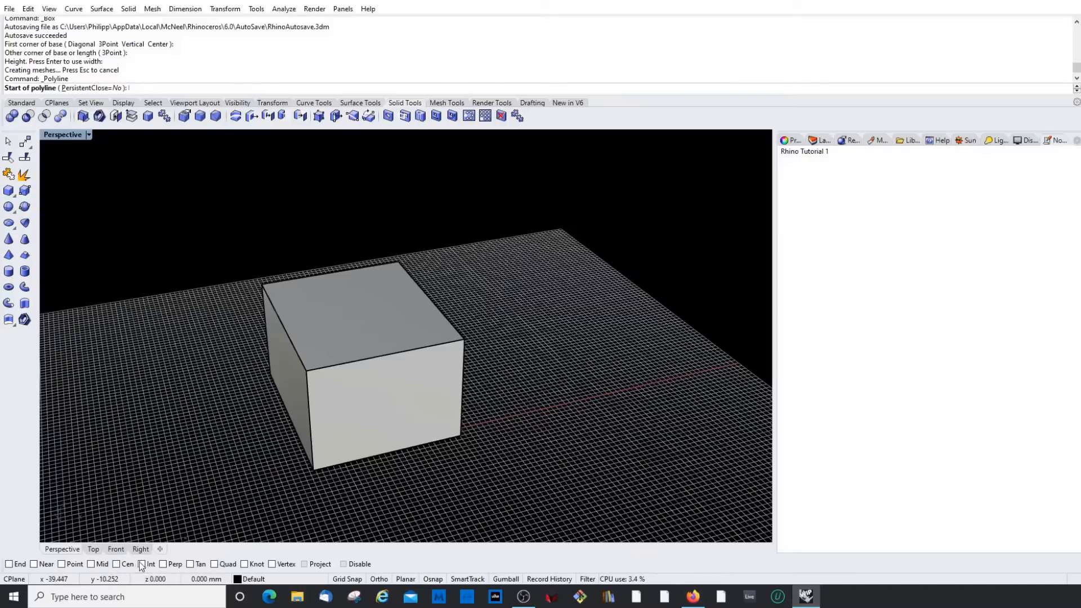
{"action": "left_click", "coordinate": [142, 564]}
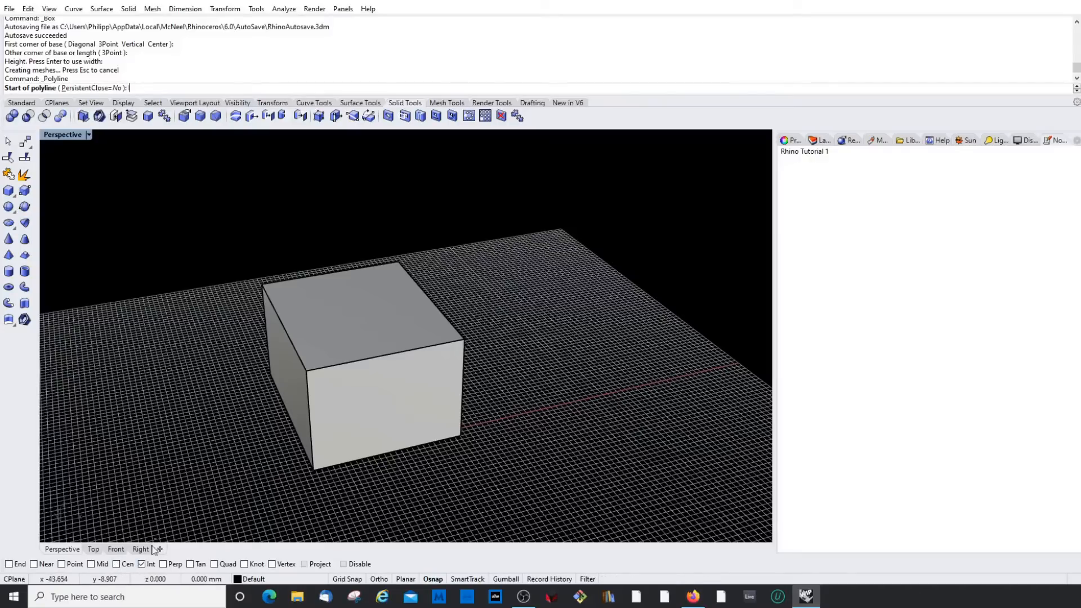
{"action": "left_click", "coordinate": [141, 565]}
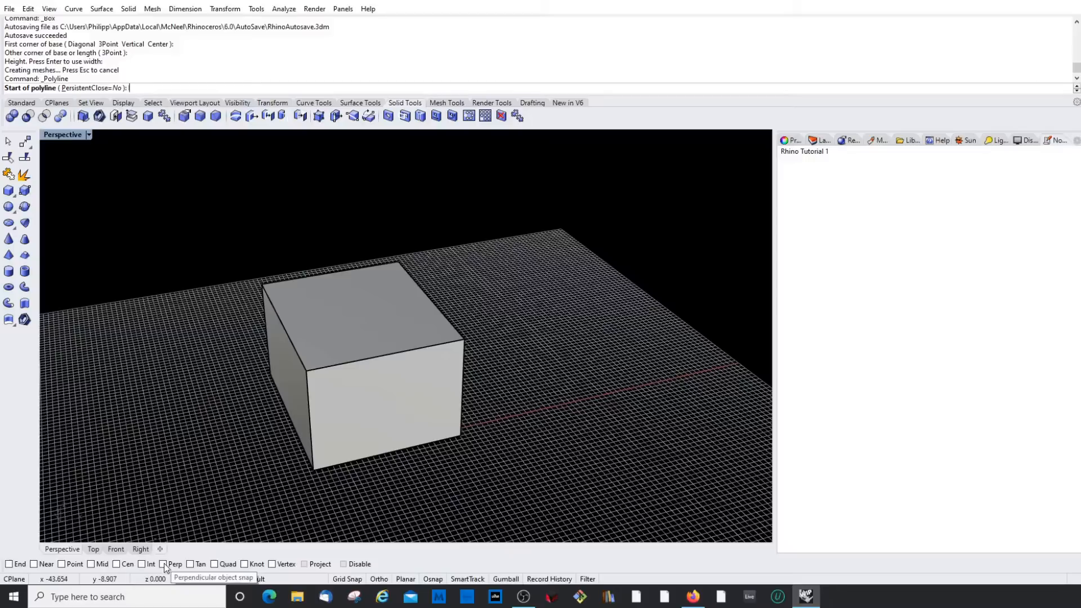
Step: Enable the Perp, End and Mid object snaps and start the polyline at the midpoint of the box's upper front edge
{"action": "left_click", "coordinate": [164, 564]}
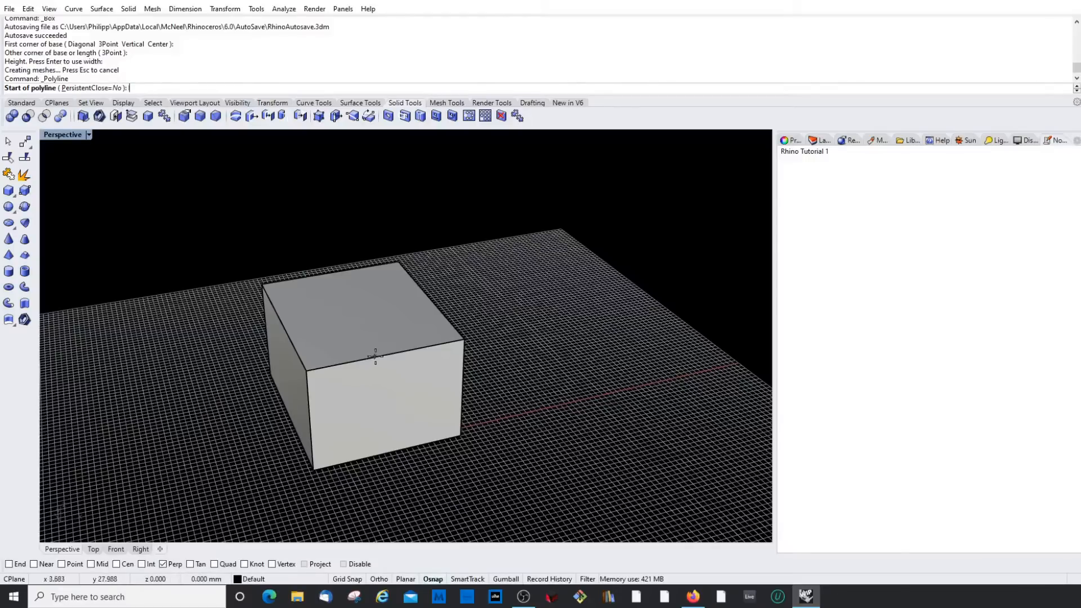
{"action": "left_click", "coordinate": [8, 565]}
{"action": "left_click", "coordinate": [91, 565]}
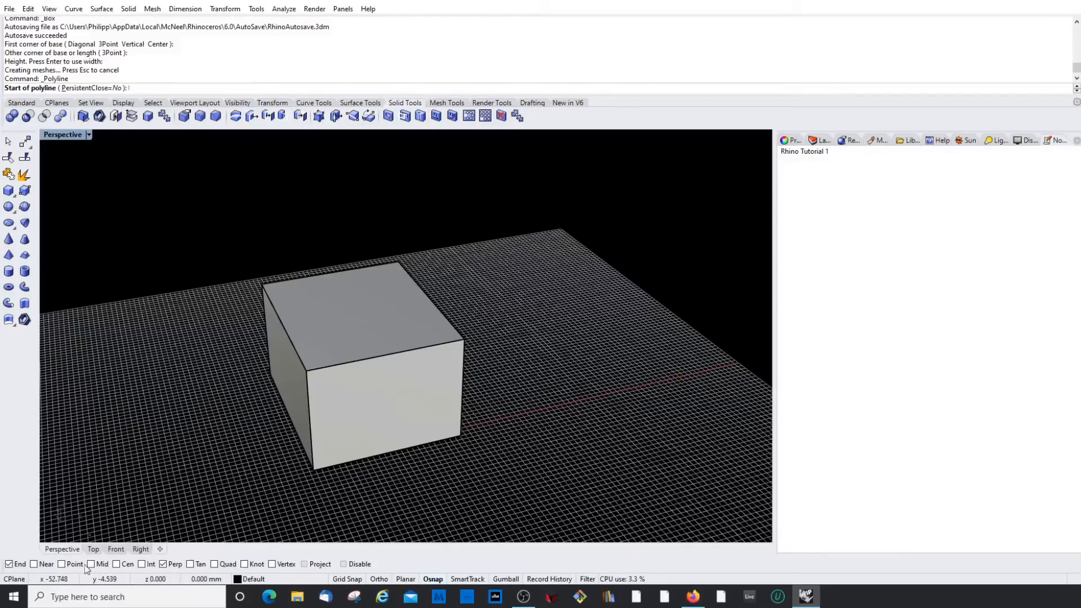
{"action": "left_click", "coordinate": [387, 355]}
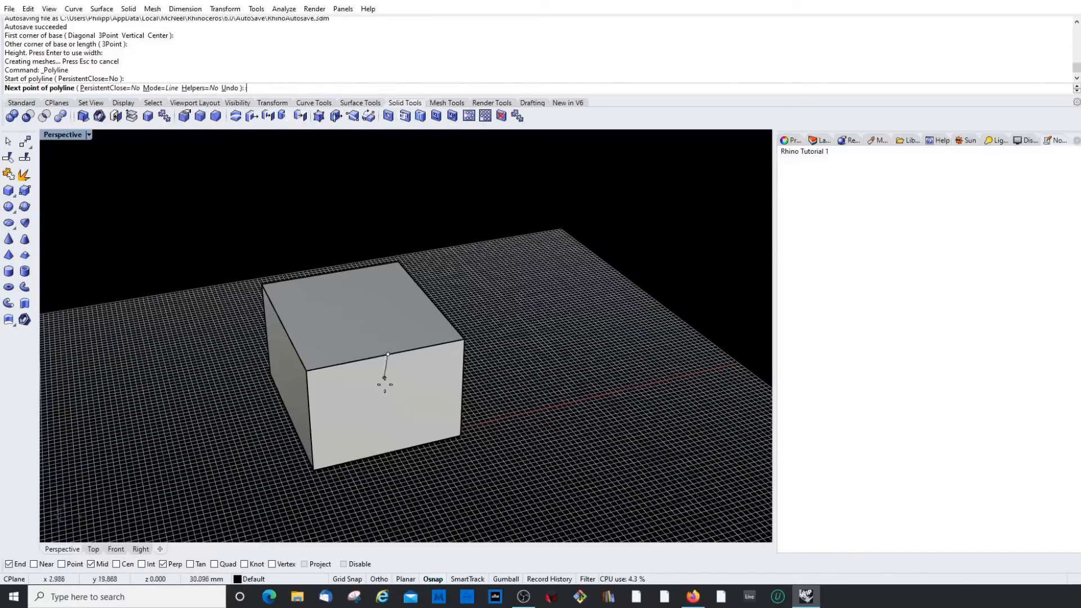
Step: Turn off the Perp snap and try disabling all object snaps at once before allowing them again
{"action": "left_click", "coordinate": [163, 564]}
{"action": "left_click", "coordinate": [344, 565]}
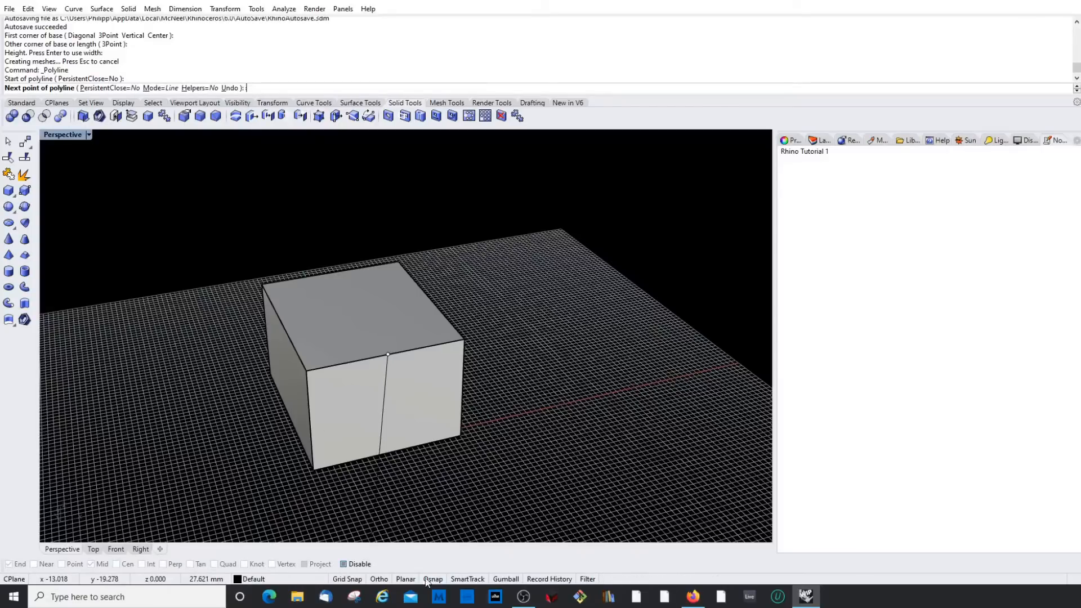
{"action": "left_click", "coordinate": [344, 564]}
Step: Enable the Int, Quad, Point and Near object snaps and cancel the polyline
{"action": "left_click", "coordinate": [141, 564]}
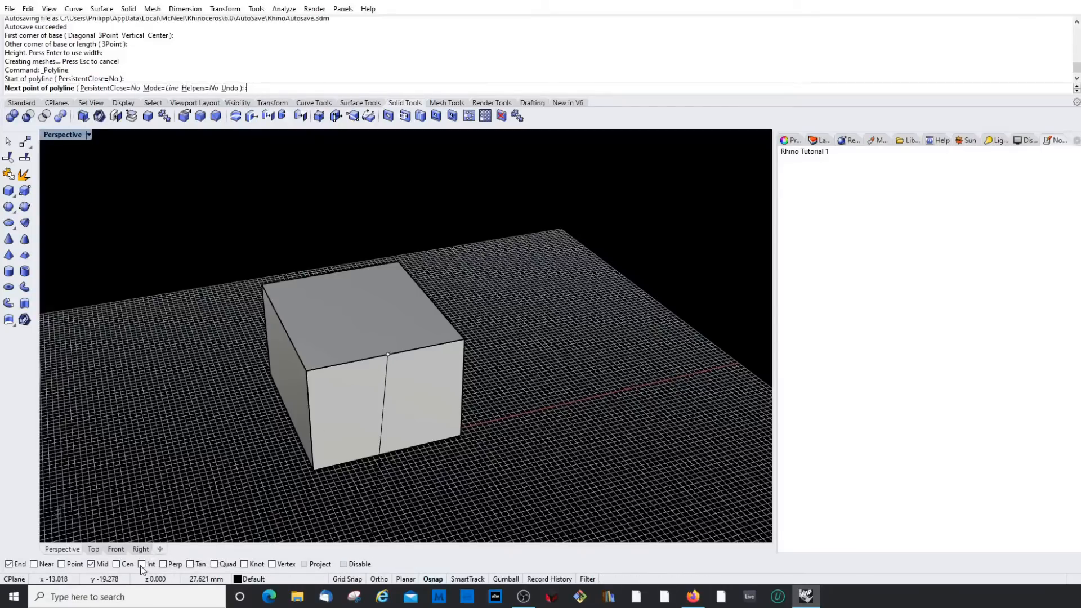
{"action": "left_click", "coordinate": [214, 564]}
{"action": "left_click", "coordinate": [60, 564]}
{"action": "left_click", "coordinate": [33, 564]}
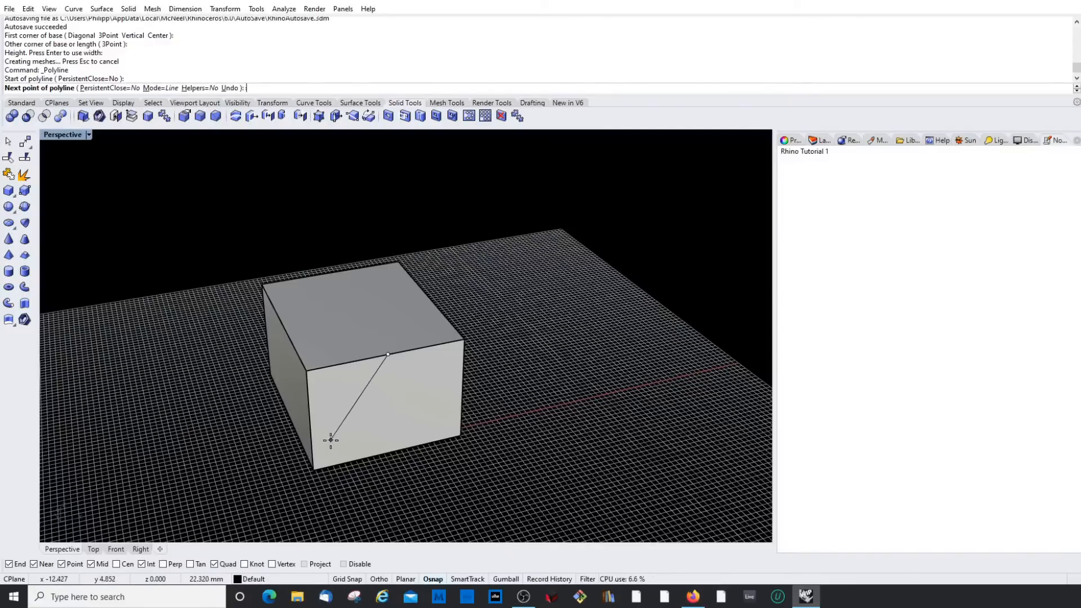
{"action": "right_click_drag", "start_coordinate": [331, 440], "coordinate": [284, 499]}
{"action": "key", "text": "Escape"}
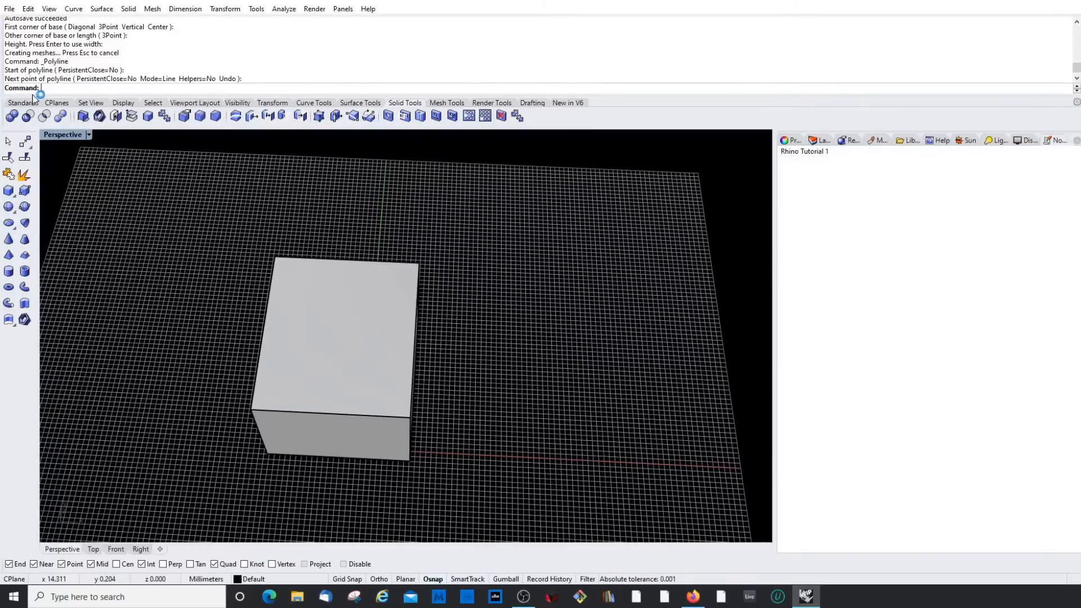
Step: Restart the polyline, look over the current-layer list and turn on Grid Snap to test it around the box
{"action": "key", "text": "Return"}
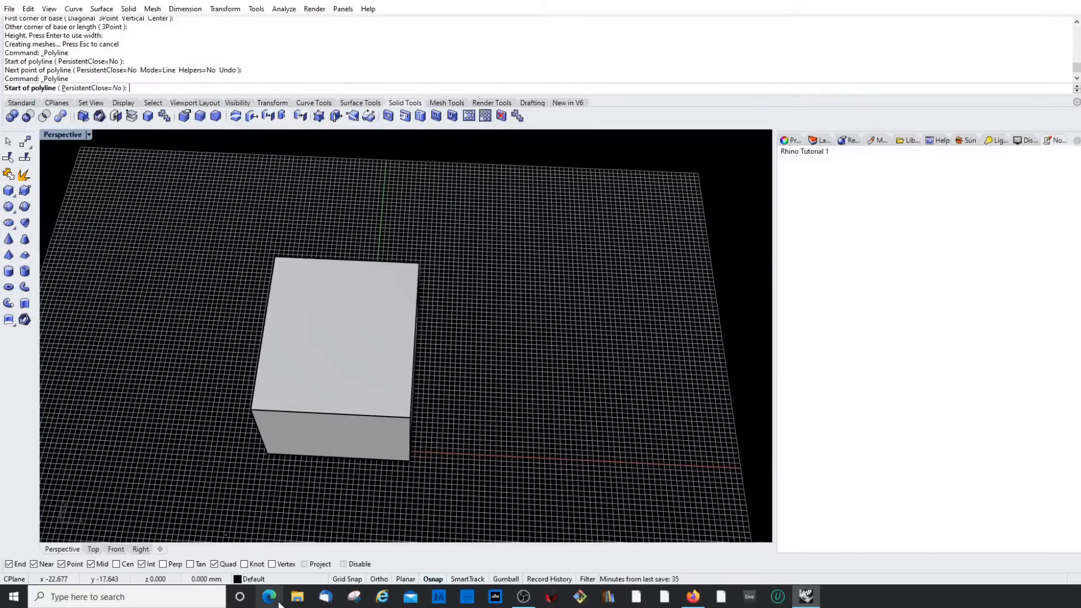
{"action": "left_click", "coordinate": [252, 580]}
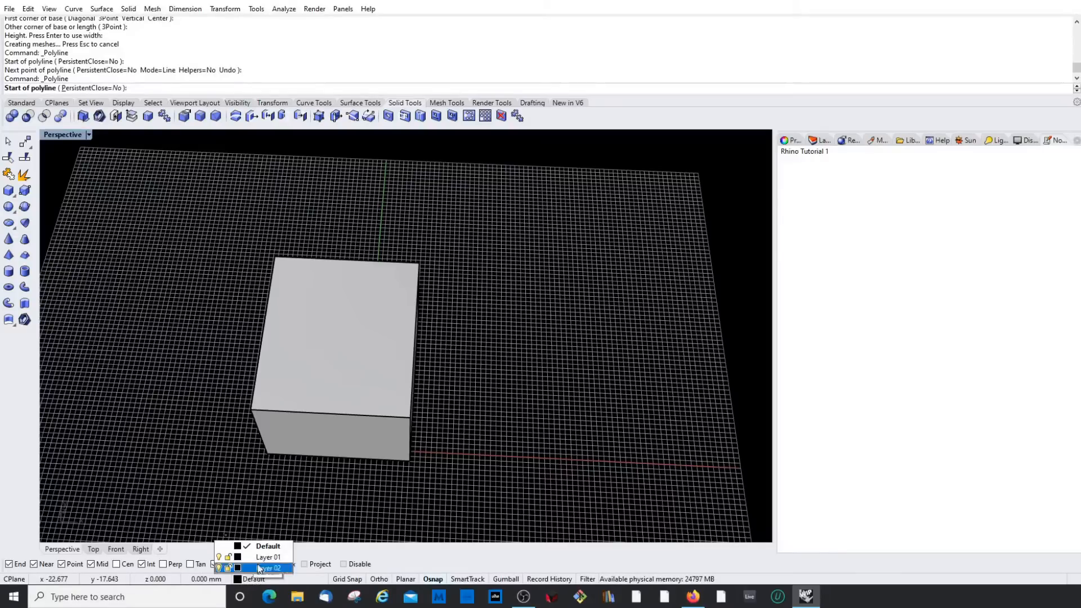
{"action": "left_click", "coordinate": [340, 580]}
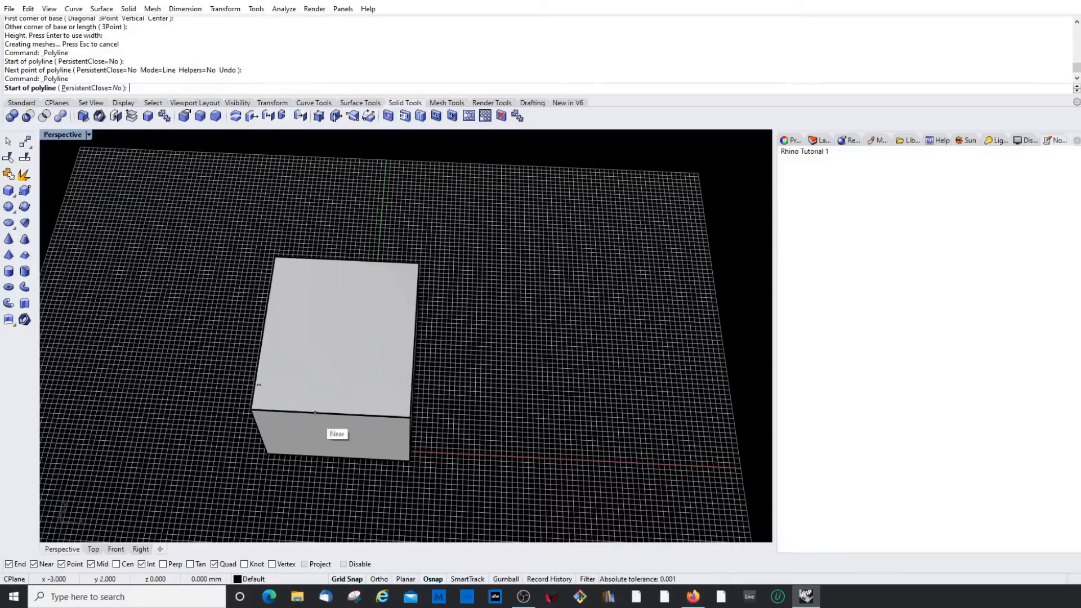
{"action": "scroll", "coordinate": [496, 382], "scroll_direction": "up", "scroll_amount": 5}
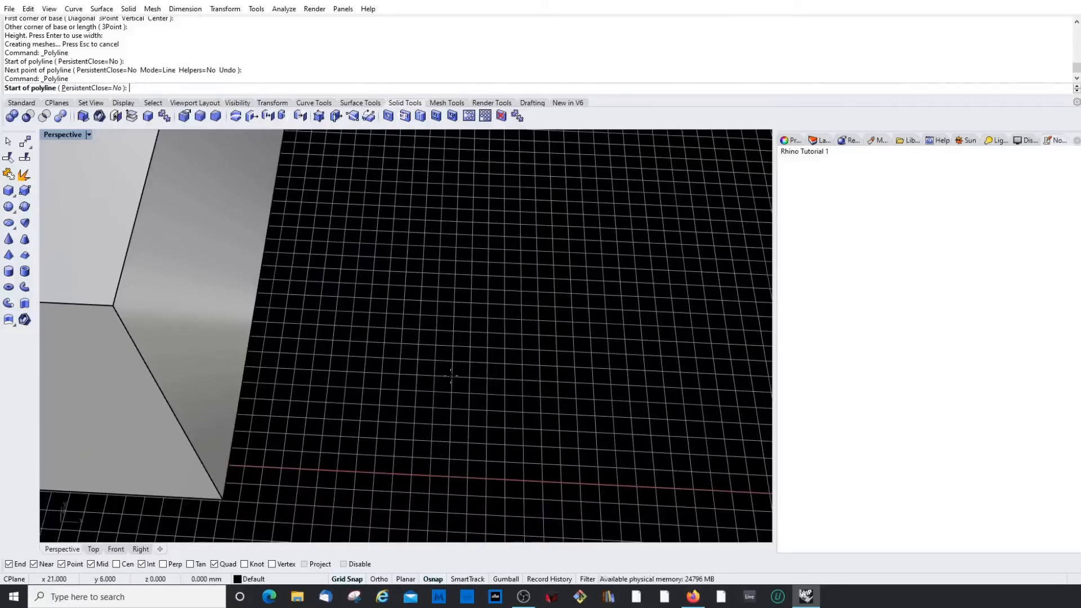
Step: Turn on Ortho and start a polyline on the grid beside the box to try the locked directions
{"action": "left_click", "coordinate": [379, 580]}
{"action": "scroll", "coordinate": [451, 394], "scroll_direction": "down", "scroll_amount": 6}
{"action": "left_click", "coordinate": [453, 395]}
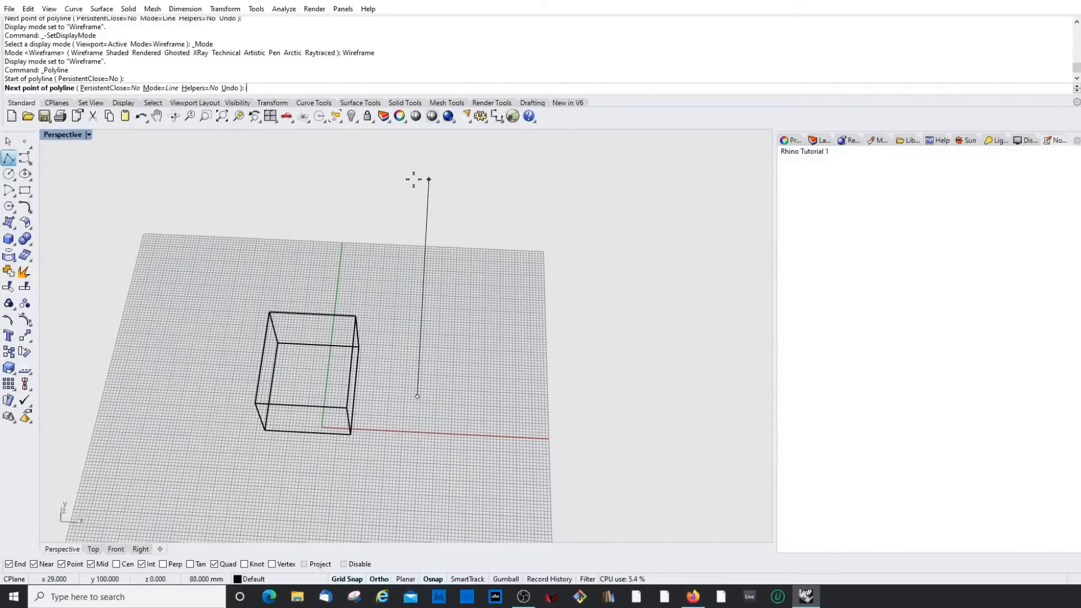
{"action": "mouse_move", "coordinate": [424, 356]}
{"action": "right_mouse_down"}
{"action": "mouse_move", "coordinate": [421, 272]}
{"action": "mouse_move", "coordinate": [424, 352]}
{"action": "right_mouse_up"}
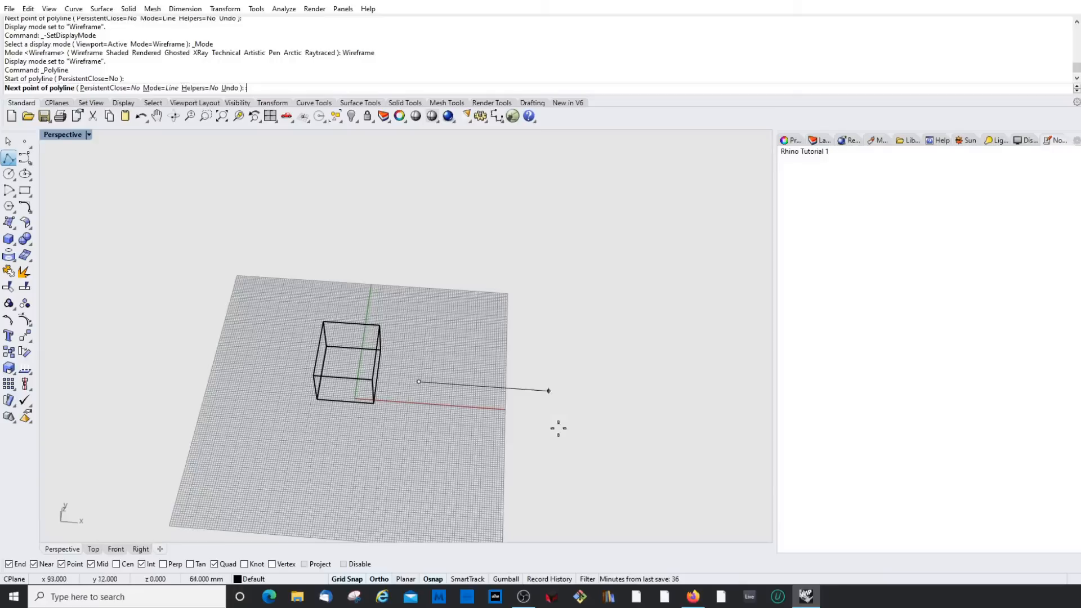
{"action": "scroll", "coordinate": [541, 392], "scroll_direction": "up", "scroll_amount": 2}
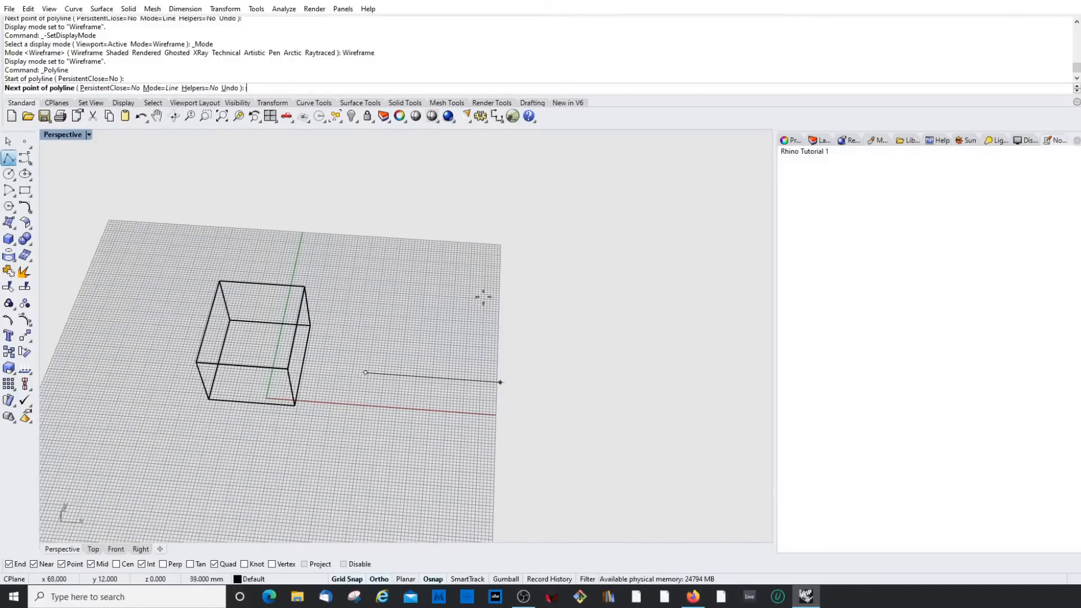
{"action": "right_click_drag", "start_coordinate": [370, 419], "coordinate": [358, 385]}
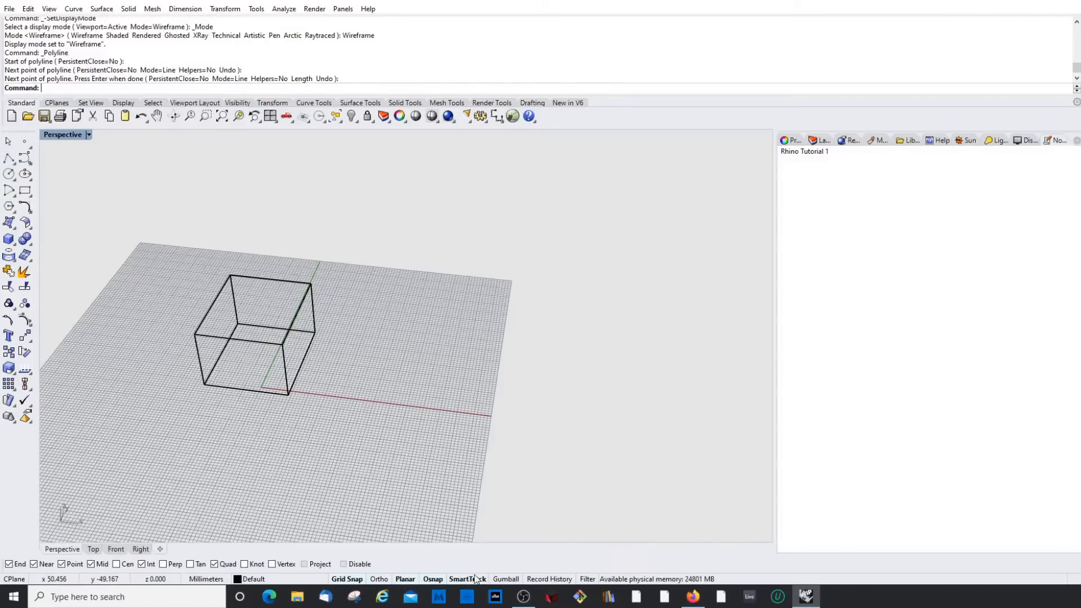
Step: Turn off SmartTrack and select the box with the Gumball enabled
{"action": "left_click", "coordinate": [473, 580]}
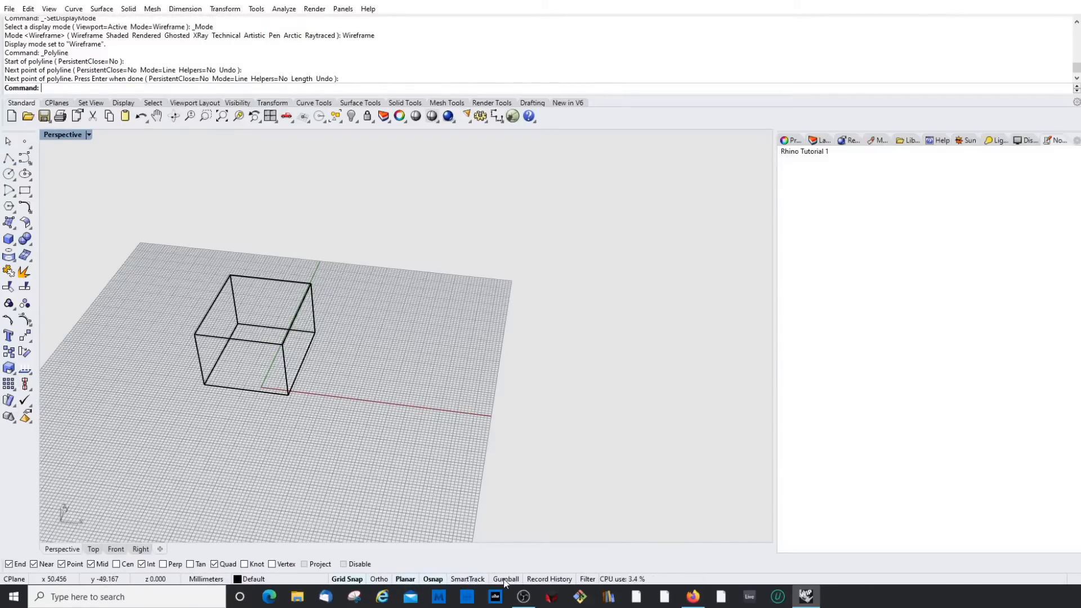
{"action": "left_click", "coordinate": [304, 290]}
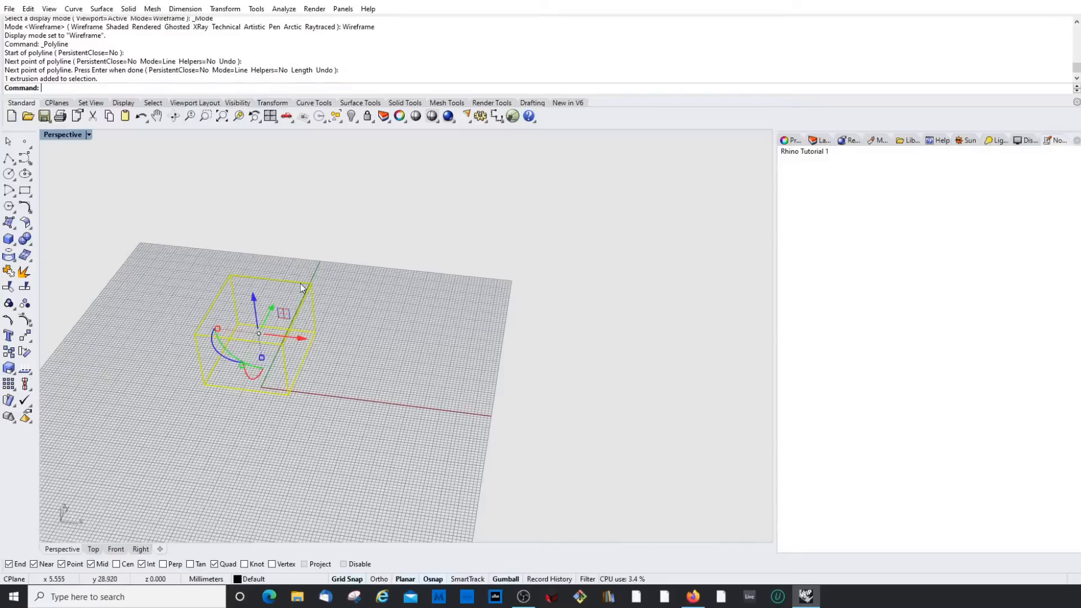
{"action": "scroll", "coordinate": [250, 370], "scroll_direction": "up", "scroll_amount": 8}
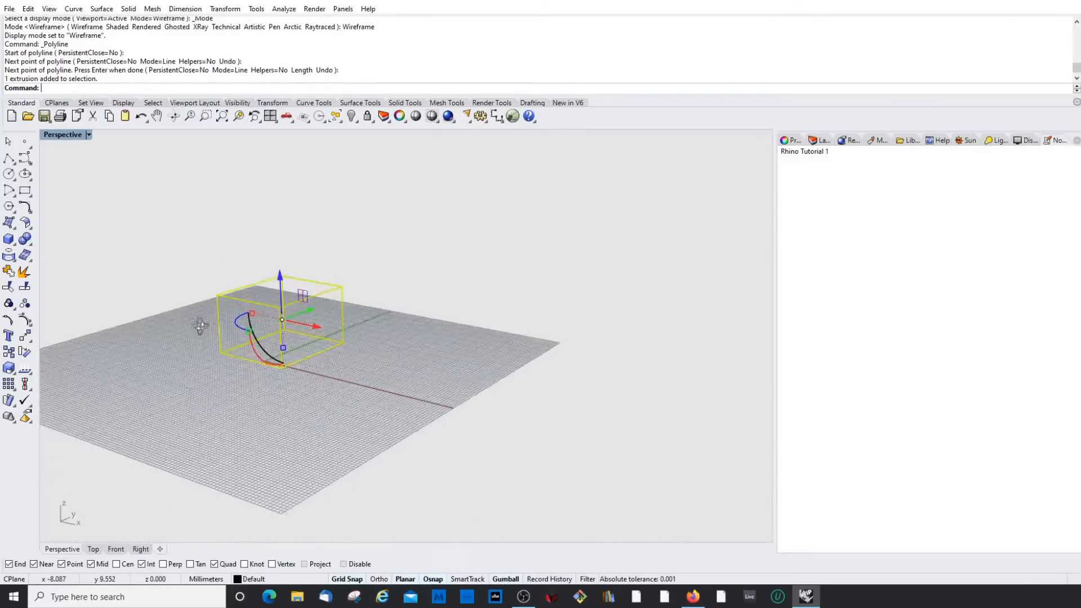
Step: Move the box with the Gumball along its horizontal axes and lift it well above the grid
{"action": "left_click_drag", "start_coordinate": [334, 307], "coordinate": [575, 358]}
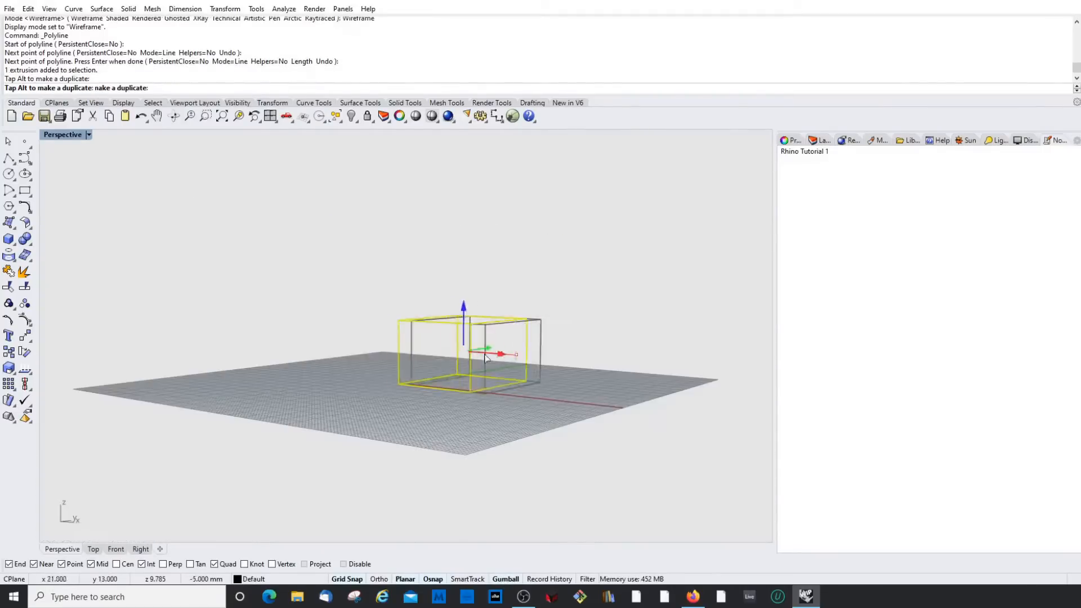
{"action": "left_click_drag", "start_coordinate": [502, 355], "coordinate": [466, 352]}
{"action": "left_click_drag", "start_coordinate": [431, 306], "coordinate": [449, 216]}
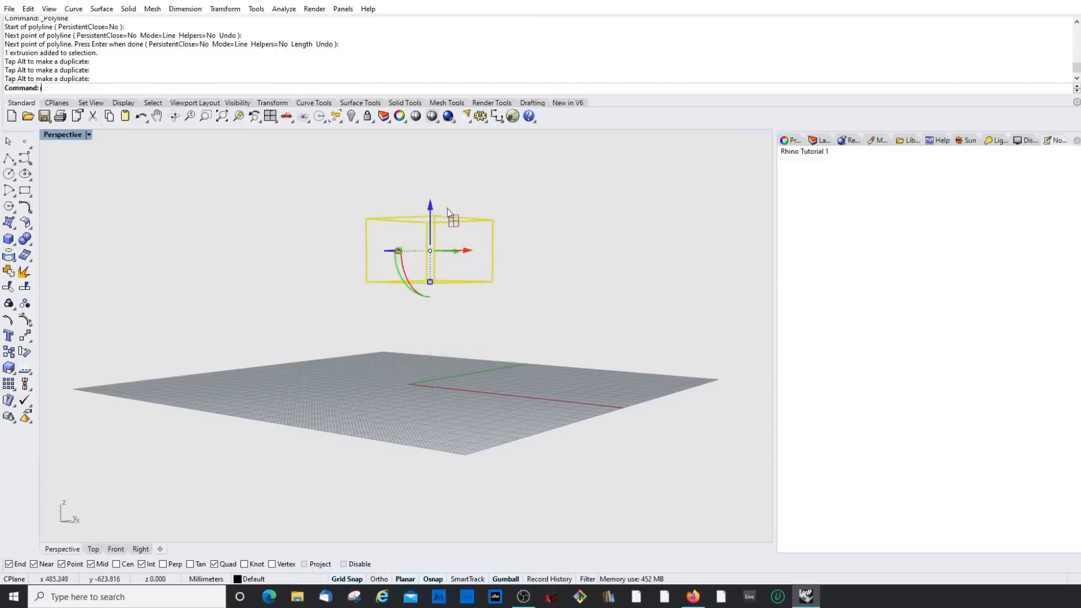
Step: Rotate the box freely about two different axes using the Gumball's arcs
{"action": "right_click_drag", "start_coordinate": [449, 216], "coordinate": [430, 307]}
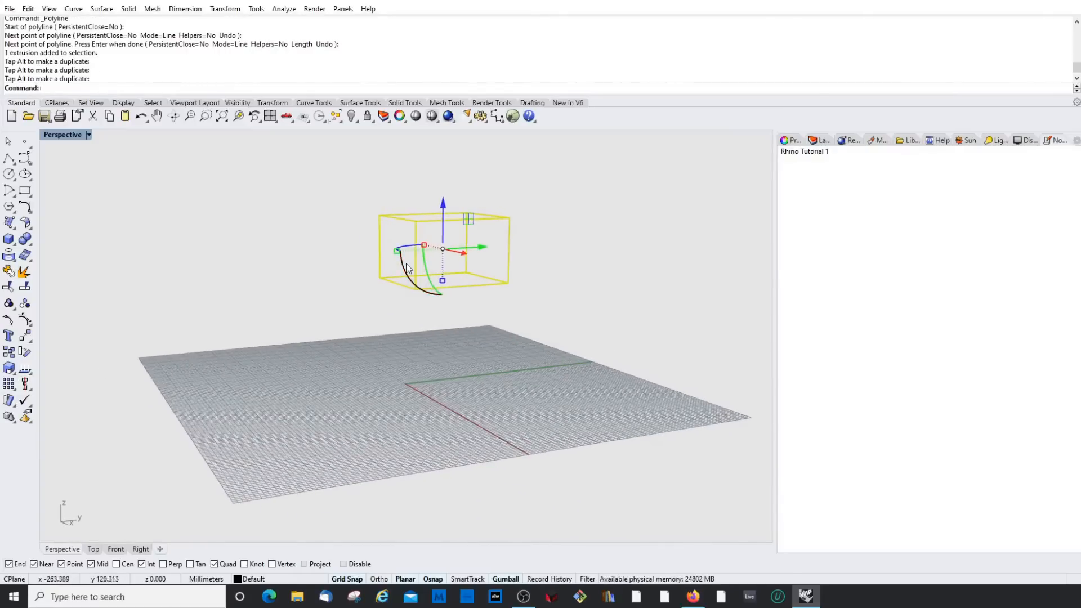
{"action": "left_click_drag", "start_coordinate": [409, 269], "coordinate": [420, 315]}
{"action": "right_click_drag", "start_coordinate": [420, 315], "coordinate": [404, 285]}
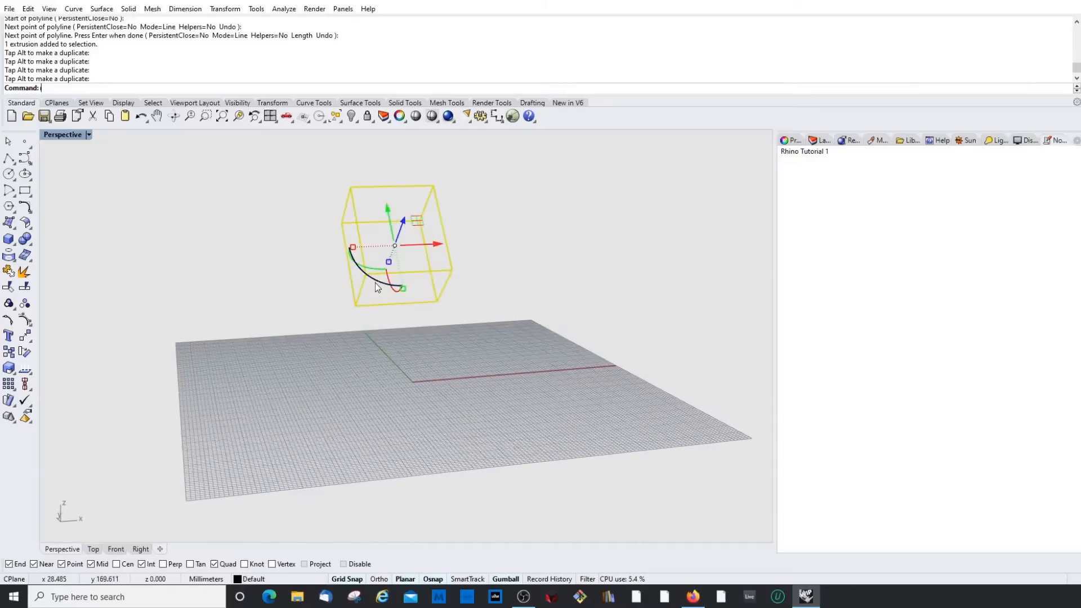
{"action": "left_click_drag", "start_coordinate": [375, 283], "coordinate": [352, 244]}
{"action": "right_click_drag", "start_coordinate": [491, 324], "coordinate": [551, 583]}
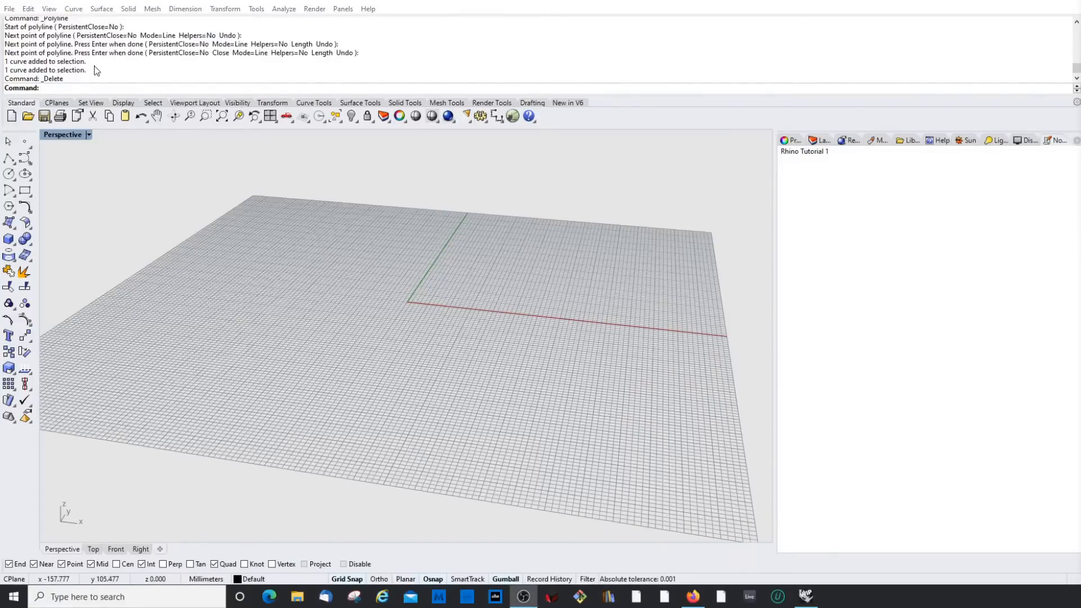
Step: Review the command history, then look at the Curve Tools set and return to the Standard tools
{"action": "left_click", "coordinate": [62, 92]}
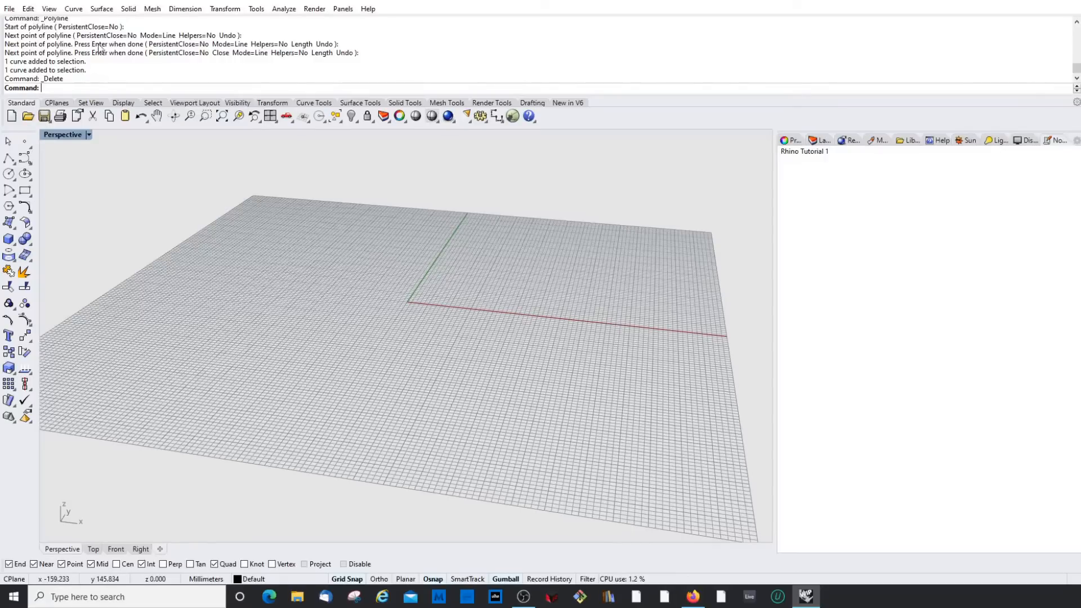
{"action": "left_click_drag", "start_coordinate": [1078, 69], "coordinate": [1078, 68]}
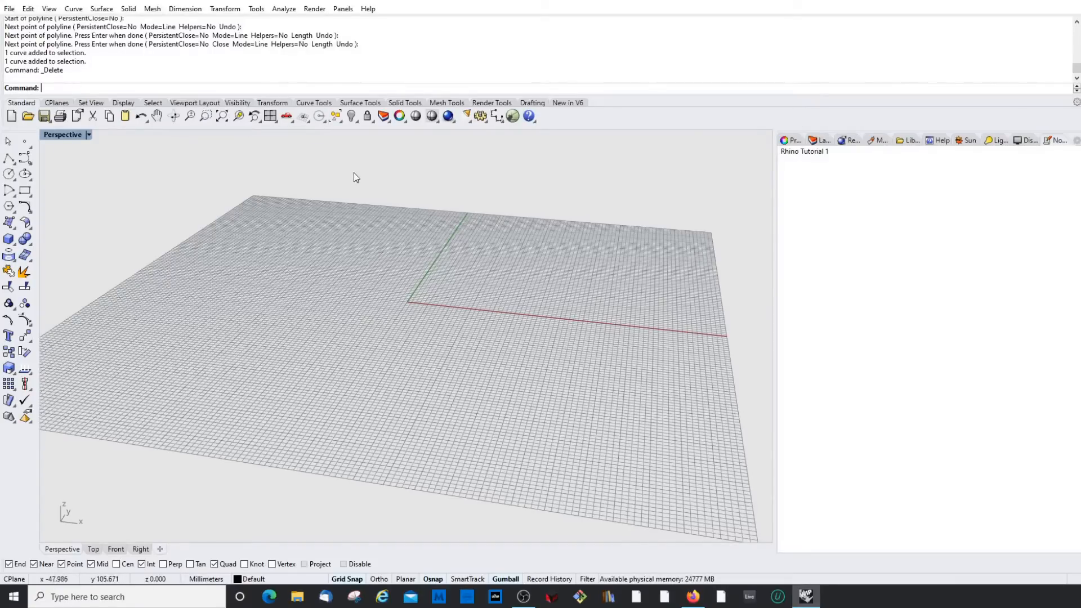
{"action": "left_click", "coordinate": [312, 105]}
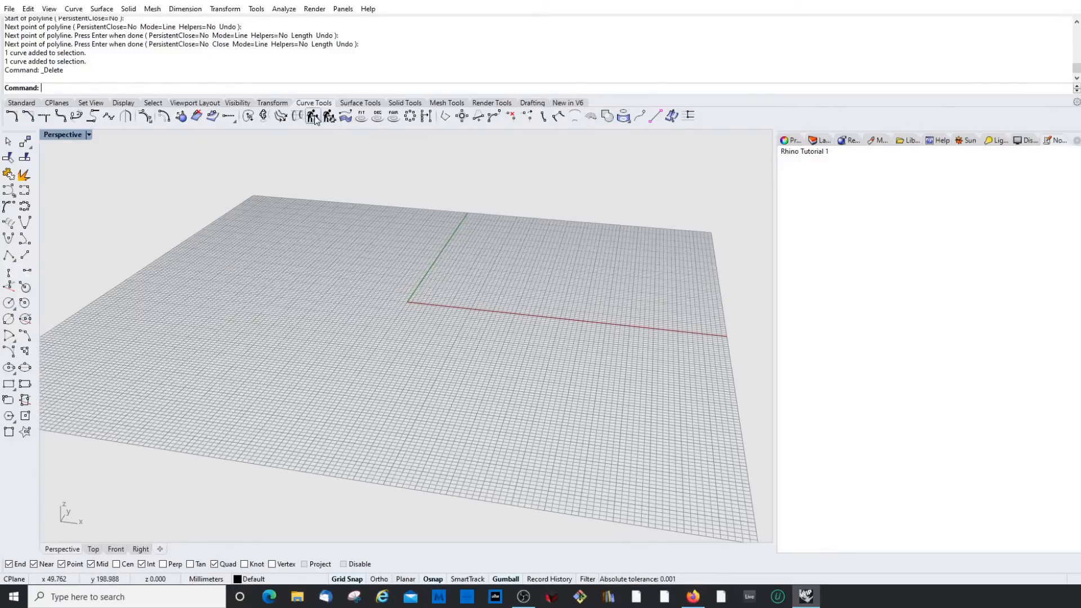
{"action": "left_click", "coordinate": [22, 103]}
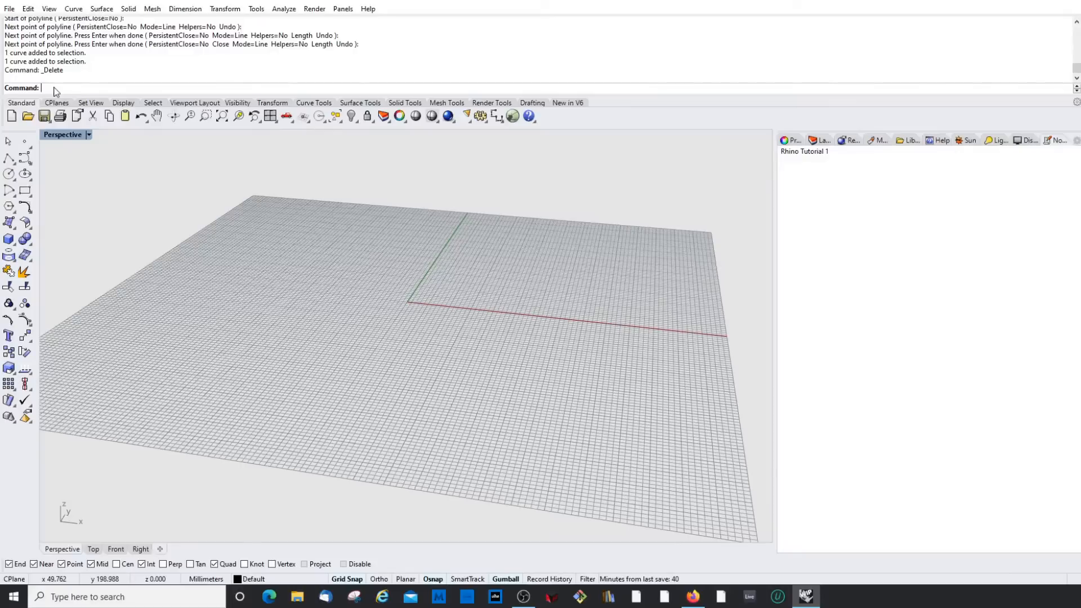
Step: Try running the CurveBoolean command by name from the autocomplete suggestions and cancel it
{"action": "type", "text": "Crv"}
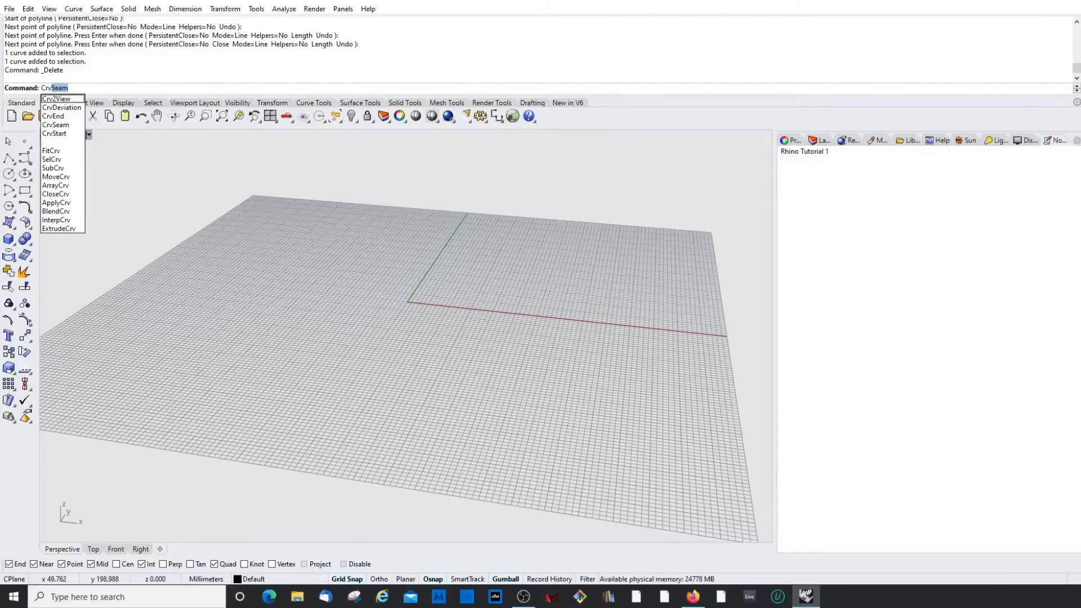
{"action": "type", "text": "b"}
{"action": "key", "text": "Down"}
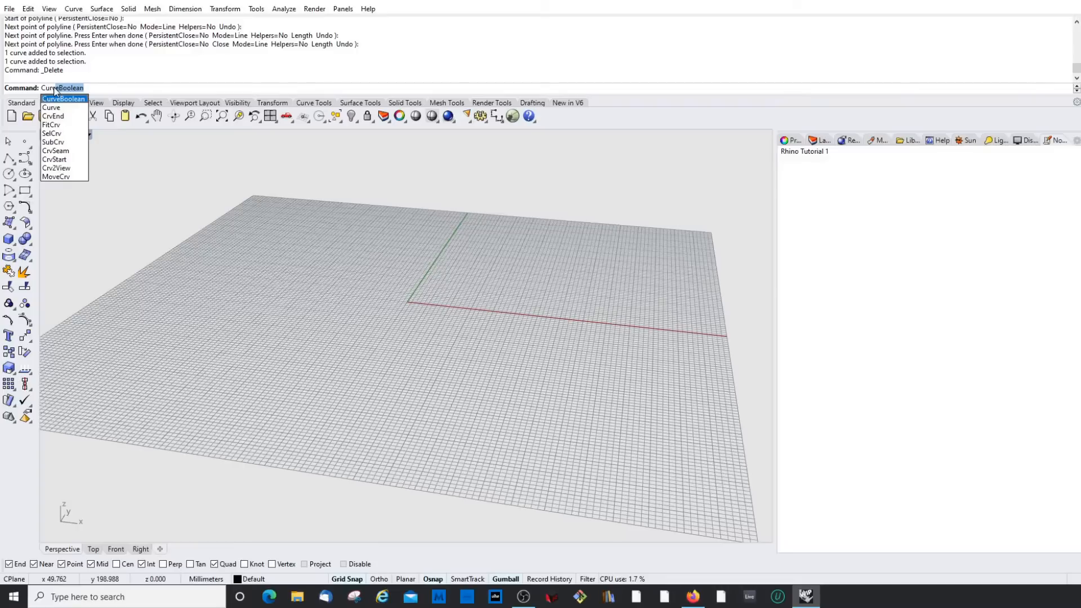
{"action": "key", "text": "Return"}
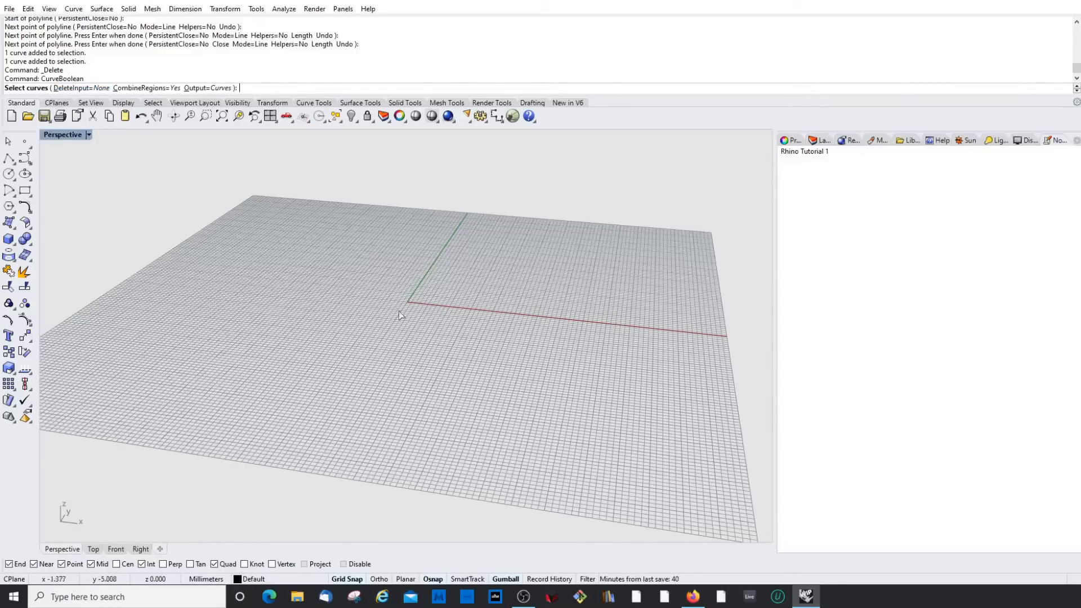
{"action": "key", "text": "Escape"}
Step: Browse the command suggestions starting with "L" and run the Lights command from them
{"action": "type", "text": "L"}
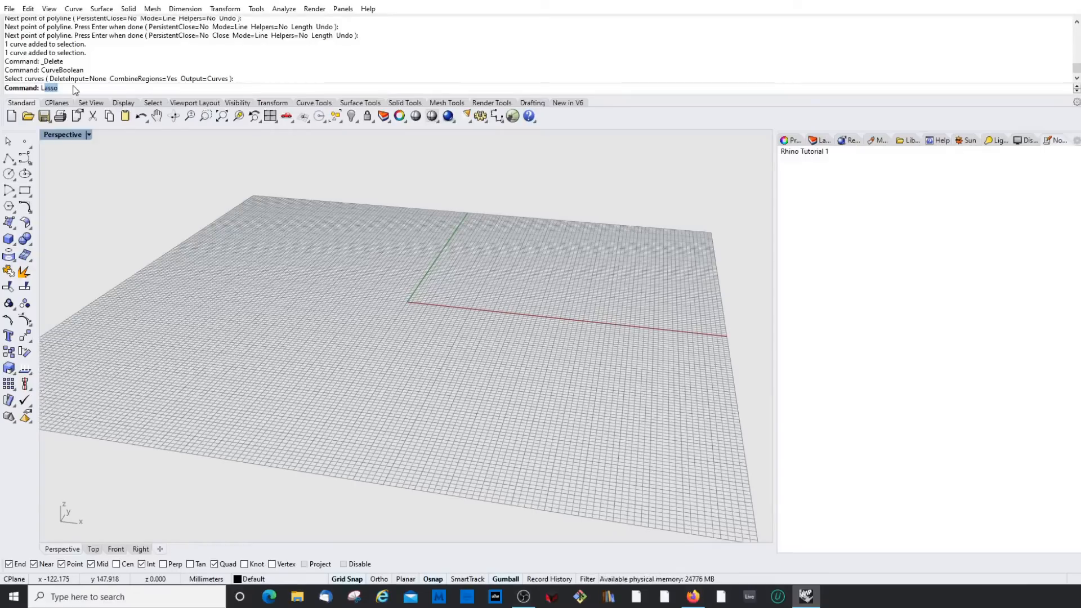
{"action": "type", "text": "asso"}
{"action": "key", "text": "BackSpace"}
{"action": "key", "text": "BackSpace"}
{"action": "key", "text": "BackSpace"}
{"action": "key", "text": "BackSpace"}
{"action": "key", "text": "BackSpace"}
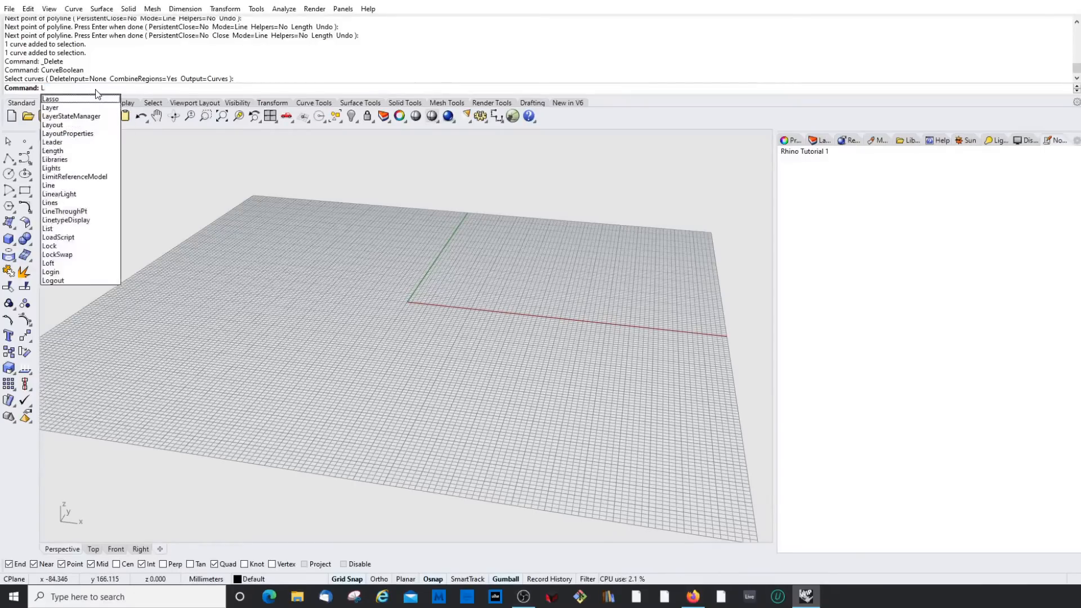
{"action": "type", "text": "L"}
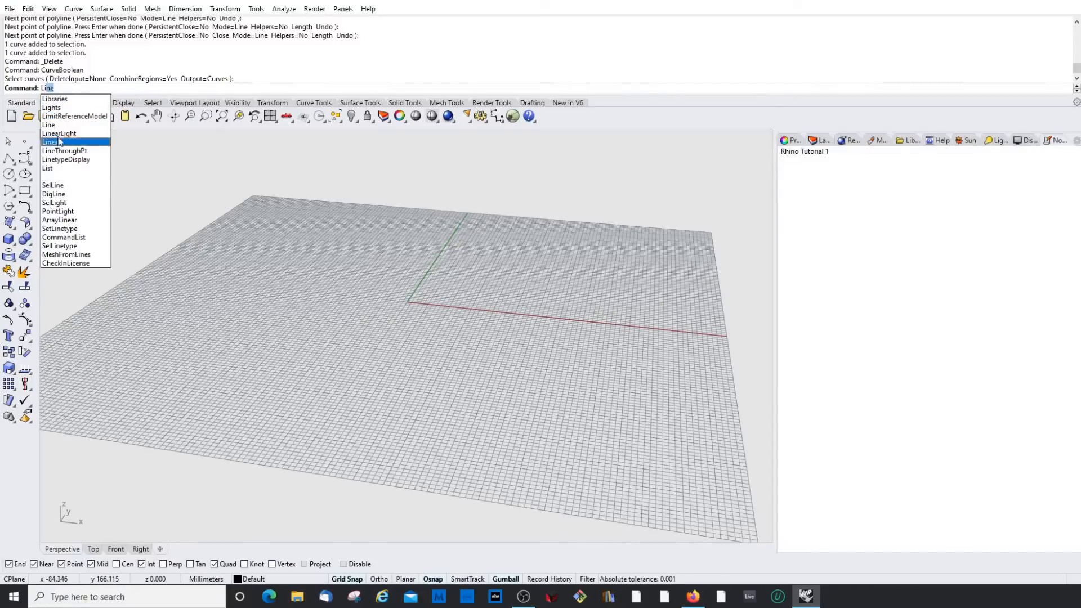
{"action": "left_click", "coordinate": [62, 108]}
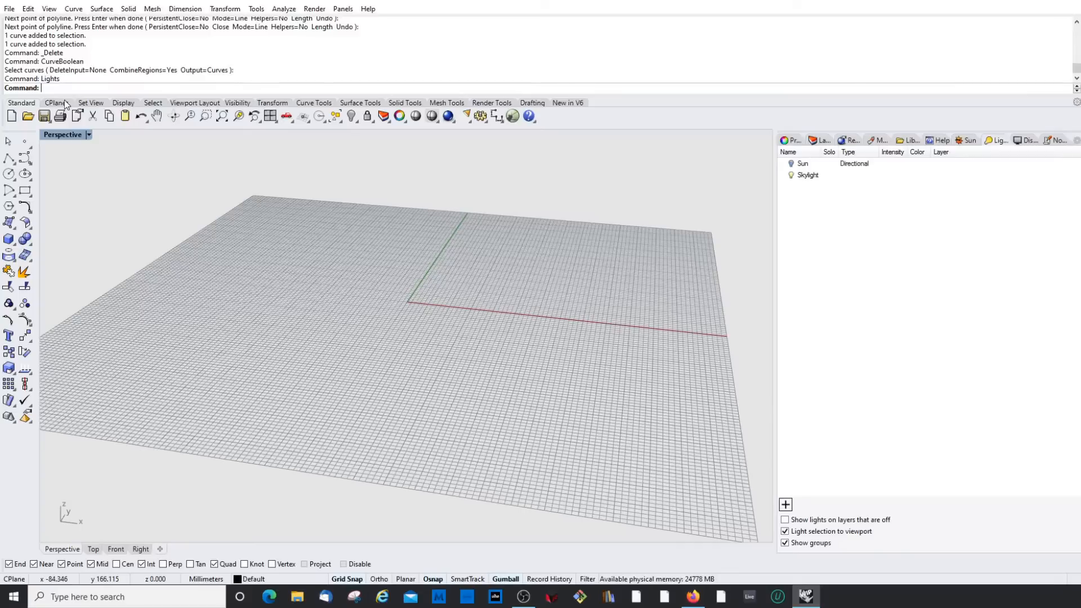
Step: Try running the Line command by name and cancel it before placing a start point
{"action": "type", "text": "Line"}
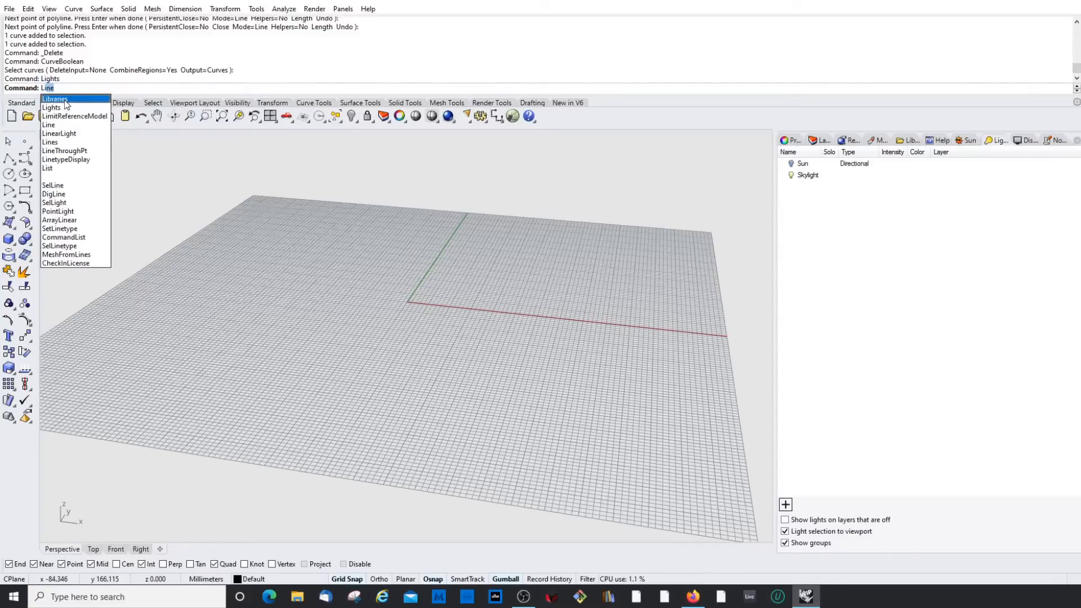
{"action": "key", "text": "Return"}
{"action": "type", "text": "L"}
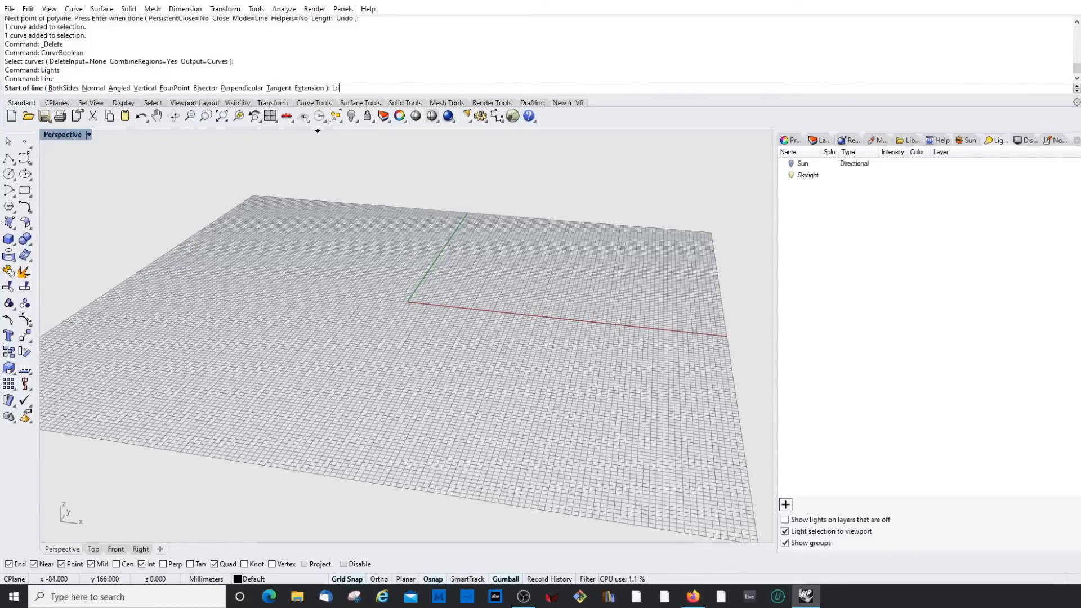
{"action": "key", "text": "Escape"}
Step: Run the Lights command by its full name, then run it again from the suggestions for "Li"
{"action": "type", "text": "Lights"}
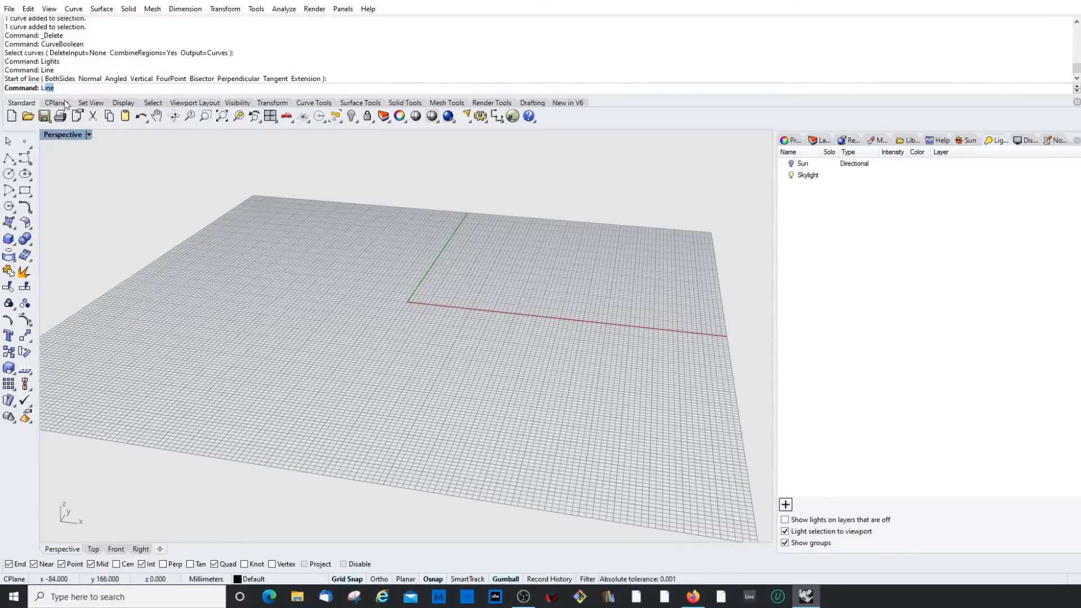
{"action": "key", "text": "Return"}
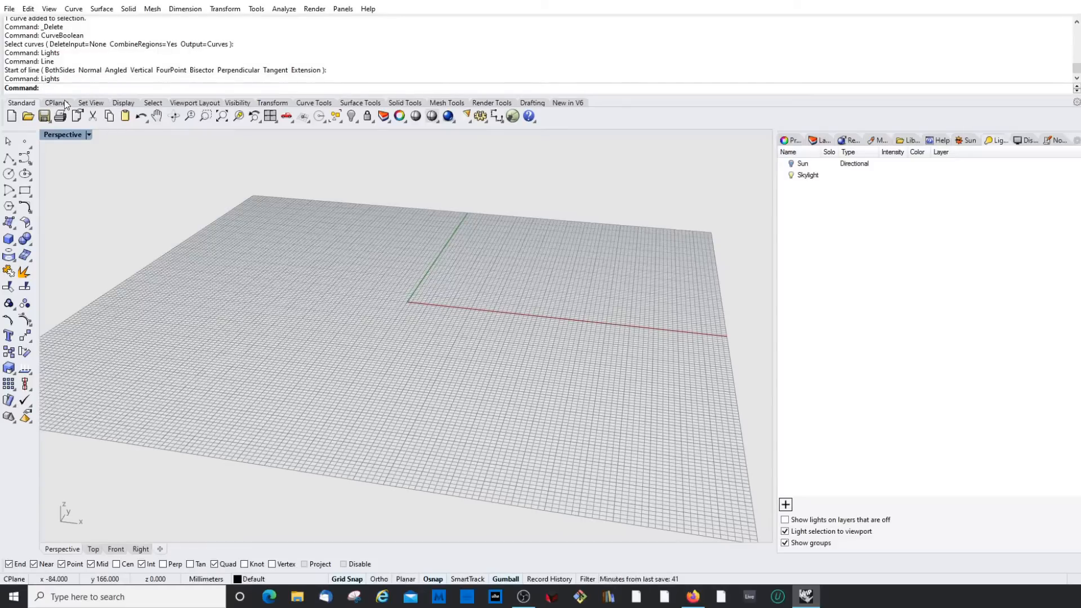
{"action": "type", "text": "Ligh"}
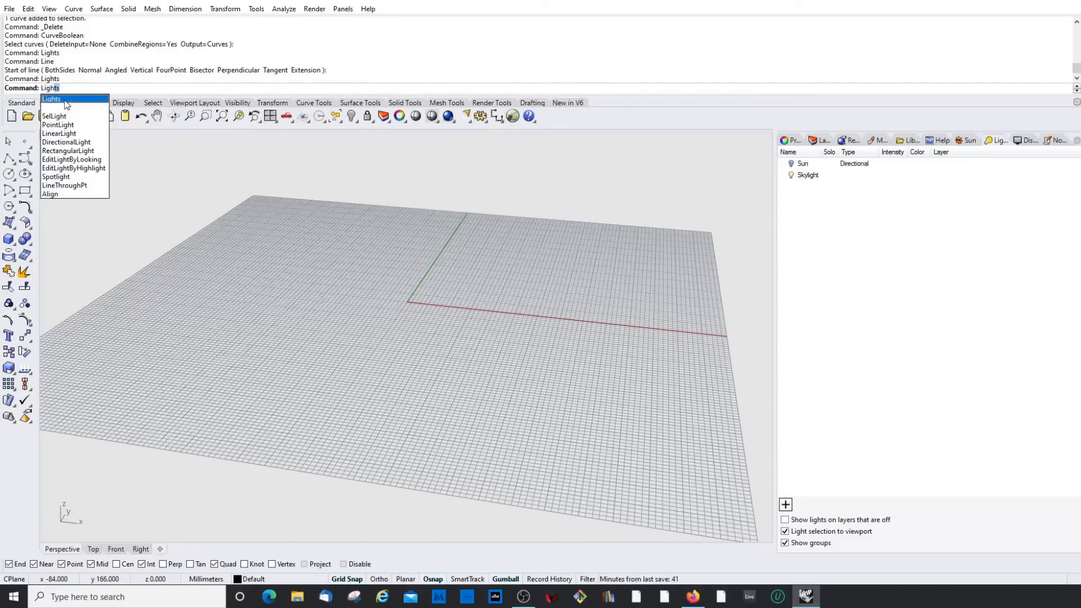
{"action": "key", "text": "BackSpace"}
{"action": "key", "text": "BackSpace"}
{"action": "key", "text": "BackSpace"}
{"action": "key", "text": "BackSpace"}
{"action": "type", "text": "i"}
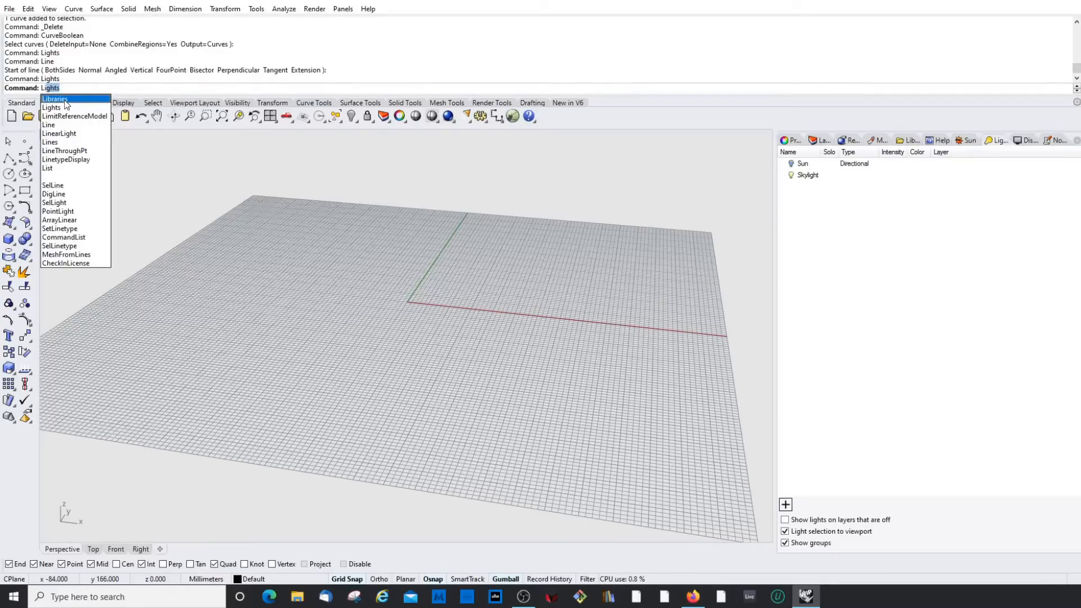
{"action": "left_click", "coordinate": [61, 106]}
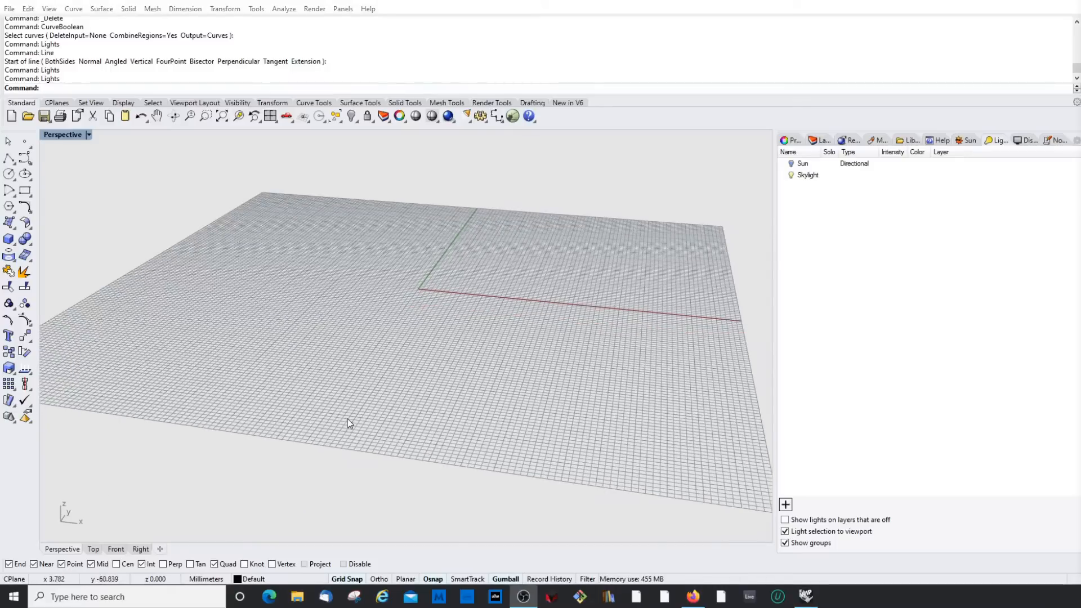
Step: Show the layers list, widen its panel and make Layer 01 the current layer
{"action": "left_click", "coordinate": [819, 141]}
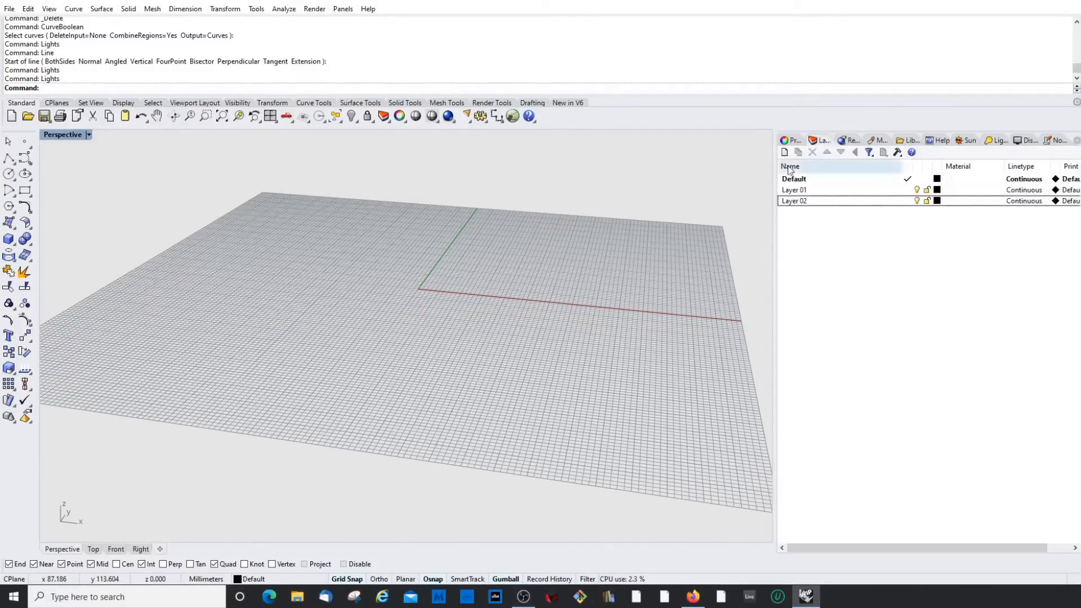
{"action": "left_click_drag", "start_coordinate": [775, 234], "coordinate": [847, 234]}
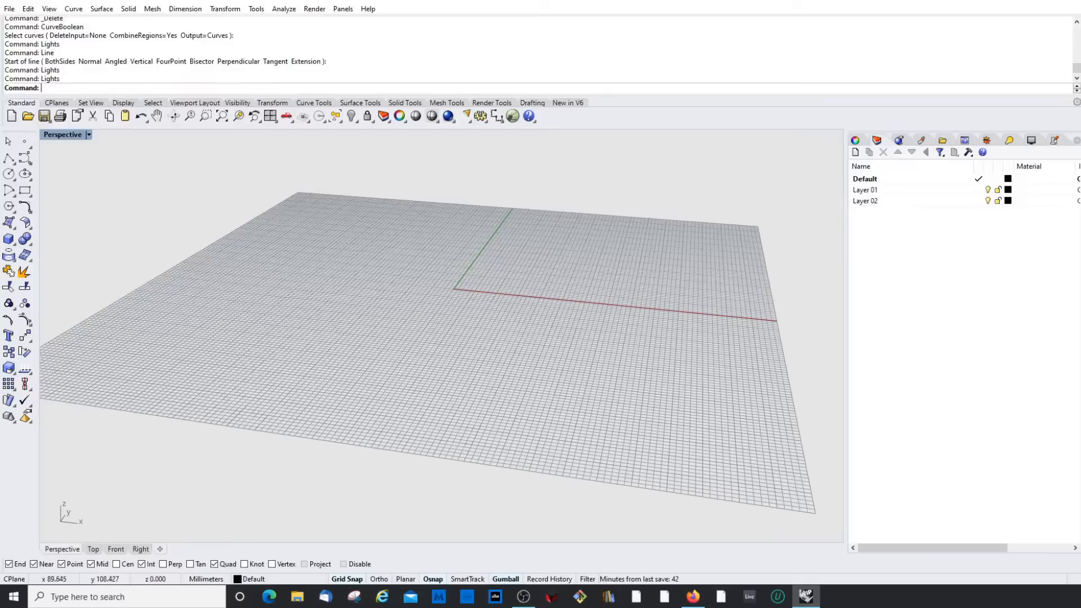
{"action": "left_click", "coordinate": [979, 192]}
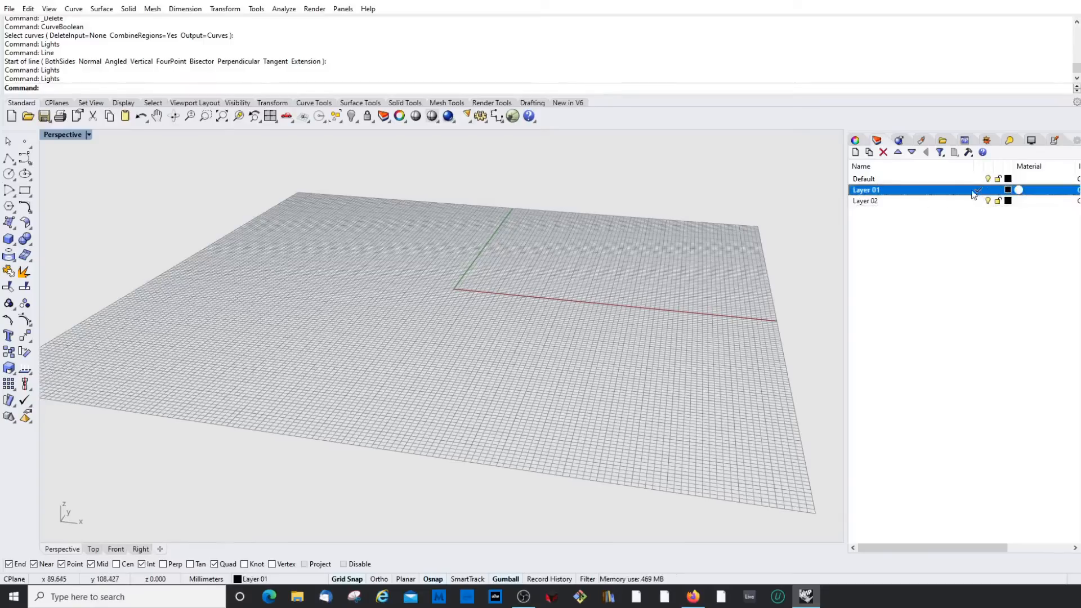
Step: Rename Layer 01 as Lines
{"action": "left_click", "coordinate": [865, 191]}
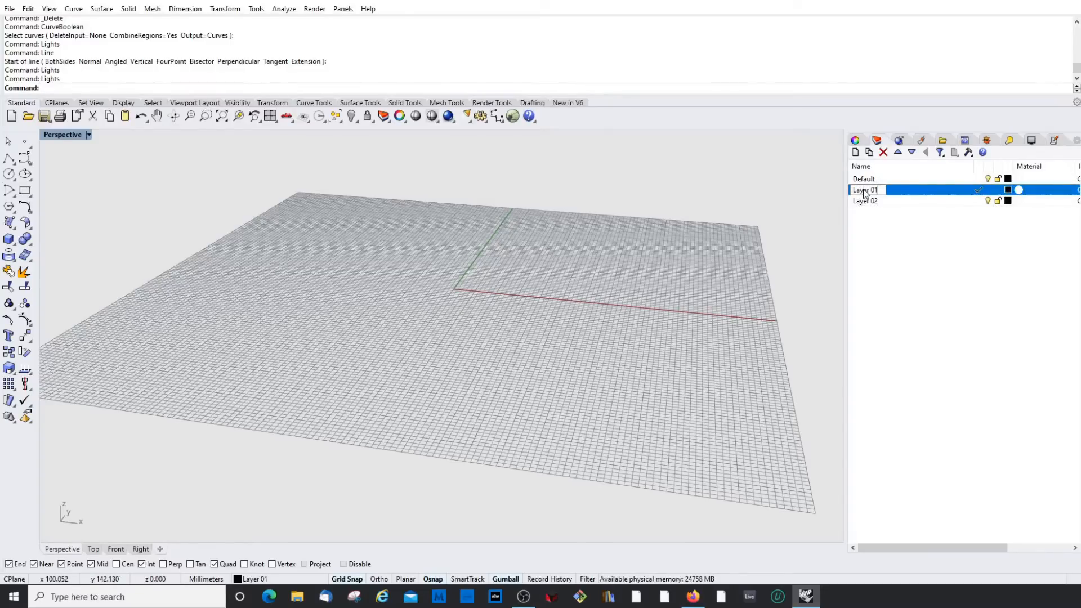
{"action": "key", "text": "BackSpace"}
{"action": "key", "text": "BackSpace"}
{"action": "key", "text": "BackSpace"}
{"action": "key", "text": "BackSpace"}
{"action": "key", "text": "BackSpace"}
{"action": "key", "text": "BackSpace"}
{"action": "key", "text": "BackSpace"}
{"action": "type", "text": "ines"}
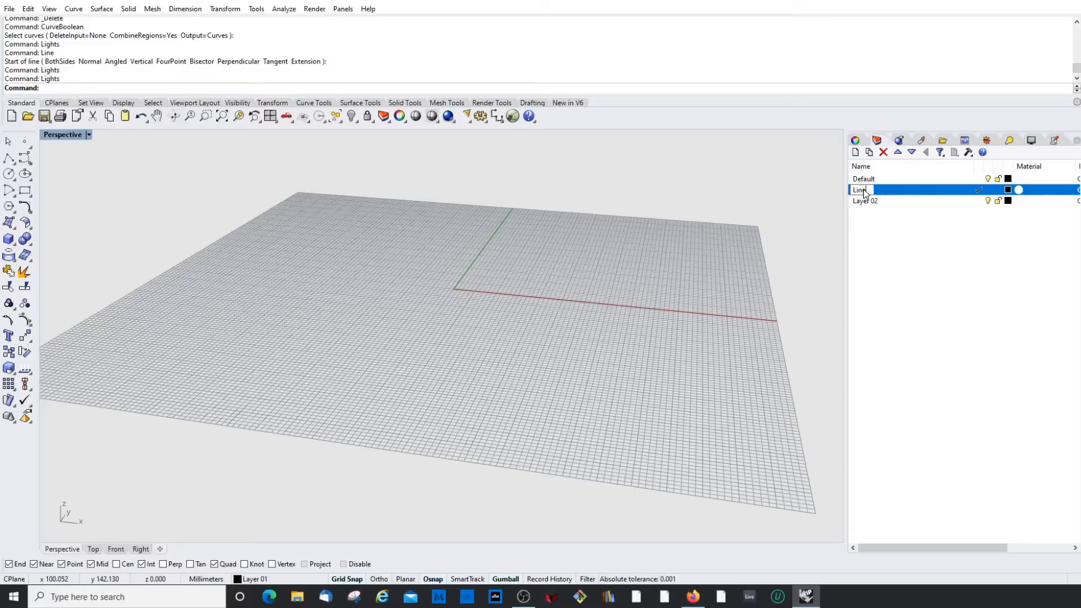
{"action": "key", "text": "Return"}
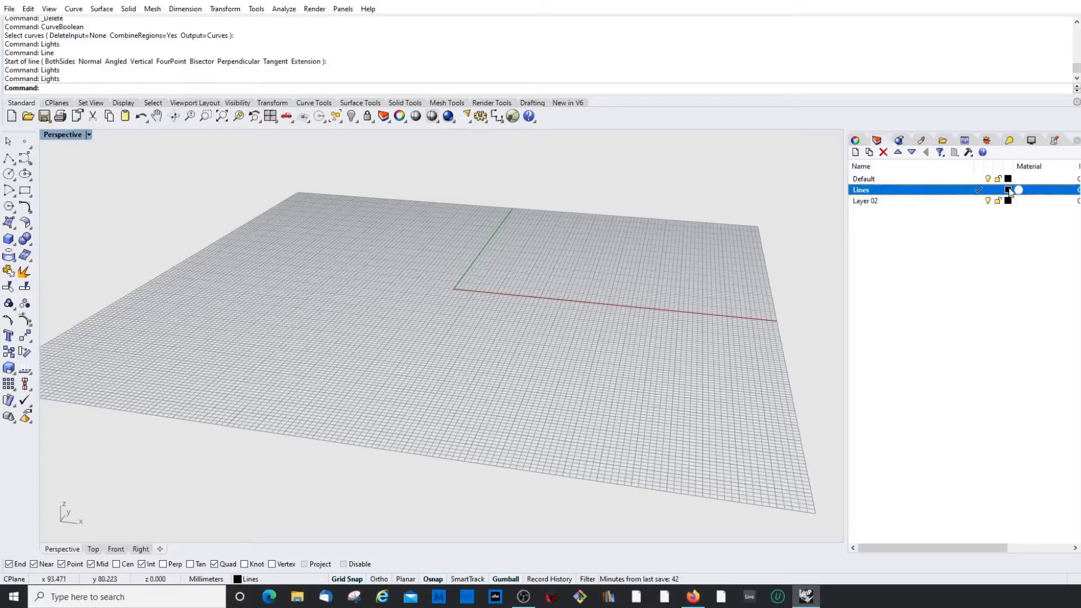
Step: Set the colour of the Lines layer to Red
{"action": "left_click", "coordinate": [1008, 189]}
{"action": "left_click", "coordinate": [574, 216]}
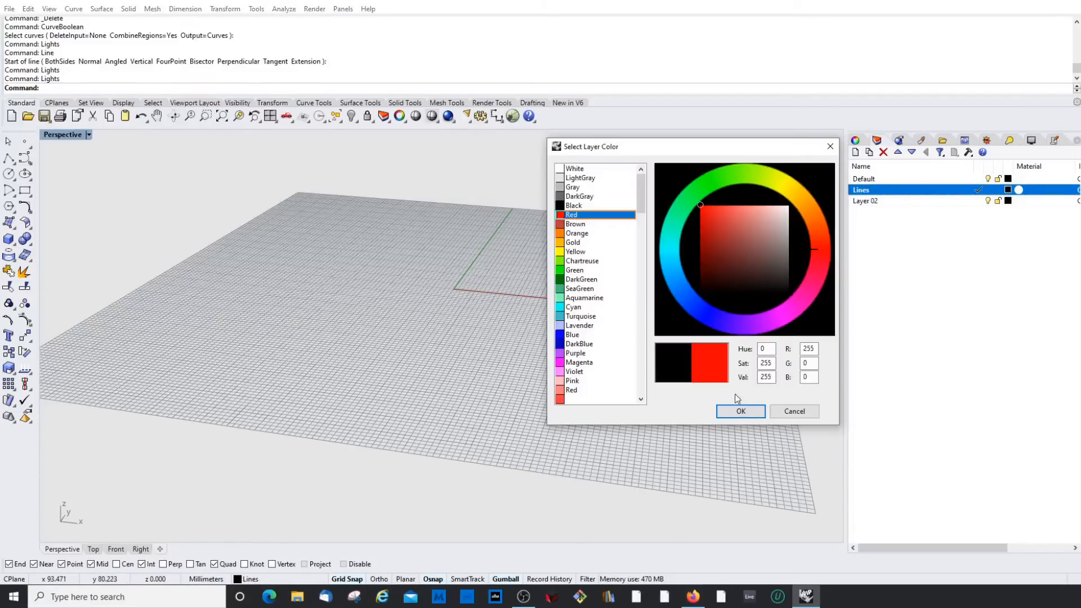
{"action": "left_click", "coordinate": [741, 412]}
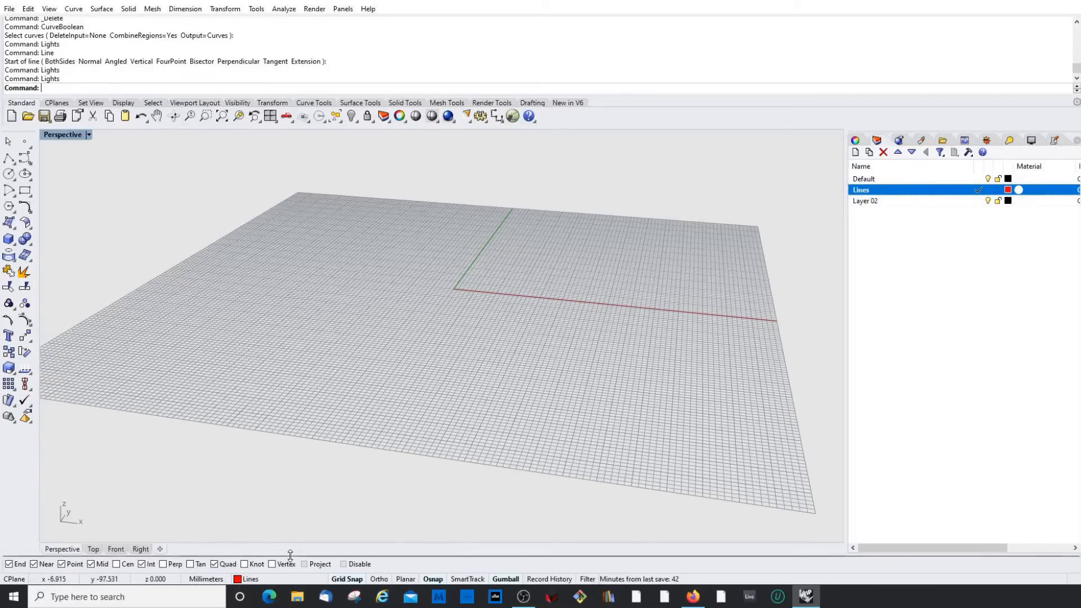
Step: Change the document's model units to Meters and decline scaling the model
{"action": "left_click", "coordinate": [206, 580]}
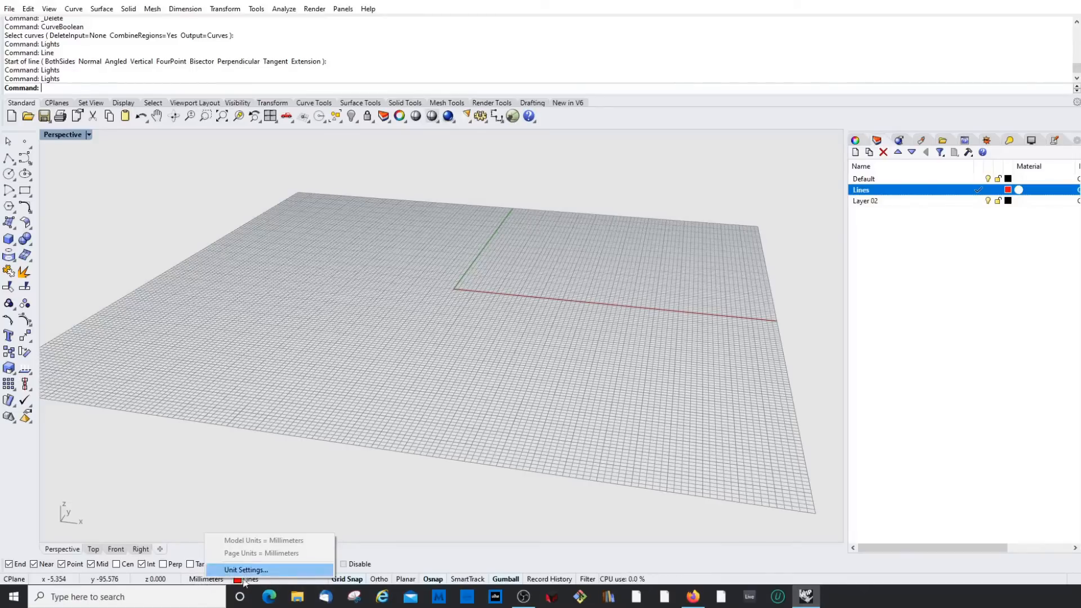
{"action": "left_click", "coordinate": [201, 581]}
{"action": "left_click", "coordinate": [204, 582]}
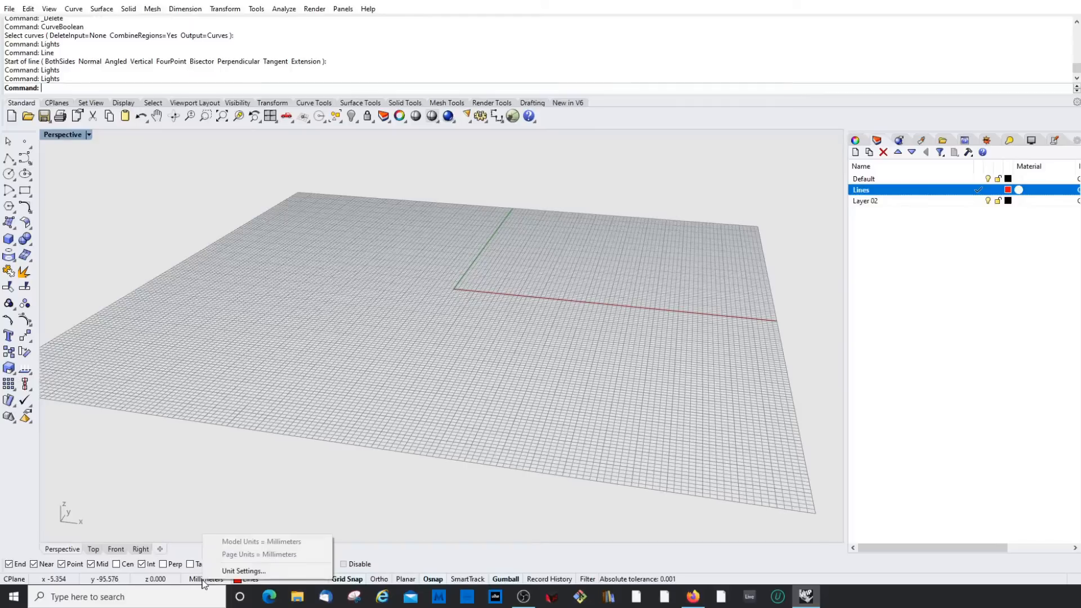
{"action": "left_click", "coordinate": [260, 572]}
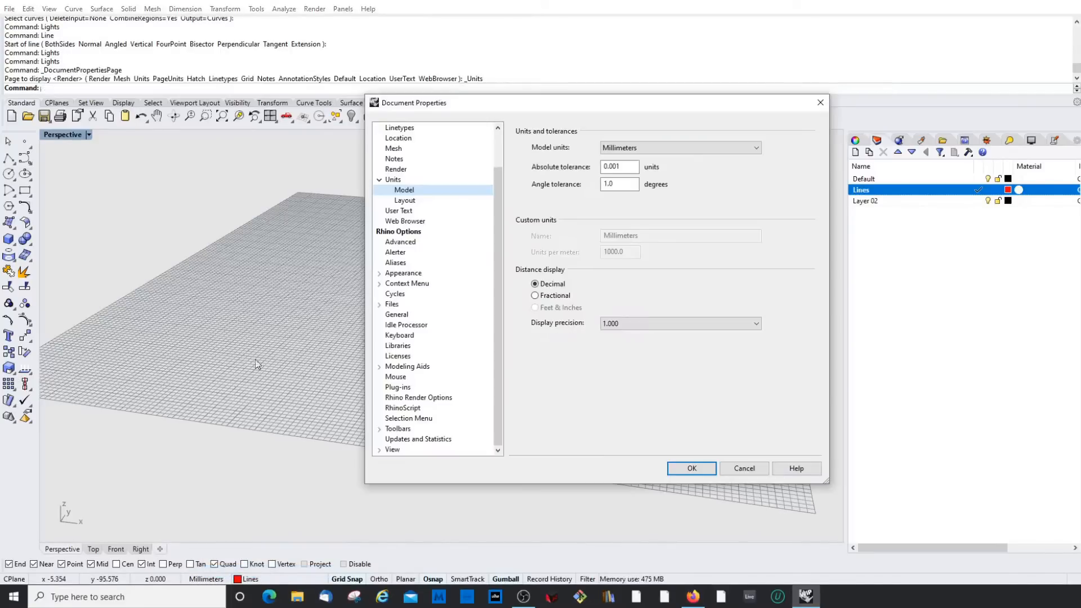
{"action": "left_click_drag", "start_coordinate": [482, 106], "coordinate": [377, 162]}
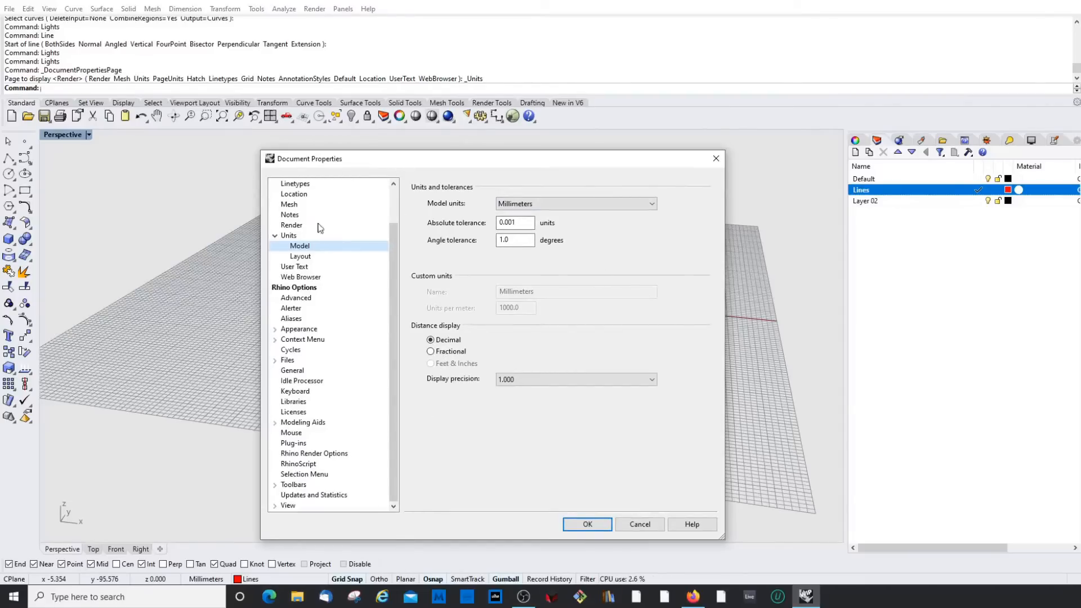
{"action": "left_click", "coordinate": [287, 237]}
{"action": "scroll", "coordinate": [277, 263], "scroll_direction": "up", "scroll_amount": 1}
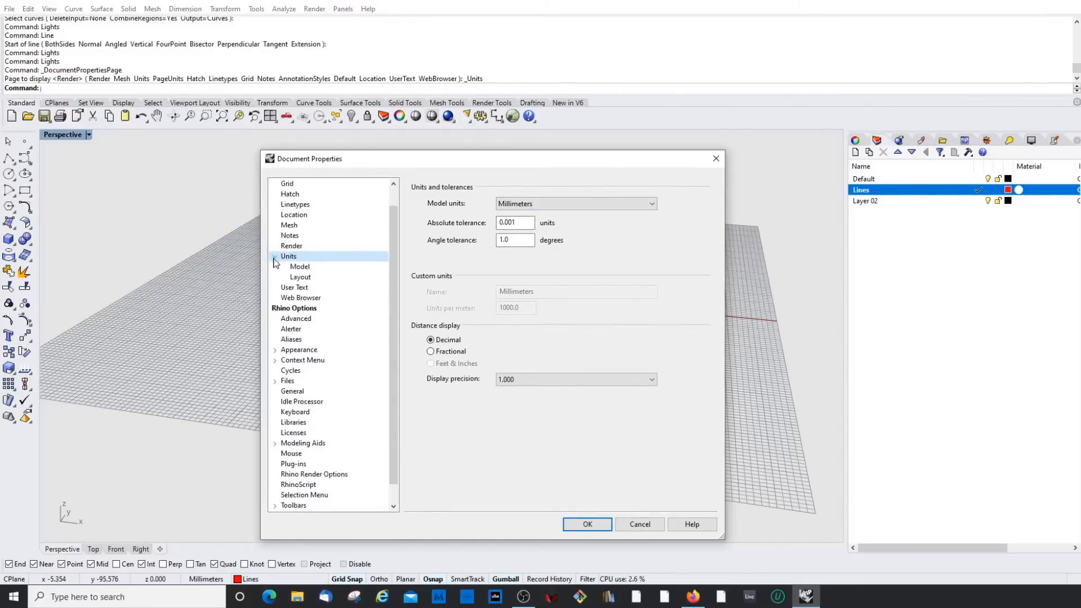
{"action": "left_click", "coordinate": [652, 204]}
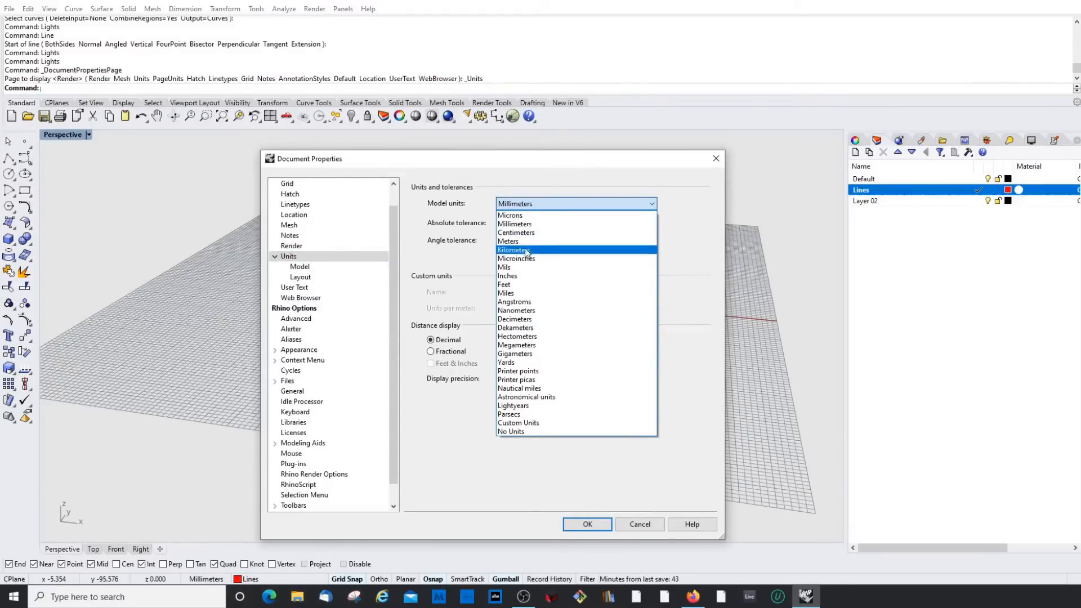
{"action": "left_click", "coordinate": [523, 241]}
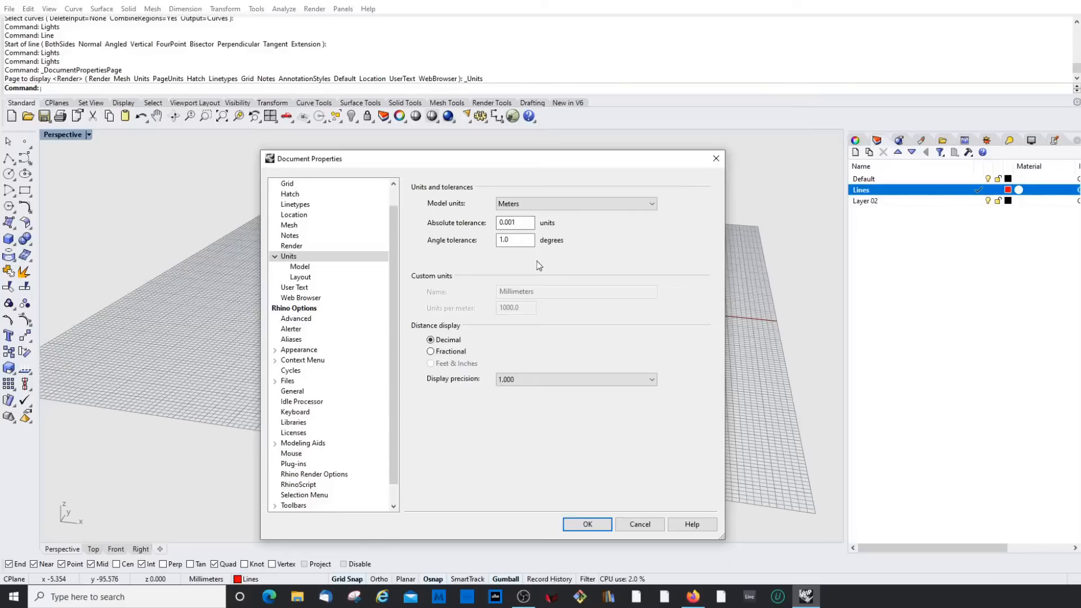
{"action": "left_click", "coordinate": [589, 525]}
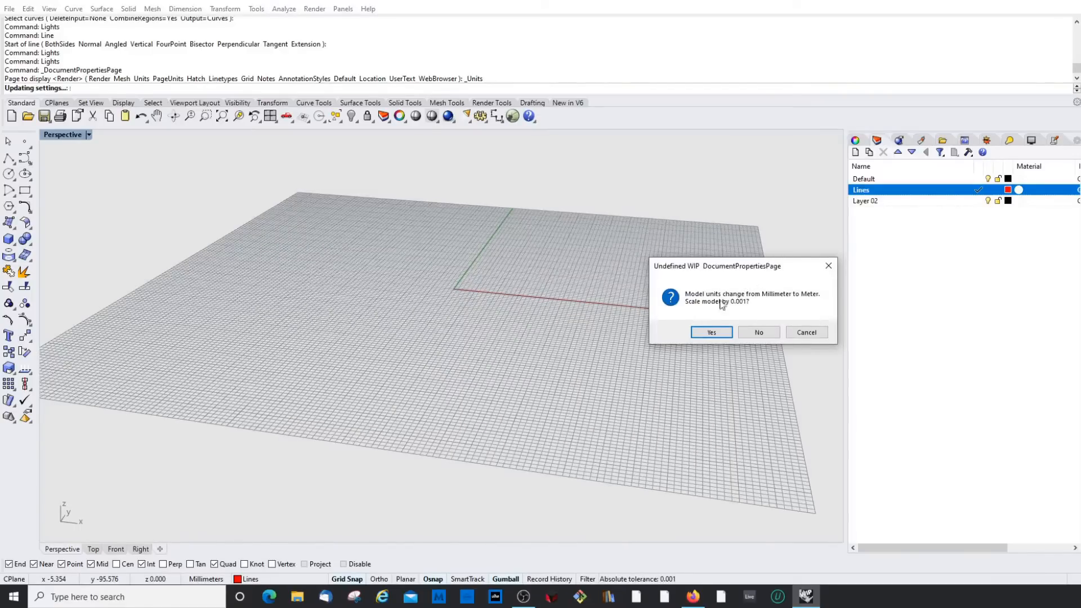
{"action": "left_click", "coordinate": [749, 334]}
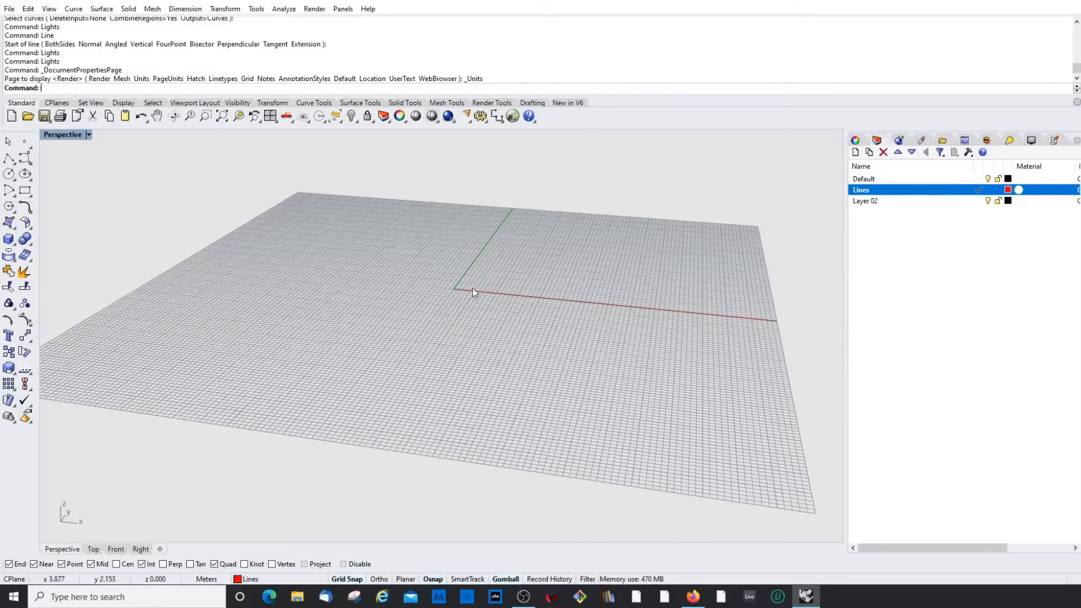
Step: Draw a single-segment polyline 1 m long from the origin along the X axis
{"action": "left_click", "coordinate": [9, 159]}
{"action": "scroll", "coordinate": [530, 311], "scroll_direction": "up", "scroll_amount": 5}
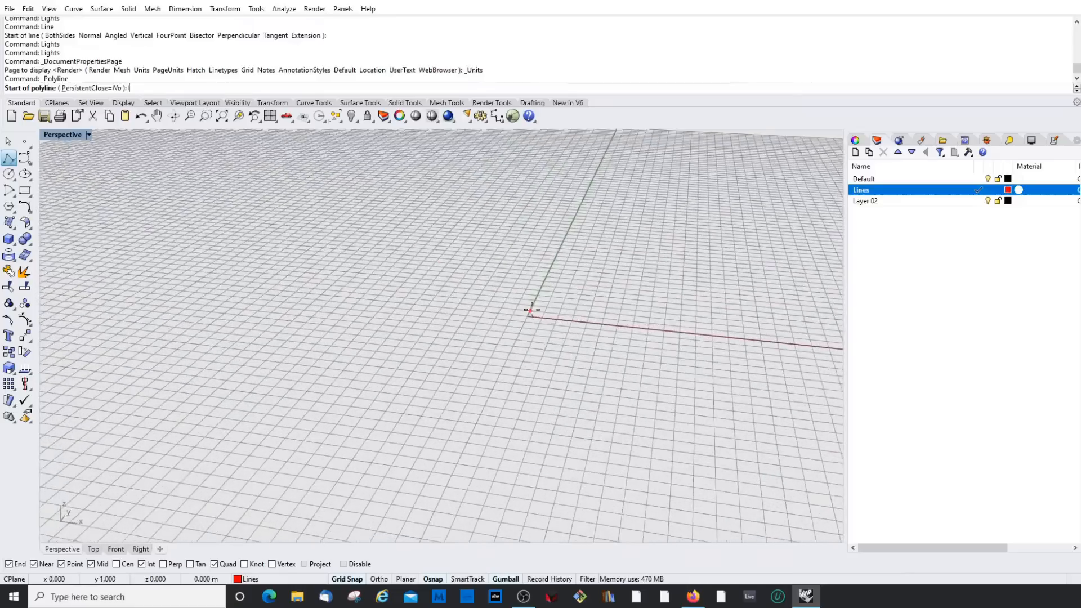
{"action": "left_click", "coordinate": [524, 317]}
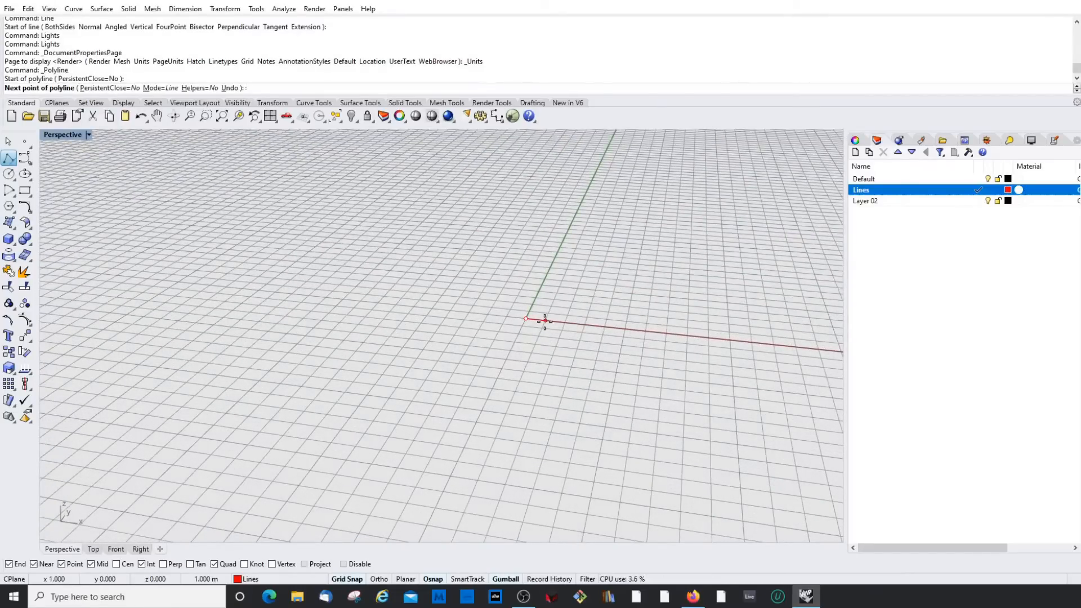
{"action": "left_click", "coordinate": [545, 320]}
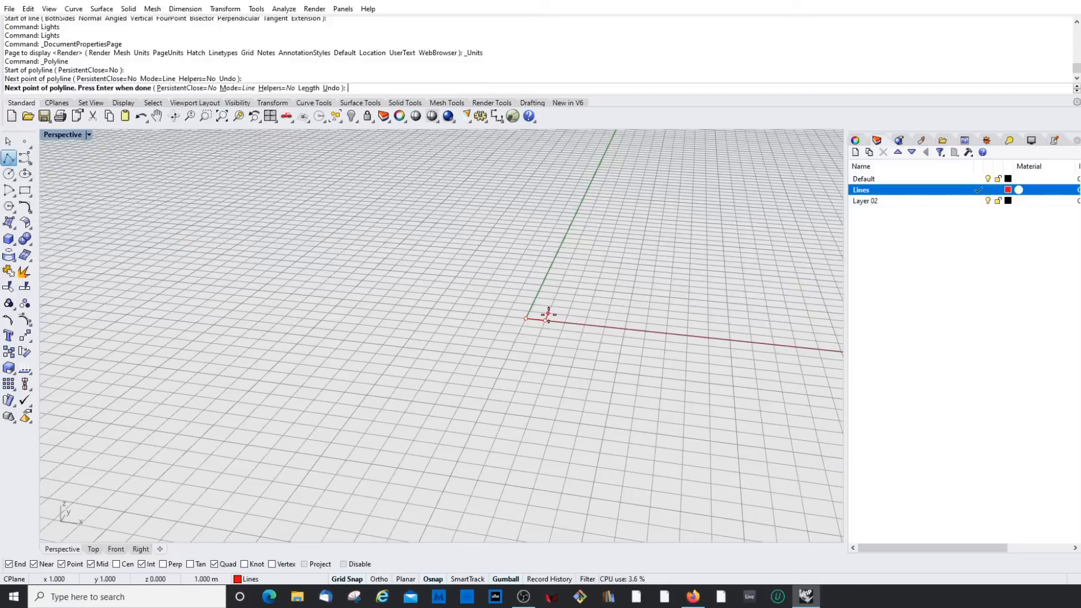
{"action": "key", "text": "Return"}
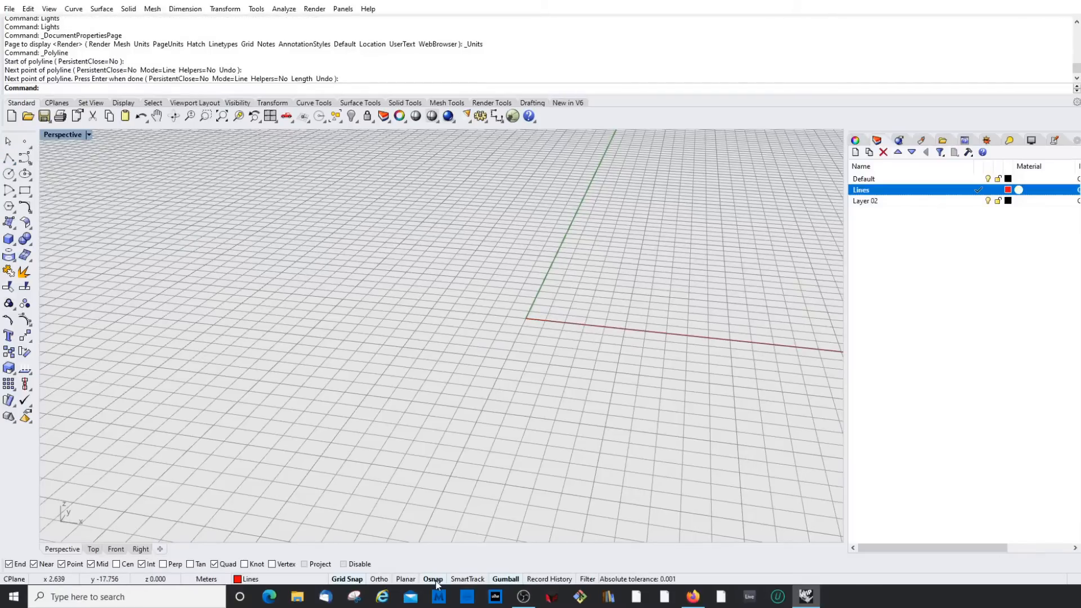
Step: Toggle Grid Snap and the object snaps off and back on
{"action": "left_click", "coordinate": [348, 580]}
{"action": "left_click", "coordinate": [435, 580]}
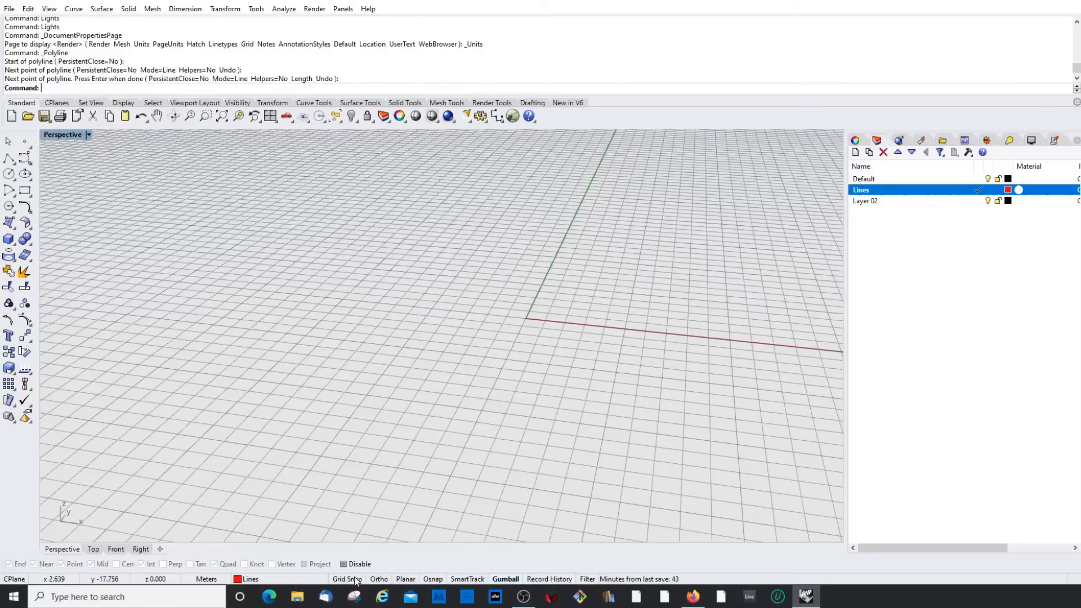
{"action": "left_click", "coordinate": [344, 565]}
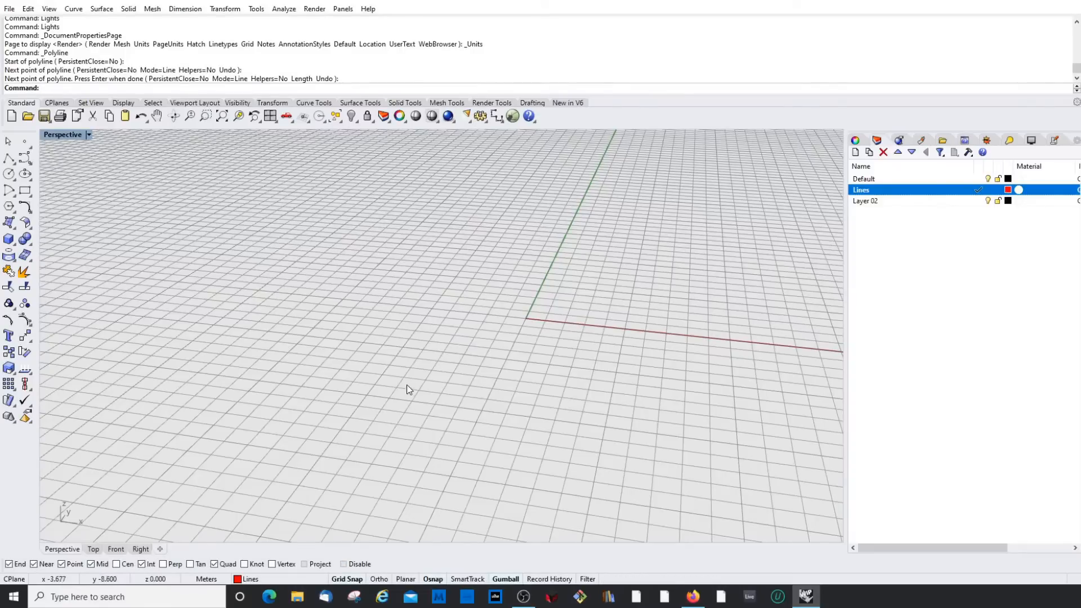
Step: Set the Perspective viewport to the Top view from the viewport's own view options
{"action": "scroll", "coordinate": [536, 309], "scroll_direction": "down", "scroll_amount": 5}
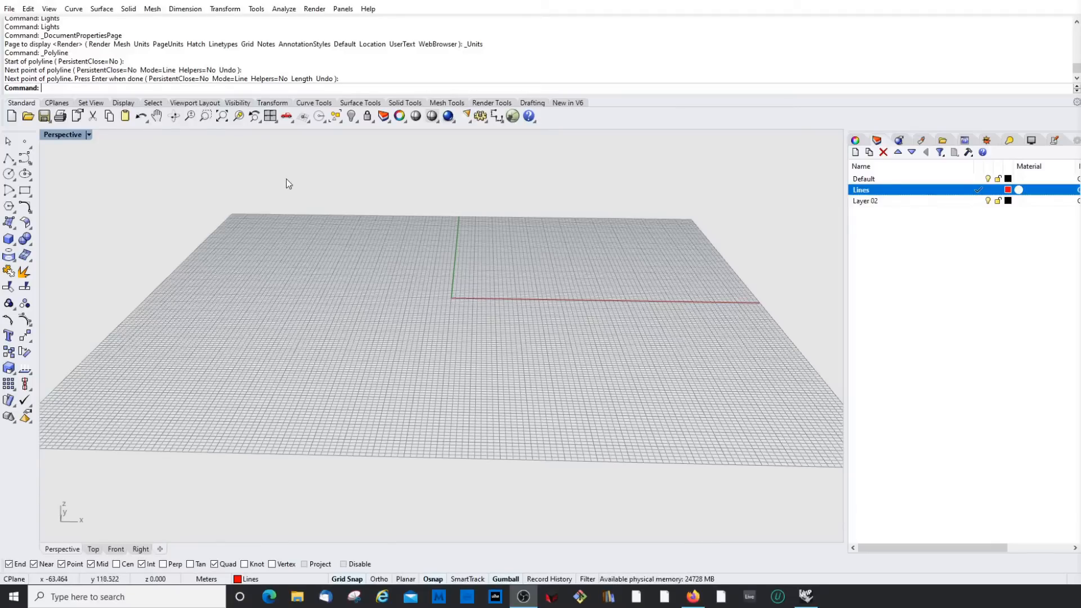
{"action": "left_click", "coordinate": [60, 136]}
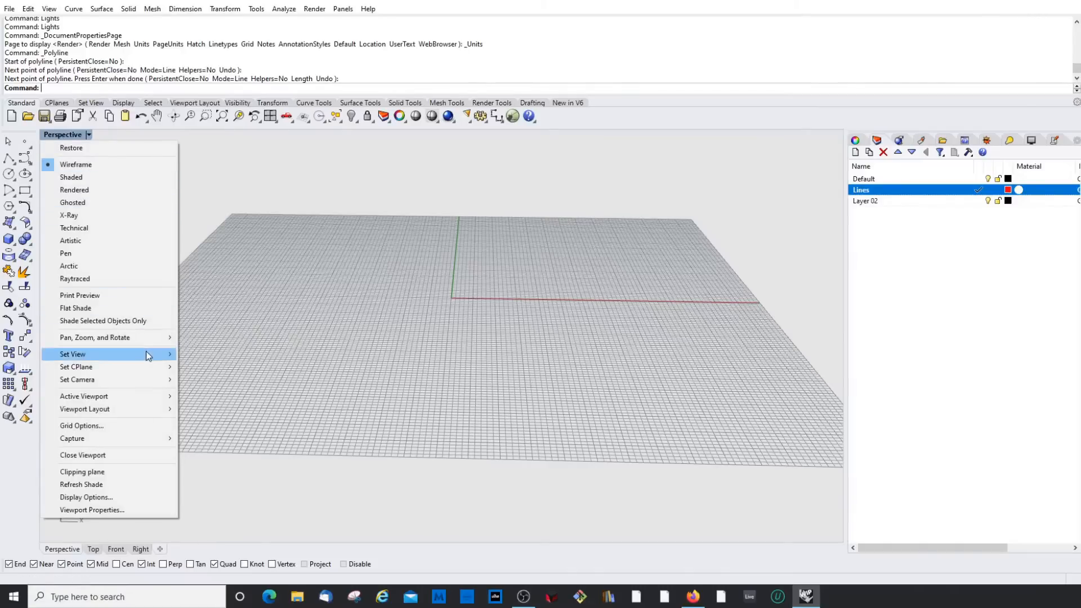
{"action": "mouse_move", "coordinate": [149, 355]}
{"action": "left_click", "coordinate": [235, 367]}
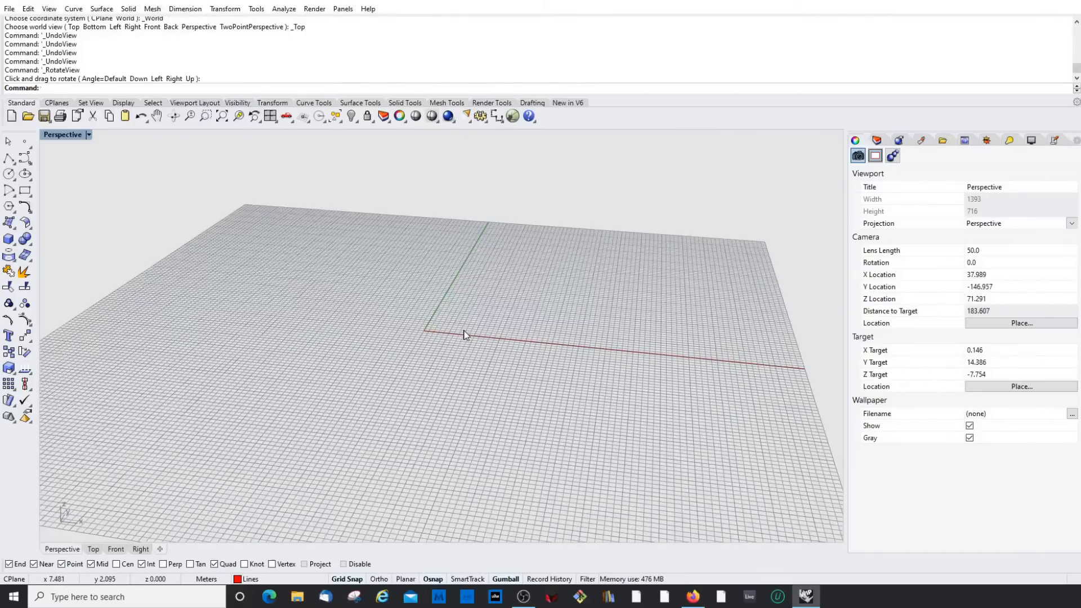
Step: Run the Top command by name to switch the viewport to the Top view
{"action": "key", "text": "Delete"}
{"action": "type", "text": "T"}
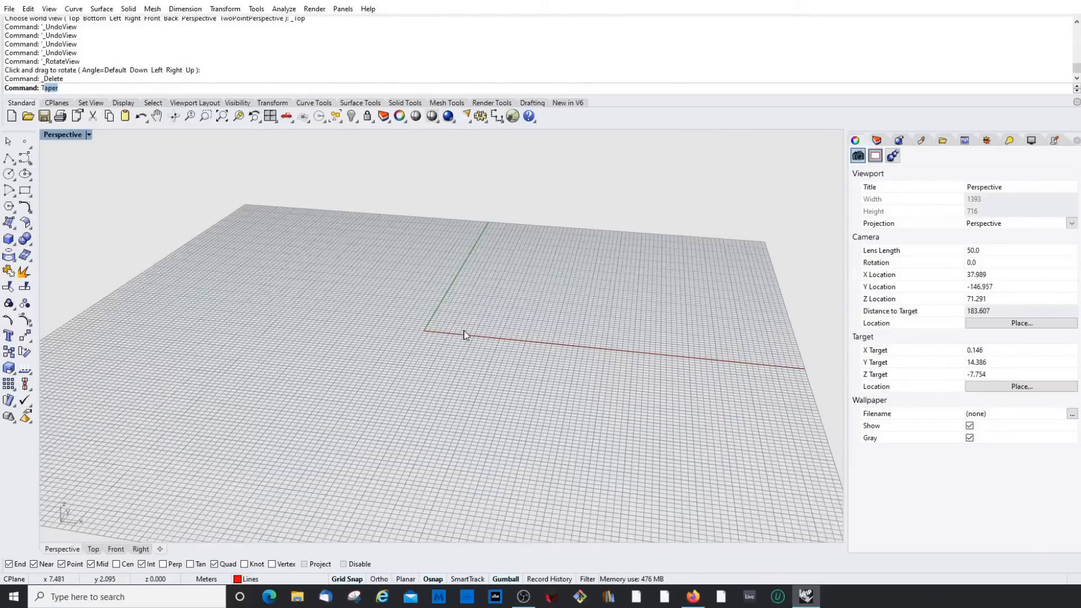
{"action": "key", "text": "BackSpace"}
{"action": "type", "text": "Top"}
{"action": "key", "text": "Return"}
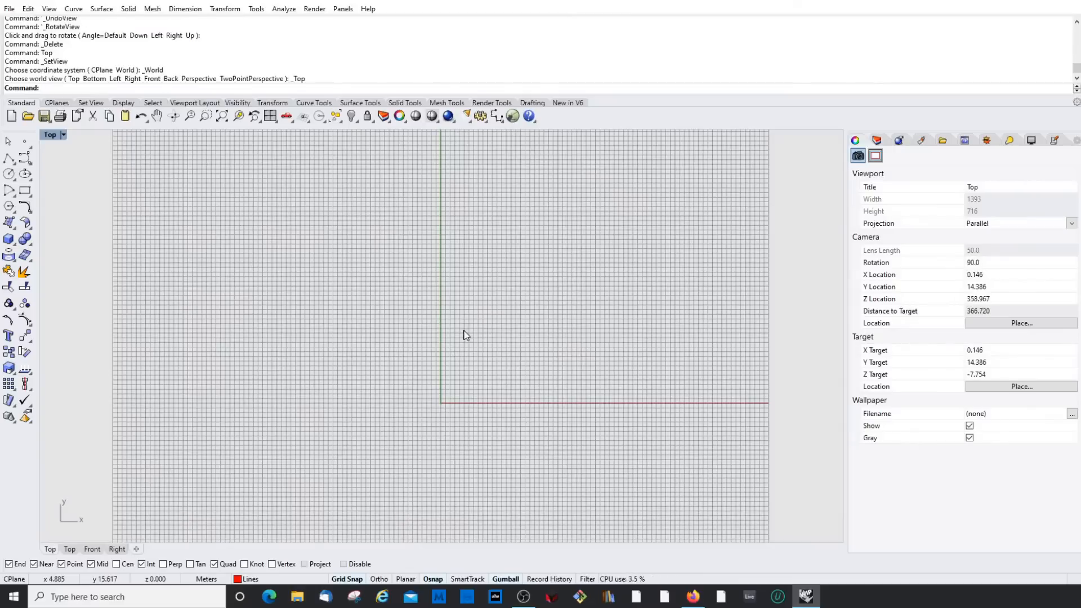
{"action": "scroll", "coordinate": [465, 324], "scroll_direction": "down", "scroll_amount": 3}
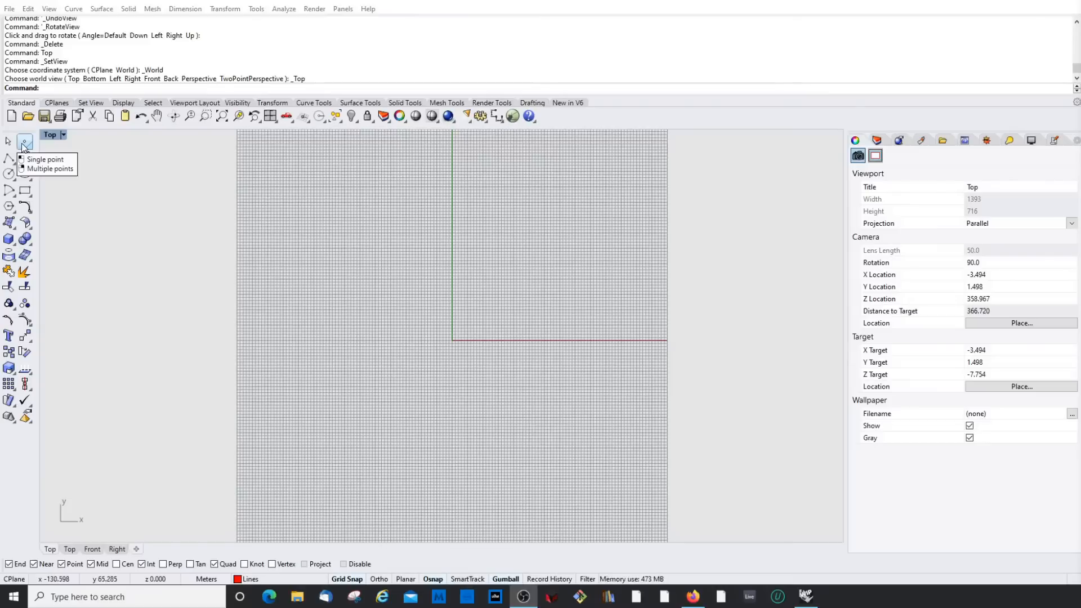
Step: Place a single point in the quadrant with positive X and positive Y
{"action": "left_click", "coordinate": [24, 143]}
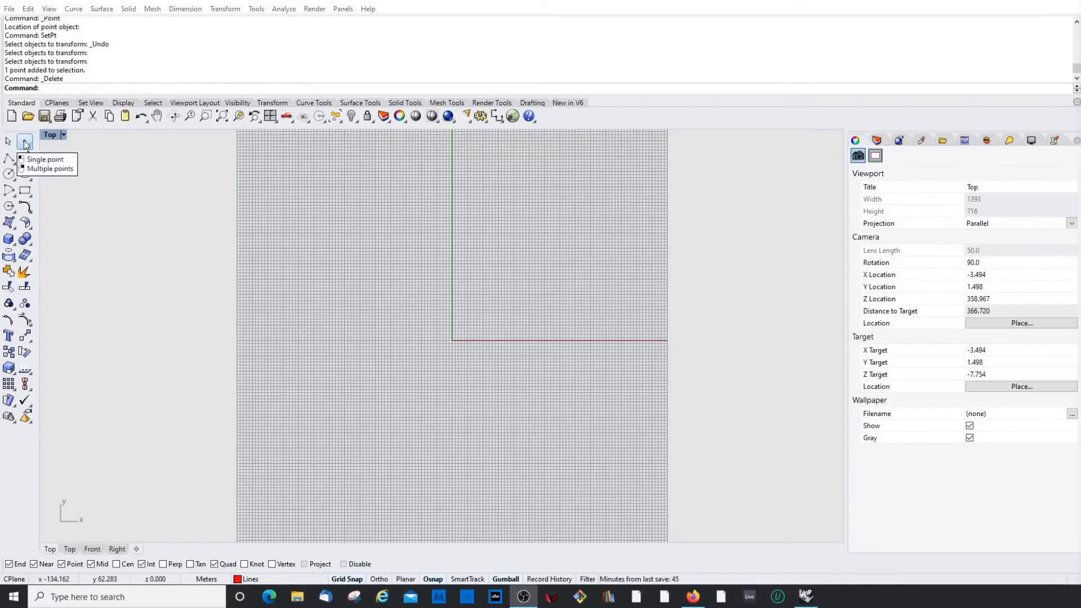
{"action": "left_click", "coordinate": [26, 144]}
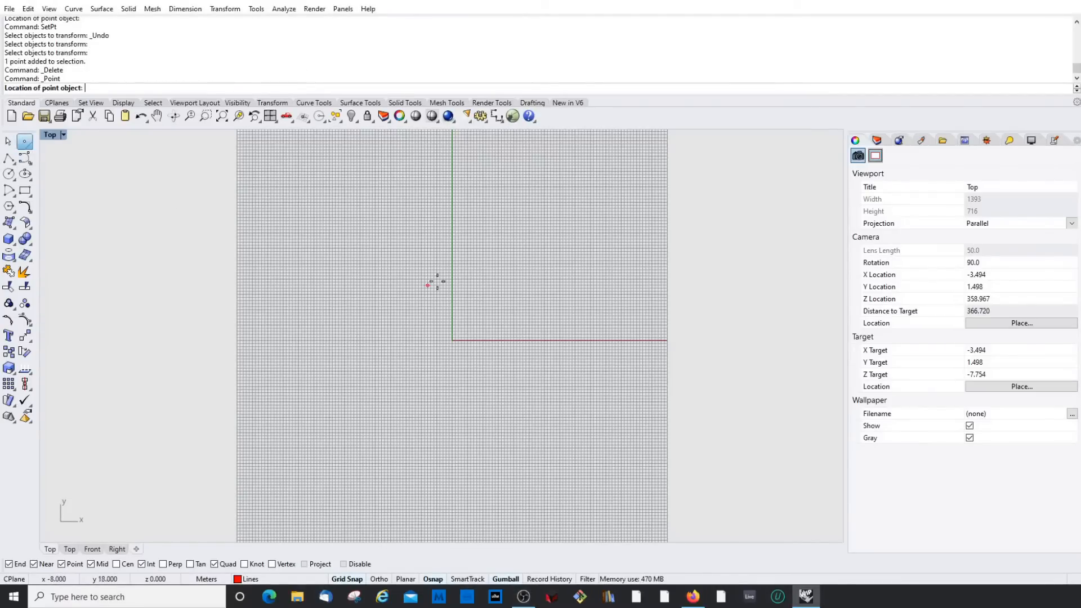
{"action": "left_click", "coordinate": [529, 270]}
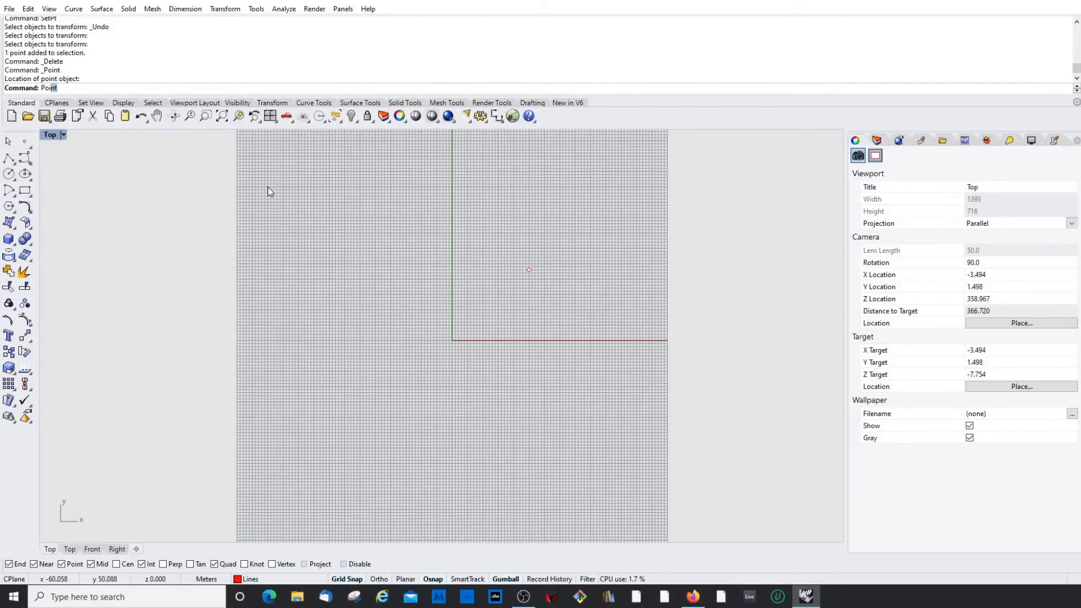
Step: Place six more points scattered across all four quadrants around the origin, repeating the Point command for each
{"action": "key", "text": "Return"}
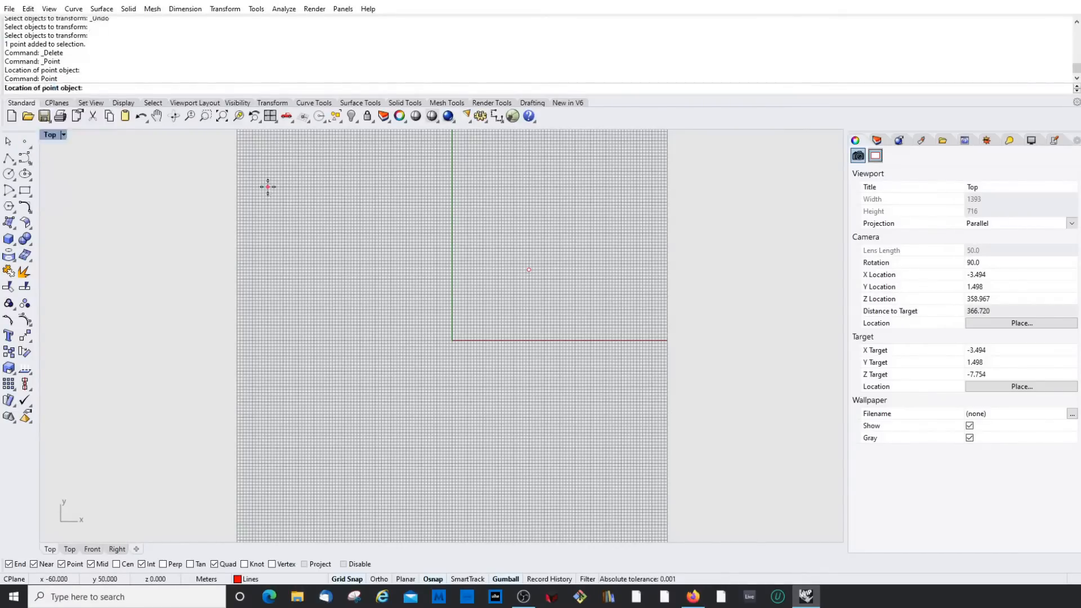
{"action": "left_click", "coordinate": [367, 269]}
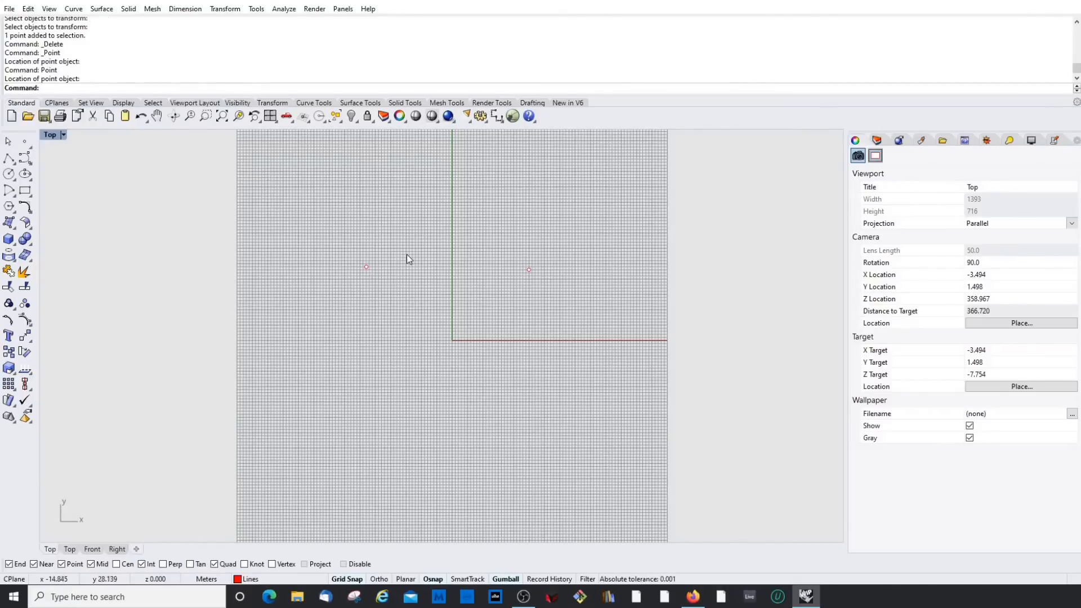
{"action": "key", "text": "Return"}
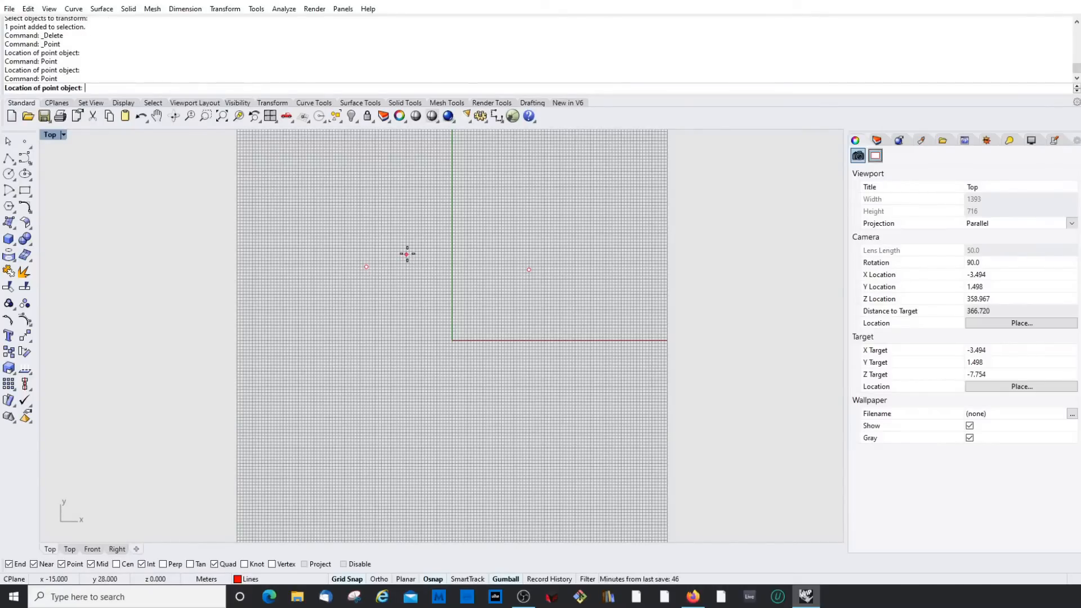
{"action": "left_click", "coordinate": [411, 222]}
{"action": "key", "text": "Return"}
{"action": "left_click", "coordinate": [483, 319]}
{"action": "key", "text": "Return"}
{"action": "left_click", "coordinate": [370, 346]}
{"action": "key", "text": "Return"}
{"action": "left_click", "coordinate": [501, 414]}
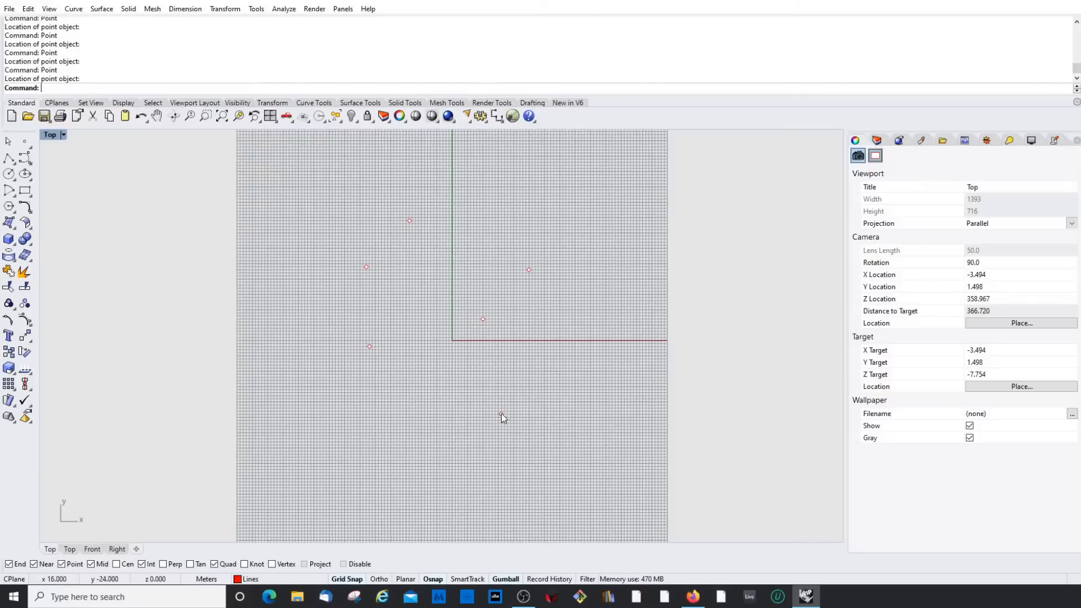
{"action": "key", "text": "Return"}
{"action": "left_click", "coordinate": [435, 377]}
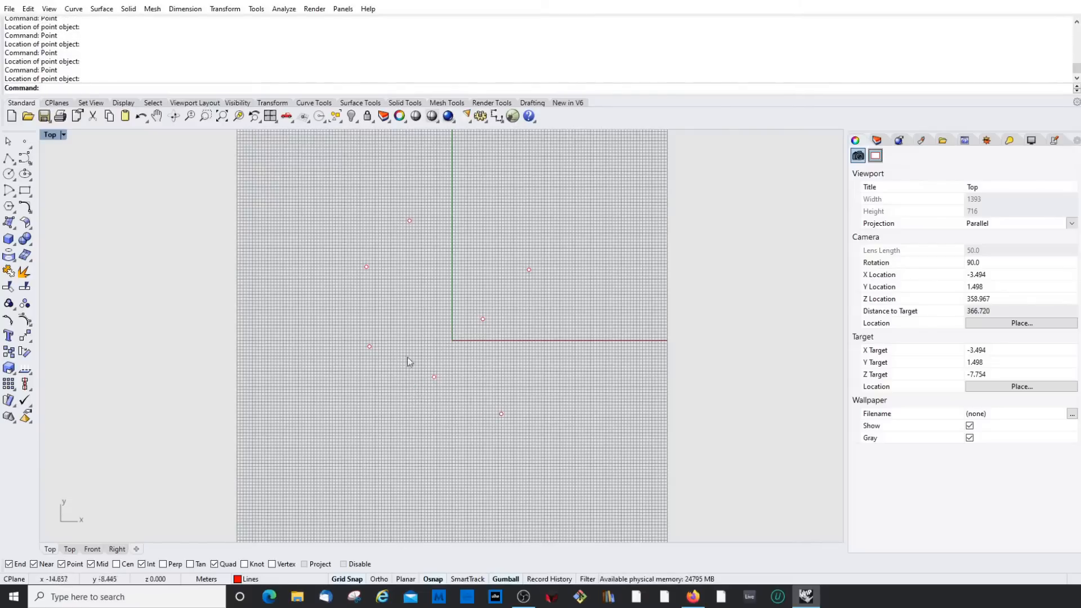
Step: Window-select all seven points several times and clear the selection
{"action": "left_click_drag", "start_coordinate": [316, 192], "coordinate": [652, 494]}
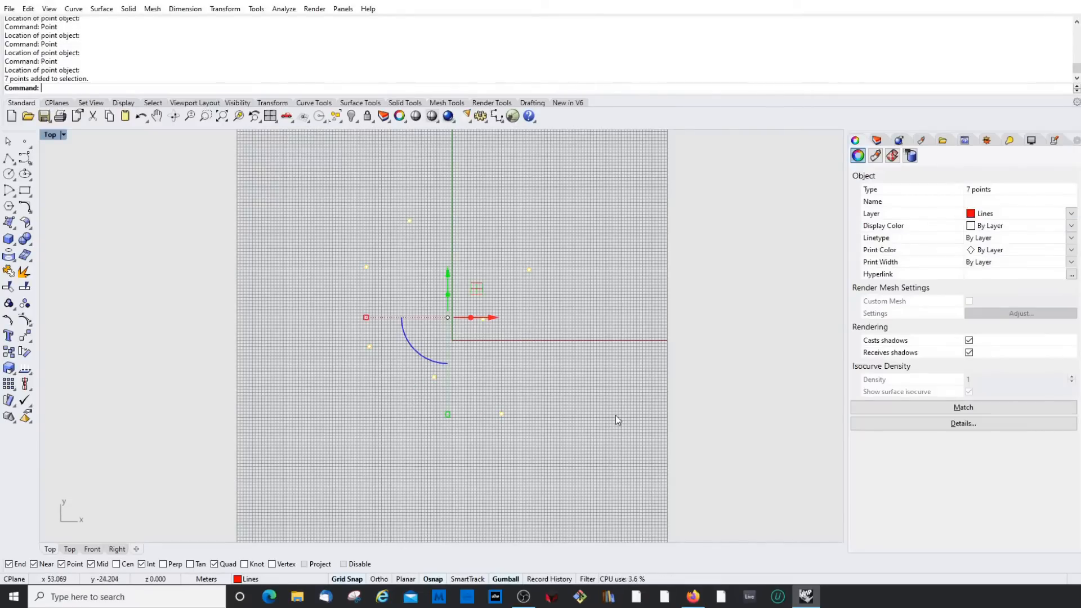
{"action": "key", "text": "Escape"}
{"action": "scroll", "coordinate": [592, 396], "scroll_direction": "up", "scroll_amount": 2}
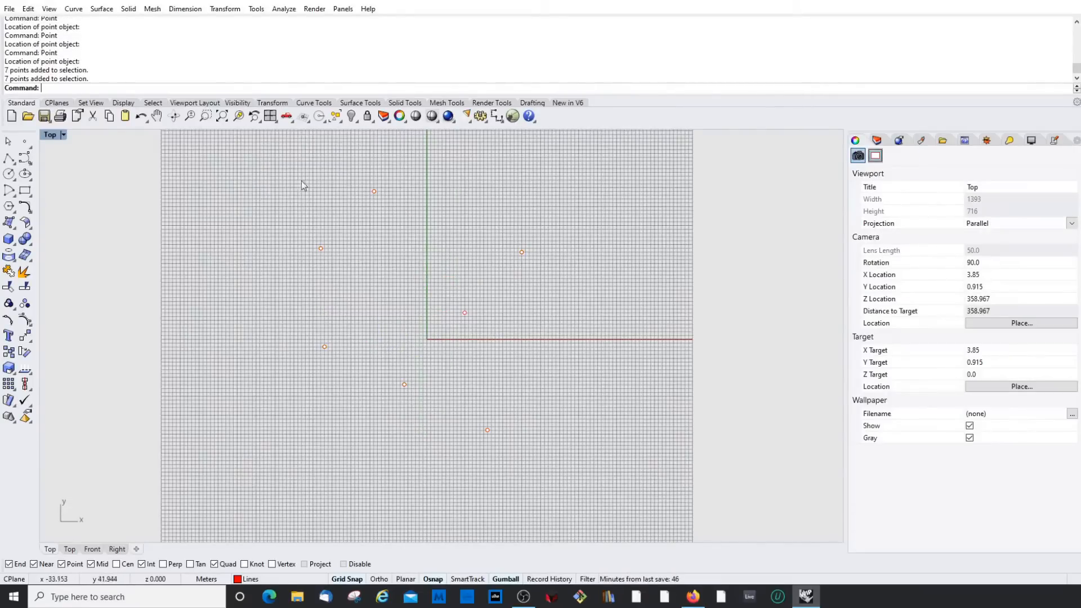
{"action": "left_click_drag", "start_coordinate": [251, 161], "coordinate": [641, 490]}
{"action": "left_click_drag", "start_coordinate": [255, 164], "coordinate": [580, 523]}
{"action": "left_click_drag", "start_coordinate": [259, 174], "coordinate": [658, 497]}
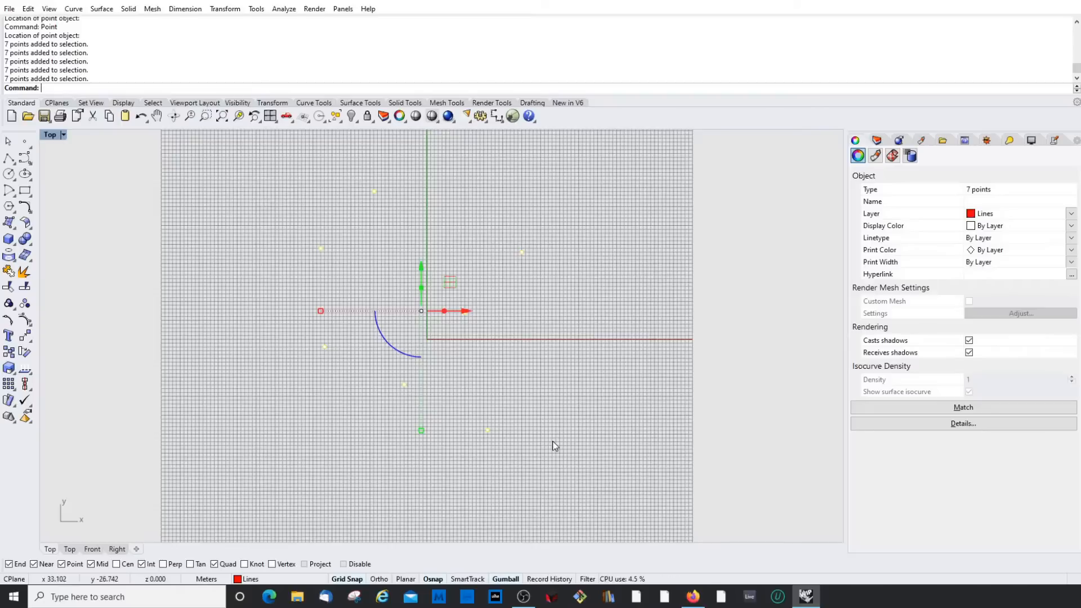
{"action": "scroll", "coordinate": [468, 433], "scroll_direction": "down", "scroll_amount": 3}
{"action": "scroll", "coordinate": [437, 362], "scroll_direction": "up", "scroll_amount": 2}
{"action": "left_click", "coordinate": [486, 240]}
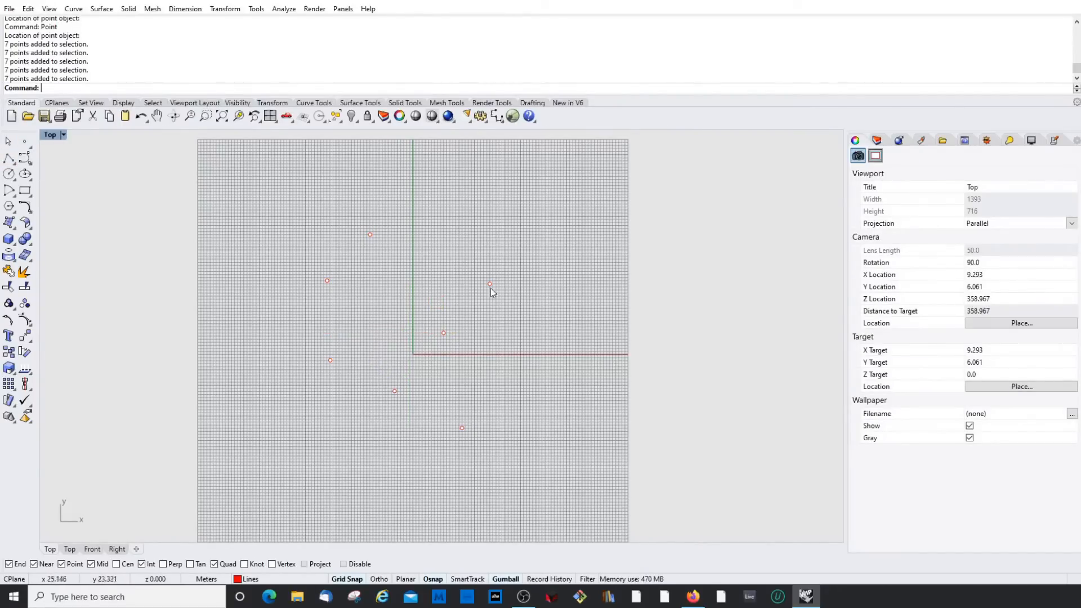
Step: Add one more point in the positive X and Y quadrant and delete all the points together
{"action": "key", "text": "Return"}
{"action": "left_click", "coordinate": [518, 213]}
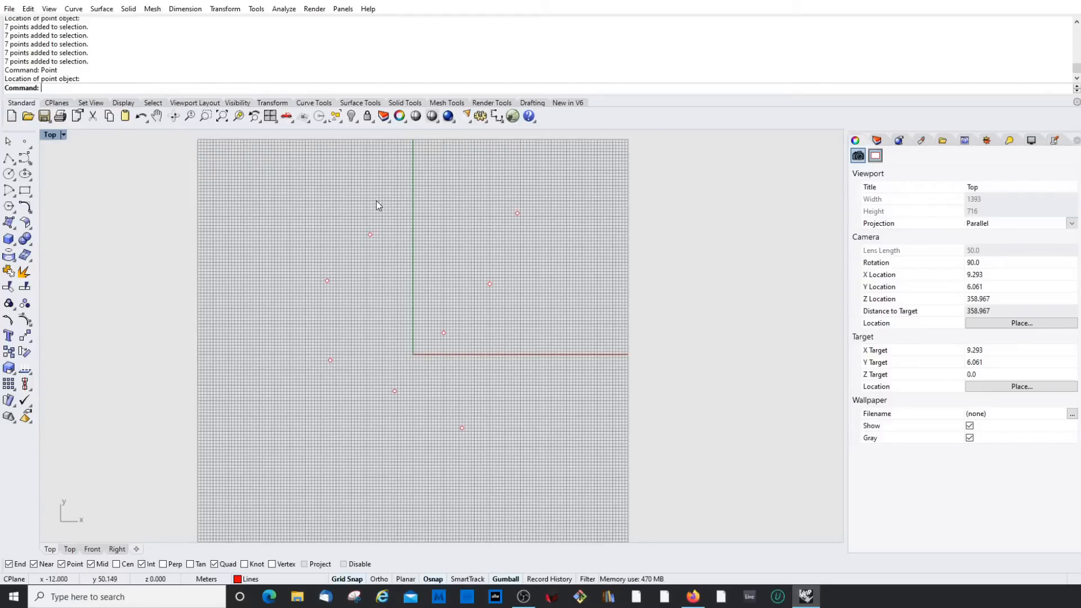
{"action": "left_click_drag", "start_coordinate": [307, 177], "coordinate": [625, 451]}
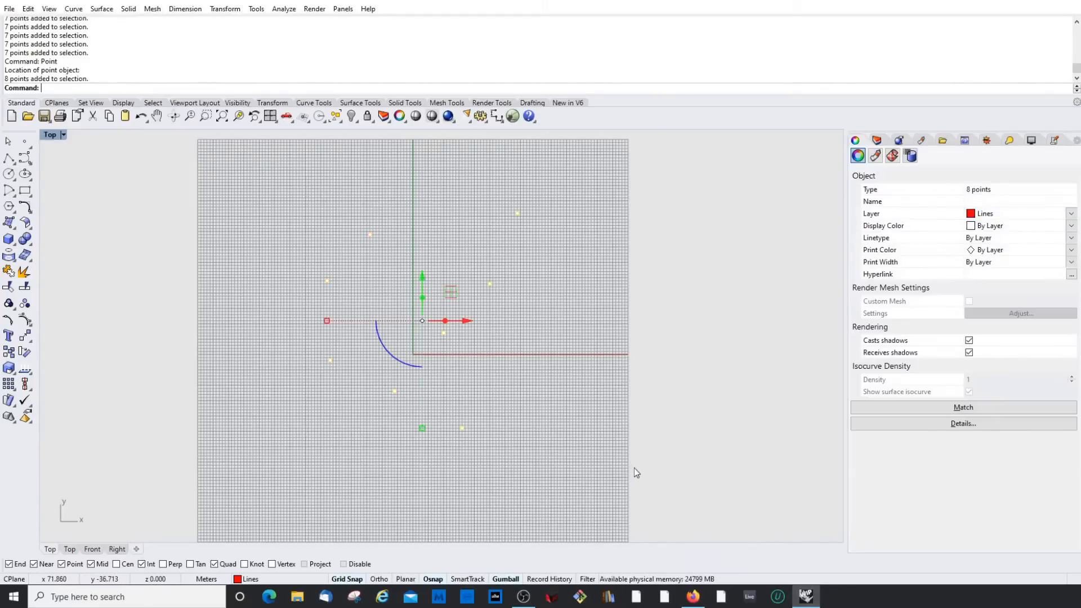
{"action": "key", "text": "Delete"}
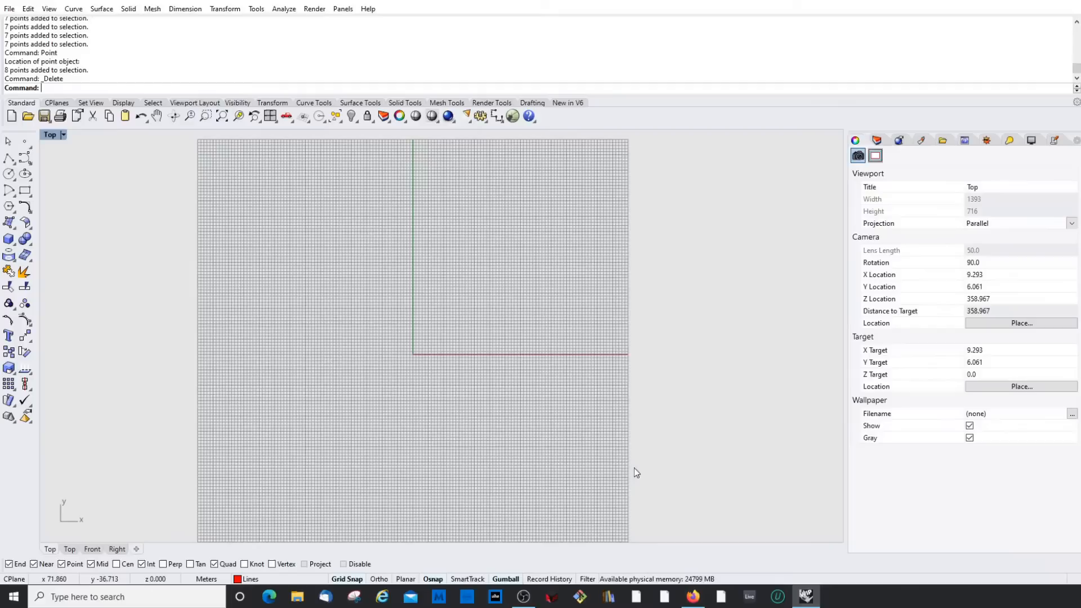
Step: Place five new points scattered around the origin by repeating the Point command
{"action": "right_click", "coordinate": [348, 217]}
{"action": "left_click", "coordinate": [441, 272]}
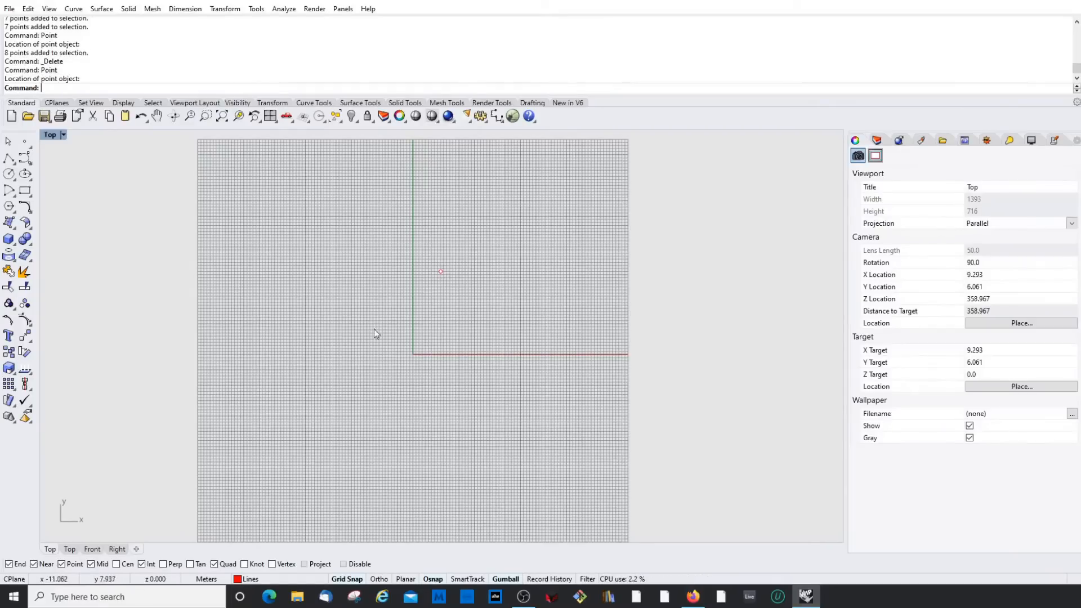
{"action": "right_click", "coordinate": [371, 308]}
{"action": "left_click", "coordinate": [370, 309]}
{"action": "right_click", "coordinate": [439, 326]}
{"action": "left_click", "coordinate": [446, 321]}
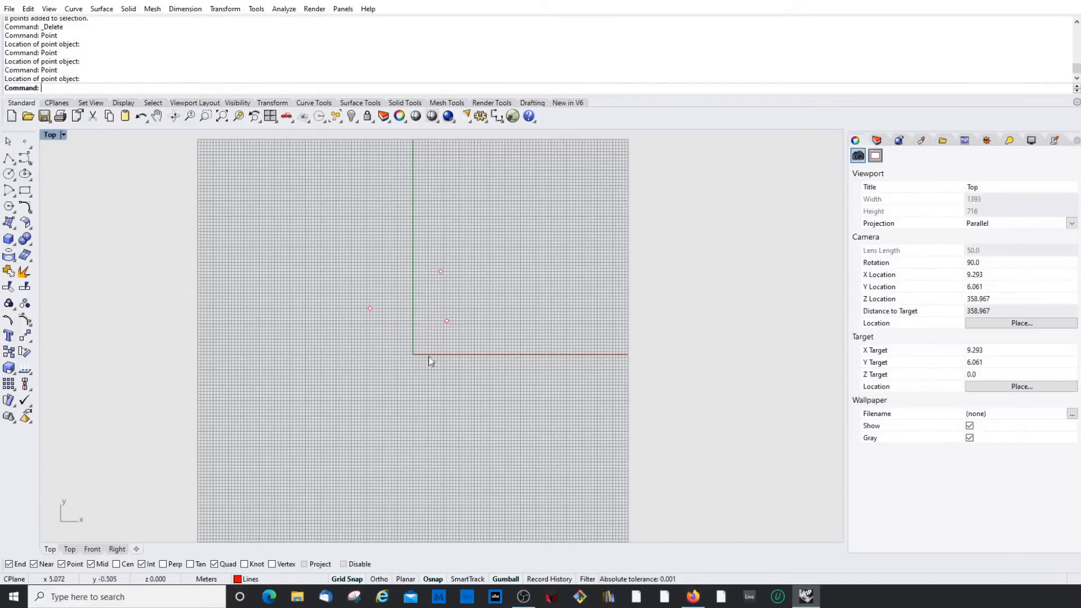
{"action": "right_click", "coordinate": [354, 370]}
{"action": "left_click", "coordinate": [354, 369]}
{"action": "right_click", "coordinate": [404, 395]}
{"action": "left_click", "coordinate": [423, 394]}
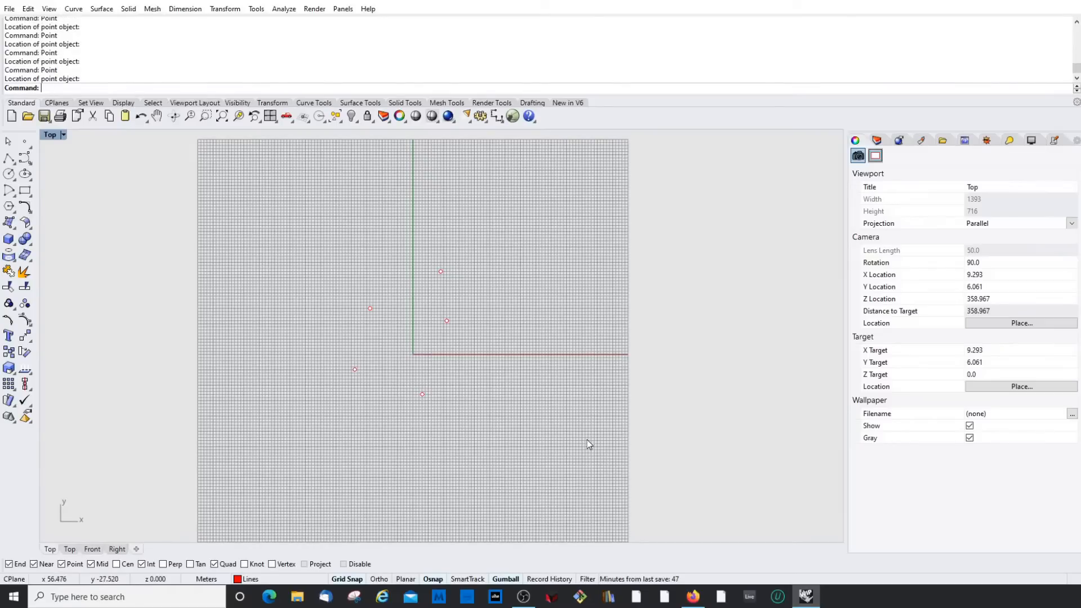
{"action": "left_click_drag", "start_coordinate": [296, 238], "coordinate": [523, 445]}
{"action": "key", "text": "Escape"}
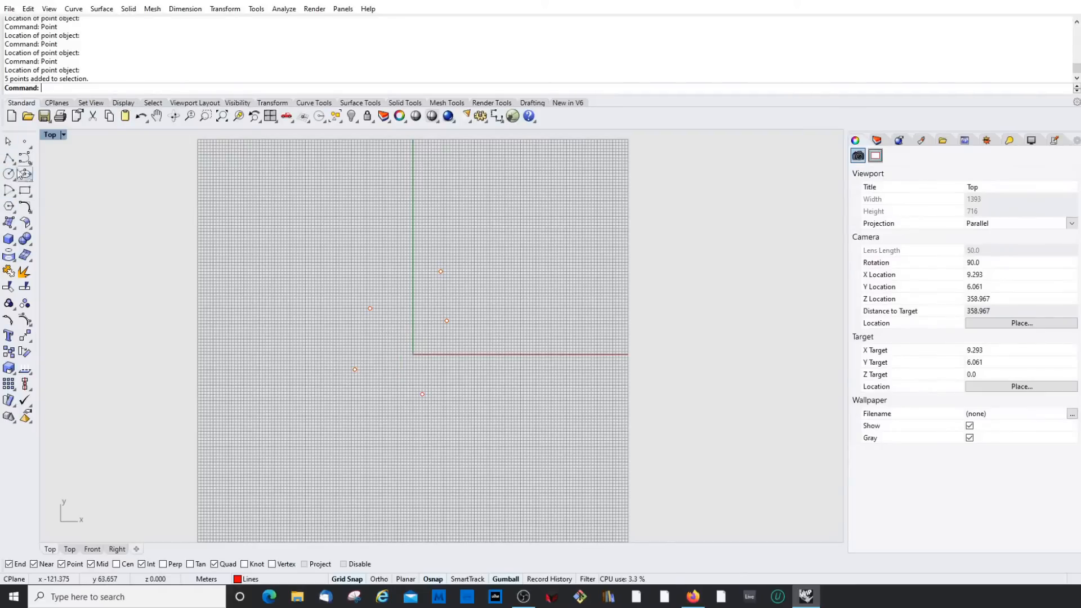
Step: Draw a single, nearly horizontal line crossing the positive Y axis above the points, then select and deselect it
{"action": "type", "text": "line"}
{"action": "key", "text": "Return"}
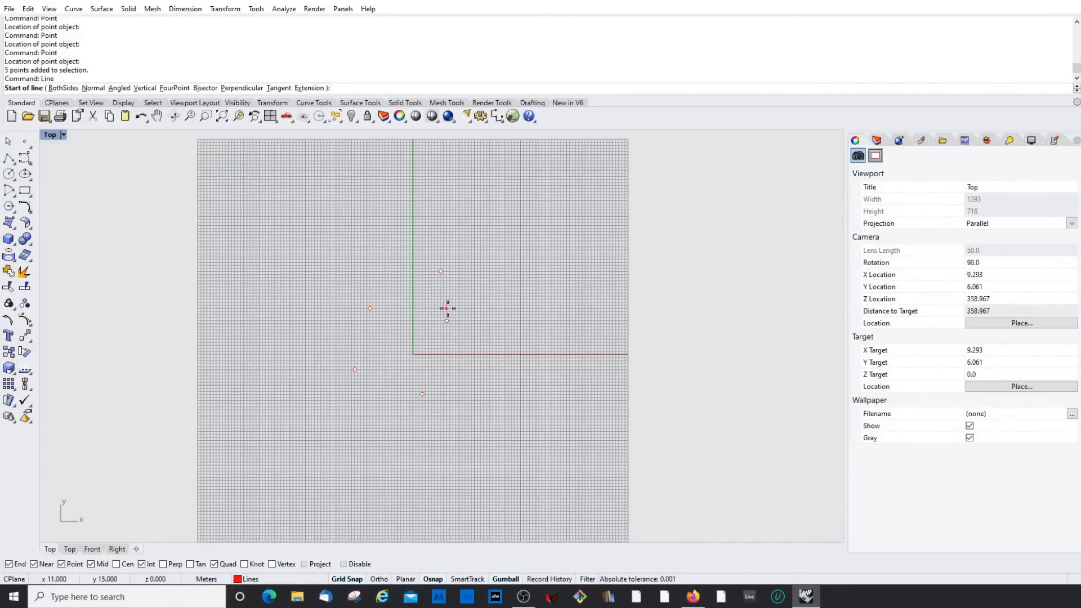
{"action": "left_click", "coordinate": [333, 234]}
{"action": "left_click", "coordinate": [502, 225]}
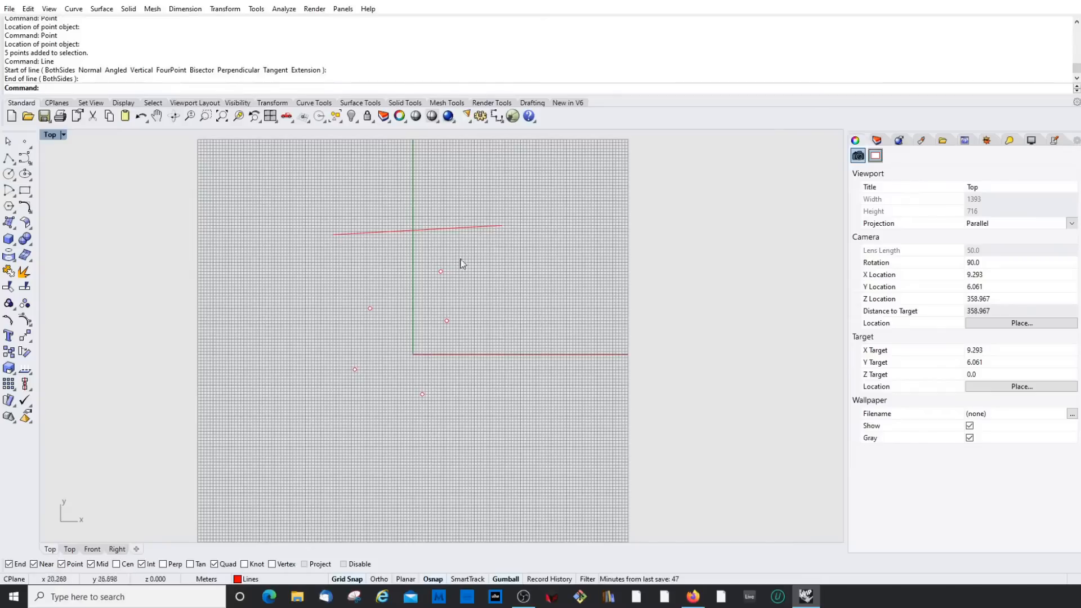
{"action": "left_click", "coordinate": [423, 230]}
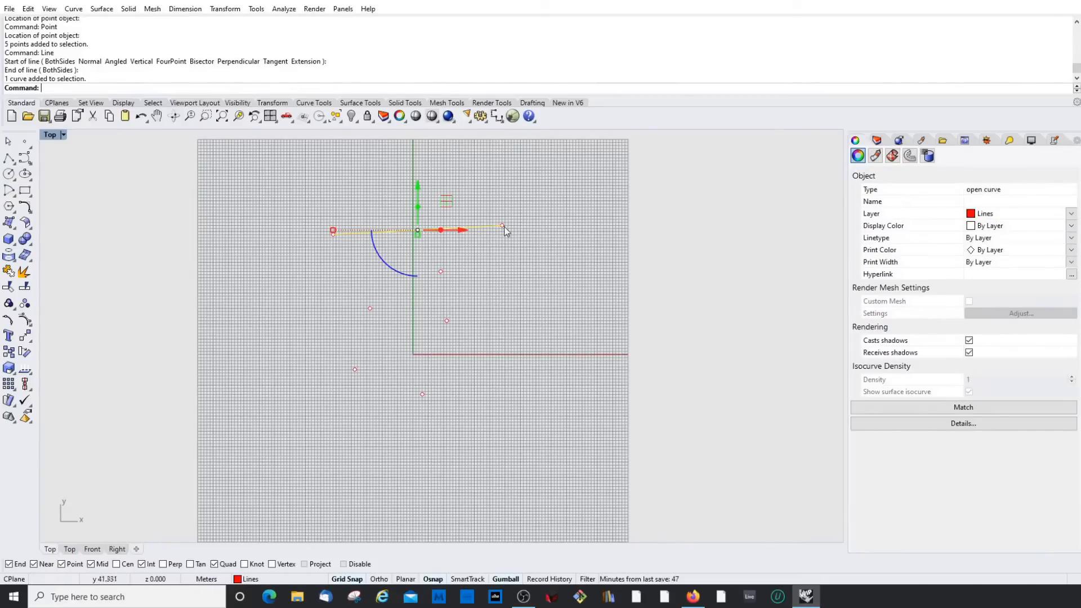
{"action": "left_click", "coordinate": [321, 306]}
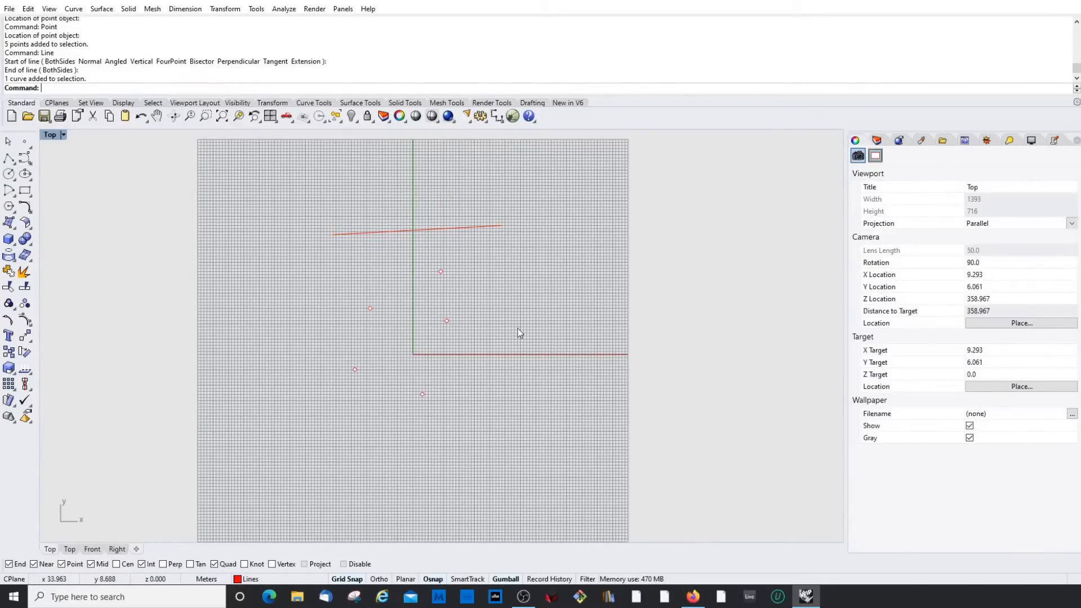
Step: Draw an open eight-vertex polyline from one end of the line, around beneath the points, and up beyond the line's other end
{"action": "type", "text": "Plan"}
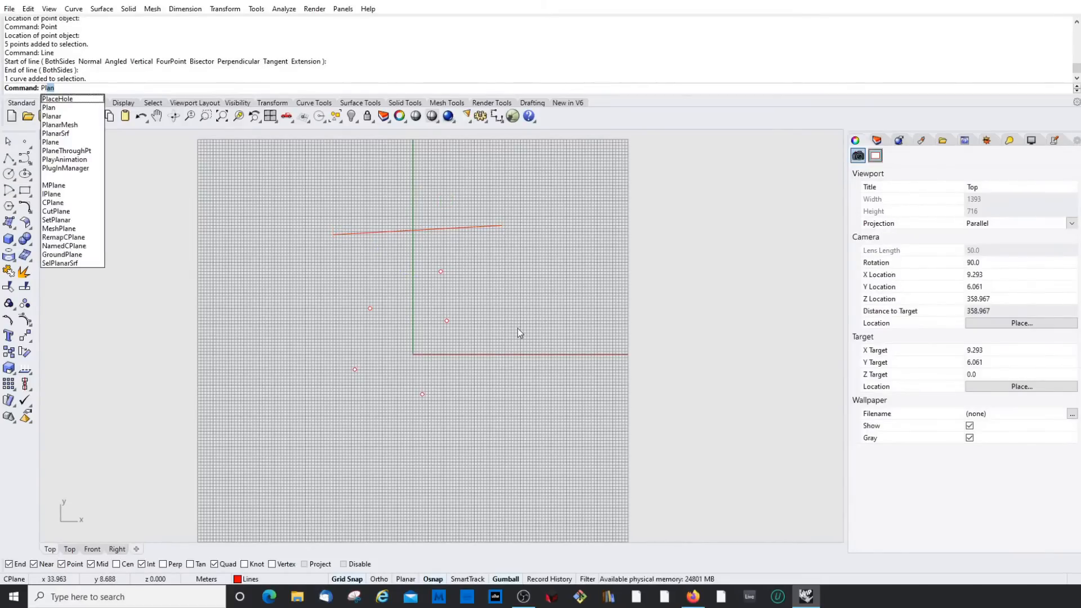
{"action": "type", "text": "in"}
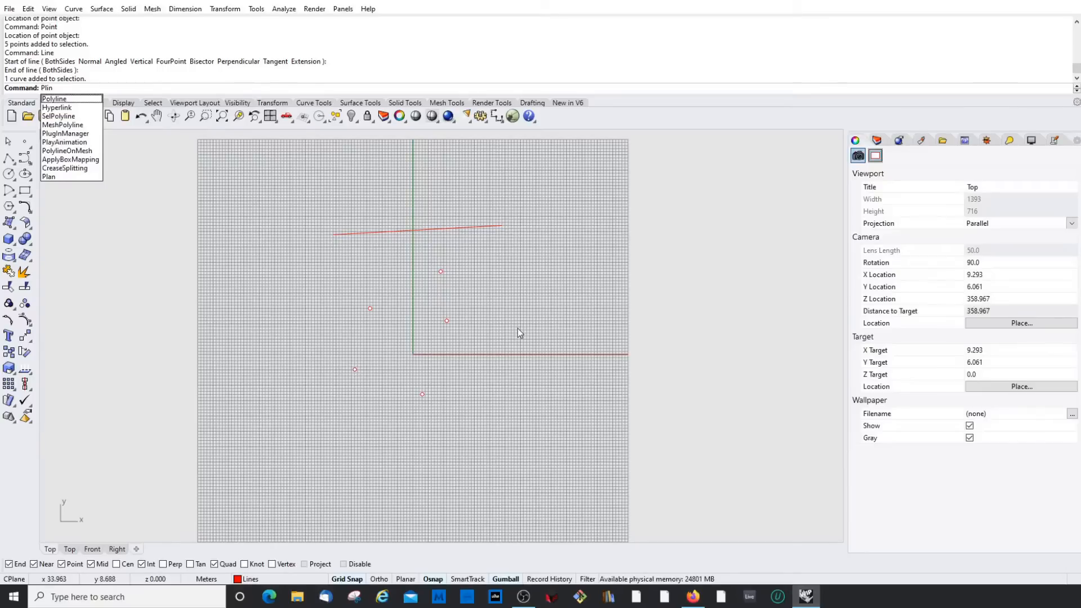
{"action": "key", "text": "Down"}
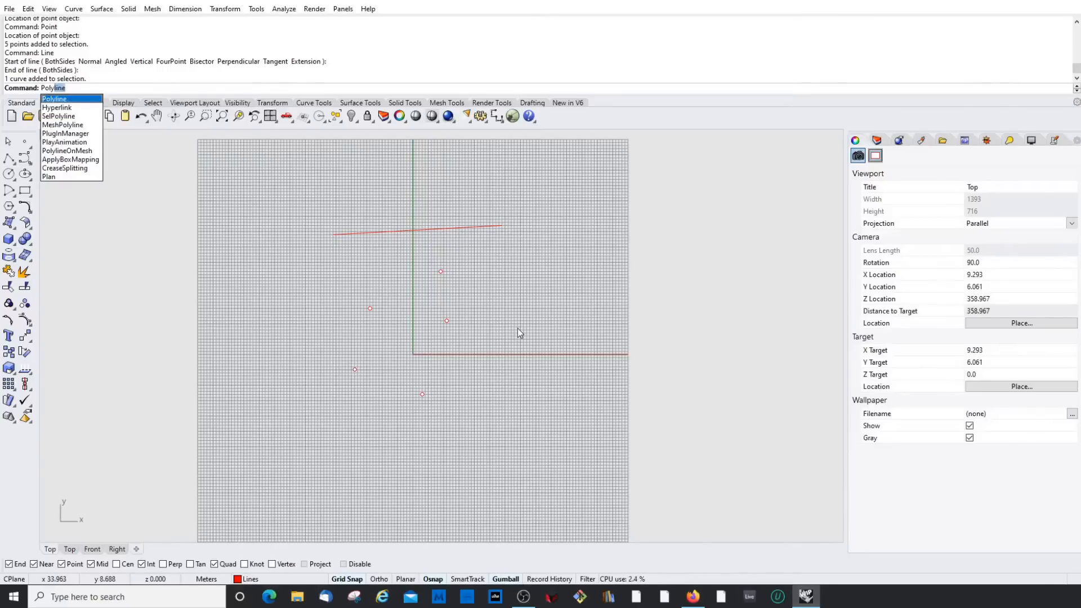
{"action": "key", "text": "Return"}
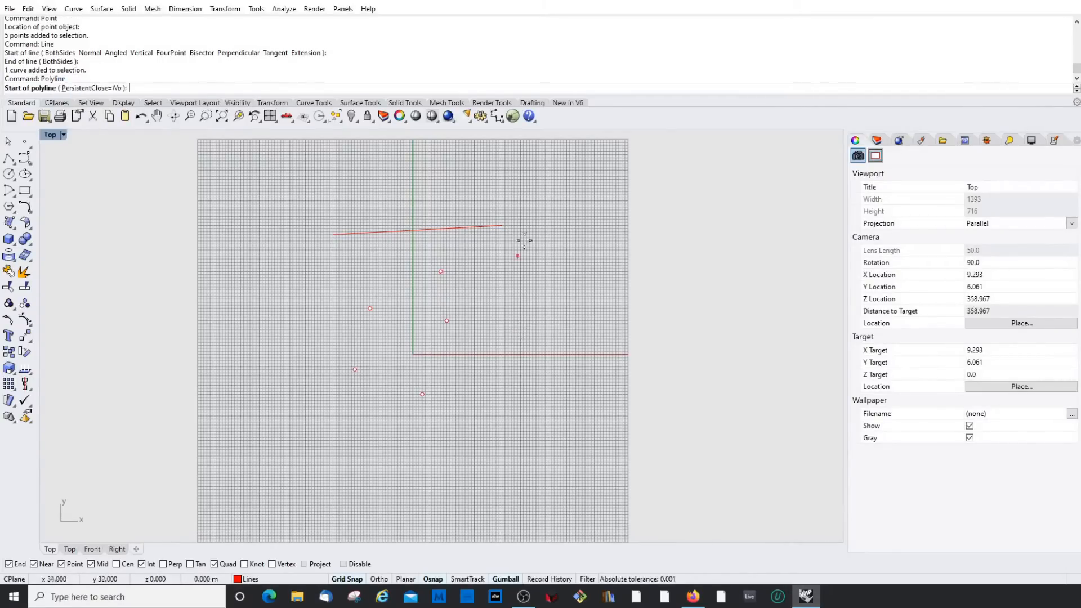
{"action": "left_click", "coordinate": [546, 219]}
{"action": "left_click", "coordinate": [532, 309]}
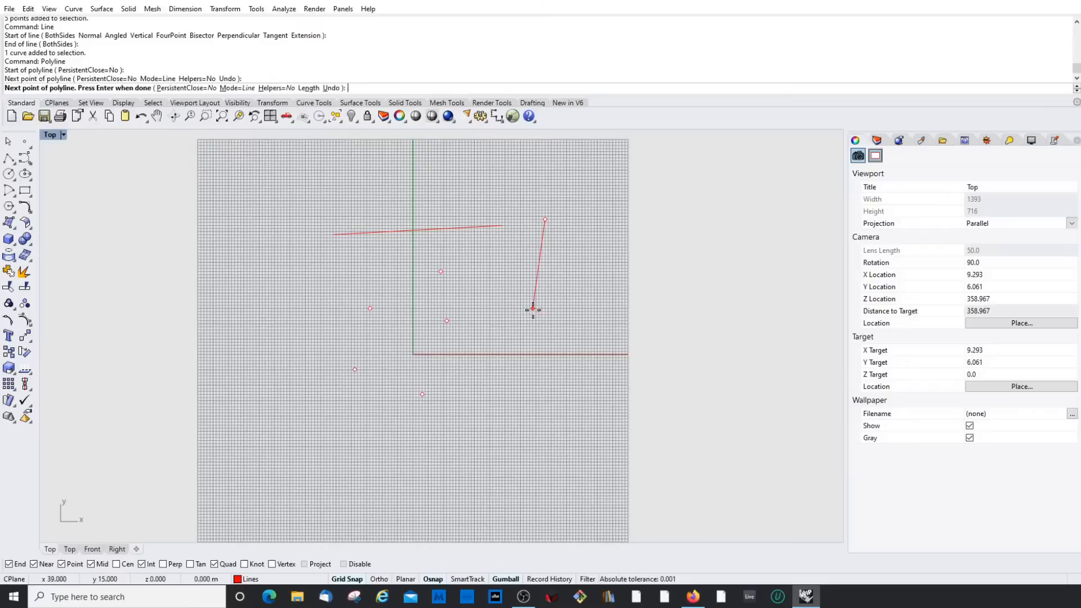
{"action": "left_click", "coordinate": [475, 367]}
{"action": "left_click", "coordinate": [536, 444]}
{"action": "left_click", "coordinate": [486, 465]}
{"action": "left_click", "coordinate": [370, 465]}
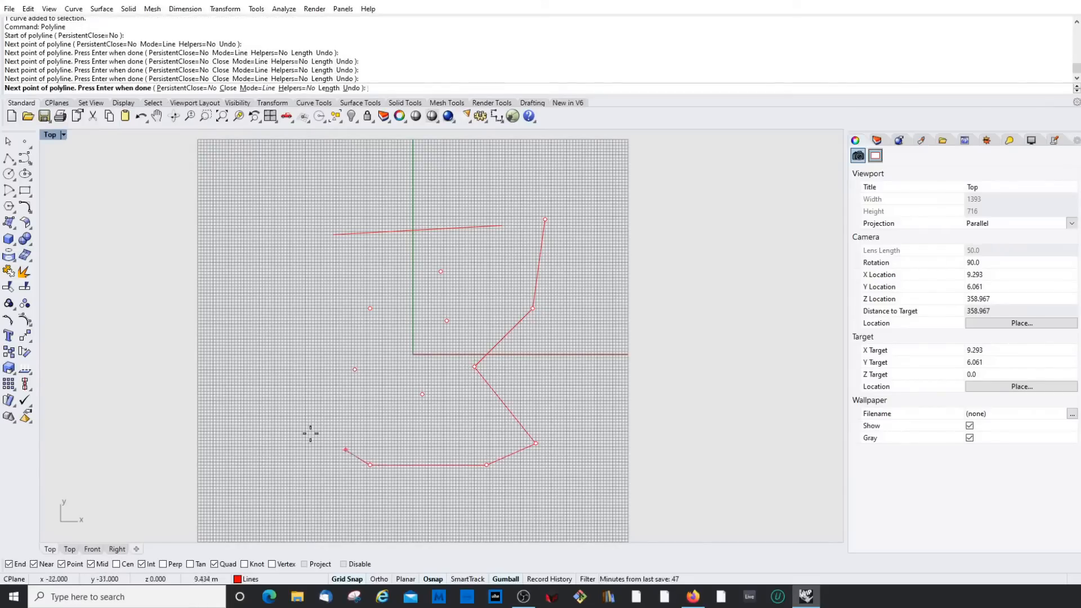
{"action": "left_click", "coordinate": [299, 425]}
{"action": "left_click", "coordinate": [314, 217]}
{"action": "key", "text": "Return"}
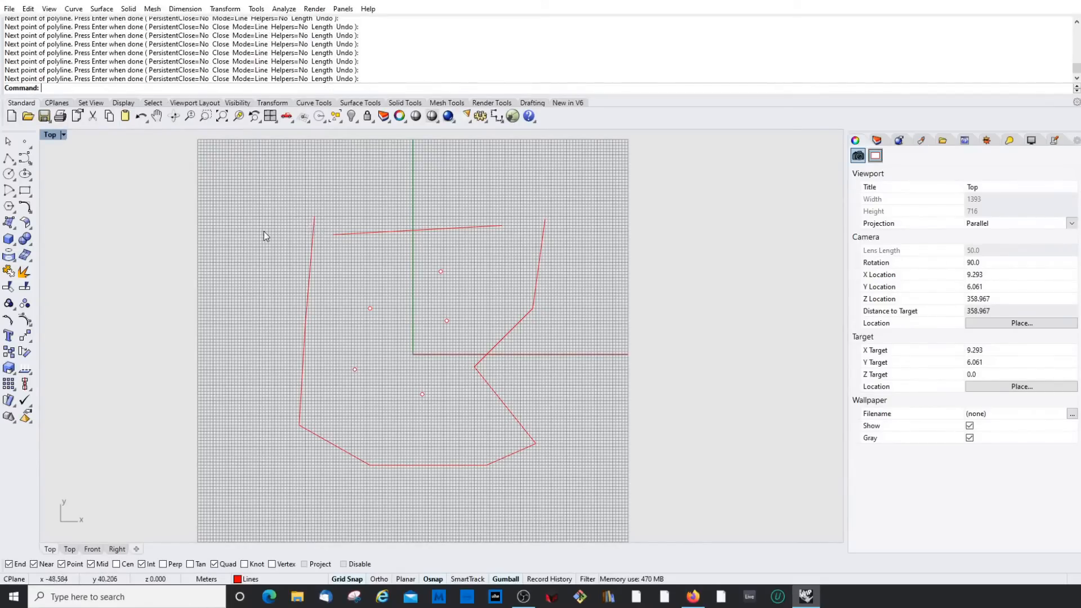
Step: Draw a second open polyline with seven vertices, zigzagging across the Y axis above the single line
{"action": "key", "text": "Return"}
{"action": "key", "text": "Return"}
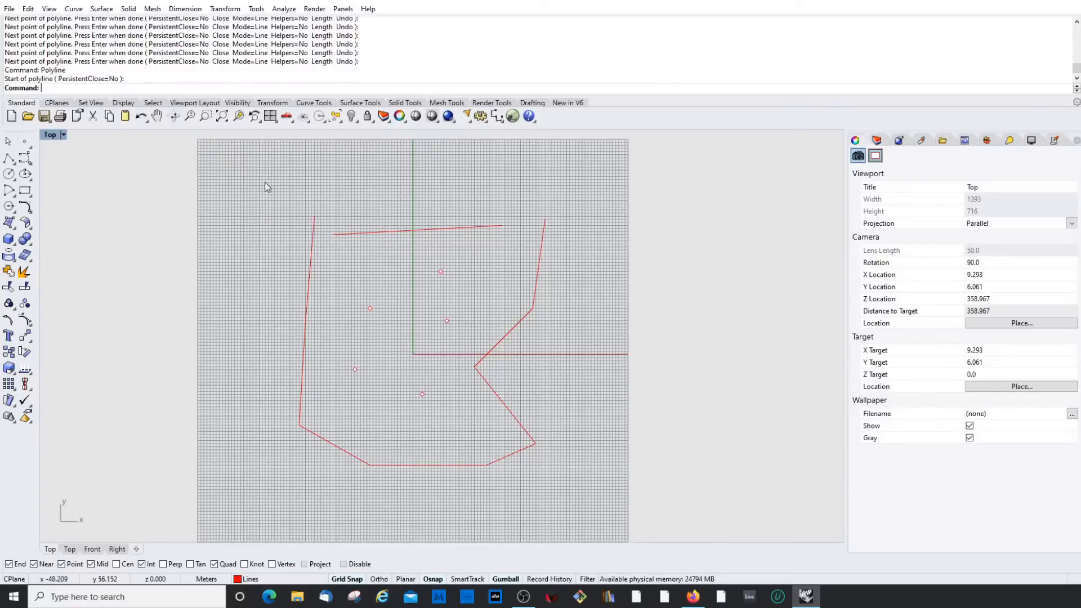
{"action": "key", "text": "Return"}
{"action": "left_click", "coordinate": [238, 167]}
{"action": "left_click", "coordinate": [304, 158]}
{"action": "left_click", "coordinate": [340, 185]}
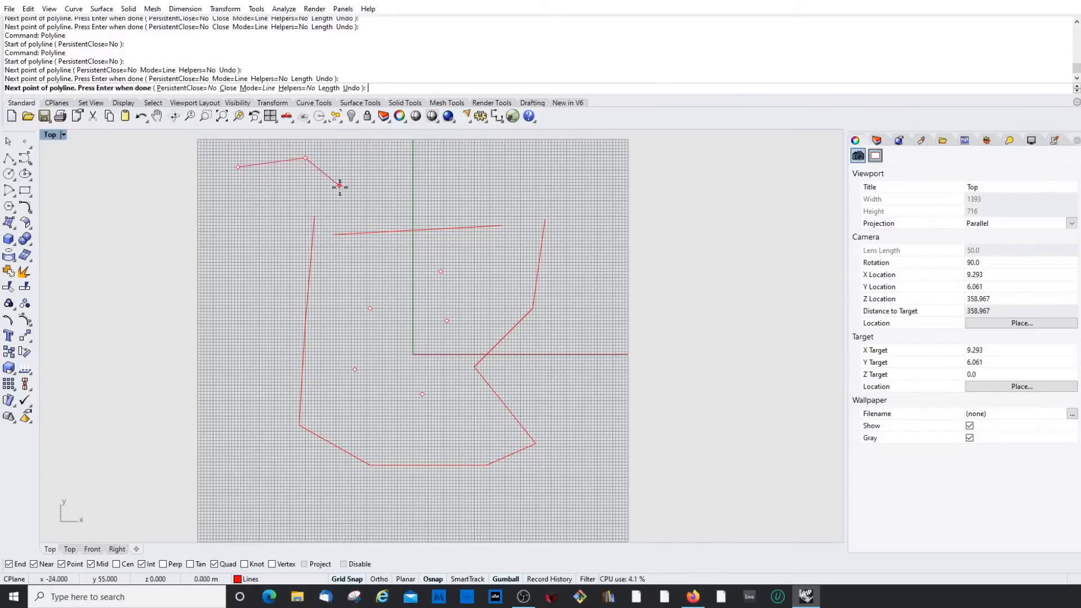
{"action": "left_click", "coordinate": [420, 161]}
{"action": "left_click", "coordinate": [484, 185]}
{"action": "left_click", "coordinate": [480, 210]}
{"action": "left_click", "coordinate": [548, 195]}
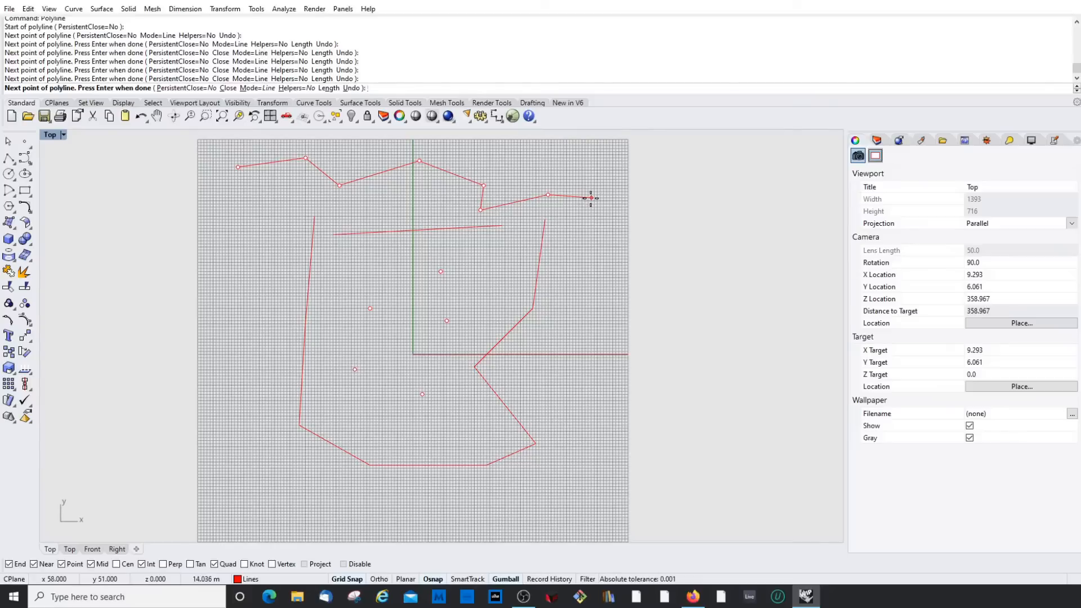
{"action": "key", "text": "Return"}
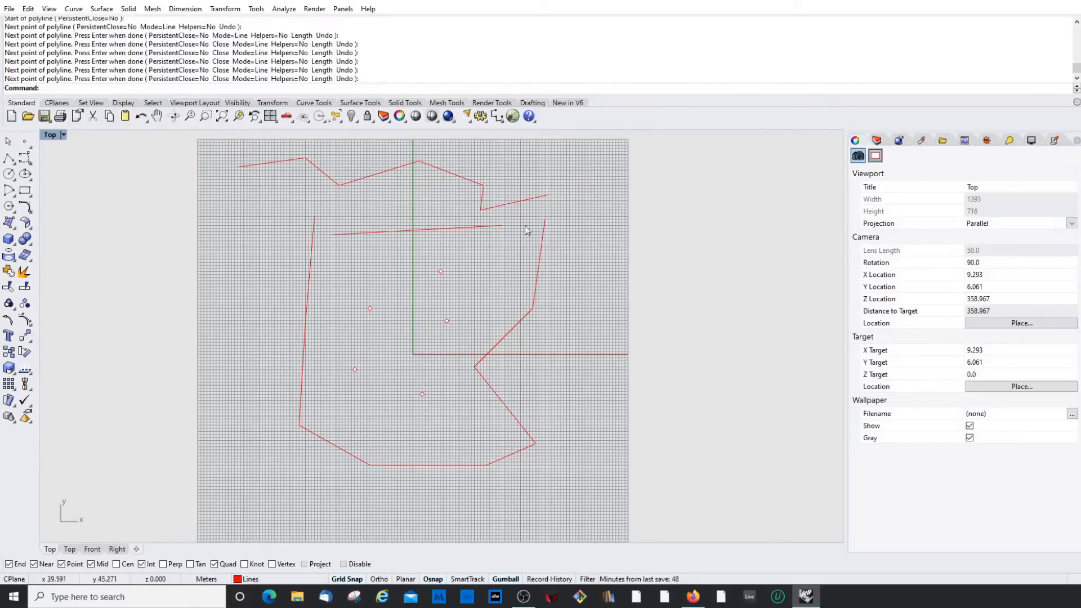
Step: Draw a closed five-vertex polyline below the existing geometry, closing it by snapping to its start point
{"action": "scroll", "coordinate": [377, 368], "scroll_direction": "down", "scroll_amount": 5}
{"action": "scroll", "coordinate": [377, 367], "scroll_direction": "up", "scroll_amount": 4}
{"action": "key", "text": "Return"}
{"action": "left_click", "coordinate": [282, 392]}
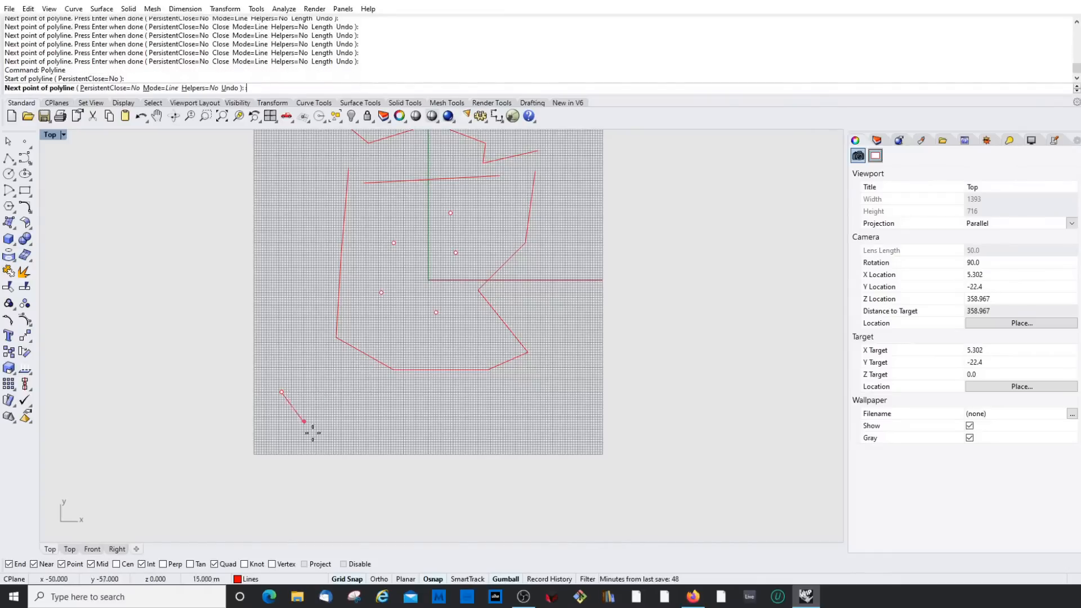
{"action": "left_click", "coordinate": [356, 521]}
{"action": "left_click", "coordinate": [471, 489]}
{"action": "left_click", "coordinate": [427, 415]}
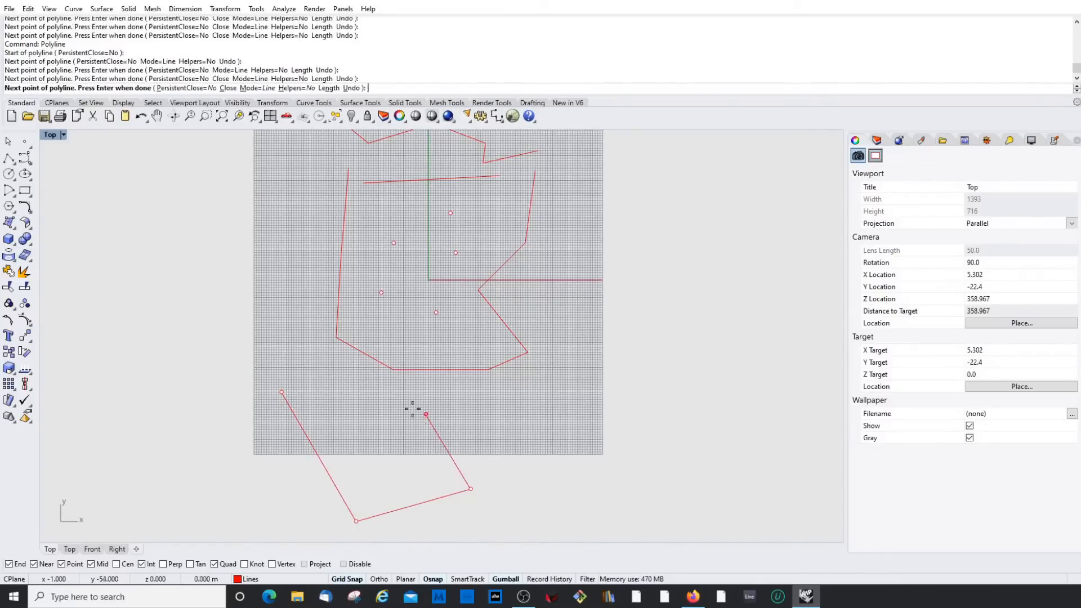
{"action": "left_click", "coordinate": [332, 392]}
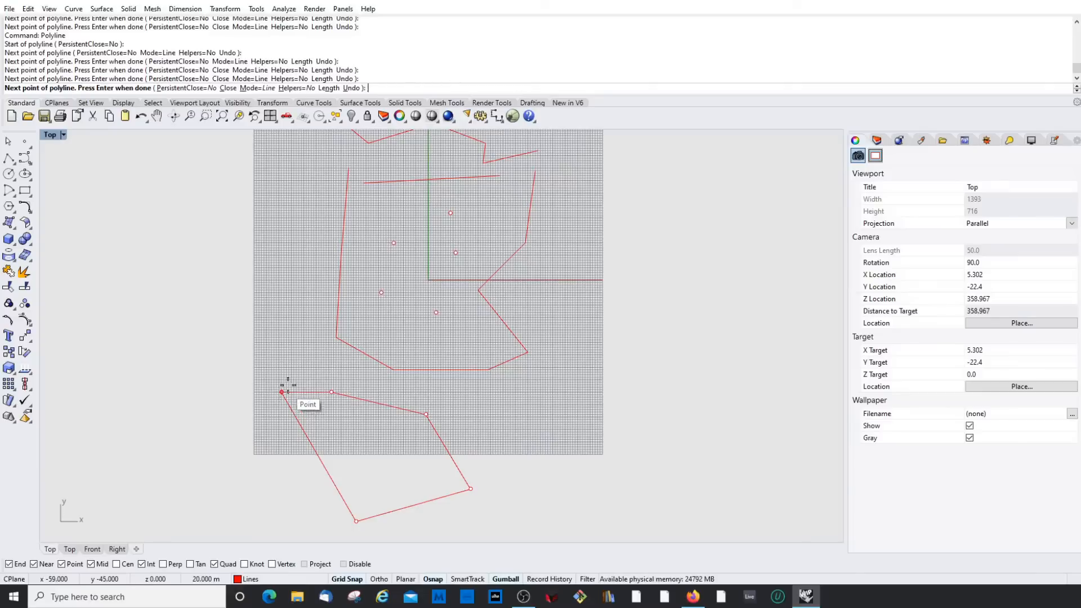
{"action": "left_click", "coordinate": [281, 393]}
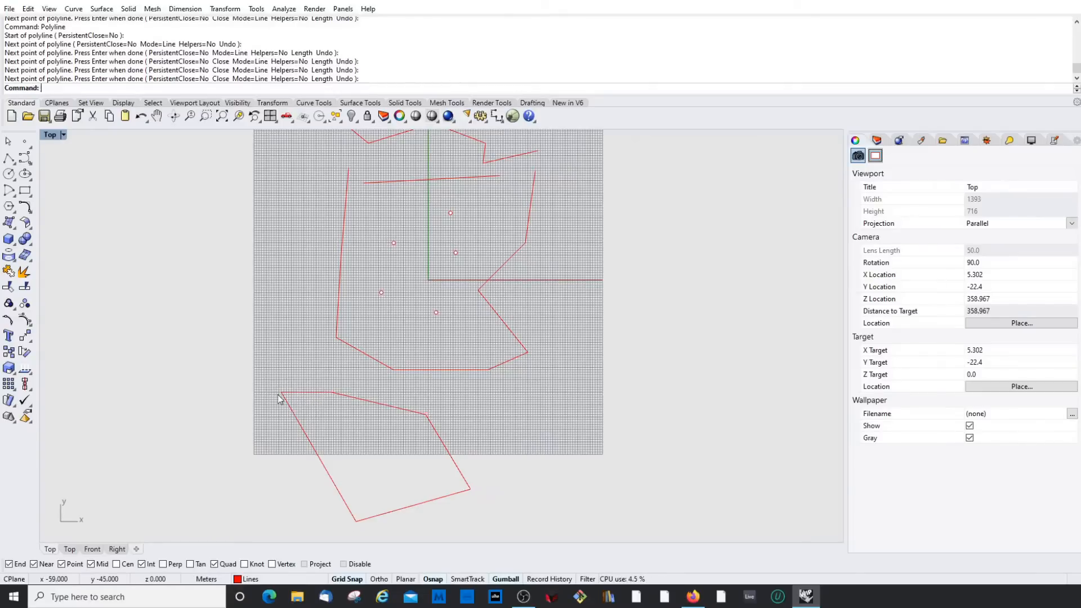
Step: Select the closed polyline and show its control points, select all the geometry with a window, and clear the selection and control points
{"action": "left_click", "coordinate": [283, 399]}
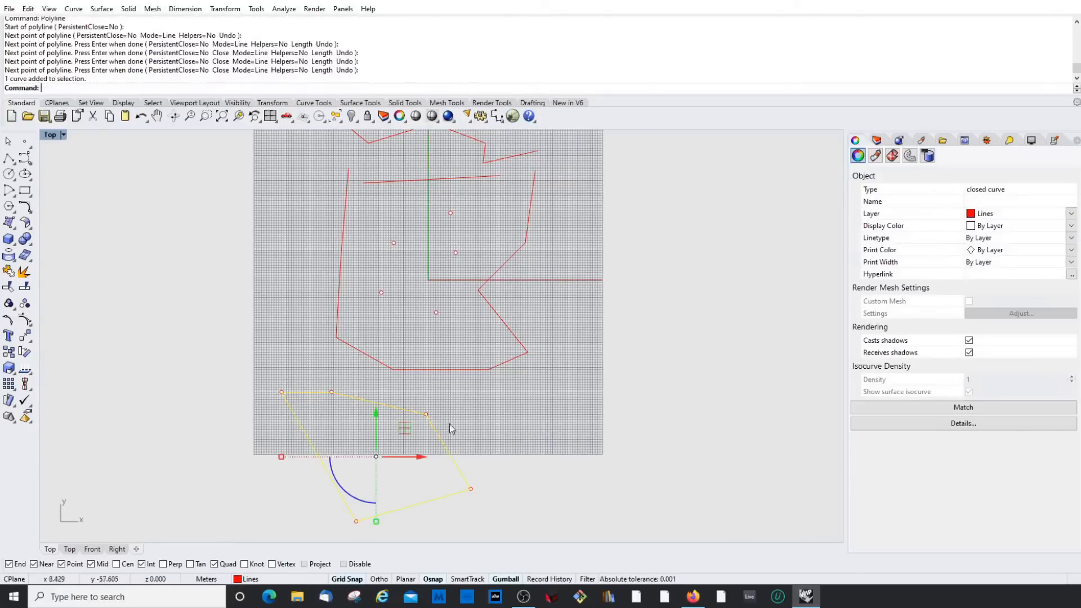
{"action": "key", "text": "F10"}
{"action": "left_click", "coordinate": [405, 410]}
{"action": "scroll", "coordinate": [448, 419], "scroll_direction": "down", "scroll_amount": 4}
{"action": "left_click", "coordinate": [293, 256]}
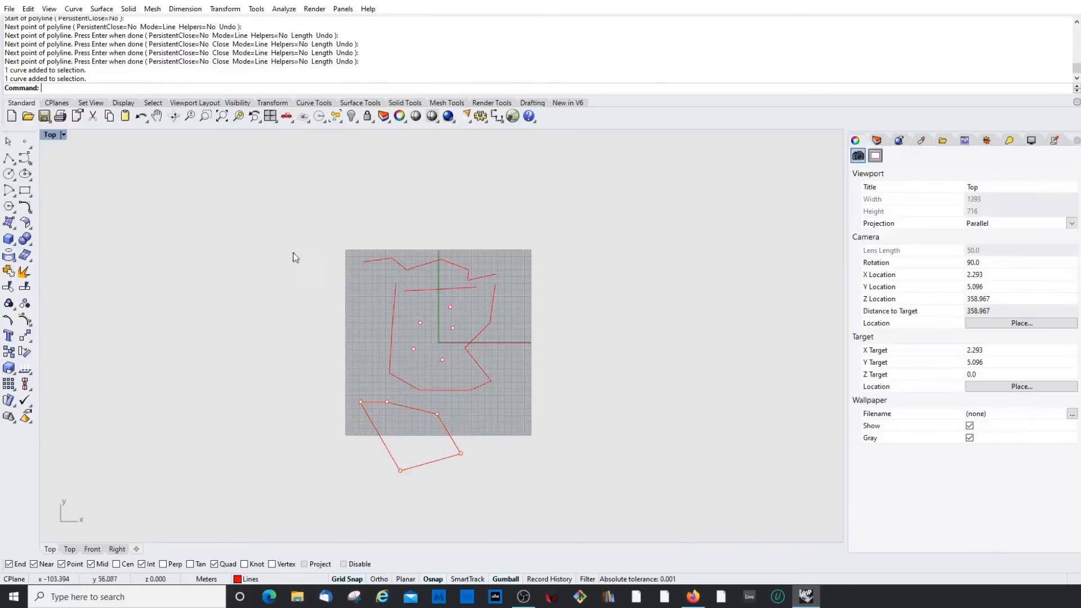
{"action": "left_click_drag", "start_coordinate": [270, 208], "coordinate": [543, 519]}
{"action": "key", "text": "Escape"}
{"action": "key", "text": "Escape"}
{"action": "scroll", "coordinate": [486, 343], "scroll_direction": "up", "scroll_amount": 10}
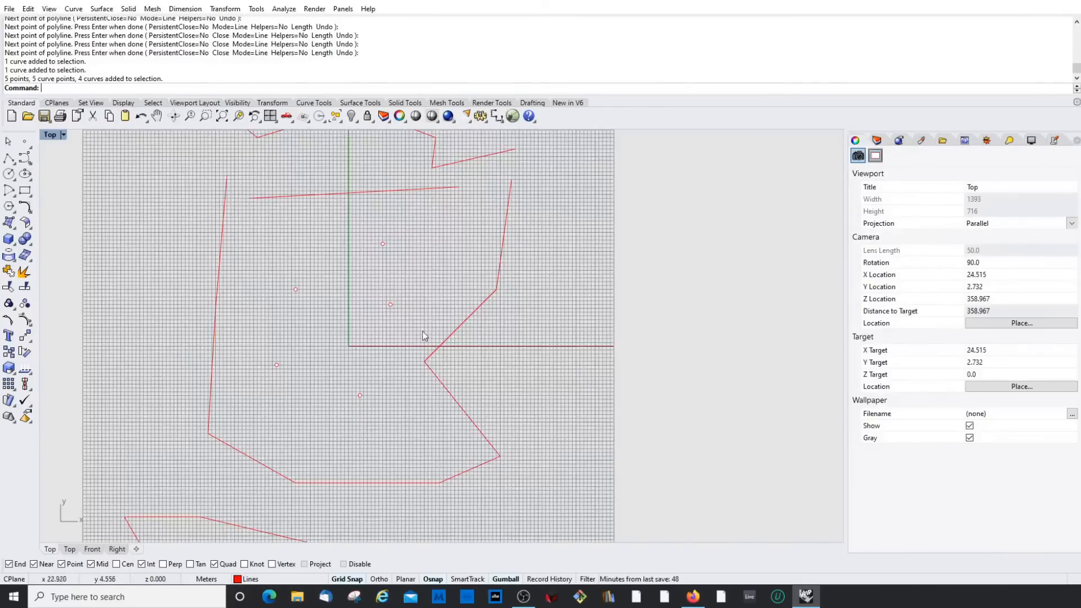
Step: Draw an open degree-3 control point curve with four points in the empty area beyond the grid's positive X side
{"action": "scroll", "coordinate": [415, 340], "scroll_direction": "down", "scroll_amount": 6}
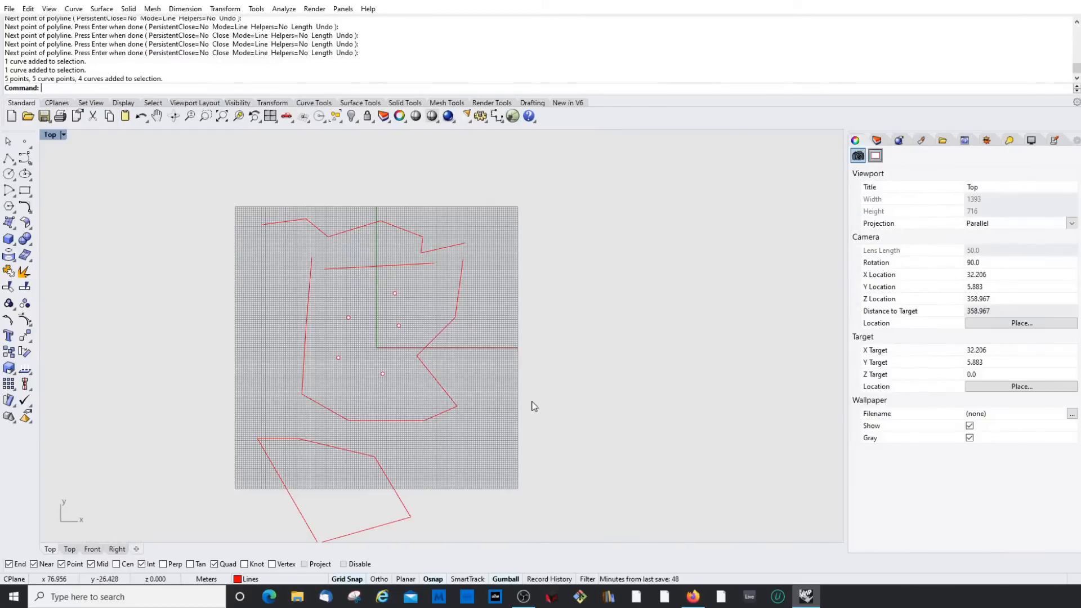
{"action": "left_click", "coordinate": [24, 159]}
{"action": "left_click", "coordinate": [540, 340]}
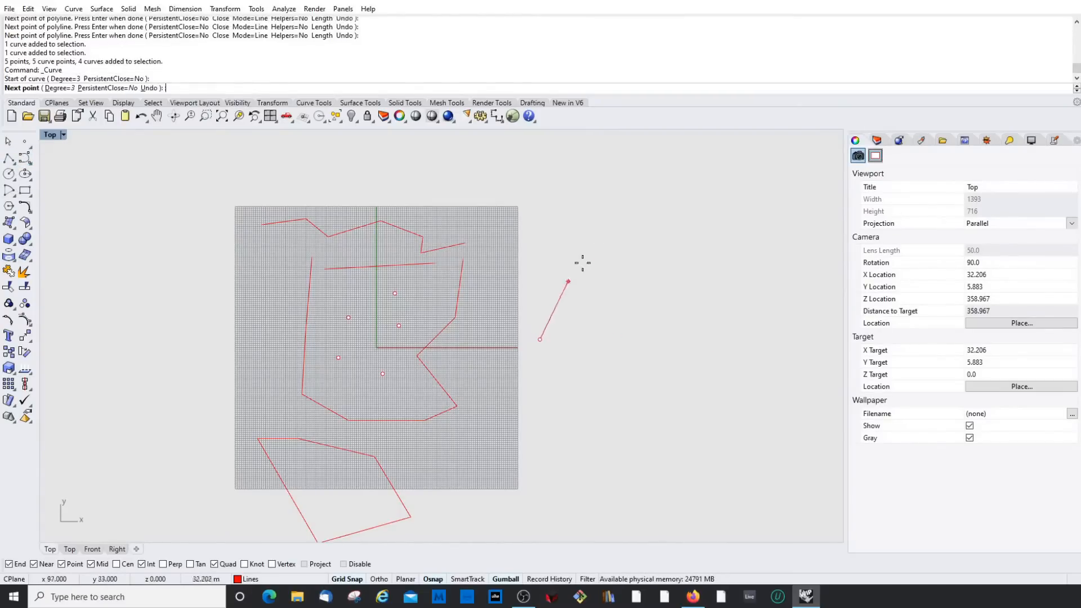
{"action": "left_click", "coordinate": [617, 220]}
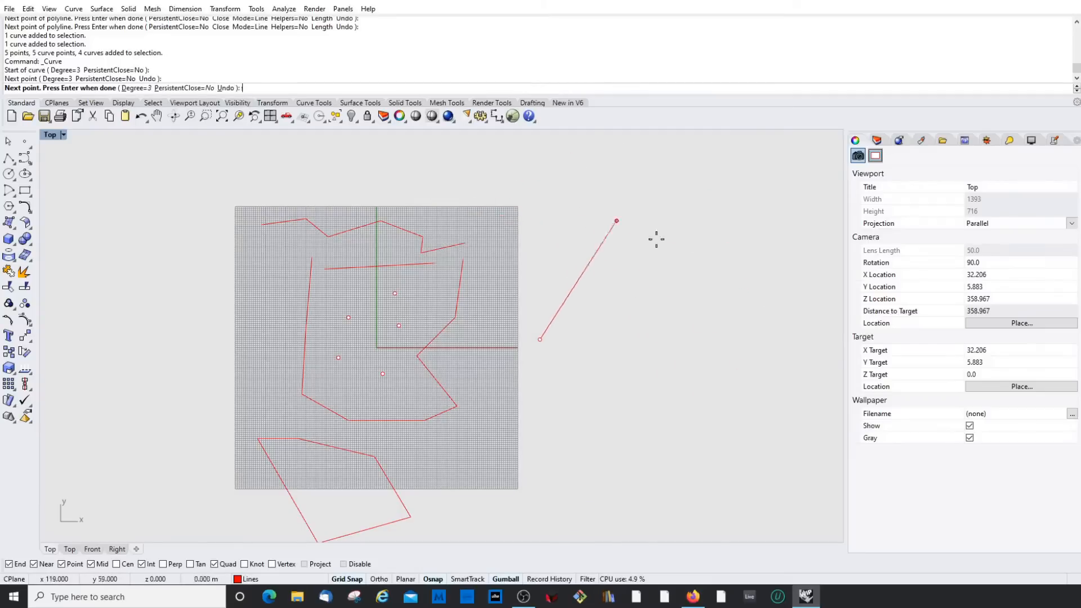
{"action": "left_click", "coordinate": [639, 344]}
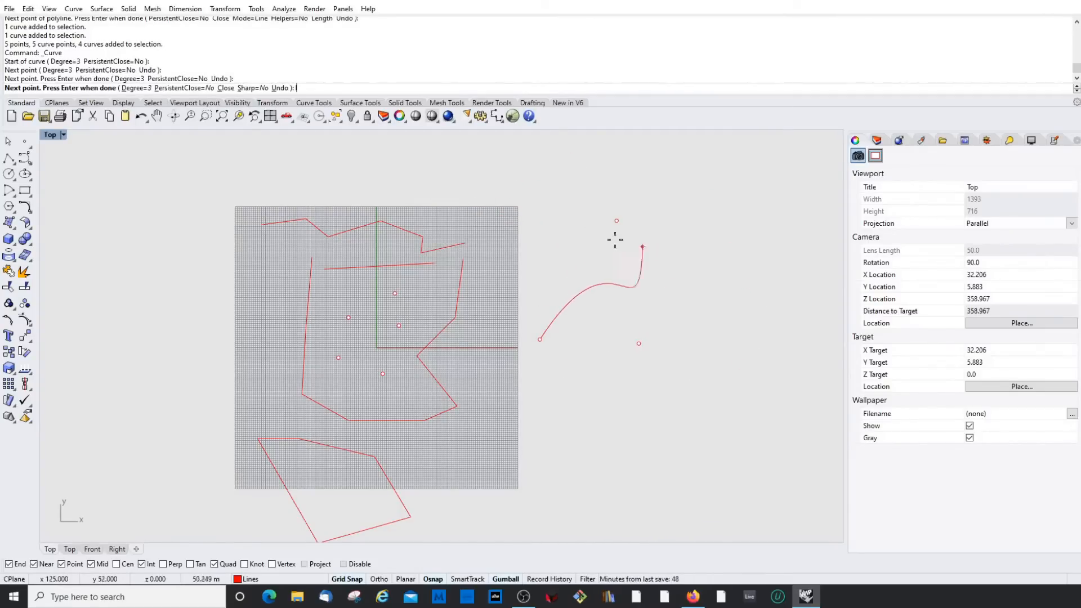
{"action": "left_click", "coordinate": [679, 261]}
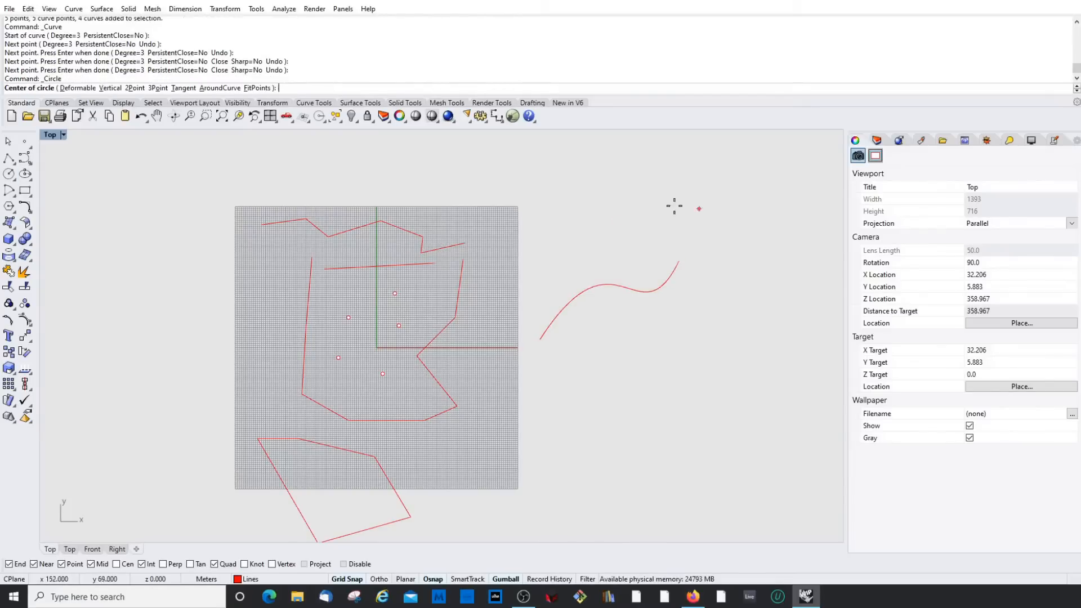
Step: Draw a center-radius circle above the wavy curve and a center-based ellipse, wider than tall, below the curve
{"action": "left_click", "coordinate": [639, 205]}
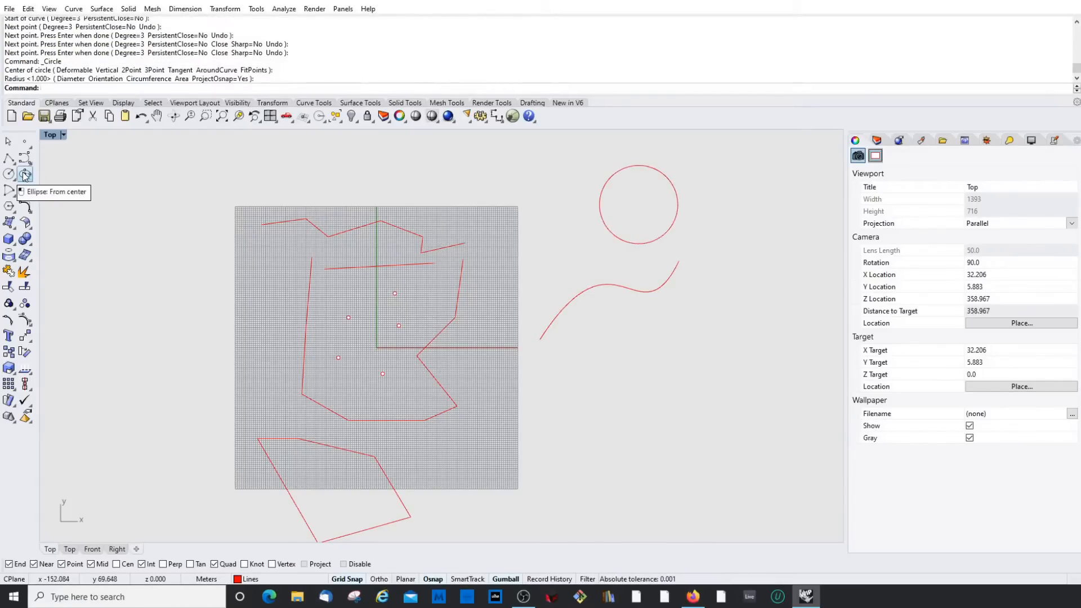
{"action": "left_click", "coordinate": [25, 175]}
{"action": "left_click", "coordinate": [606, 414]}
{"action": "left_click", "coordinate": [610, 382]}
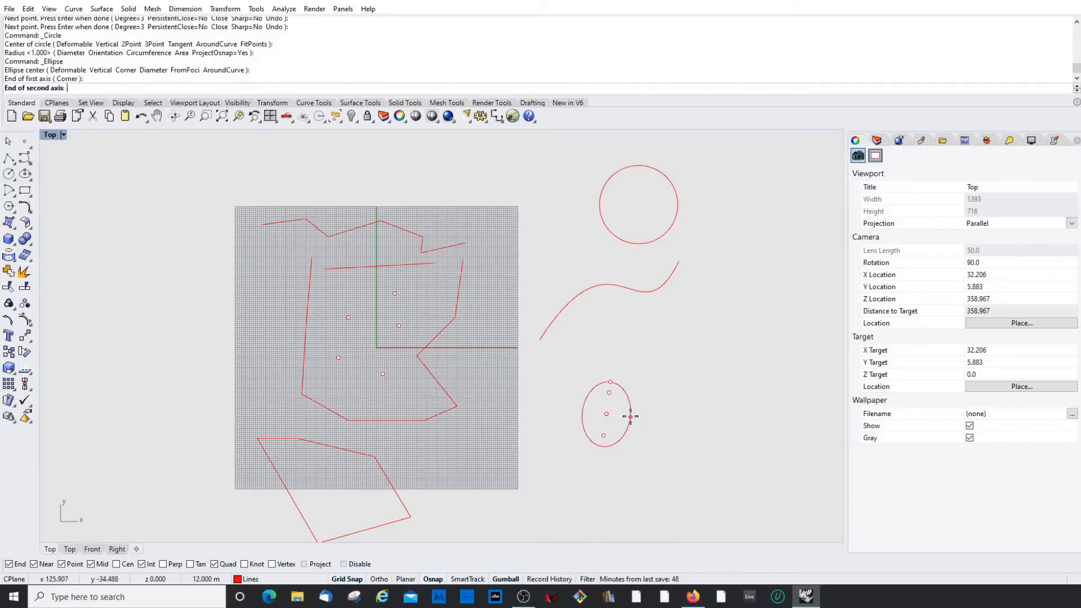
{"action": "left_click", "coordinate": [659, 421]}
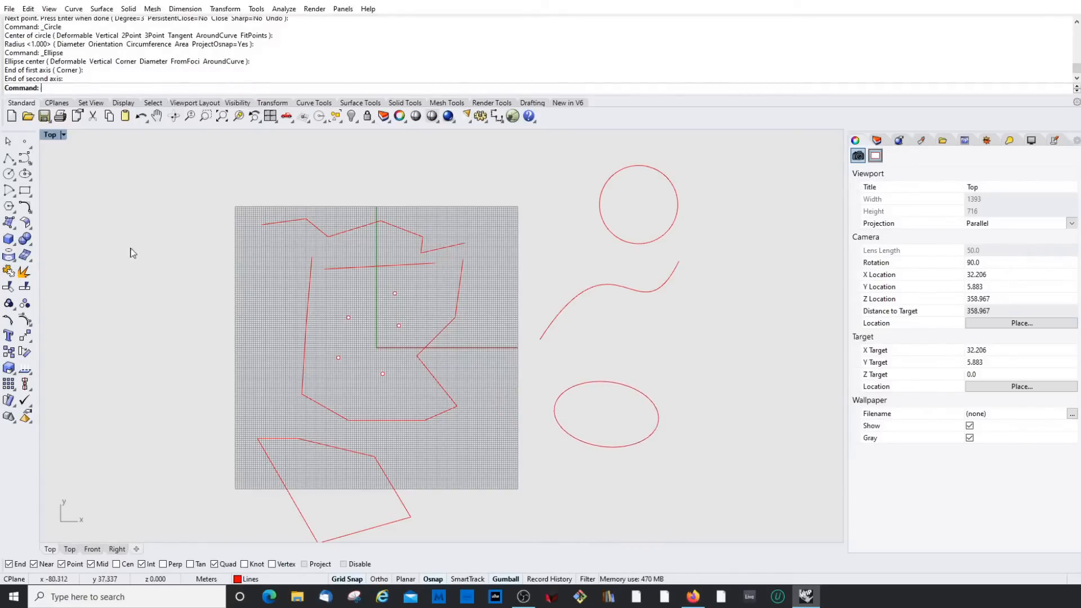
Step: Draw an upward-bulging arc by center, start and end point, beyond the grid's upper corner on the negative X side
{"action": "left_click", "coordinate": [8, 191]}
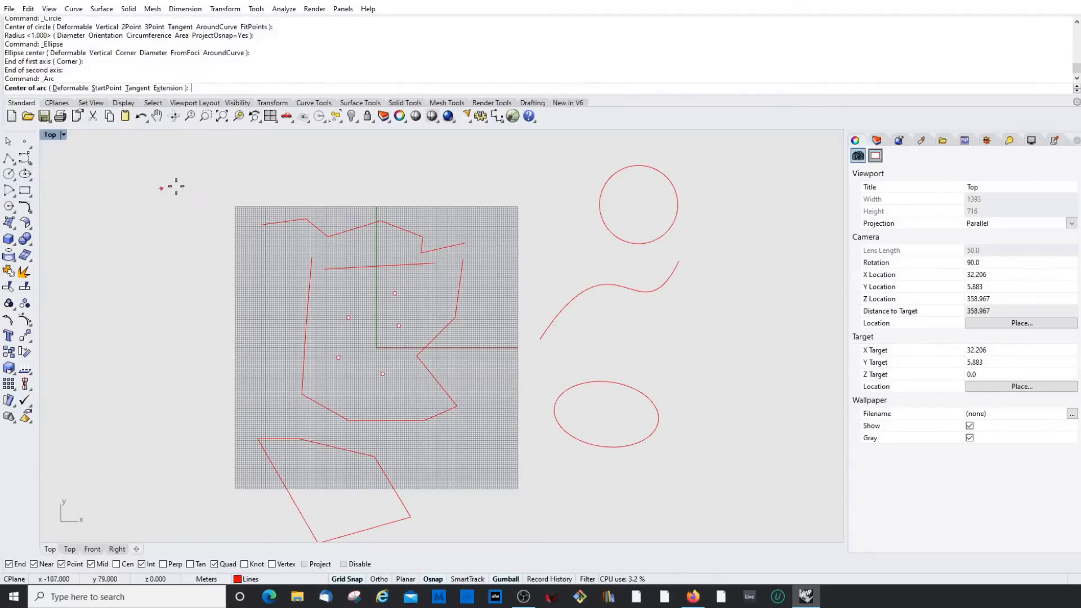
{"action": "left_click", "coordinate": [137, 269]}
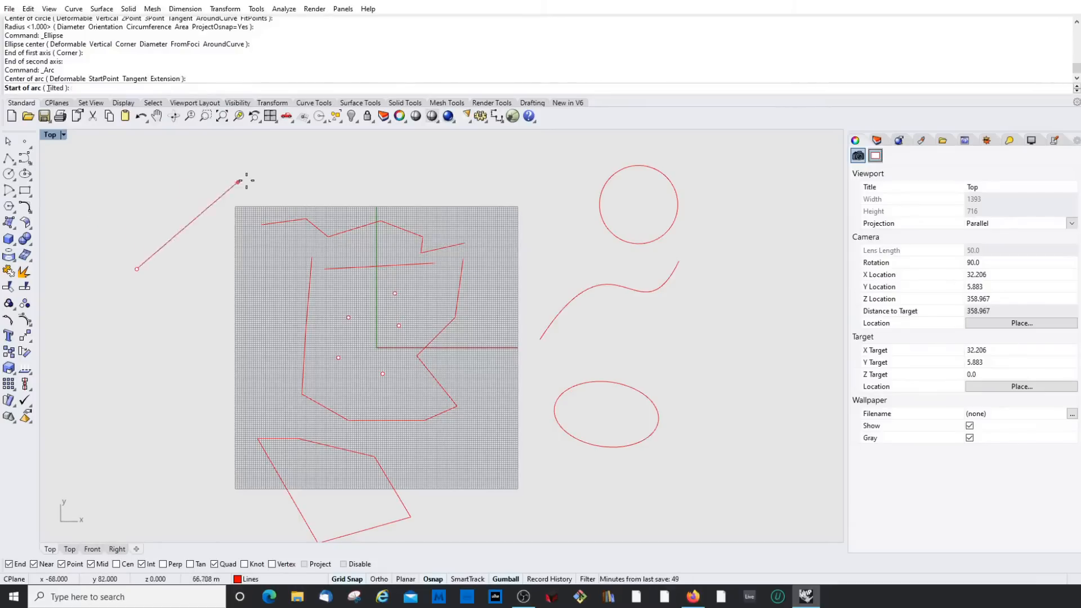
{"action": "left_click", "coordinate": [268, 178]}
{"action": "scroll", "coordinate": [239, 267], "scroll_direction": "down", "scroll_amount": 5}
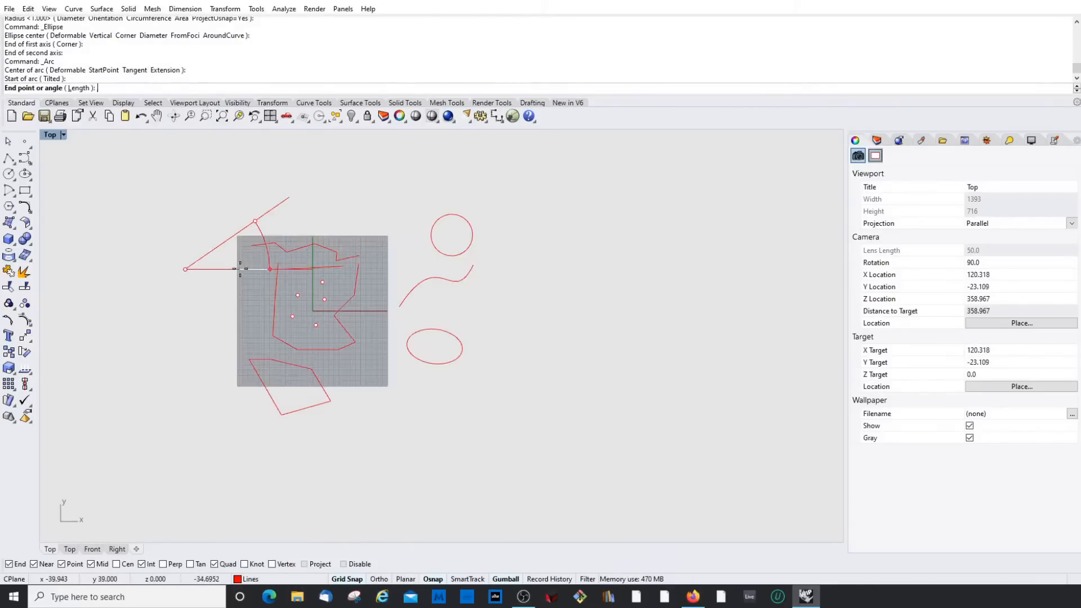
{"action": "left_click", "coordinate": [115, 225]}
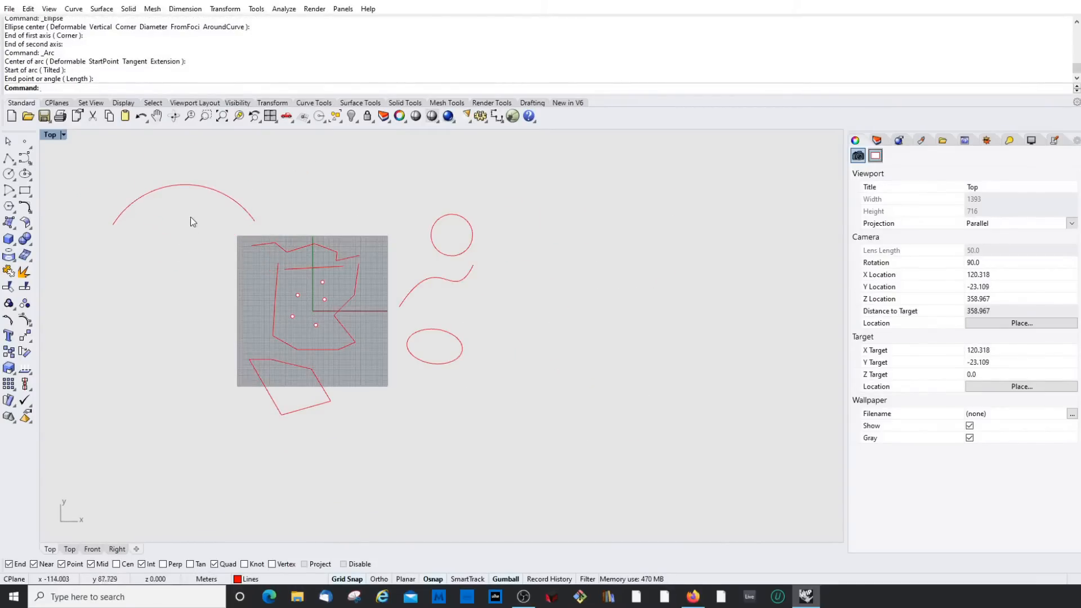
Step: Begin another arc with the StartPoint option, placing its start point just above the grid, near the end of the first arc
{"action": "key", "text": "Return"}
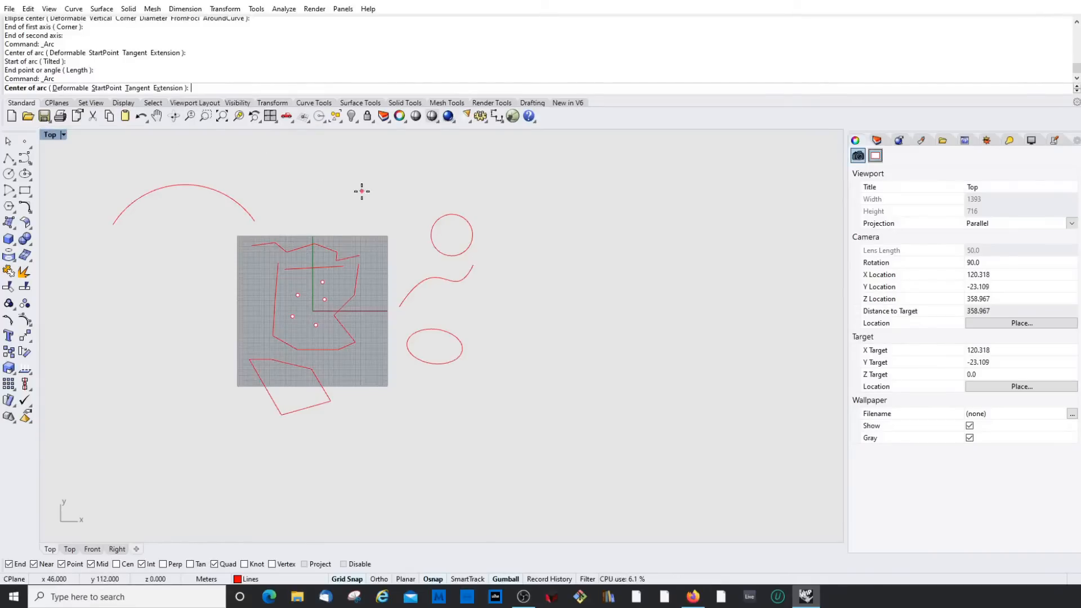
{"action": "key", "text": "Return"}
{"action": "key", "text": "Return"}
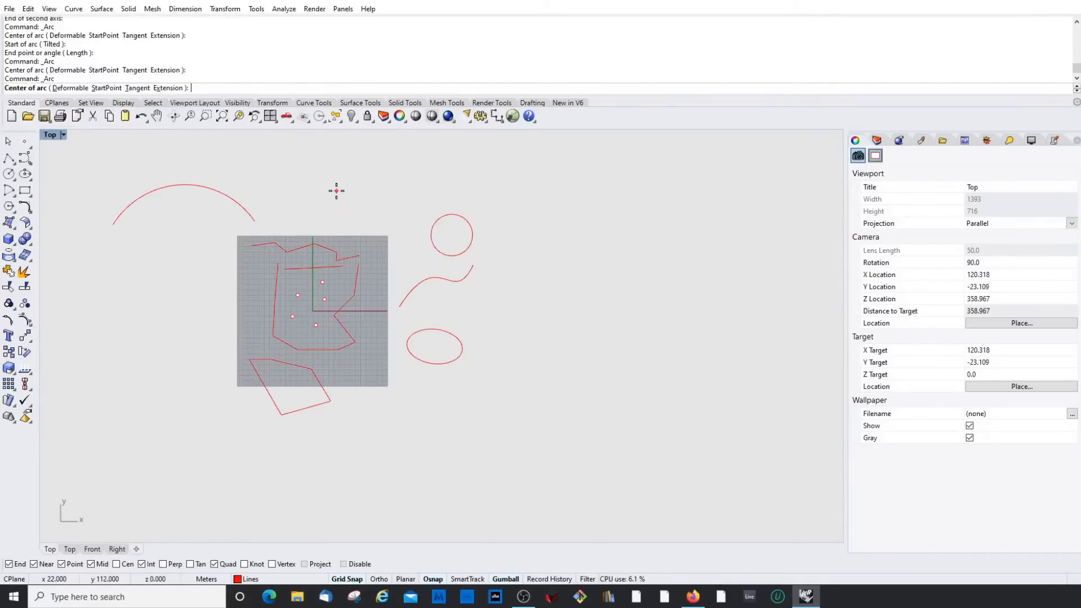
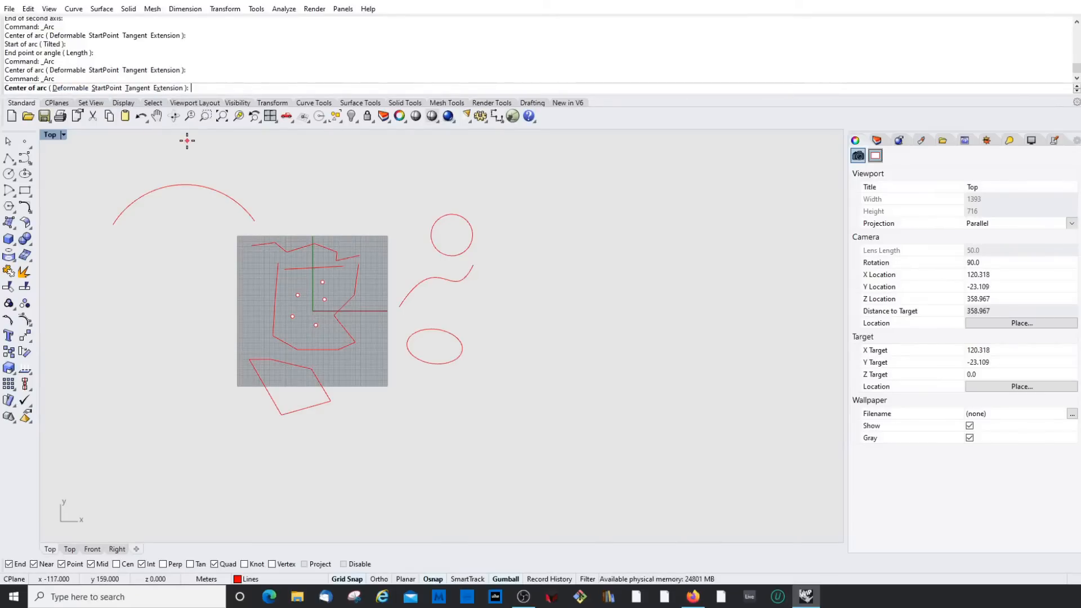
{"action": "type", "text": "s"}
{"action": "key", "text": "Return"}
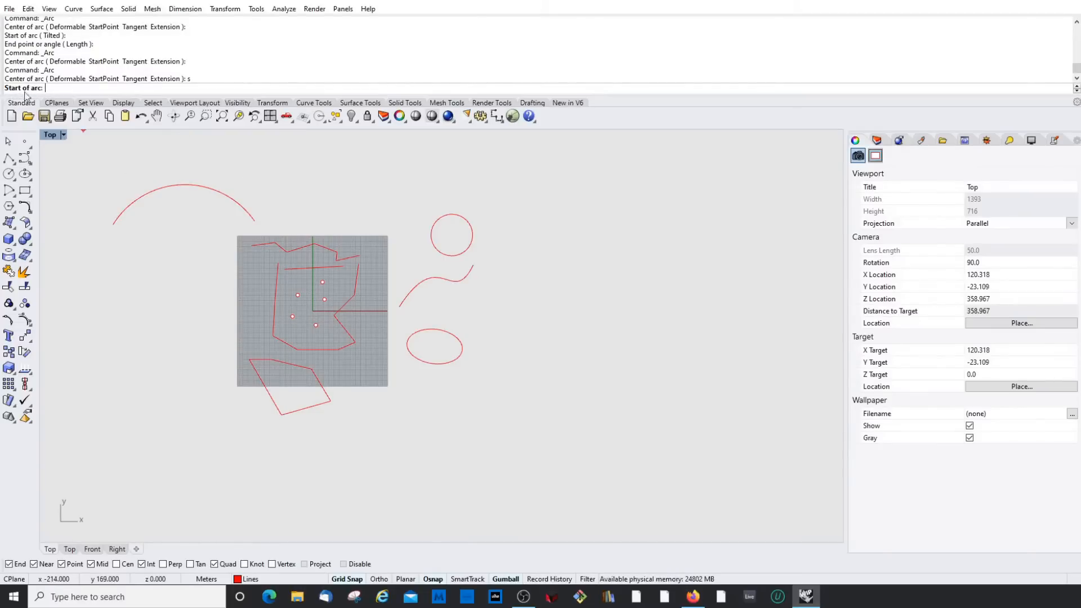
{"action": "left_click", "coordinate": [280, 180]}
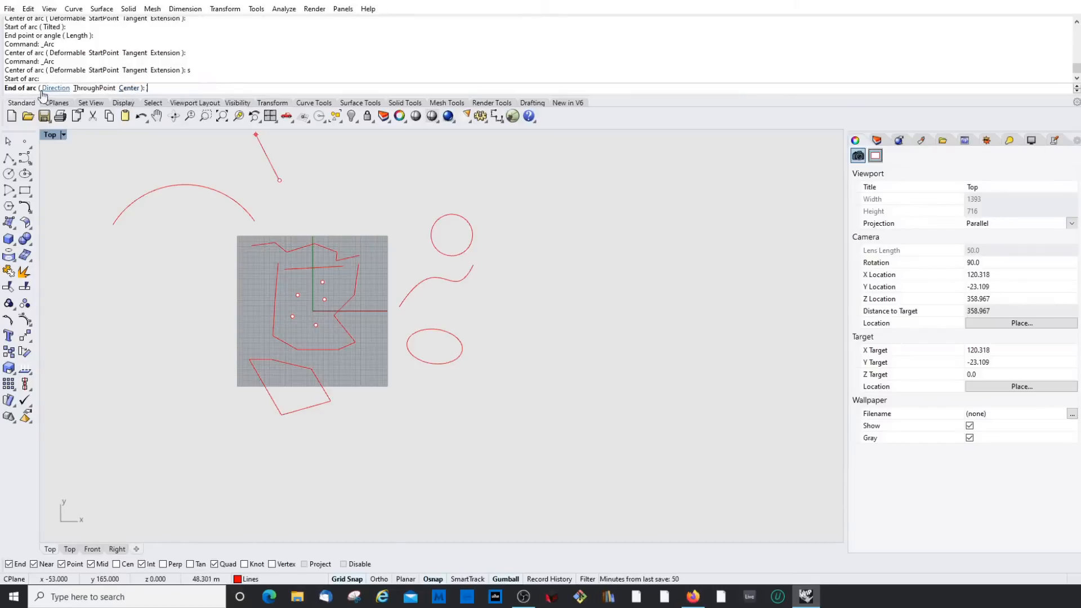
Step: Complete the start-end-point arc above the grid by picking its end and a point that makes it bow downward
{"action": "left_click", "coordinate": [421, 173]}
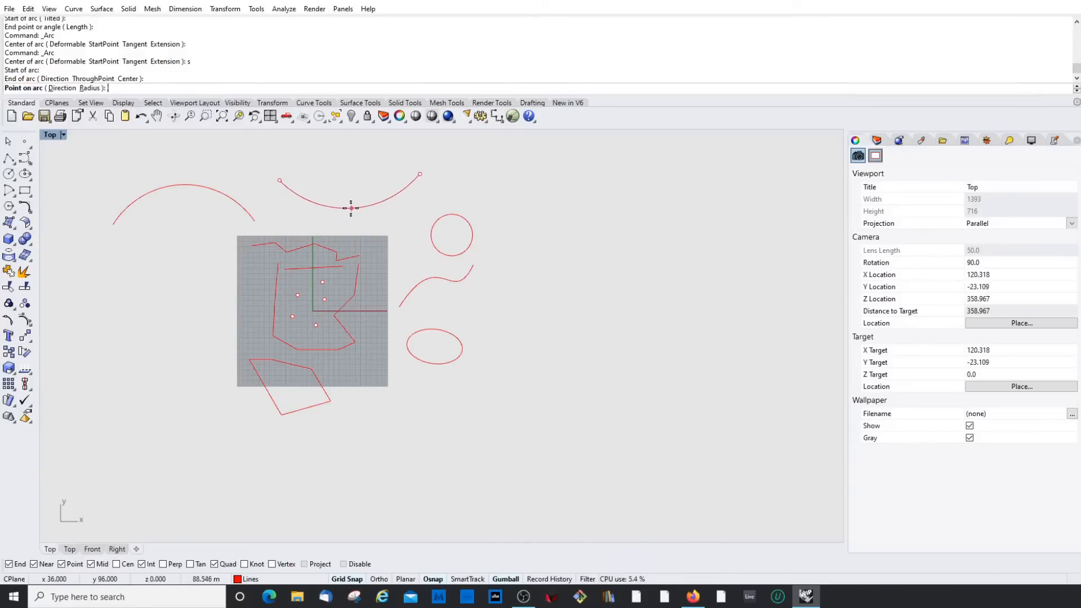
{"action": "left_click", "coordinate": [393, 213]}
{"action": "scroll", "coordinate": [470, 223], "scroll_direction": "down", "scroll_amount": 2}
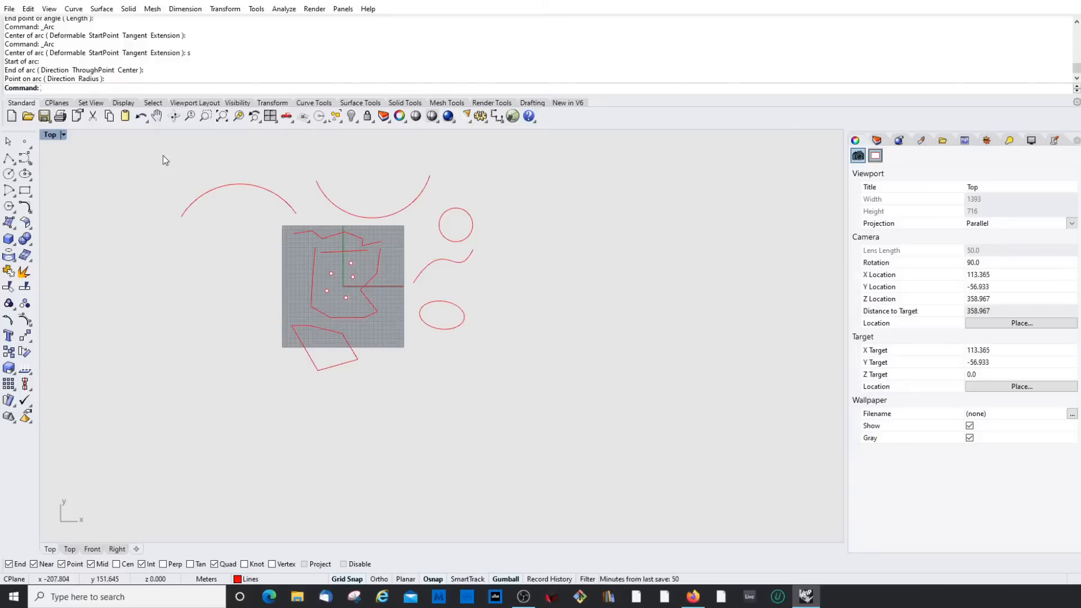
{"action": "left_click_drag", "start_coordinate": [163, 154], "coordinate": [612, 429]}
{"action": "left_click", "coordinate": [552, 399]}
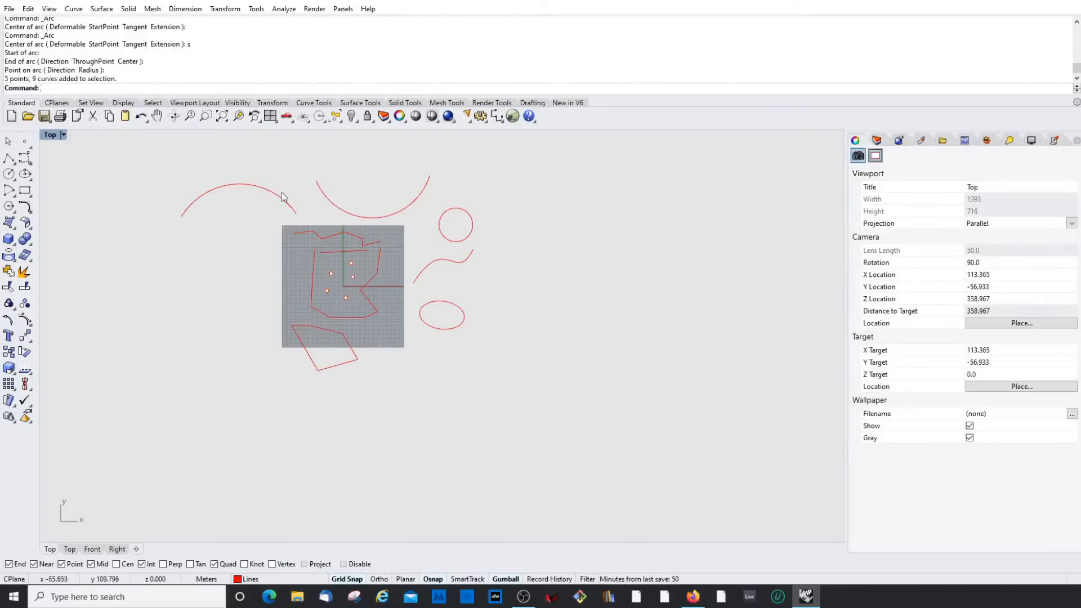
Step: Draw a large rectangle to the right of the ellipse and a smaller one below the grid
{"action": "left_click", "coordinate": [25, 190]}
{"action": "left_click", "coordinate": [542, 281]}
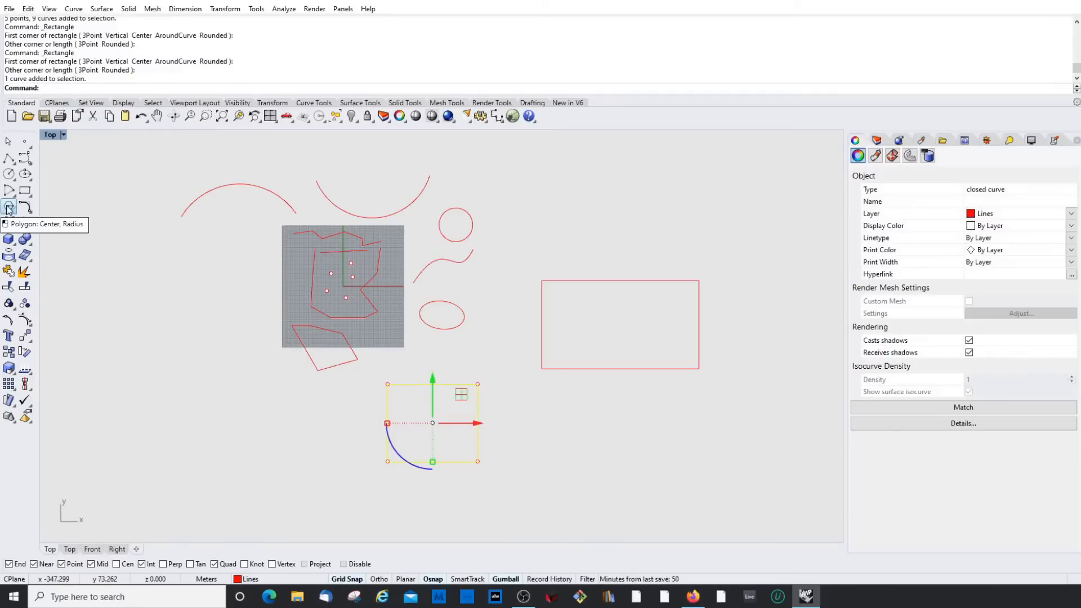
{"action": "left_click", "coordinate": [7, 208]}
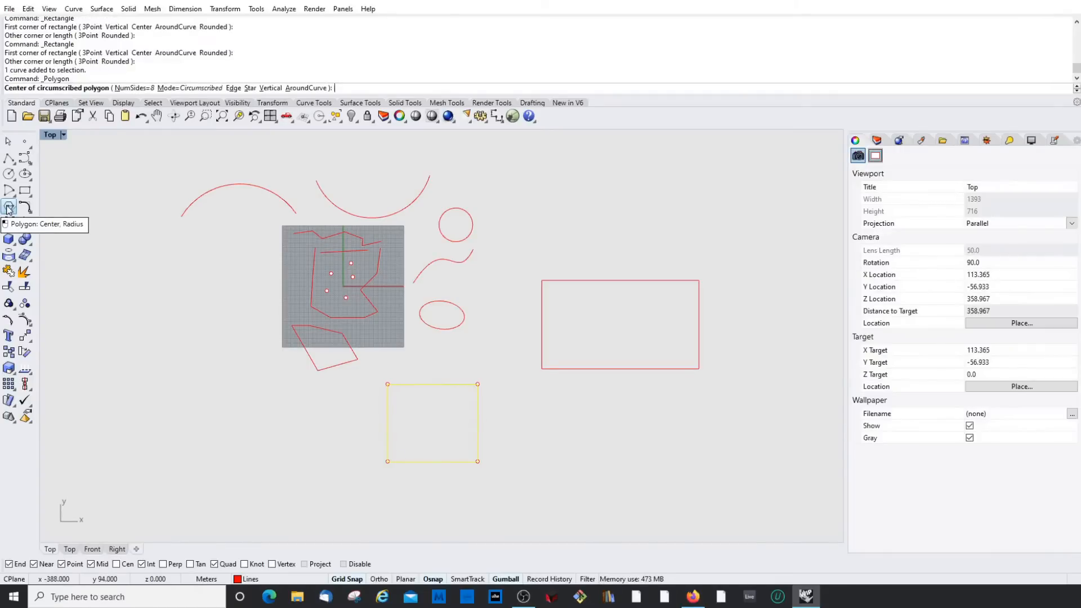
{"action": "key", "text": "Escape"}
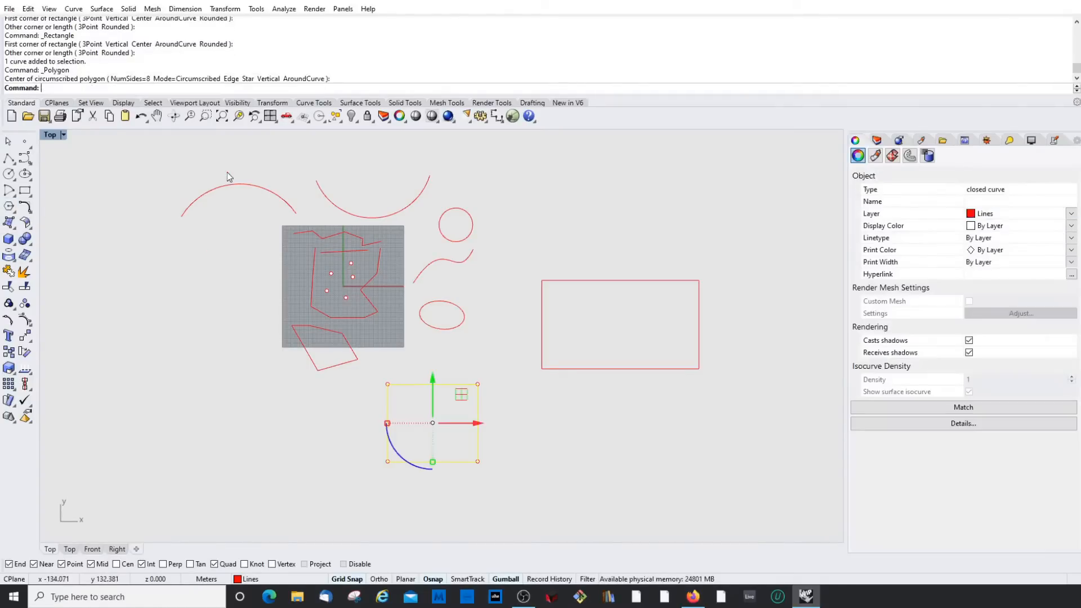
Step: Look through the command suggestions that match "Poly"
{"action": "type", "text": "Poly"}
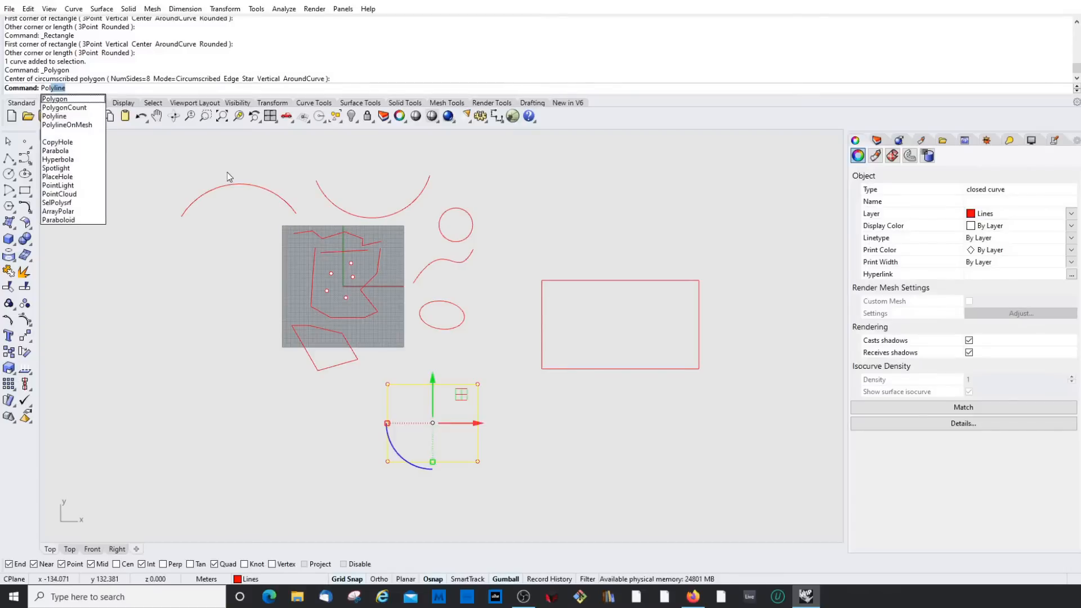
{"action": "type", "text": "y"}
{"action": "key", "text": "Down"}
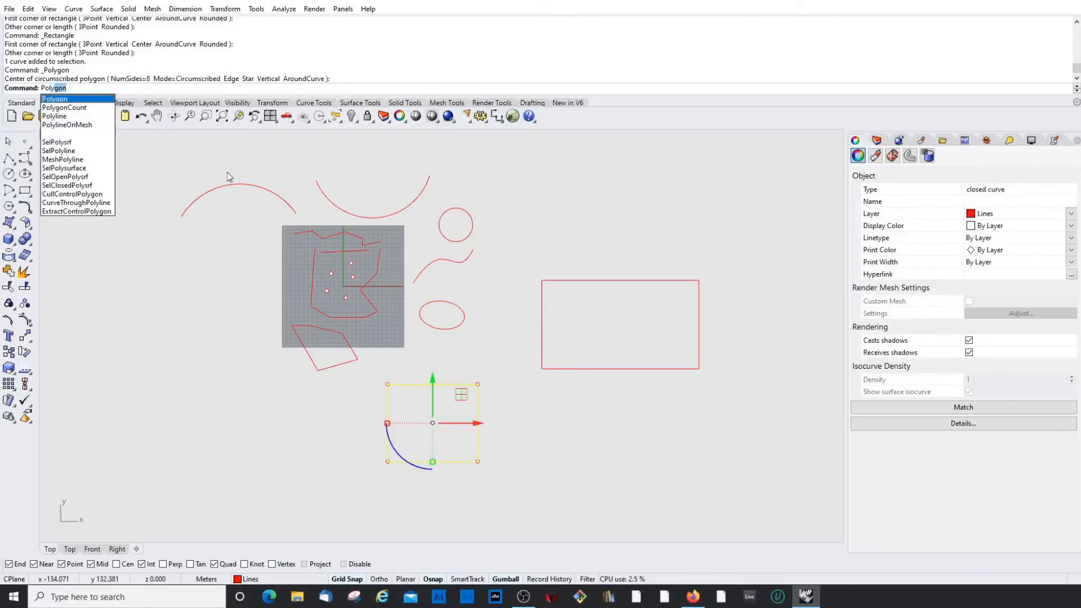
{"action": "key", "text": "Down"}
{"action": "key", "text": "Down"}
{"action": "key", "text": "Down"}
{"action": "key", "text": "Down"}
{"action": "key", "text": "Up"}
{"action": "key", "text": "Up"}
{"action": "key", "text": "Up"}
{"action": "key", "text": "Up"}
{"action": "key", "text": "Up"}
{"action": "key", "text": "Down"}
{"action": "key", "text": "Down"}
{"action": "key", "text": "Down"}
{"action": "key", "text": "Down"}
{"action": "key", "text": "Up"}
{"action": "key", "text": "Up"}
{"action": "key", "text": "Up"}
{"action": "key", "text": "Up"}
{"action": "key", "text": "Down"}
{"action": "key", "text": "Down"}
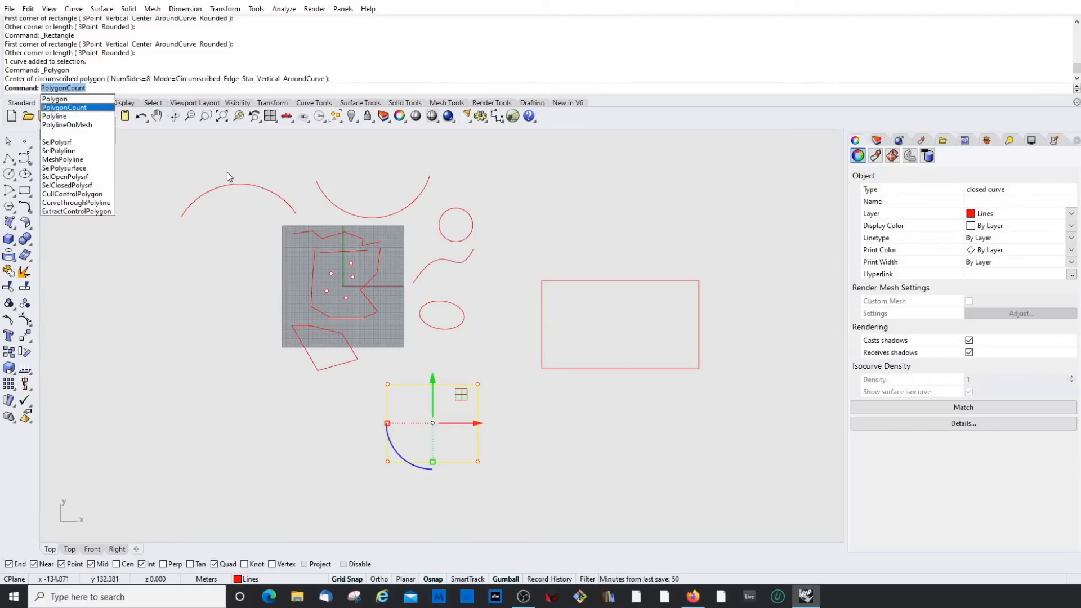
{"action": "key", "text": "Down"}
{"action": "key", "text": "Down"}
{"action": "key", "text": "Down"}
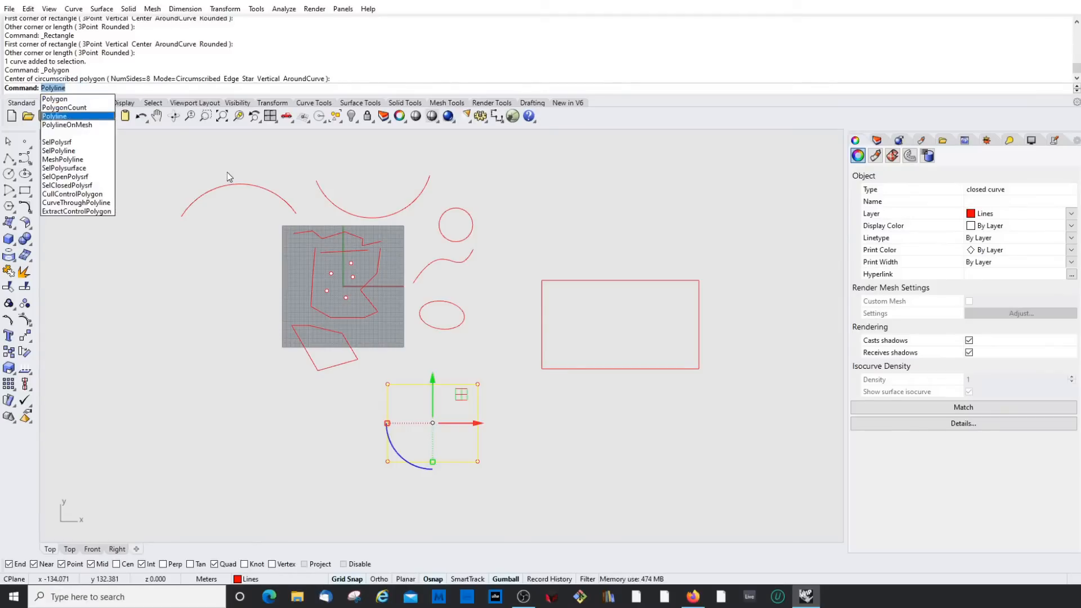
{"action": "key", "text": "Up"}
{"action": "key", "text": "Up"}
{"action": "key", "text": "Up"}
{"action": "key", "text": "Up"}
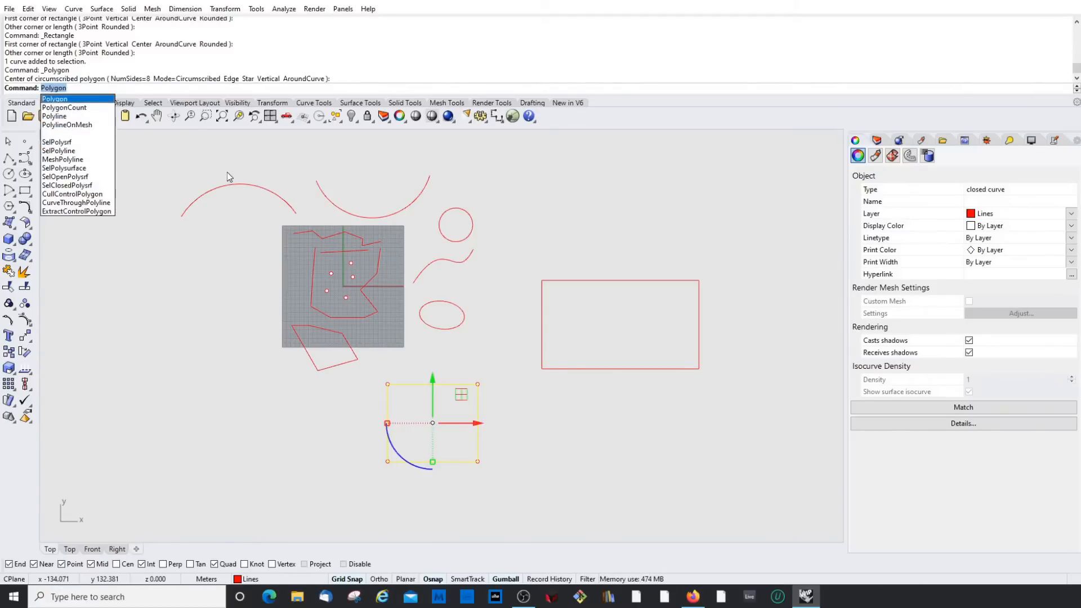
{"action": "key", "text": "Down"}
{"action": "key", "text": "Down"}
{"action": "key", "text": "Down"}
{"action": "key", "text": "Down"}
{"action": "key", "text": "Down"}
{"action": "key", "text": "Down"}
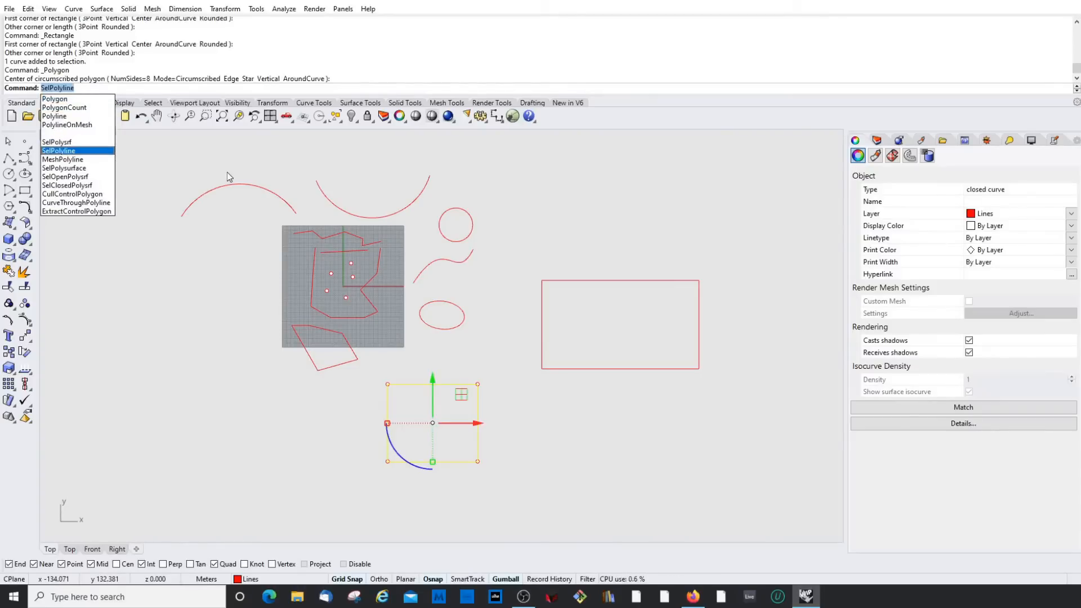
{"action": "key", "text": "Up"}
{"action": "key", "text": "Up"}
{"action": "key", "text": "Up"}
{"action": "key", "text": "Up"}
{"action": "key", "text": "Up"}
{"action": "key", "text": "Up"}
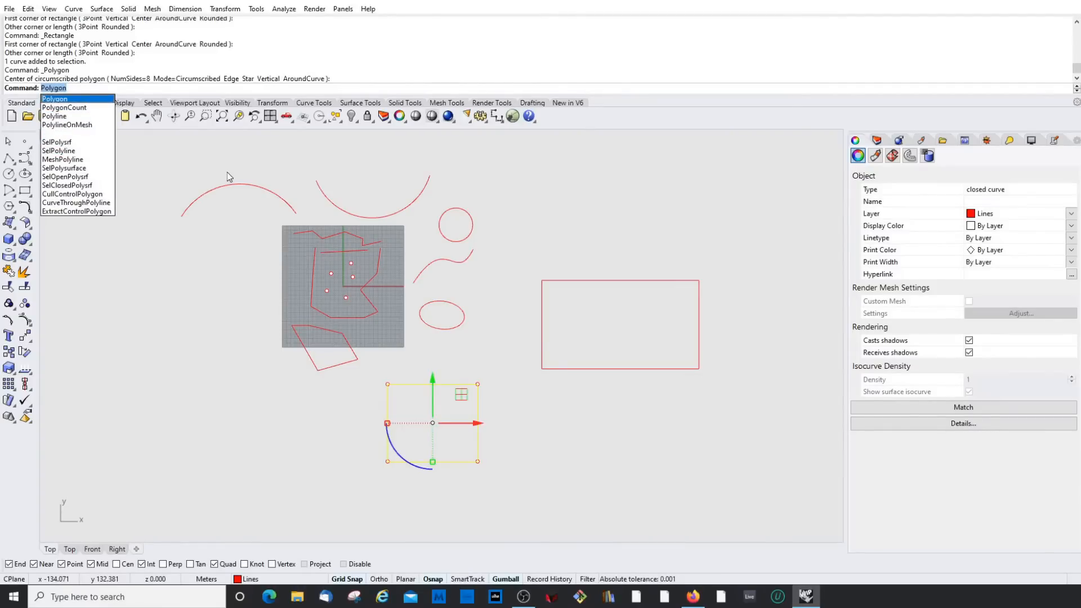
Step: Draw a five-pointed star to the left of the grid using Polygon with 5 sides and the Star option, picking both radii
{"action": "key", "text": "Return"}
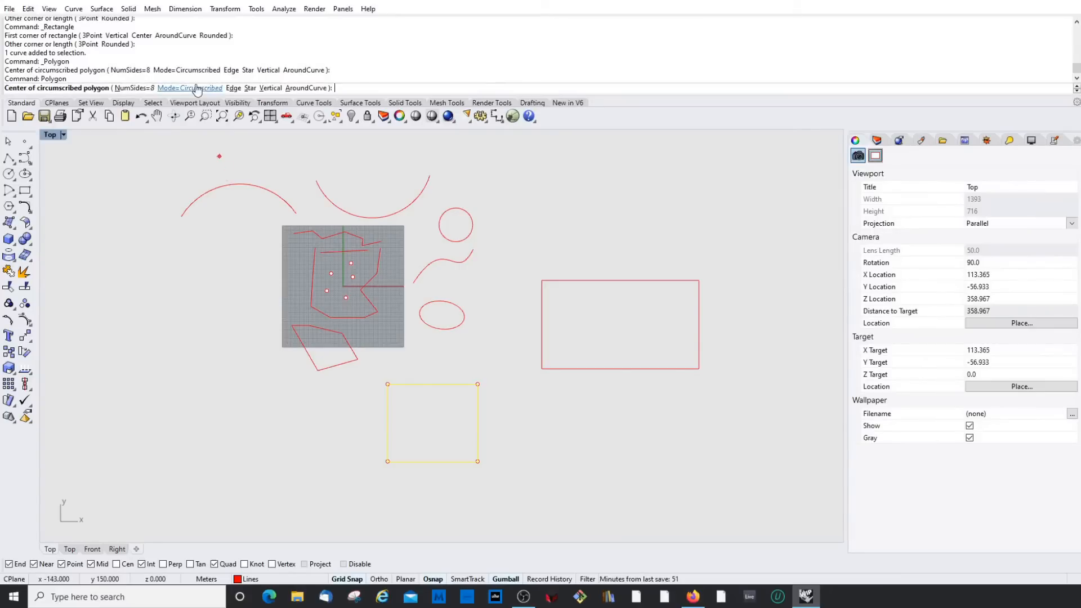
{"action": "left_click", "coordinate": [132, 89]}
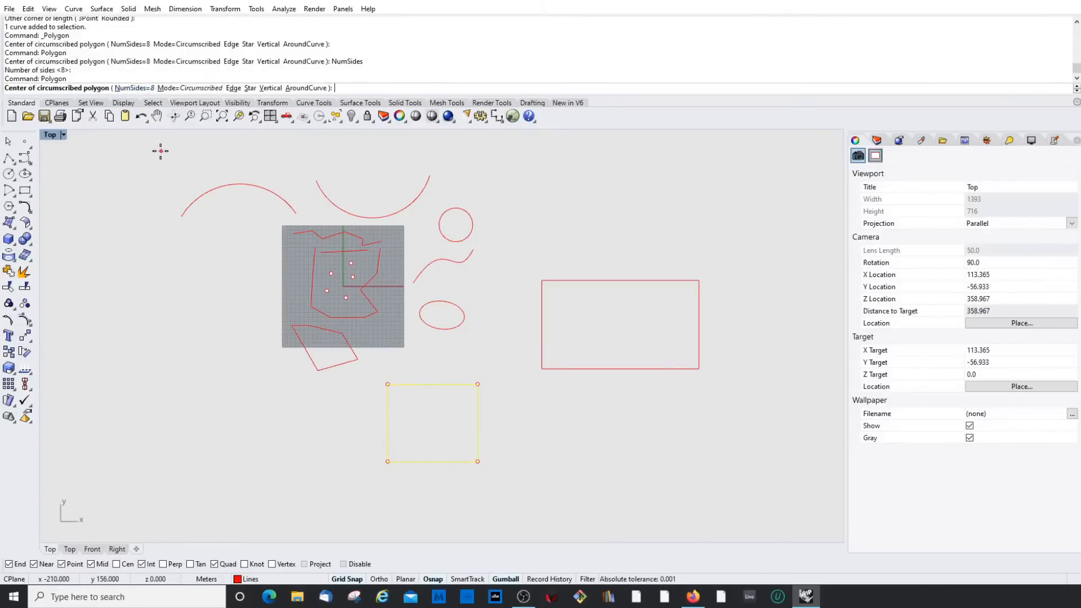
{"action": "type", "text": "n"}
{"action": "key", "text": "Return"}
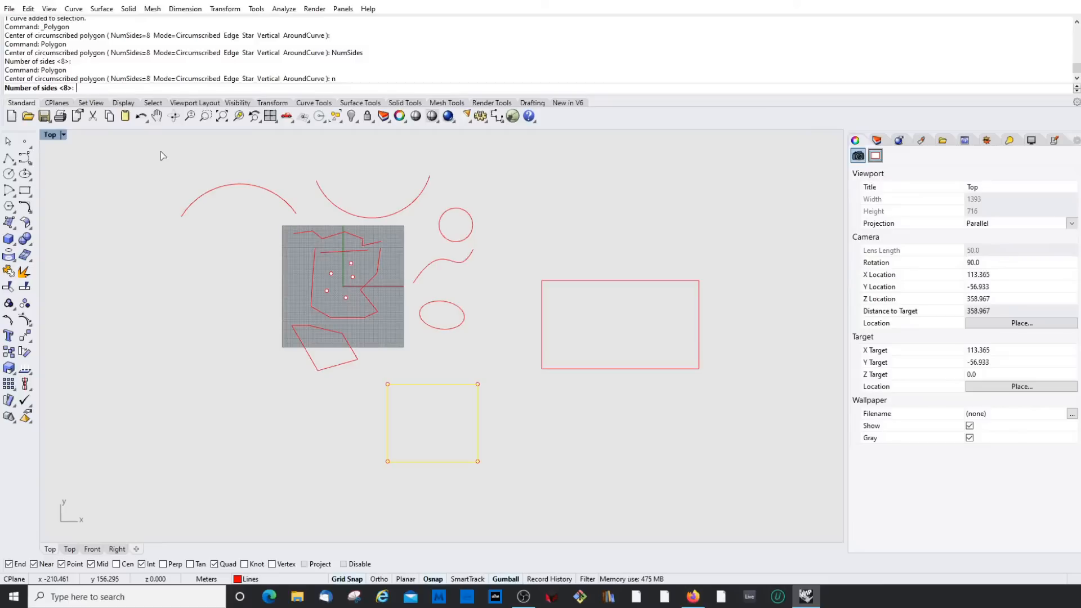
{"action": "type", "text": "5"}
{"action": "key", "text": "Return"}
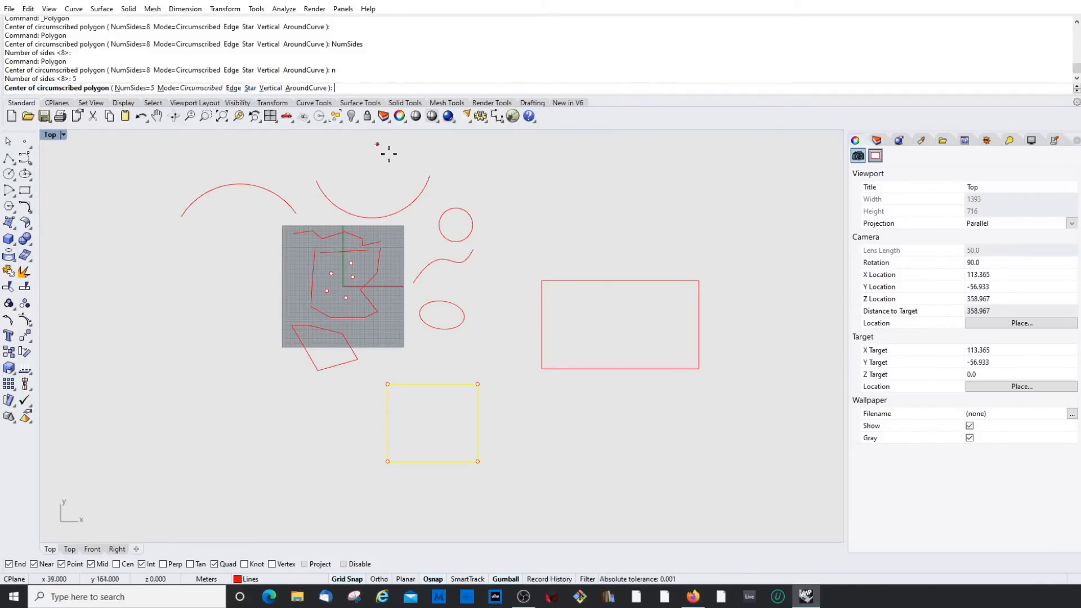
{"action": "key", "text": "Return"}
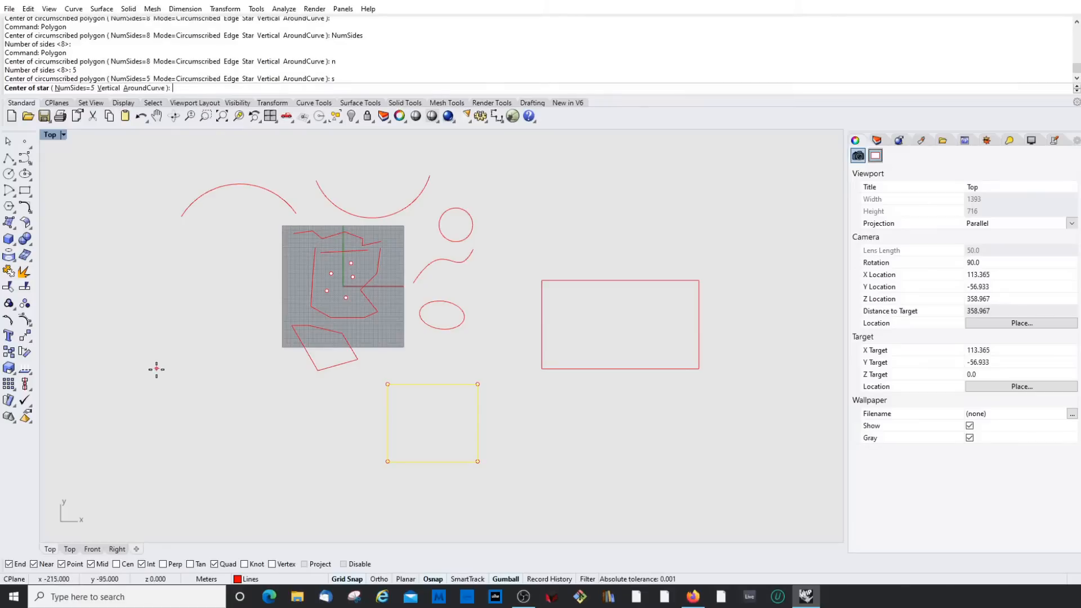
{"action": "left_click", "coordinate": [135, 289]}
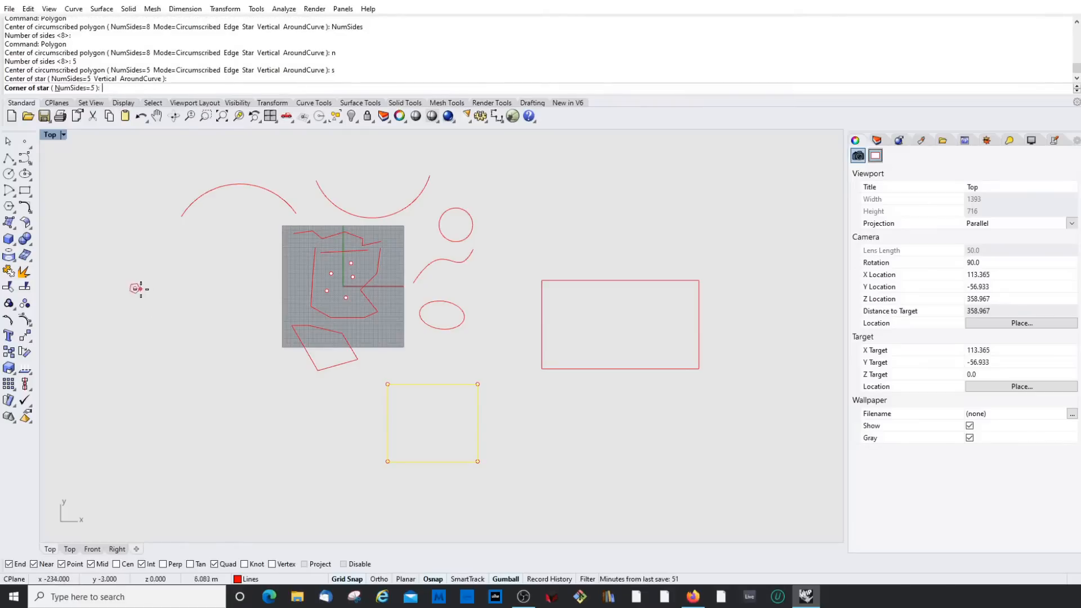
{"action": "left_click", "coordinate": [208, 316]}
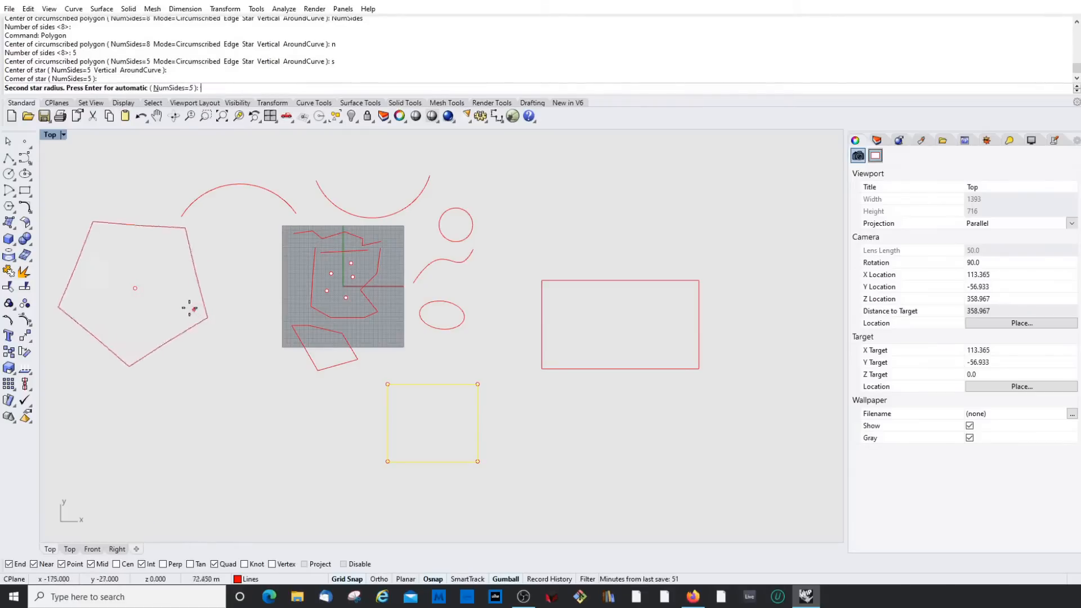
{"action": "left_click", "coordinate": [158, 299]}
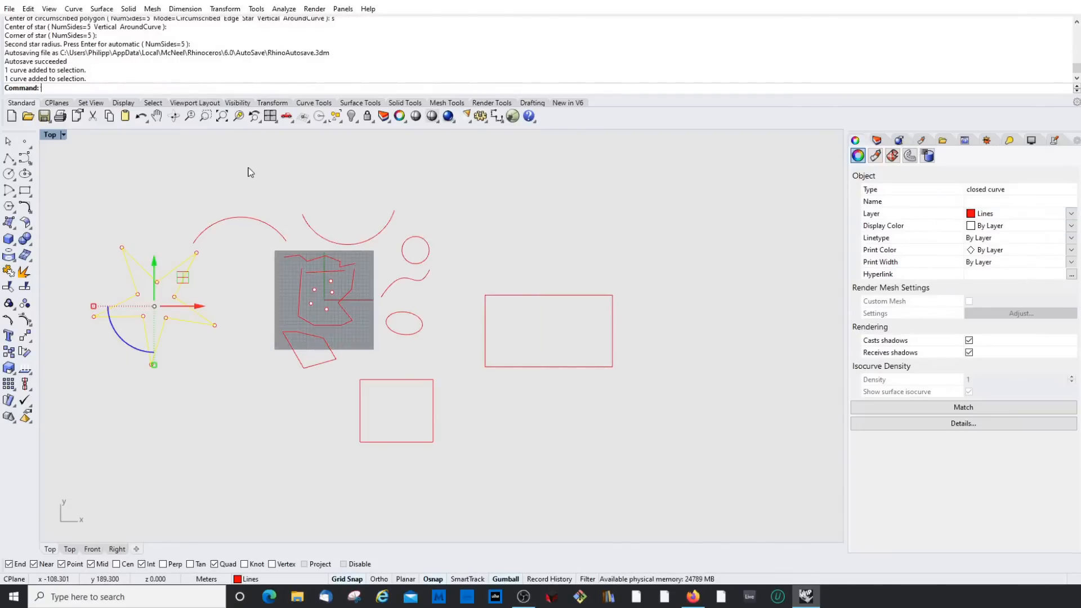
Step: Draw a large inscribed five-sided polygon centred below the large rectangle, with one corner on that rectangle's lower-right corner
{"action": "key", "text": "Return"}
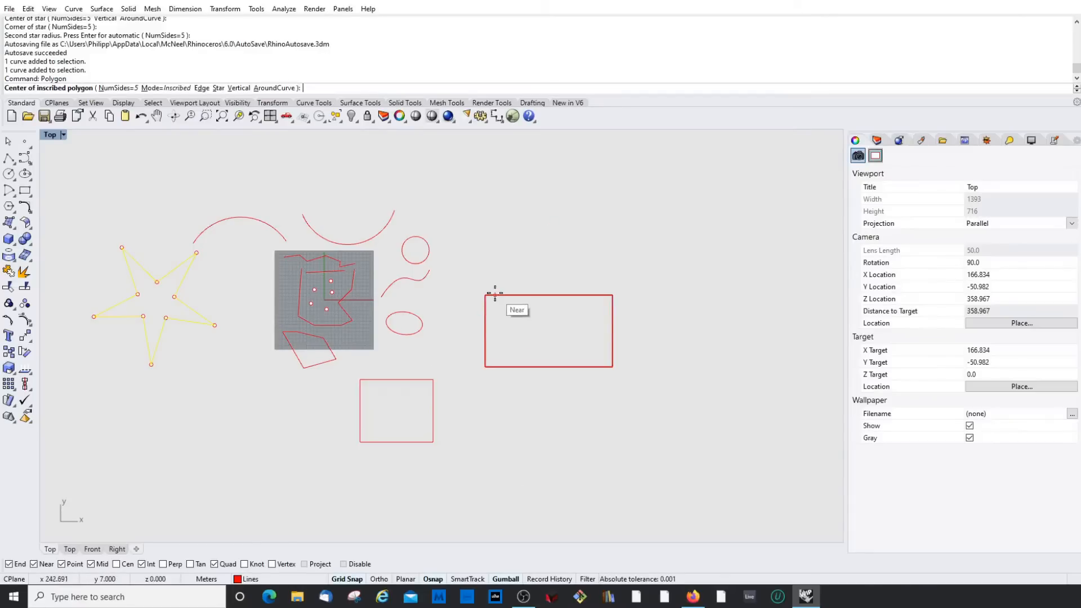
{"action": "left_click", "coordinate": [497, 430]}
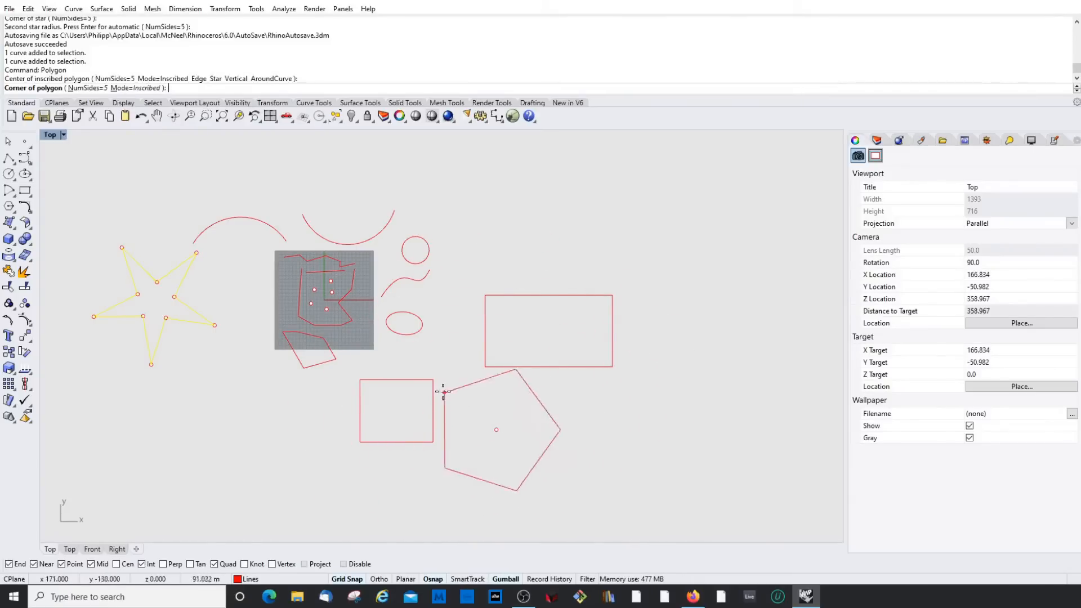
{"action": "left_click", "coordinate": [610, 367]}
{"action": "left_click", "coordinate": [566, 352]}
{"action": "left_click", "coordinate": [567, 346]}
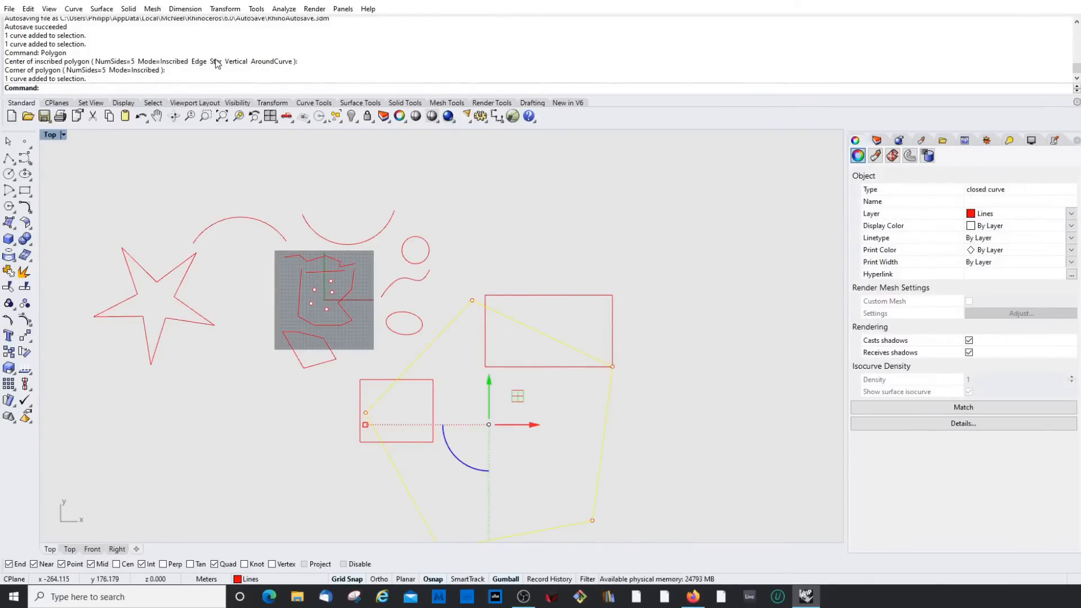
{"action": "left_click", "coordinate": [647, 390]}
{"action": "left_click", "coordinate": [587, 356]}
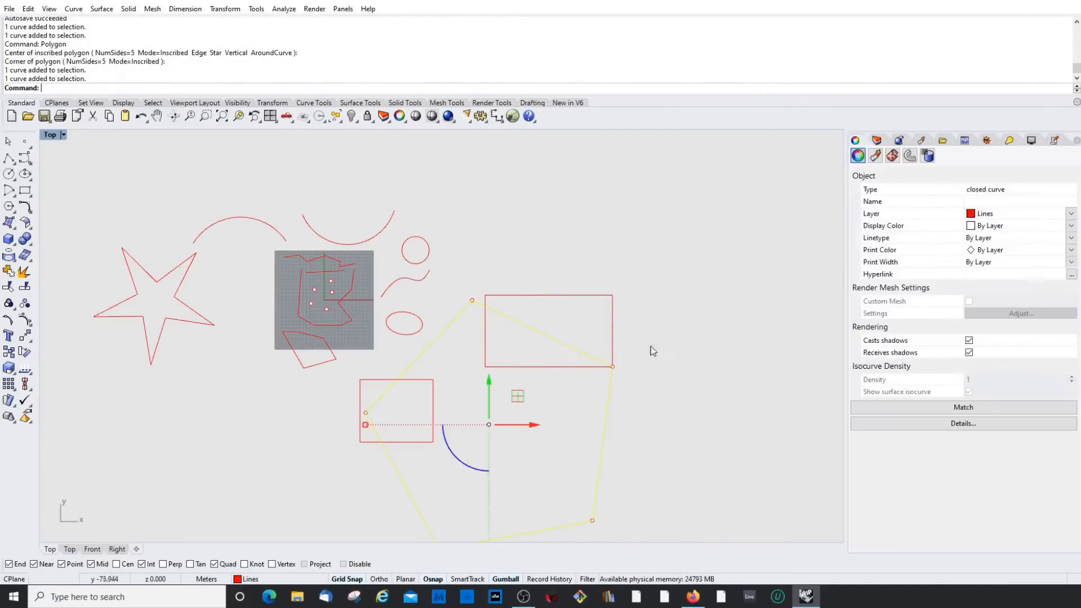
{"action": "left_click", "coordinate": [646, 350]}
{"action": "left_click", "coordinate": [538, 332]}
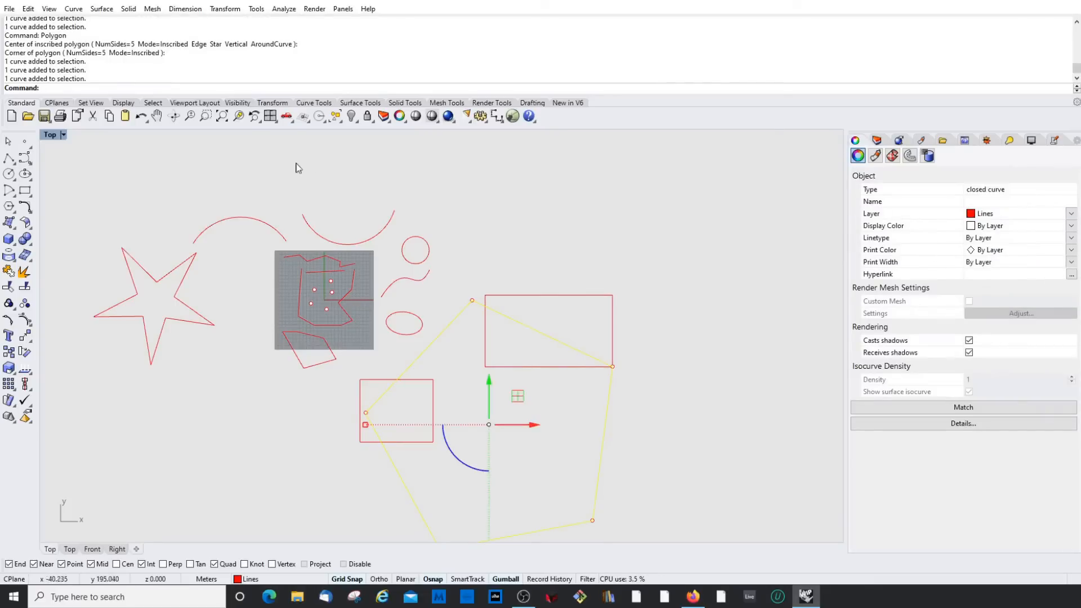
Step: Draw an inscribed polygon above the circle, setting its number of sides first to 3 and finally to 6
{"action": "right_click", "coordinate": [450, 200]}
{"action": "left_click", "coordinate": [465, 198]}
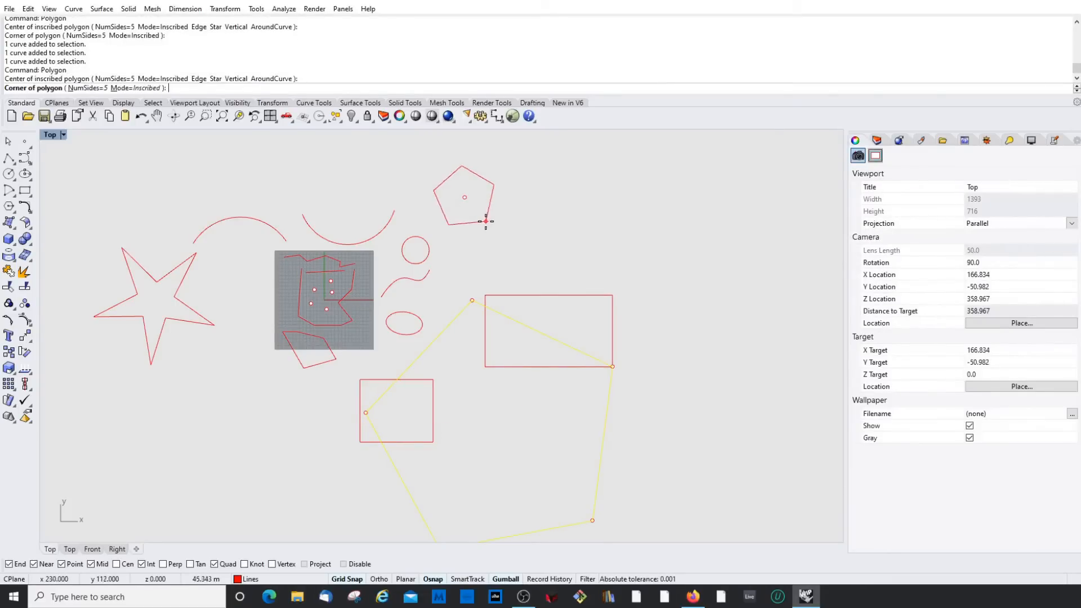
{"action": "type", "text": "n"}
{"action": "key", "text": "Return"}
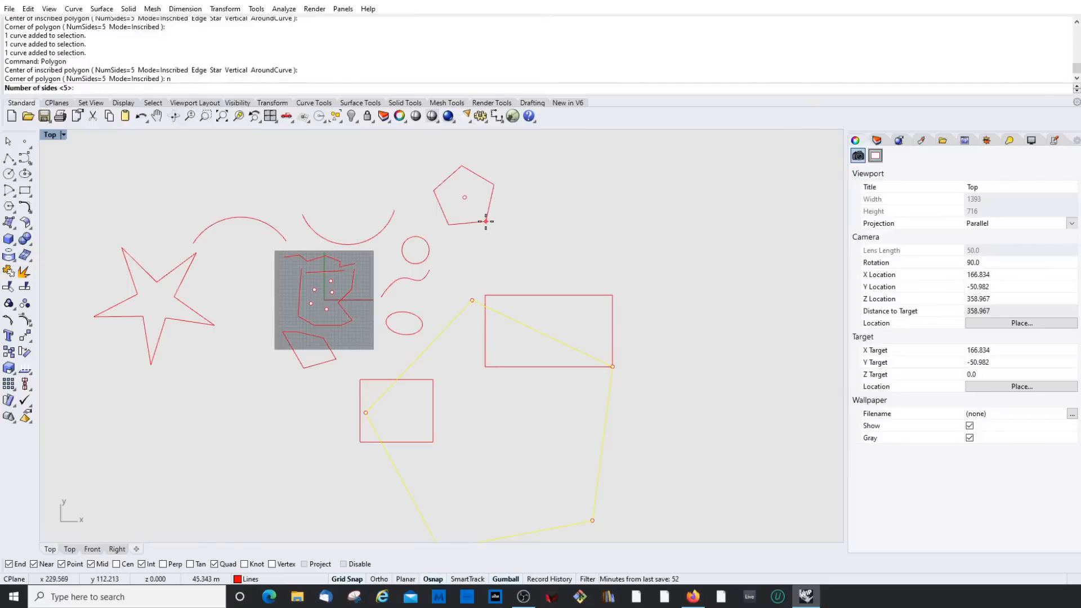
{"action": "type", "text": "3"}
{"action": "key", "text": "Return"}
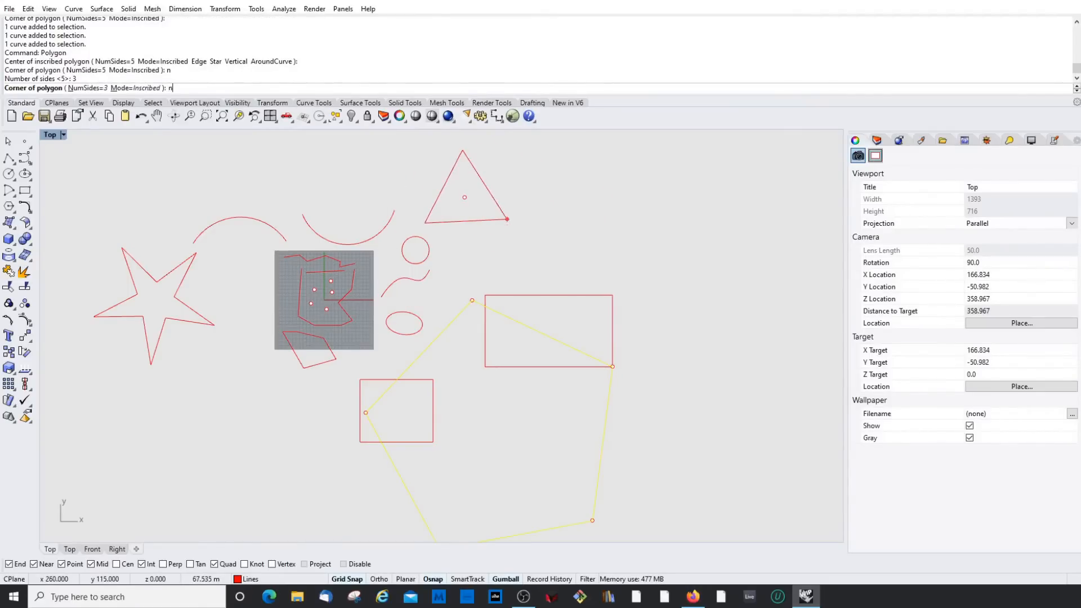
{"action": "key", "text": "Return"}
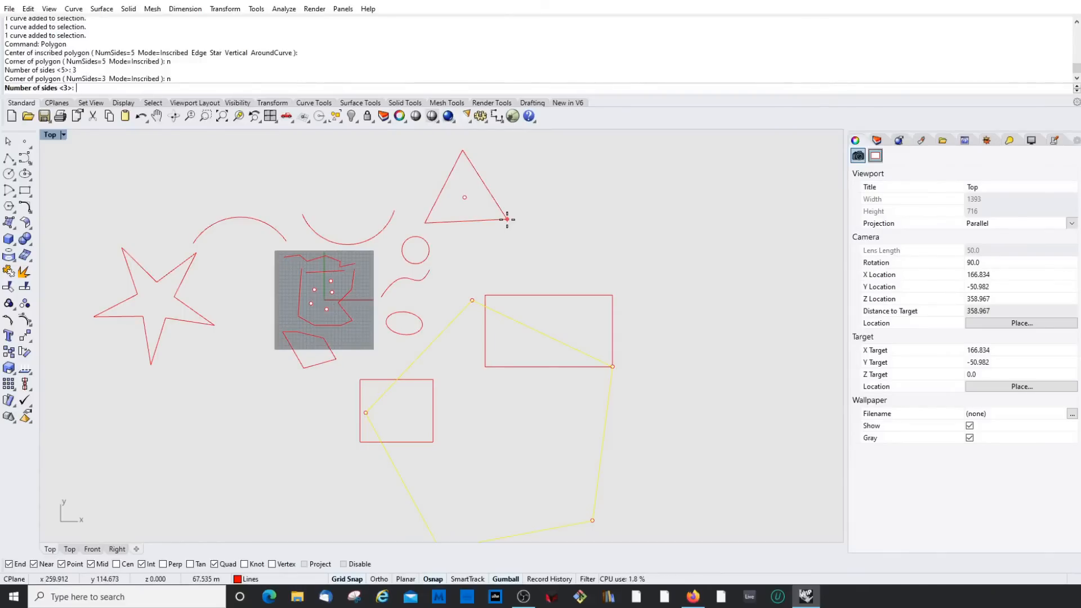
{"action": "type", "text": "6"}
{"action": "key", "text": "Return"}
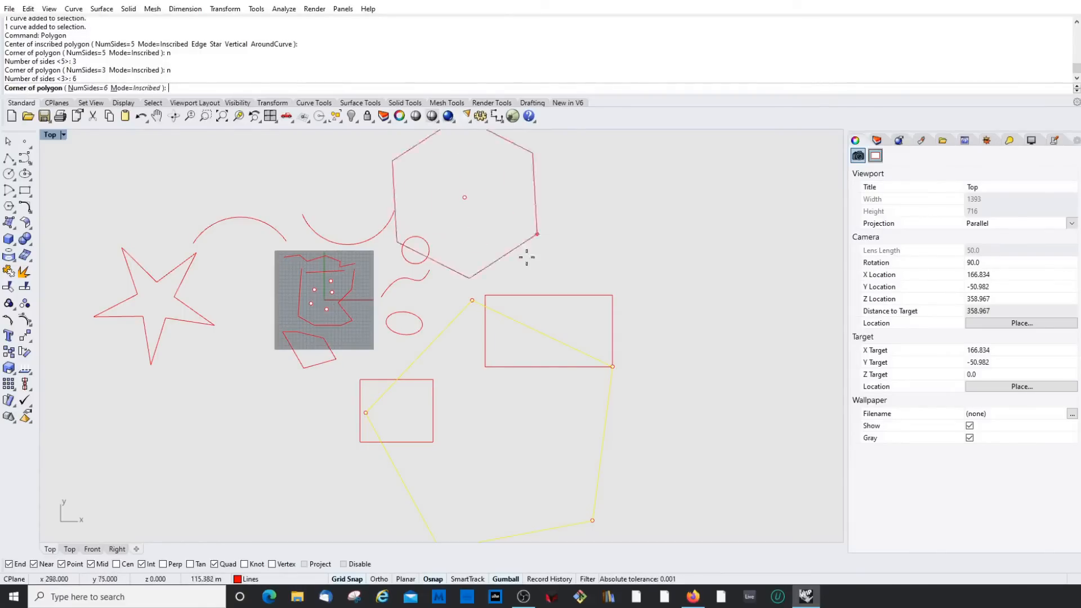
Step: Delete all objects in the model and draw a new rectangle to the right of the grid
{"action": "key", "text": "ctrl+a"}
{"action": "key", "text": "Delete"}
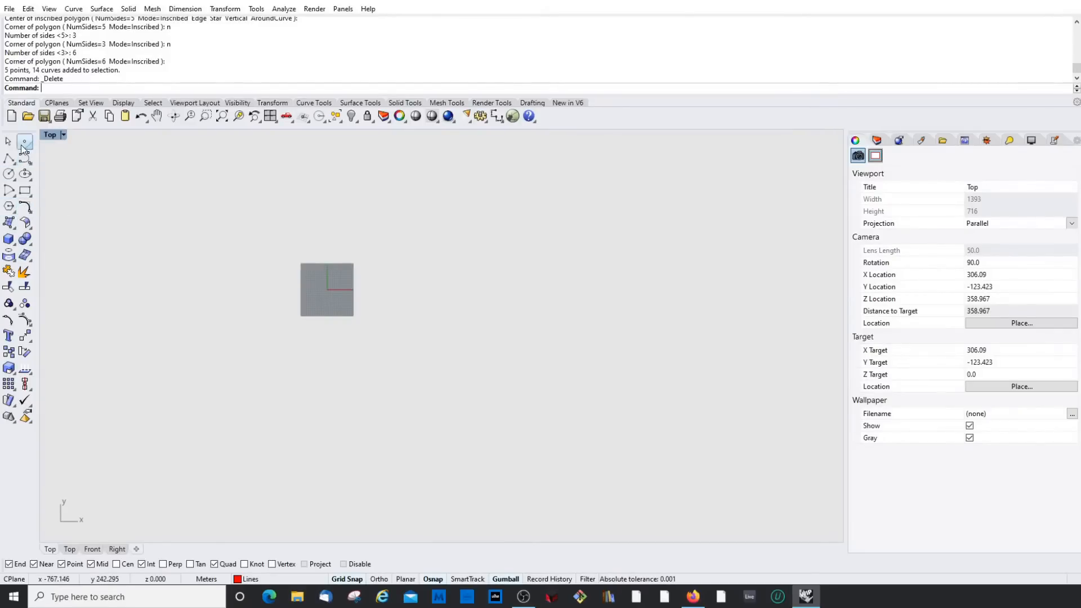
{"action": "left_click", "coordinate": [25, 191]}
{"action": "left_click", "coordinate": [442, 291]}
{"action": "left_click", "coordinate": [608, 389]}
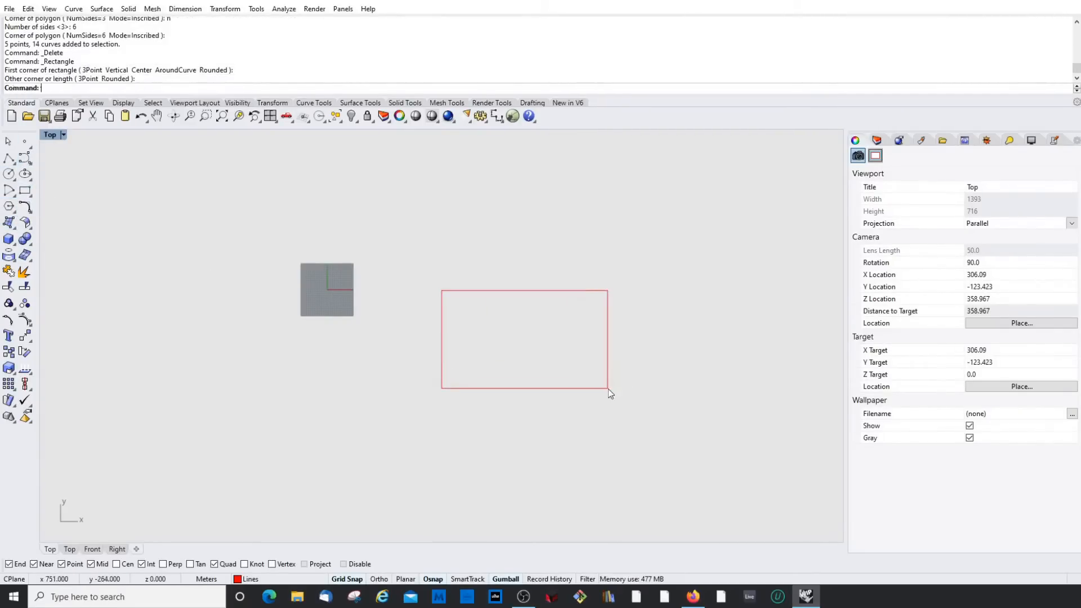
{"action": "left_click", "coordinate": [468, 290]}
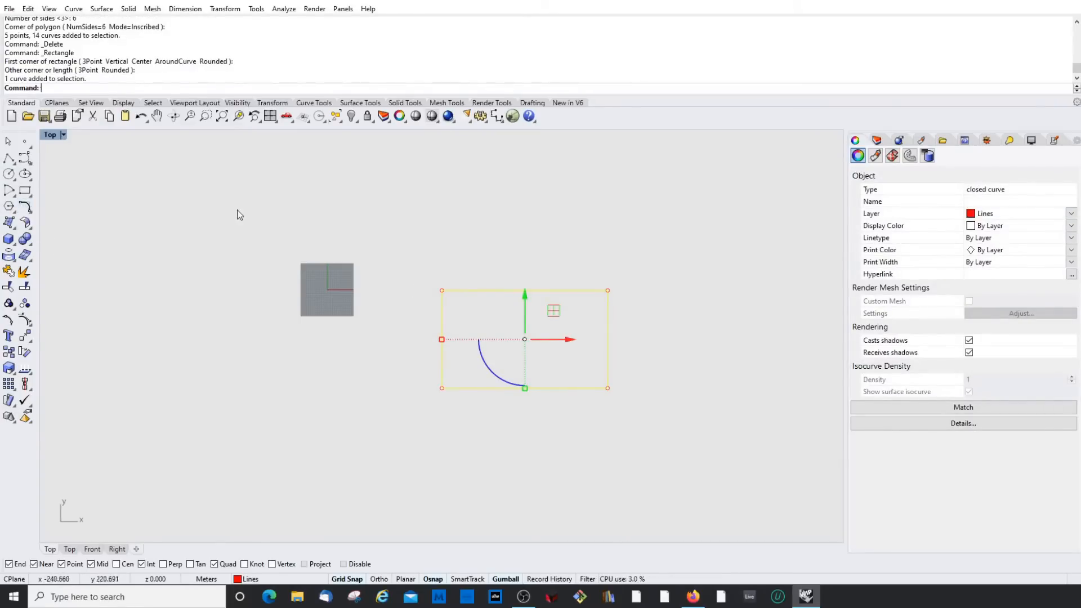
{"action": "left_click", "coordinate": [228, 223]}
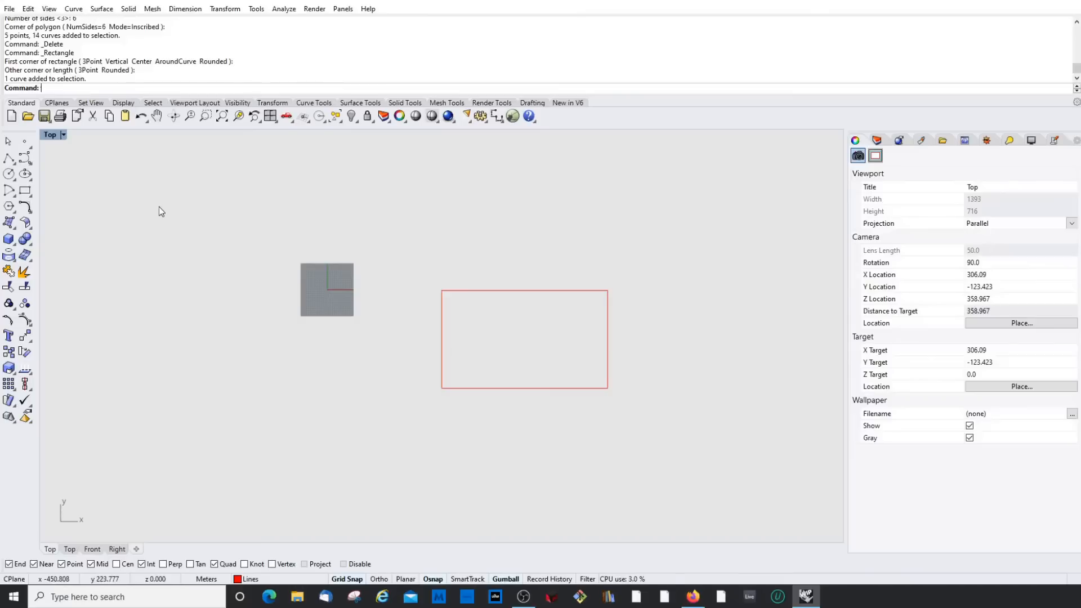
Step: Fillet the rectangle's upper-left corner with a radius of 5, picking its top and left edges
{"action": "type", "text": "Fillet"}
{"action": "key", "text": "Return"}
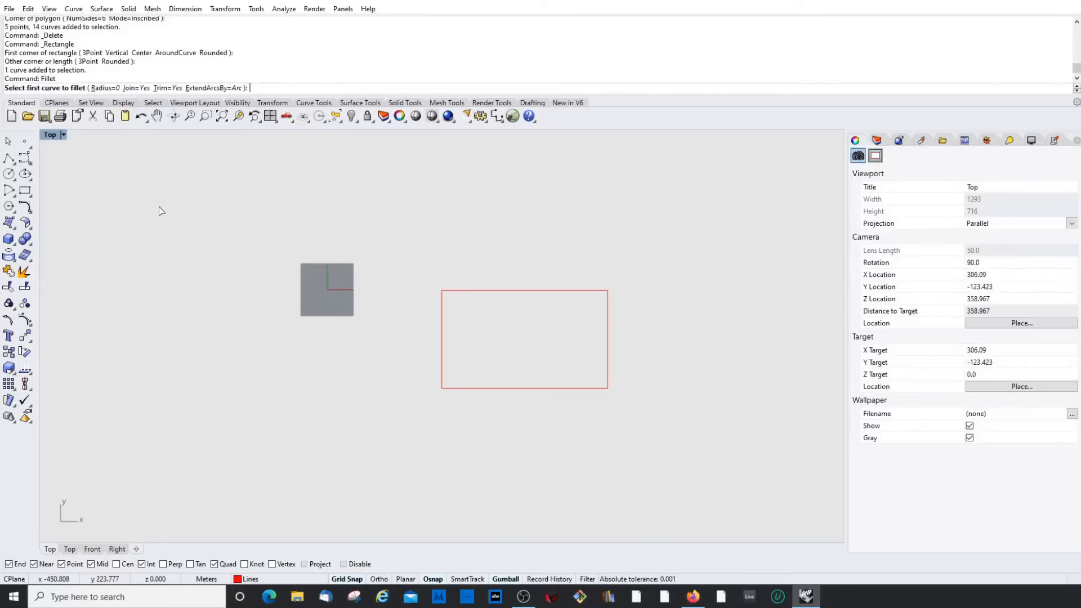
{"action": "key", "text": "Escape"}
{"action": "left_click", "coordinate": [24, 208]}
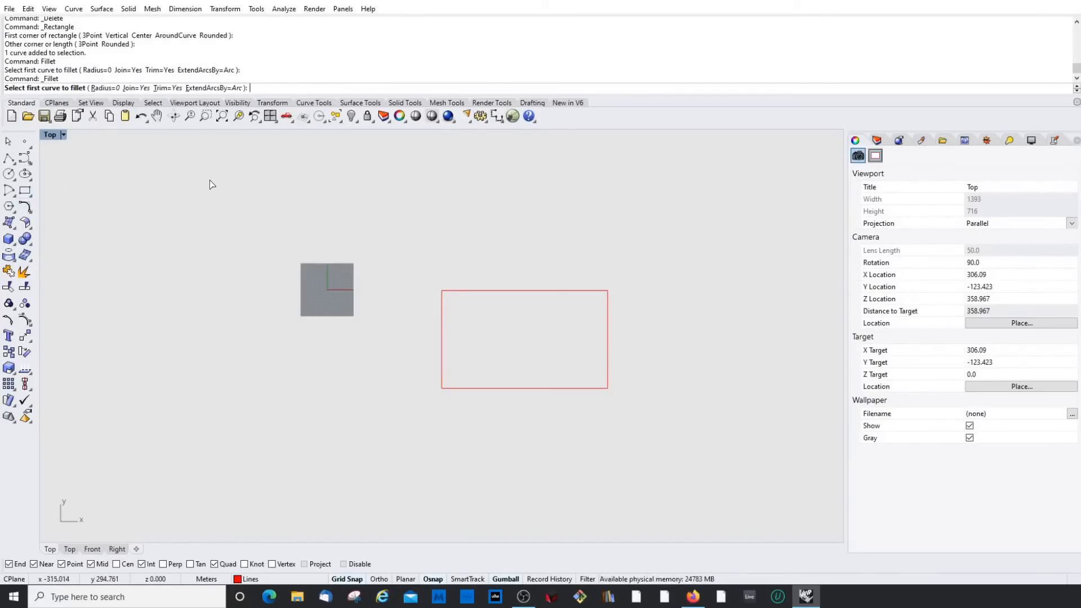
{"action": "key", "text": "Return"}
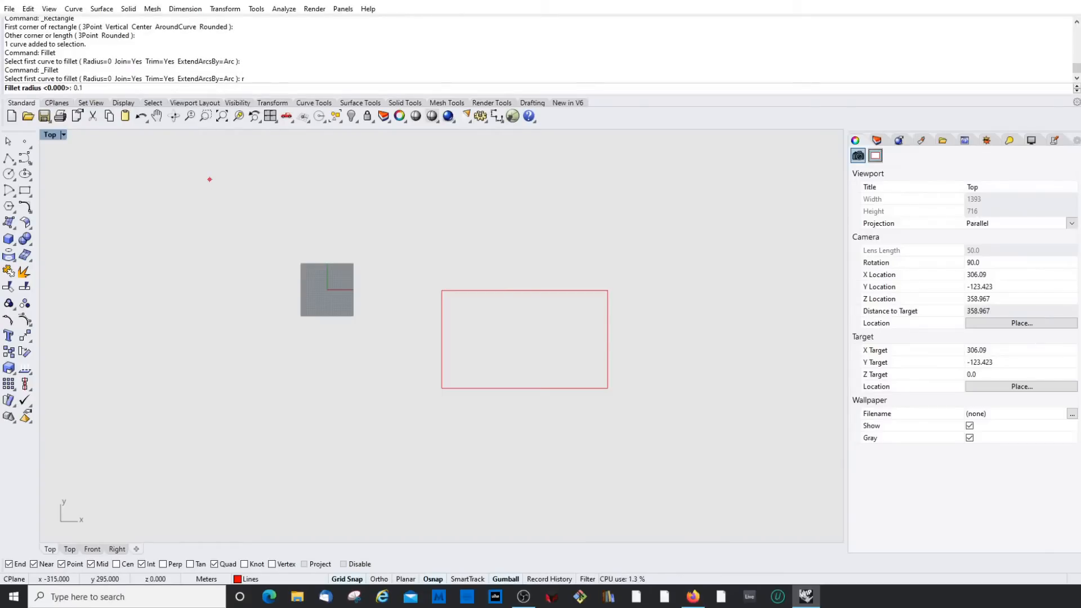
{"action": "key", "text": "BackSpace"}
{"action": "key", "text": "BackSpace"}
{"action": "key", "text": "BackSpace"}
{"action": "type", "text": "5"}
{"action": "key", "text": "Return"}
{"action": "scroll", "coordinate": [454, 250], "scroll_direction": "up", "scroll_amount": 3}
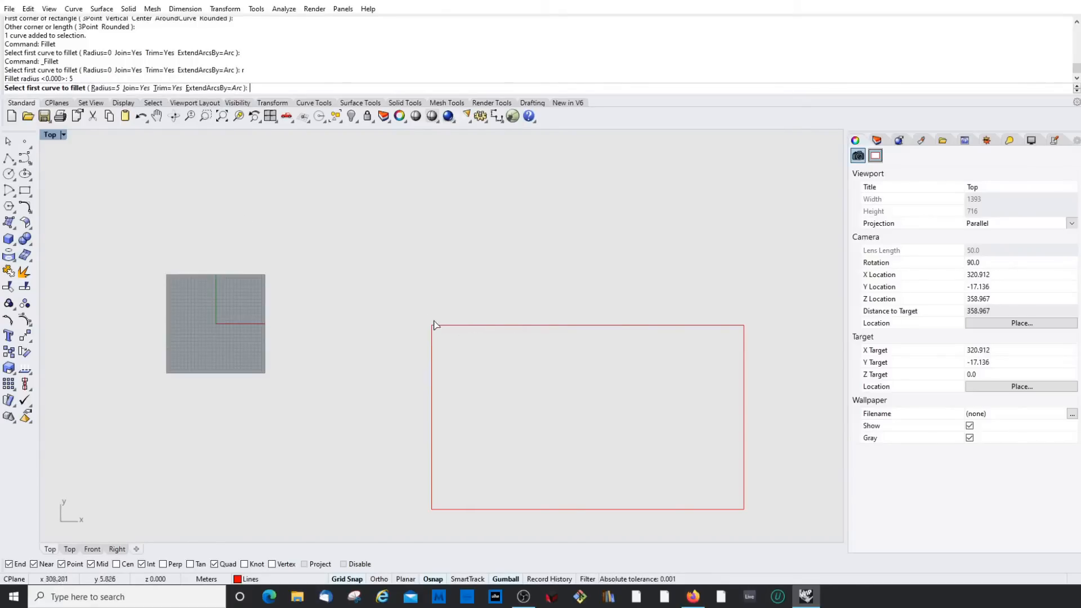
{"action": "left_click", "coordinate": [555, 325]}
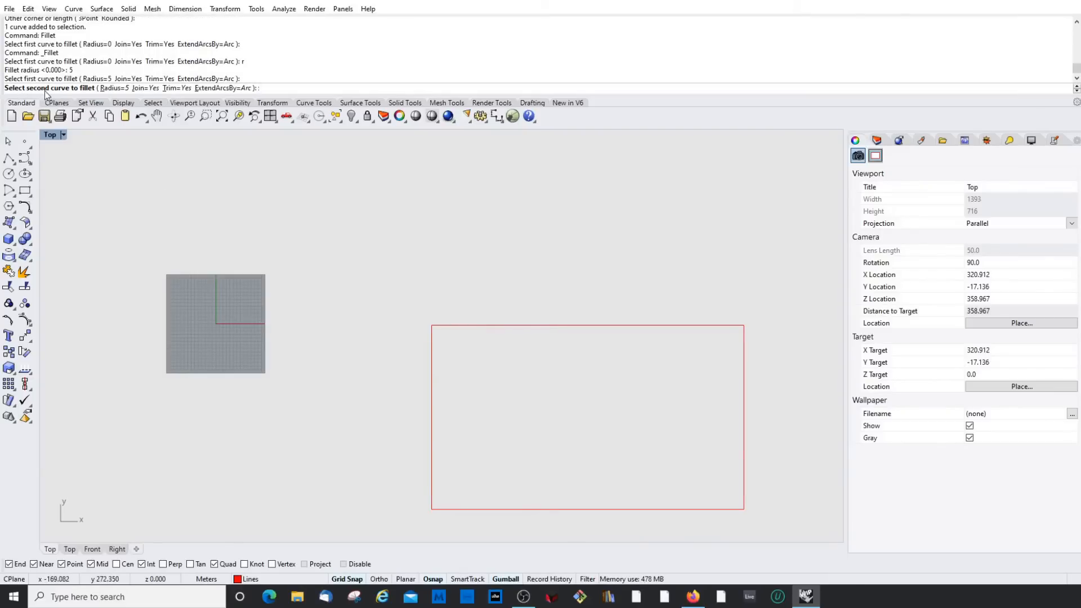
{"action": "left_click", "coordinate": [432, 376]}
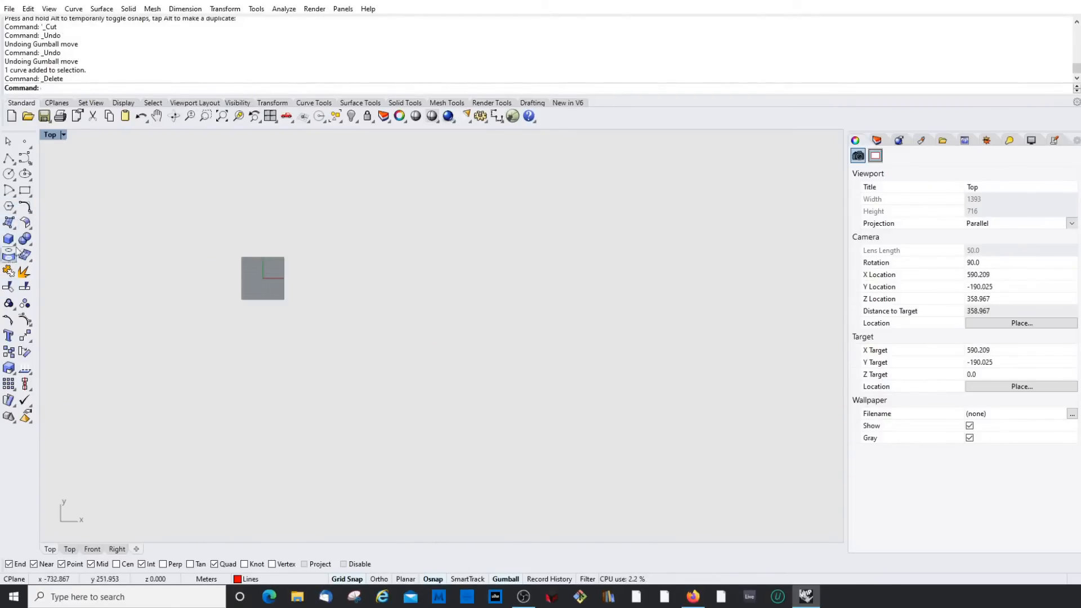
Step: Create a four-sided flat surface from corner points, starting near the end of the grid's X axis and extending beyond the grid
{"action": "left_click", "coordinate": [9, 222]}
{"action": "scroll", "coordinate": [273, 274], "scroll_direction": "up", "scroll_amount": 16}
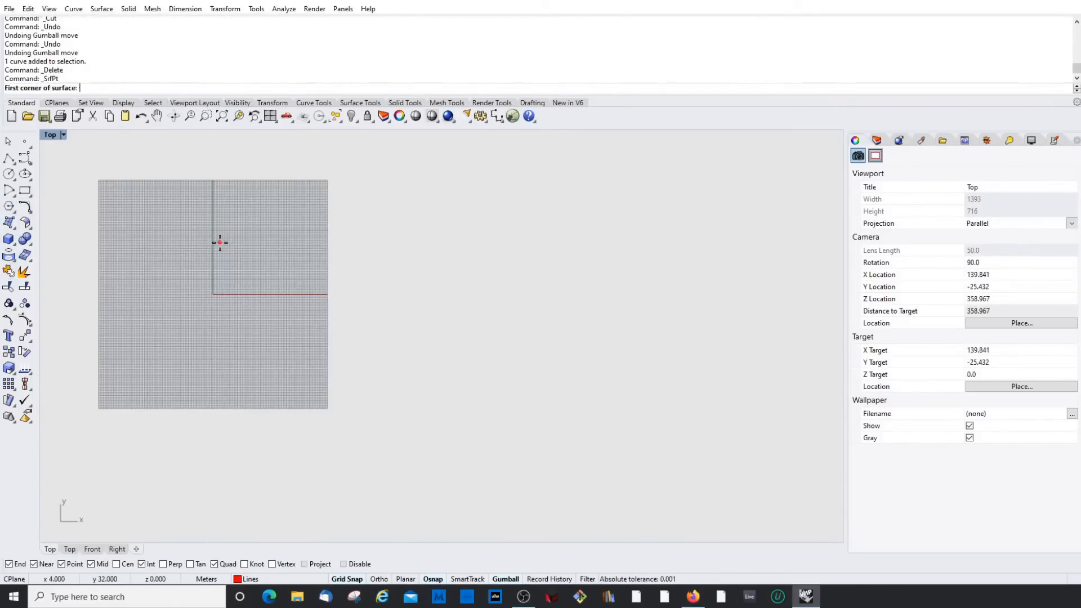
{"action": "scroll", "coordinate": [293, 276], "scroll_direction": "down", "scroll_amount": 4}
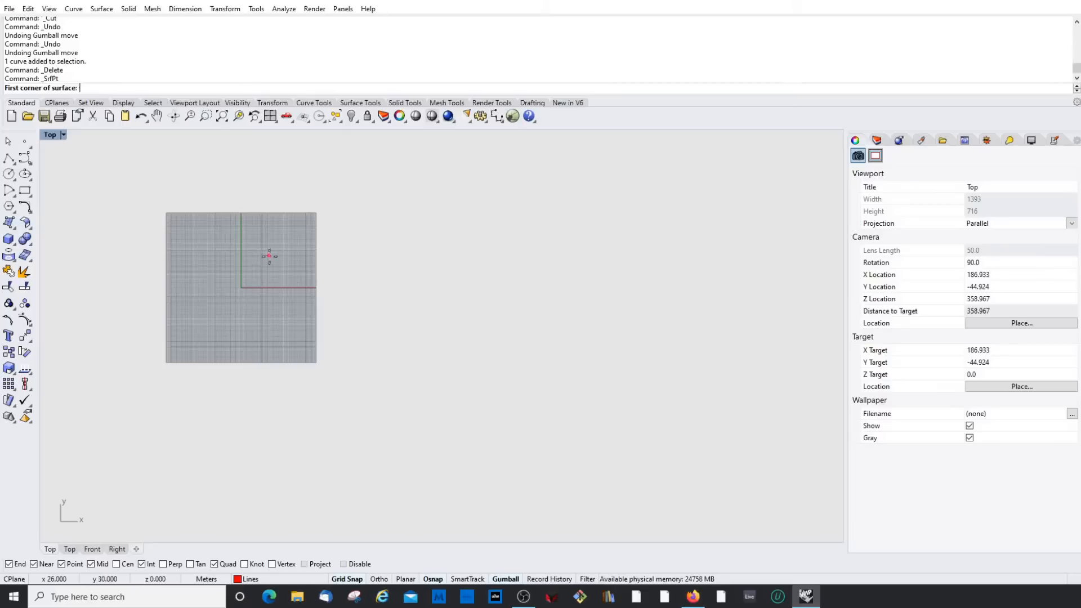
{"action": "scroll", "coordinate": [269, 256], "scroll_direction": "up", "scroll_amount": 4}
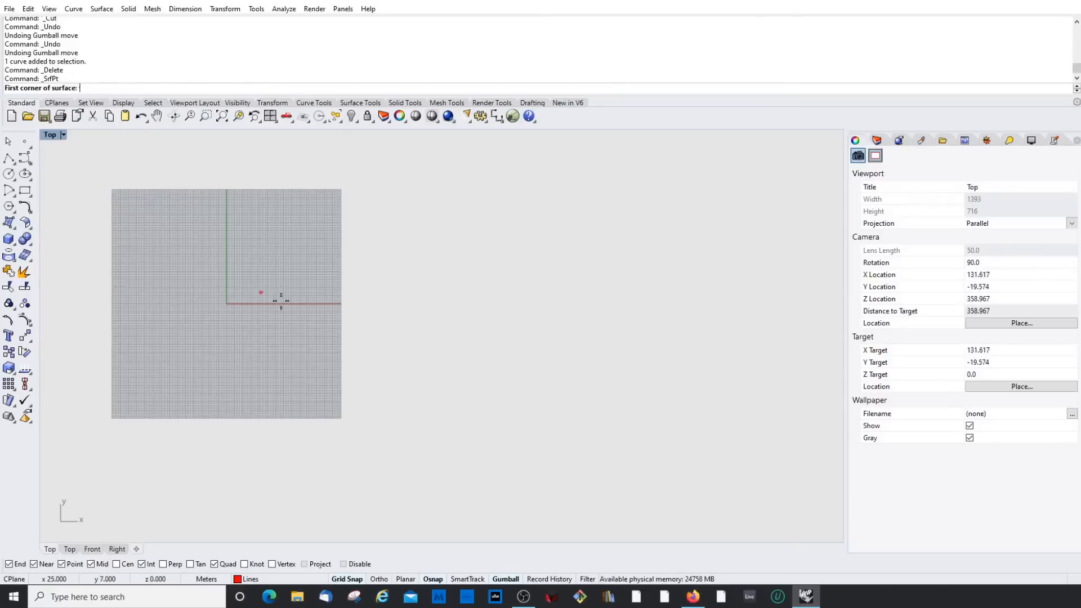
{"action": "left_click", "coordinate": [335, 303]}
{"action": "left_click", "coordinate": [251, 170]}
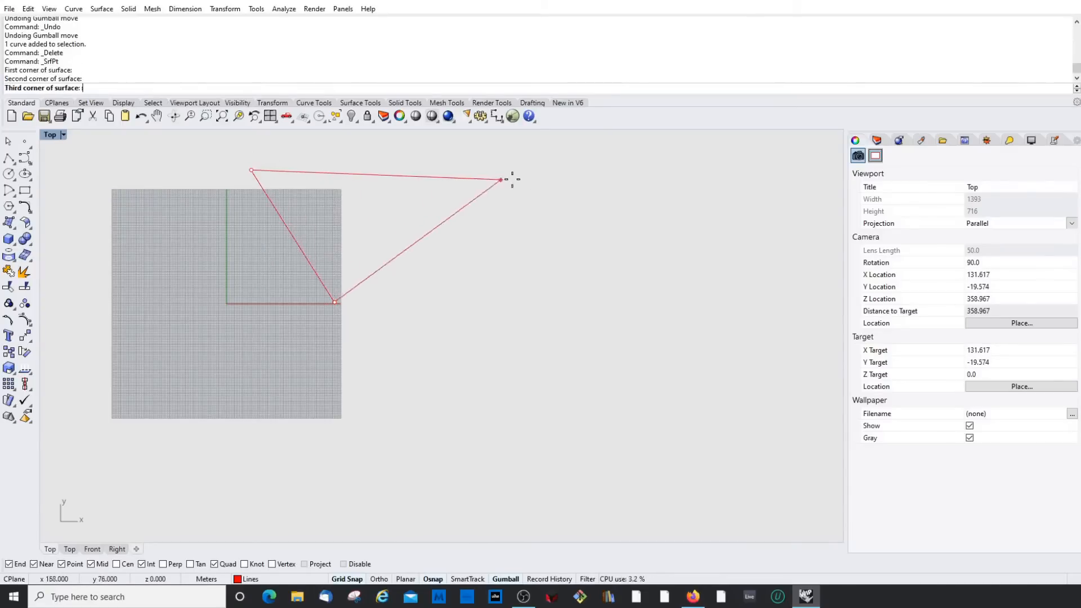
{"action": "left_click", "coordinate": [530, 179]}
{"action": "left_click", "coordinate": [413, 336]}
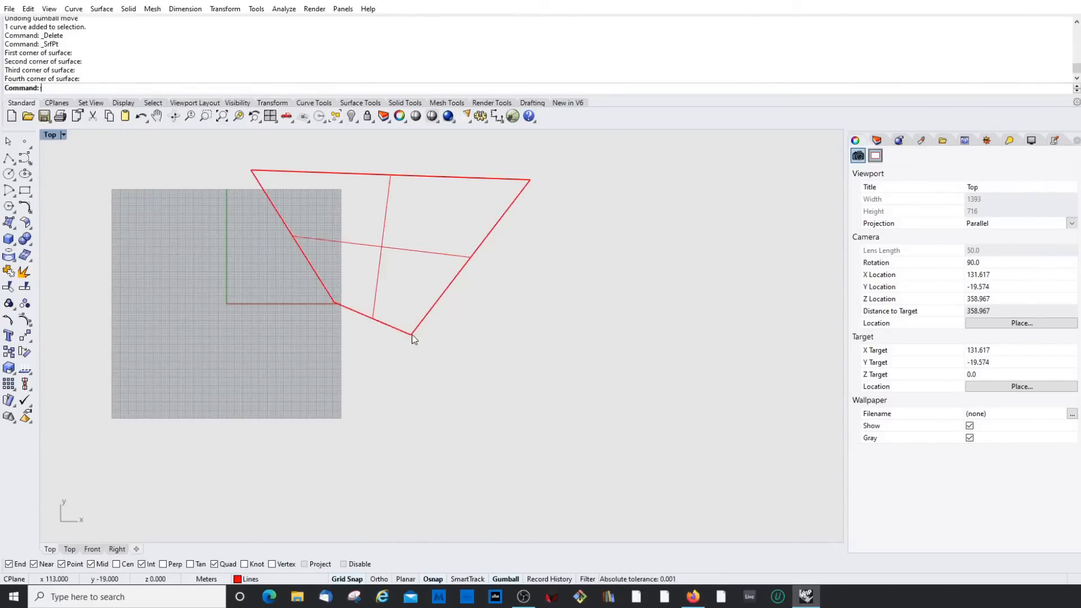
{"action": "scroll", "coordinate": [463, 360], "scroll_direction": "down", "scroll_amount": 6}
{"action": "right_click_drag", "start_coordinate": [463, 359], "coordinate": [419, 333]}
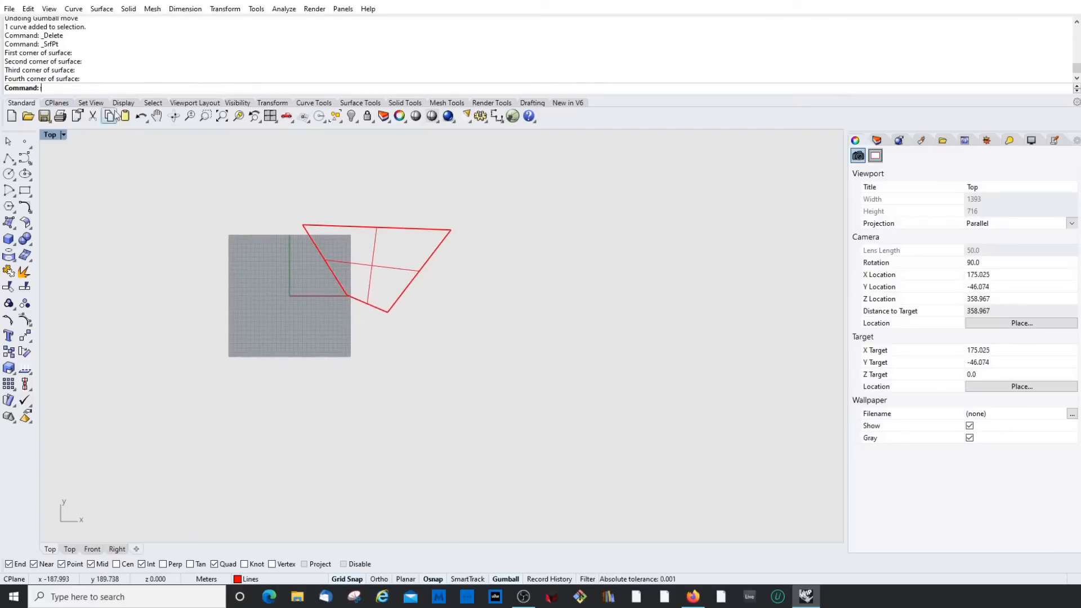
Step: Rotate the Top view to an oblique 3D angle and set its display mode to Shaded
{"action": "left_click", "coordinate": [174, 116]}
{"action": "left_click_drag", "start_coordinate": [343, 356], "coordinate": [322, 291]}
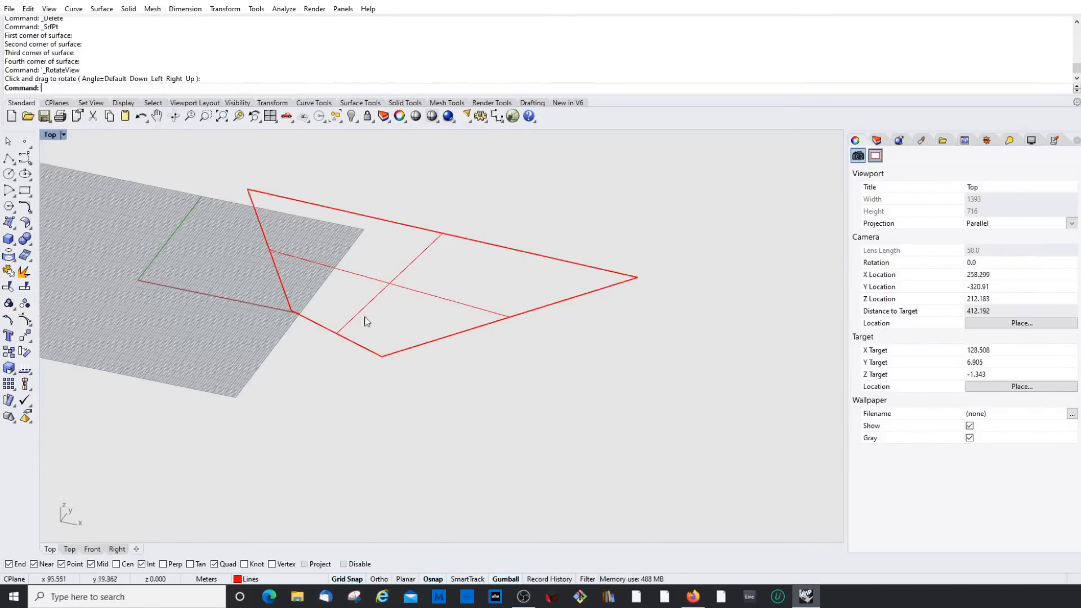
{"action": "left_click", "coordinate": [52, 135]}
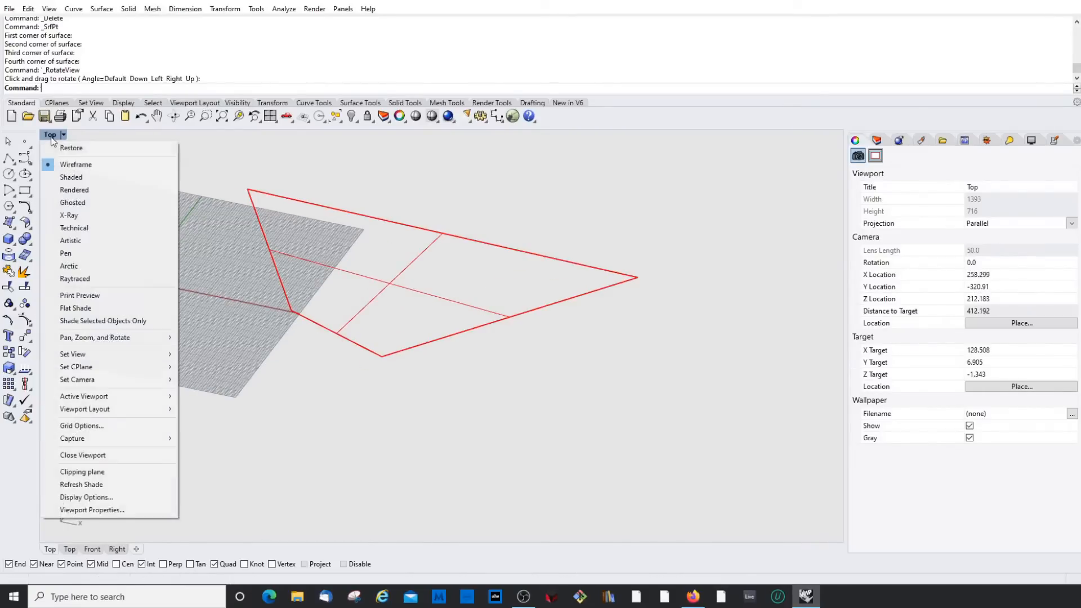
{"action": "left_click", "coordinate": [74, 174]}
{"action": "scroll", "coordinate": [319, 302], "scroll_direction": "down", "scroll_amount": 4}
{"action": "right_click_drag", "start_coordinate": [318, 302], "coordinate": [225, 254]}
{"action": "scroll", "coordinate": [226, 253], "scroll_direction": "up", "scroll_amount": 6}
{"action": "scroll", "coordinate": [412, 307], "scroll_direction": "up", "scroll_amount": 3}
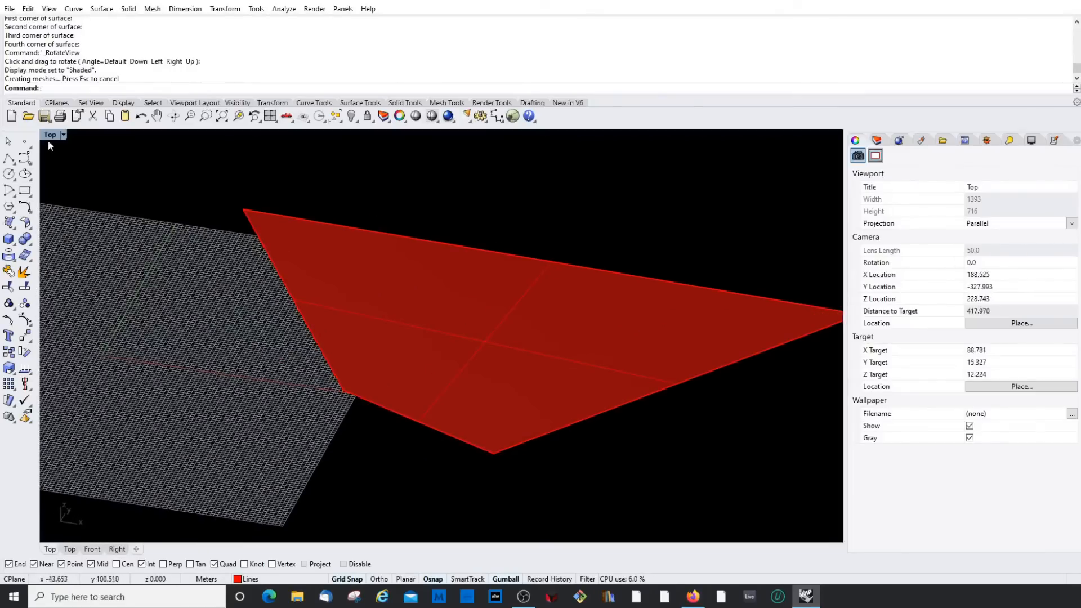
Step: Move the four-sided surface along X away from the grid and turn off its surface isocurves
{"action": "scroll", "coordinate": [273, 230], "scroll_direction": "down", "scroll_amount": 6}
{"action": "left_click", "coordinate": [404, 281]}
{"action": "left_click_drag", "start_coordinate": [428, 298], "coordinate": [614, 326]}
{"action": "scroll", "coordinate": [510, 326], "scroll_direction": "up", "scroll_amount": 2}
{"action": "right_click_drag", "start_coordinate": [509, 326], "coordinate": [591, 349]}
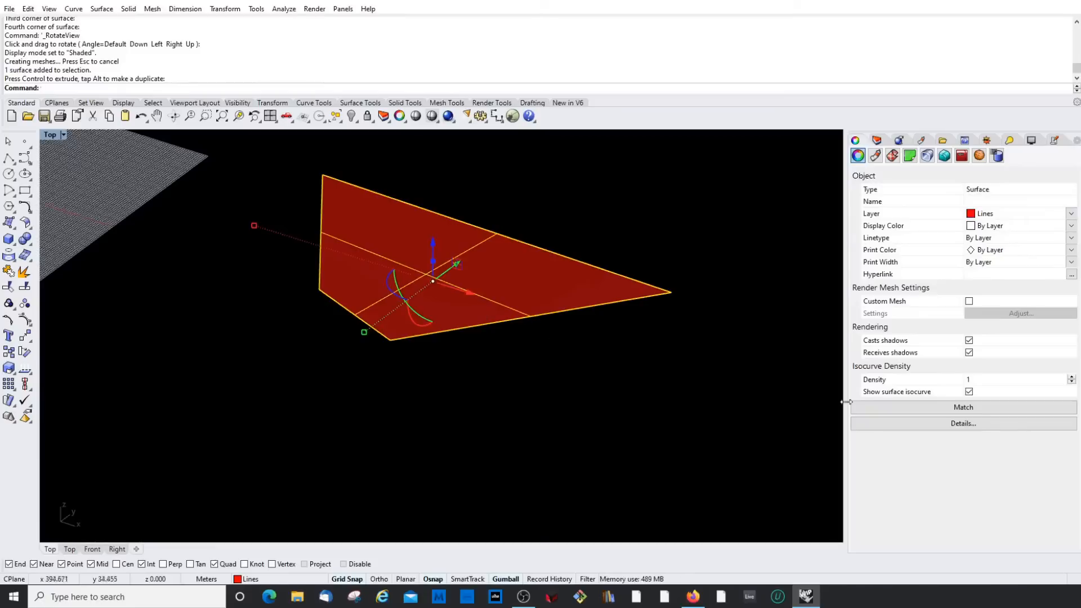
{"action": "left_click", "coordinate": [969, 392]}
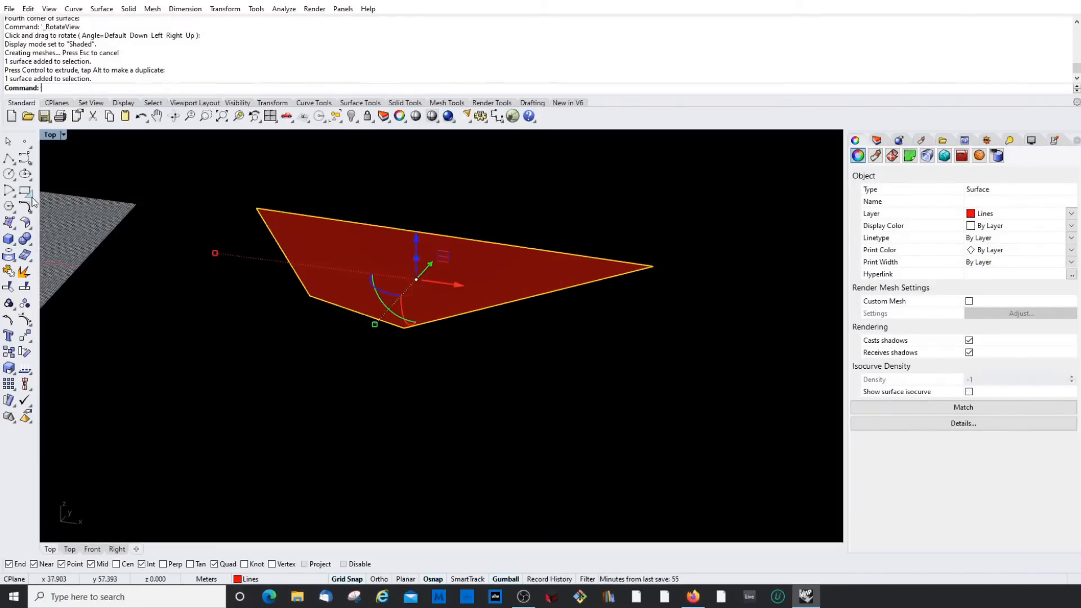
{"action": "left_click", "coordinate": [14, 231]}
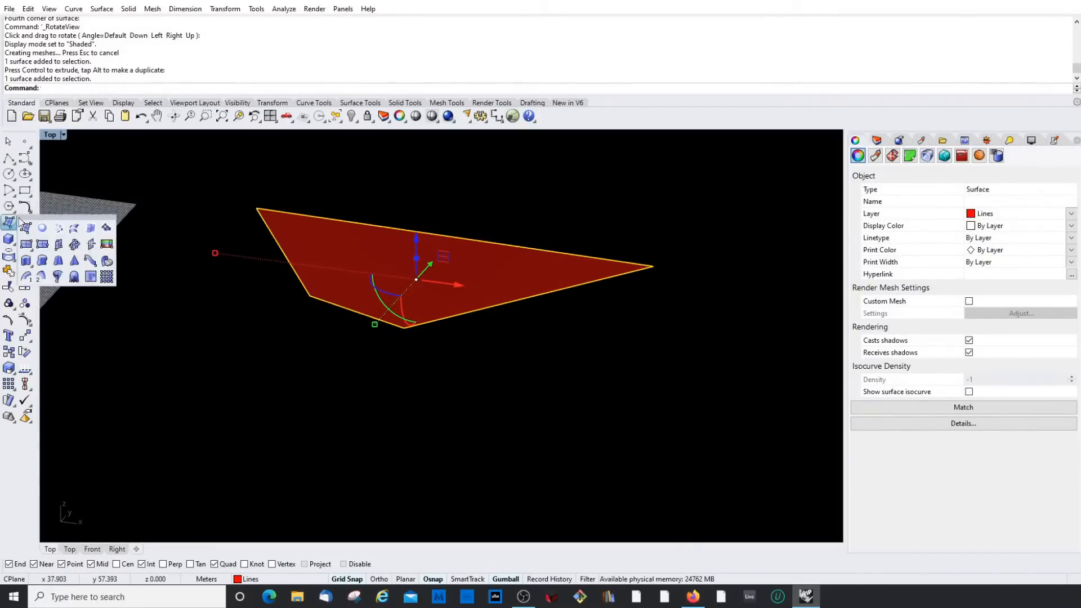
{"action": "left_click", "coordinate": [26, 452]}
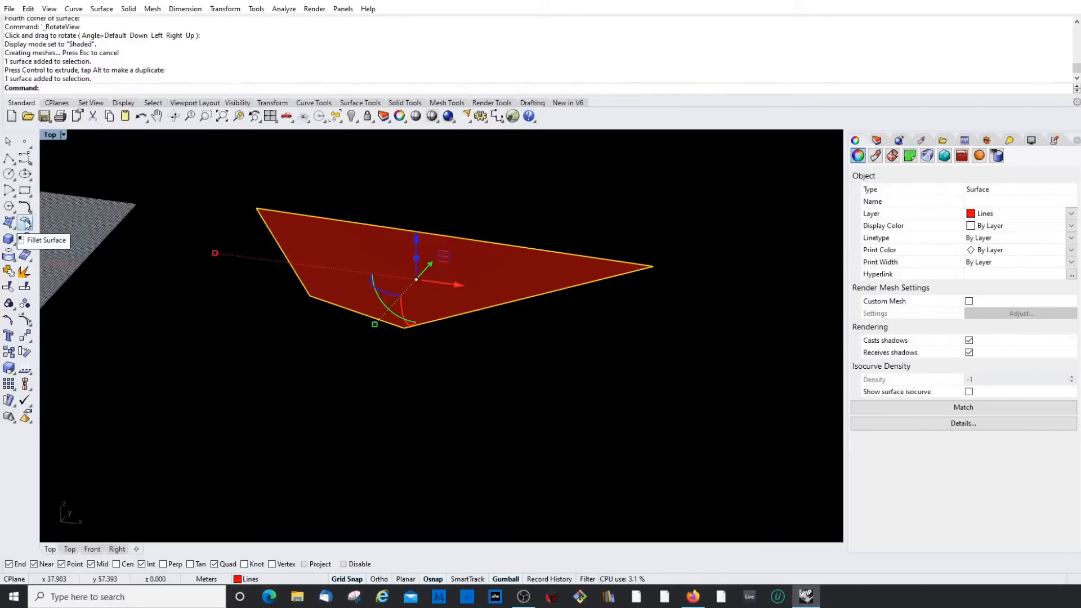
{"action": "right_click_drag", "start_coordinate": [384, 267], "coordinate": [405, 261]}
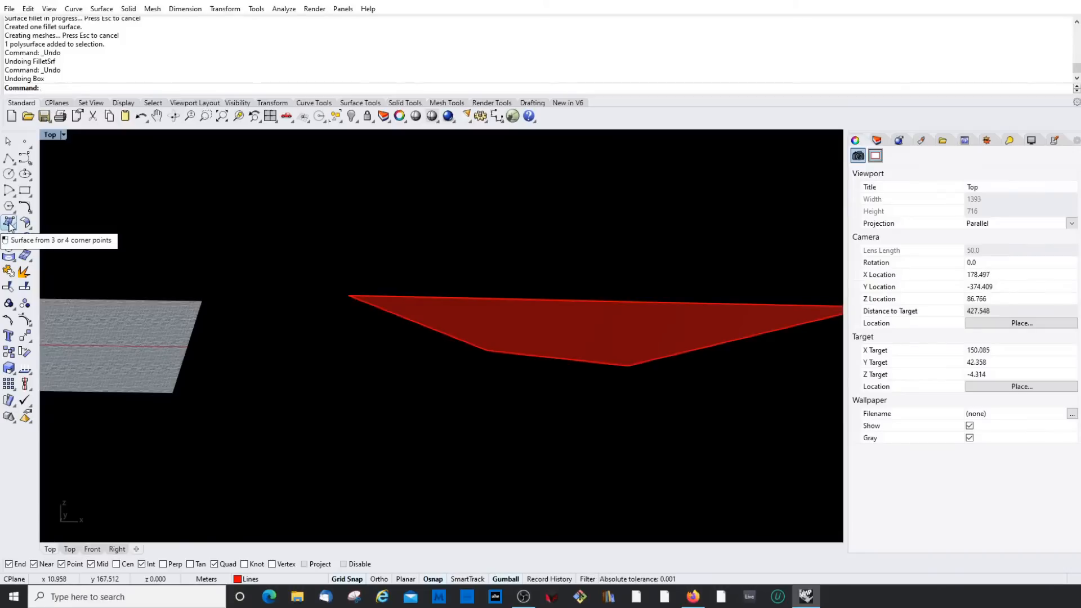
Step: Draw vertical lines of equal height, about 41 m, up from both ends of the surface's edge nearest the grid
{"action": "left_click", "coordinate": [8, 222]}
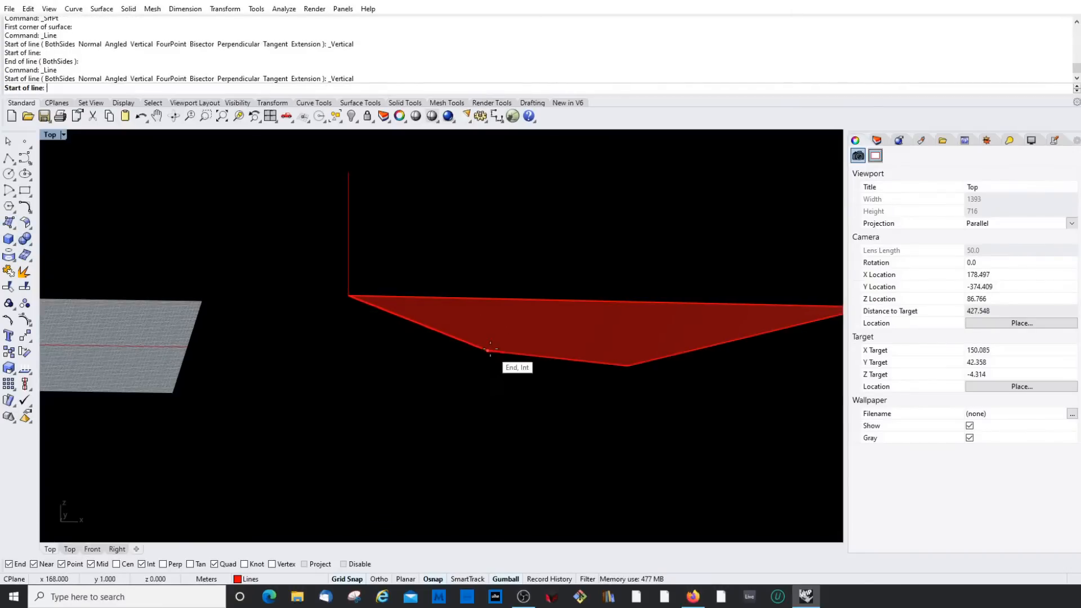
{"action": "left_click", "coordinate": [488, 351]}
{"action": "left_click", "coordinate": [488, 228]}
{"action": "key", "text": "Return"}
{"action": "left_click", "coordinate": [349, 296]}
{"action": "left_click", "coordinate": [349, 172]}
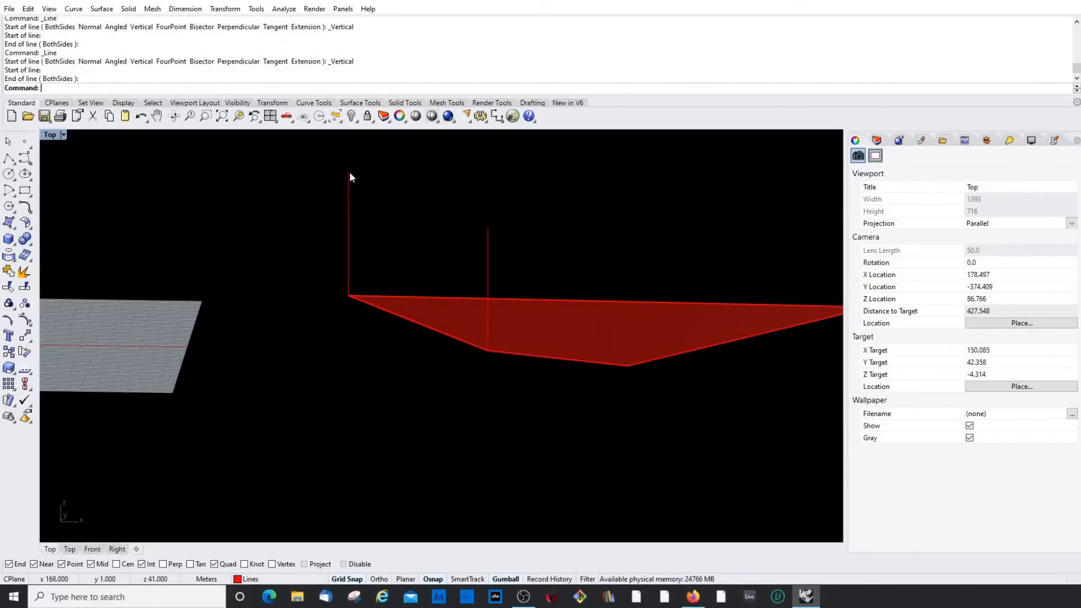
{"action": "right_click_drag", "start_coordinate": [349, 178], "coordinate": [406, 273]}
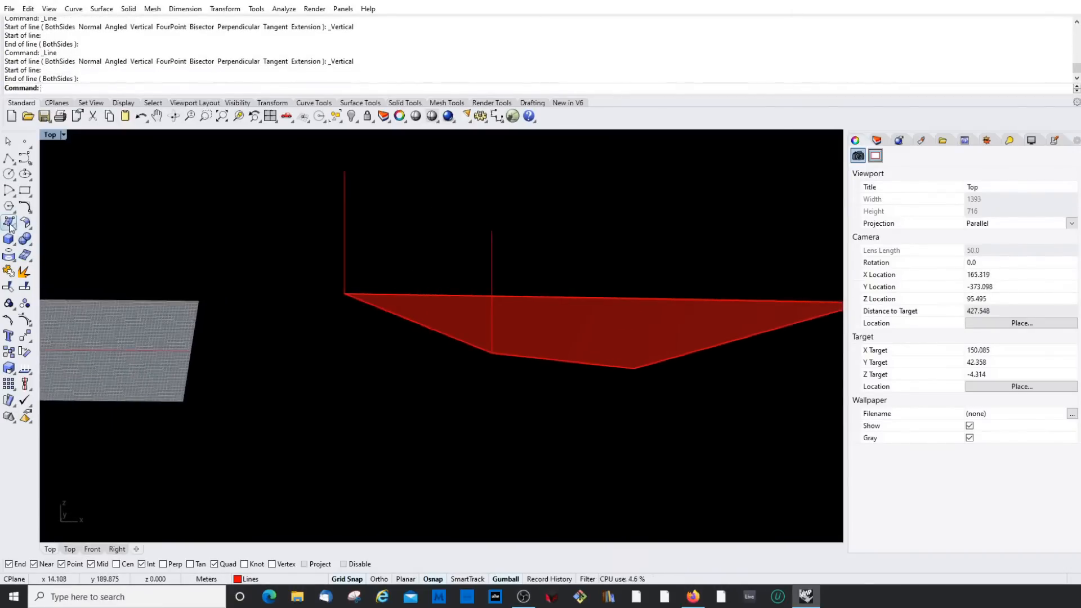
Step: Create a vertical four-corner surface through the bottom and top endpoints of the two vertical lines
{"action": "left_click", "coordinate": [10, 223]}
{"action": "left_click", "coordinate": [345, 293]}
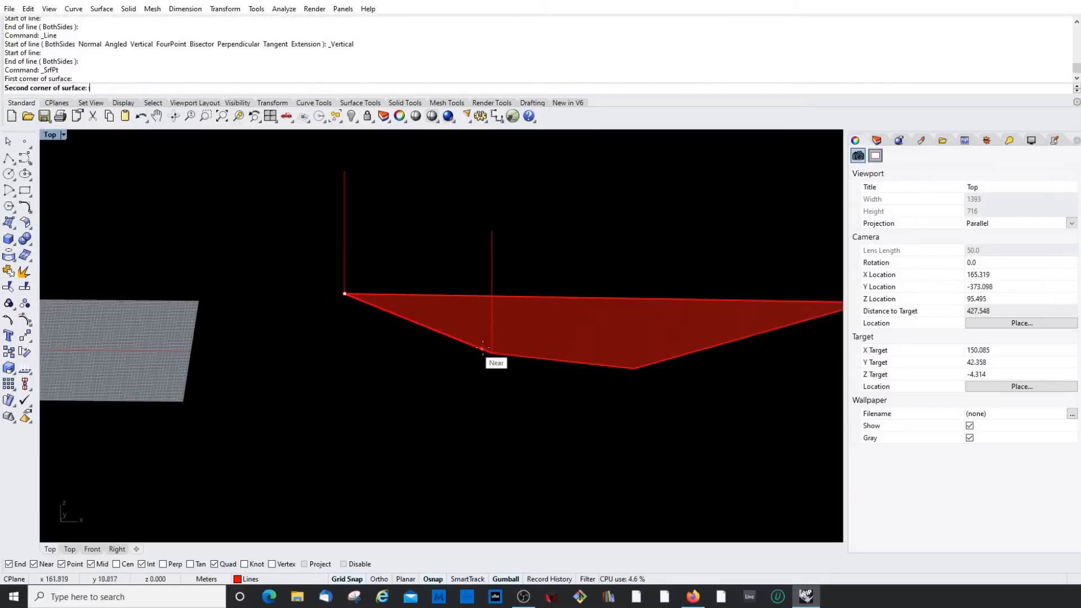
{"action": "left_click", "coordinate": [491, 352]}
{"action": "left_click", "coordinate": [492, 231]}
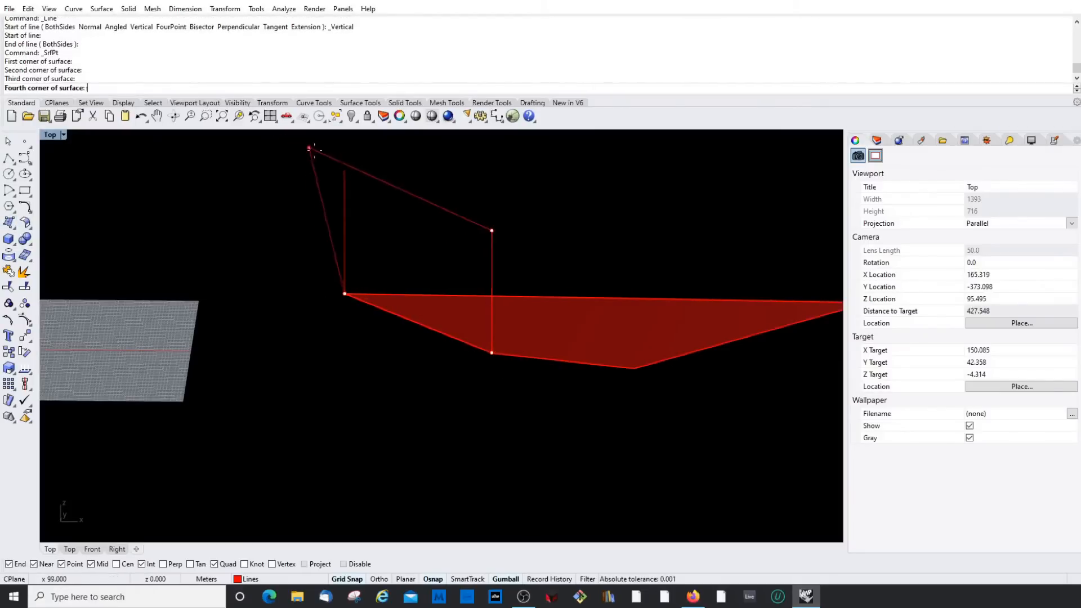
{"action": "left_click", "coordinate": [345, 170]}
{"action": "mouse_move", "coordinate": [450, 246]}
{"action": "right_mouse_down"}
{"action": "mouse_move", "coordinate": [505, 285]}
{"action": "mouse_move", "coordinate": [449, 256]}
{"action": "right_mouse_up"}
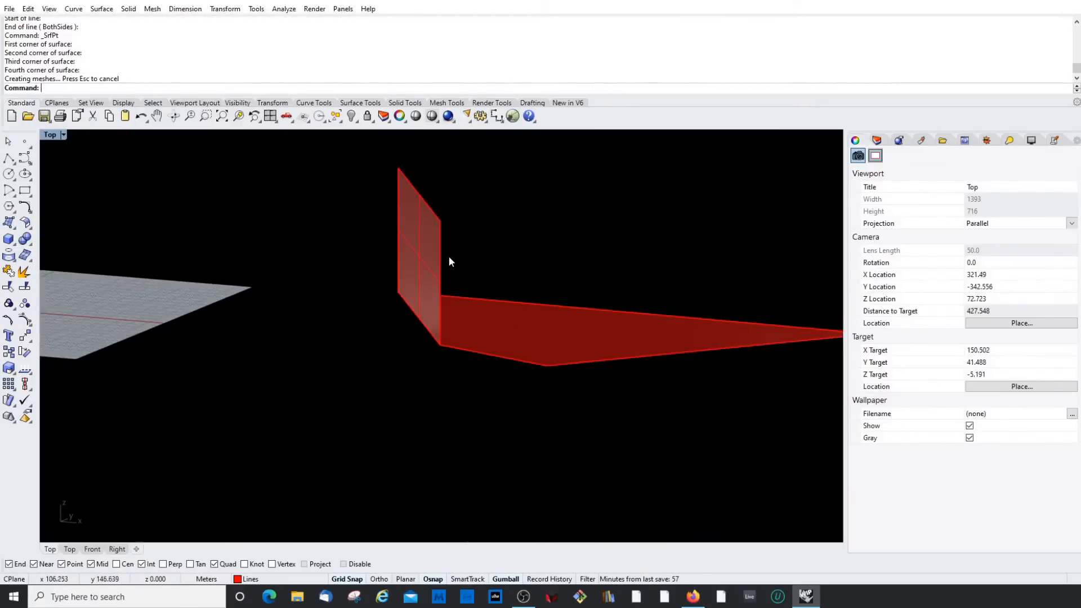
Step: Delete the two vertical guide curves along the sides of the upright surface, keeping the surface itself
{"action": "left_click", "coordinate": [441, 247]}
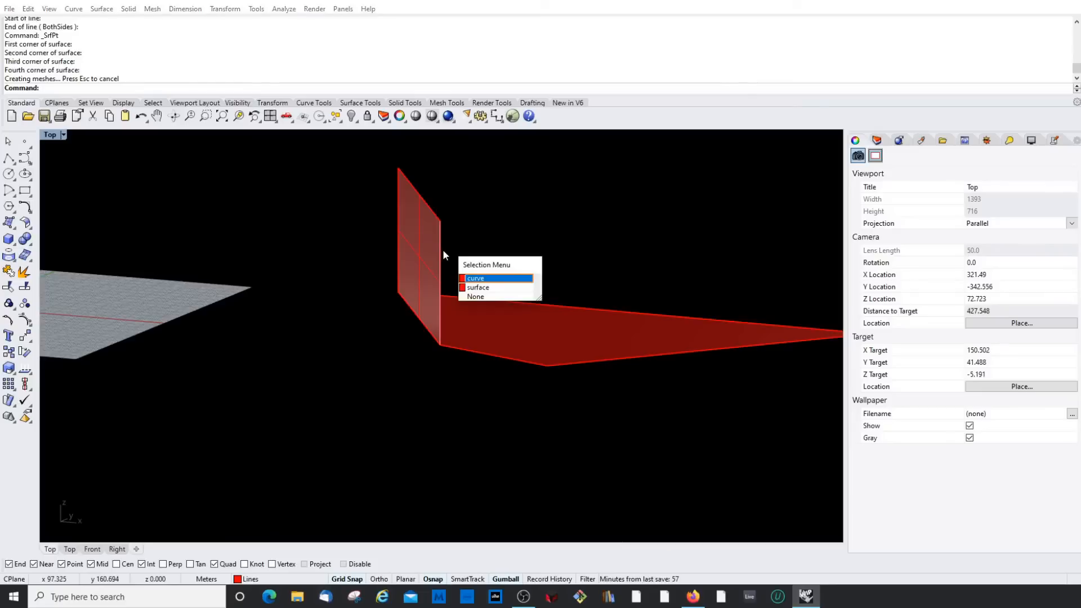
{"action": "left_click", "coordinate": [443, 249]}
{"action": "key", "text": "Delete"}
{"action": "right_click_drag", "start_coordinate": [375, 227], "coordinate": [407, 231]}
{"action": "left_click", "coordinate": [363, 210]}
{"action": "left_click", "coordinate": [386, 238]}
{"action": "key", "text": "Delete"}
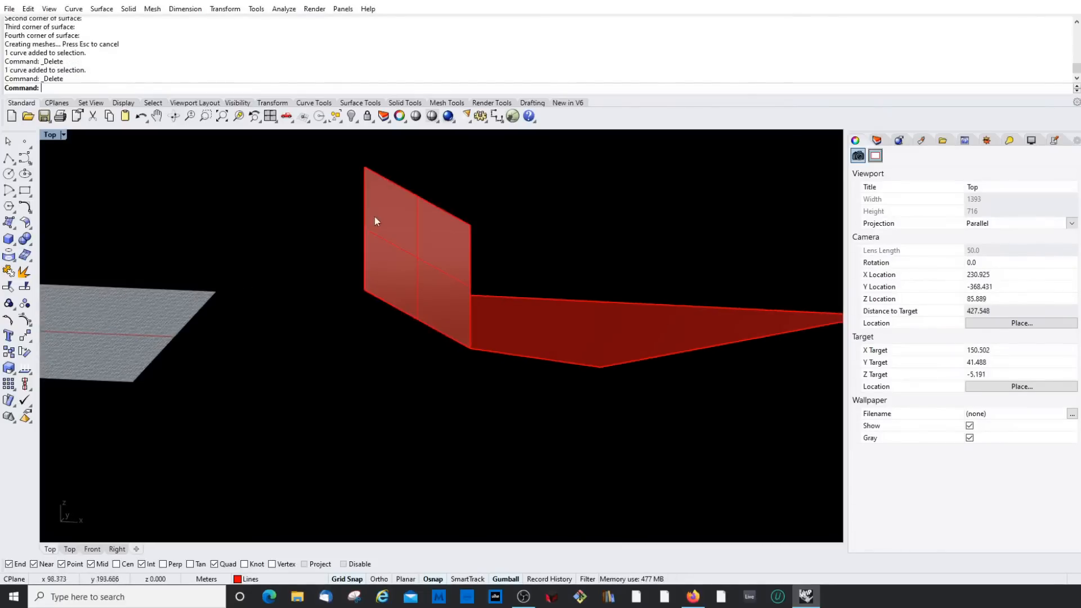
Step: Fillet the upright surface and the adjoining flat four-sided surface with a radius of 20
{"action": "scroll", "coordinate": [376, 218], "scroll_direction": "down", "scroll_amount": 8}
{"action": "right_click_drag", "start_coordinate": [392, 276], "coordinate": [463, 303]}
{"action": "left_click", "coordinate": [441, 262]}
{"action": "left_click", "coordinate": [24, 223]}
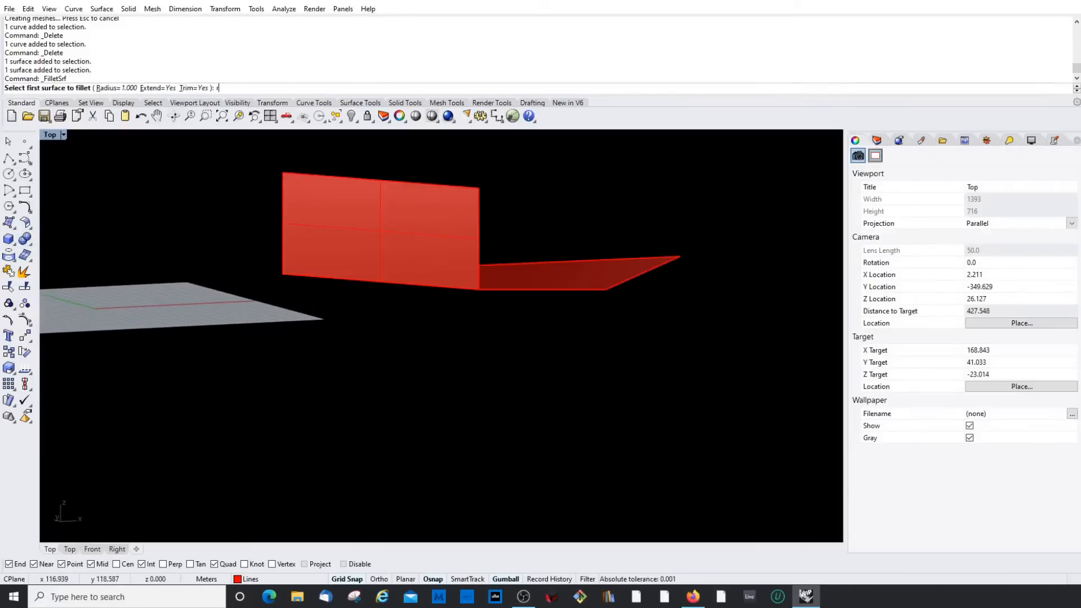
{"action": "type", "text": "r"}
{"action": "key", "text": "Return"}
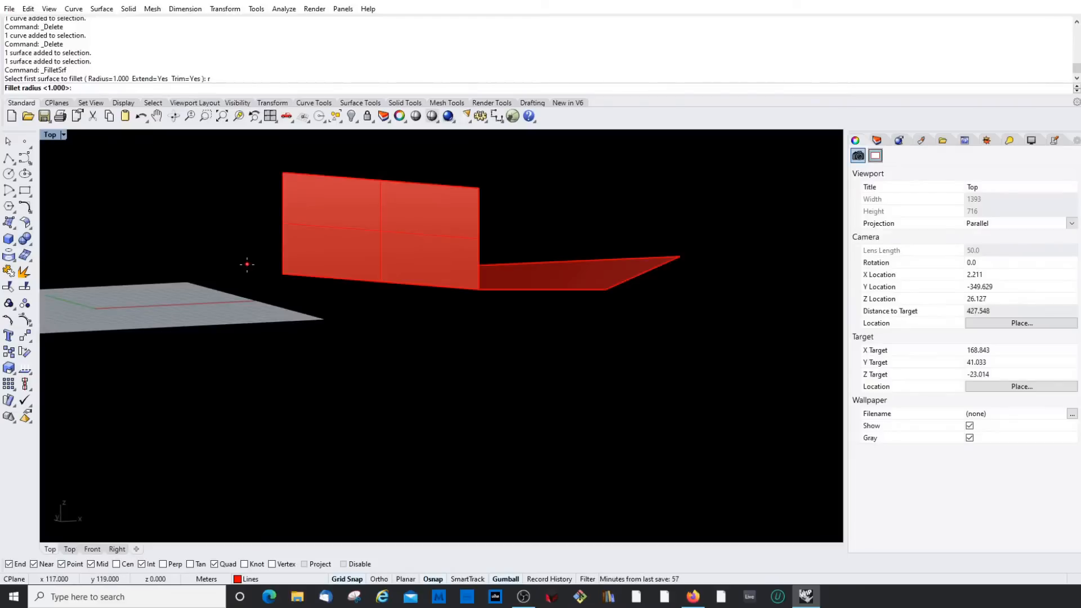
{"action": "key", "text": "Return"}
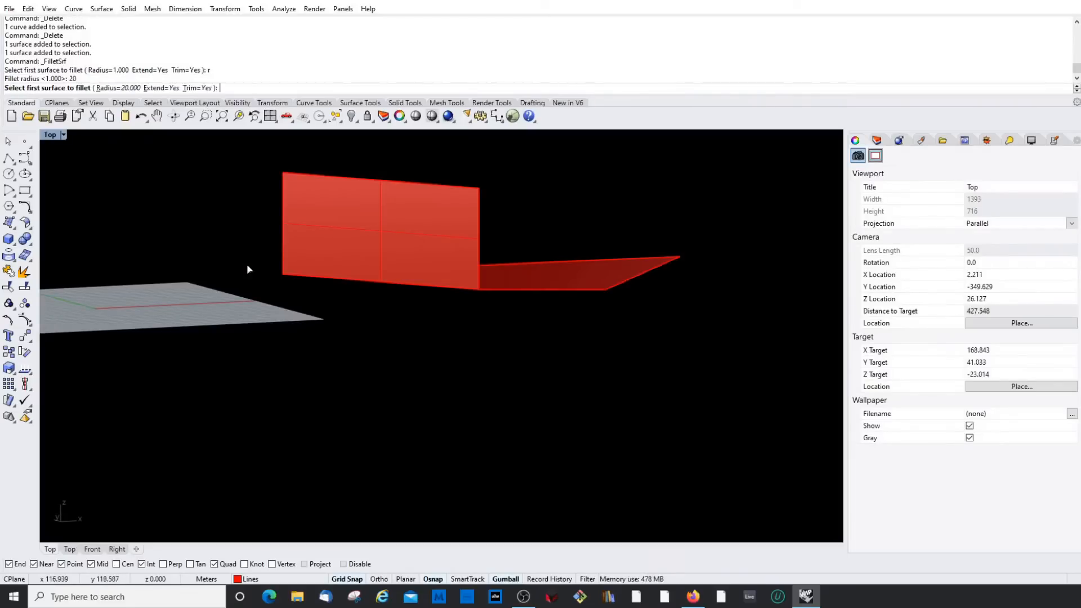
{"action": "right_click_drag", "start_coordinate": [364, 325], "coordinate": [318, 331]}
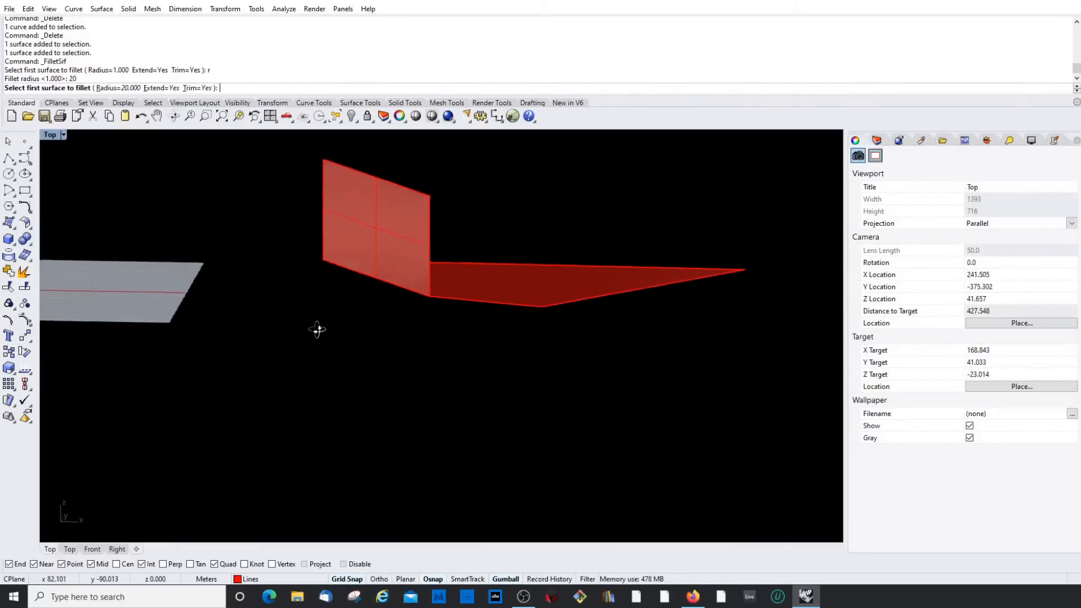
{"action": "scroll", "coordinate": [377, 253], "scroll_direction": "up", "scroll_amount": 6}
{"action": "left_click", "coordinate": [392, 216]}
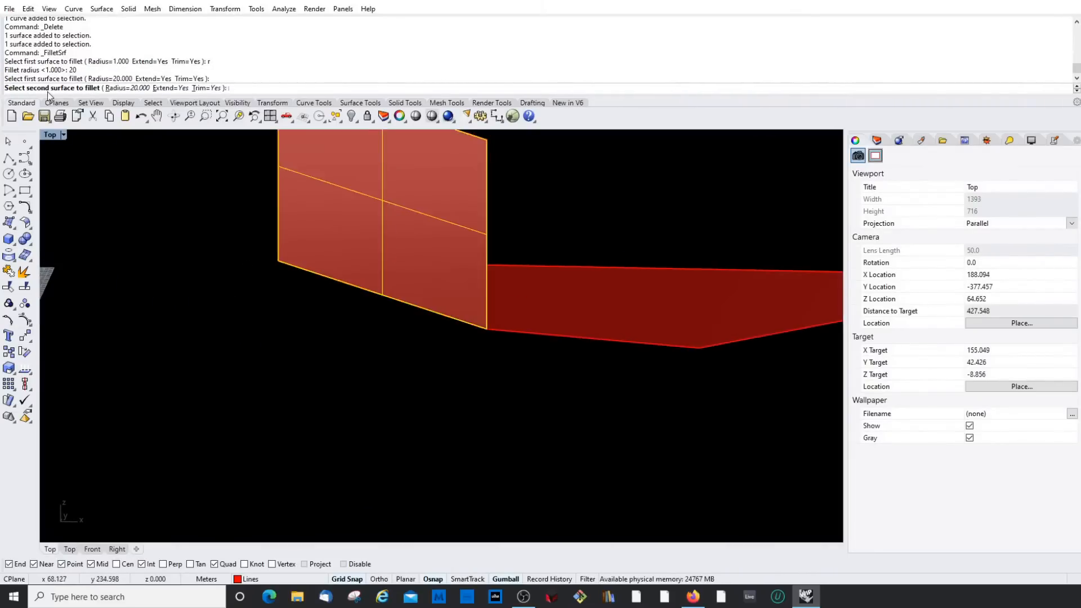
{"action": "right_click_drag", "start_coordinate": [361, 328], "coordinate": [365, 287]}
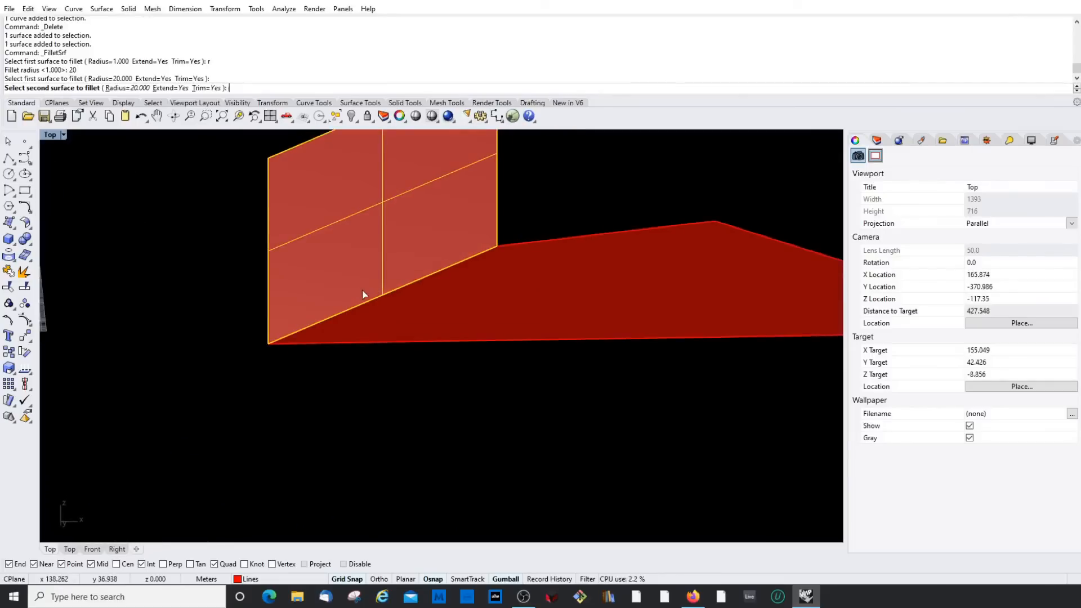
{"action": "scroll", "coordinate": [365, 293], "scroll_direction": "down", "scroll_amount": 4}
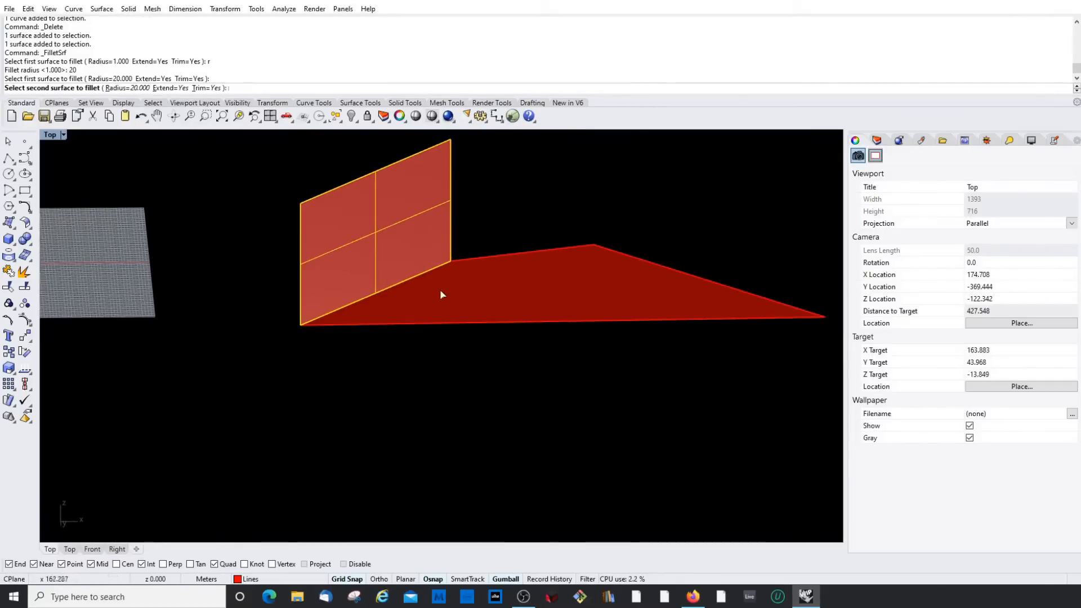
{"action": "left_click", "coordinate": [457, 294]}
{"action": "right_click_drag", "start_coordinate": [459, 296], "coordinate": [526, 321]}
Step: Create a tall, narrow corner-to-corner box standing near the middle of the grid
{"action": "scroll", "coordinate": [451, 323], "scroll_direction": "down", "scroll_amount": 10}
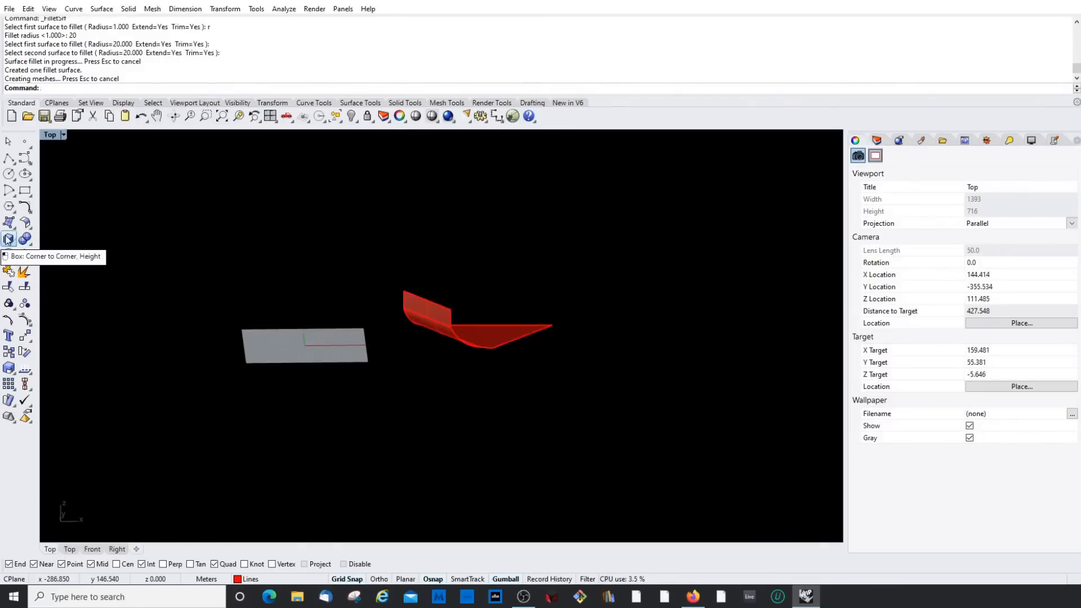
{"action": "left_click", "coordinate": [7, 239]}
{"action": "left_click", "coordinate": [316, 340]}
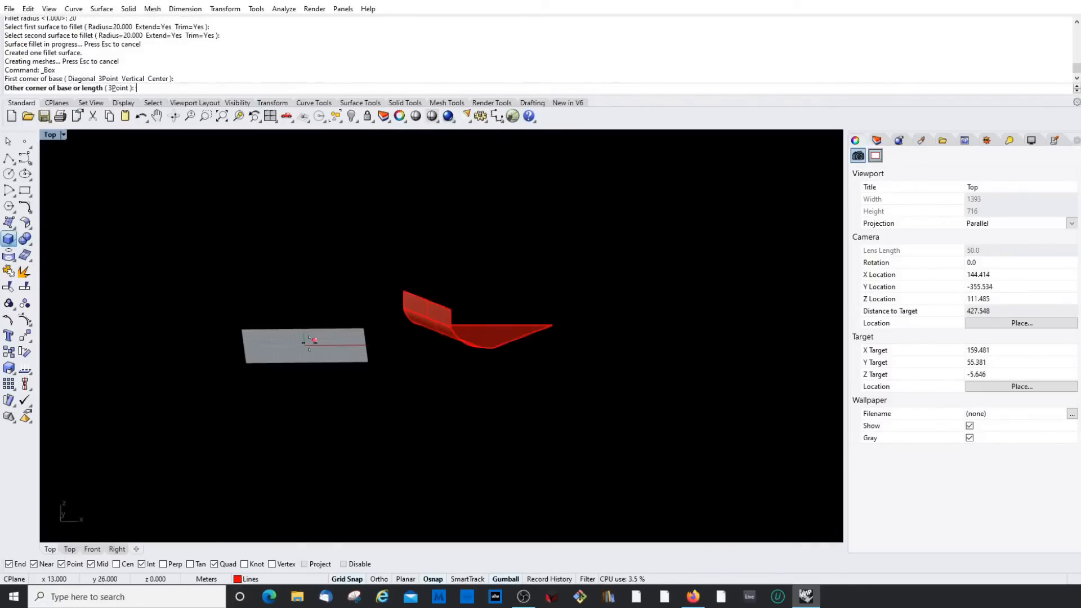
{"action": "left_click", "coordinate": [299, 358]}
{"action": "left_click", "coordinate": [299, 286]}
{"action": "right_click_drag", "start_coordinate": [354, 341], "coordinate": [287, 346]}
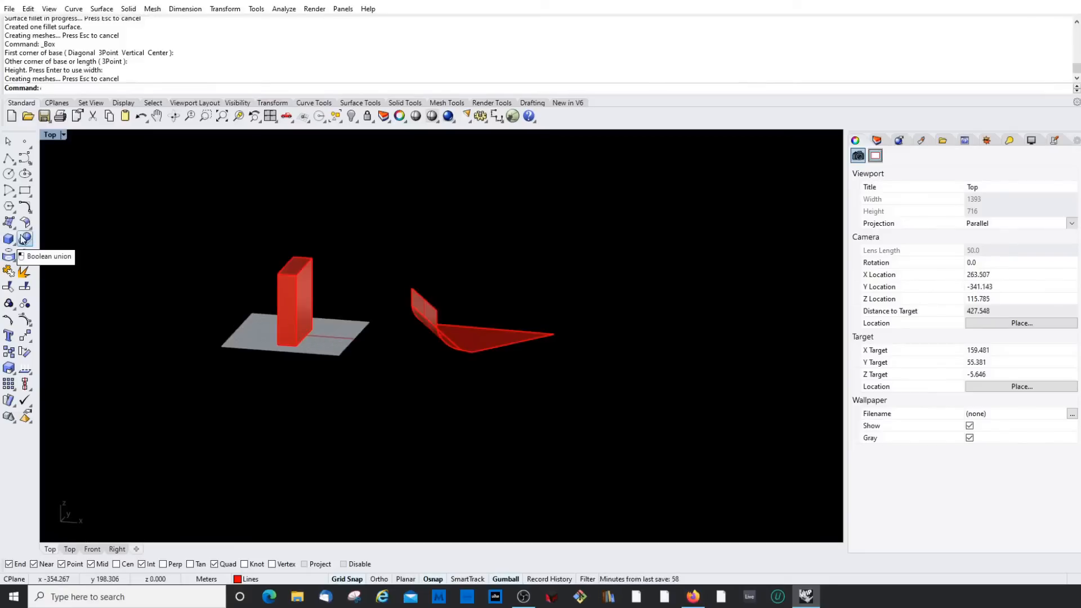
Step: Create a second, shorter corner-to-corner box on the grid, offset along Y and slightly overlapping the tall box's side
{"action": "scroll", "coordinate": [333, 313], "scroll_direction": "up", "scroll_amount": 5}
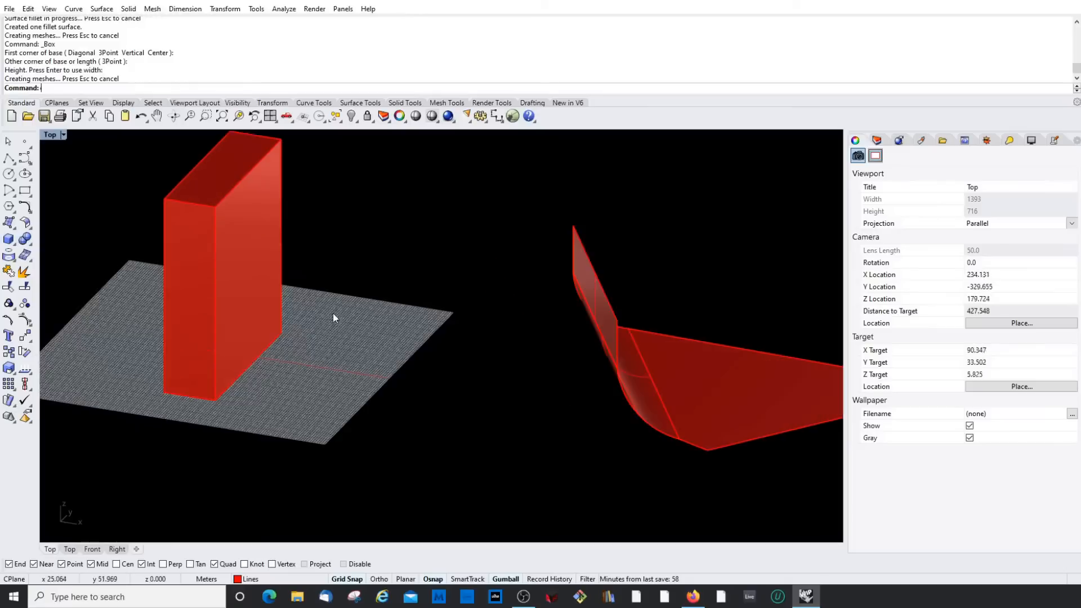
{"action": "key", "text": "Return"}
{"action": "left_click", "coordinate": [299, 309]}
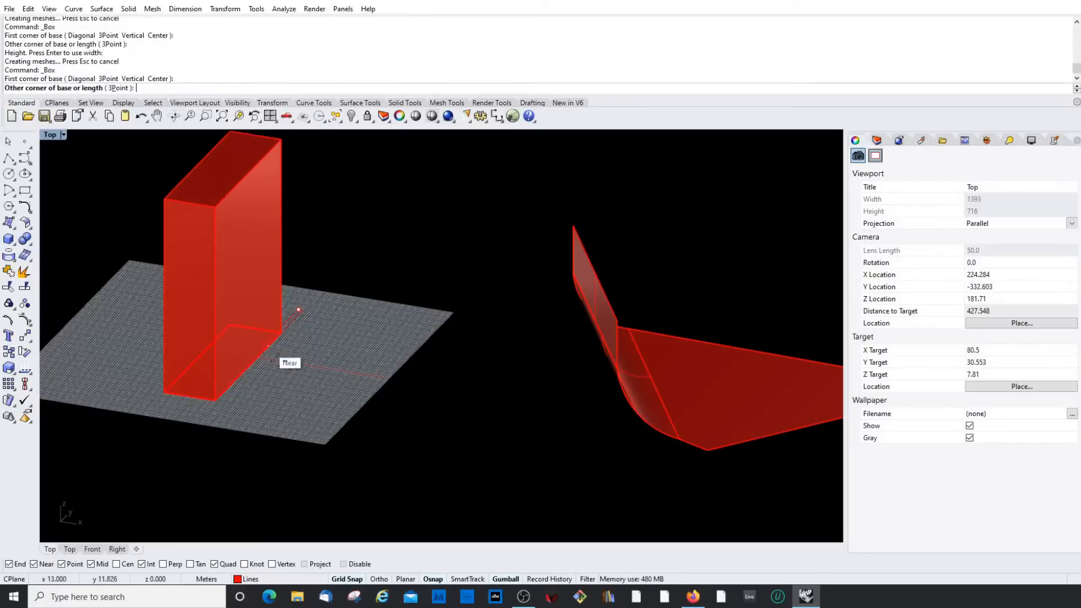
{"action": "left_click", "coordinate": [298, 391]}
{"action": "left_click", "coordinate": [326, 281]}
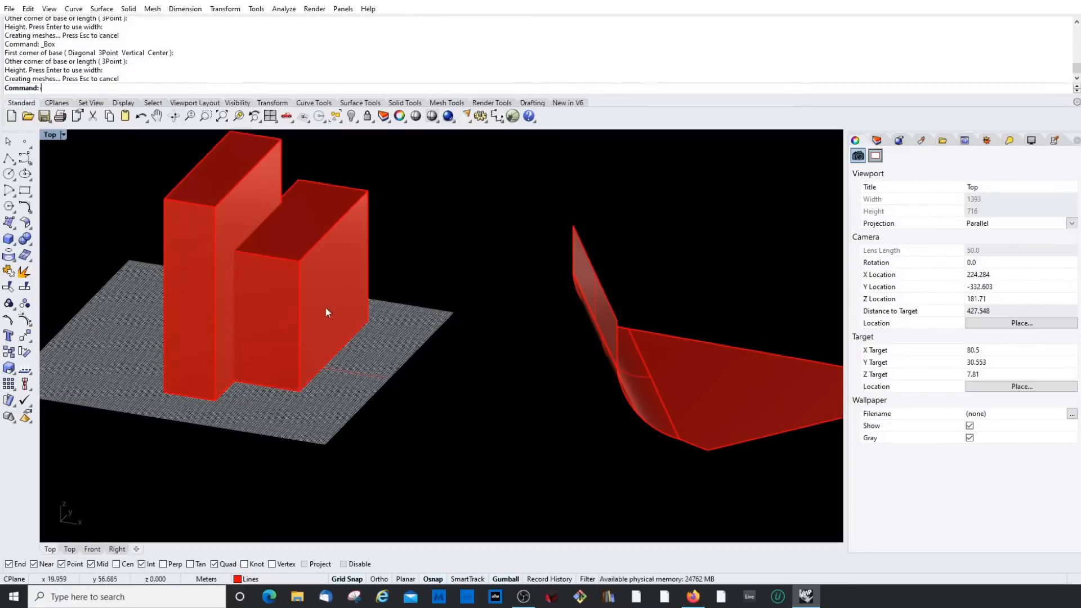
{"action": "right_click_drag", "start_coordinate": [325, 307], "coordinate": [278, 298]}
{"action": "scroll", "coordinate": [279, 298], "scroll_direction": "down", "scroll_amount": 6}
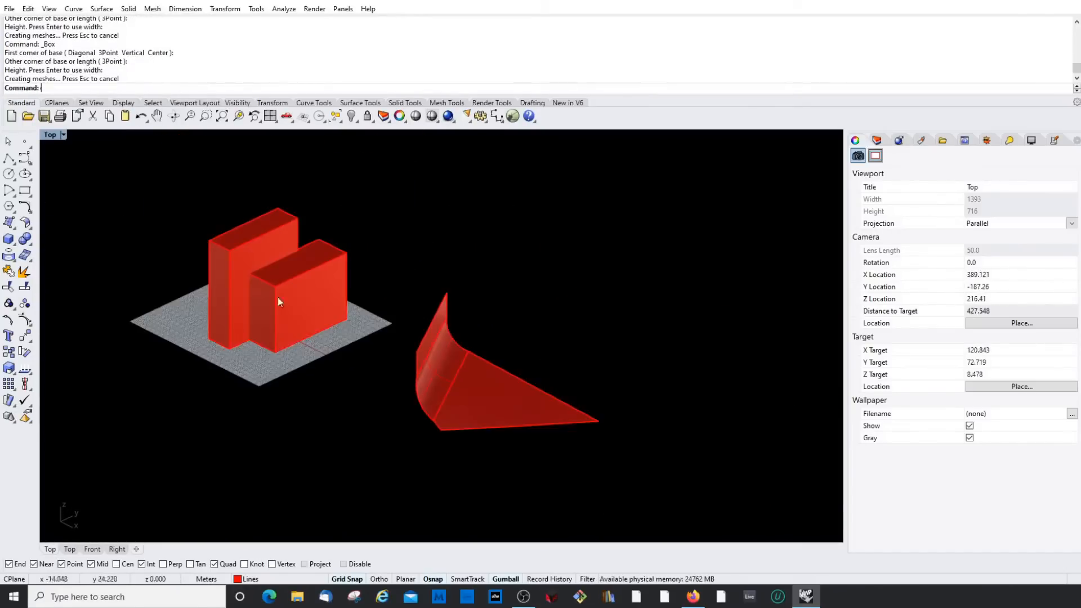
Step: Select the two boxes together and individually to check whether they are separate solids
{"action": "scroll", "coordinate": [280, 289], "scroll_direction": "up", "scroll_amount": 6}
{"action": "left_click", "coordinate": [295, 187]}
{"action": "left_click", "coordinate": [344, 216], "text": "shift"}
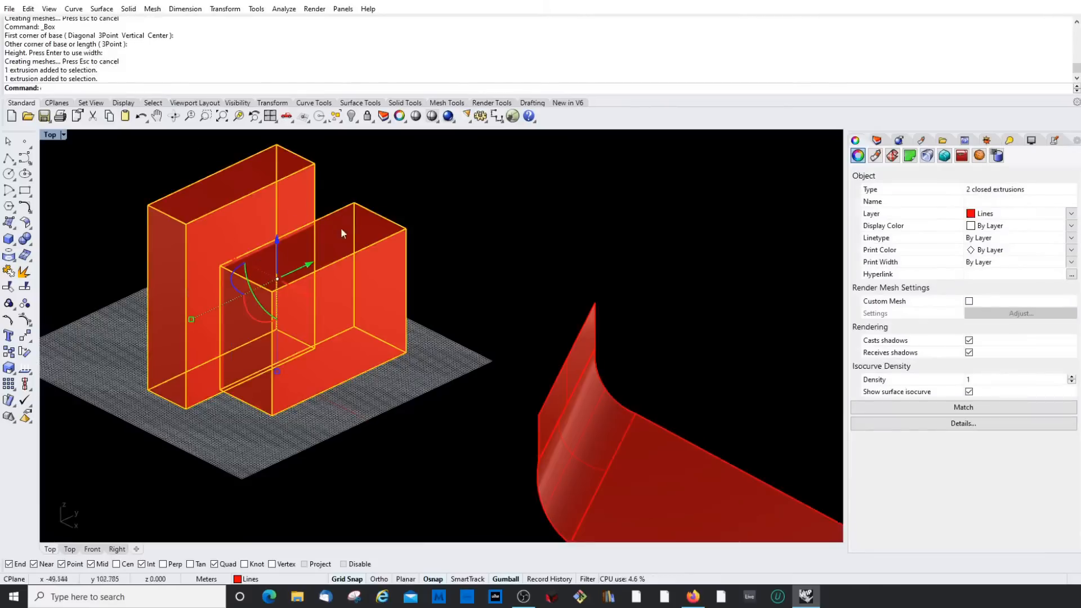
{"action": "left_click", "coordinate": [390, 208]}
{"action": "scroll", "coordinate": [394, 214], "scroll_direction": "down", "scroll_amount": 5}
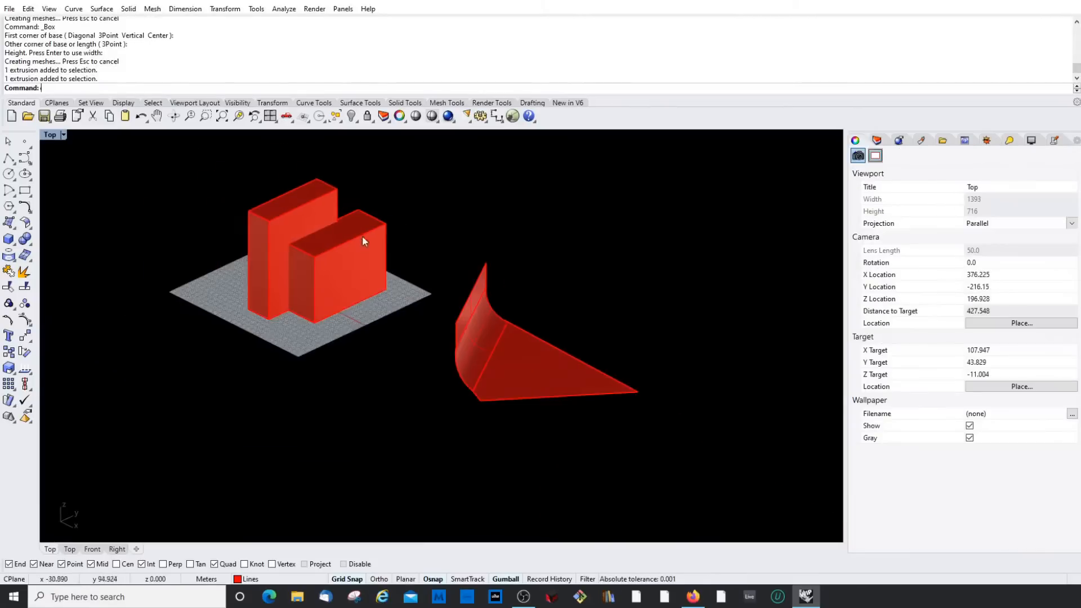
{"action": "scroll", "coordinate": [316, 214], "scroll_direction": "up", "scroll_amount": 2}
{"action": "left_click", "coordinate": [302, 210]}
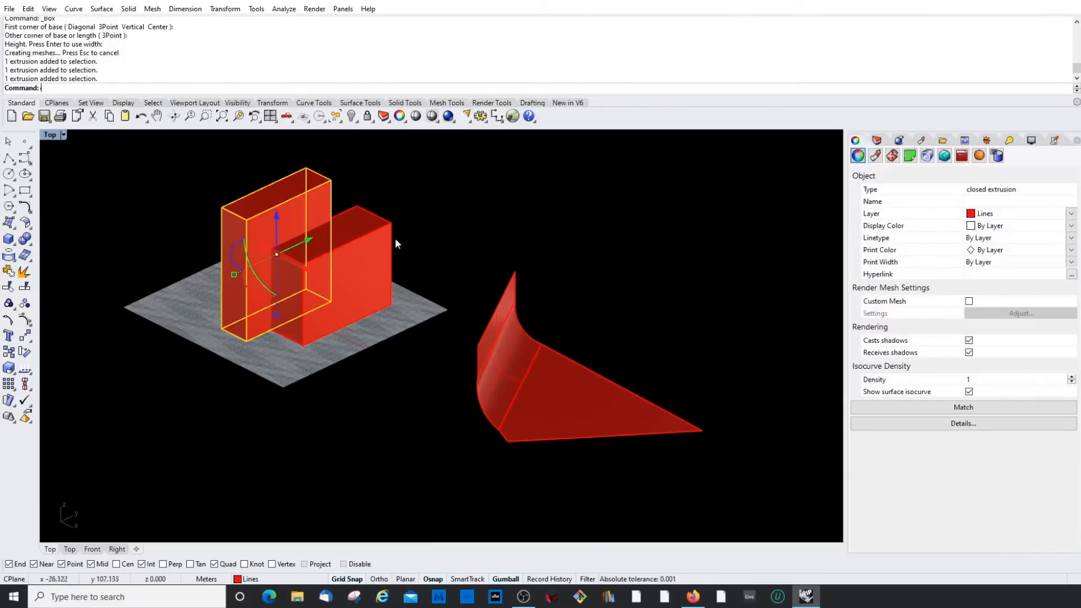
{"action": "left_click", "coordinate": [434, 220]}
Step: Combine the tall box and the shorter box into one solid with a Boolean union
{"action": "left_click", "coordinate": [322, 205]}
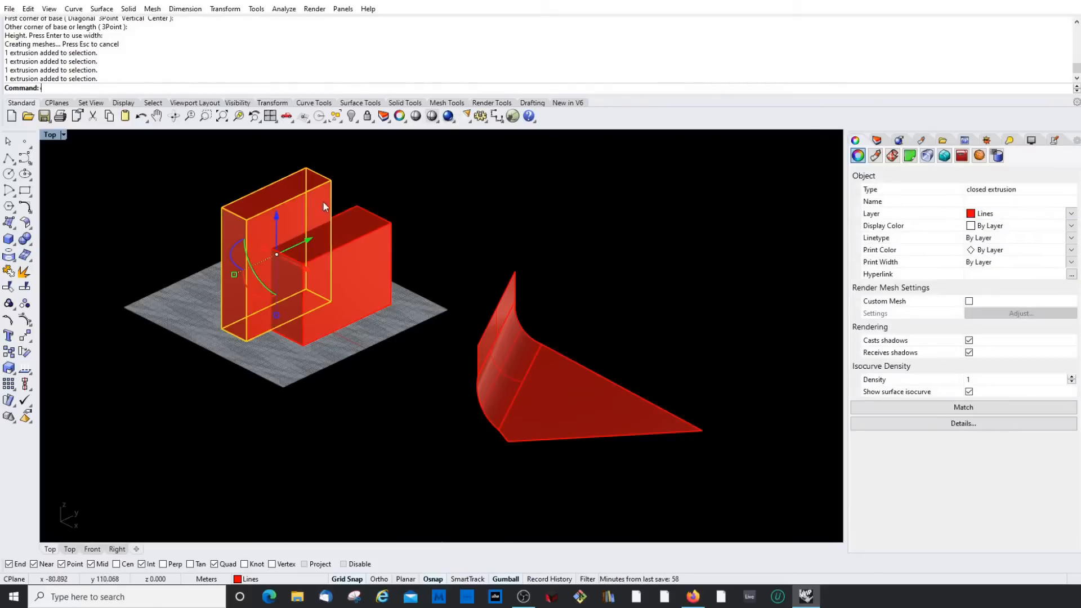
{"action": "left_click", "coordinate": [363, 225], "text": "shift"}
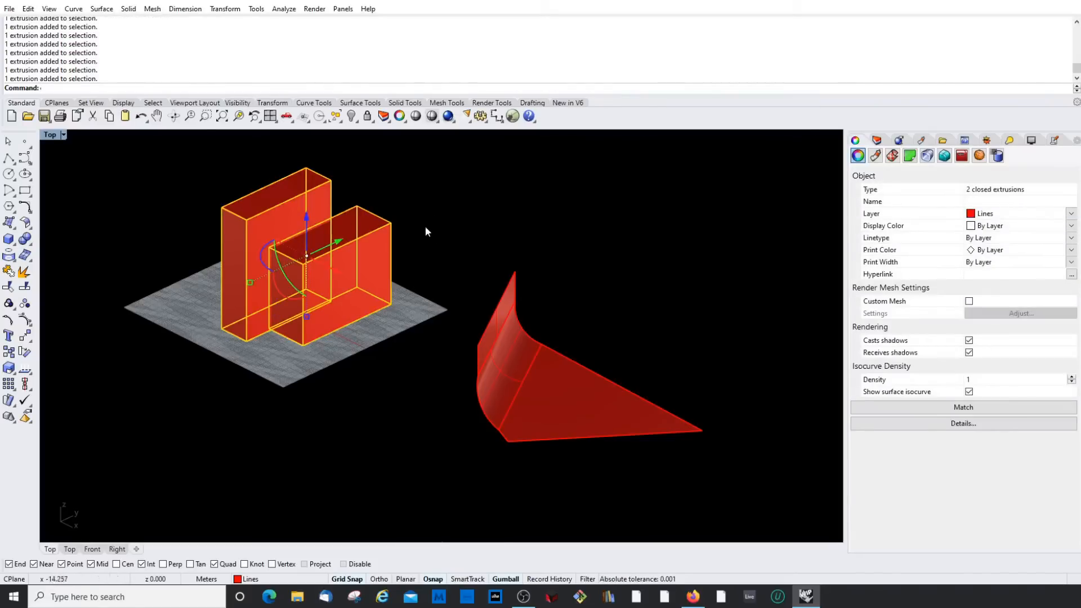
{"action": "right_click_drag", "start_coordinate": [425, 225], "coordinate": [407, 231]}
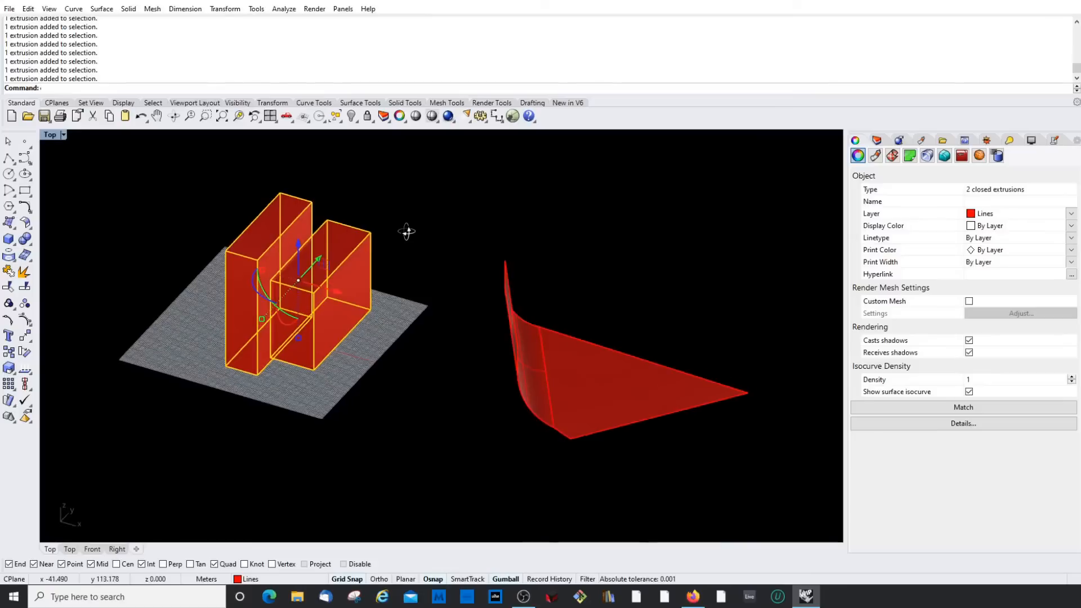
{"action": "left_click", "coordinate": [24, 240]}
{"action": "scroll", "coordinate": [461, 253], "scroll_direction": "up", "scroll_amount": 4}
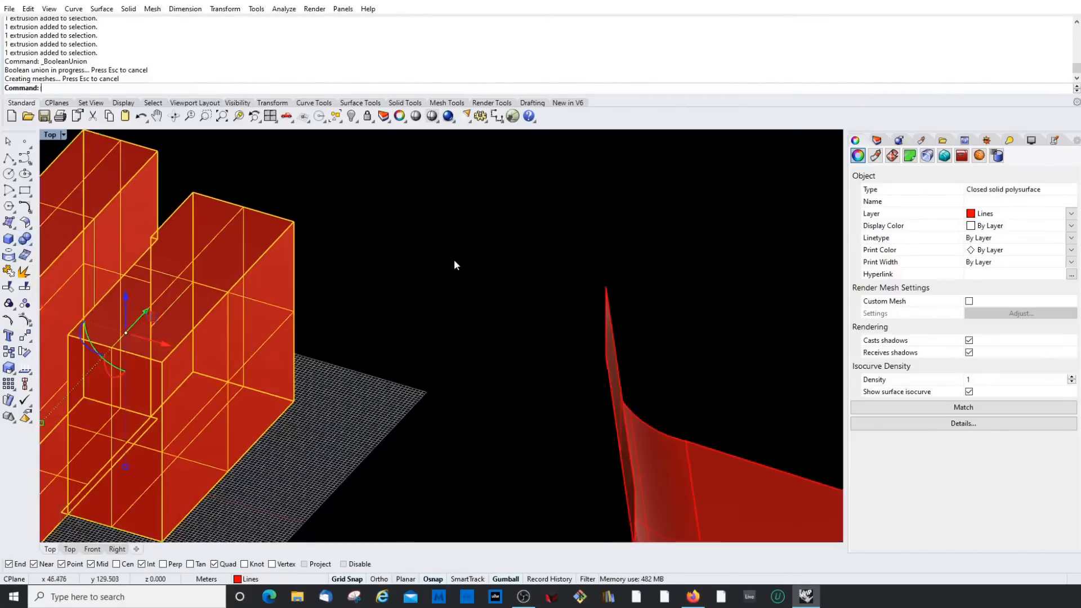
Step: Deselect the united solid and inspect its joined shape from several angles
{"action": "left_click", "coordinate": [454, 259]}
{"action": "scroll", "coordinate": [454, 259], "scroll_direction": "down", "scroll_amount": 6}
{"action": "scroll", "coordinate": [313, 248], "scroll_direction": "up", "scroll_amount": 8}
{"action": "right_click_drag", "start_coordinate": [392, 262], "coordinate": [428, 271]}
{"action": "scroll", "coordinate": [434, 270], "scroll_direction": "down", "scroll_amount": 6}
{"action": "right_click_drag", "start_coordinate": [270, 288], "coordinate": [346, 166]}
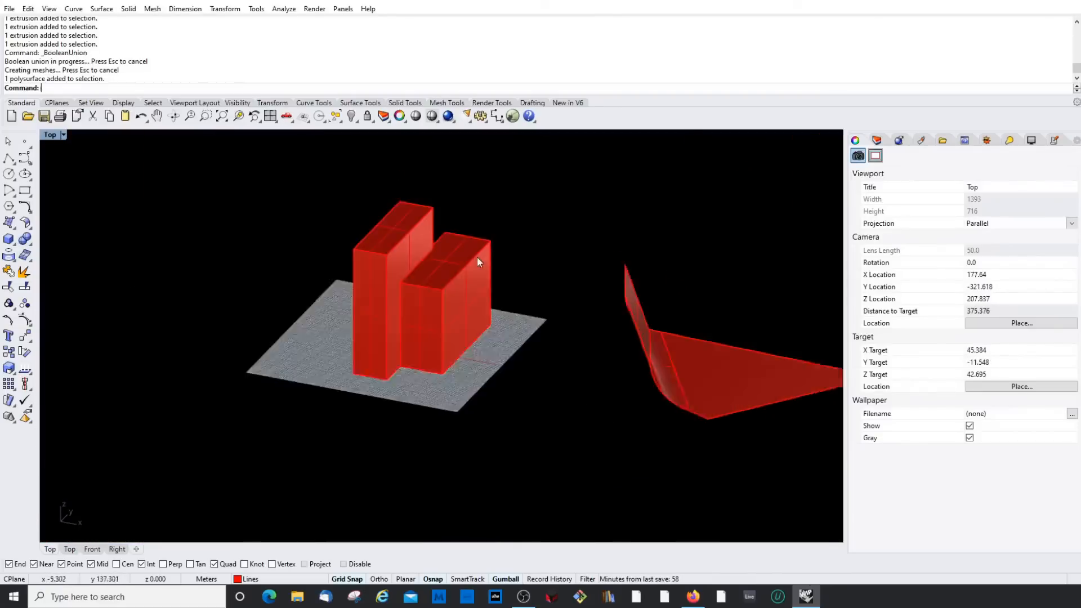
{"action": "scroll", "coordinate": [477, 259], "scroll_direction": "down", "scroll_amount": 2}
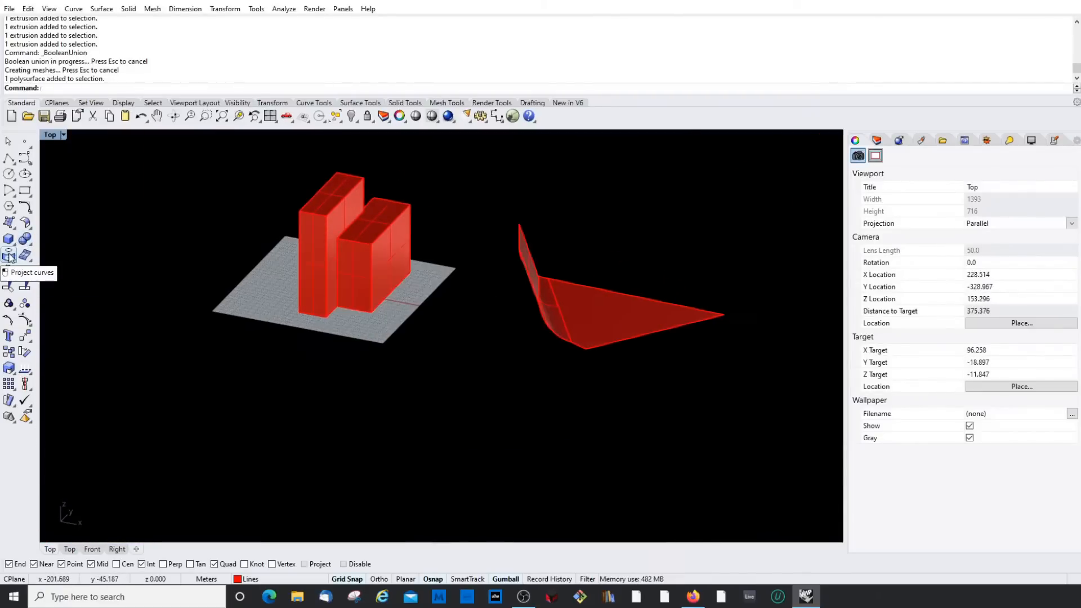
{"action": "right_click_drag", "start_coordinate": [425, 306], "coordinate": [345, 331]}
{"action": "scroll", "coordinate": [573, 330], "scroll_direction": "up", "scroll_amount": 4}
{"action": "mouse_move", "coordinate": [479, 325]}
{"action": "right_mouse_down"}
{"action": "mouse_move", "coordinate": [467, 321]}
{"action": "mouse_move", "coordinate": [473, 341]}
{"action": "right_mouse_up"}
Step: In the world Top view, draw a closed degree-3 control-point curve with five points around and across the filleted surfaces
{"action": "left_click", "coordinate": [50, 134]}
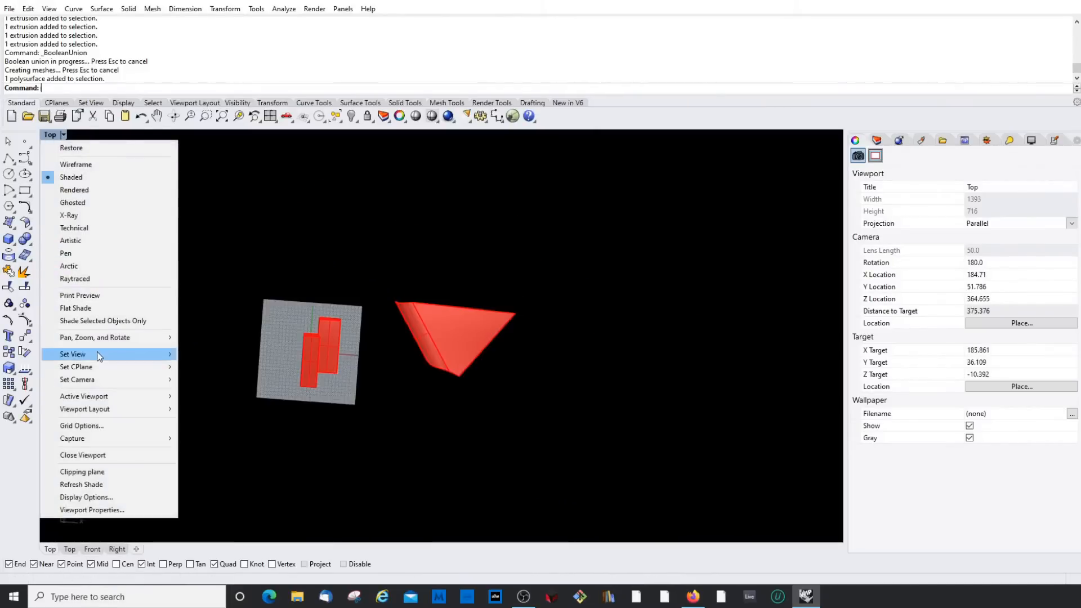
{"action": "mouse_move", "coordinate": [113, 354]}
{"action": "left_click", "coordinate": [241, 369]}
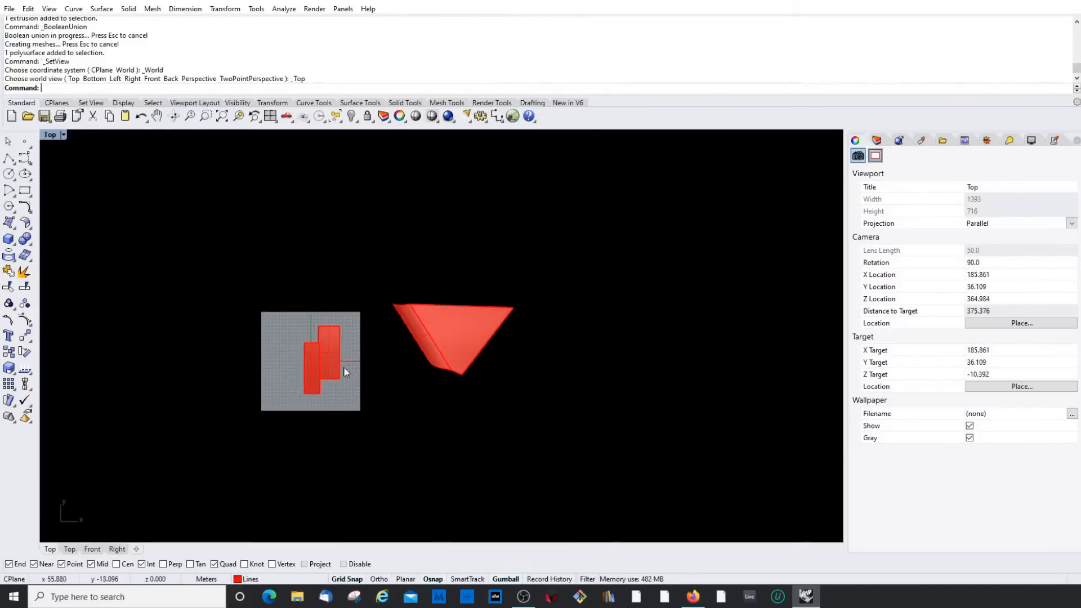
{"action": "left_click", "coordinate": [25, 160]}
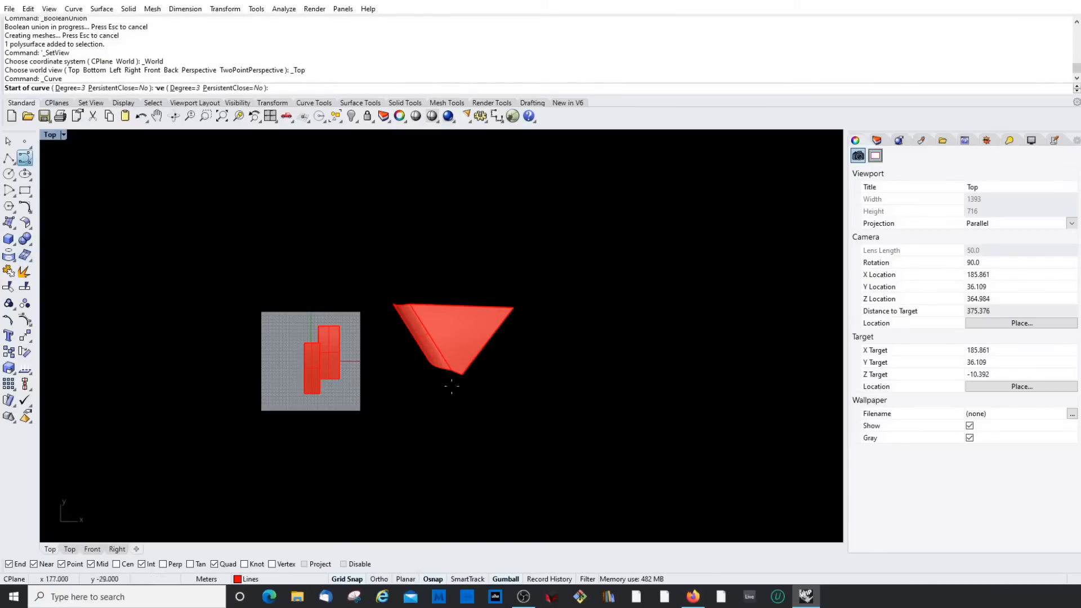
{"action": "scroll", "coordinate": [476, 361], "scroll_direction": "up", "scroll_amount": 5}
{"action": "left_click", "coordinate": [382, 201]}
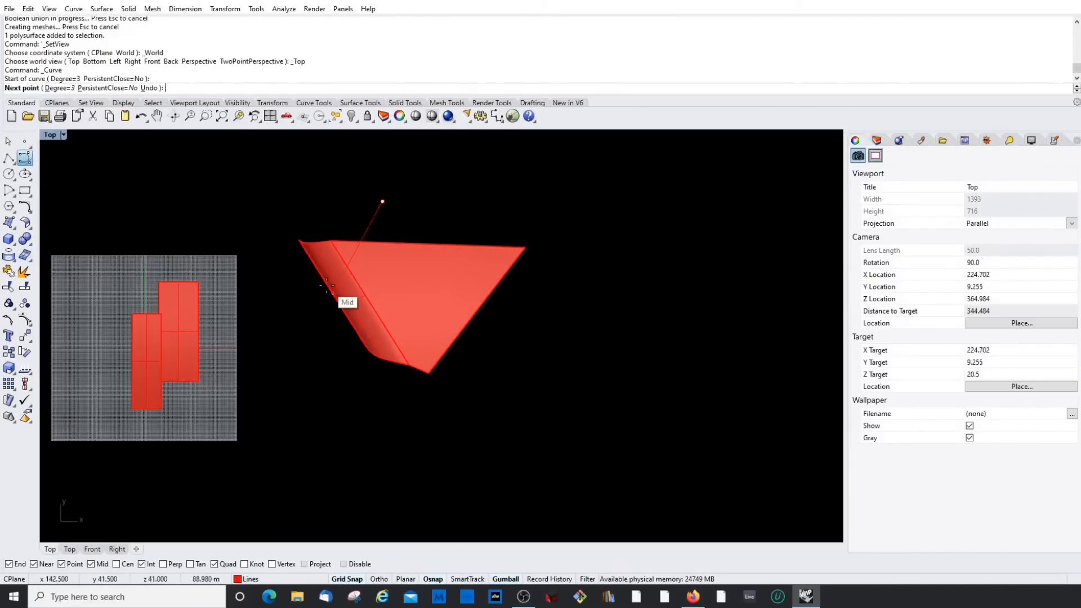
{"action": "left_click", "coordinate": [315, 339]}
{"action": "left_click", "coordinate": [382, 417]}
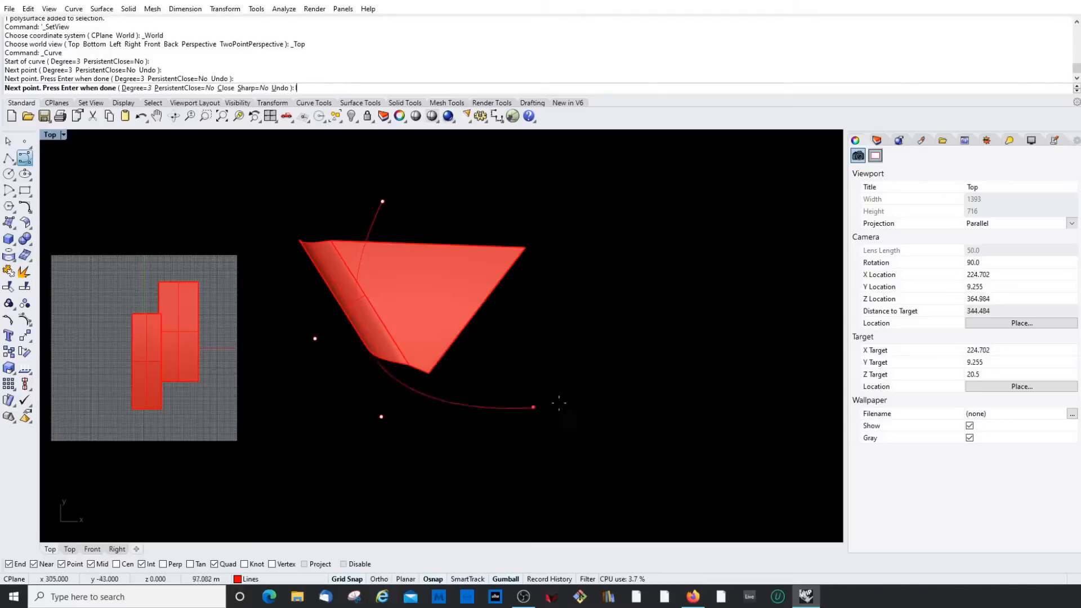
{"action": "left_click", "coordinate": [580, 383]}
{"action": "left_click", "coordinate": [412, 199]}
{"action": "left_click", "coordinate": [382, 201]}
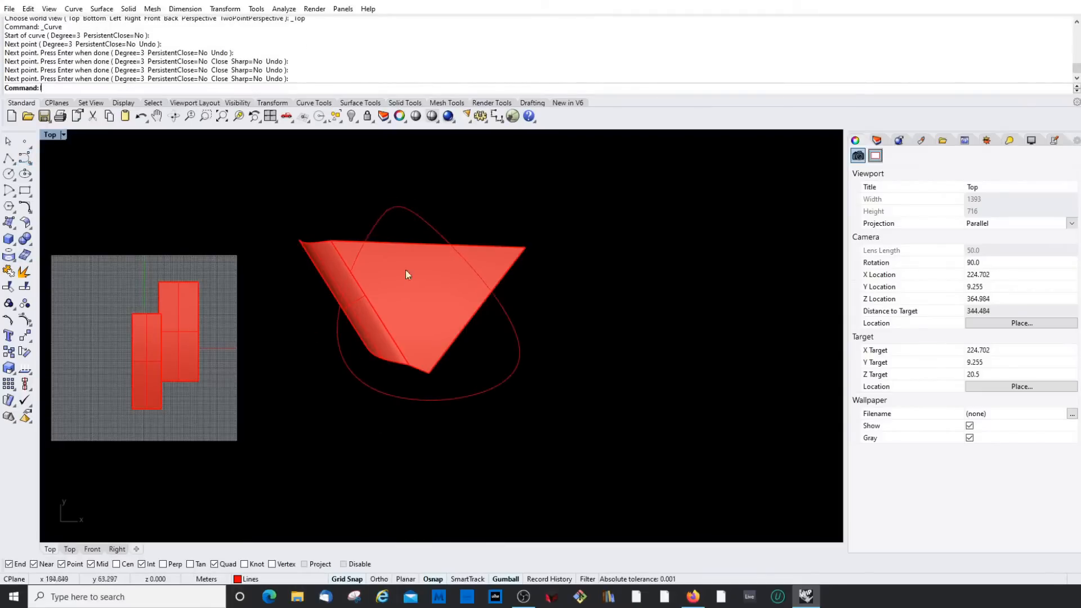
Step: Raise the closed curve vertically along Z so it floats above the filleted surfaces, and deselect it
{"action": "scroll", "coordinate": [420, 298], "scroll_direction": "down", "scroll_amount": 6}
{"action": "right_click_drag", "start_coordinate": [442, 391], "coordinate": [383, 346]}
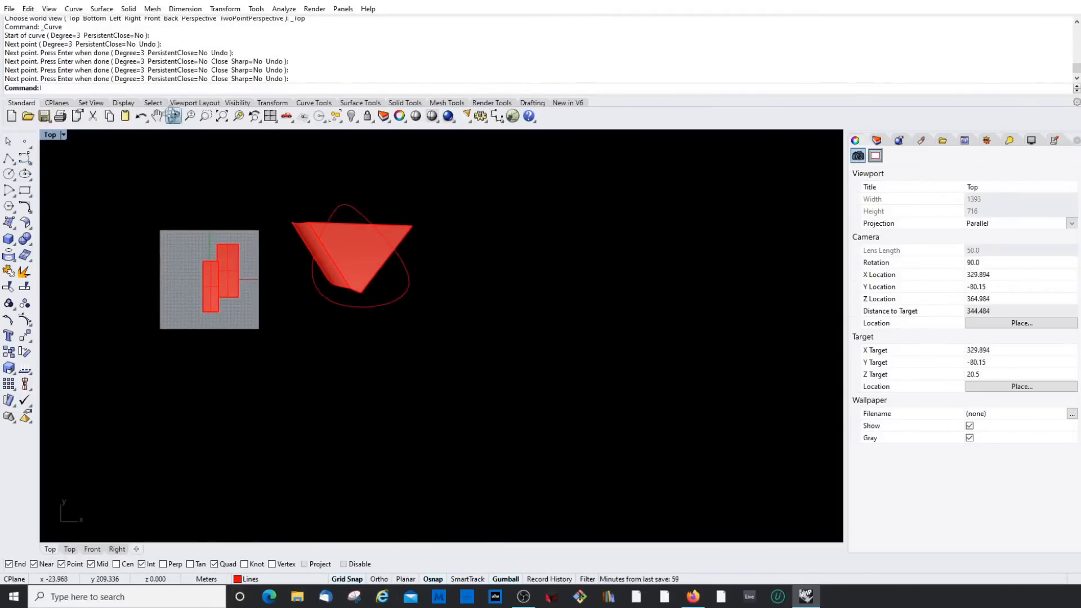
{"action": "left_click", "coordinate": [174, 116]}
{"action": "left_click_drag", "start_coordinate": [338, 293], "coordinate": [344, 201]}
{"action": "scroll", "coordinate": [394, 251], "scroll_direction": "up", "scroll_amount": 6}
{"action": "left_click", "coordinate": [458, 249]}
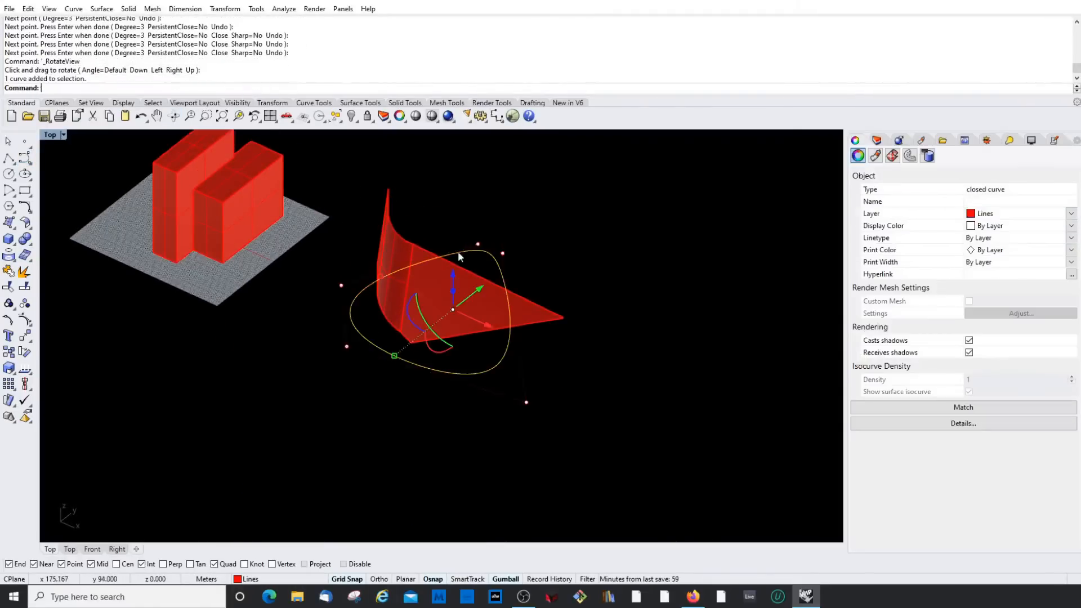
{"action": "scroll", "coordinate": [407, 304], "scroll_direction": "down", "scroll_amount": 6}
{"action": "right_click_drag", "start_coordinate": [406, 304], "coordinate": [428, 284]}
{"action": "left_click_drag", "start_coordinate": [433, 271], "coordinate": [439, 190]}
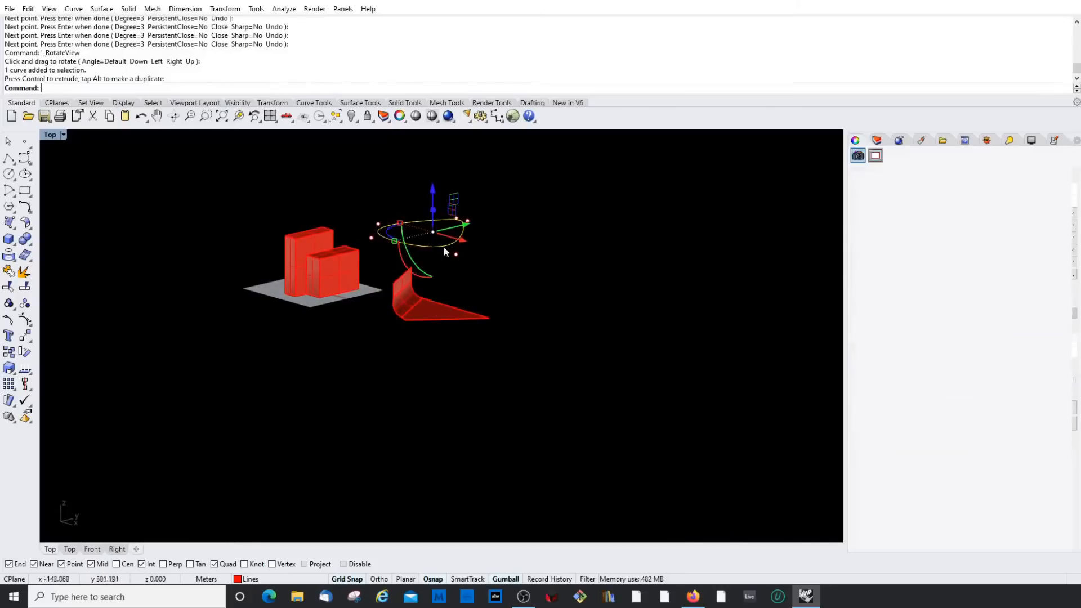
{"action": "right_click_drag", "start_coordinate": [443, 246], "coordinate": [458, 367]}
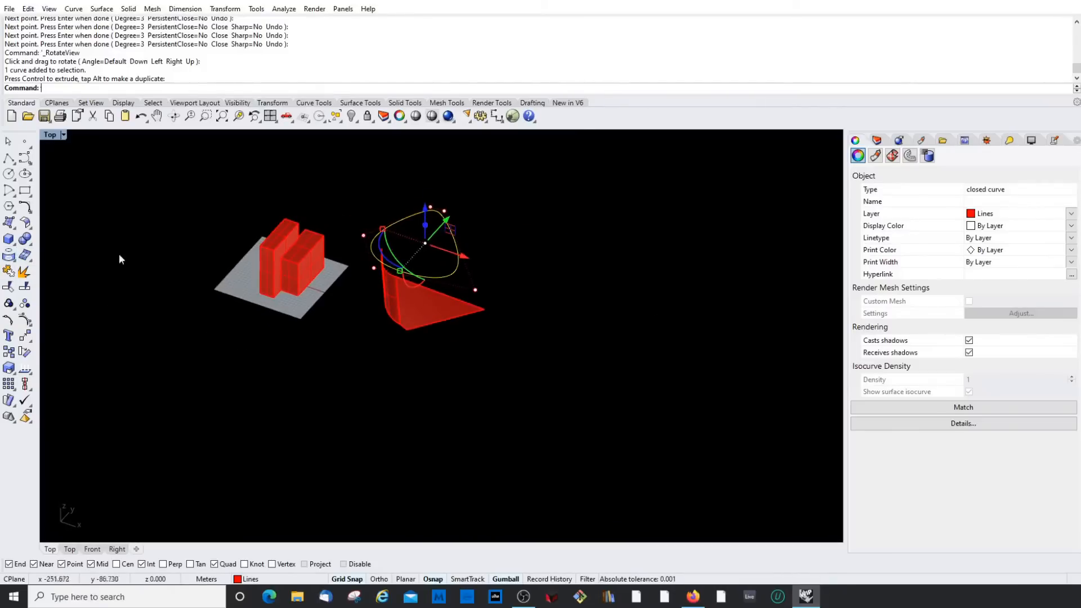
{"action": "left_click", "coordinate": [252, 350]}
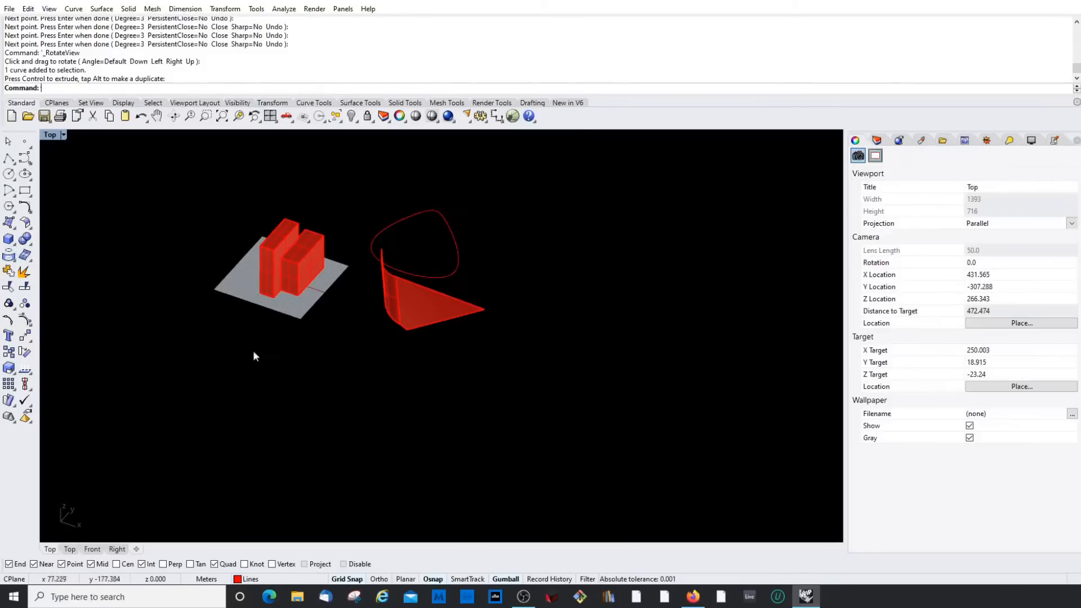
Step: Project the floating closed curve onto the three filleted surfaces along the construction plane's Z direction, keeping the original curve
{"action": "left_click", "coordinate": [9, 257]}
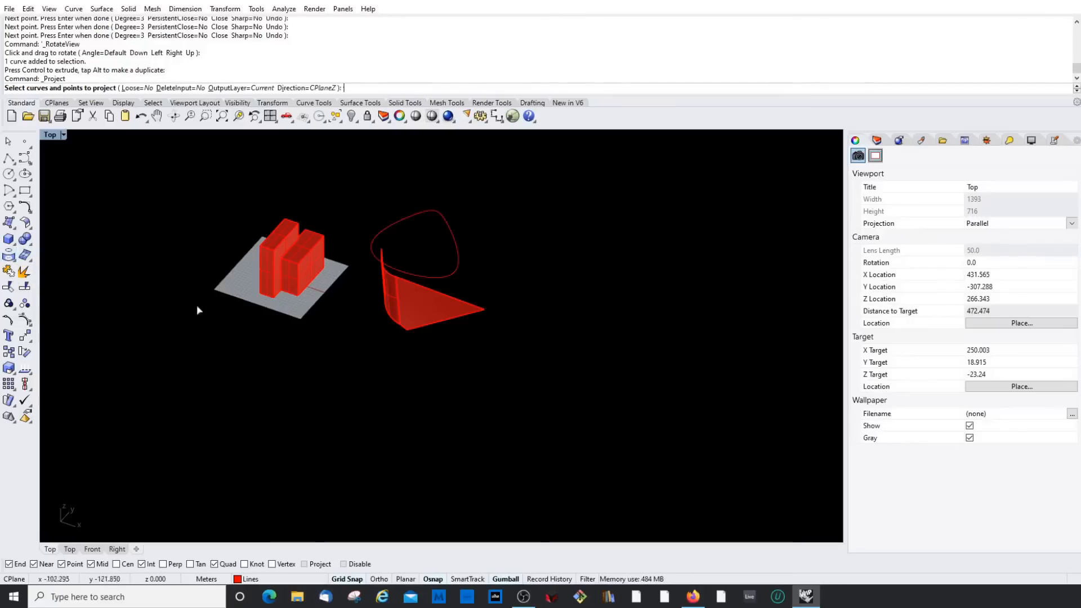
{"action": "left_click", "coordinate": [423, 278]}
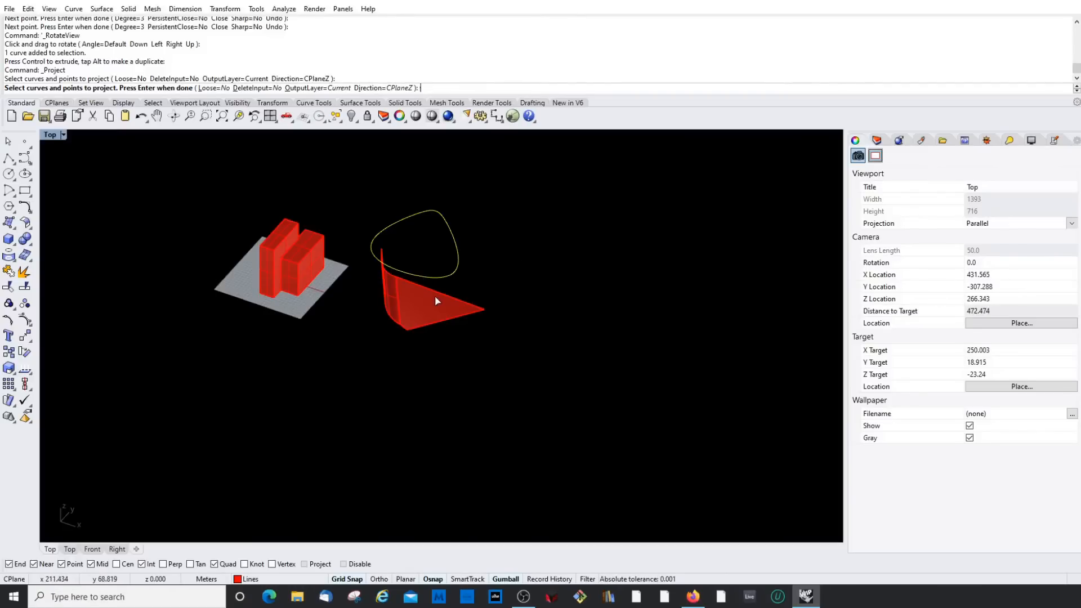
{"action": "key", "text": "Return"}
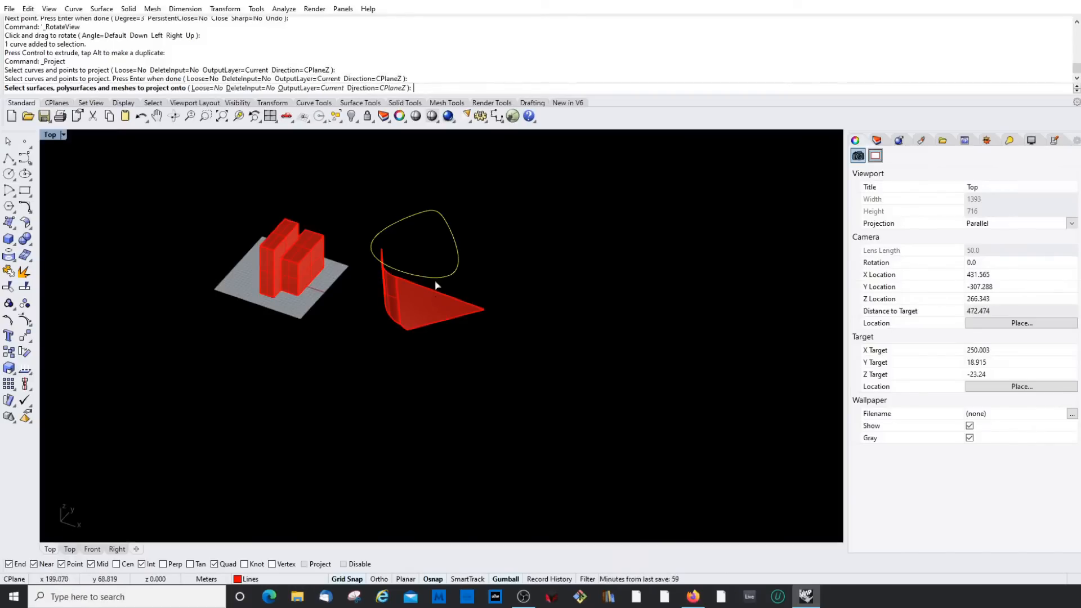
{"action": "left_click", "coordinate": [419, 322]}
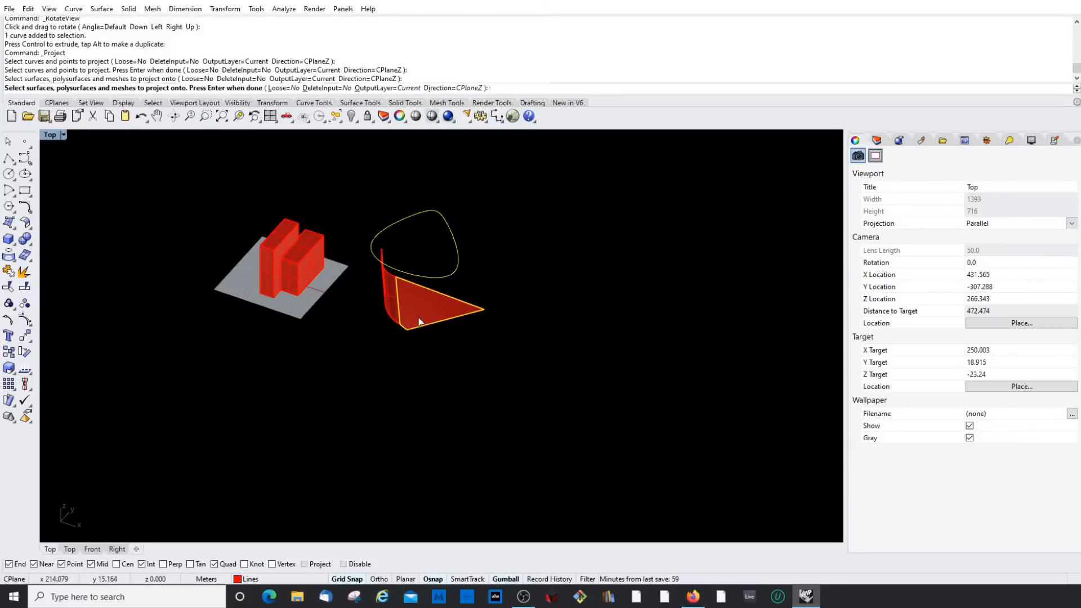
{"action": "scroll", "coordinate": [415, 319], "scroll_direction": "up", "scroll_amount": 3}
{"action": "right_click_drag", "start_coordinate": [377, 303], "coordinate": [390, 244]}
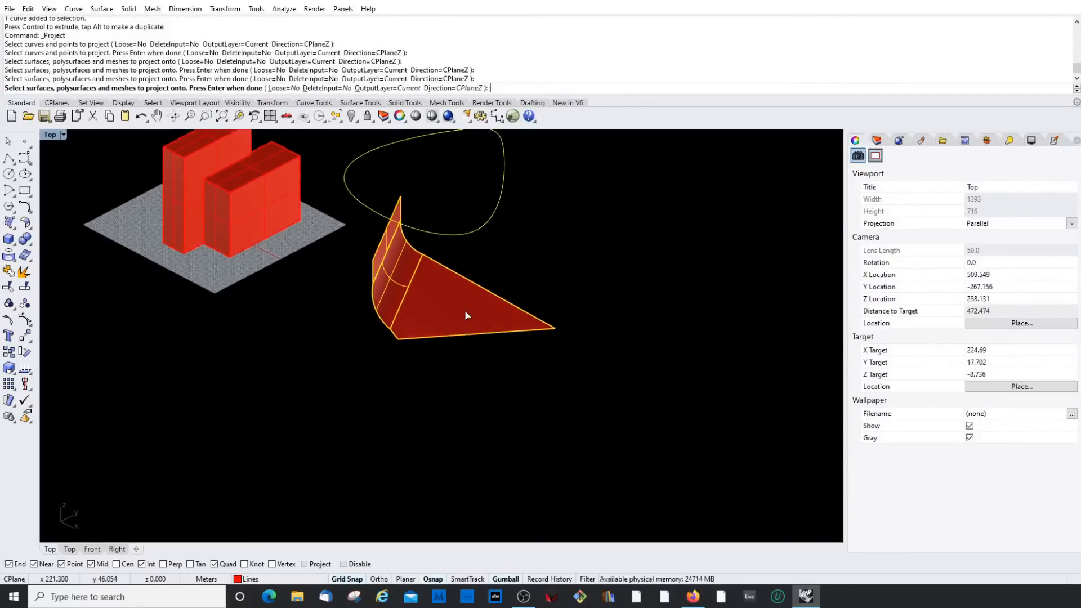
{"action": "key", "text": "Return"}
{"action": "key", "text": "Escape"}
Step: Examine the projected curve segments on the filleted surfaces from several angles, selecting the segment on the flat triangular surface
{"action": "scroll", "coordinate": [454, 302], "scroll_direction": "up", "scroll_amount": 3}
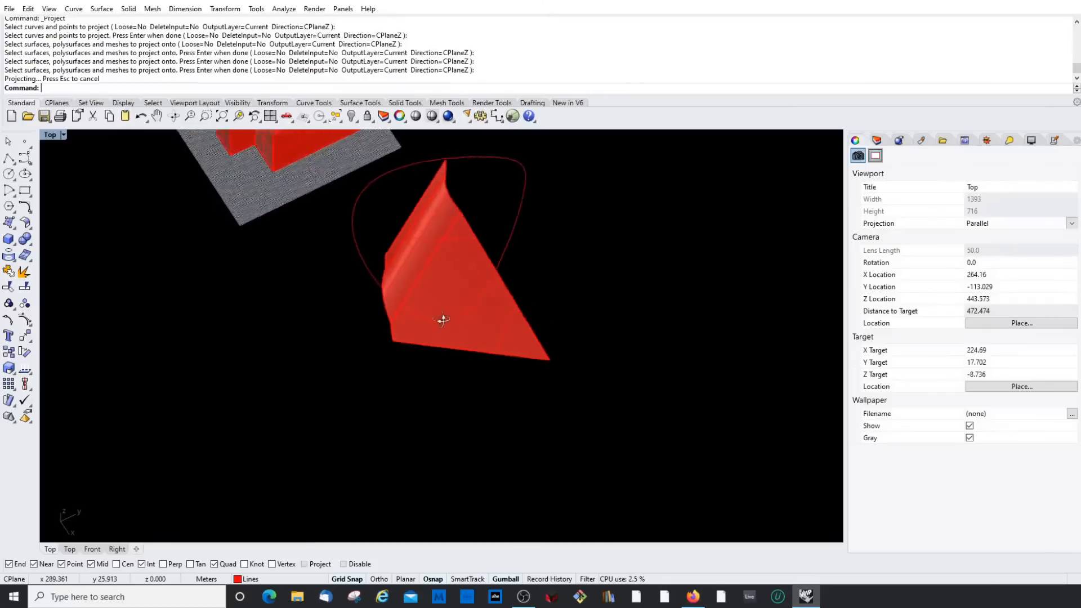
{"action": "scroll", "coordinate": [453, 290], "scroll_direction": "up", "scroll_amount": 2}
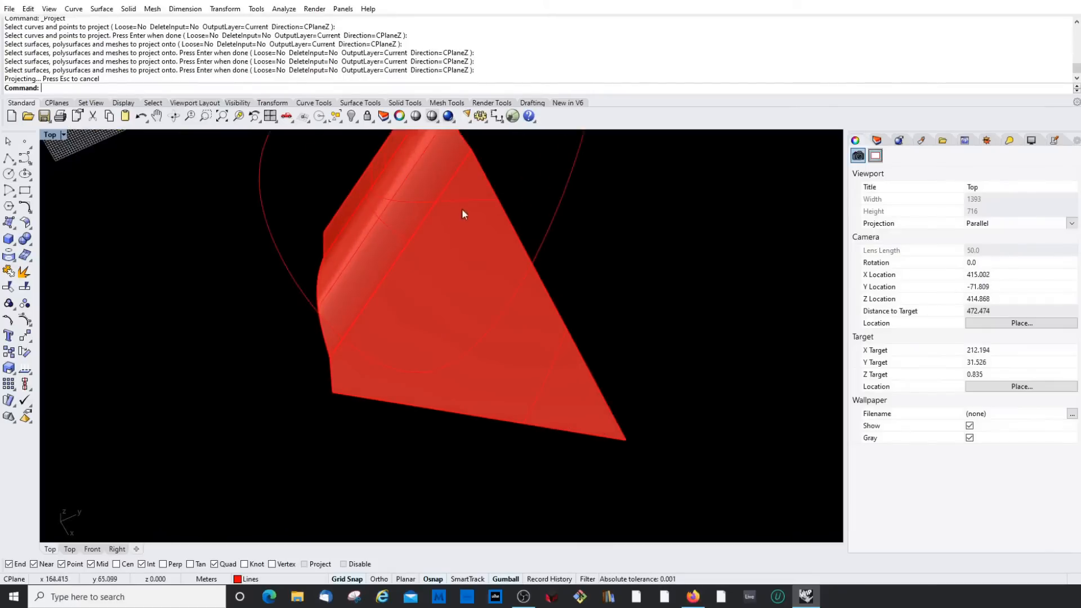
{"action": "left_click", "coordinate": [443, 202]}
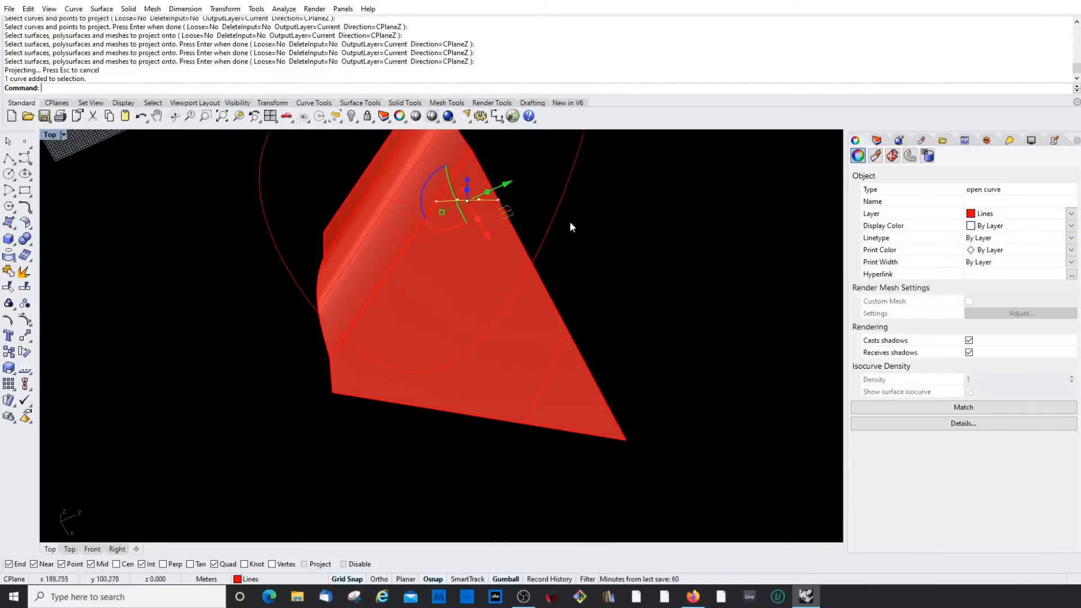
{"action": "key", "text": "Escape"}
{"action": "scroll", "coordinate": [498, 198], "scroll_direction": "up", "scroll_amount": 4}
{"action": "left_click", "coordinate": [449, 227]}
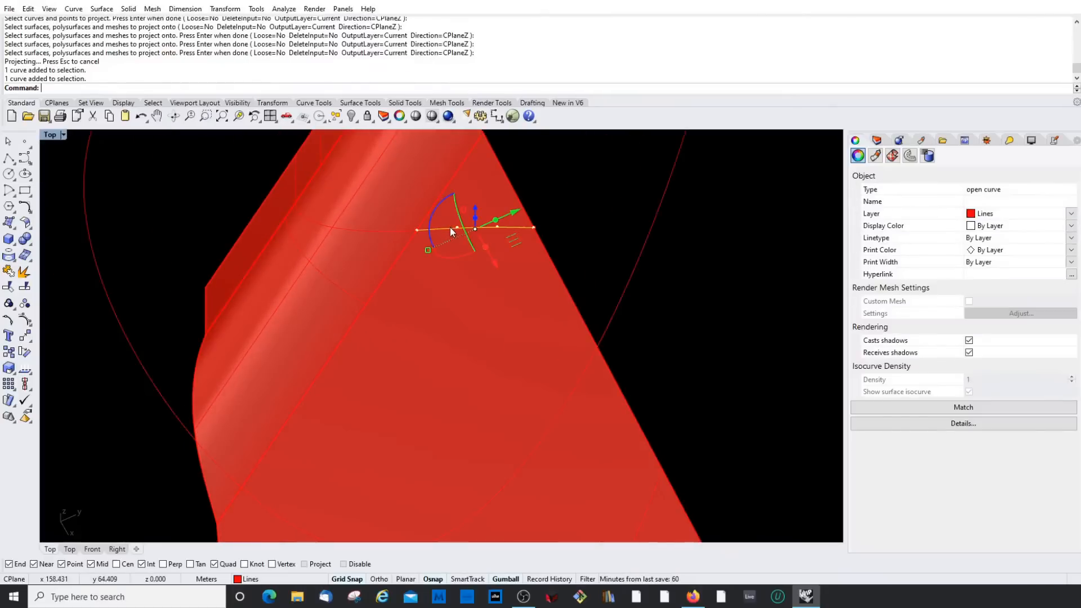
{"action": "key", "text": "F10"}
{"action": "scroll", "coordinate": [546, 214], "scroll_direction": "down", "scroll_amount": 6}
{"action": "right_click_drag", "start_coordinate": [527, 248], "coordinate": [456, 281]}
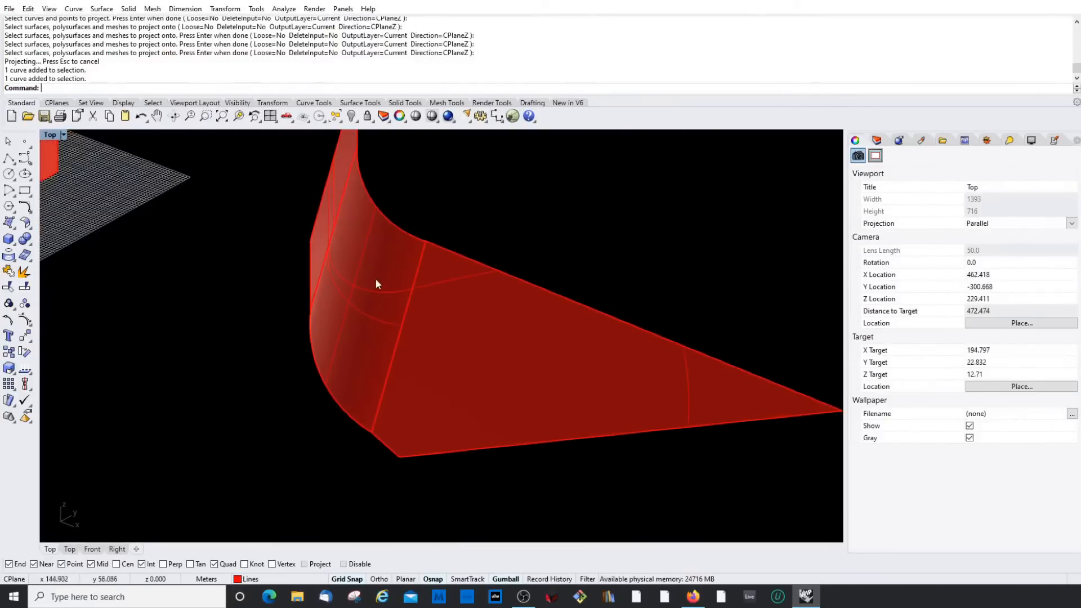
{"action": "right_click_drag", "start_coordinate": [619, 298], "coordinate": [483, 315]}
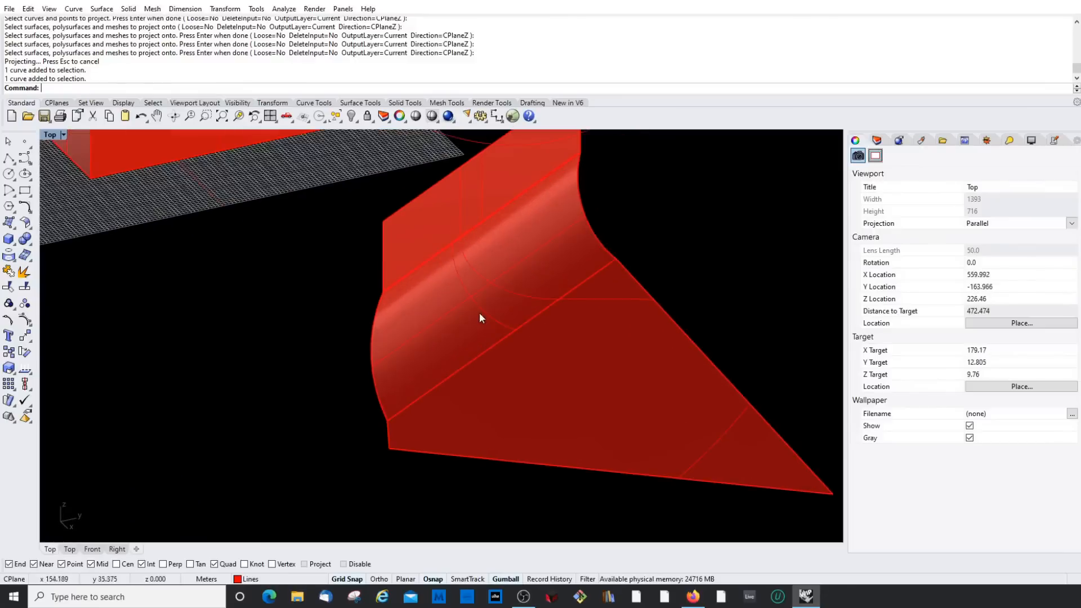
Step: Delete the fillet surface and the two flat surfaces it connects, leaving only the curves
{"action": "left_click", "coordinate": [482, 314]}
{"action": "key", "text": "Escape"}
{"action": "left_click", "coordinate": [491, 306]}
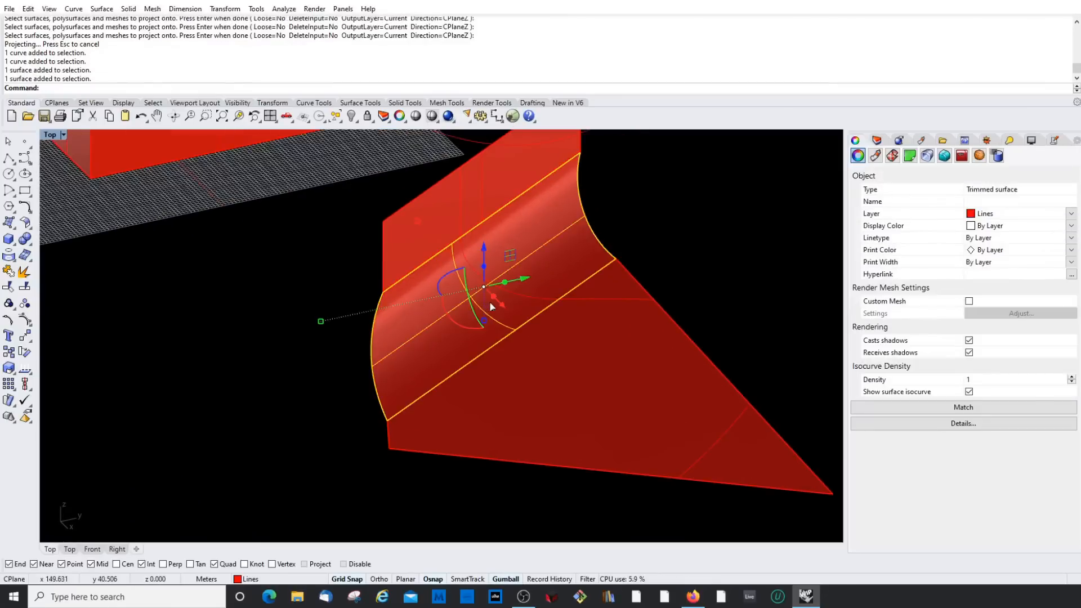
{"action": "key", "text": "Delete"}
{"action": "left_click", "coordinate": [535, 366]}
{"action": "key", "text": "Delete"}
{"action": "left_click", "coordinate": [450, 247]}
{"action": "key", "text": "Delete"}
Step: Inspect the floating closed curve and its projected segments, selecting the three connected segments individually and together
{"action": "right_click_drag", "start_coordinate": [451, 304], "coordinate": [429, 301]}
{"action": "left_click", "coordinate": [545, 213]}
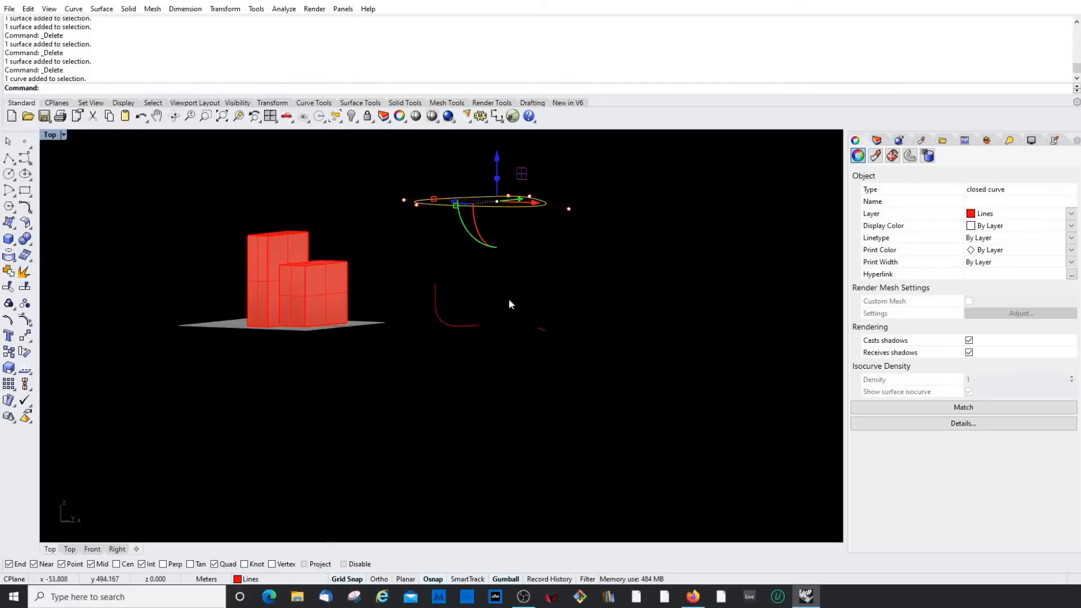
{"action": "right_click_drag", "start_coordinate": [509, 298], "coordinate": [499, 325]}
{"action": "scroll", "coordinate": [499, 324], "scroll_direction": "up", "scroll_amount": 10}
{"action": "left_click", "coordinate": [449, 268]}
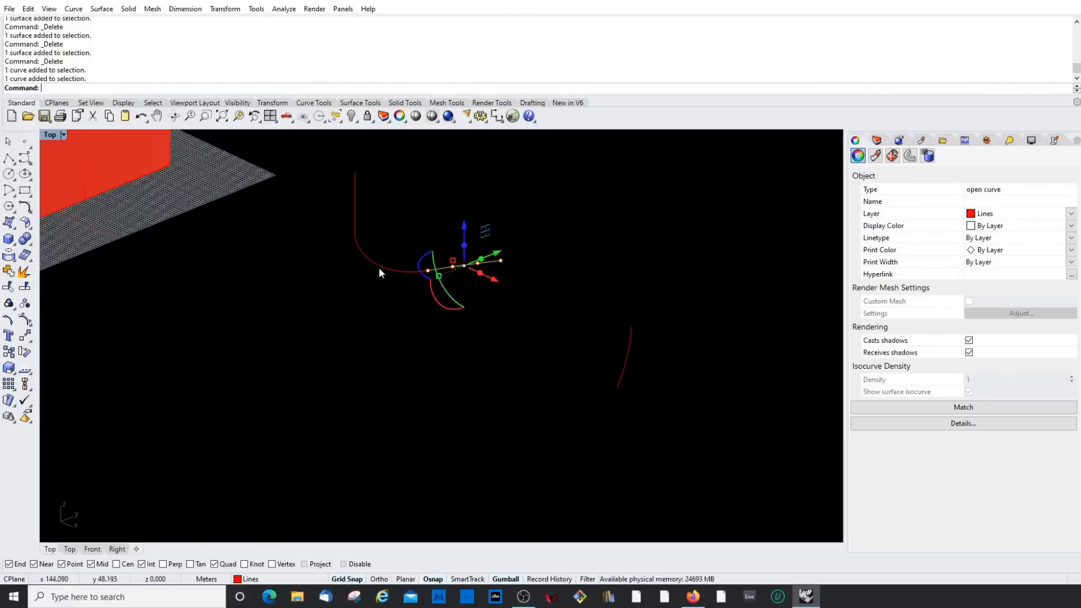
{"action": "left_click", "coordinate": [376, 265]}
{"action": "left_click", "coordinate": [355, 192], "text": "shift"}
{"action": "left_click", "coordinate": [465, 277]}
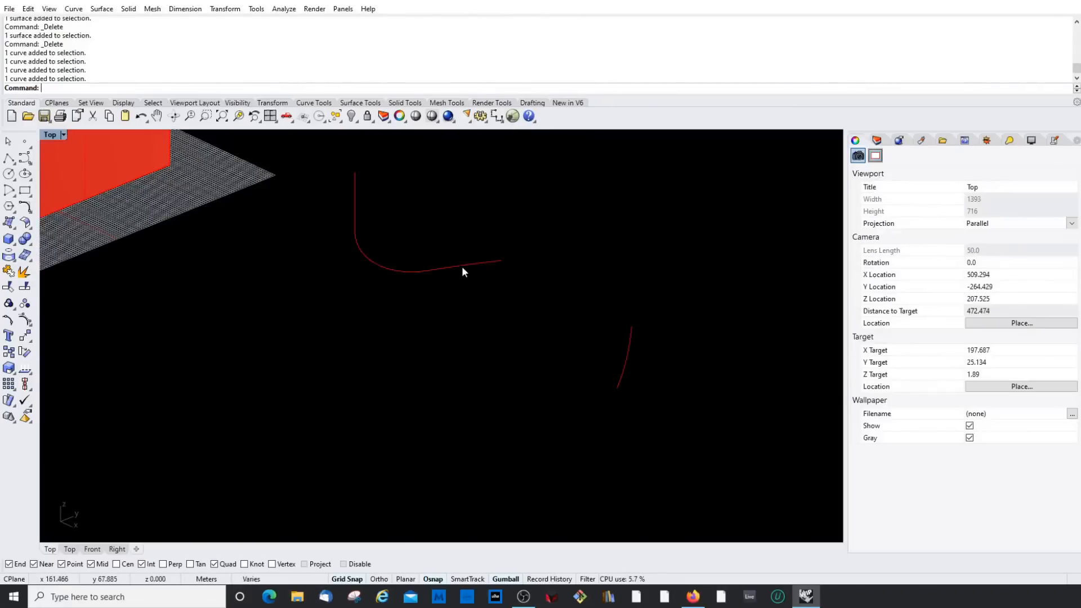
{"action": "left_click", "coordinate": [462, 266]}
{"action": "left_click", "coordinate": [365, 254], "text": "shift"}
{"action": "left_click", "coordinate": [355, 205], "text": "shift"}
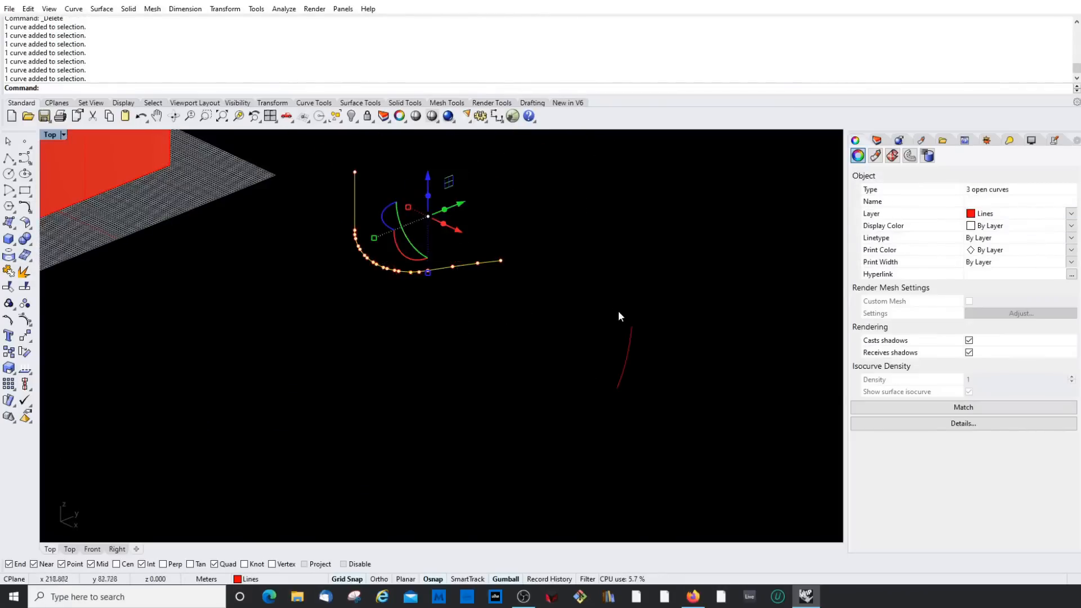
Step: Delete the floating closed curve together with all its projected segments
{"action": "scroll", "coordinate": [403, 268], "scroll_direction": "down", "scroll_amount": 5}
{"action": "left_click_drag", "start_coordinate": [357, 159], "coordinate": [611, 408]}
{"action": "key", "text": "Delete"}
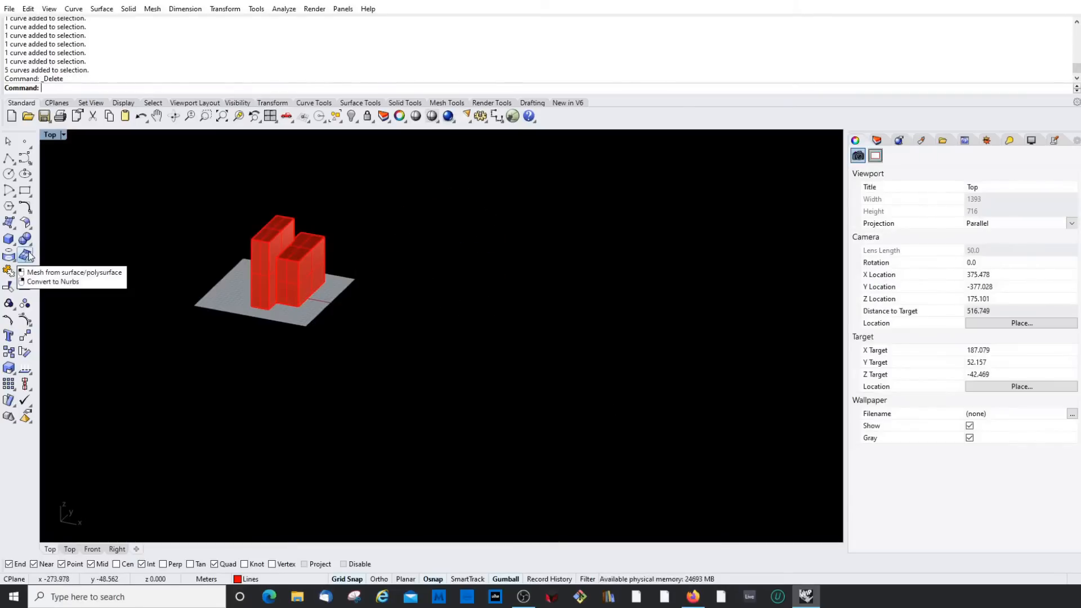
{"action": "right_click_drag", "start_coordinate": [134, 330], "coordinate": [121, 343], "text": "ctrl+shift"}
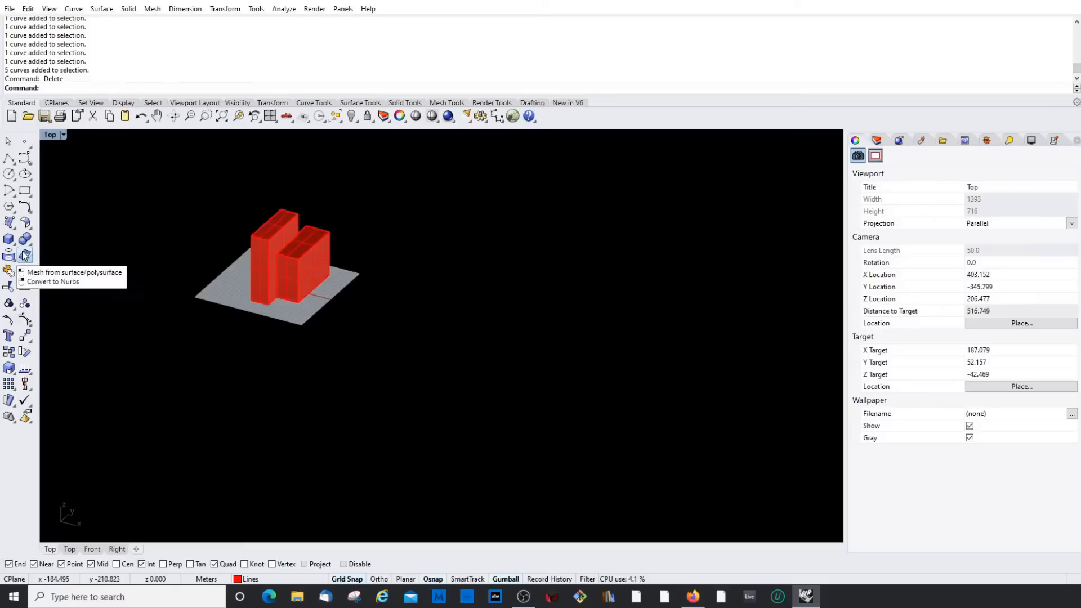
{"action": "scroll", "coordinate": [236, 251], "scroll_direction": "up", "scroll_amount": 6}
{"action": "scroll", "coordinate": [290, 316], "scroll_direction": "down", "scroll_amount": 8}
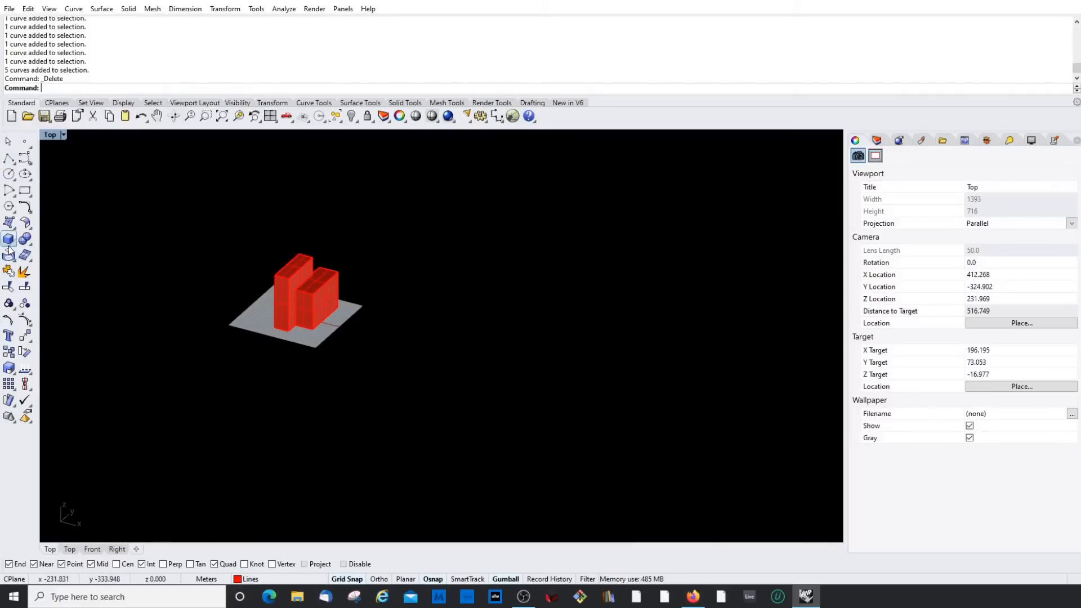
Step: Draw an open degree-3 control-point curve with four points on the empty area beside the united solid
{"action": "left_click", "coordinate": [24, 158]}
{"action": "right_click_drag", "start_coordinate": [425, 336], "coordinate": [417, 367]}
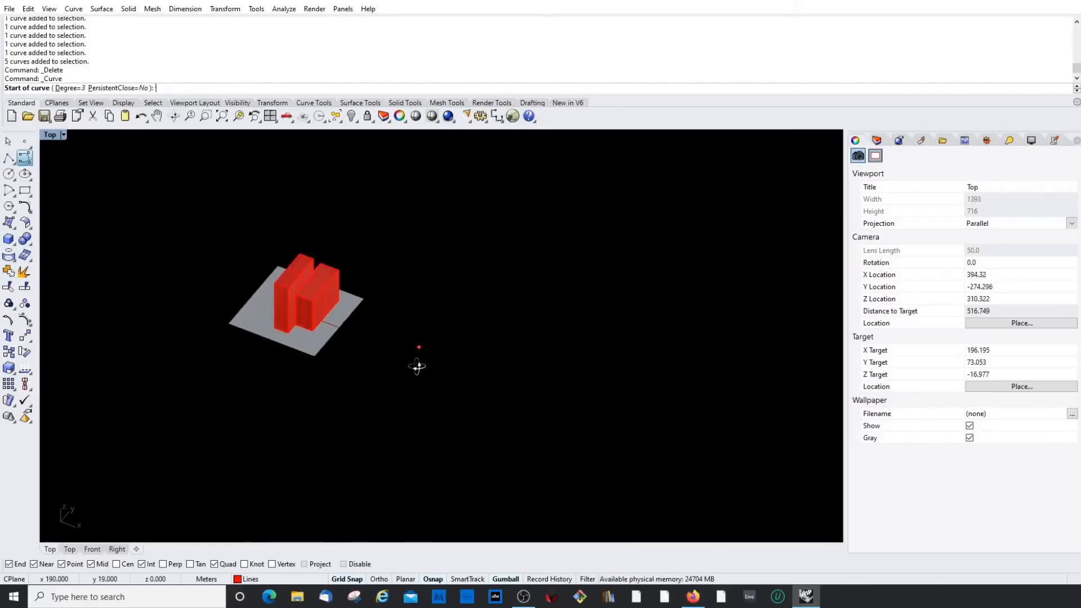
{"action": "left_click", "coordinate": [398, 352]}
{"action": "left_click", "coordinate": [556, 332]}
{"action": "left_click", "coordinate": [520, 415]}
{"action": "left_click", "coordinate": [410, 426]}
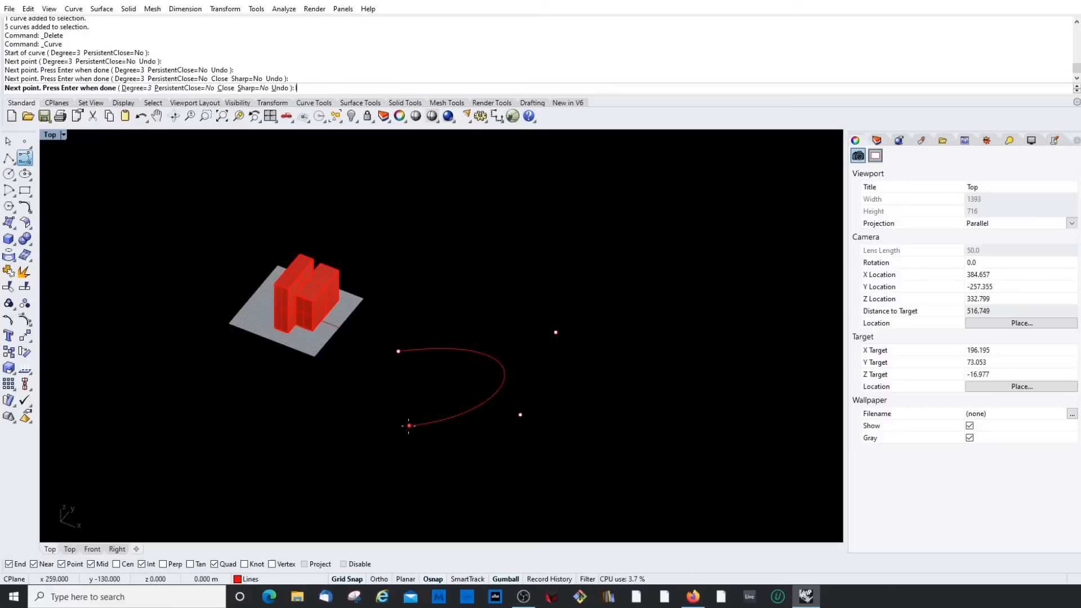
{"action": "key", "text": "Return"}
{"action": "scroll", "coordinate": [444, 379], "scroll_direction": "down", "scroll_amount": 2}
{"action": "scroll", "coordinate": [448, 377], "scroll_direction": "up", "scroll_amount": 2}
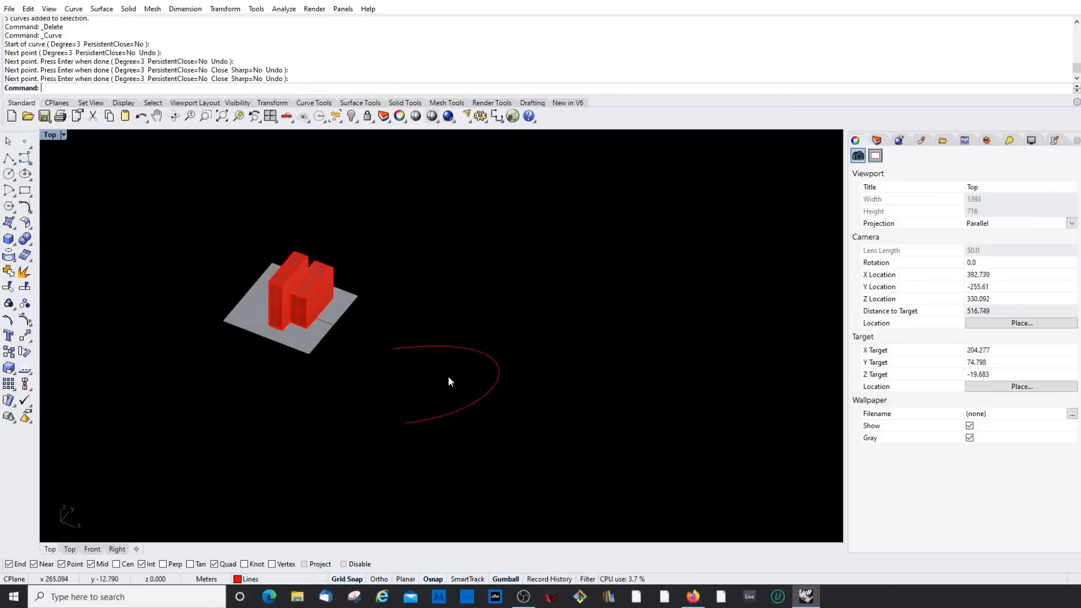
Step: Undo the new four-point curve and the deletion of the closed curve and its projected segments
{"action": "key", "text": "ctrl+z"}
{"action": "key", "text": "ctrl+z"}
Step: Select the three connected projected segments together and the straight one alone to examine whether they are separate curves
{"action": "right_click_drag", "start_coordinate": [474, 376], "coordinate": [438, 322]}
{"action": "scroll", "coordinate": [423, 318], "scroll_direction": "up", "scroll_amount": 5}
{"action": "left_click", "coordinate": [422, 319]}
{"action": "scroll", "coordinate": [363, 321], "scroll_direction": "up", "scroll_amount": 5}
{"action": "left_click", "coordinate": [420, 327]}
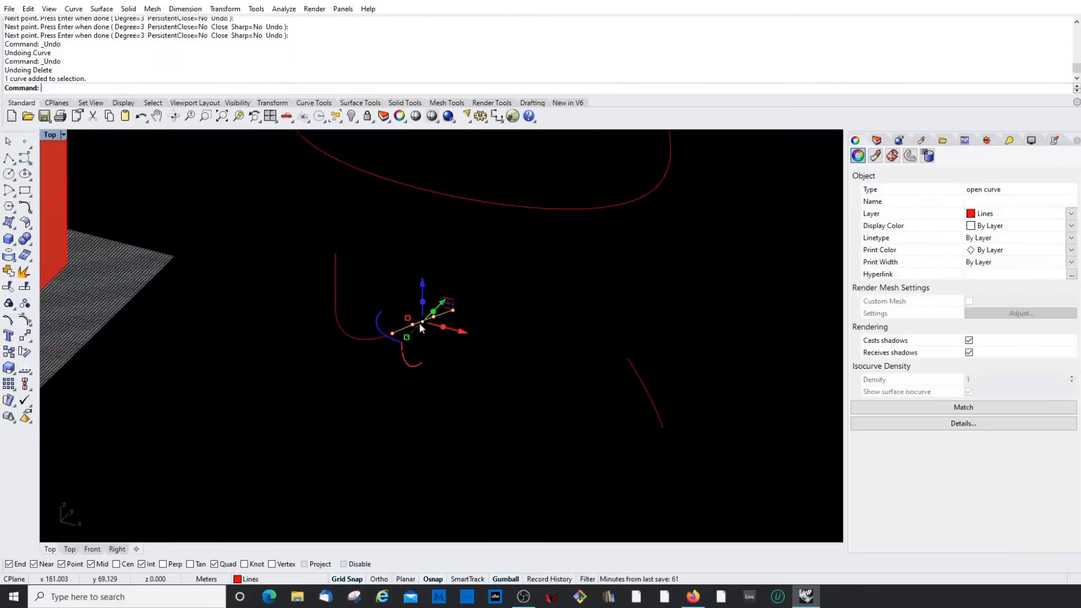
{"action": "left_click", "coordinate": [364, 338], "text": "shift"}
{"action": "left_click", "coordinate": [336, 277], "text": "shift"}
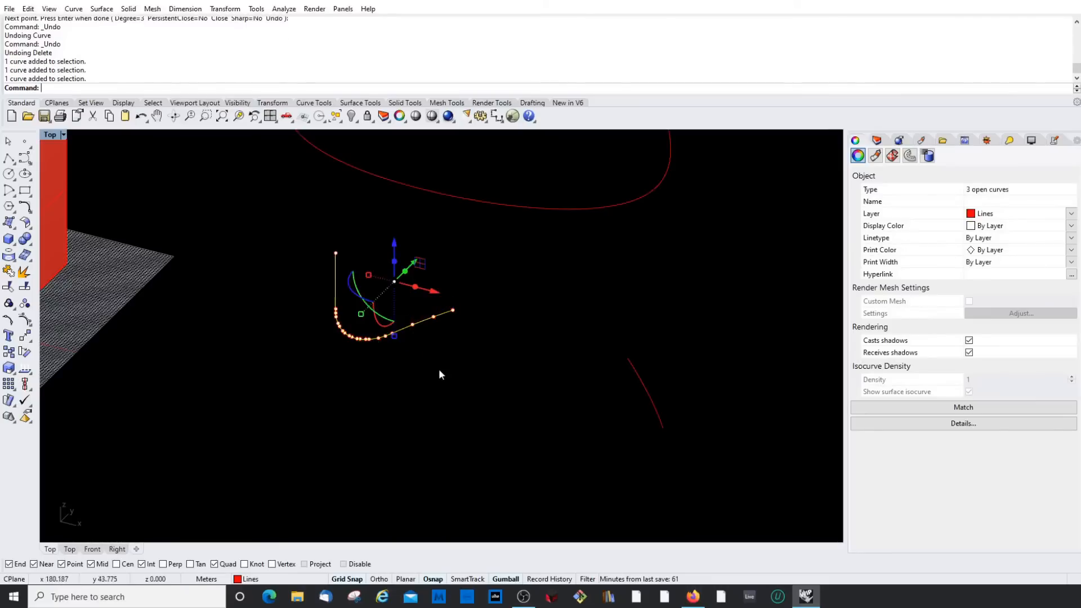
{"action": "left_click", "coordinate": [438, 370]}
{"action": "left_click", "coordinate": [413, 329]}
{"action": "left_click", "coordinate": [452, 373]}
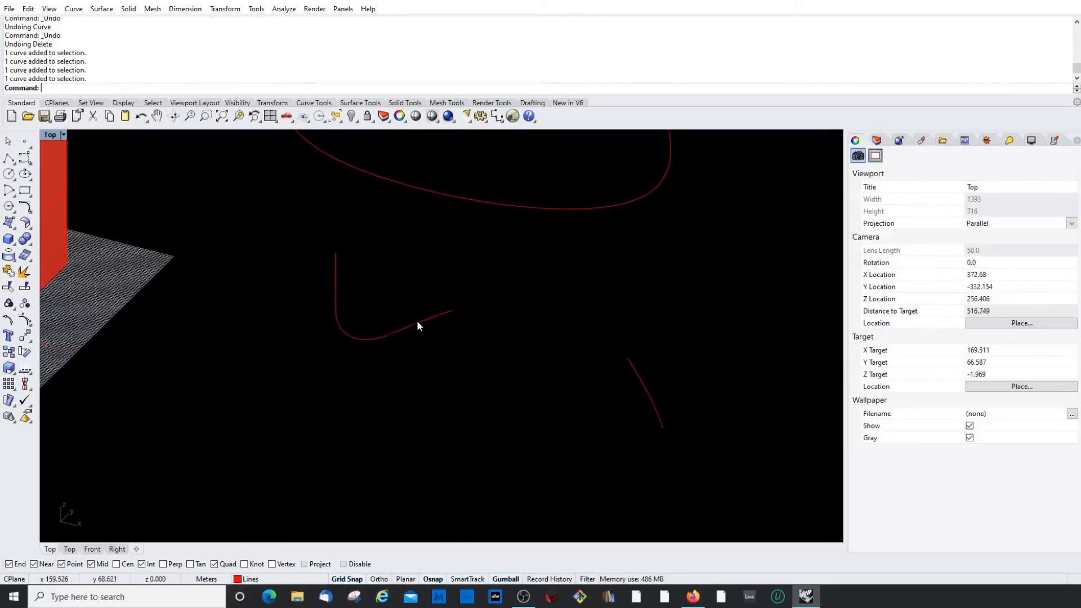
{"action": "left_click", "coordinate": [418, 324]}
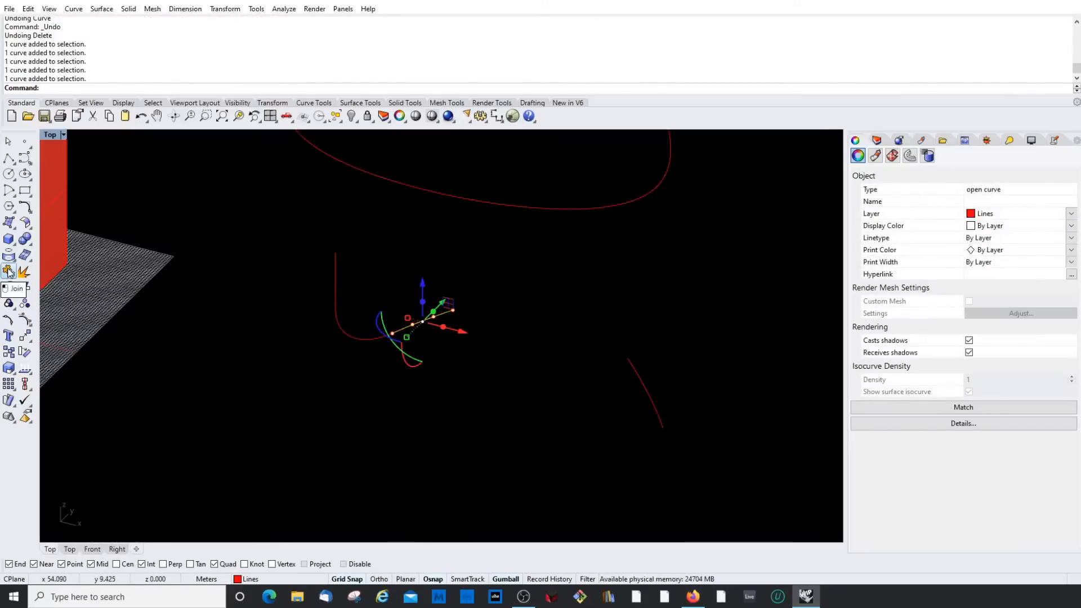
{"action": "left_click", "coordinate": [418, 367]}
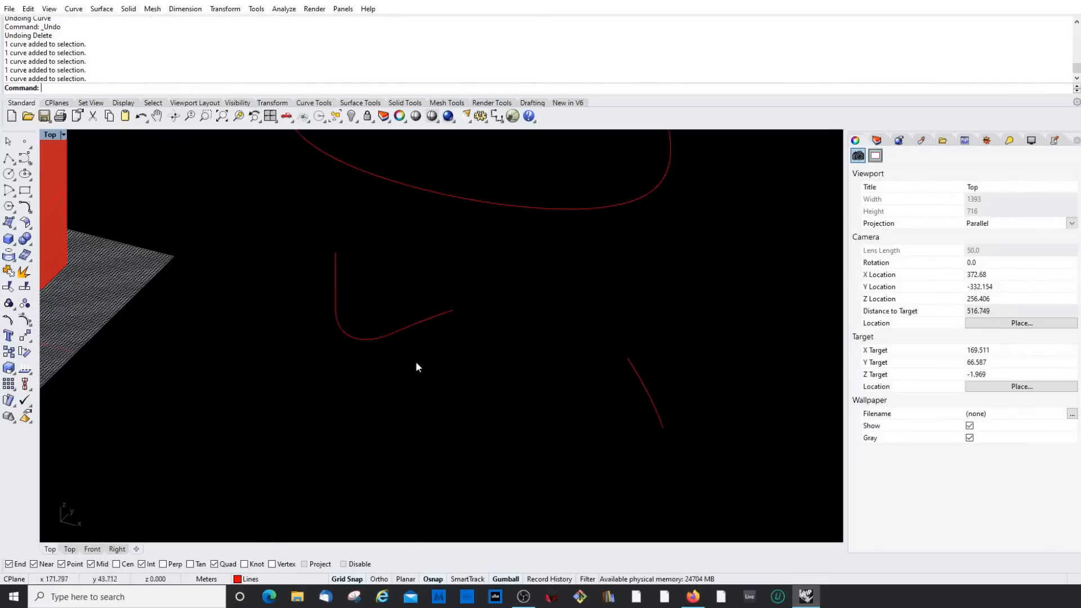
Step: Join the three connected projected segments into one open curve
{"action": "left_click", "coordinate": [401, 330]}
{"action": "key", "text": "F10"}
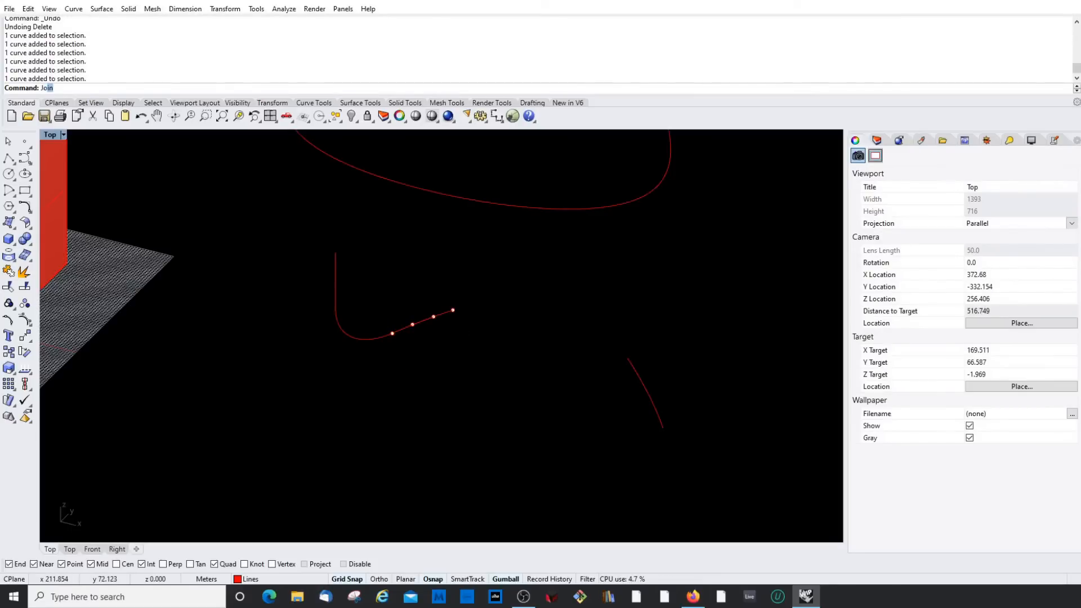
{"action": "key", "text": "Return"}
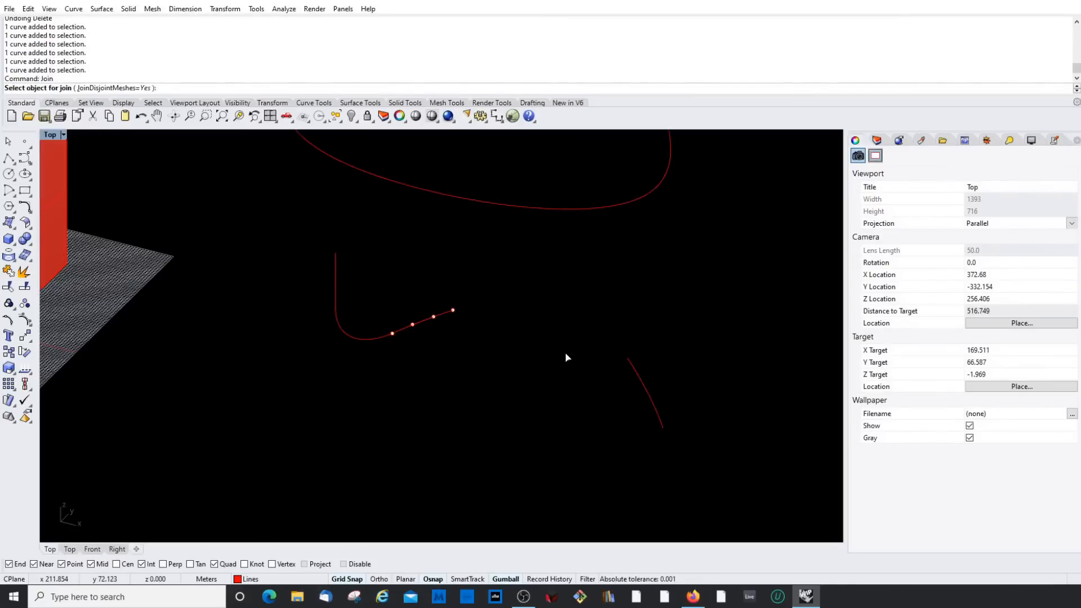
{"action": "left_click", "coordinate": [412, 328]}
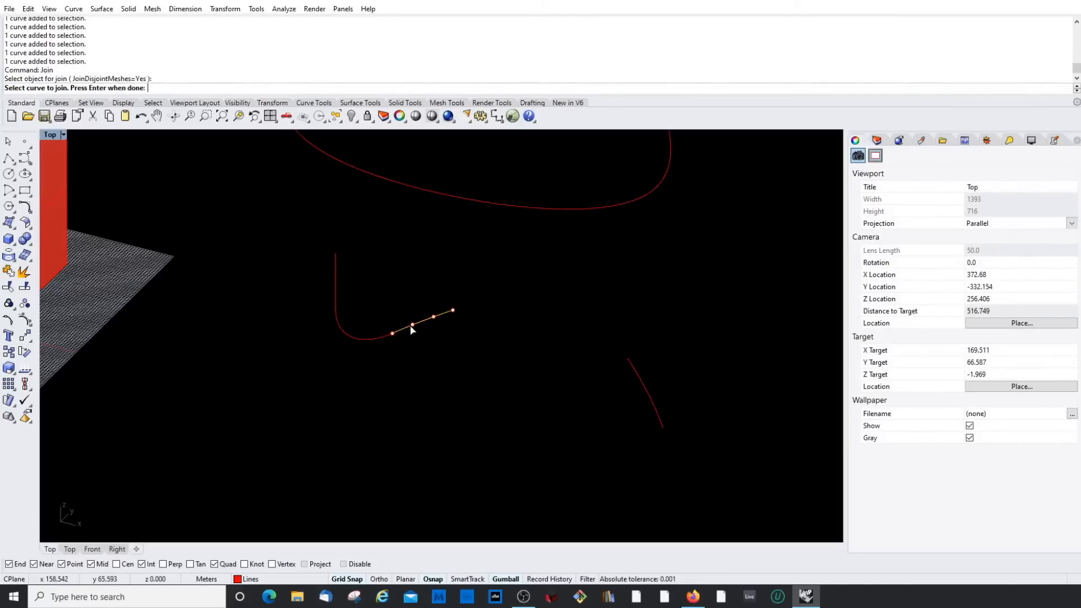
{"action": "left_click", "coordinate": [373, 341]}
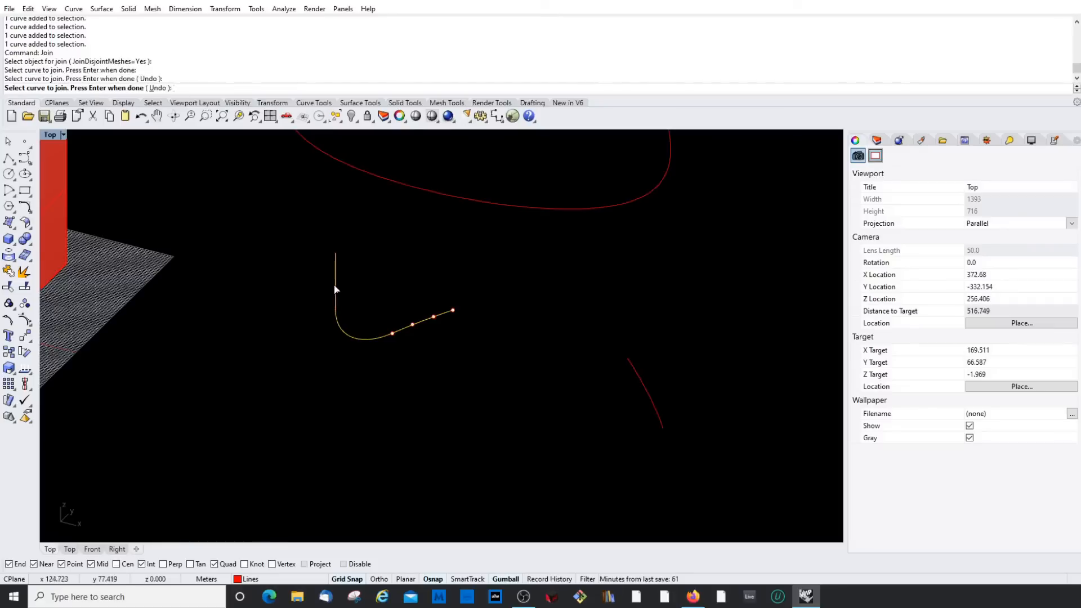
{"action": "key", "text": "Return"}
Step: Select the joined curve to check it as a single object, and briefly select the floating closed curve
{"action": "left_click", "coordinate": [391, 344]}
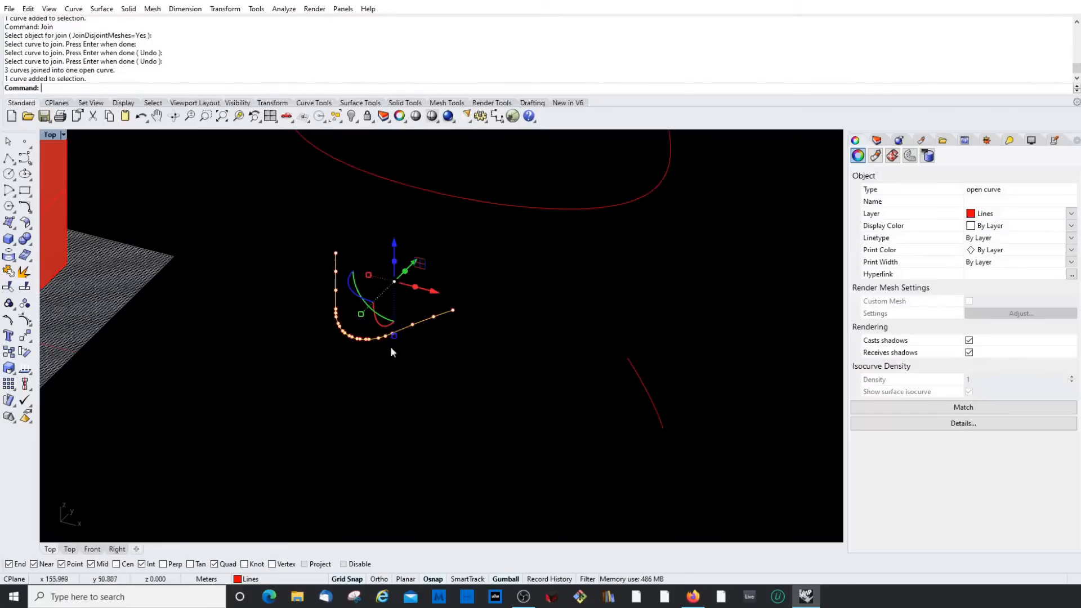
{"action": "mouse_move", "coordinate": [391, 344]}
{"action": "right_mouse_down"}
{"action": "mouse_move", "coordinate": [373, 369]}
{"action": "mouse_move", "coordinate": [420, 362]}
{"action": "mouse_move", "coordinate": [384, 347]}
{"action": "mouse_move", "coordinate": [399, 361]}
{"action": "mouse_move", "coordinate": [370, 366]}
{"action": "mouse_move", "coordinate": [416, 469]}
{"action": "mouse_move", "coordinate": [393, 478]}
{"action": "mouse_move", "coordinate": [331, 370]}
{"action": "mouse_move", "coordinate": [343, 346]}
{"action": "mouse_move", "coordinate": [395, 351]}
{"action": "right_mouse_up"}
{"action": "left_click", "coordinate": [373, 335]}
{"action": "key", "text": "Escape"}
{"action": "scroll", "coordinate": [395, 351], "scroll_direction": "down", "scroll_amount": 8}
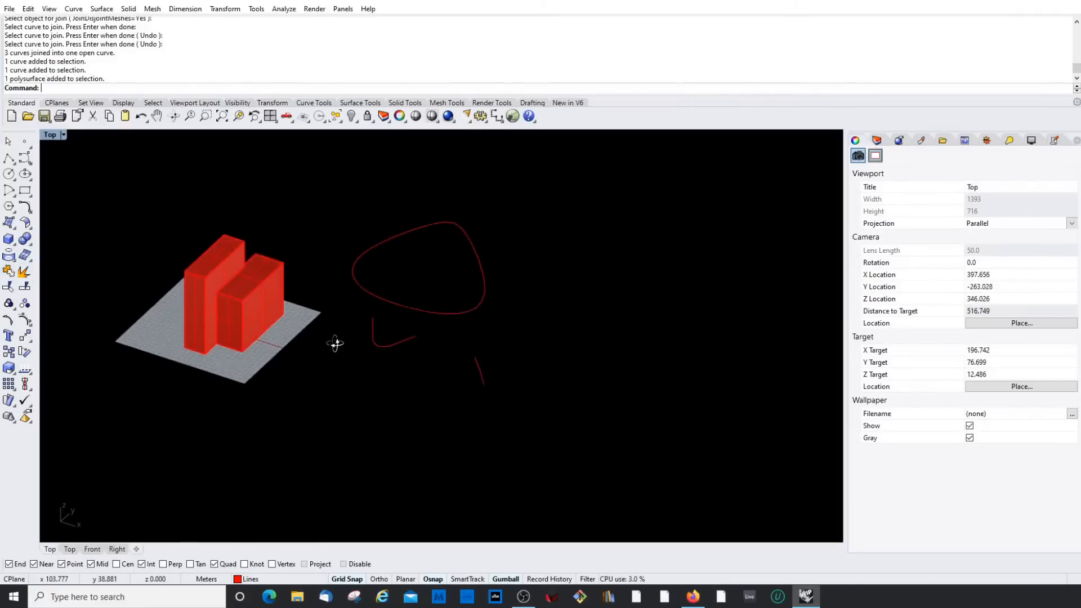
{"action": "left_click", "coordinate": [420, 304]}
{"action": "key", "text": "Escape"}
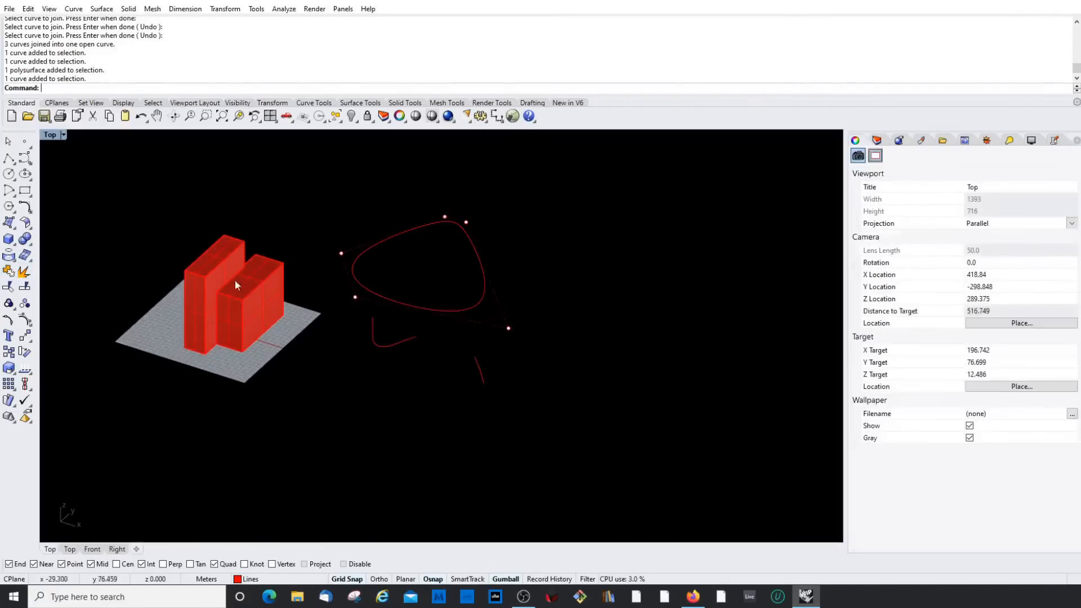
Step: Explode the united box solid into separate surfaces
{"action": "left_click", "coordinate": [244, 274]}
{"action": "right_click_drag", "start_coordinate": [245, 275], "coordinate": [195, 280]}
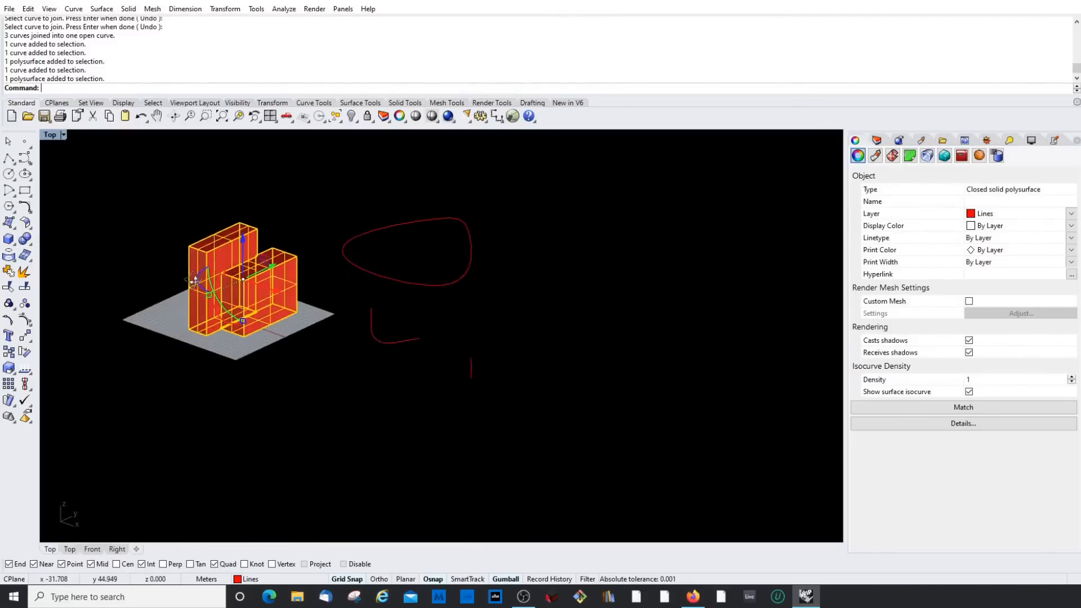
{"action": "left_click", "coordinate": [24, 272]}
Step: Select individual faces of the exploded boxes to examine whether they are separate surfaces
{"action": "scroll", "coordinate": [225, 241], "scroll_direction": "up", "scroll_amount": 12}
{"action": "left_click", "coordinate": [231, 241]}
{"action": "scroll", "coordinate": [231, 241], "scroll_direction": "down", "scroll_amount": 4}
{"action": "left_click", "coordinate": [210, 305]}
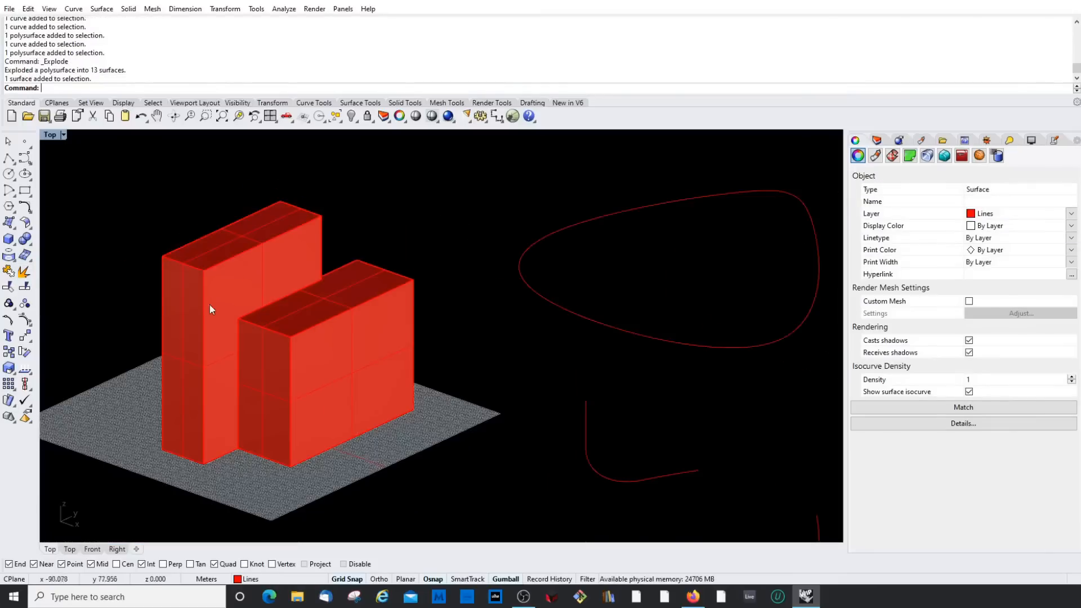
{"action": "left_click", "coordinate": [194, 309]}
{"action": "key", "text": "Escape"}
{"action": "left_click", "coordinate": [238, 287]}
{"action": "key", "text": "Escape"}
Step: Delete the top faces of both boxes, the short box's front end face and the tall box's inner side wall
{"action": "scroll", "coordinate": [265, 312], "scroll_direction": "down", "scroll_amount": 2}
{"action": "right_click_drag", "start_coordinate": [238, 305], "coordinate": [179, 287]}
{"action": "scroll", "coordinate": [264, 313], "scroll_direction": "down", "scroll_amount": 4}
{"action": "left_click", "coordinate": [362, 376]}
{"action": "scroll", "coordinate": [362, 376], "scroll_direction": "up", "scroll_amount": 6}
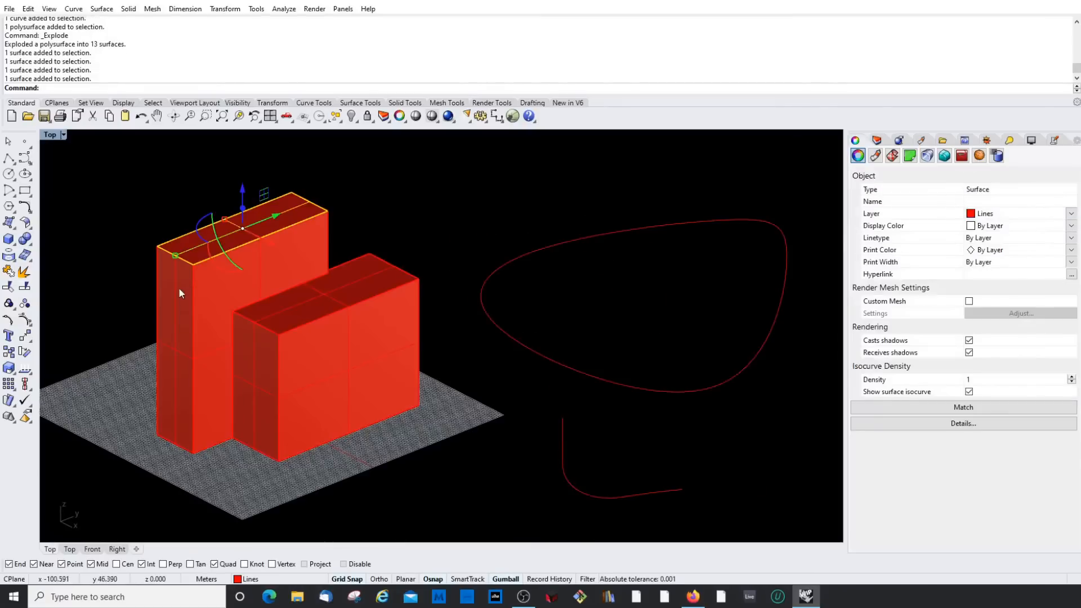
{"action": "key", "text": "Delete"}
{"action": "right_click_drag", "start_coordinate": [248, 289], "coordinate": [333, 241]}
{"action": "left_click", "coordinate": [329, 286]}
{"action": "key", "text": "Delete"}
{"action": "left_click", "coordinate": [234, 413]}
{"action": "key", "text": "Delete"}
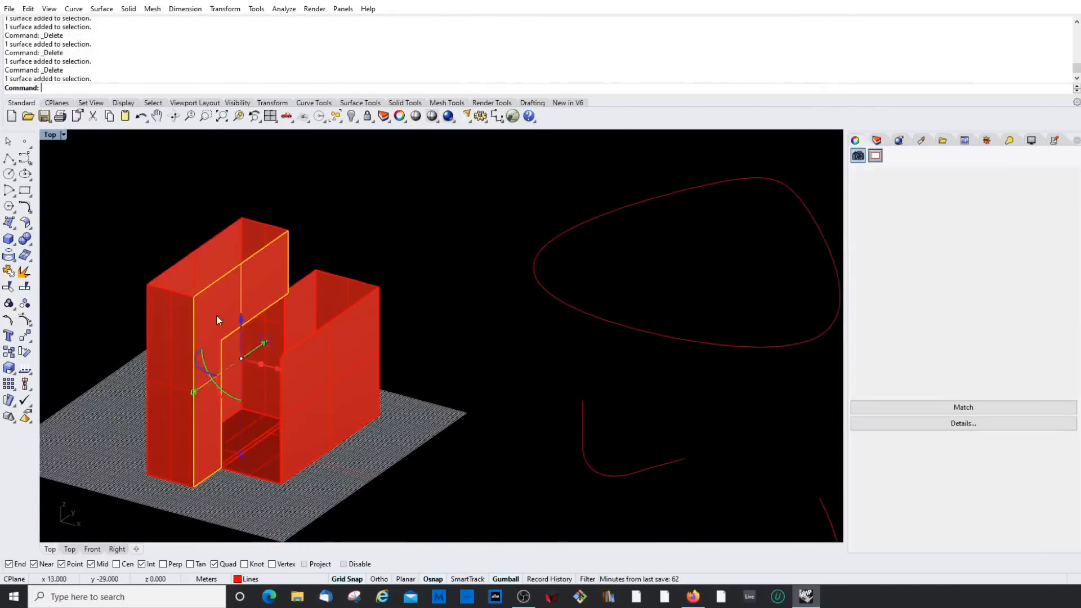
Step: Delete the short box's floor surface and the tall box's outer side wall
{"action": "right_click_drag", "start_coordinate": [216, 316], "coordinate": [268, 390]}
{"action": "scroll", "coordinate": [287, 280], "scroll_direction": "up", "scroll_amount": 6}
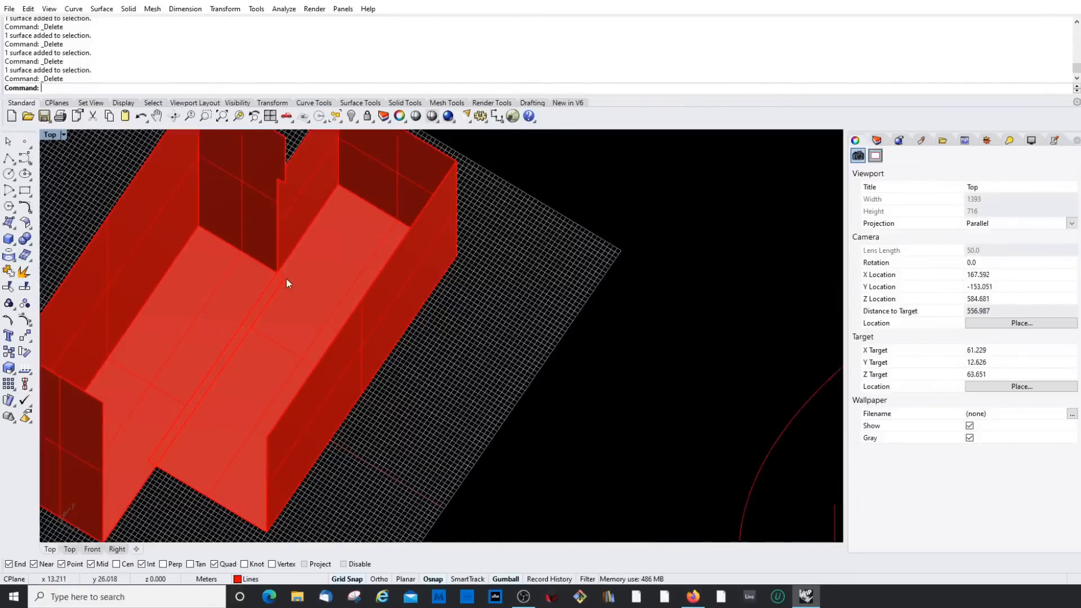
{"action": "left_click", "coordinate": [284, 282]}
{"action": "left_click", "coordinate": [285, 282]}
{"action": "key", "text": "Delete"}
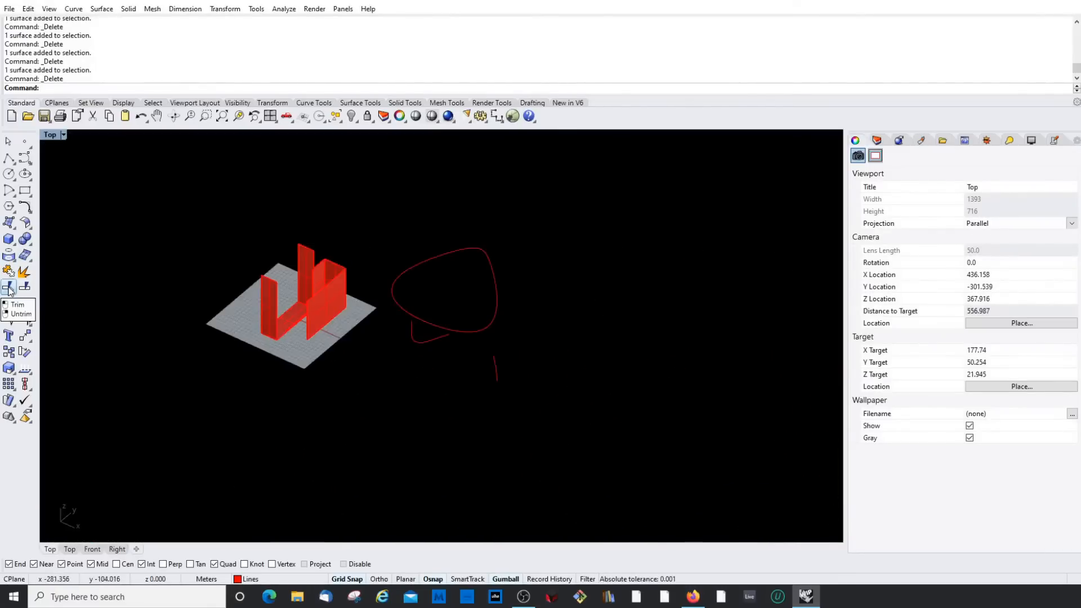
Step: Draw a two-point polyline about 33.7 m long diagonally across the remaining floor surface, snapped to its long edges
{"action": "right_click_drag", "start_coordinate": [439, 416], "coordinate": [437, 434]}
{"action": "scroll", "coordinate": [285, 293], "scroll_direction": "up", "scroll_amount": 5}
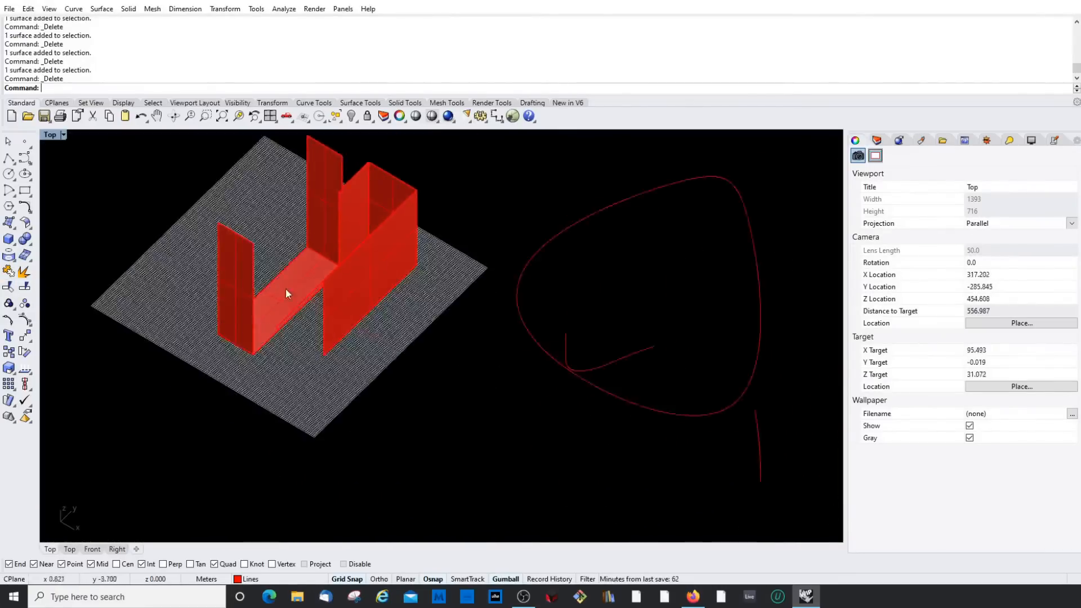
{"action": "scroll", "coordinate": [286, 293], "scroll_direction": "up", "scroll_amount": 4}
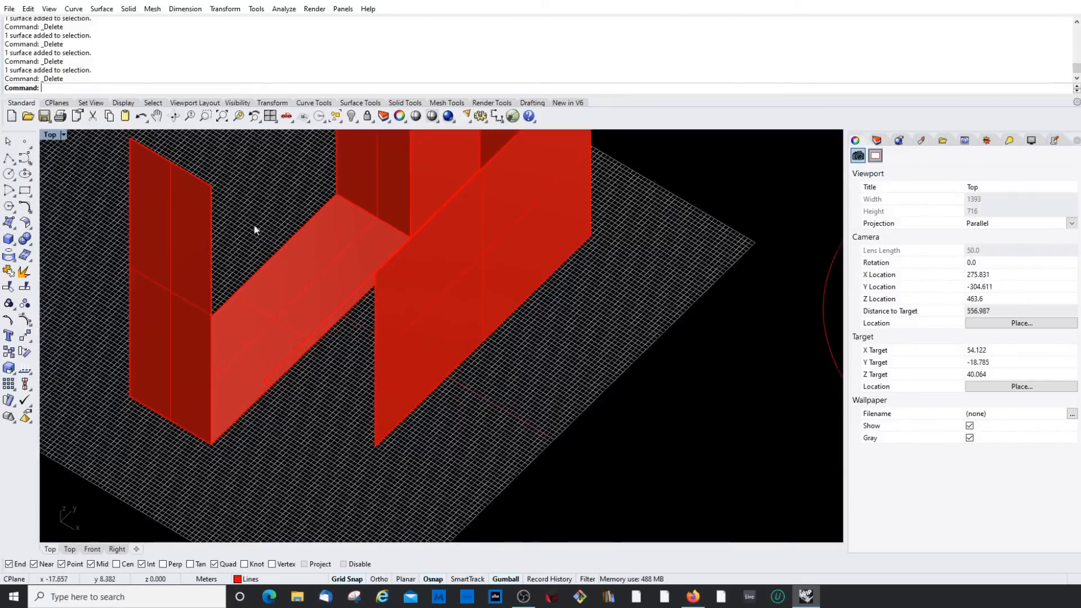
{"action": "scroll", "coordinate": [306, 266], "scroll_direction": "down", "scroll_amount": 3}
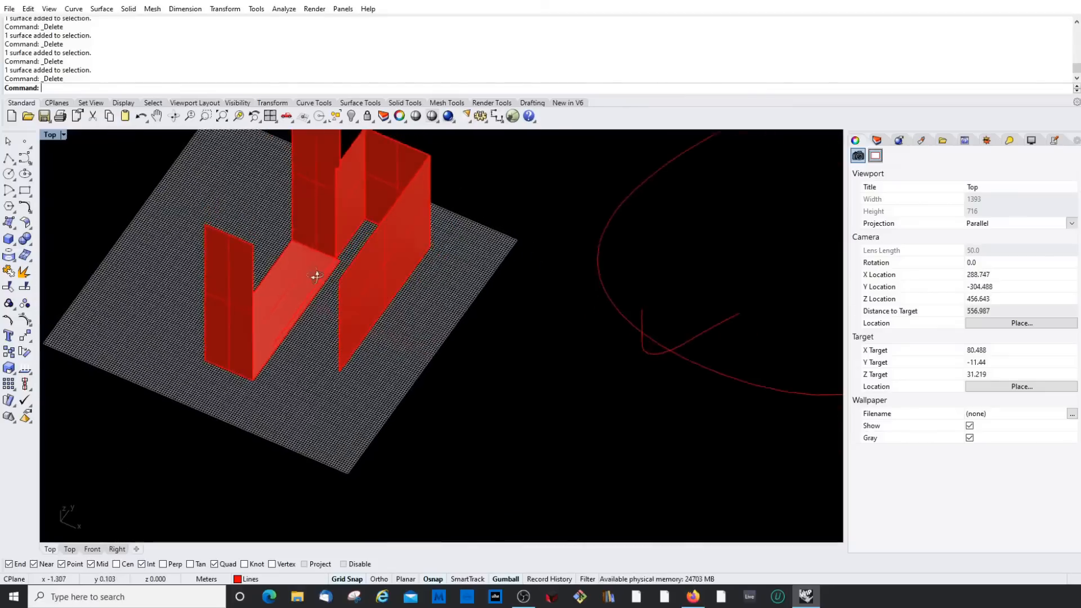
{"action": "scroll", "coordinate": [219, 204], "scroll_direction": "up", "scroll_amount": 3}
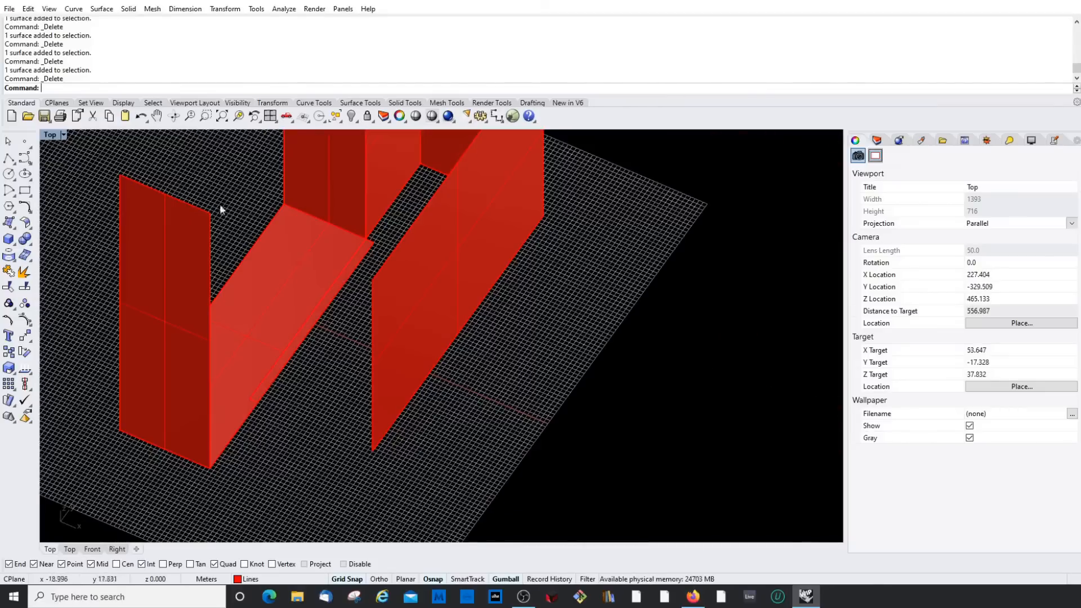
{"action": "left_click", "coordinate": [9, 159]}
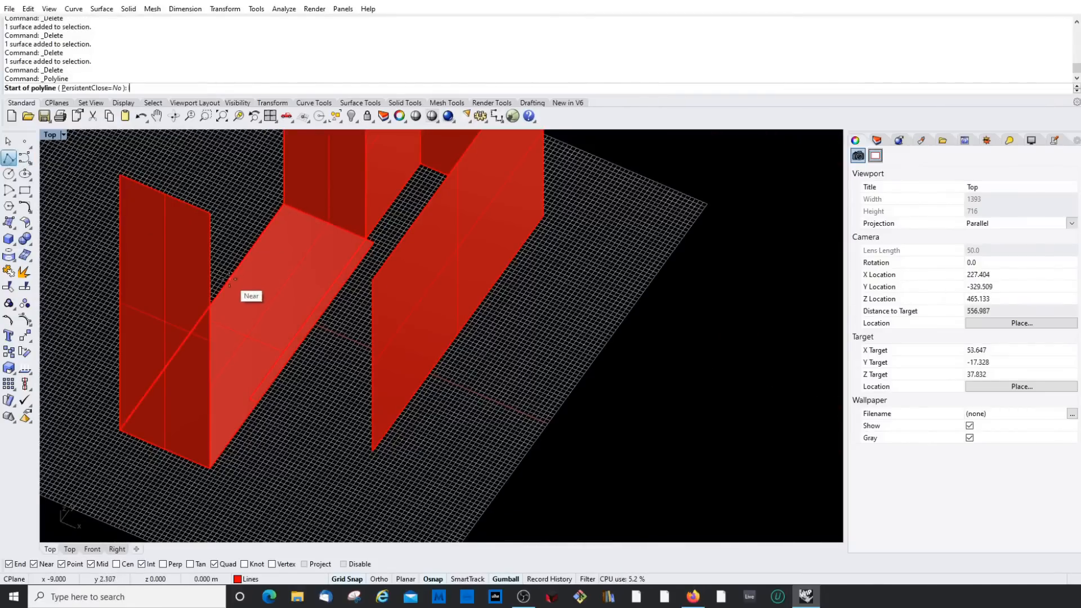
{"action": "right_click_drag", "start_coordinate": [225, 286], "coordinate": [210, 336]}
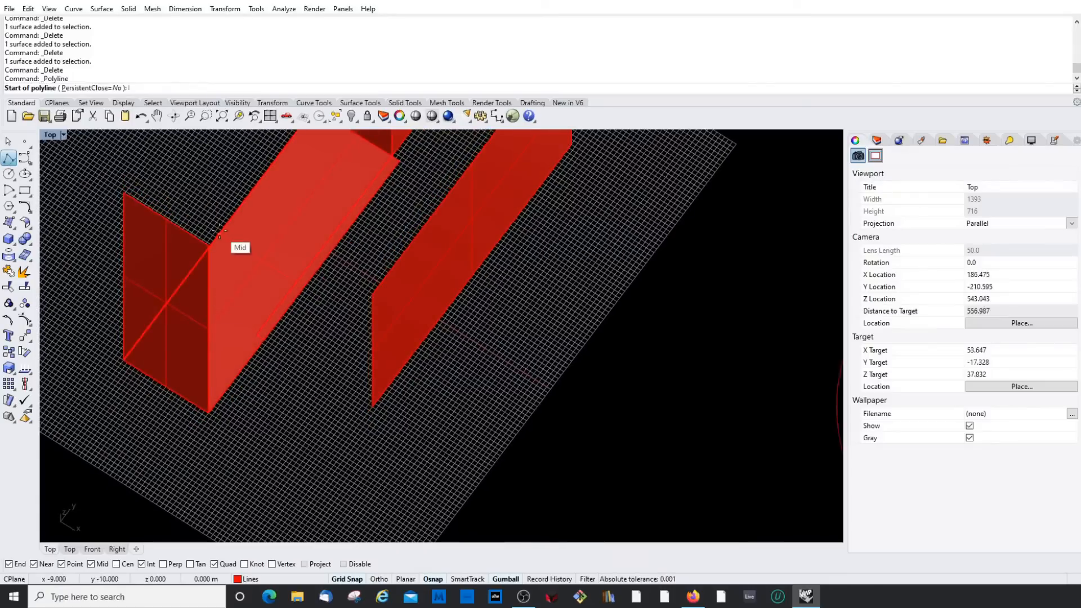
{"action": "left_click", "coordinate": [219, 234]}
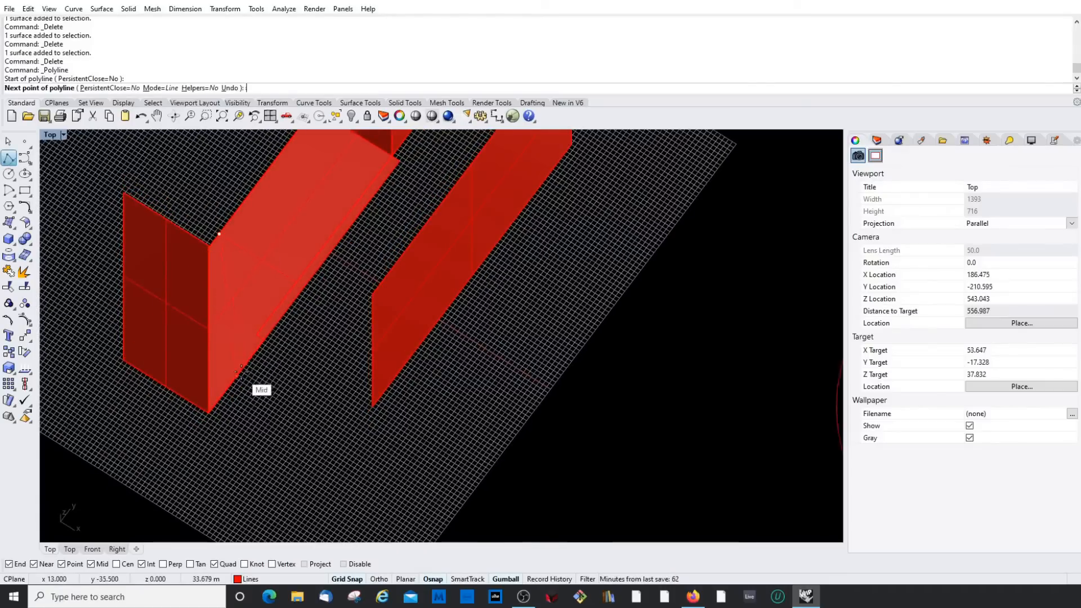
{"action": "left_click", "coordinate": [241, 367]}
{"action": "key", "text": "Return"}
Step: Split the floor surface using the diagonal polyline as the cutting object
{"action": "left_click", "coordinate": [271, 227]}
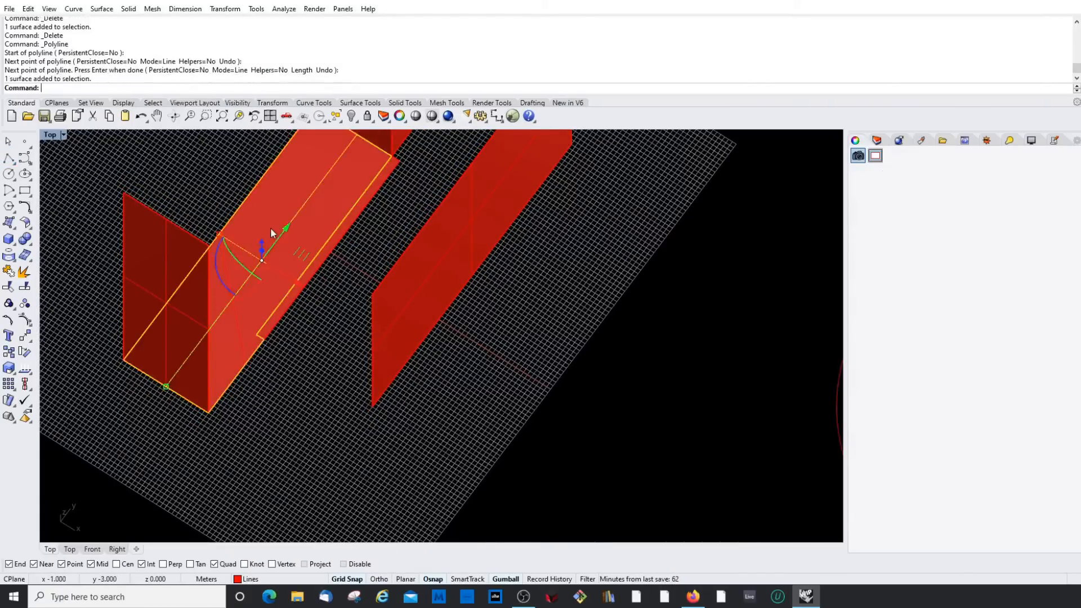
{"action": "key", "text": "Escape"}
{"action": "left_click", "coordinate": [262, 210]}
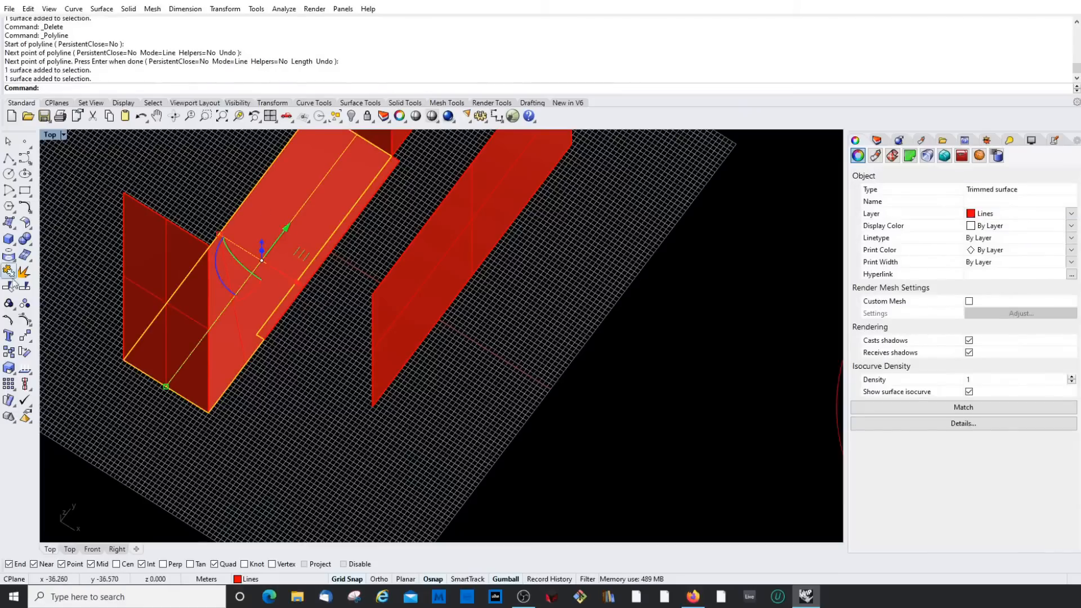
{"action": "key", "text": "Escape"}
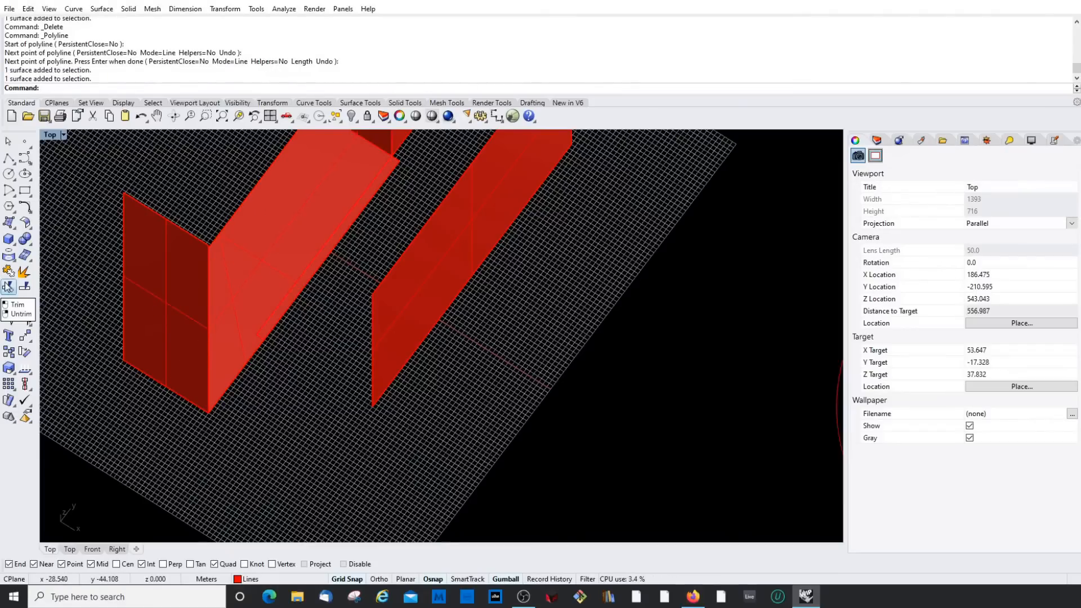
{"action": "left_click", "coordinate": [253, 258]}
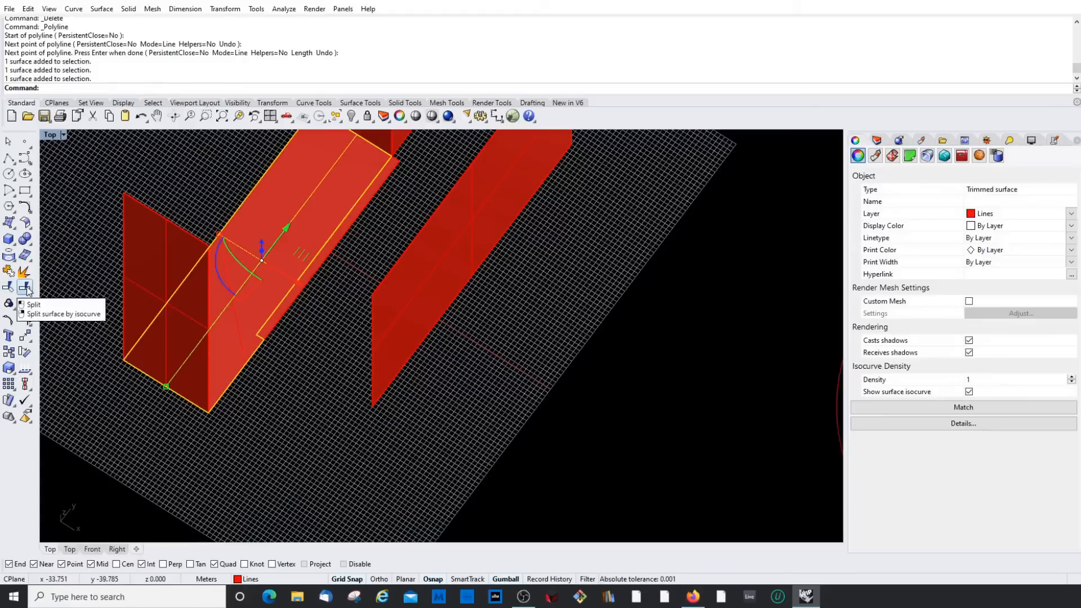
{"action": "key", "text": "Escape"}
{"action": "left_click", "coordinate": [151, 248]}
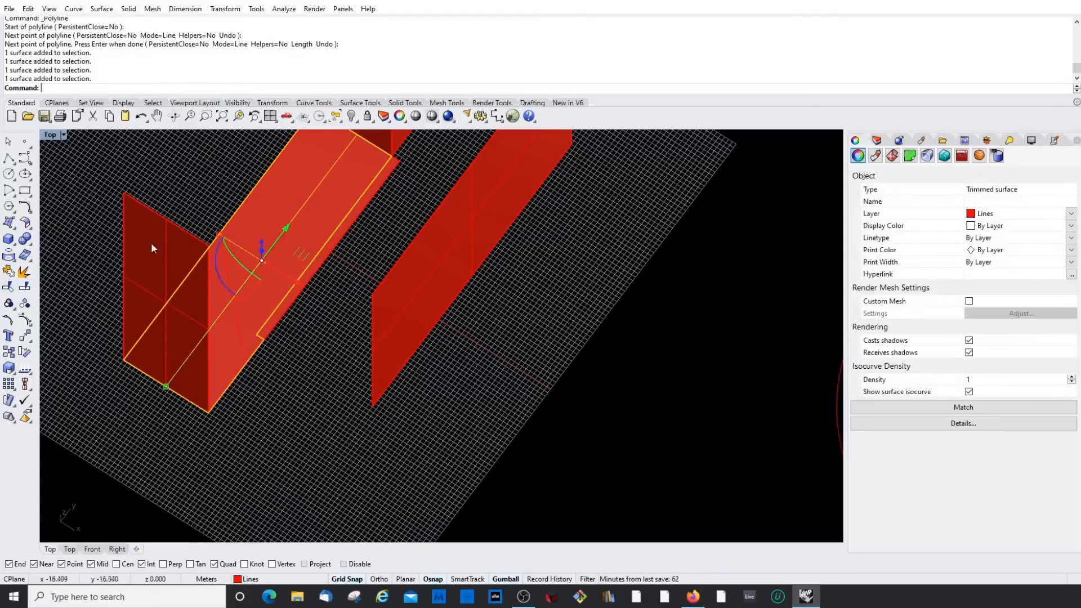
{"action": "left_click", "coordinate": [23, 289]}
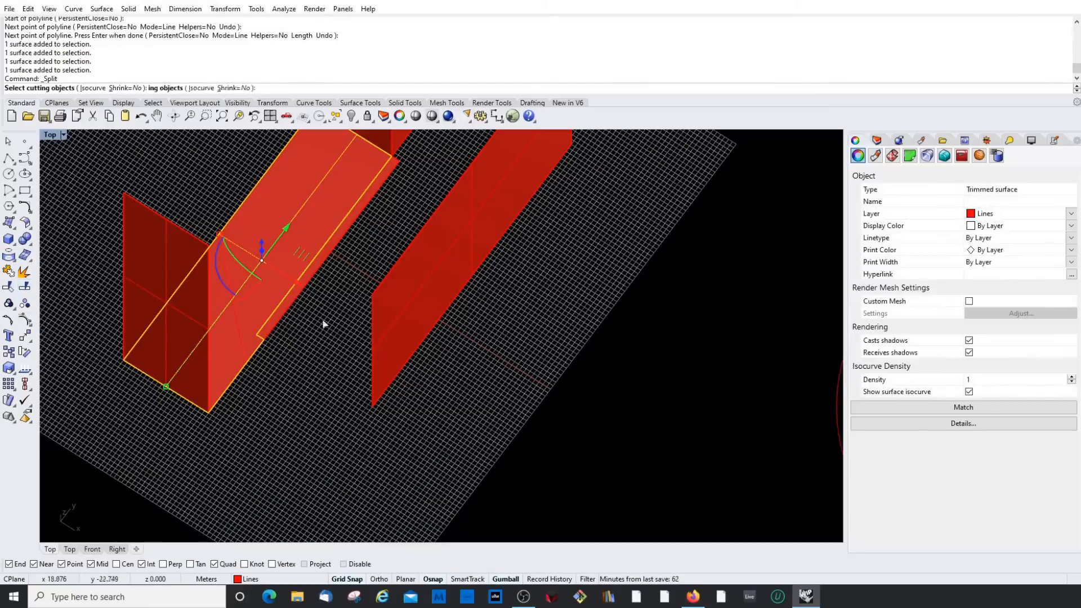
{"action": "left_click", "coordinate": [223, 265]}
{"action": "key", "text": "Return"}
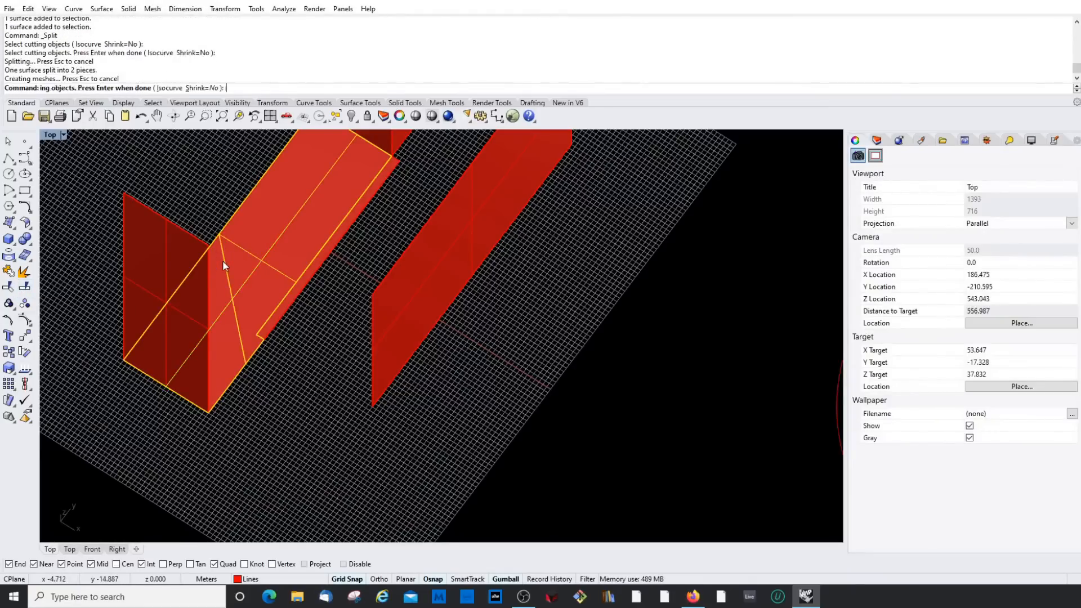
Step: Check the split floor pieces individually and delete the larger one, keeping the piece beside the front end wall
{"action": "left_click", "coordinate": [221, 260]}
{"action": "left_click", "coordinate": [221, 291]}
{"action": "key", "text": "Escape"}
{"action": "scroll", "coordinate": [231, 310], "scroll_direction": "down", "scroll_amount": 6}
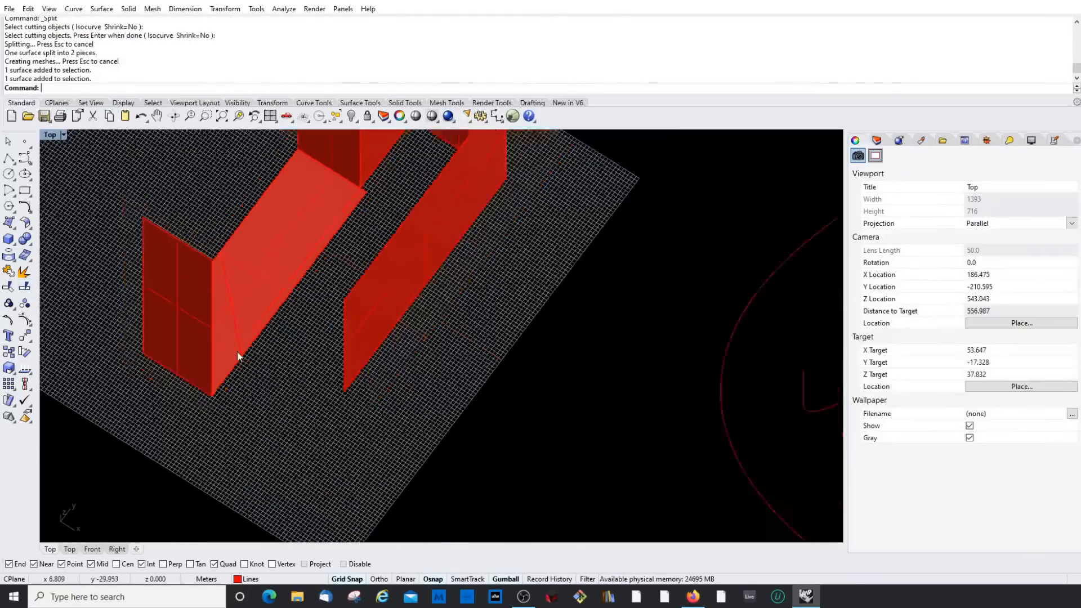
{"action": "right_click_drag", "start_coordinate": [275, 278], "coordinate": [252, 272]}
{"action": "scroll", "coordinate": [252, 272], "scroll_direction": "up", "scroll_amount": 6}
{"action": "left_click", "coordinate": [271, 243]}
{"action": "key", "text": "Delete"}
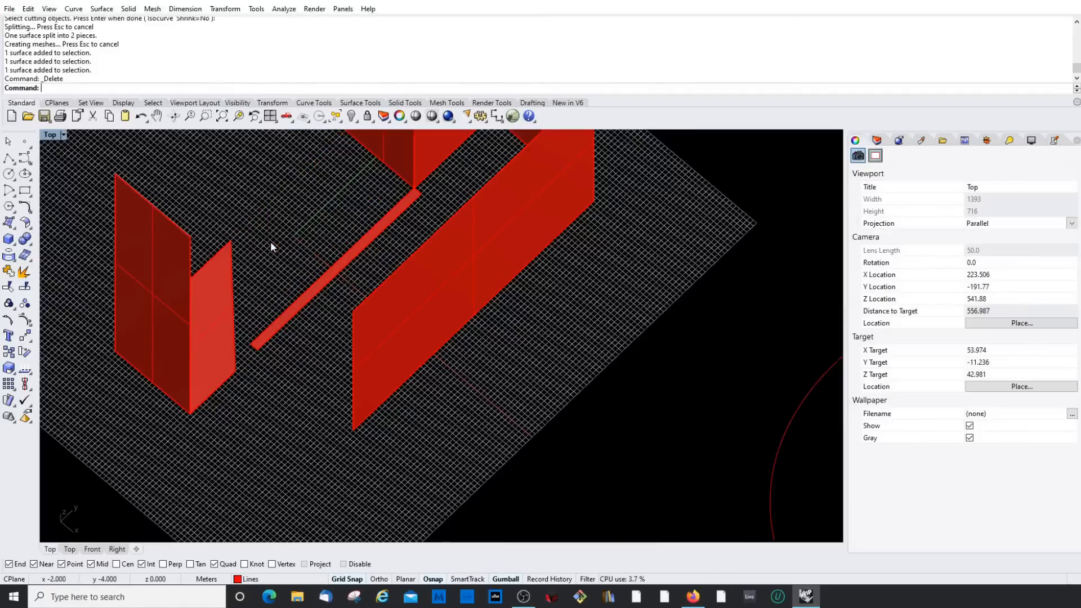
{"action": "left_click", "coordinate": [229, 252]}
{"action": "key", "text": "Escape"}
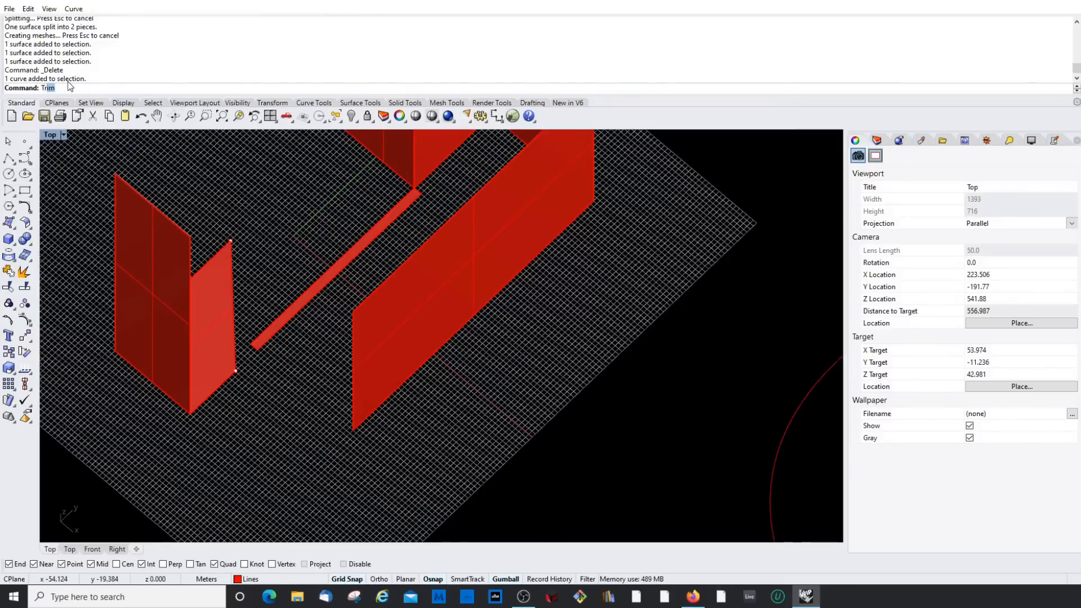
{"action": "key", "text": "Escape"}
Step: Draw a rectangle on the ground plane in the empty space beside the construction grid
{"action": "scroll", "coordinate": [250, 237], "scroll_direction": "down", "scroll_amount": 8}
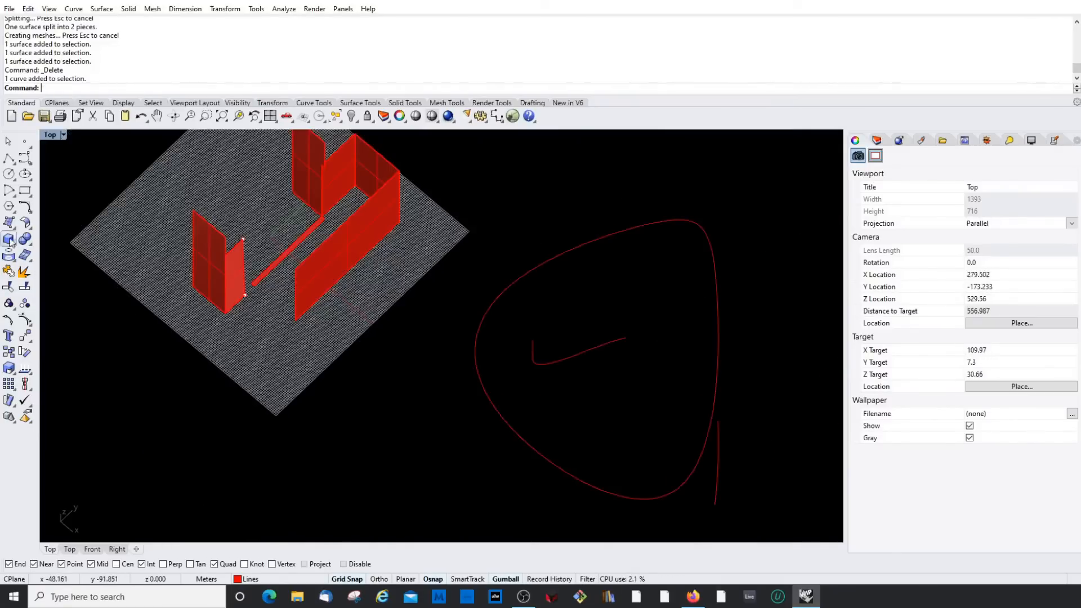
{"action": "left_click", "coordinate": [23, 192]}
{"action": "scroll", "coordinate": [363, 292], "scroll_direction": "down", "scroll_amount": 6}
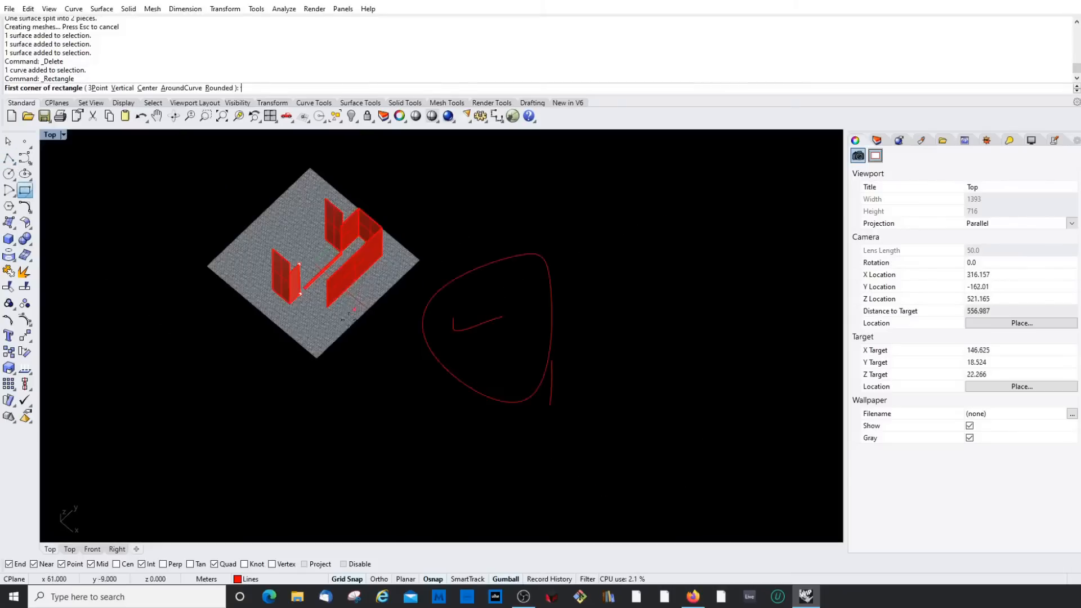
{"action": "right_click_drag", "start_coordinate": [363, 315], "coordinate": [377, 354]}
{"action": "left_click", "coordinate": [367, 358]}
{"action": "left_click", "coordinate": [424, 457]}
{"action": "scroll", "coordinate": [400, 403], "scroll_direction": "down", "scroll_amount": 4}
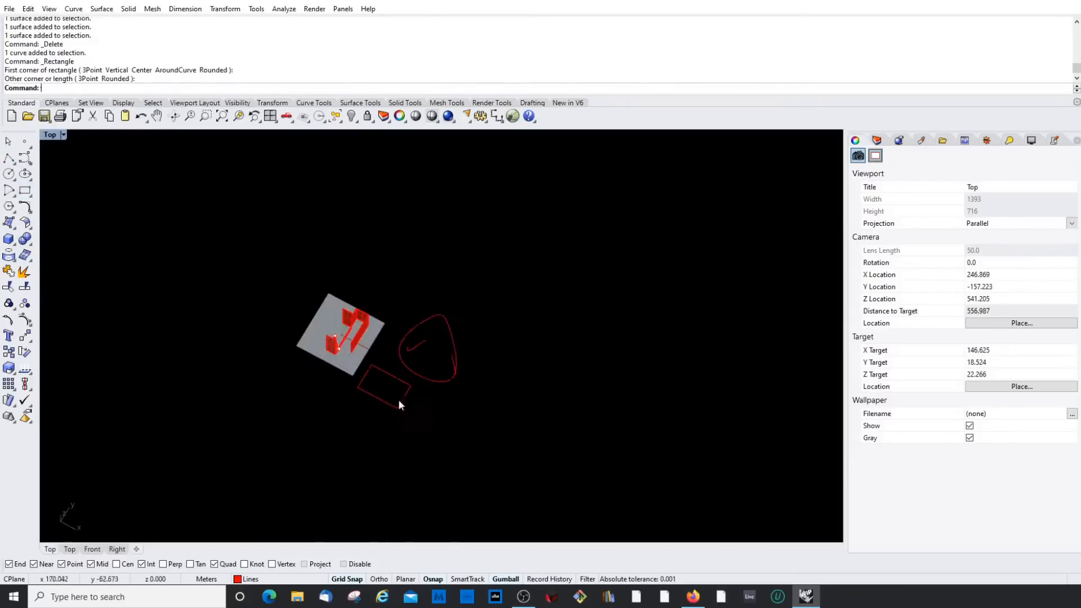
Step: Draw a second rectangle that partly overlaps the first one
{"action": "scroll", "coordinate": [398, 400], "scroll_direction": "up", "scroll_amount": 6}
{"action": "left_click", "coordinate": [24, 191]}
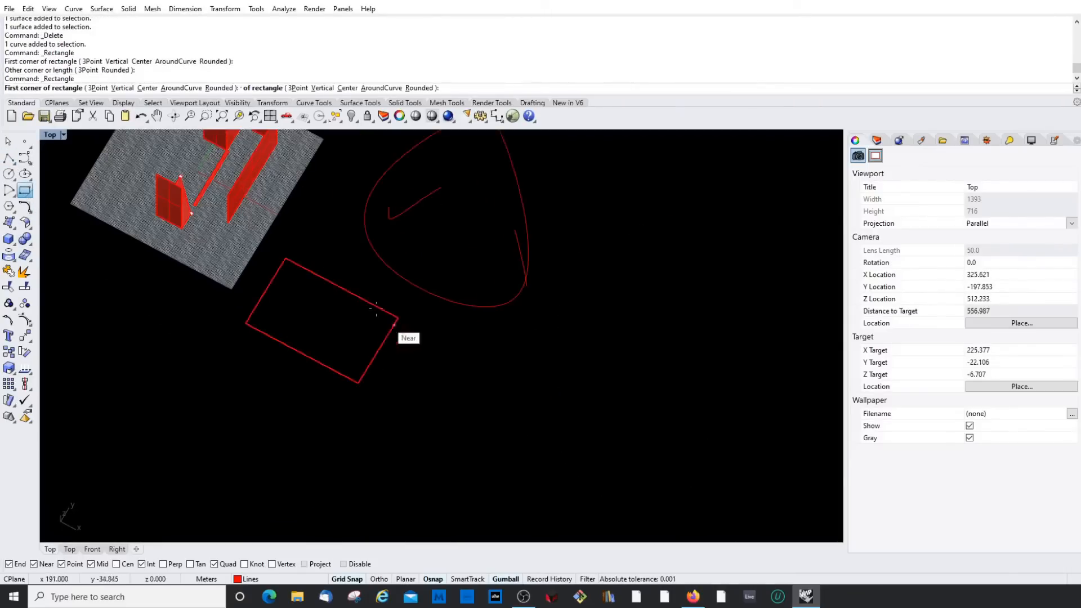
{"action": "left_click", "coordinate": [355, 265]}
{"action": "left_click", "coordinate": [425, 382]}
{"action": "scroll", "coordinate": [338, 323], "scroll_direction": "down", "scroll_amount": 3}
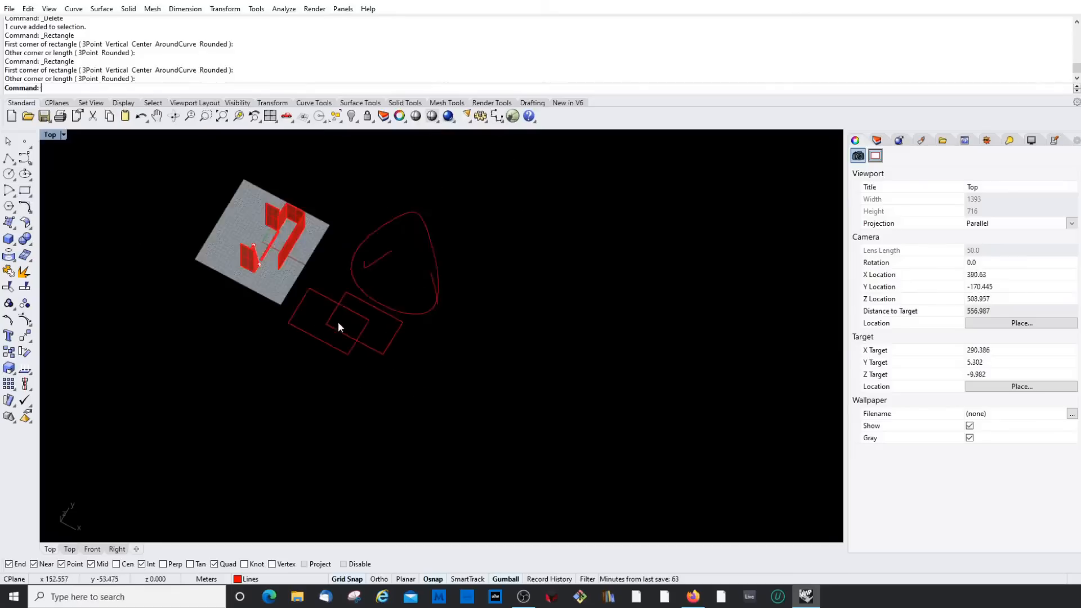
Step: Trim away the part of the first rectangle inside the second, using the second rectangle as the cutting object
{"action": "scroll", "coordinate": [338, 309], "scroll_direction": "up", "scroll_amount": 4}
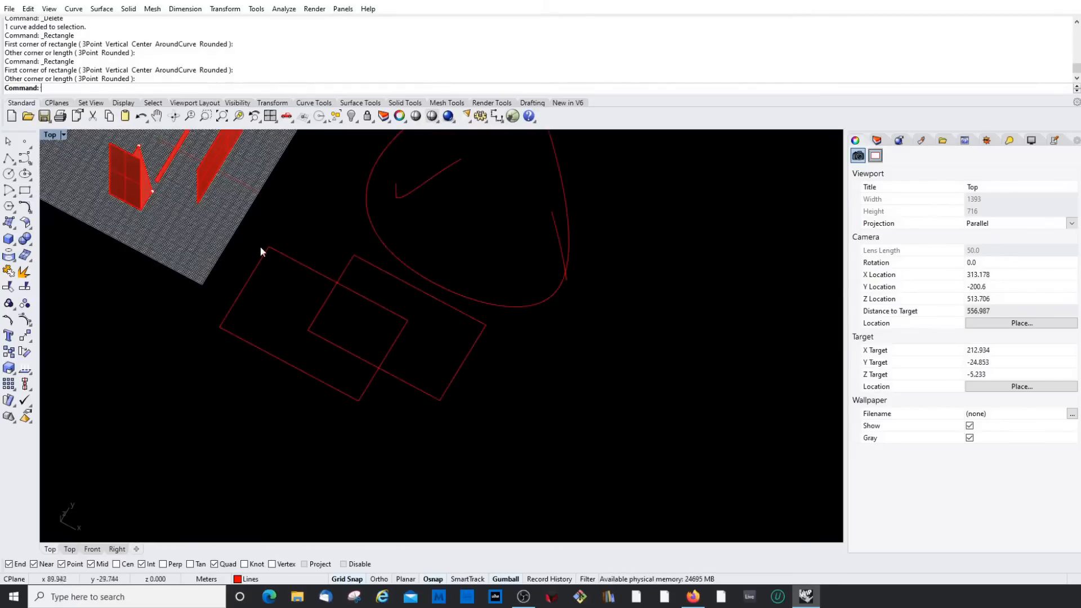
{"action": "left_click", "coordinate": [347, 270]}
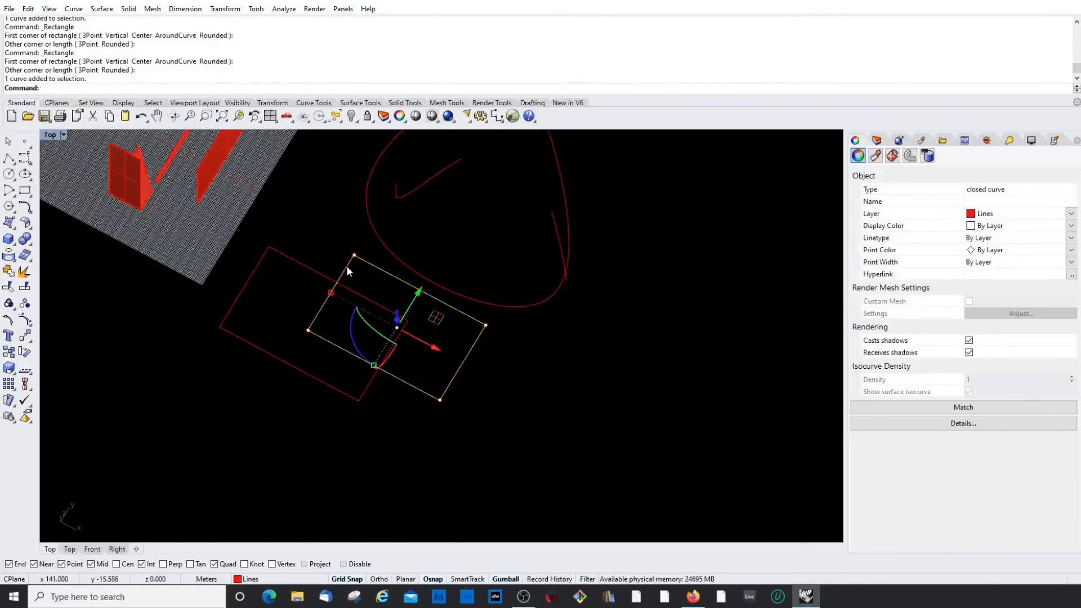
{"action": "left_click", "coordinate": [8, 304]}
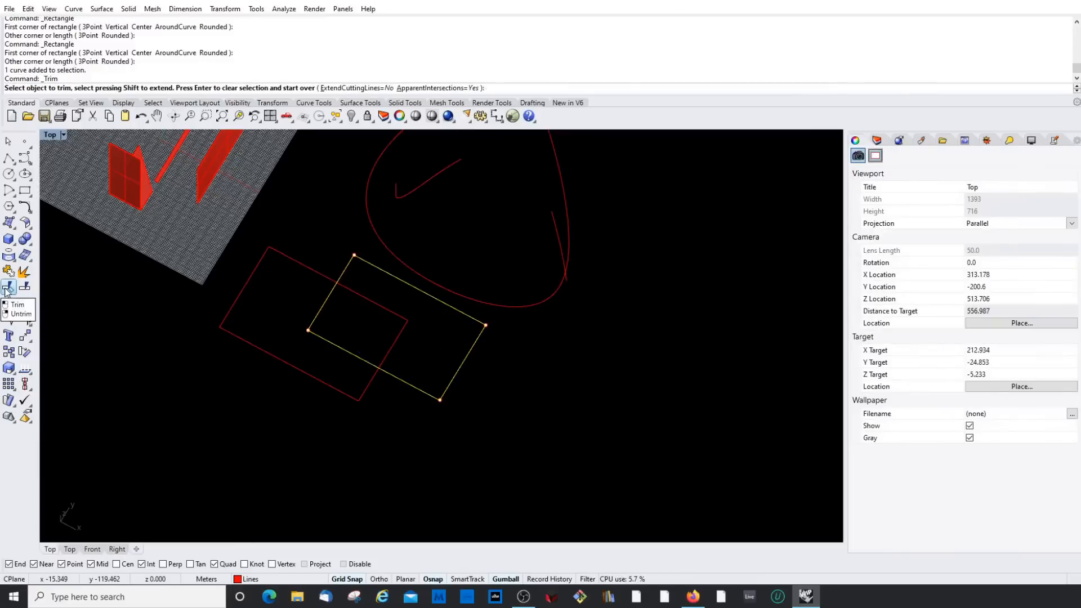
{"action": "left_click", "coordinate": [390, 311]}
{"action": "scroll", "coordinate": [314, 348], "scroll_direction": "down", "scroll_amount": 8}
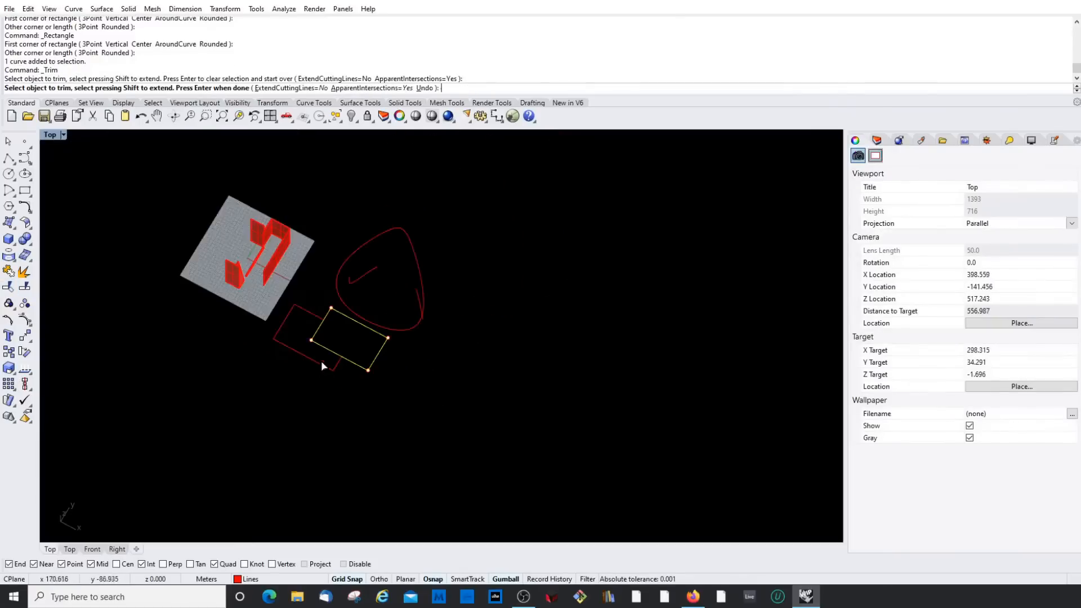
{"action": "scroll", "coordinate": [307, 339], "scroll_direction": "up", "scroll_amount": 6}
{"action": "right_click", "coordinate": [330, 327]}
{"action": "scroll", "coordinate": [333, 317], "scroll_direction": "up", "scroll_amount": 3}
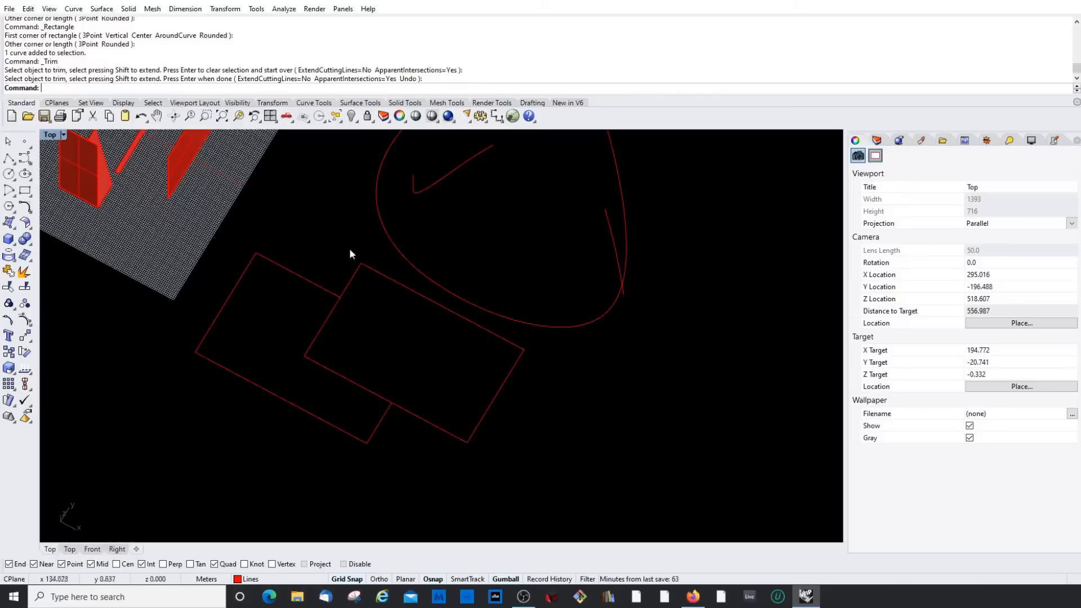
Step: Trim away the part of the second rectangle inside the first, using the open first outline as the cutting object
{"action": "left_click", "coordinate": [312, 283]}
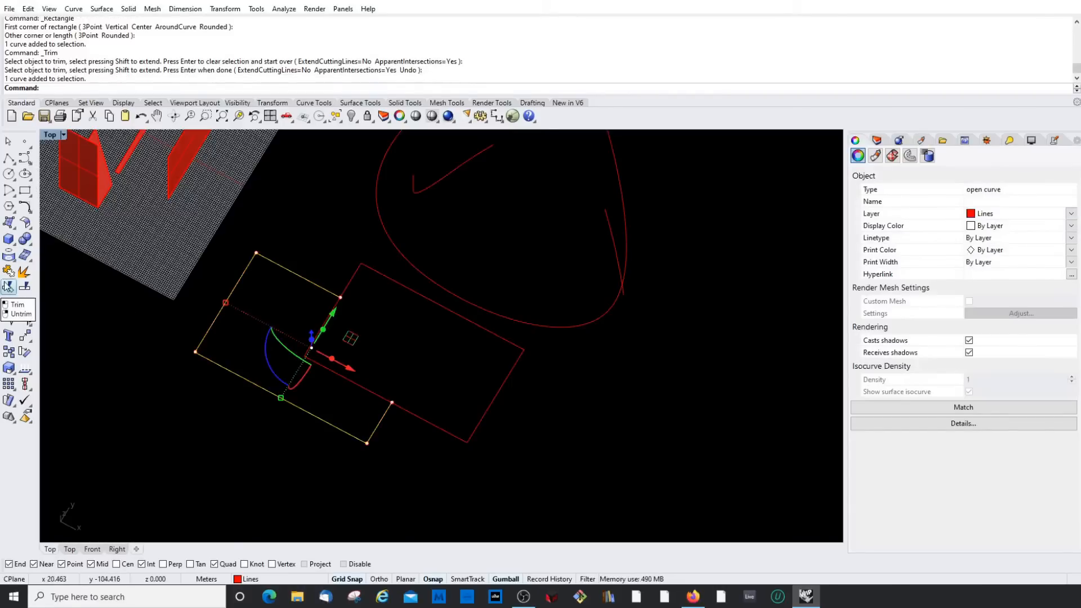
{"action": "left_click", "coordinate": [6, 290]}
{"action": "left_click", "coordinate": [312, 341]}
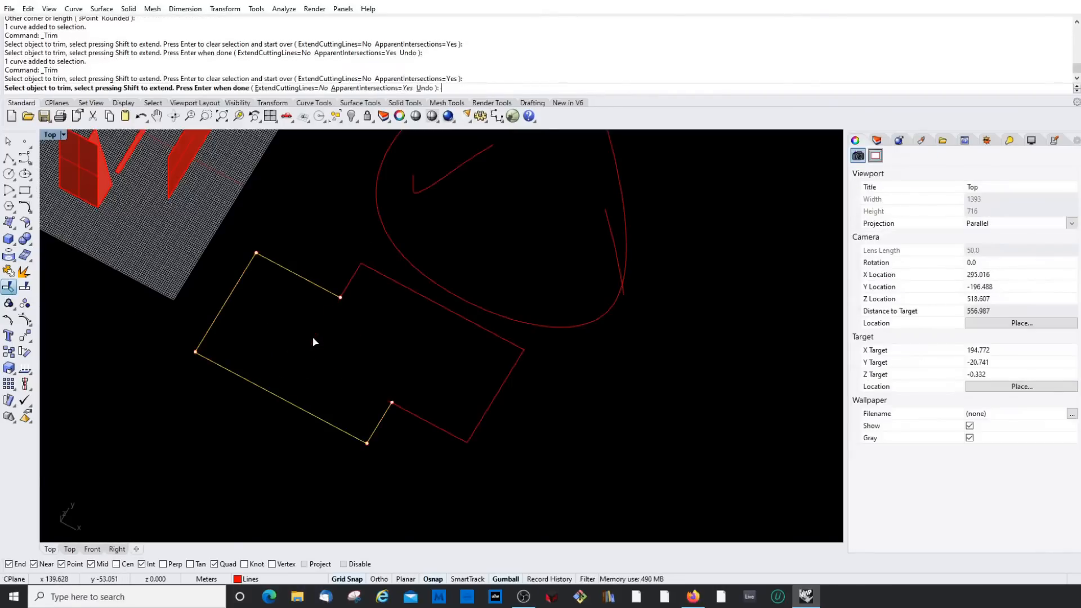
Step: Join the two trimmed rectangle outlines into one closed curve
{"action": "scroll", "coordinate": [343, 341], "scroll_direction": "down", "scroll_amount": 6}
{"action": "right_click", "coordinate": [360, 355]}
{"action": "left_click", "coordinate": [395, 380]}
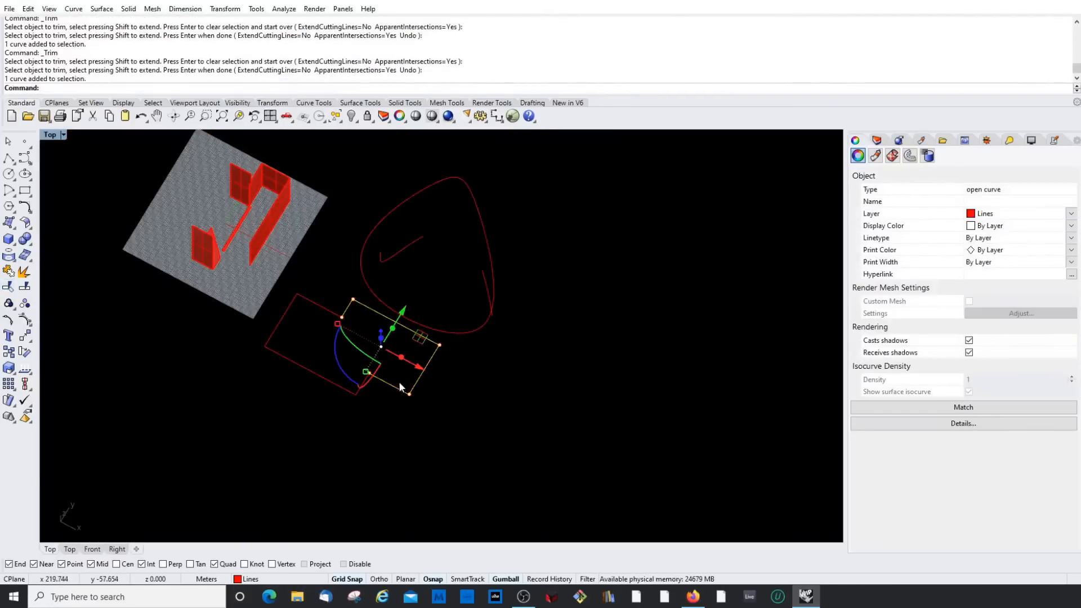
{"action": "type", "text": "join"}
{"action": "key", "text": "Return"}
{"action": "key", "text": "Return"}
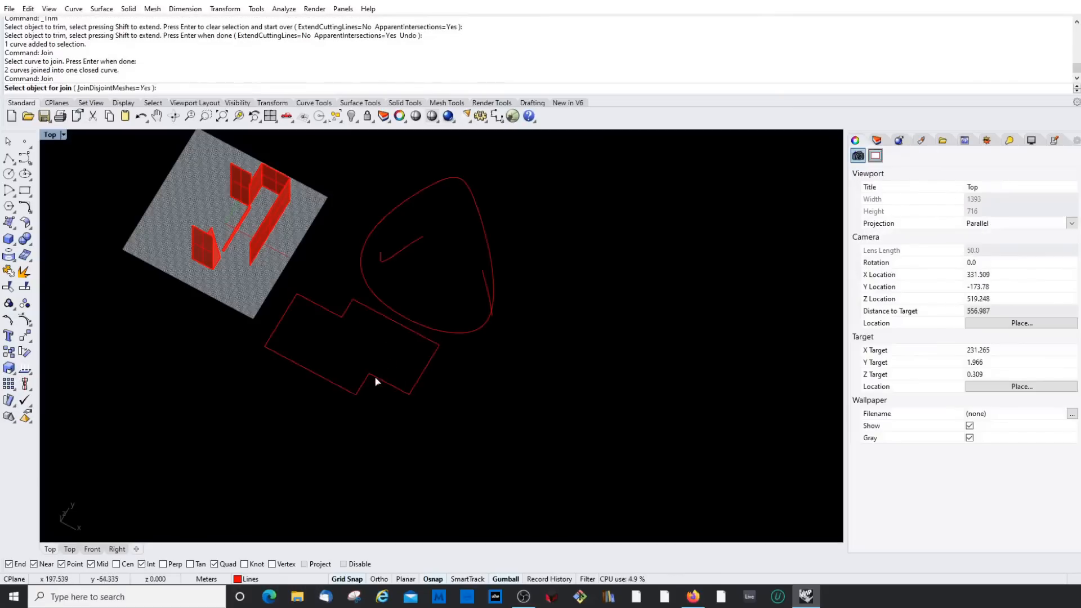
{"action": "left_click", "coordinate": [374, 376]}
{"action": "key", "text": "Return"}
{"action": "type", "text": "j"}
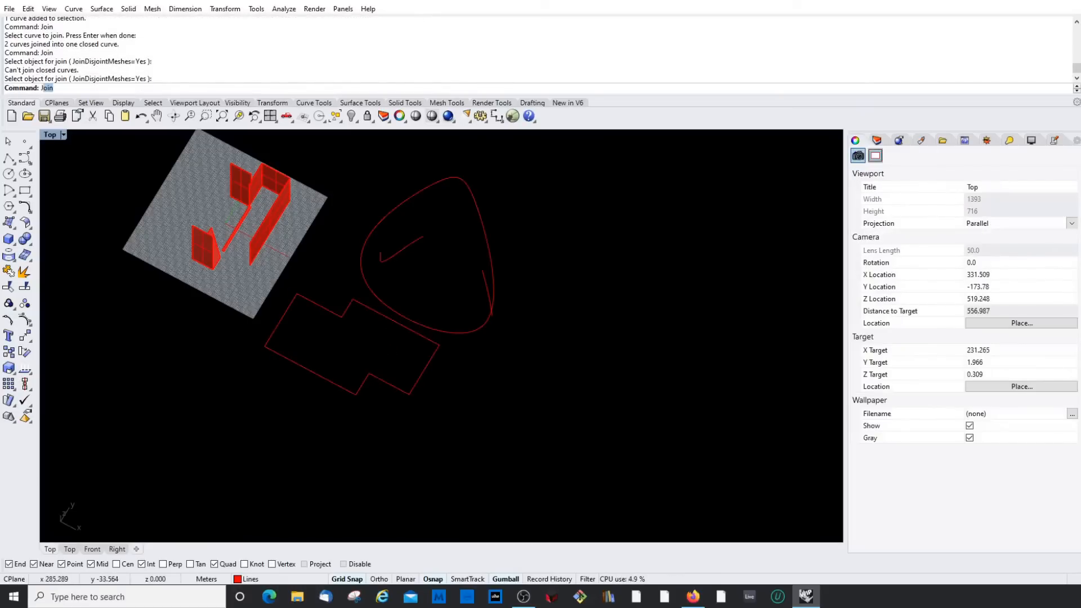
{"action": "type", "text": "o"}
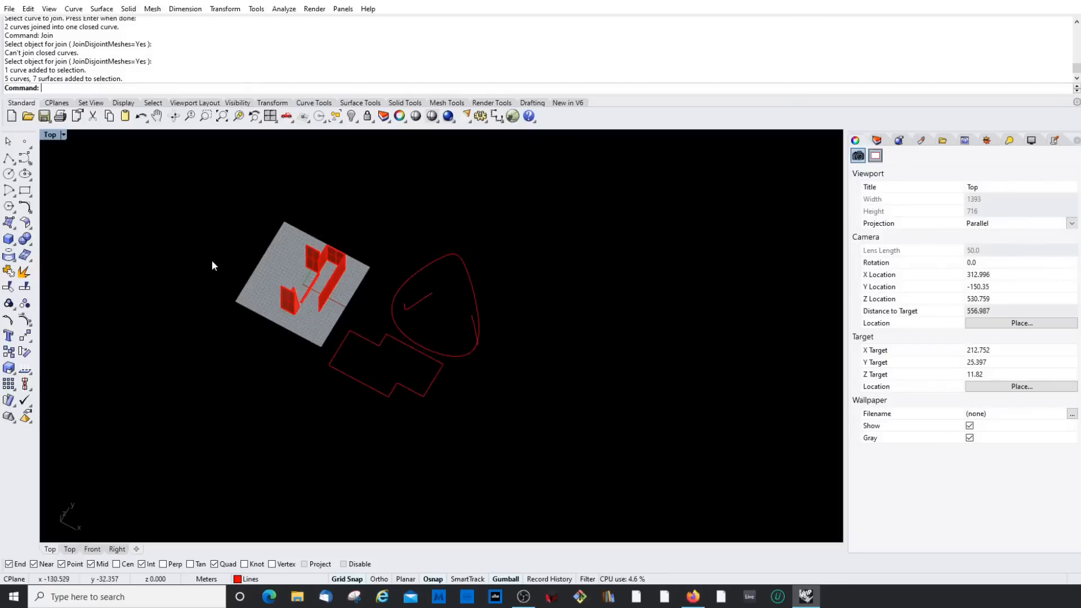
Step: Group all the curves and surfaces in the scene into one group
{"action": "left_click_drag", "start_coordinate": [236, 183], "coordinate": [599, 485]}
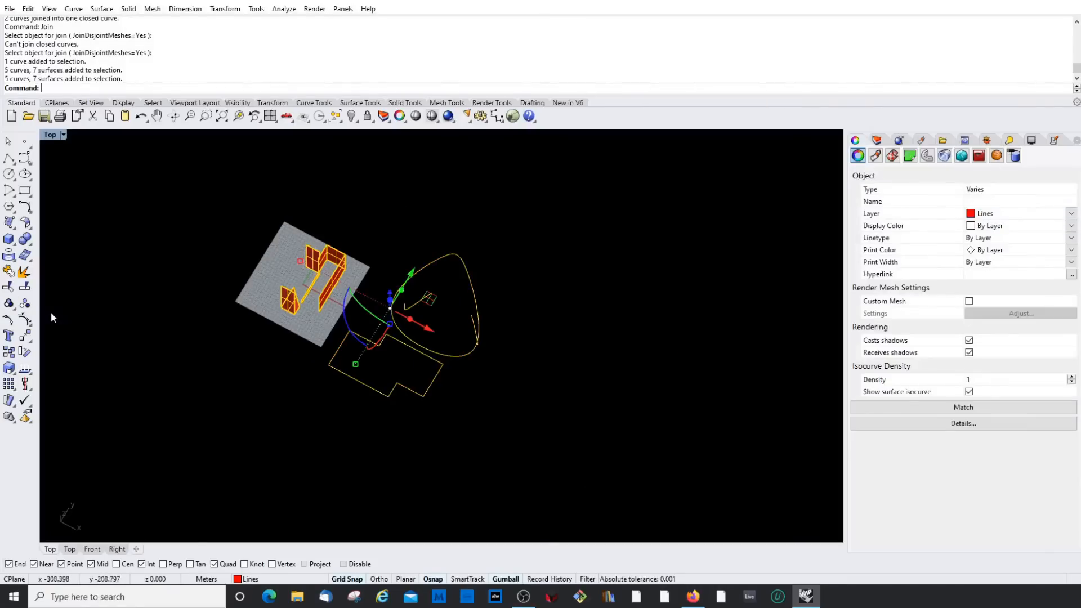
{"action": "left_click", "coordinate": [8, 304]}
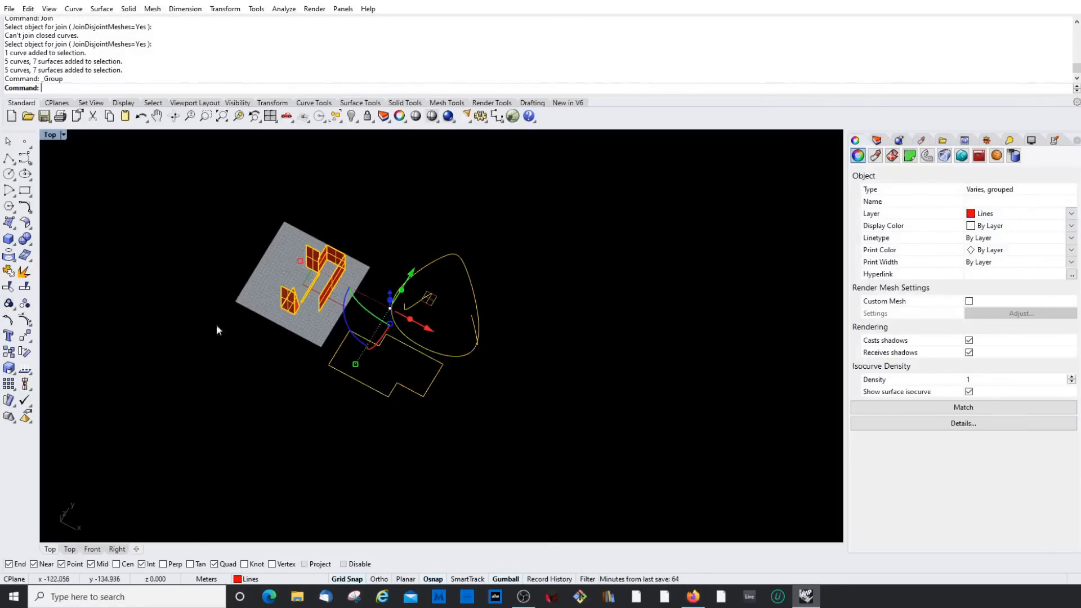
{"action": "right_click_drag", "start_coordinate": [413, 309], "coordinate": [419, 274]}
{"action": "left_click", "coordinate": [450, 307]}
{"action": "left_click", "coordinate": [478, 303]}
Step: Try moving and deleting the grouped objects as a whole, undoing the last move and the deletion
{"action": "left_click_drag", "start_coordinate": [403, 252], "coordinate": [594, 238]}
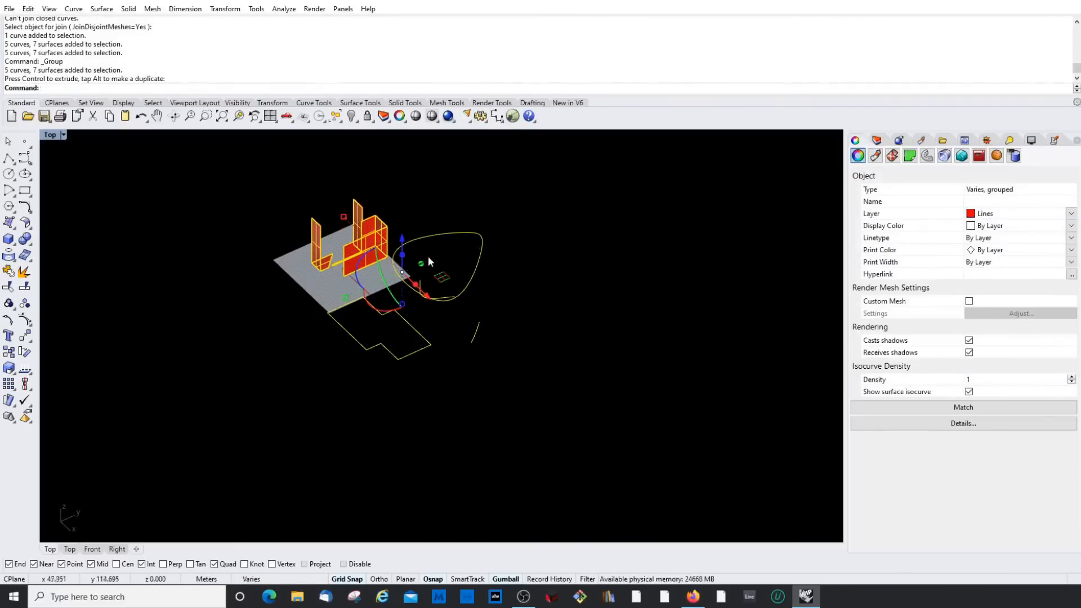
{"action": "left_click_drag", "start_coordinate": [429, 262], "coordinate": [588, 214]}
{"action": "key", "text": "ctrl+z"}
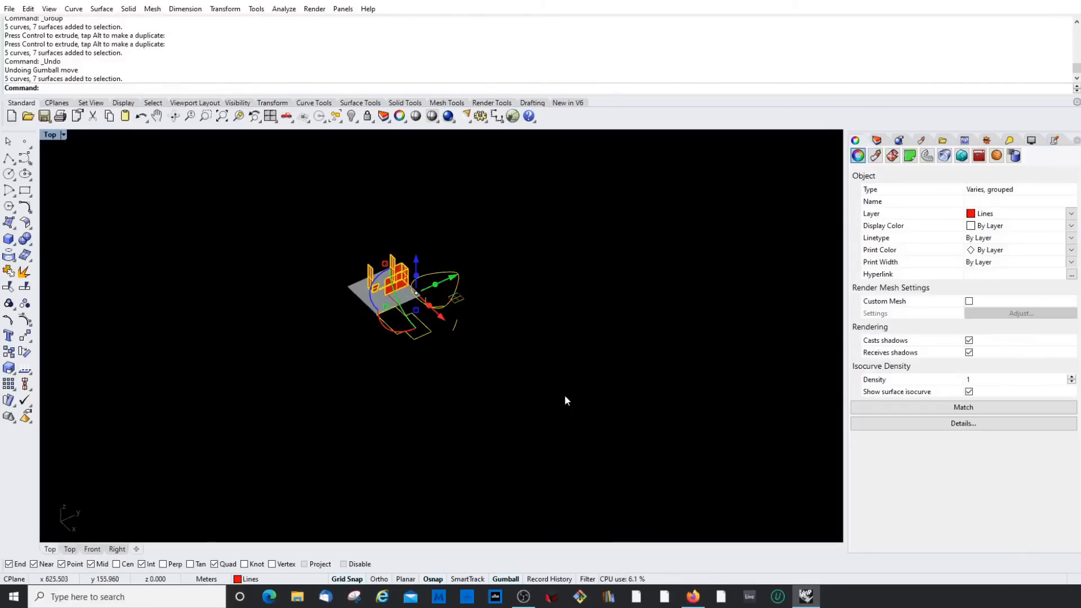
{"action": "key", "text": "Delete"}
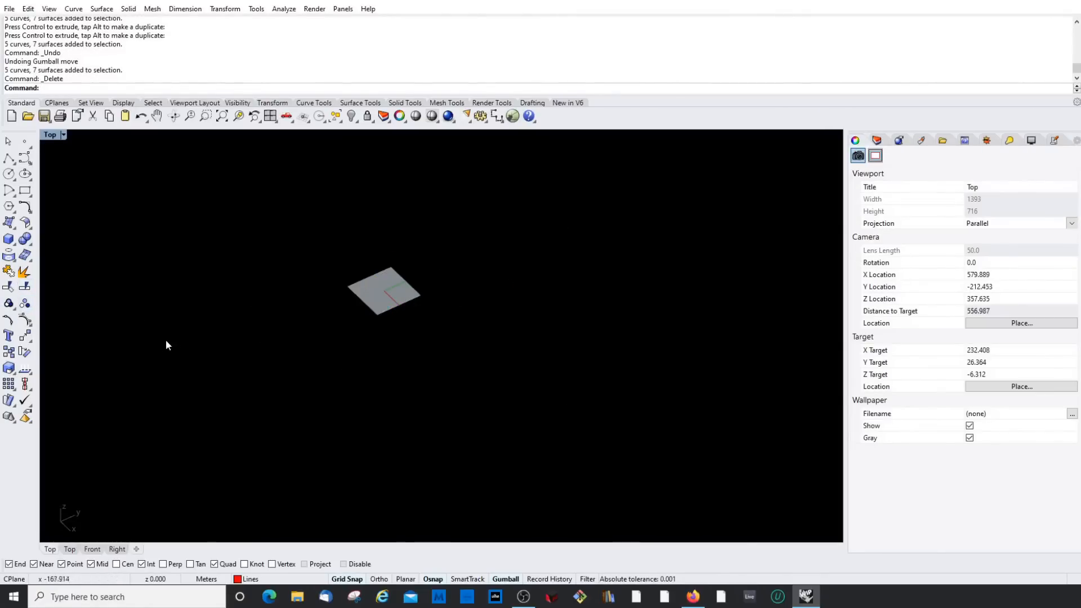
{"action": "key", "text": "ctrl+z"}
{"action": "key", "text": "Escape"}
Step: Ungroup all the objects in the scene
{"action": "left_click_drag", "start_coordinate": [357, 219], "coordinate": [610, 405]}
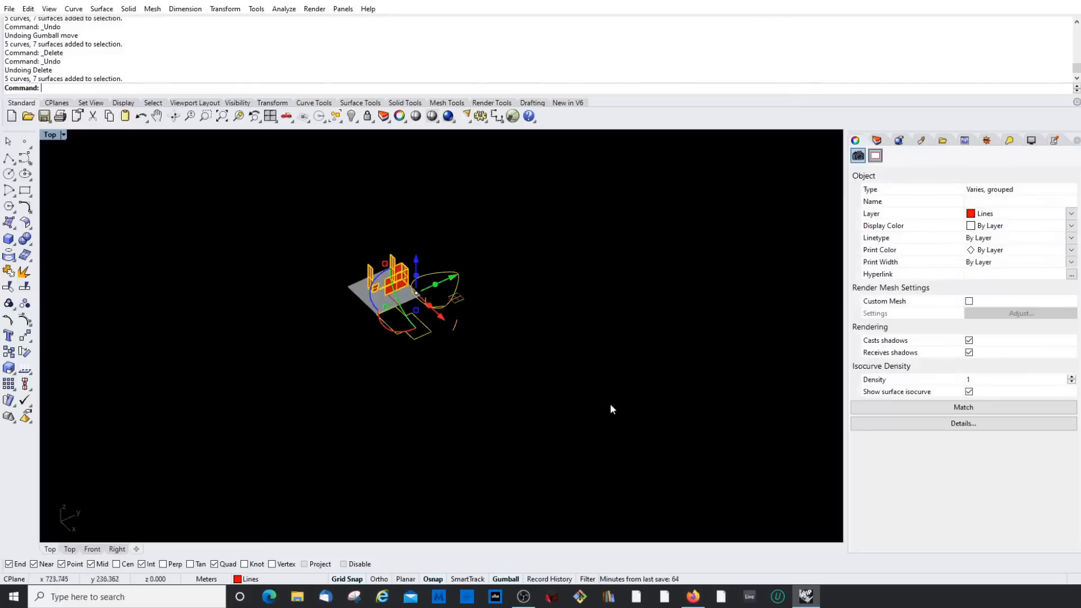
{"action": "left_click", "coordinate": [24, 304]}
{"action": "left_click", "coordinate": [470, 255]}
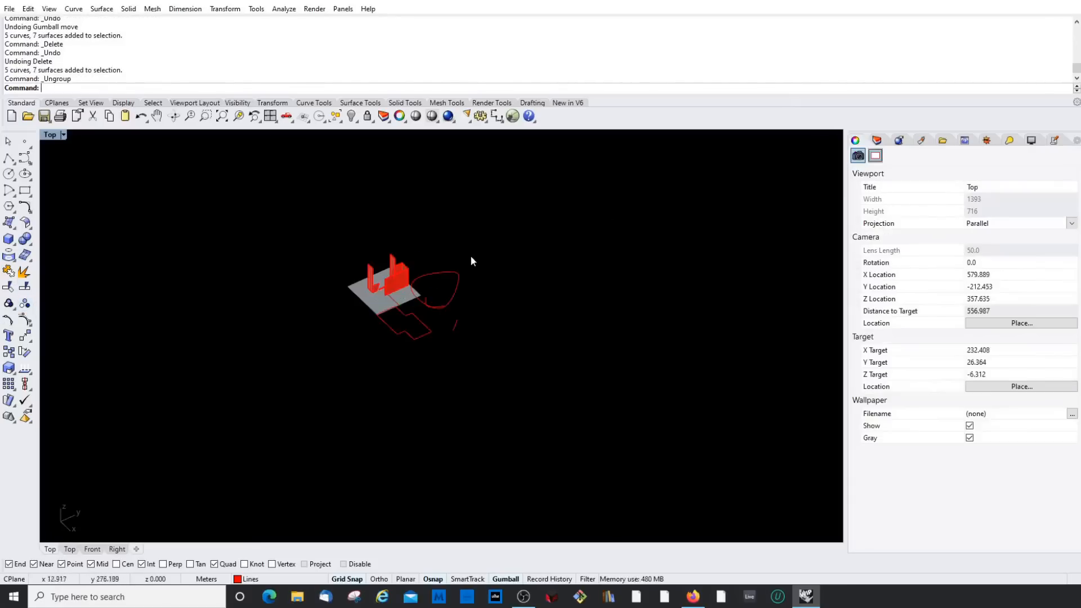
Step: Move the rounded closed curve on its own away from the other objects, and select the joined stepped outline
{"action": "scroll", "coordinate": [446, 265], "scroll_direction": "up", "scroll_amount": 4}
{"action": "left_click", "coordinate": [432, 277]}
{"action": "left_click_drag", "start_coordinate": [474, 288], "coordinate": [553, 252]}
{"action": "left_click", "coordinate": [422, 330]}
{"action": "left_click", "coordinate": [399, 345]}
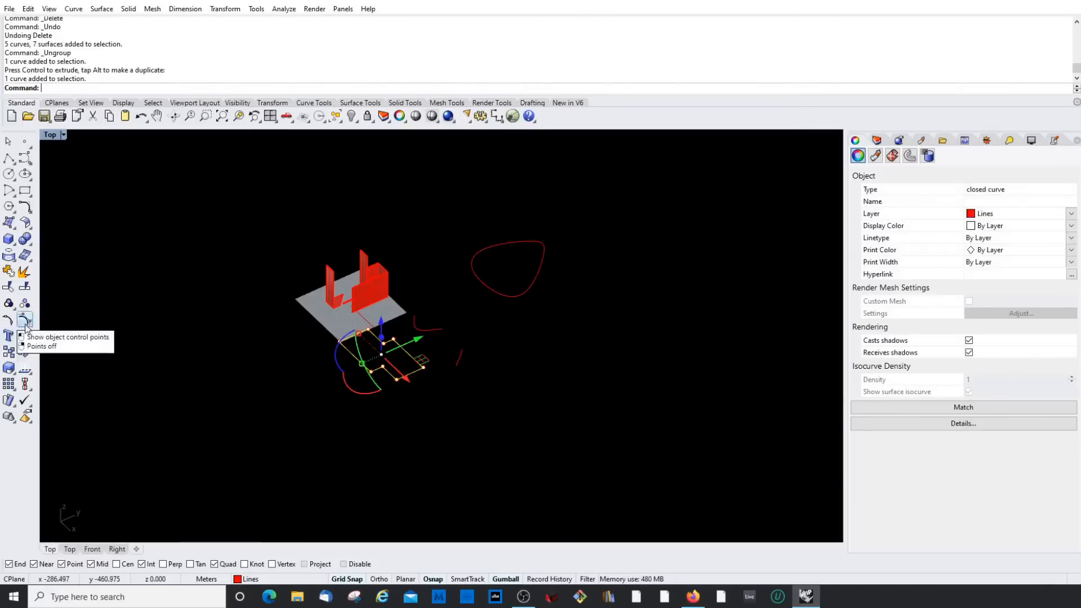
Step: Create the text object "Rhino" as curves in Arial, 100 m high, and place it beside the stepped outline
{"action": "left_click", "coordinate": [8, 336]}
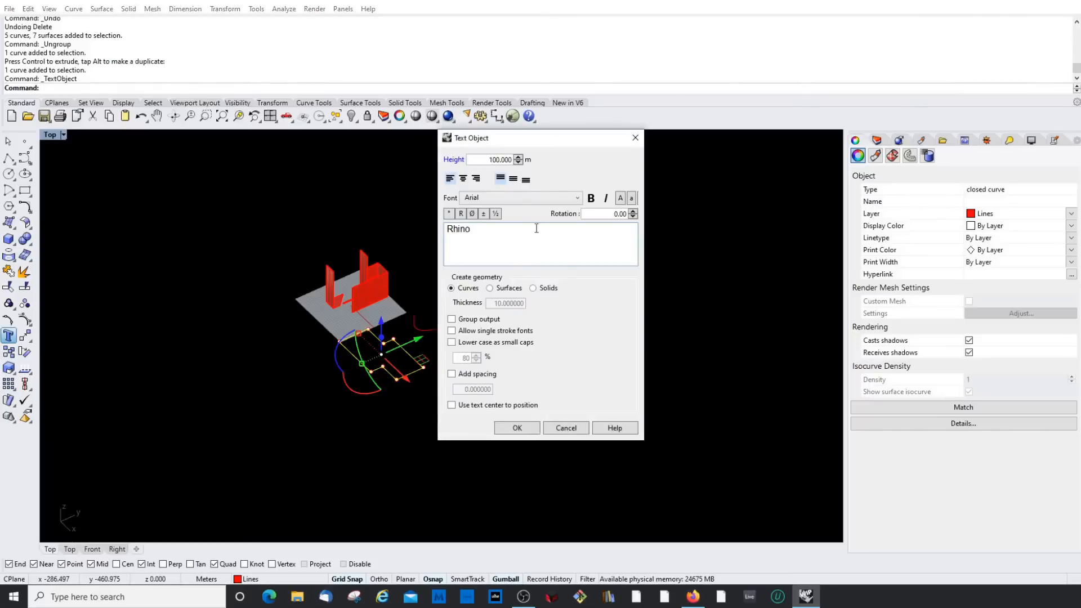
{"action": "left_click", "coordinate": [516, 429]}
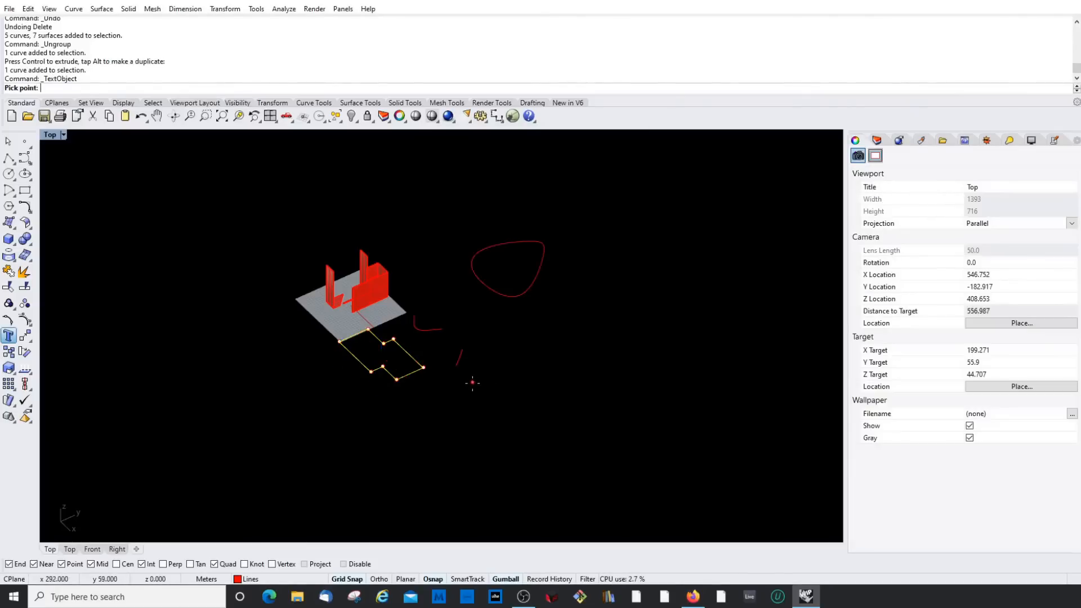
{"action": "left_click", "coordinate": [473, 380]}
{"action": "right_click_drag", "start_coordinate": [575, 388], "coordinate": [591, 384]}
{"action": "scroll", "coordinate": [600, 365], "scroll_direction": "up", "scroll_amount": 6}
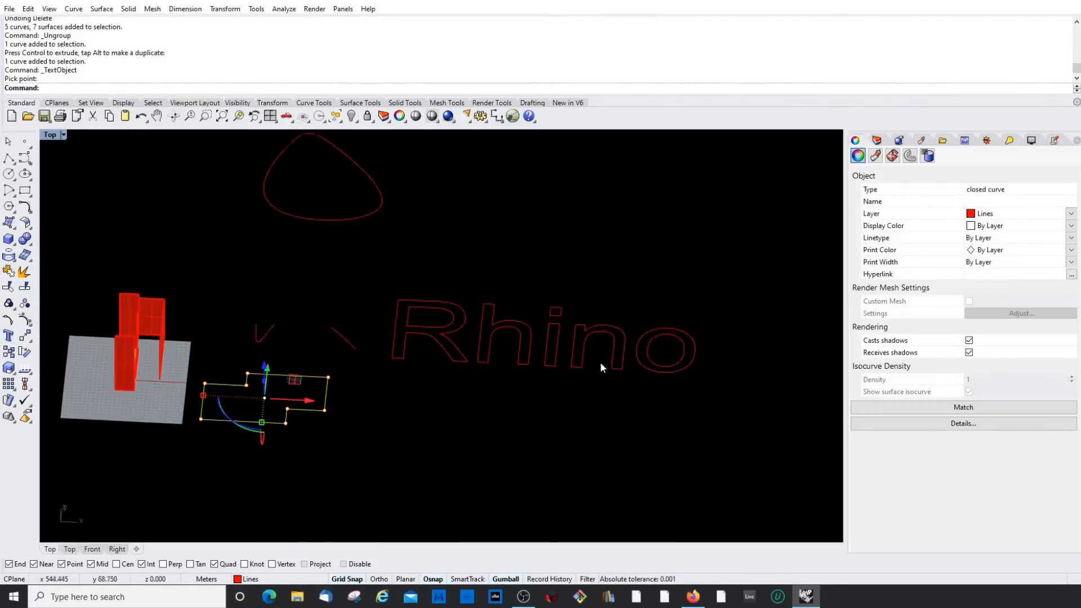
{"action": "left_click", "coordinate": [579, 357]}
{"action": "left_click", "coordinate": [550, 344]}
{"action": "scroll", "coordinate": [444, 333], "scroll_direction": "down", "scroll_amount": 6}
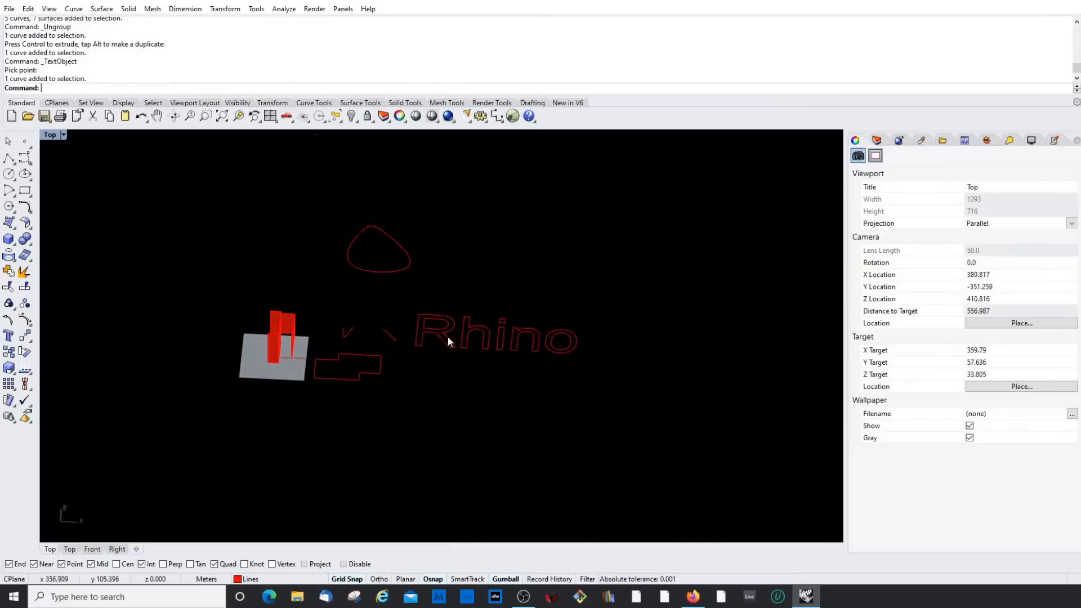
Step: Start another text object and set its font to Impact
{"action": "right_click", "coordinate": [459, 387]}
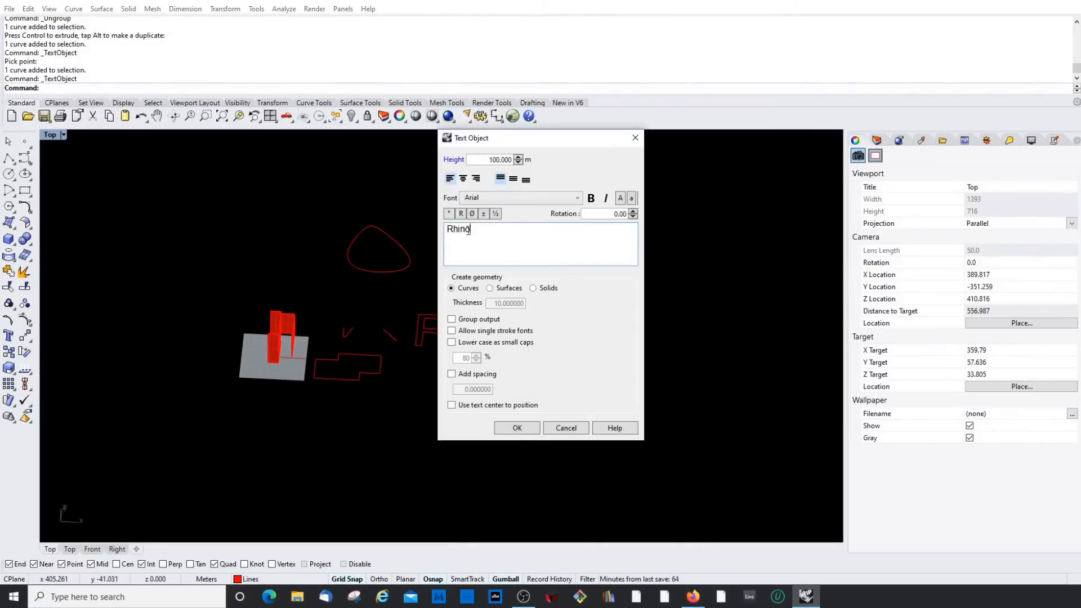
{"action": "double_click", "coordinate": [468, 230]}
{"action": "left_click", "coordinate": [570, 202]}
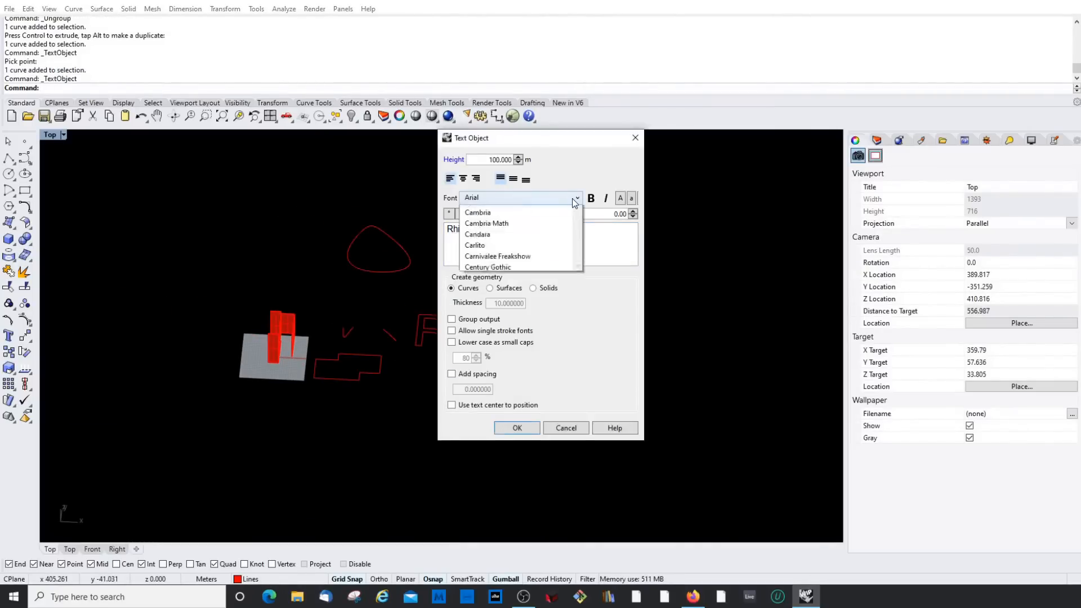
{"action": "scroll", "coordinate": [510, 332], "scroll_direction": "down", "scroll_amount": 5}
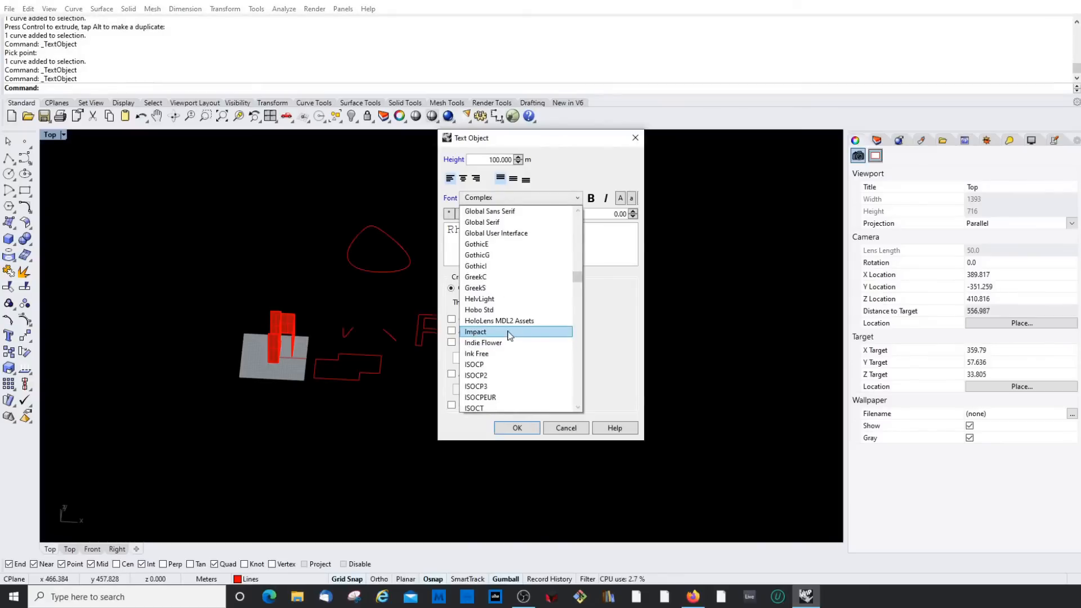
{"action": "left_click", "coordinate": [510, 333]}
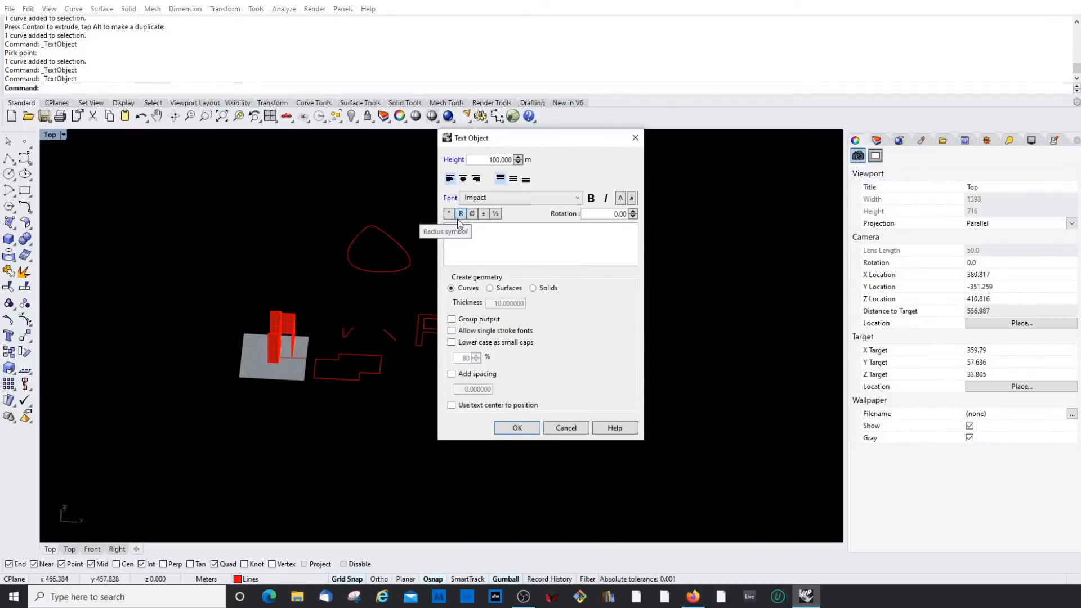
Step: Set the text object's wording to "Rhino 3D tutorial" and keep its geometry output as curves
{"action": "left_click_drag", "start_coordinate": [482, 228], "coordinate": [420, 222]}
{"action": "left_click", "coordinate": [495, 231]}
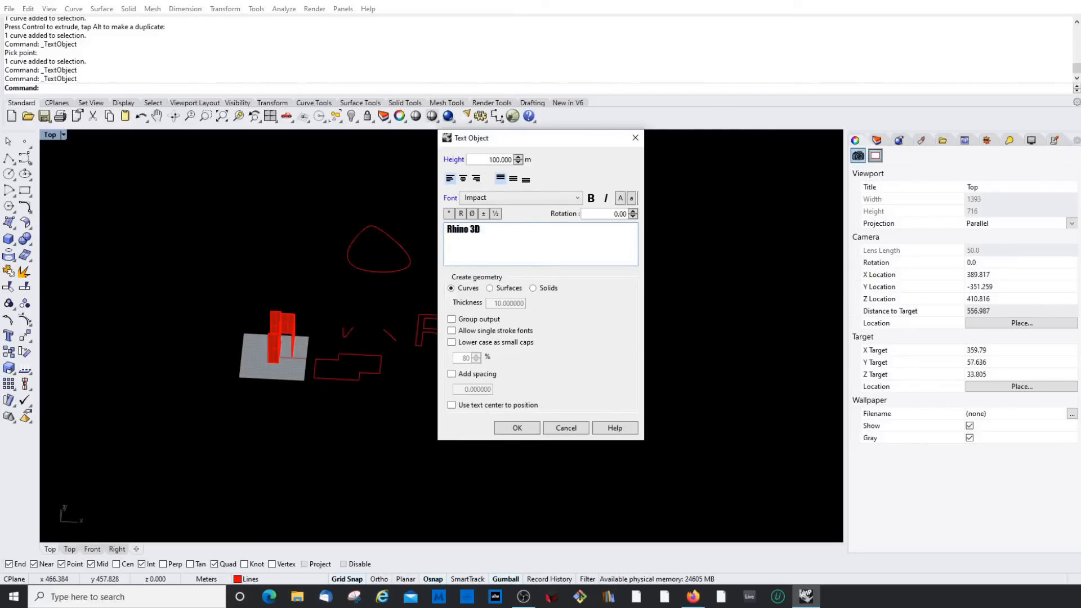
{"action": "type", "text": "orial"}
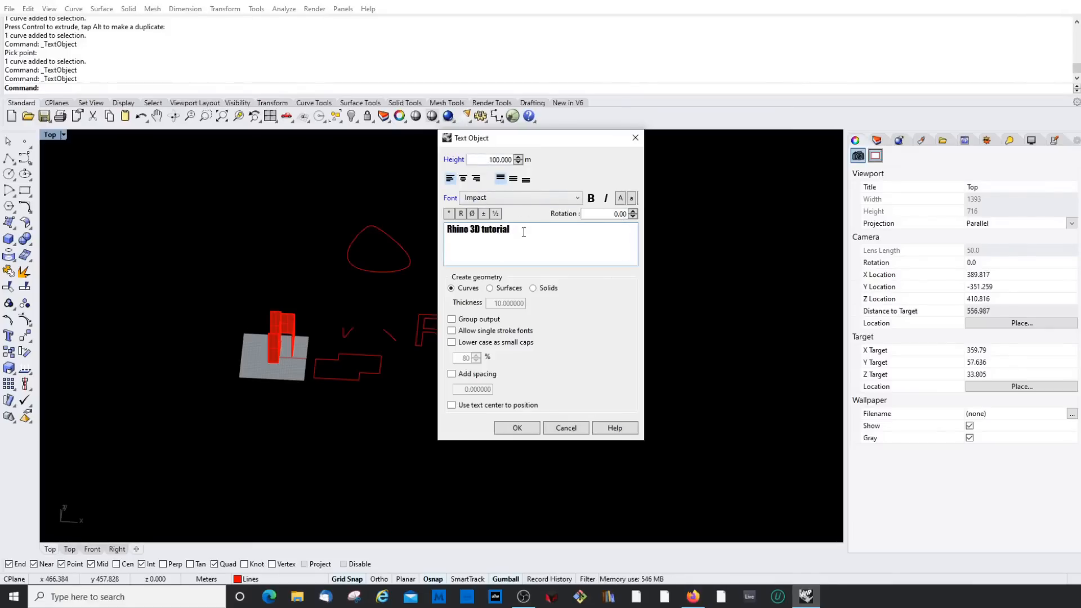
{"action": "left_click_drag", "start_coordinate": [524, 232], "coordinate": [394, 220]}
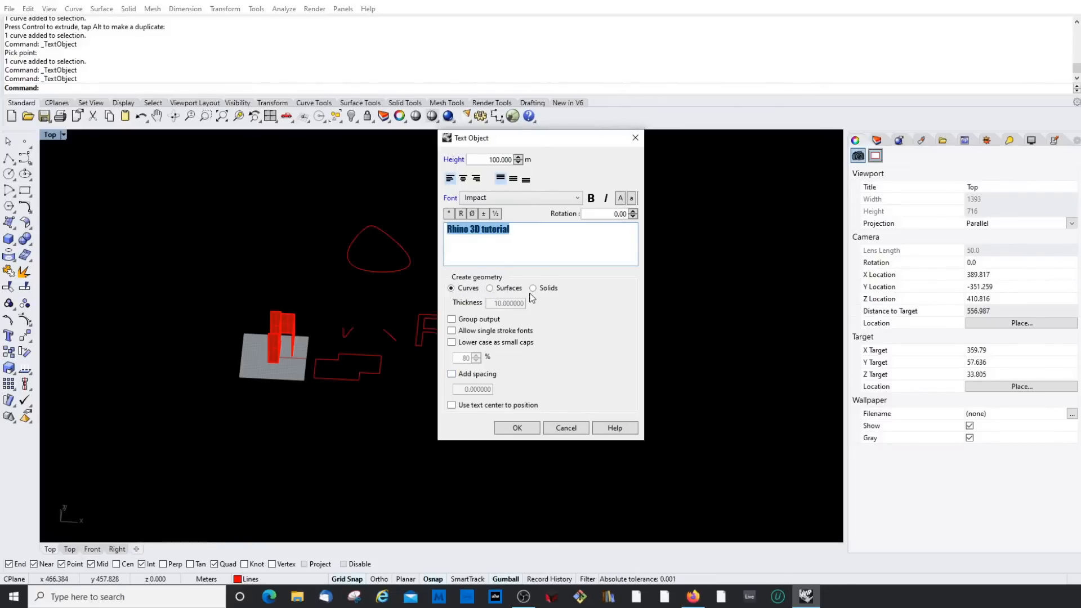
{"action": "left_click", "coordinate": [490, 289]}
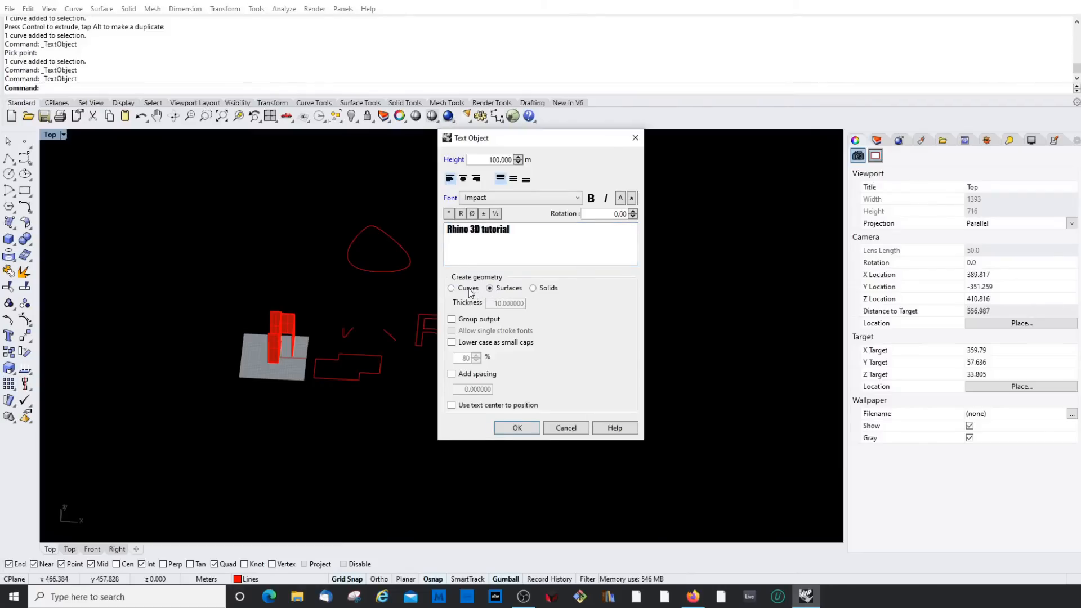
{"action": "left_click", "coordinate": [450, 288]}
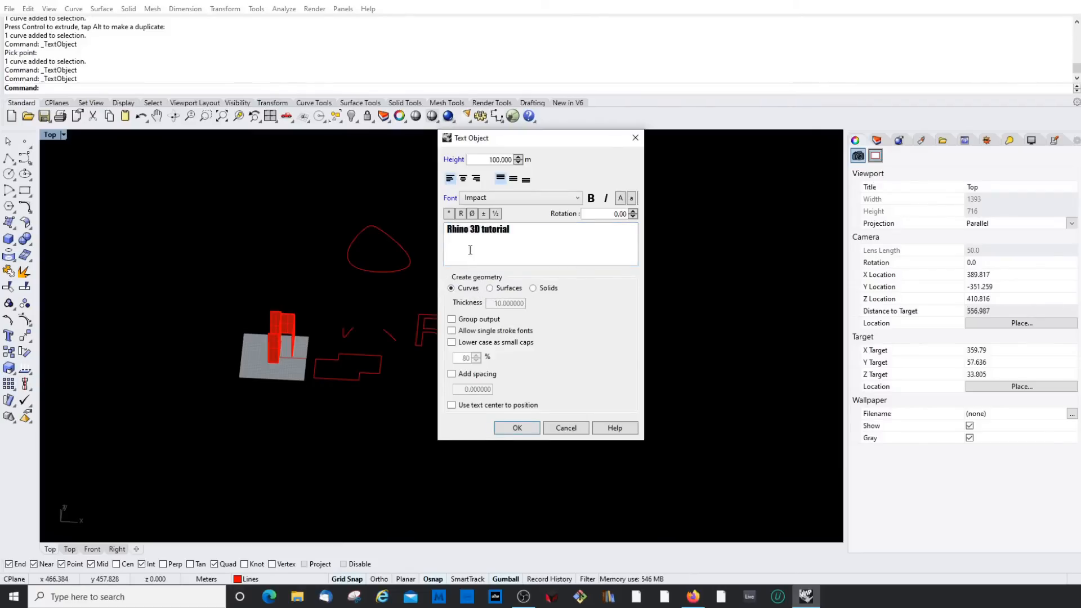
Step: Place the "Rhino 3D tutorial" text curves in the empty space beyond the first "Rhino" text
{"action": "left_click", "coordinate": [514, 428]}
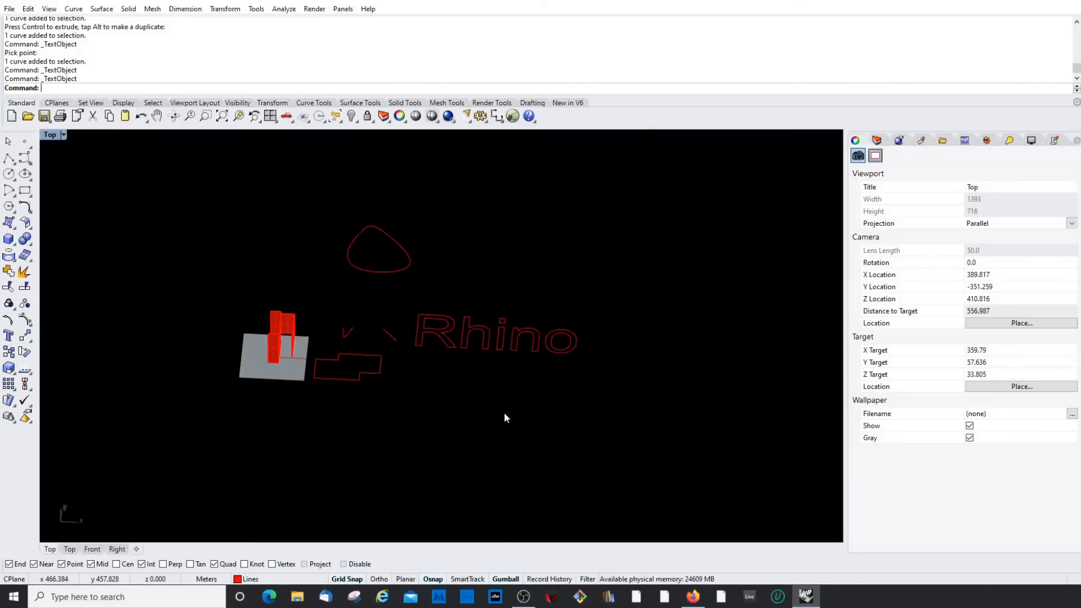
{"action": "scroll", "coordinate": [472, 367], "scroll_direction": "down", "scroll_amount": 8}
{"action": "scroll", "coordinate": [546, 386], "scroll_direction": "up", "scroll_amount": 6}
{"action": "left_click", "coordinate": [543, 373]}
{"action": "scroll", "coordinate": [432, 373], "scroll_direction": "down", "scroll_amount": 6}
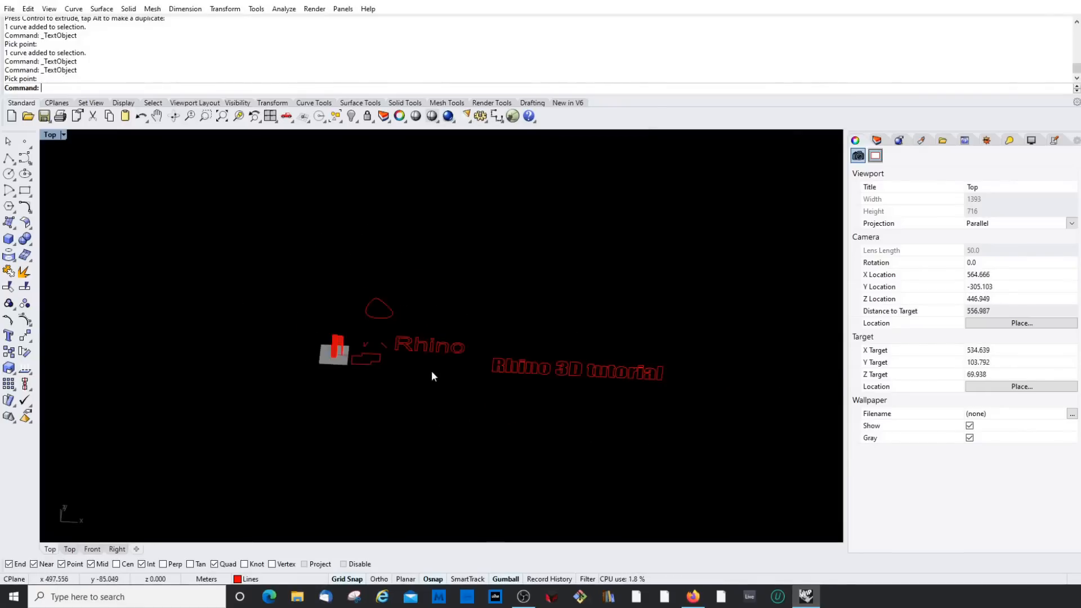
Step: Create the text object "Rhino" as surfaces, 100 m high, place it in empty space away from the curve texts, and check one letter
{"action": "scroll", "coordinate": [555, 377], "scroll_direction": "up", "scroll_amount": 6}
{"action": "right_click_drag", "start_coordinate": [576, 373], "coordinate": [541, 294]}
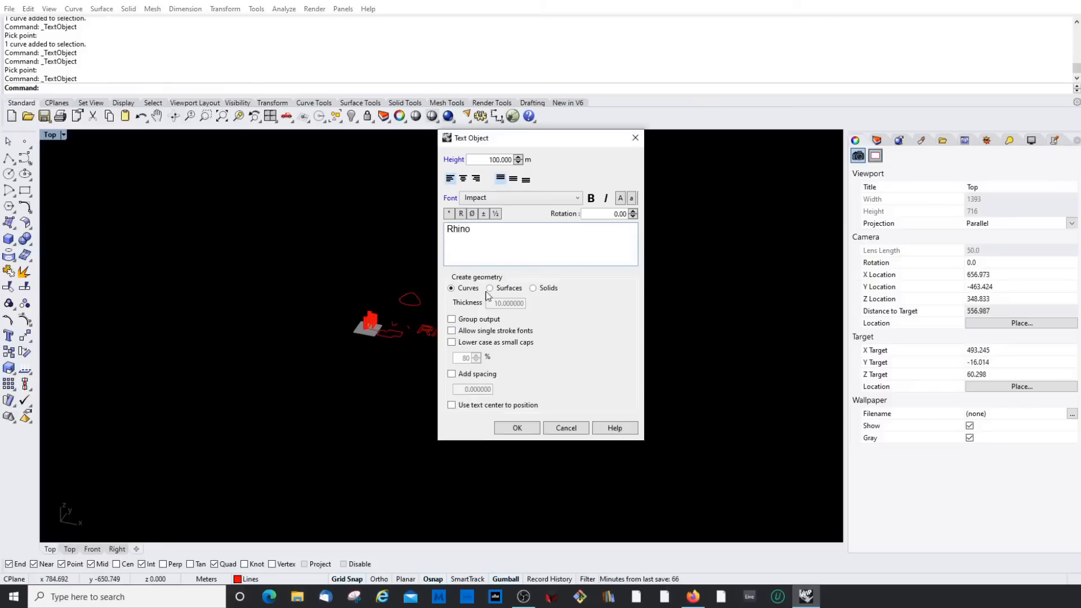
{"action": "left_click_drag", "start_coordinate": [539, 139], "coordinate": [665, 145]}
{"action": "left_click", "coordinate": [616, 295]}
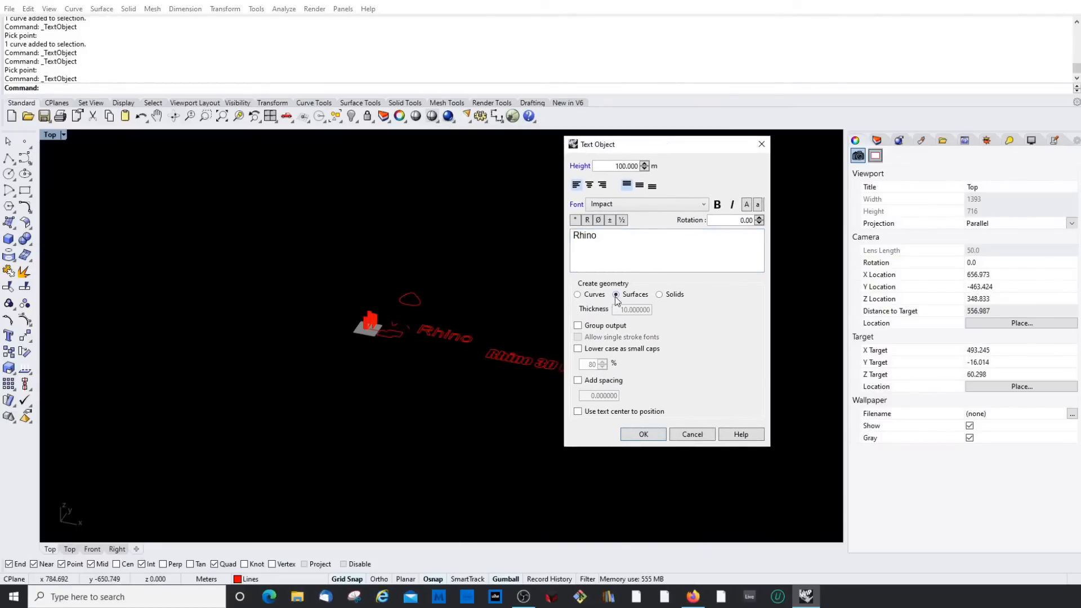
{"action": "left_click", "coordinate": [644, 434]}
{"action": "left_click", "coordinate": [303, 390]}
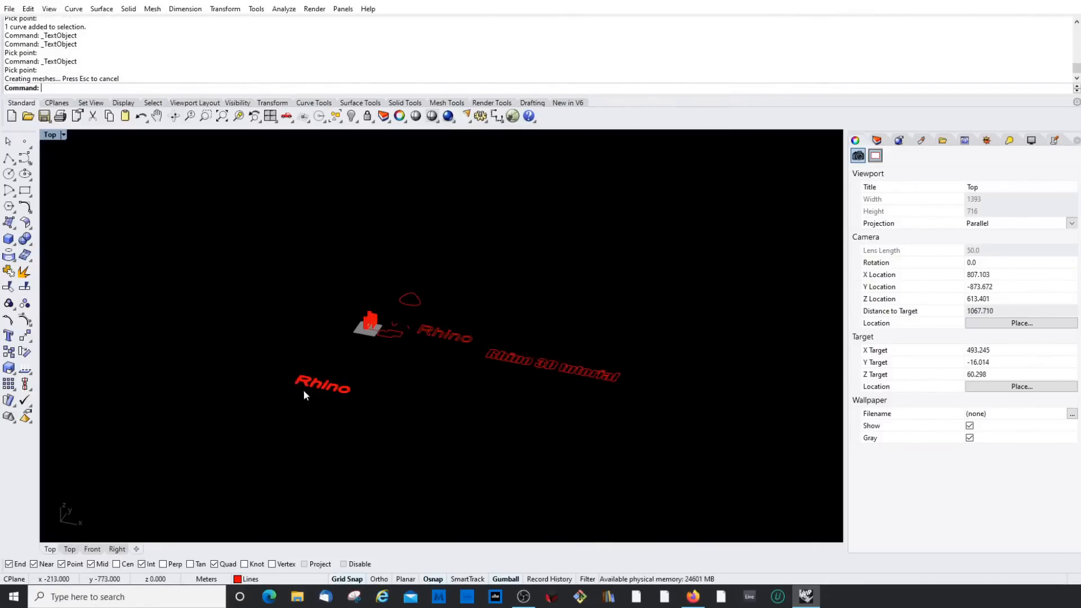
{"action": "scroll", "coordinate": [333, 406], "scroll_direction": "up", "scroll_amount": 5}
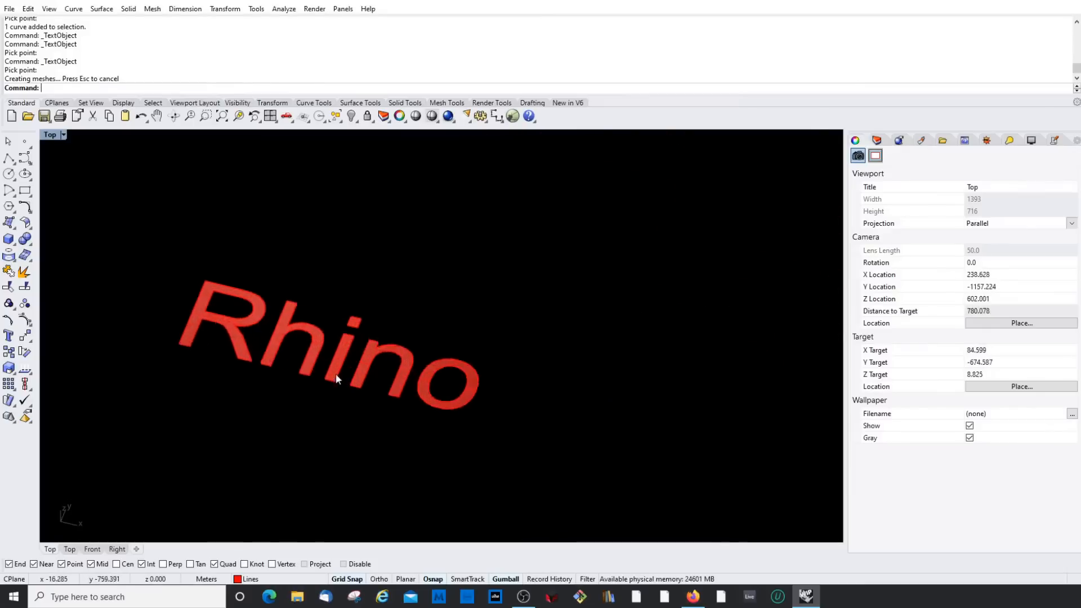
{"action": "scroll", "coordinate": [336, 373], "scroll_direction": "down", "scroll_amount": 3}
{"action": "scroll", "coordinate": [394, 383], "scroll_direction": "up", "scroll_amount": 5}
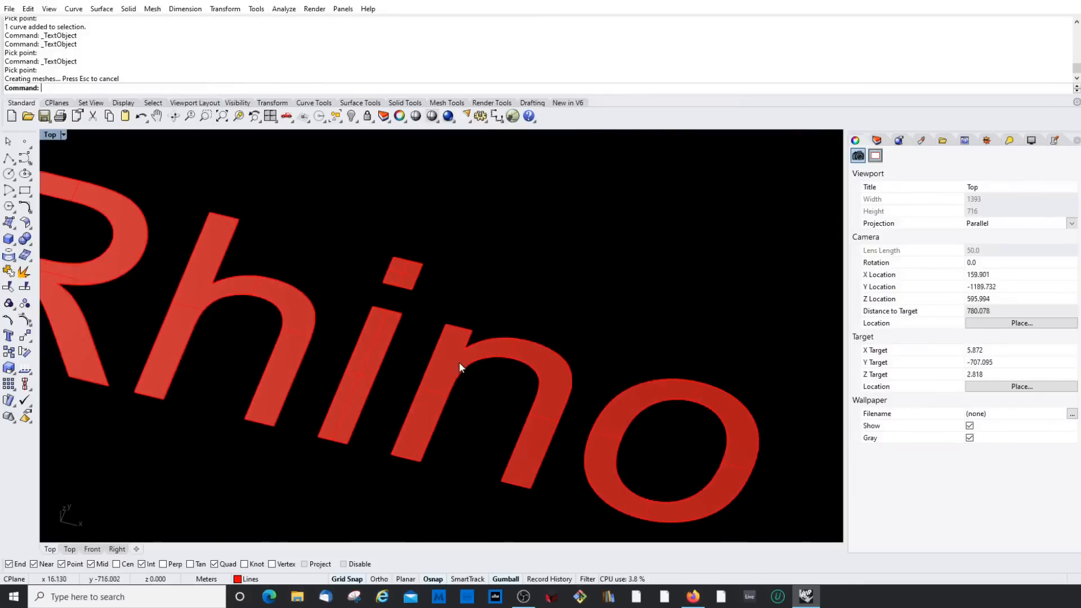
{"action": "left_click", "coordinate": [458, 362]}
{"action": "scroll", "coordinate": [394, 343], "scroll_direction": "down", "scroll_amount": 5}
{"action": "left_click", "coordinate": [505, 294]}
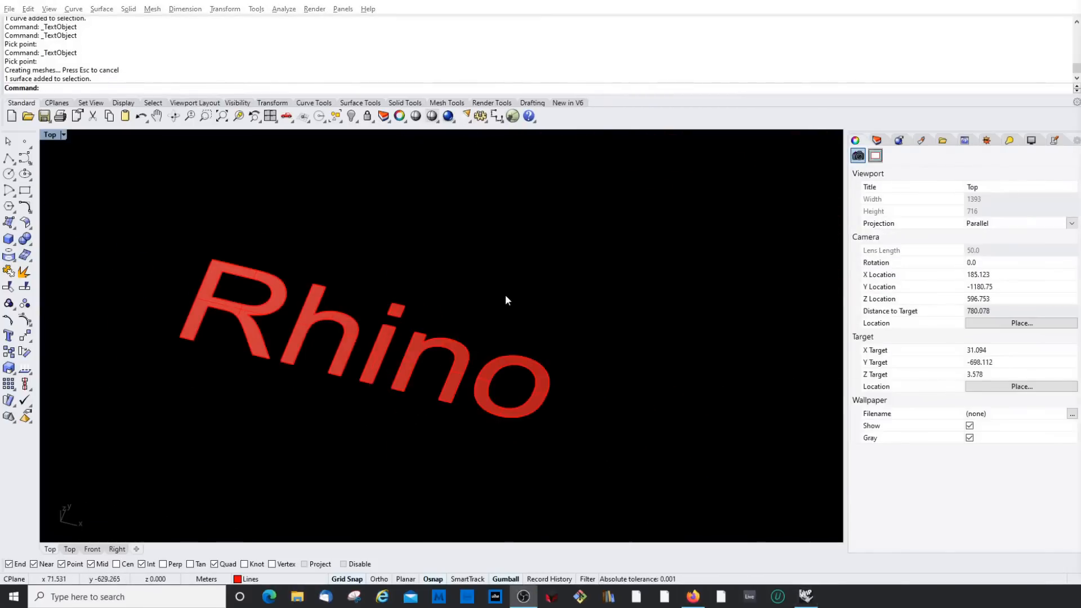
Step: Create the text object "Rhino" as solids, 100 m high, and place it in the empty space near the surface text
{"action": "key", "text": "Return"}
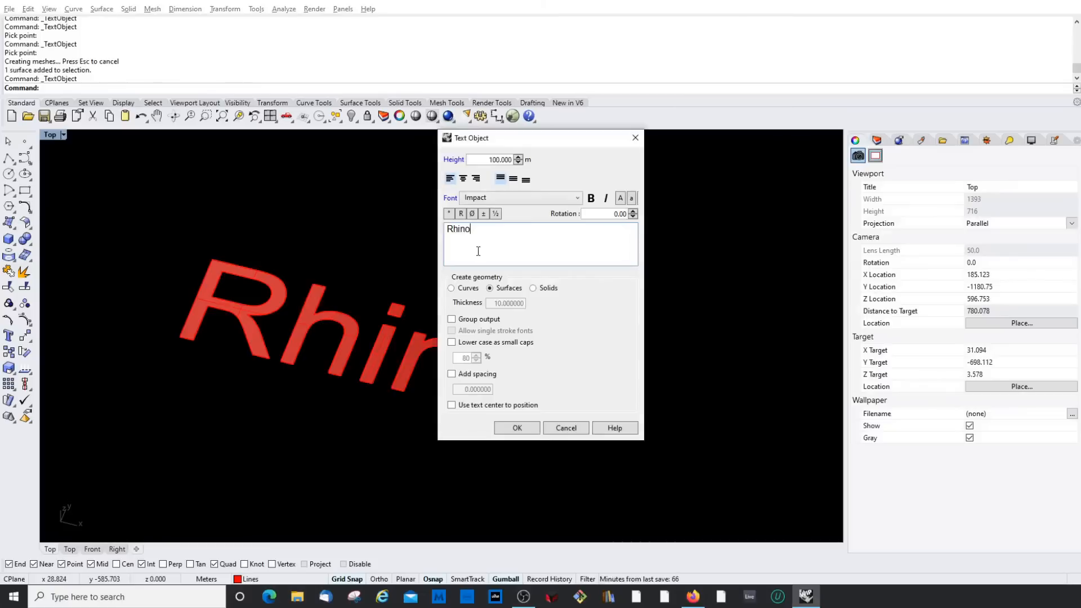
{"action": "left_click", "coordinate": [533, 288]}
{"action": "left_click", "coordinate": [517, 428]}
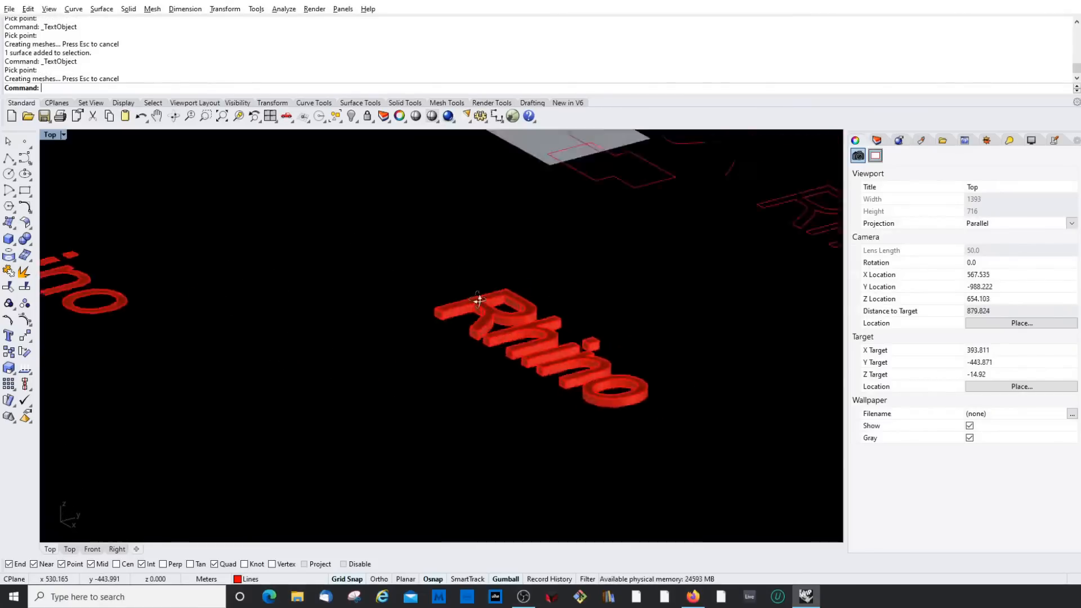
Step: Examine the solid "Rhino" text up close and from a distance beside the other texts
{"action": "right_click_drag", "start_coordinate": [478, 296], "coordinate": [524, 321]}
{"action": "scroll", "coordinate": [544, 320], "scroll_direction": "up", "scroll_amount": 9}
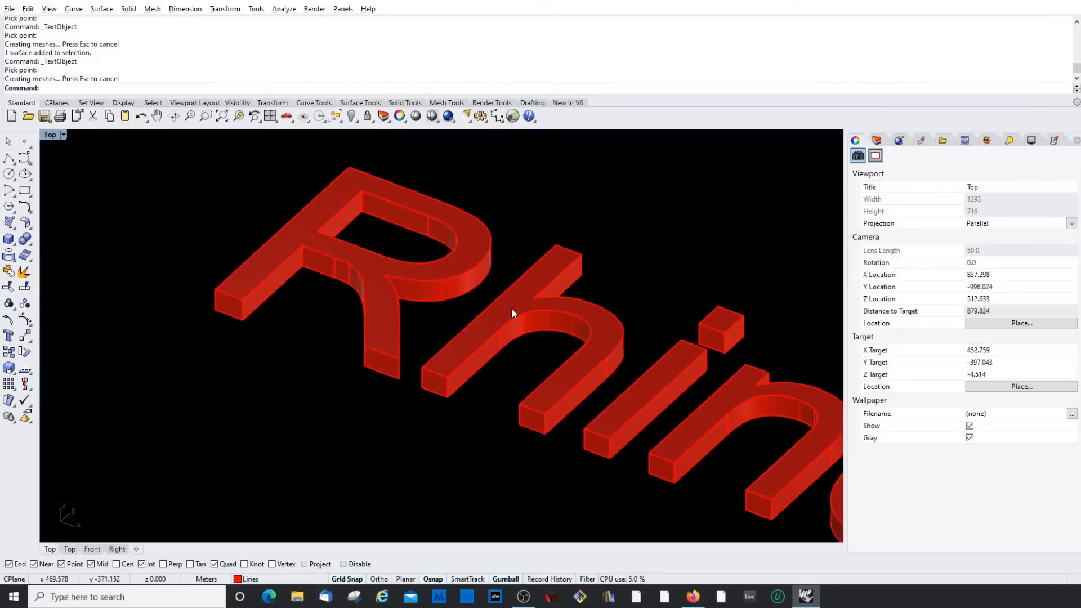
{"action": "scroll", "coordinate": [504, 298], "scroll_direction": "down", "scroll_amount": 5}
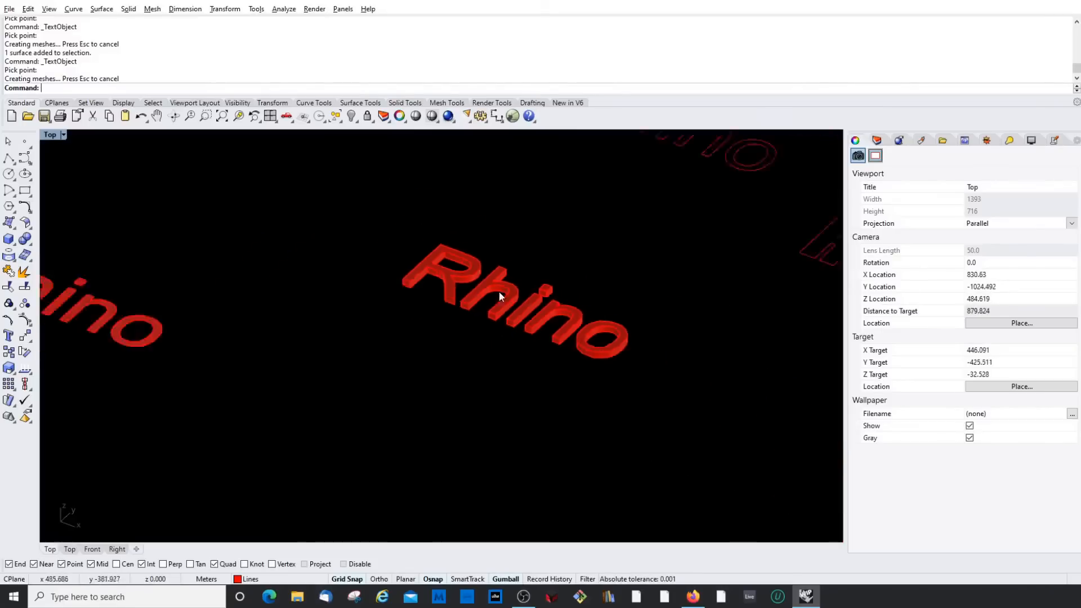
{"action": "scroll", "coordinate": [526, 282], "scroll_direction": "up", "scroll_amount": 3}
{"action": "scroll", "coordinate": [401, 294], "scroll_direction": "down", "scroll_amount": 3}
{"action": "right_click_drag", "start_coordinate": [400, 294], "coordinate": [302, 292]}
{"action": "scroll", "coordinate": [304, 294], "scroll_direction": "down", "scroll_amount": 9}
{"action": "scroll", "coordinate": [668, 266], "scroll_direction": "up", "scroll_amount": 5}
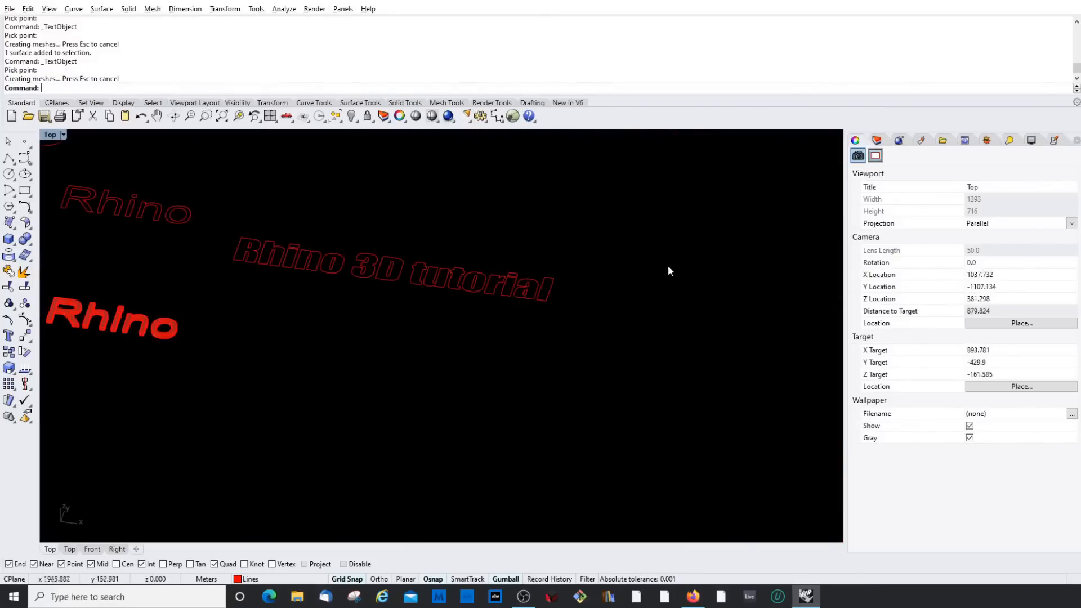
Step: Create a planar surface from the dot curve of the first "i" in the "Rhino 3D tutorial" text
{"action": "scroll", "coordinate": [630, 282], "scroll_direction": "down", "scroll_amount": 5}
{"action": "scroll", "coordinate": [247, 310], "scroll_direction": "up", "scroll_amount": 4}
{"action": "scroll", "coordinate": [566, 278], "scroll_direction": "up", "scroll_amount": 2}
{"action": "scroll", "coordinate": [497, 270], "scroll_direction": "up", "scroll_amount": 4}
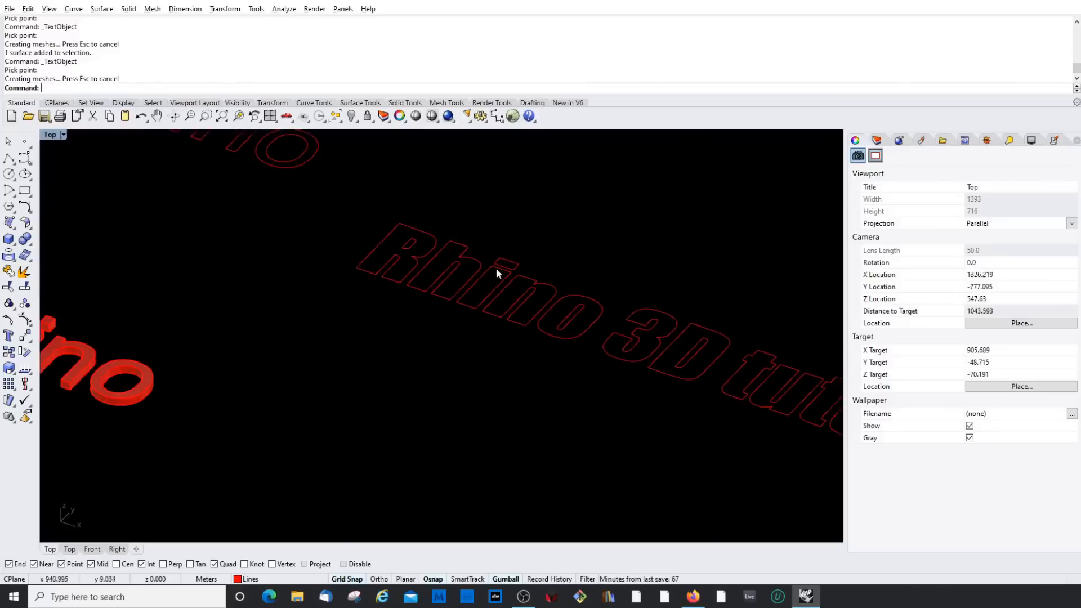
{"action": "left_click", "coordinate": [497, 269]}
{"action": "scroll", "coordinate": [501, 266], "scroll_direction": "up", "scroll_amount": 4}
{"action": "scroll", "coordinate": [520, 265], "scroll_direction": "up", "scroll_amount": 2}
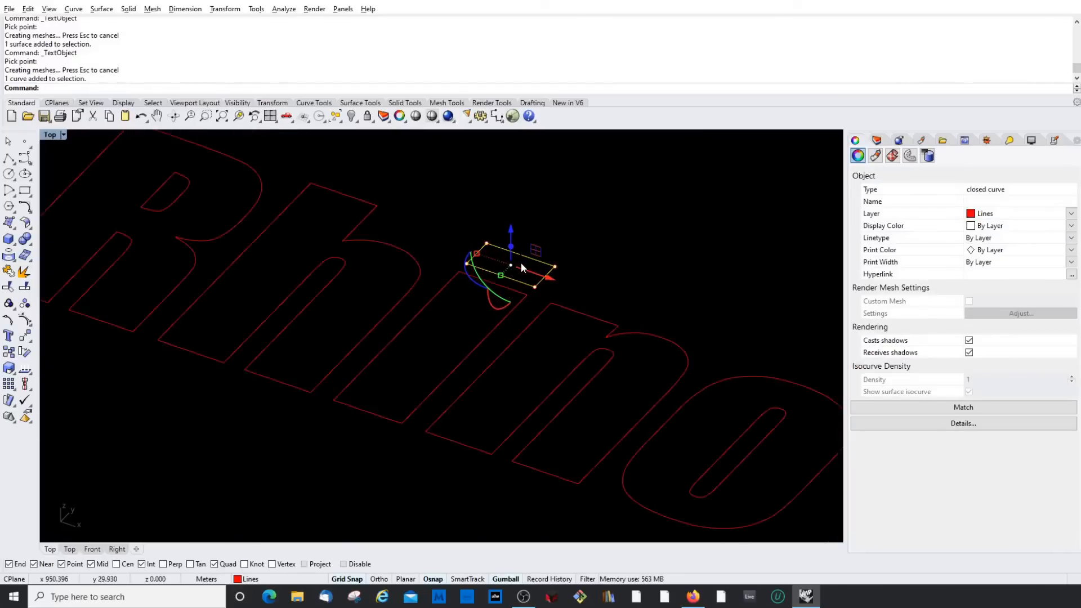
{"action": "left_click", "coordinate": [9, 223]}
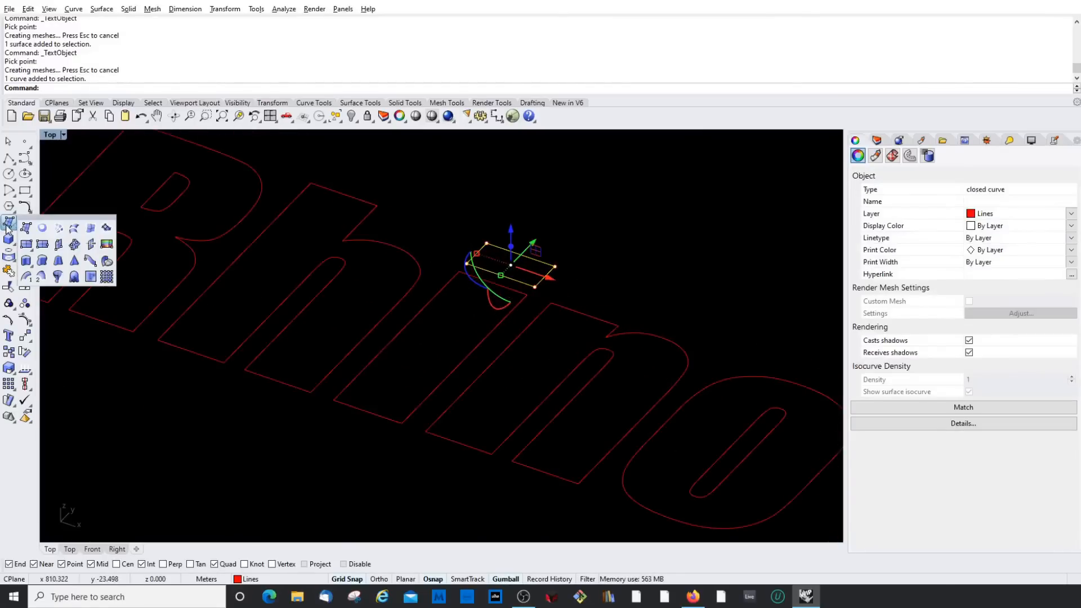
{"action": "left_click", "coordinate": [43, 227]}
{"action": "scroll", "coordinate": [582, 245], "scroll_direction": "up", "scroll_amount": 5}
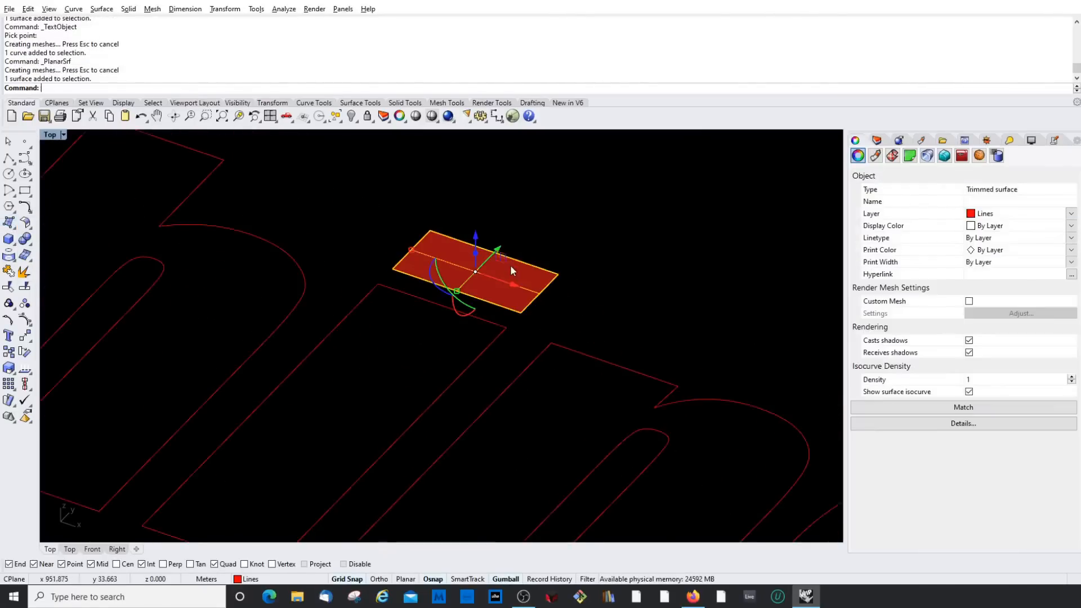
{"action": "type", "text": "ExtrudeCrv"}
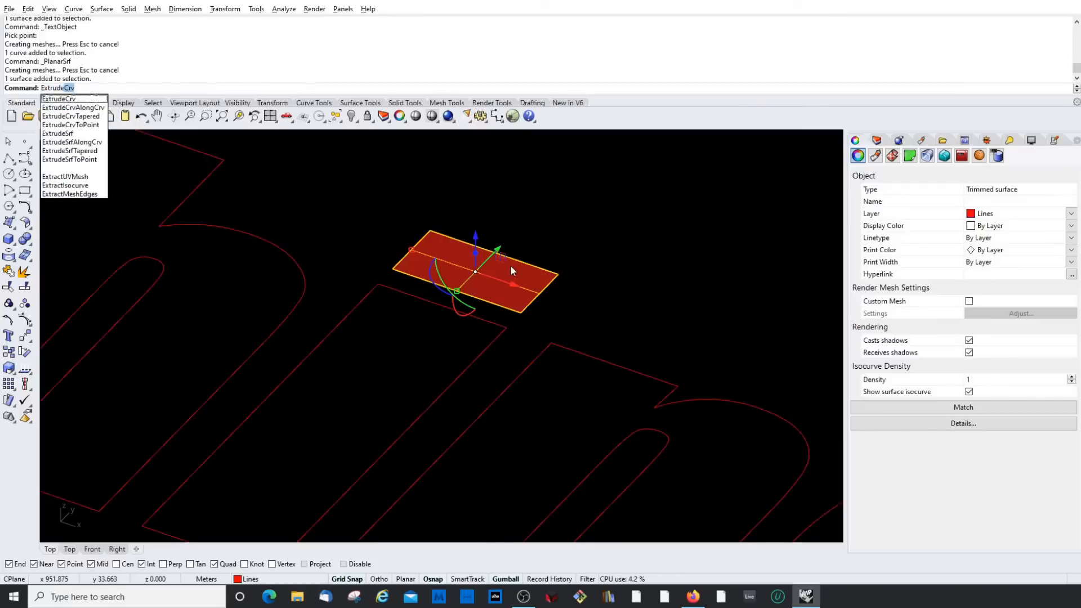
{"action": "key", "text": "Return"}
{"action": "key", "text": "Escape"}
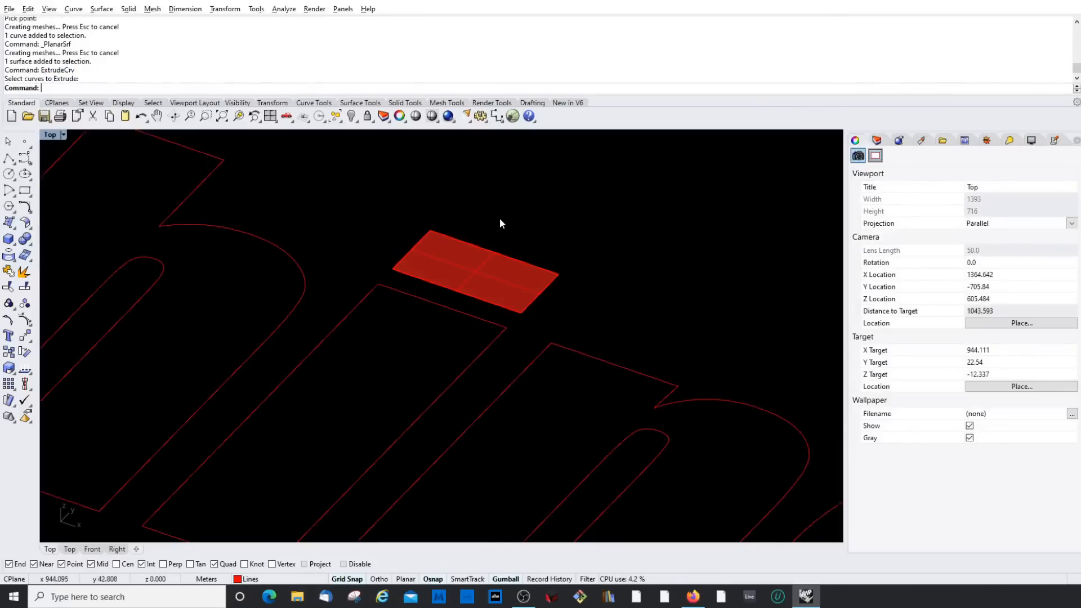
Step: Extrude the planar surface on the dot of the "i" upward into a solid block with ExtrudeSrf
{"action": "type", "text": "ExtractAnalysisMesh"}
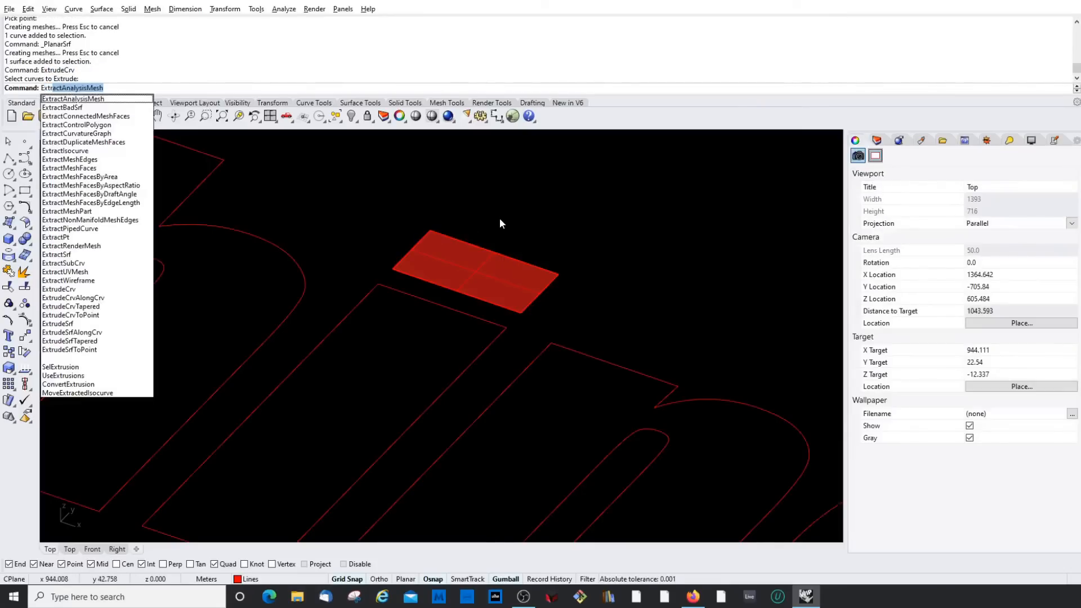
{"action": "key", "text": "Down"}
{"action": "key", "text": "Down"}
{"action": "key", "text": "Down"}
{"action": "key", "text": "Down"}
{"action": "key", "text": "Down"}
{"action": "key", "text": "Down"}
{"action": "key", "text": "Down"}
{"action": "key", "text": "Down"}
{"action": "key", "text": "Down"}
{"action": "key", "text": "Down"}
{"action": "key", "text": "Down"}
{"action": "key", "text": "Down"}
{"action": "key", "text": "Down"}
{"action": "key", "text": "Down"}
{"action": "key", "text": "Down"}
{"action": "key", "text": "Down"}
{"action": "key", "text": "Down"}
{"action": "key", "text": "Down"}
{"action": "key", "text": "Down"}
{"action": "key", "text": "Down"}
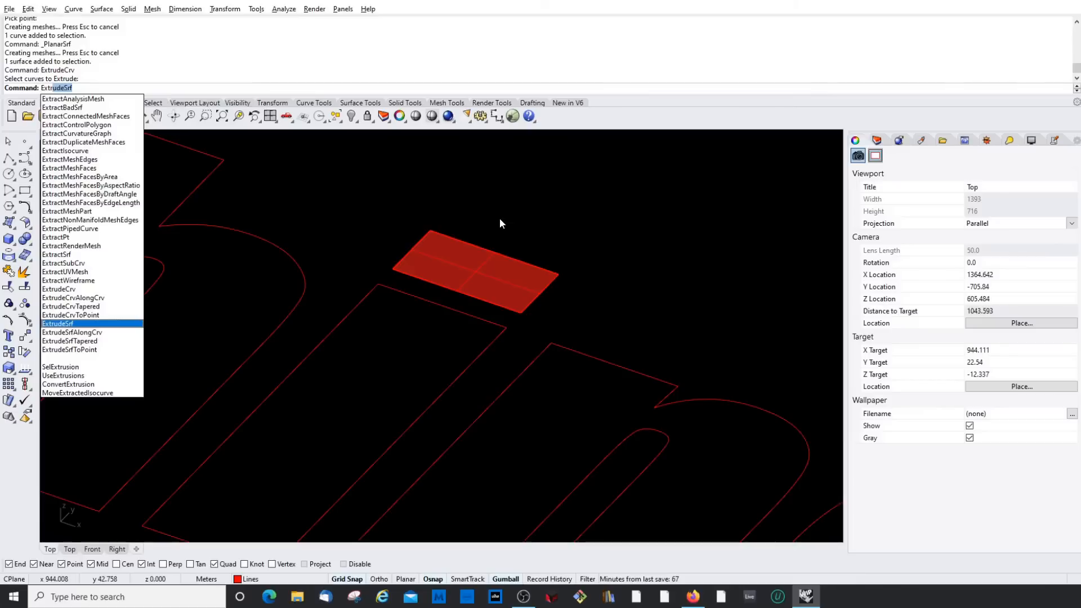
{"action": "key", "text": "Return"}
{"action": "left_click", "coordinate": [497, 280]}
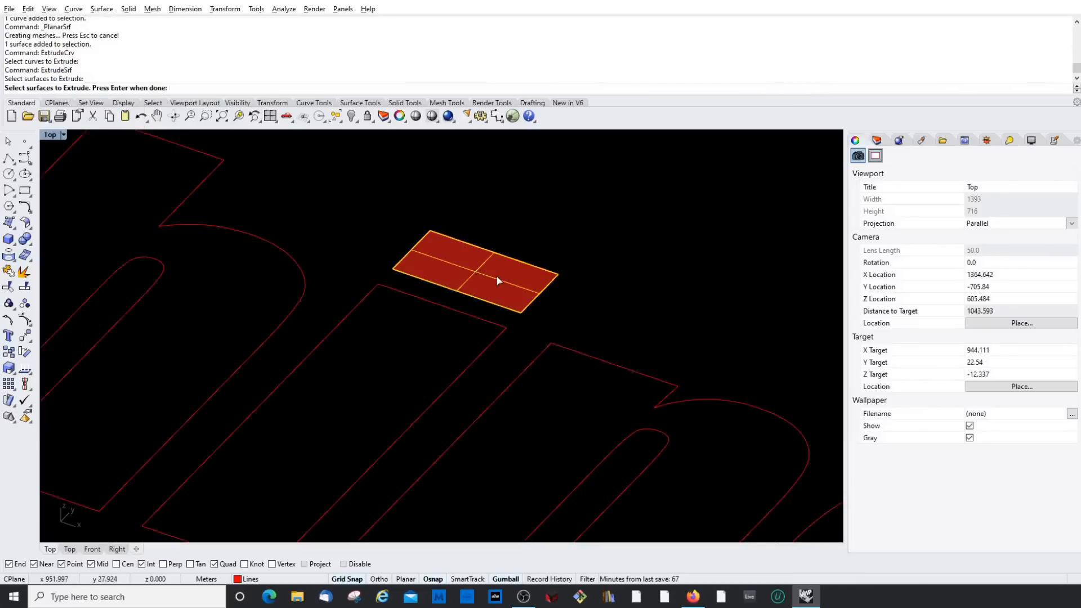
{"action": "key", "text": "Return"}
{"action": "left_click", "coordinate": [498, 209]}
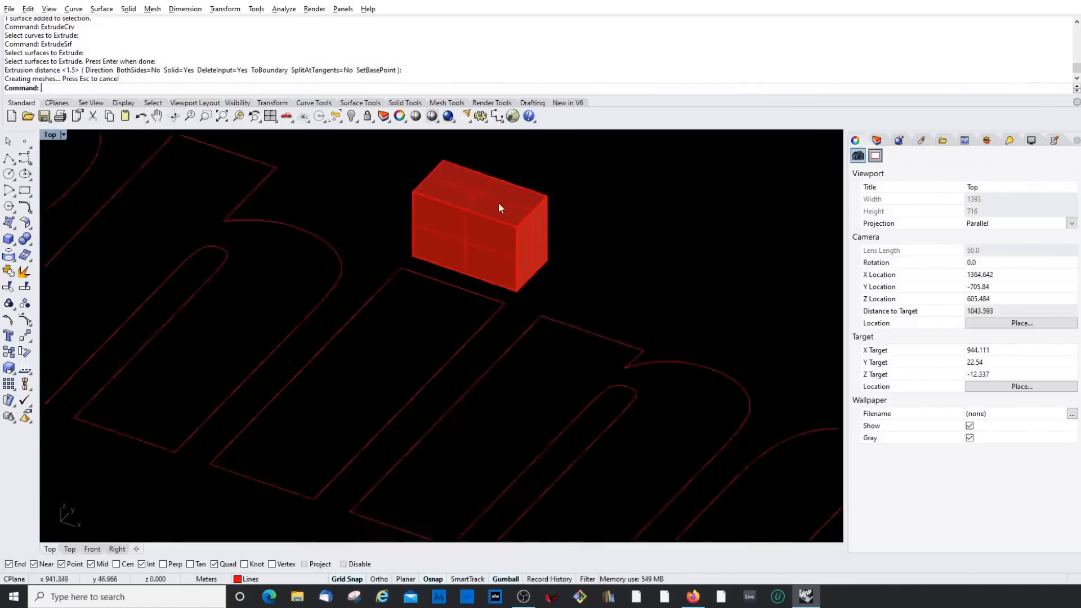
Step: Compare the extruded dot with the solid "Rhino" text and delete the extruded block
{"action": "scroll", "coordinate": [499, 208], "scroll_direction": "down", "scroll_amount": 6}
{"action": "left_click", "coordinate": [492, 221]}
{"action": "scroll", "coordinate": [496, 224], "scroll_direction": "down", "scroll_amount": 14}
{"action": "left_click", "coordinate": [372, 259]}
{"action": "scroll", "coordinate": [338, 253], "scroll_direction": "up", "scroll_amount": 9}
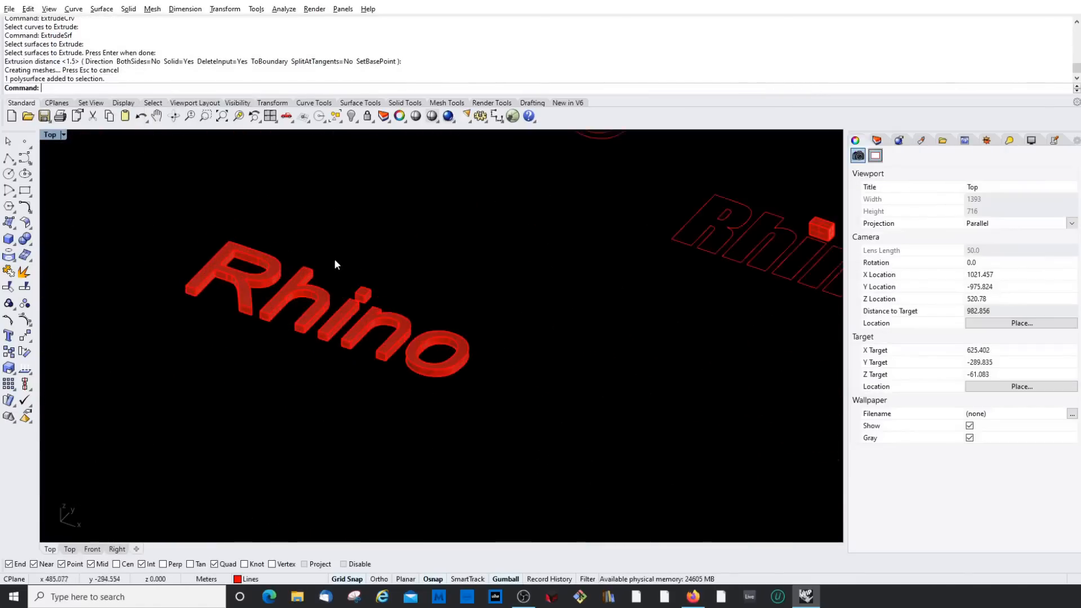
{"action": "scroll", "coordinate": [536, 268], "scroll_direction": "down", "scroll_amount": 7}
{"action": "scroll", "coordinate": [667, 258], "scroll_direction": "up", "scroll_amount": 7}
{"action": "left_click", "coordinate": [641, 242]}
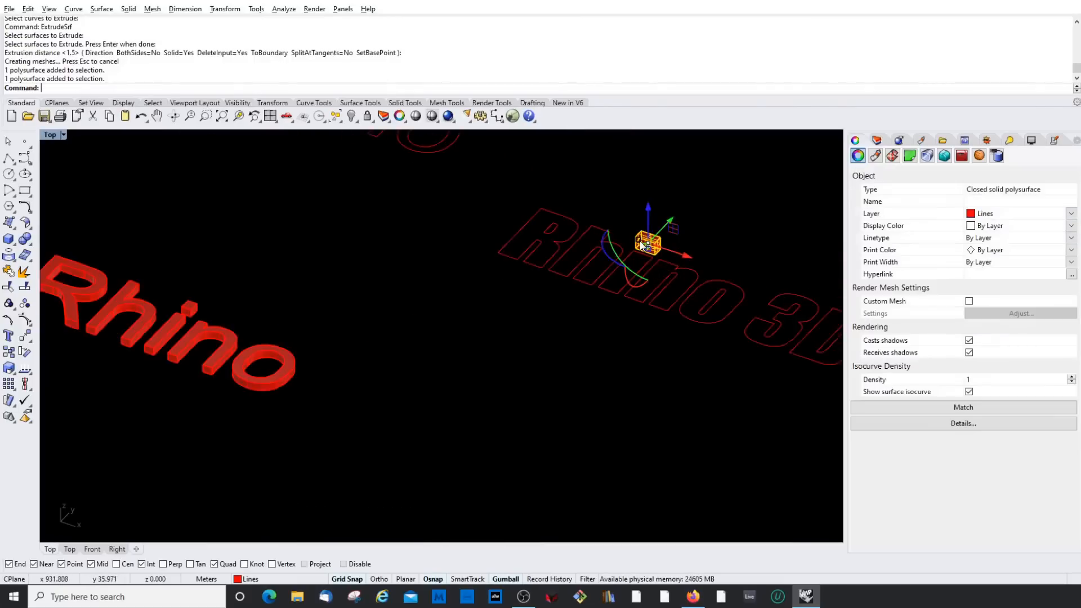
{"action": "key", "text": "Delete"}
Step: Try moving the solid letter "R" freely away from its word with the gumball and rotating it in place
{"action": "right_click_drag", "start_coordinate": [606, 250], "coordinate": [472, 257]}
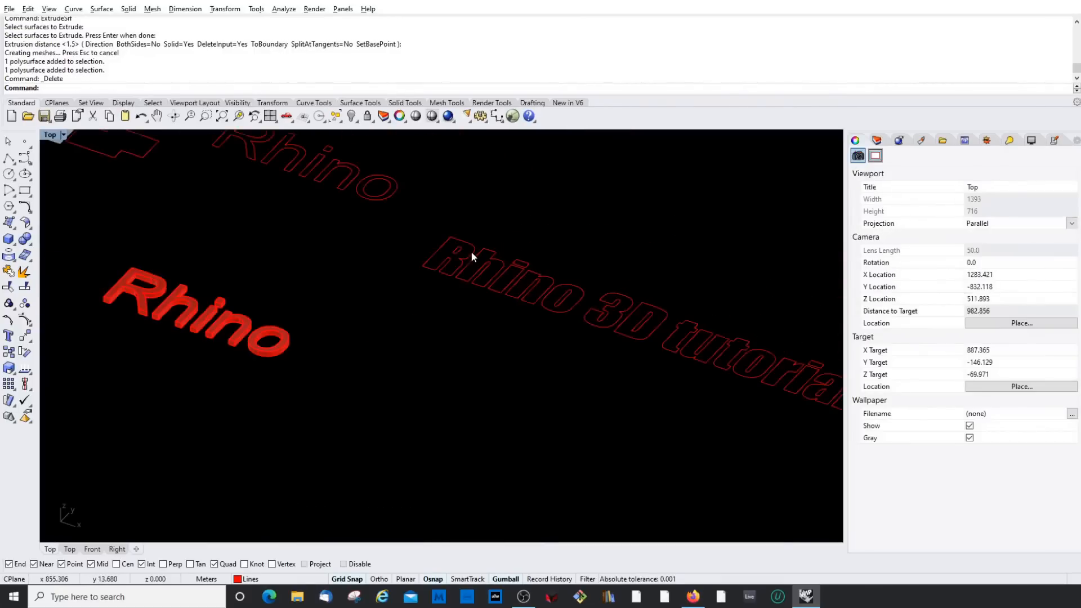
{"action": "scroll", "coordinate": [505, 249], "scroll_direction": "down", "scroll_amount": 6}
{"action": "scroll", "coordinate": [295, 251], "scroll_direction": "up", "scroll_amount": 6}
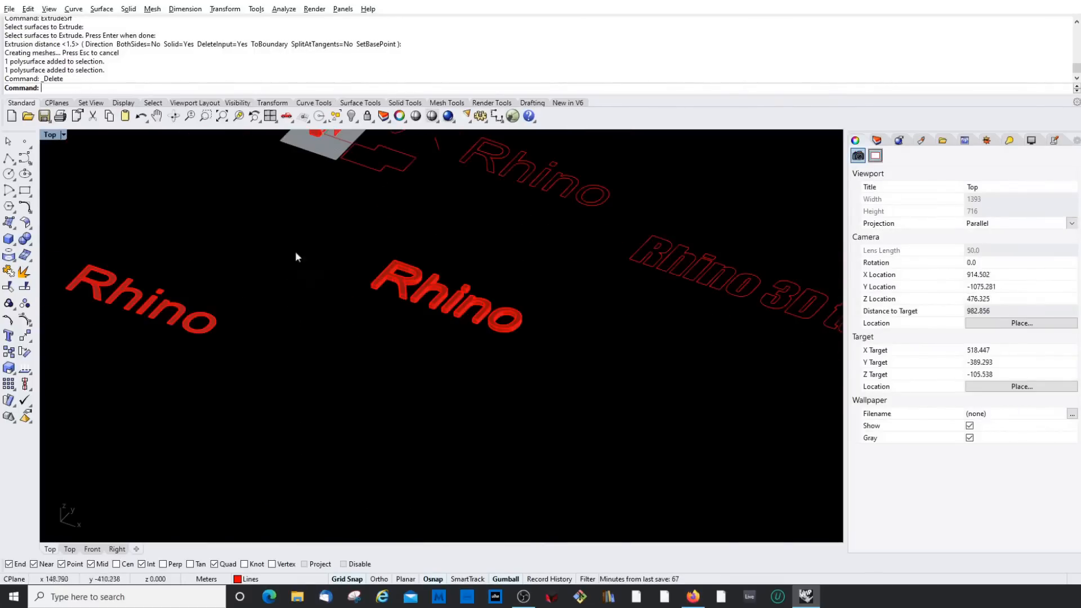
{"action": "scroll", "coordinate": [456, 286], "scroll_direction": "down", "scroll_amount": 3}
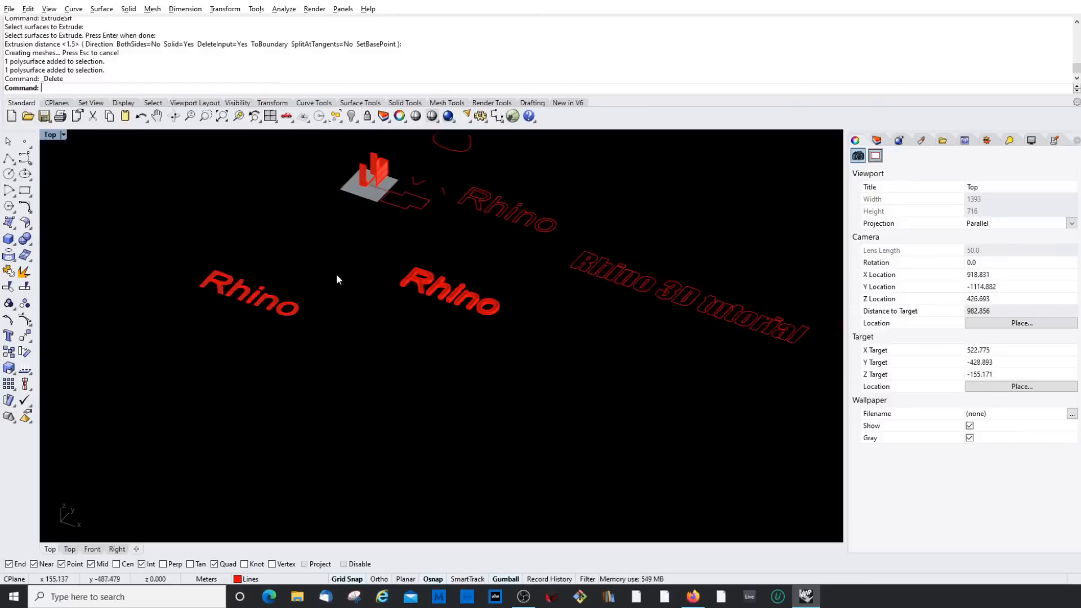
{"action": "scroll", "coordinate": [224, 291], "scroll_direction": "up", "scroll_amount": 3}
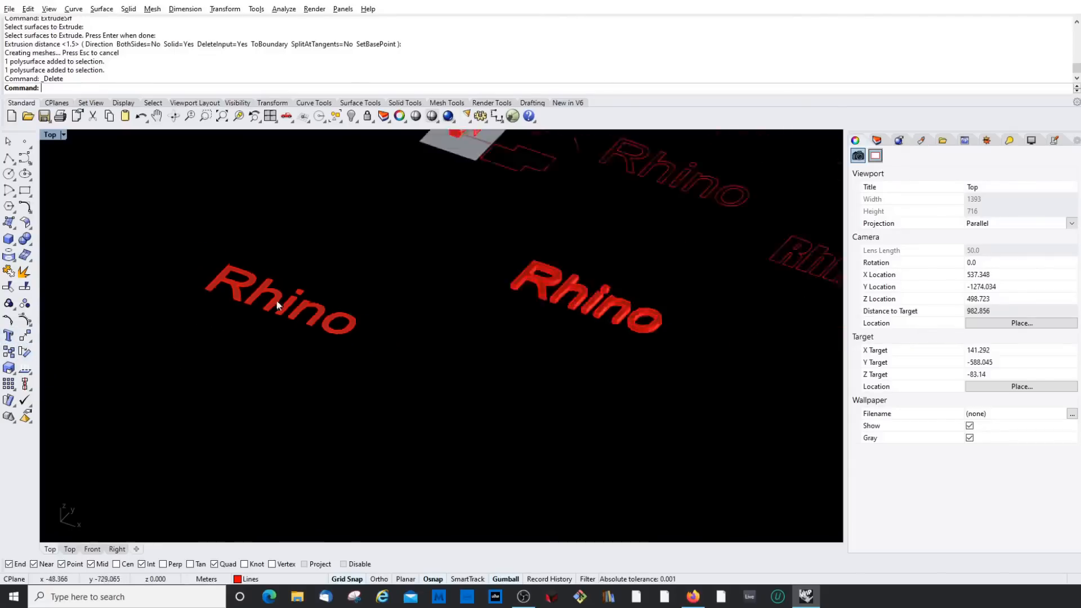
{"action": "left_click", "coordinate": [470, 301]}
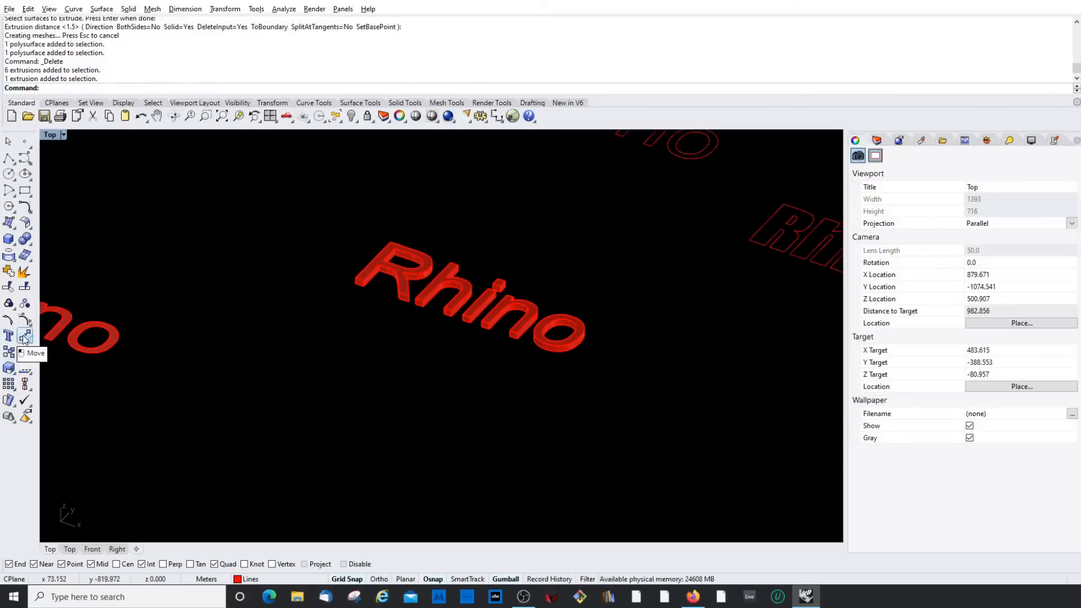
{"action": "left_click", "coordinate": [423, 272]}
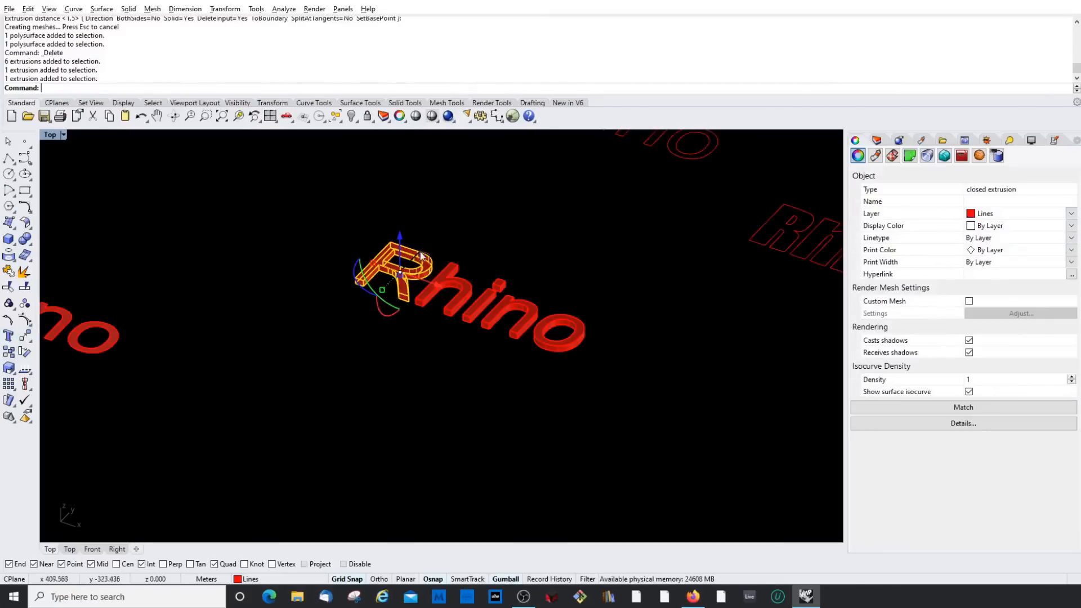
{"action": "left_click_drag", "start_coordinate": [421, 257], "coordinate": [530, 423]}
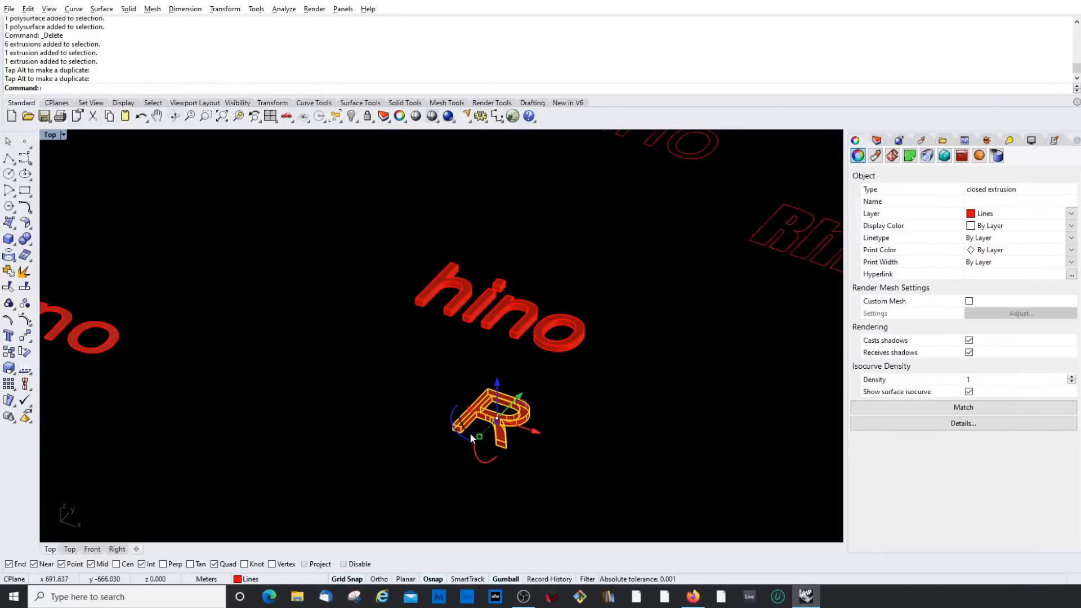
{"action": "left_click_drag", "start_coordinate": [471, 438], "coordinate": [459, 418]}
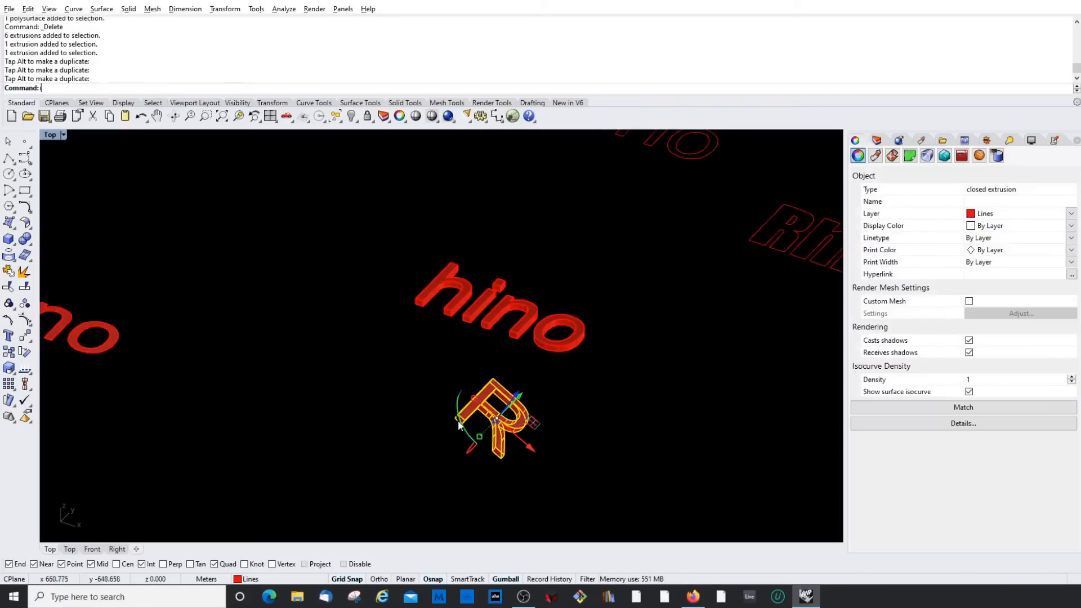
Step: Undo the gumball rotation and moves of the solid "R"
{"action": "key", "text": "ctrl+z"}
{"action": "key", "text": "ctrl+z"}
{"action": "key", "text": "ctrl+z"}
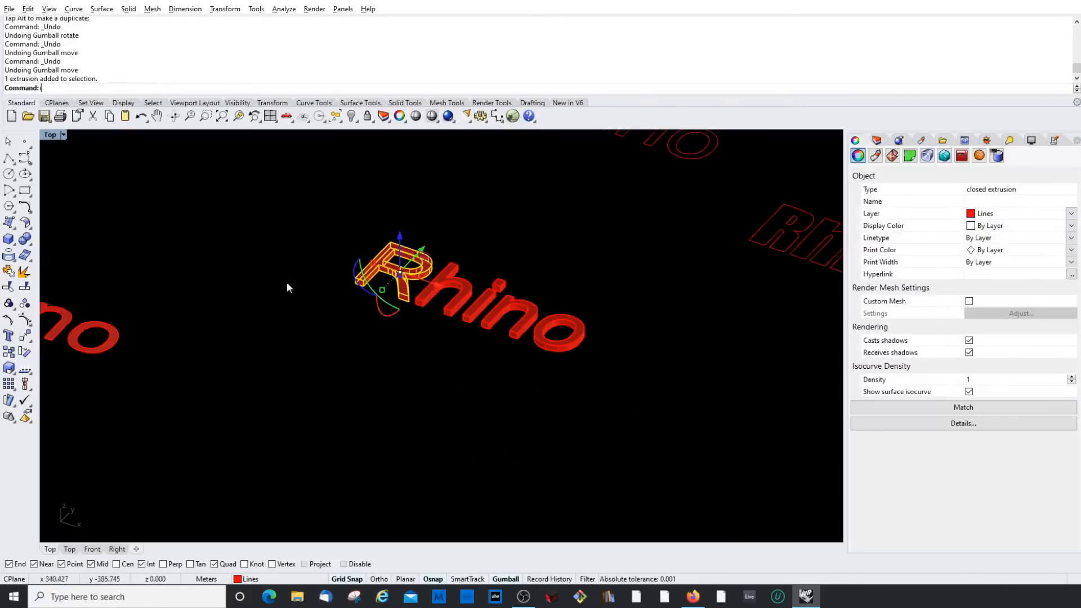
Step: Move the solid "R" with the Move command from its lower front corner to the upper front corner of the "h"
{"action": "left_click", "coordinate": [25, 337]}
{"action": "scroll", "coordinate": [416, 279], "scroll_direction": "up", "scroll_amount": 3}
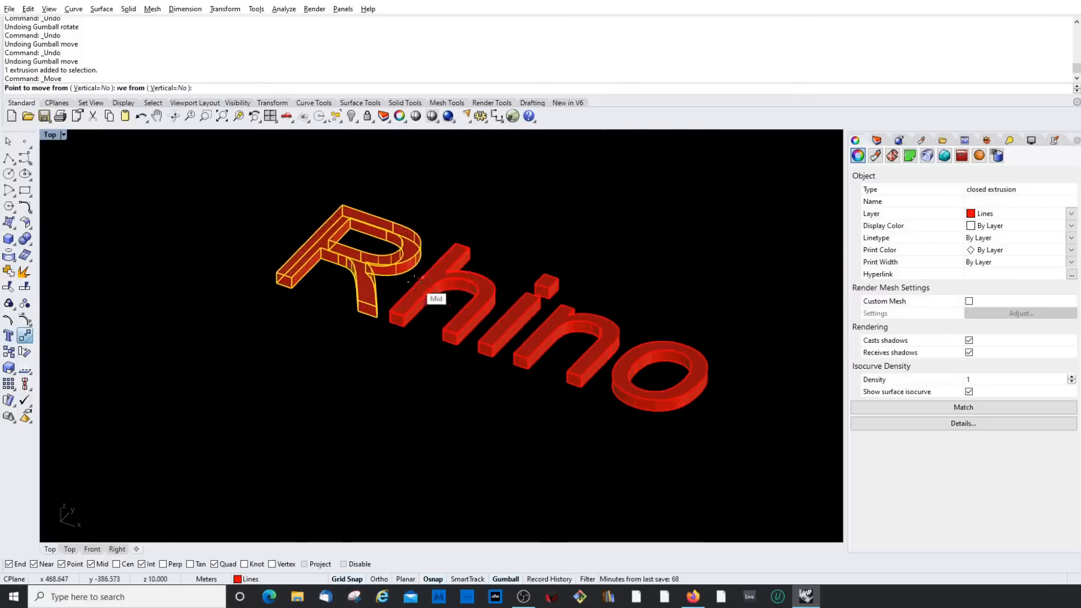
{"action": "scroll", "coordinate": [276, 275], "scroll_direction": "up", "scroll_amount": 2}
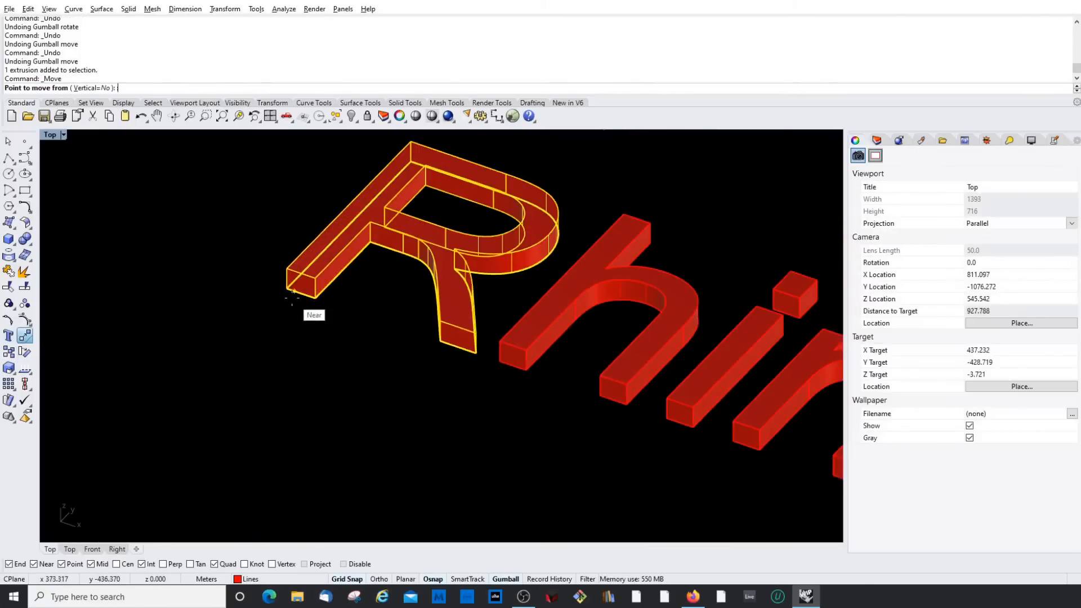
{"action": "left_click", "coordinate": [288, 290]}
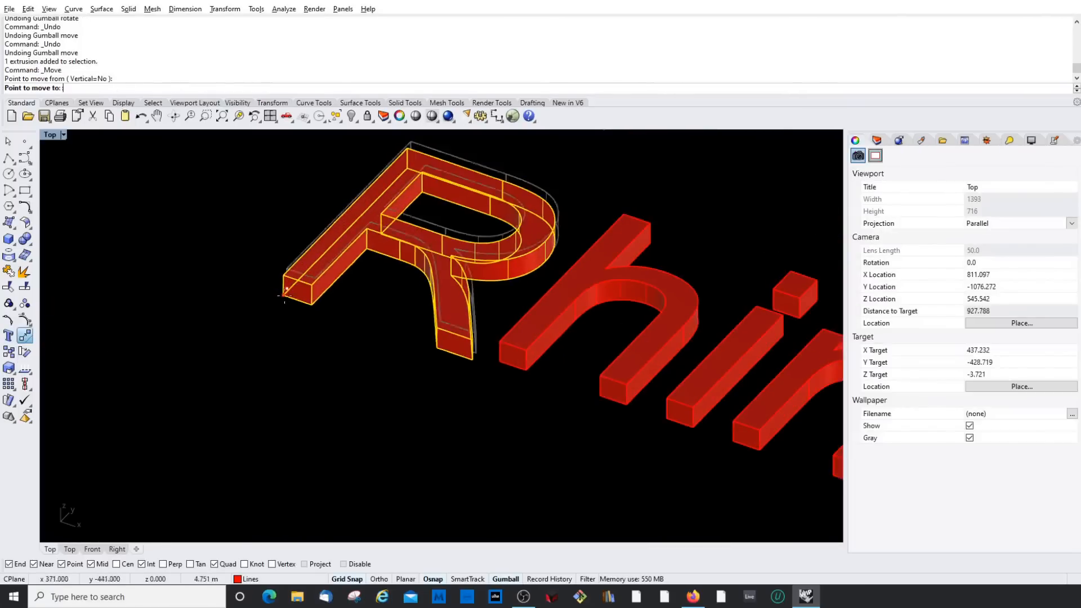
{"action": "left_click", "coordinate": [512, 354]}
{"action": "scroll", "coordinate": [534, 408], "scroll_direction": "down", "scroll_amount": 5}
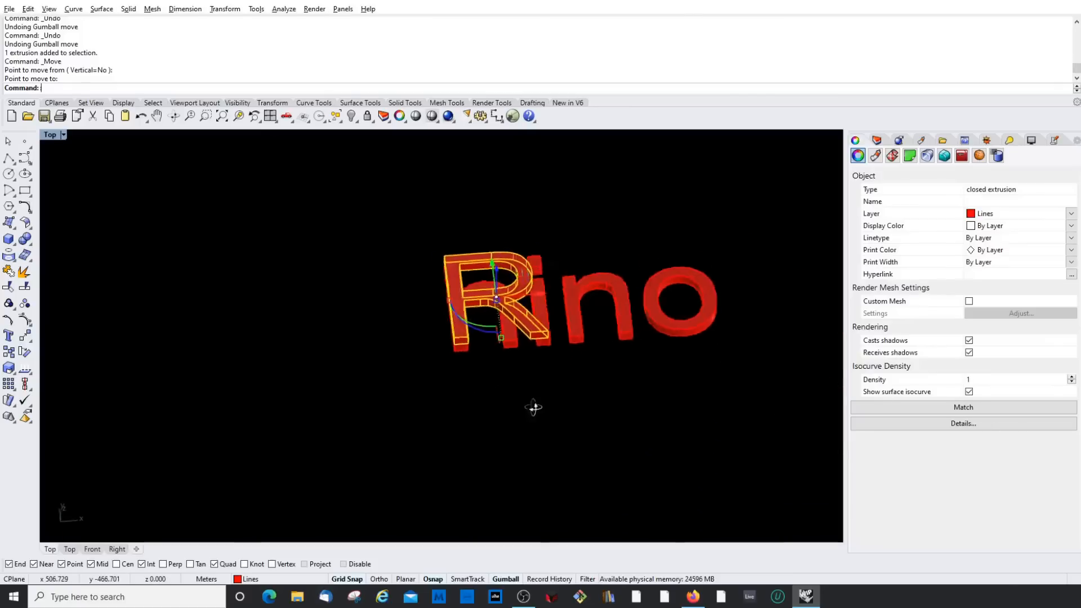
Step: Check from several angles how the moved "R" sits on top of the "h"
{"action": "right_click_drag", "start_coordinate": [533, 407], "coordinate": [542, 319], "text": "ctrl+shift"}
{"action": "scroll", "coordinate": [543, 315], "scroll_direction": "up", "scroll_amount": 8}
{"action": "key", "text": "Escape"}
{"action": "left_click", "coordinate": [533, 309]}
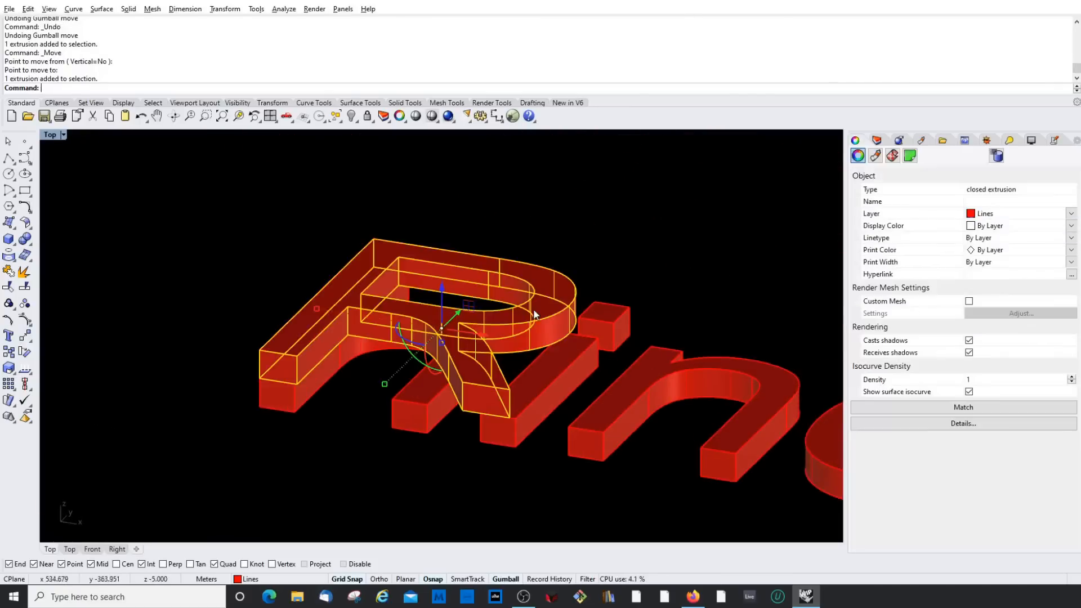
{"action": "scroll", "coordinate": [395, 381], "scroll_direction": "down", "scroll_amount": 3}
{"action": "scroll", "coordinate": [422, 373], "scroll_direction": "up", "scroll_amount": 6}
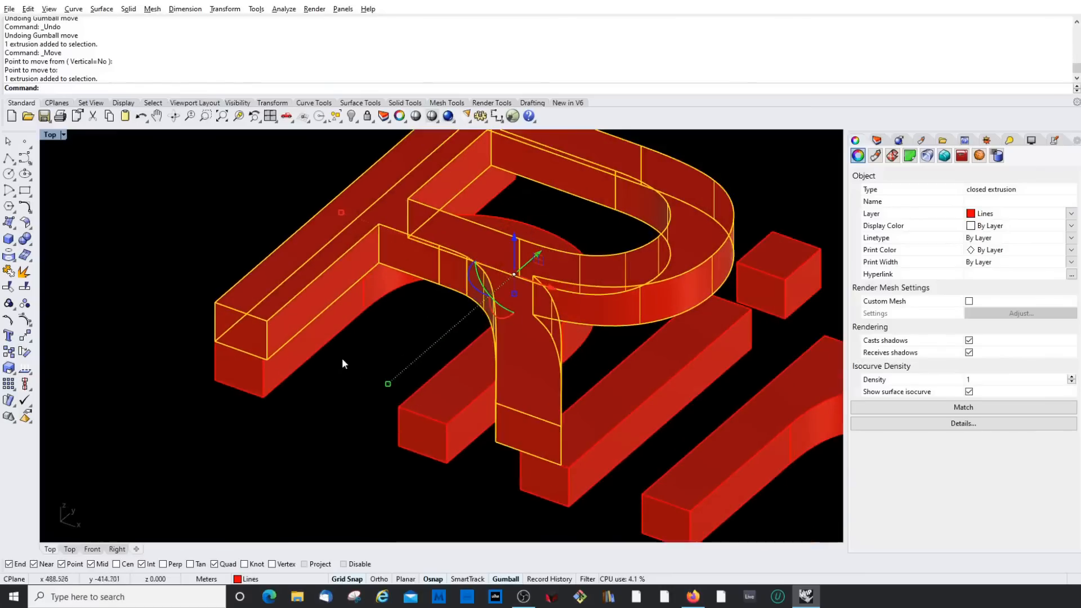
{"action": "right_click_drag", "start_coordinate": [343, 360], "coordinate": [367, 357], "text": "ctrl+shift"}
{"action": "scroll", "coordinate": [366, 357], "scroll_direction": "down", "scroll_amount": 7}
{"action": "key", "text": "Escape"}
{"action": "left_click", "coordinate": [481, 275]}
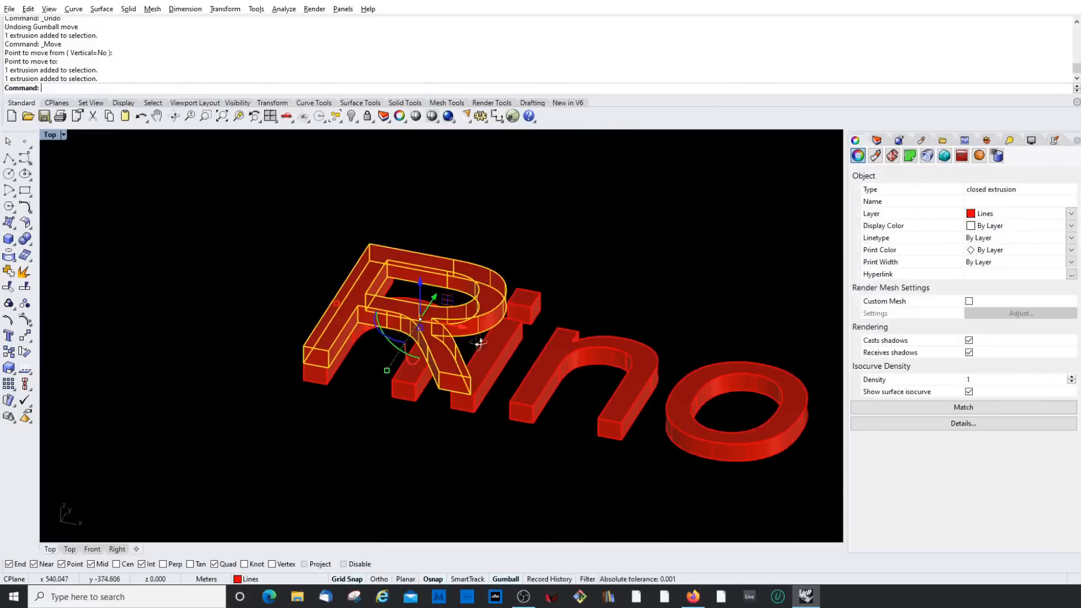
{"action": "right_click_drag", "start_coordinate": [480, 343], "coordinate": [563, 340], "text": "ctrl+shift"}
{"action": "scroll", "coordinate": [290, 290], "scroll_direction": "up", "scroll_amount": 2}
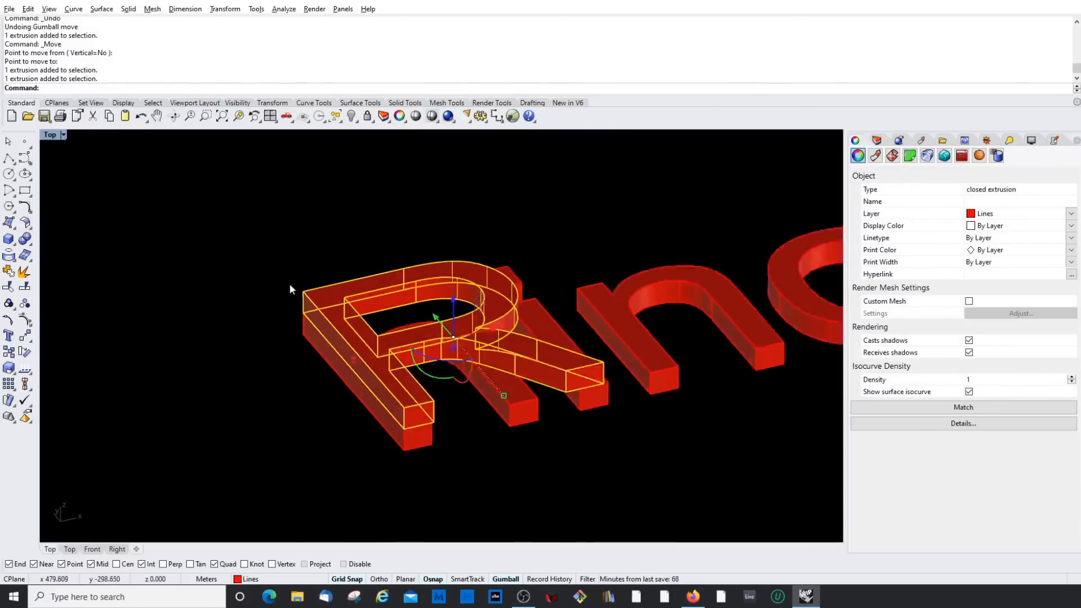
{"action": "scroll", "coordinate": [290, 286], "scroll_direction": "up", "scroll_amount": 3}
{"action": "scroll", "coordinate": [329, 304], "scroll_direction": "down", "scroll_amount": 3}
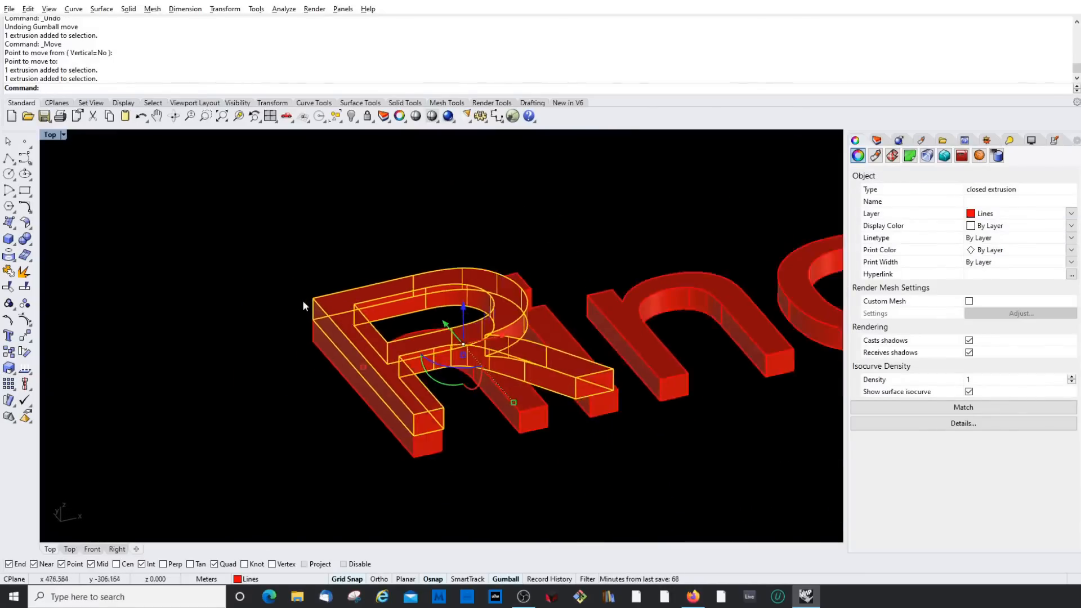
Step: Move the solid "R" straight up above the "h" from its upper corner, using the Vertical option of Move
{"action": "right_click", "coordinate": [245, 325]}
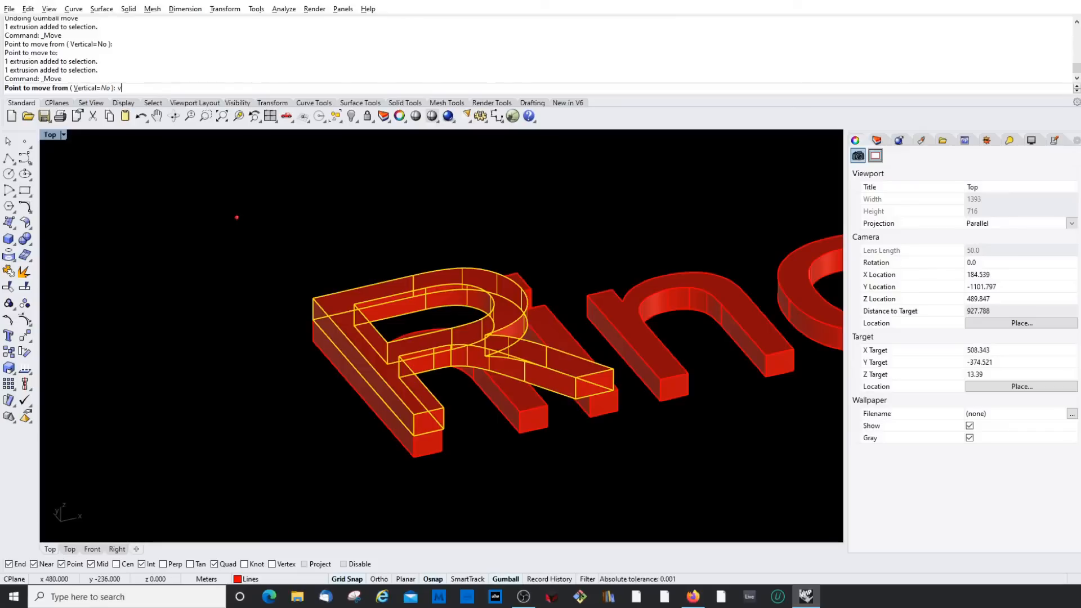
{"action": "key", "text": "Return"}
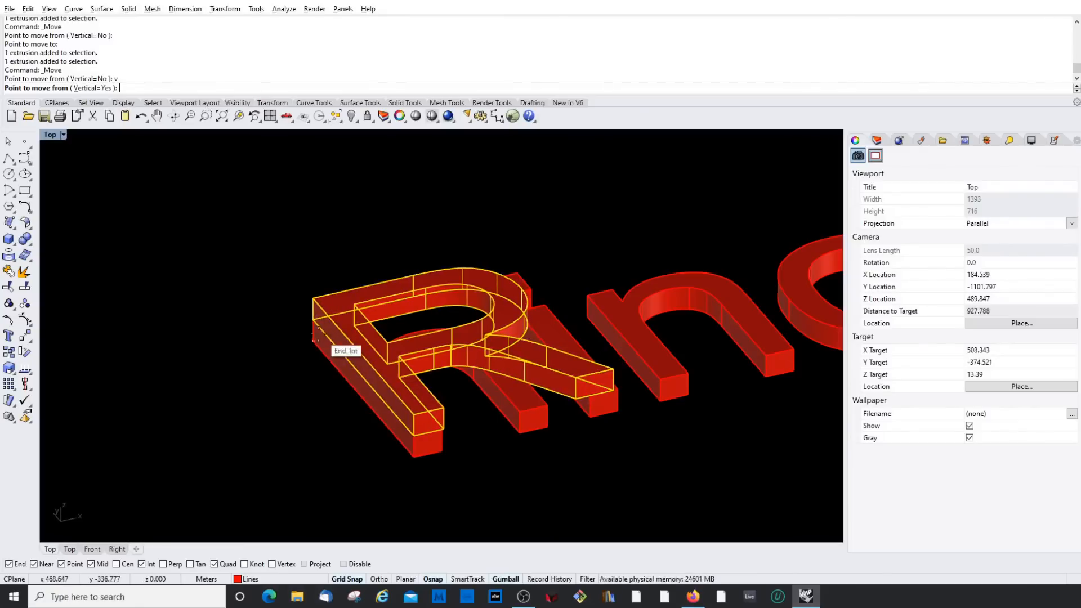
{"action": "left_click", "coordinate": [315, 319]}
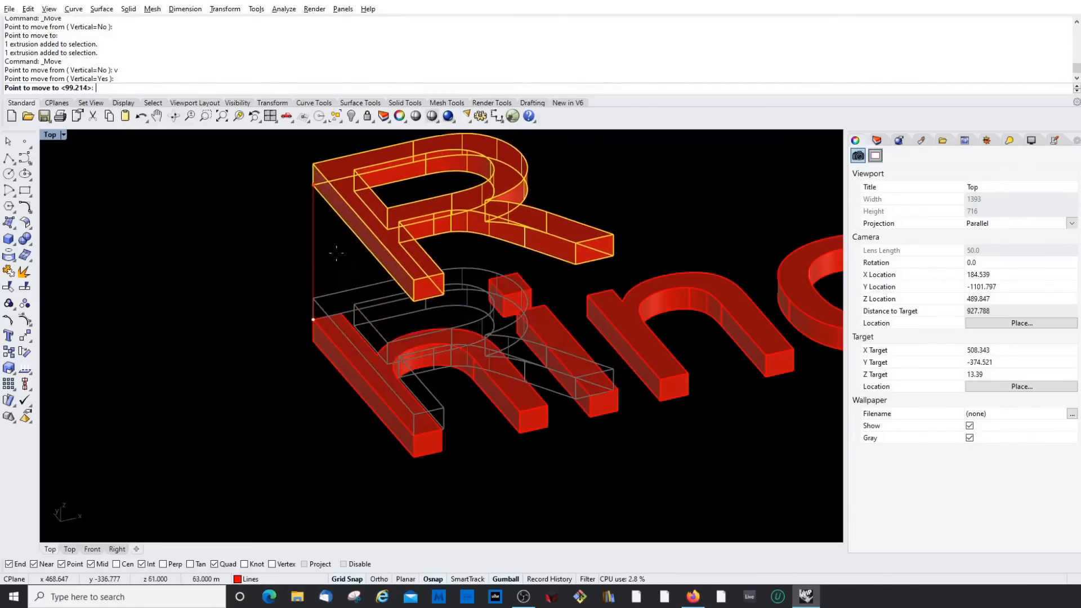
{"action": "scroll", "coordinate": [355, 263], "scroll_direction": "down", "scroll_amount": 4}
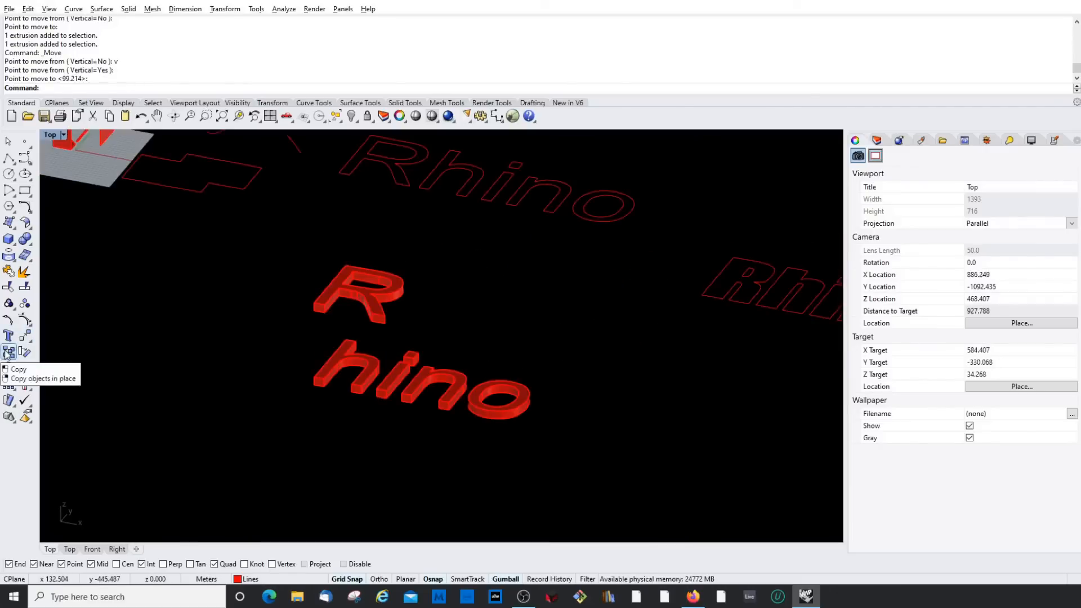
{"action": "left_click", "coordinate": [7, 353]}
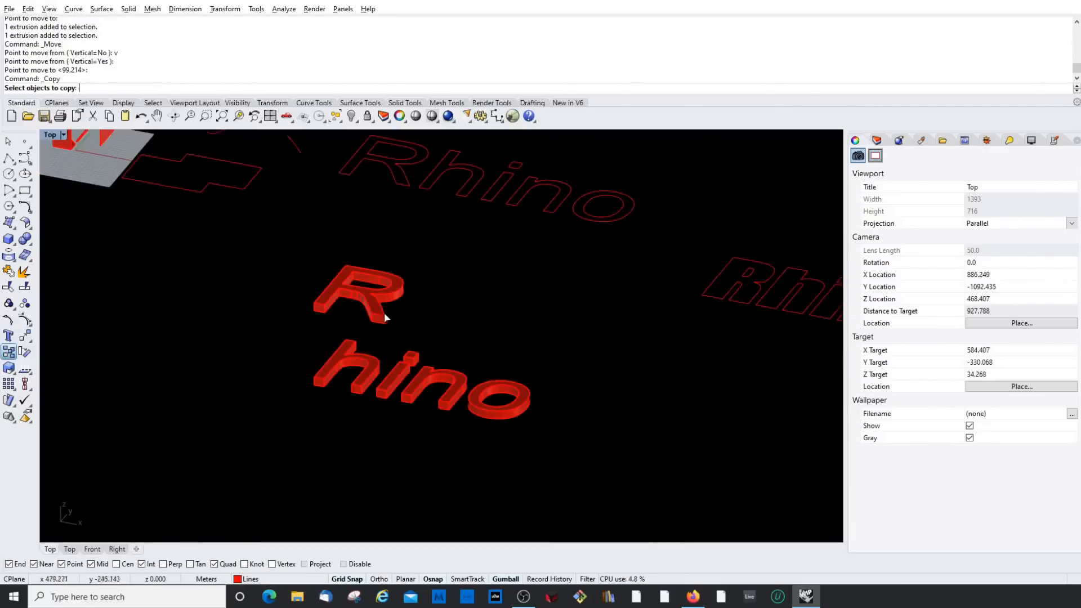
{"action": "left_click", "coordinate": [344, 285]}
{"action": "left_click", "coordinate": [20, 337]}
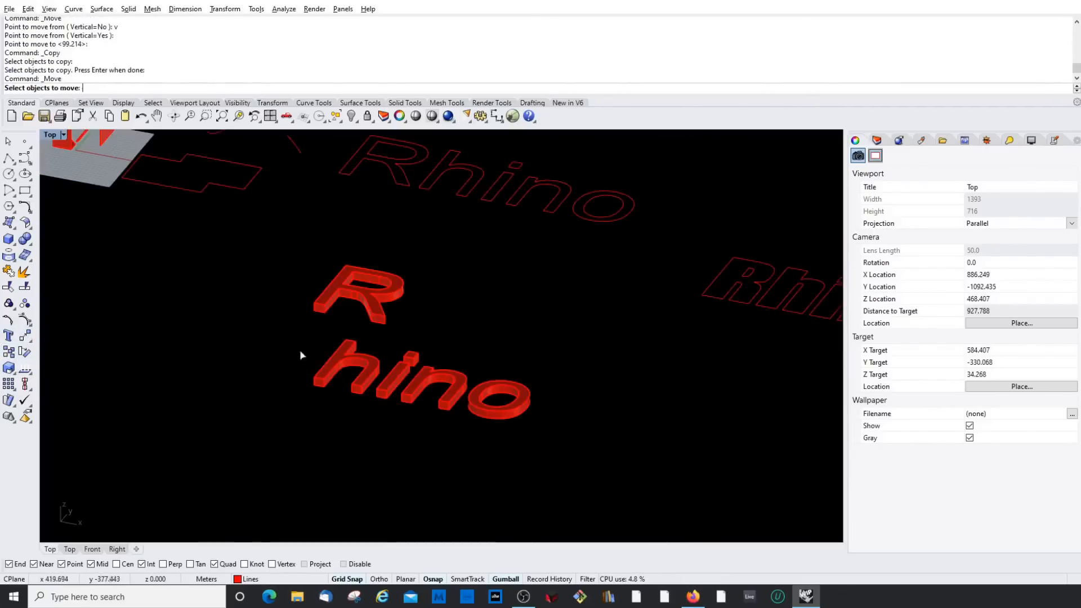
{"action": "scroll", "coordinate": [331, 307], "scroll_direction": "up", "scroll_amount": 6}
{"action": "left_click", "coordinate": [332, 308]}
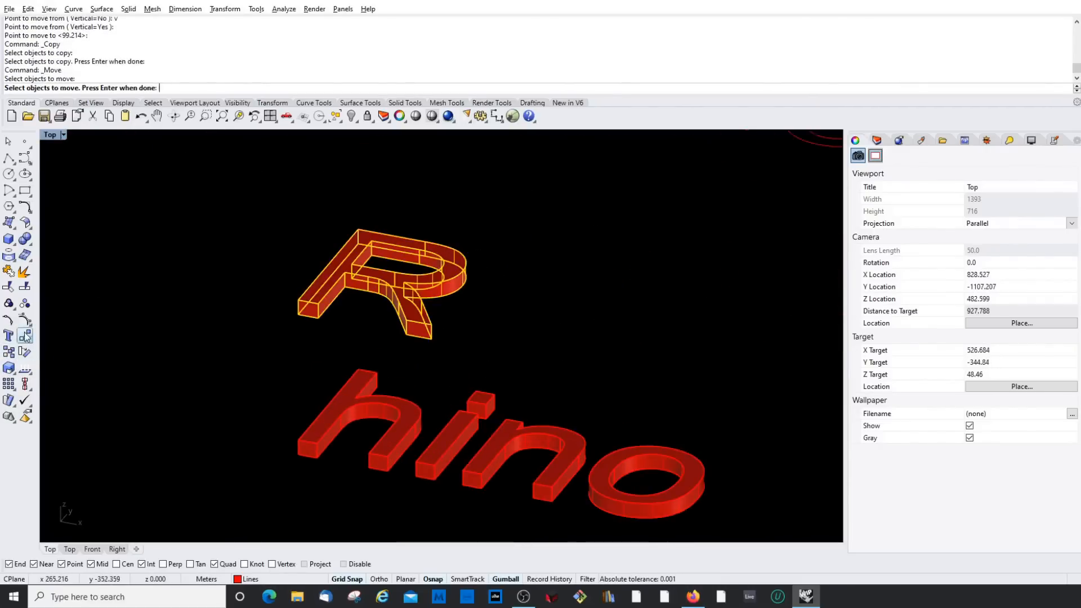
Step: Copy the raised "R" three times in a row, placing each copy's lower front corner against the previous letter's outer leg corner
{"action": "left_click", "coordinate": [25, 337]}
{"action": "left_click", "coordinate": [348, 289]}
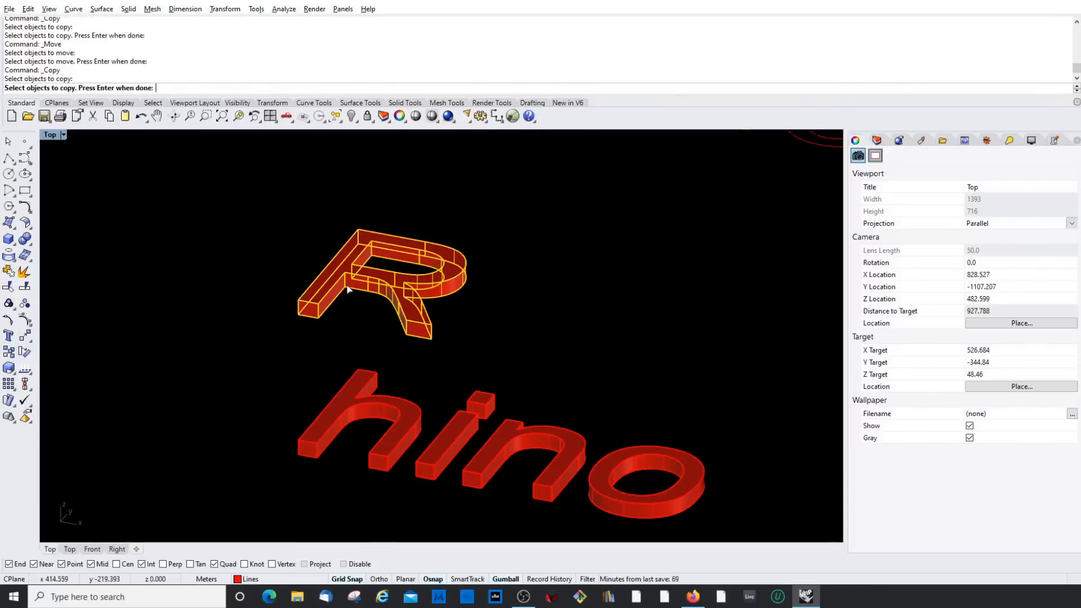
{"action": "key", "text": "Return"}
{"action": "left_click", "coordinate": [299, 314]}
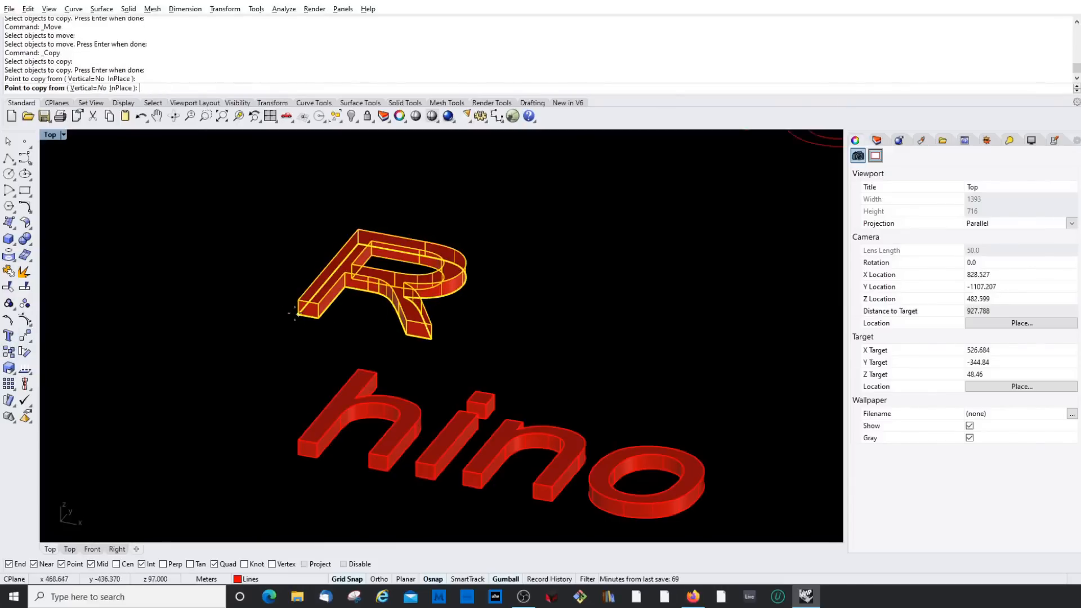
{"action": "left_click", "coordinate": [435, 338]}
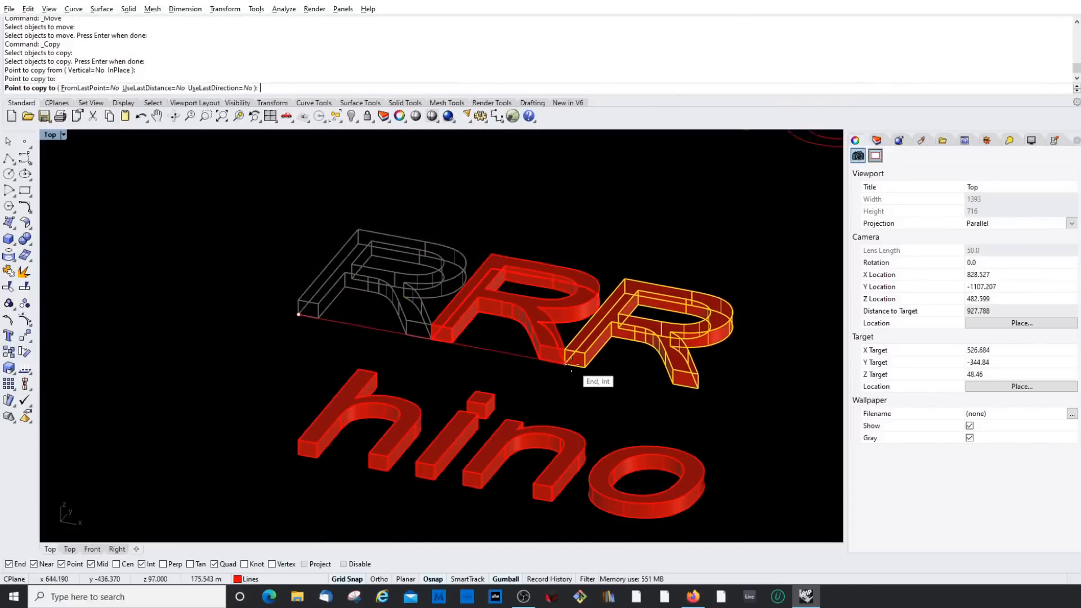
{"action": "left_click", "coordinate": [583, 363]}
{"action": "left_click", "coordinate": [699, 389]}
{"action": "scroll", "coordinate": [468, 355], "scroll_direction": "down", "scroll_amount": 6}
{"action": "right_click", "coordinate": [496, 369]}
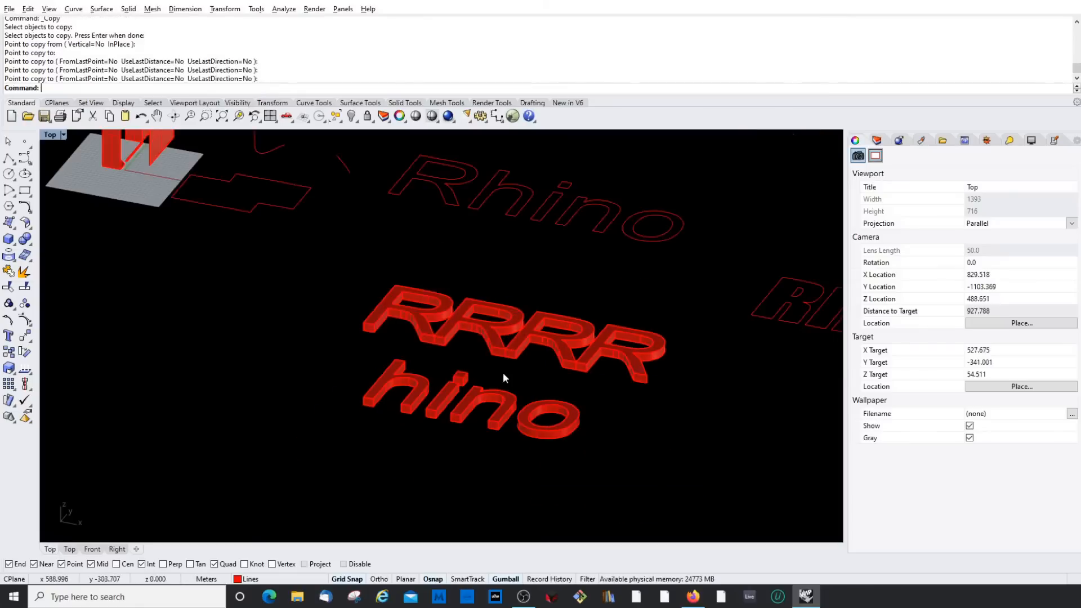
Step: Rotate the first "R" of the row 90 degrees away from the copies about its lower front corner, using Ortho
{"action": "mouse_move", "coordinate": [503, 373]}
{"action": "right_mouse_down", "text": "ctrl+shift"}
{"action": "mouse_move", "coordinate": [495, 478]}
{"action": "mouse_move", "coordinate": [512, 348]}
{"action": "mouse_move", "coordinate": [496, 391]}
{"action": "right_mouse_up", "text": "ctrl+shift"}
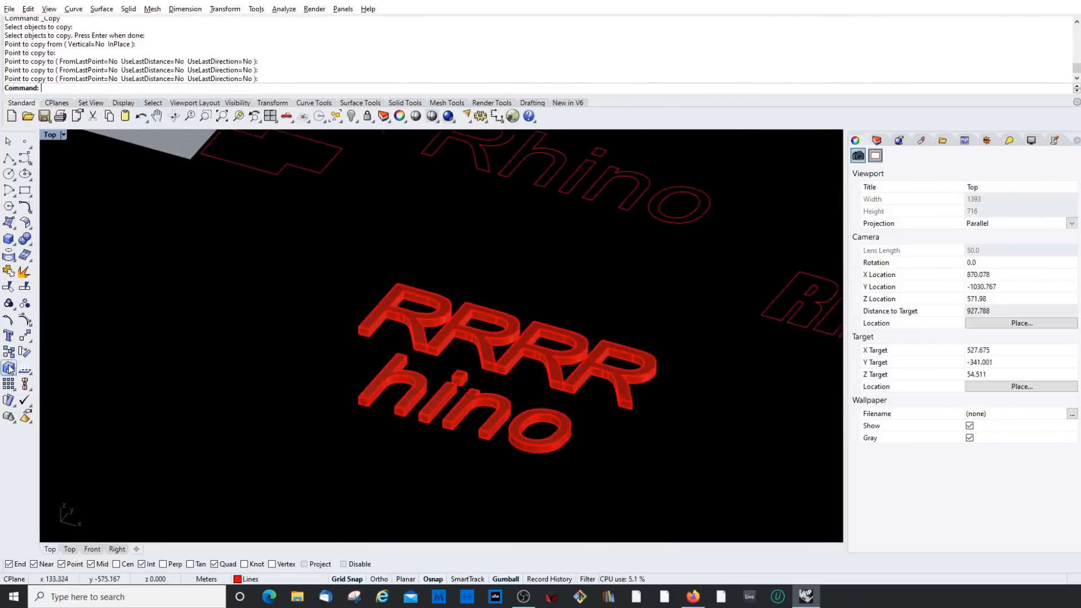
{"action": "left_click", "coordinate": [24, 353]}
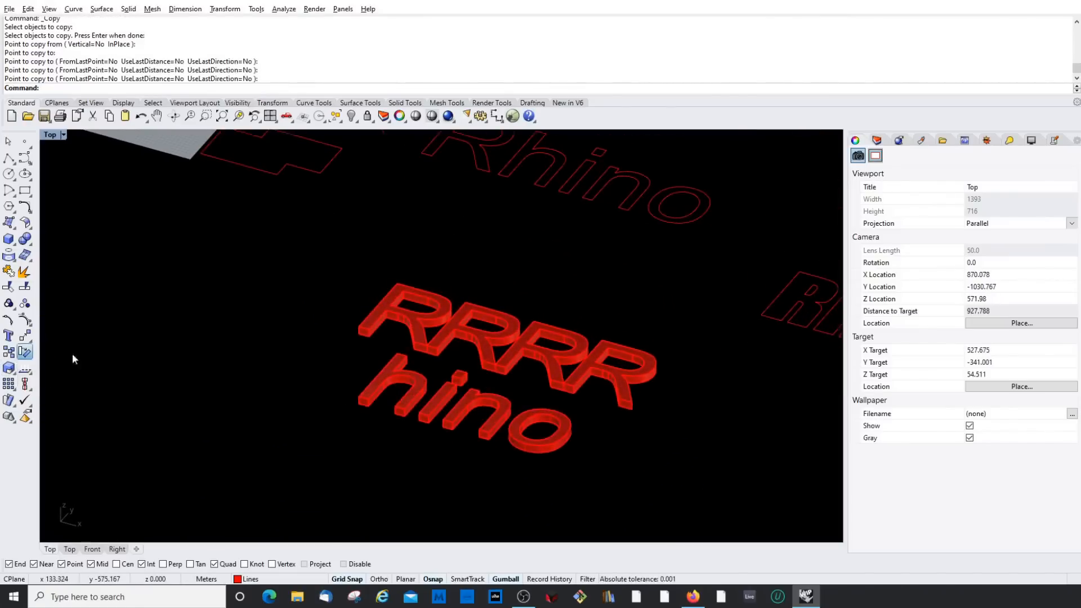
{"action": "left_click", "coordinate": [406, 351]}
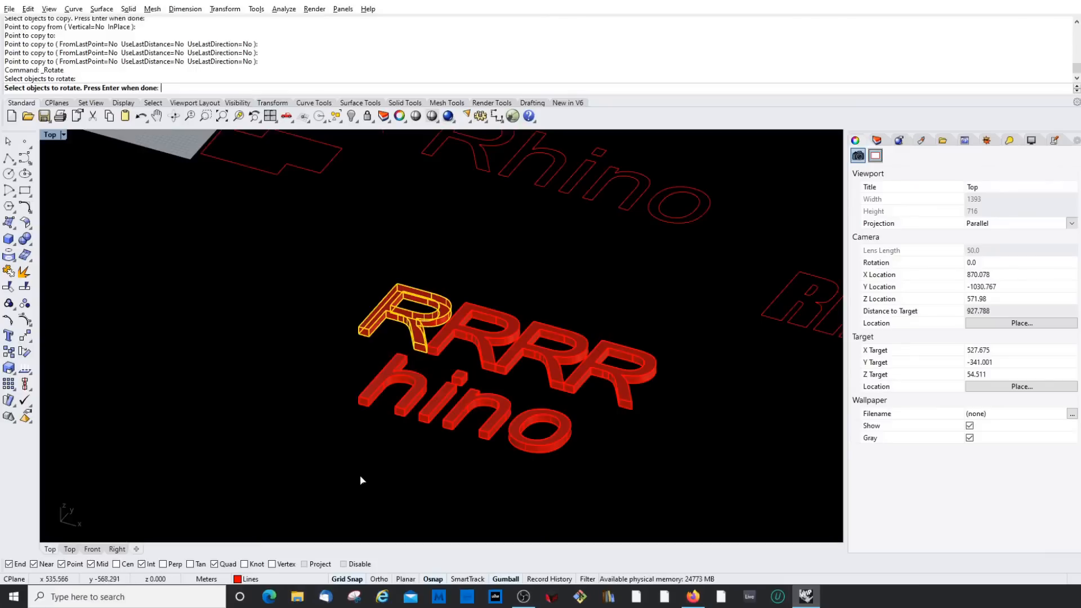
{"action": "left_click", "coordinate": [24, 355]}
{"action": "scroll", "coordinate": [392, 330], "scroll_direction": "up", "scroll_amount": 6}
{"action": "left_click", "coordinate": [359, 328]}
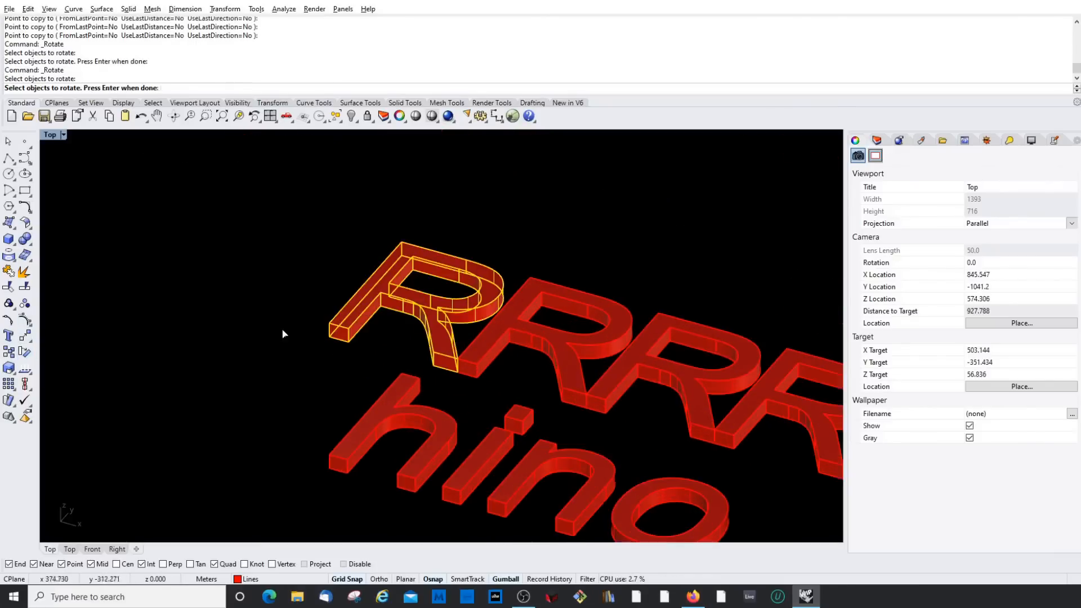
{"action": "key", "text": "Return"}
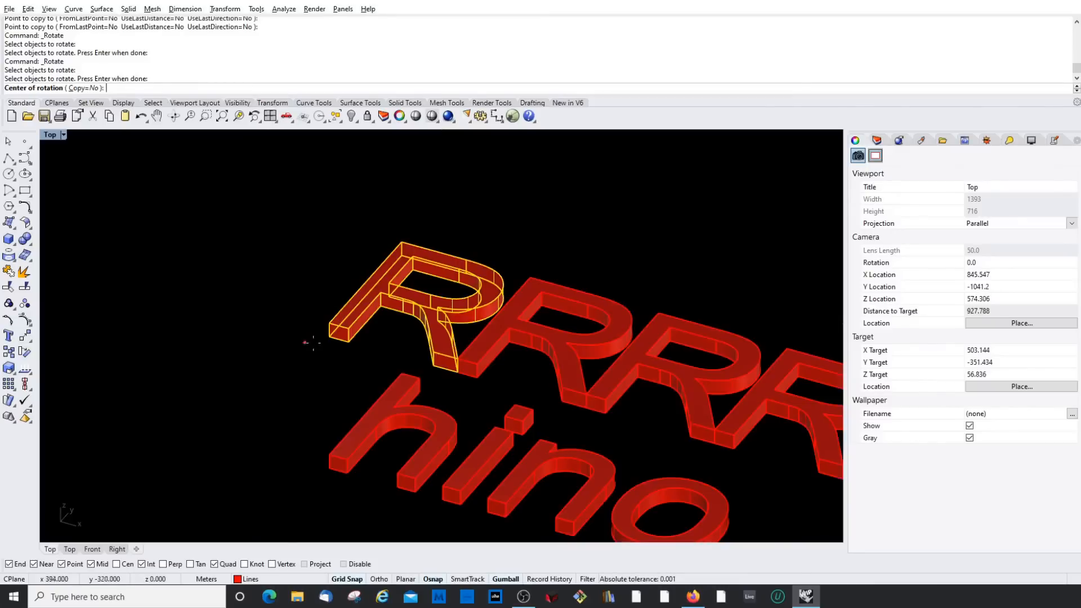
{"action": "left_click", "coordinate": [329, 337]}
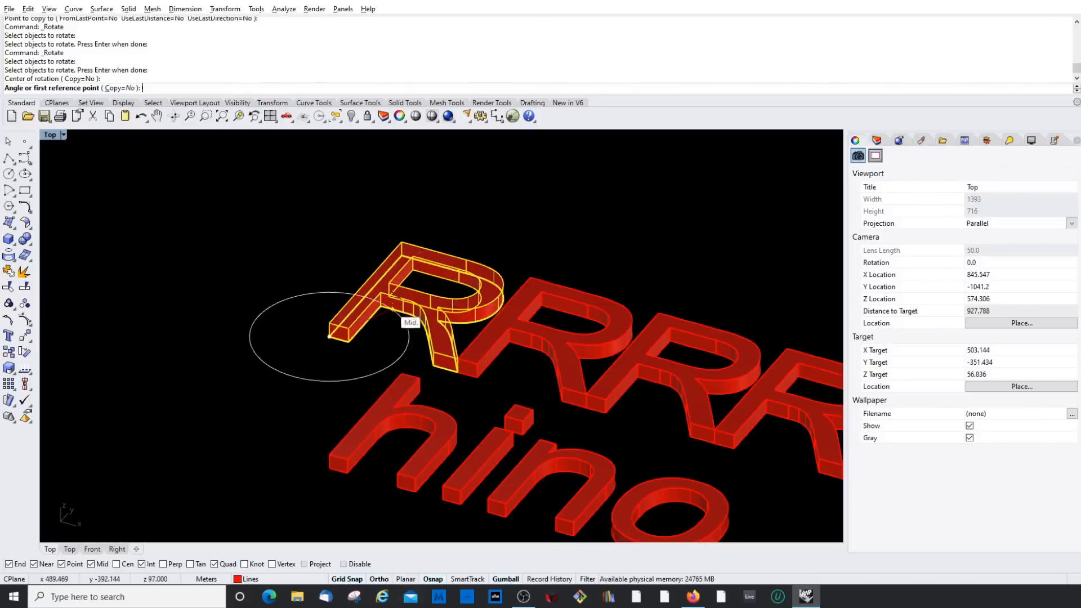
{"action": "left_click", "coordinate": [404, 248]}
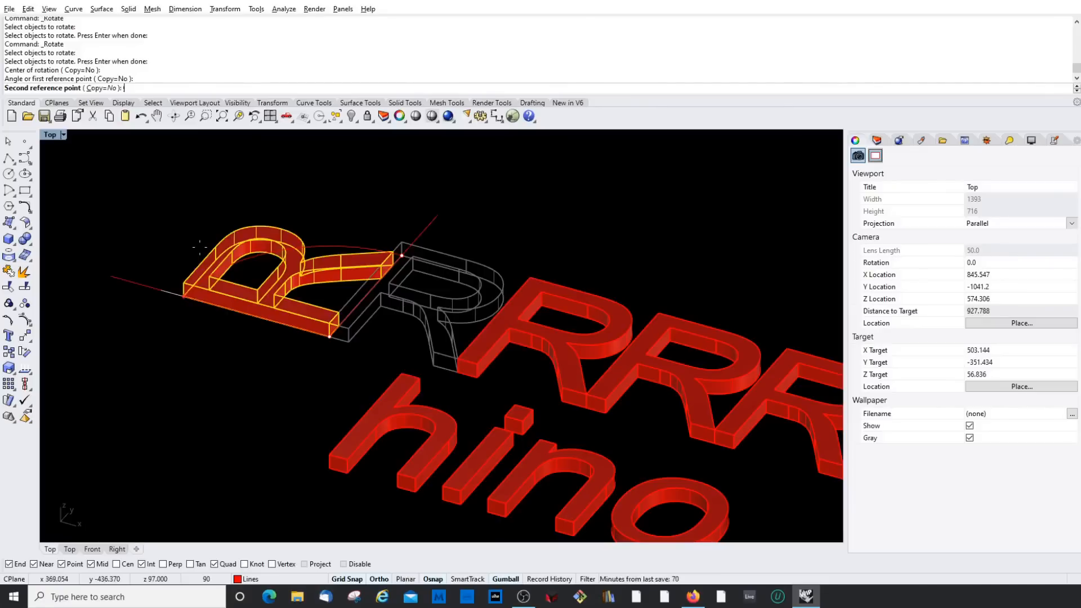
{"action": "right_click_drag", "start_coordinate": [296, 340], "coordinate": [273, 341], "text": "ctrl+shift"}
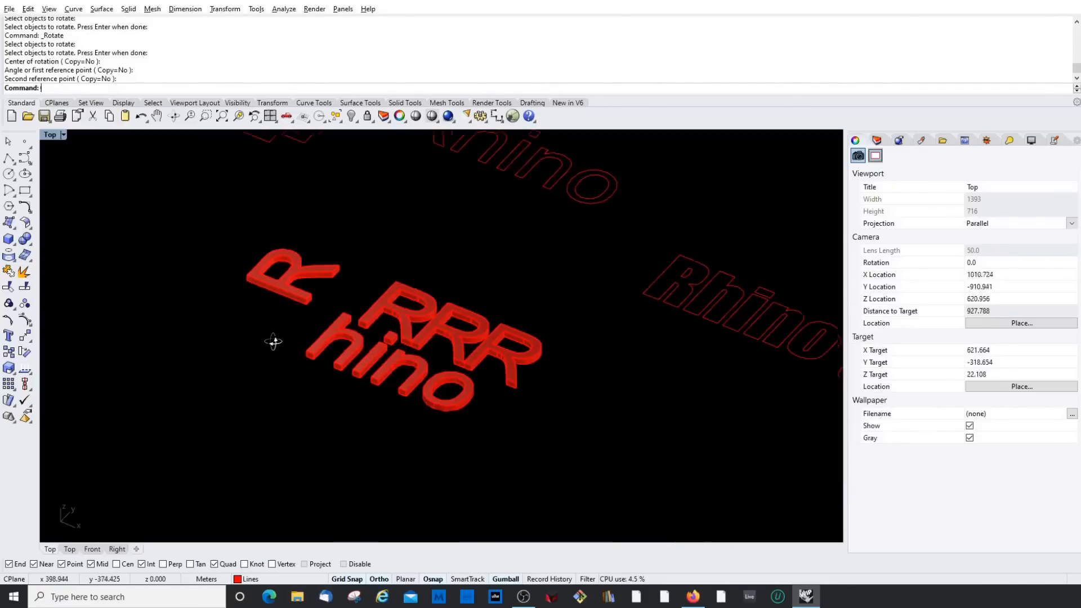
Step: Try to scale the rotated "R" by reference points, using its lower front corner as the base point
{"action": "left_click", "coordinate": [8, 369]}
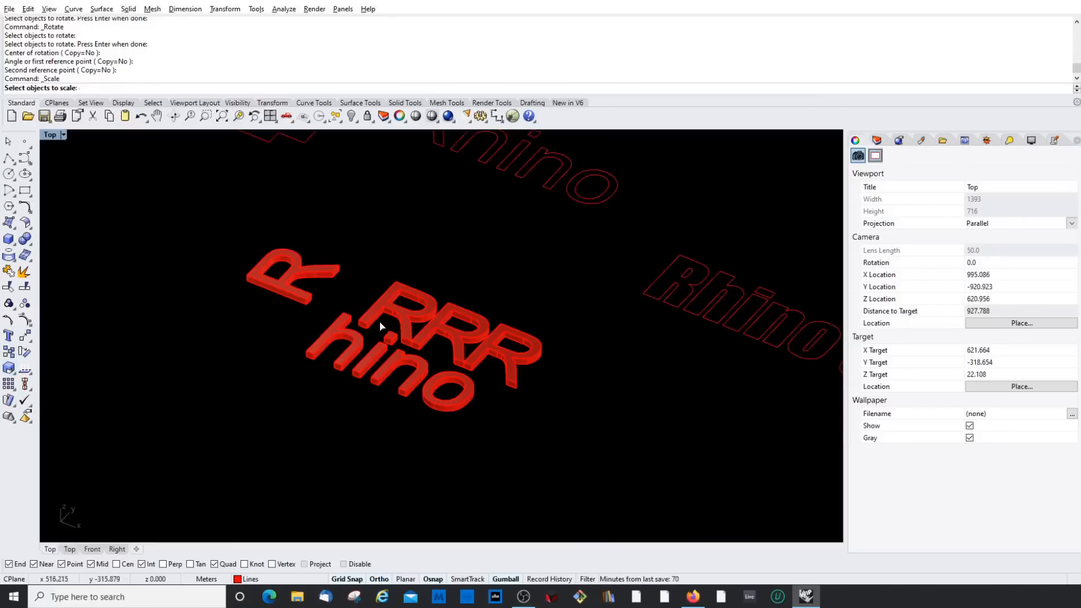
{"action": "left_click", "coordinate": [325, 284]}
{"action": "scroll", "coordinate": [317, 281], "scroll_direction": "up", "scroll_amount": 10}
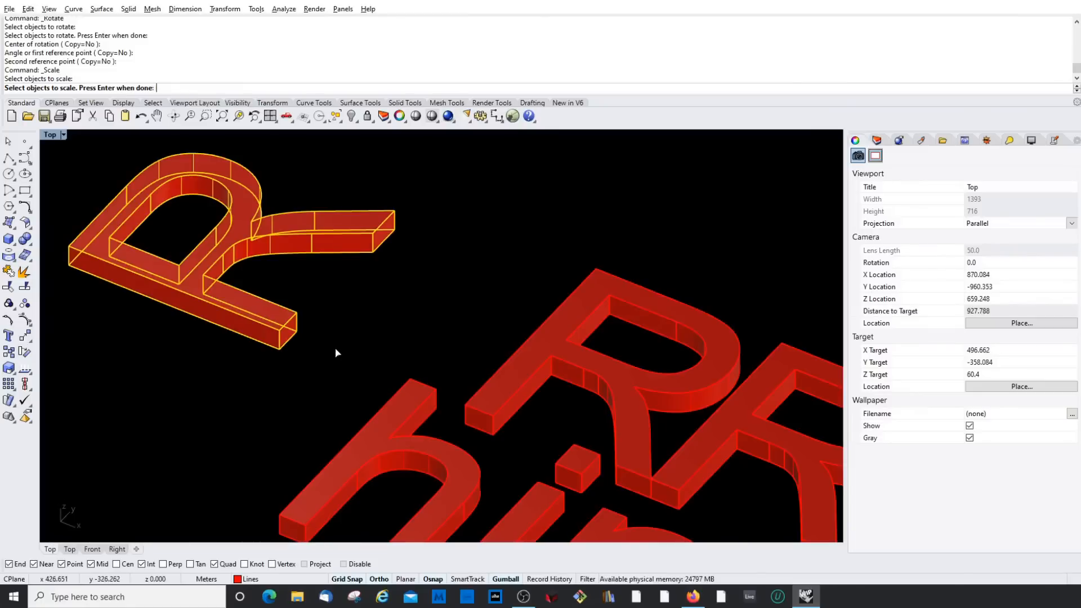
{"action": "key", "text": "Return"}
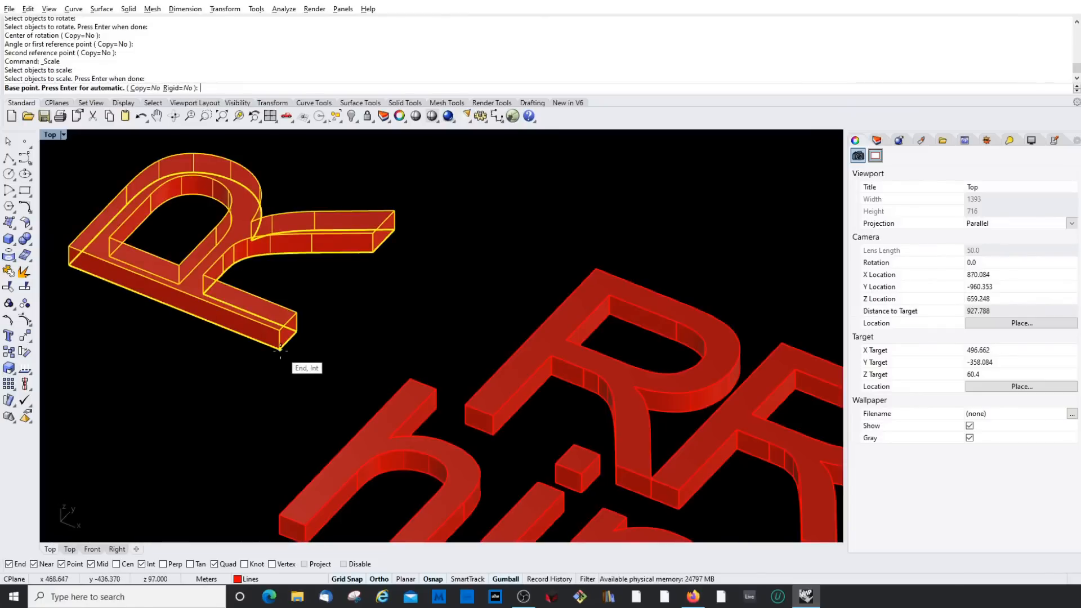
{"action": "left_click", "coordinate": [281, 350]}
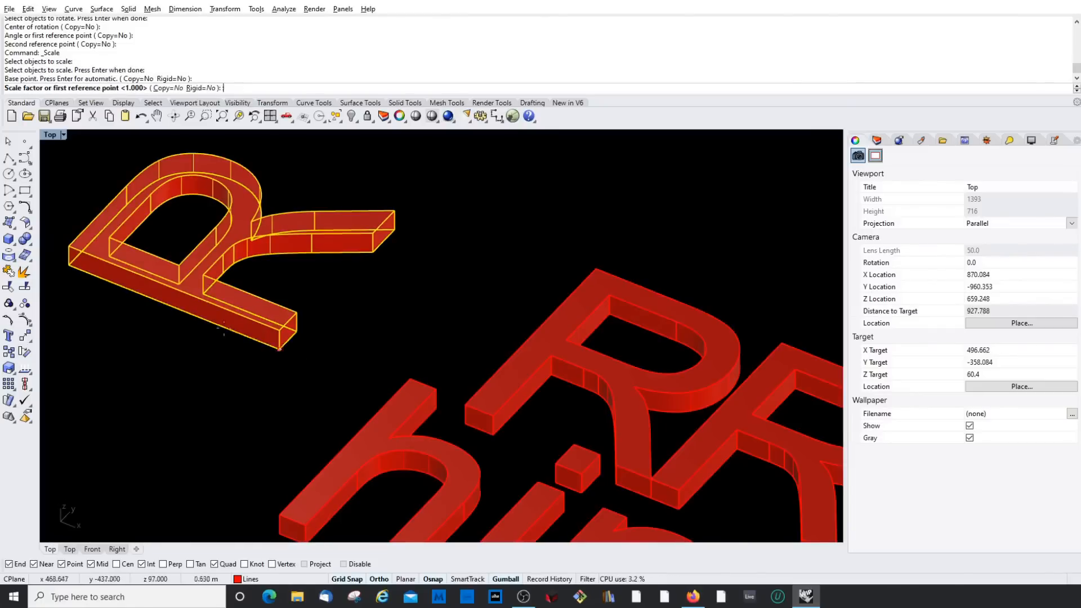
{"action": "left_click", "coordinate": [69, 265]}
{"action": "key", "text": "Escape"}
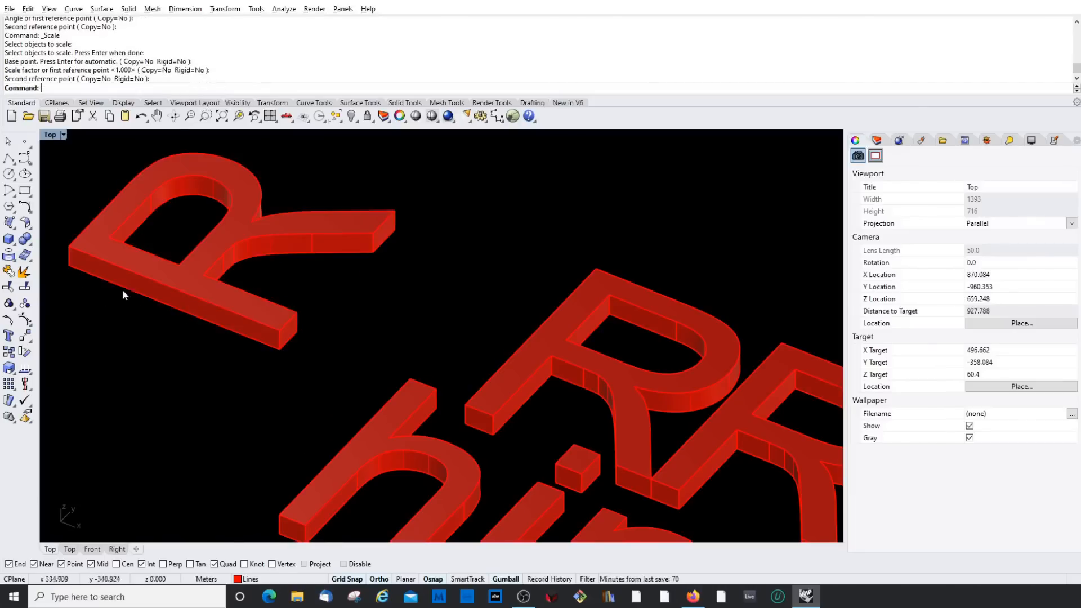
Step: Scale the rotated "R" by a factor of 0.5 from its lower front corner
{"action": "right_click", "coordinate": [225, 353]}
{"action": "left_click", "coordinate": [259, 328]}
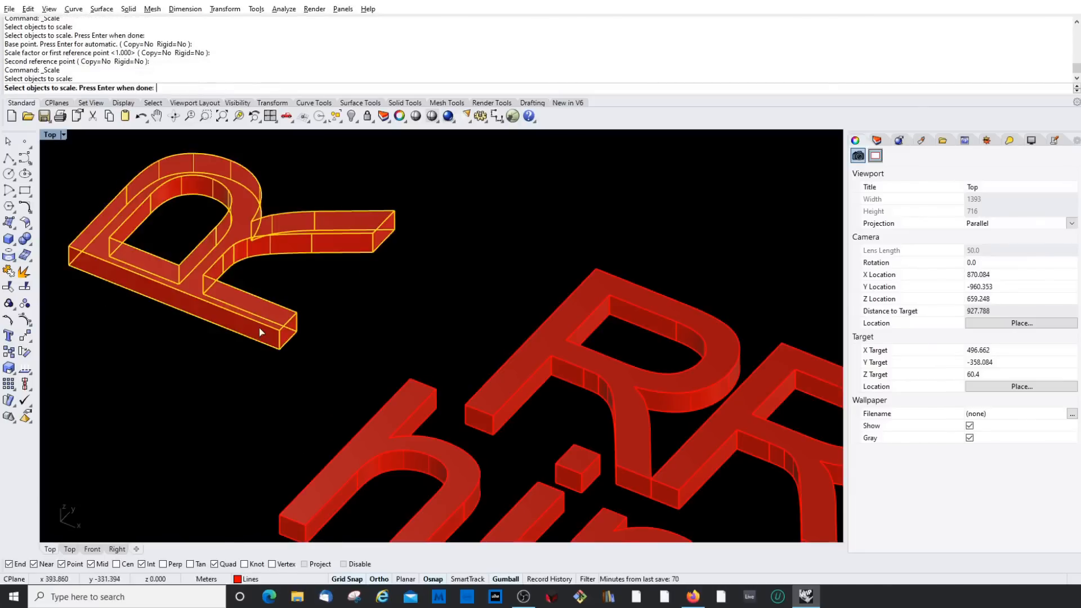
{"action": "right_click", "coordinate": [281, 365]}
{"action": "left_click", "coordinate": [280, 349]}
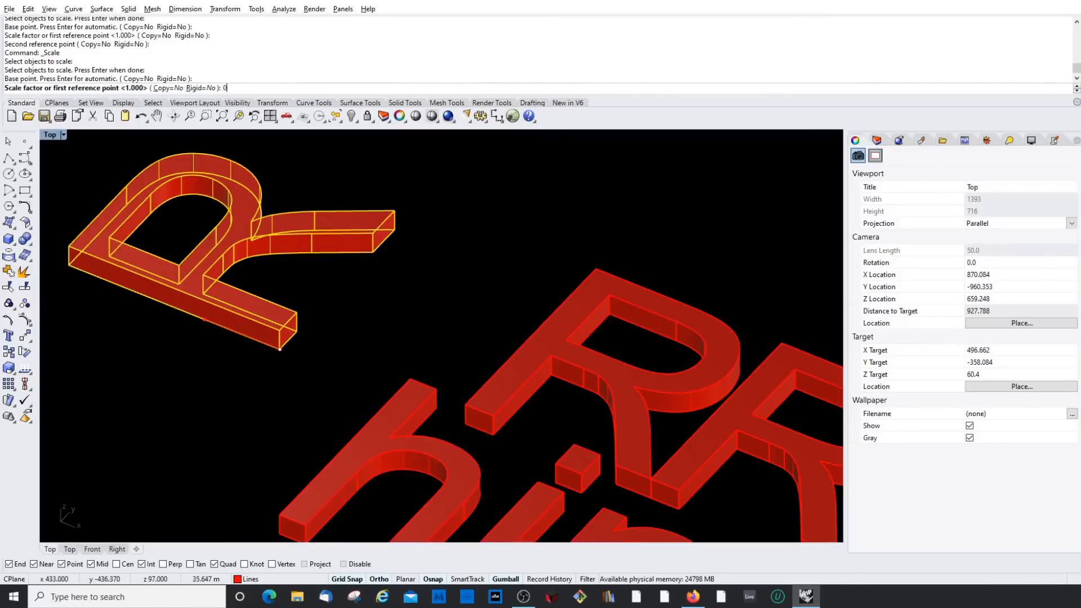
{"action": "type", "text": "0.5"}
{"action": "key", "text": "Return"}
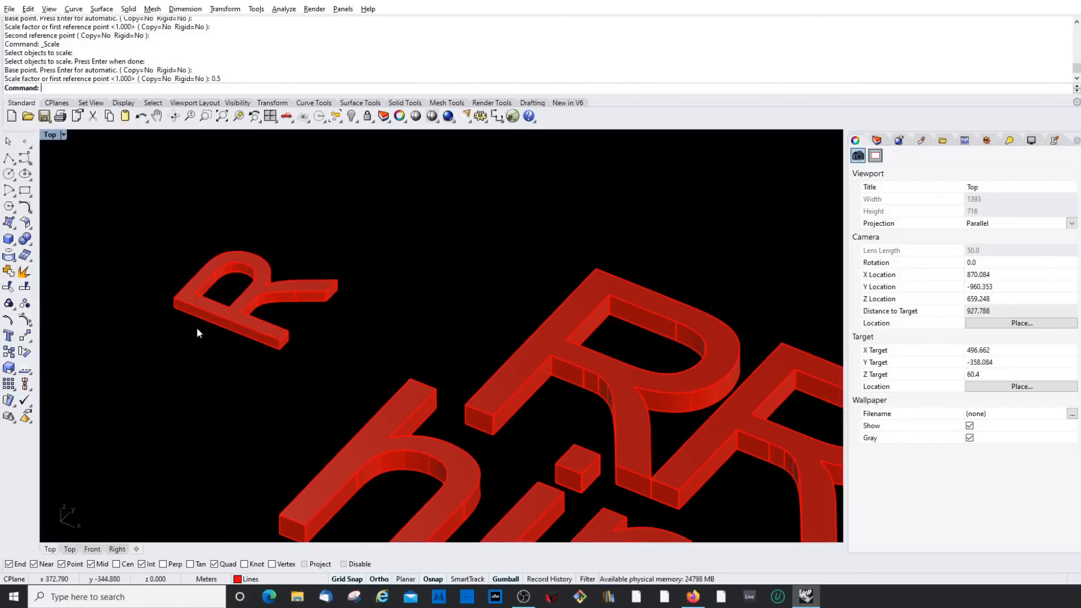
{"action": "left_click", "coordinate": [208, 299]}
{"action": "scroll", "coordinate": [252, 320], "scroll_direction": "down", "scroll_amount": 3}
{"action": "left_click", "coordinate": [253, 322]}
{"action": "scroll", "coordinate": [264, 318], "scroll_direction": "up", "scroll_amount": 3}
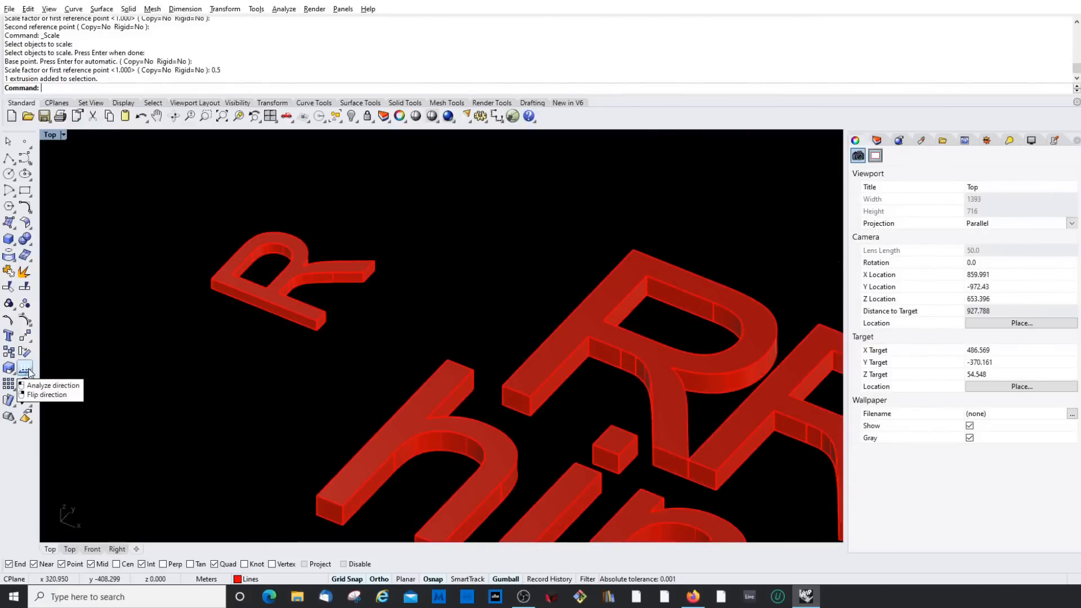
{"action": "scroll", "coordinate": [220, 338], "scroll_direction": "down", "scroll_amount": 2}
{"action": "scroll", "coordinate": [289, 287], "scroll_direction": "up", "scroll_amount": 4}
{"action": "scroll", "coordinate": [304, 293], "scroll_direction": "down", "scroll_amount": 6}
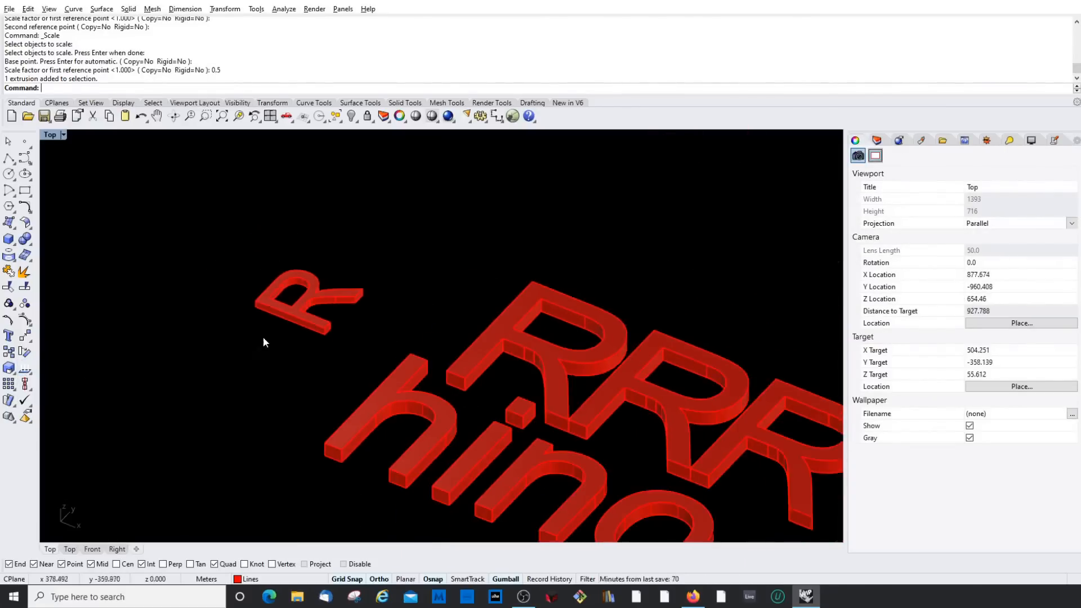
Step: Select the outer rectangular wall of the extruded surfaces on the gridded plane and display its surface direction with Analyze Direction
{"action": "scroll", "coordinate": [263, 341], "scroll_direction": "down", "scroll_amount": 5}
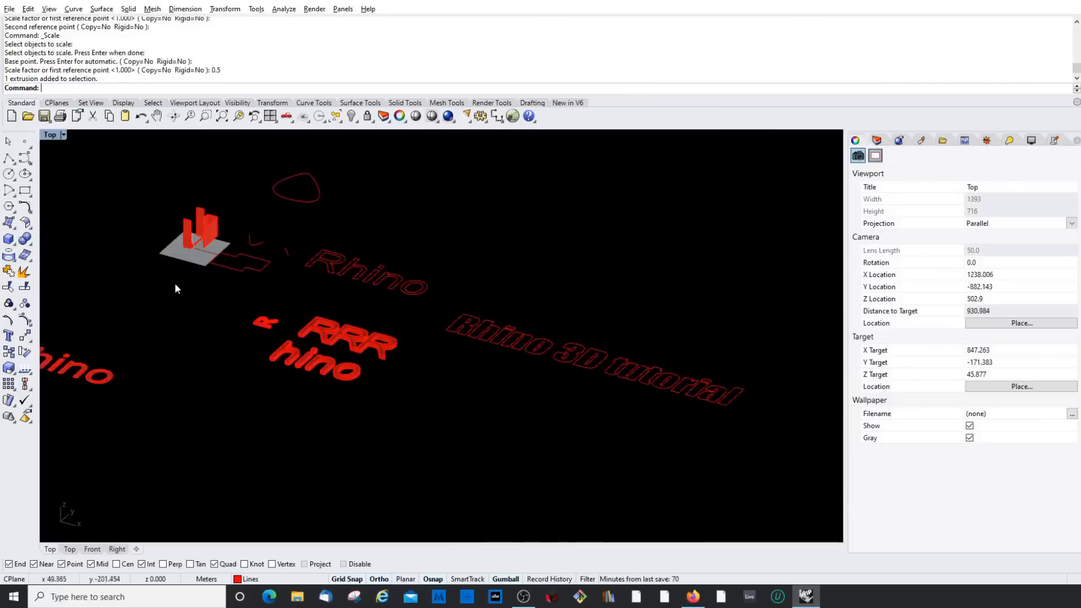
{"action": "scroll", "coordinate": [175, 286], "scroll_direction": "up", "scroll_amount": 6}
{"action": "scroll", "coordinate": [331, 342], "scroll_direction": "down", "scroll_amount": 6}
{"action": "scroll", "coordinate": [278, 261], "scroll_direction": "up", "scroll_amount": 14}
{"action": "left_click", "coordinate": [323, 242], "text": "ctrl+shift"}
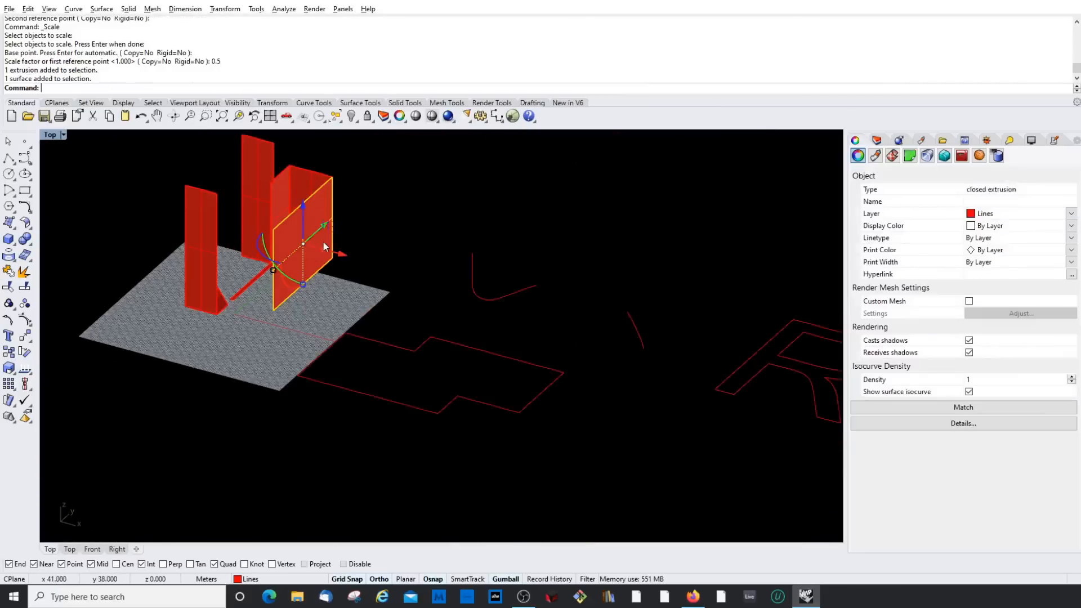
{"action": "right_click_drag", "start_coordinate": [361, 263], "coordinate": [417, 212]}
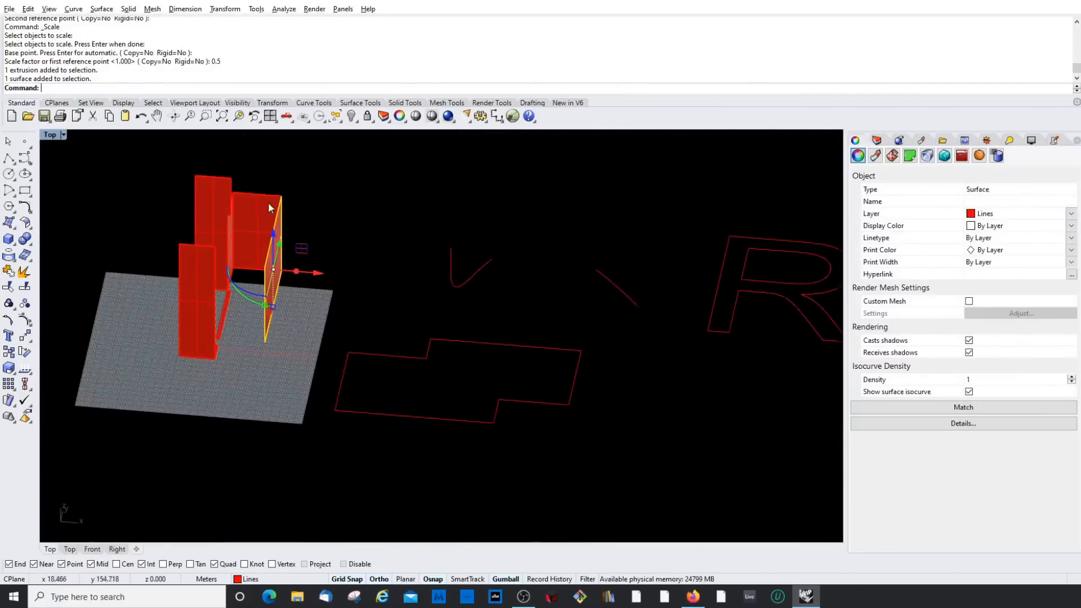
{"action": "scroll", "coordinate": [271, 205], "scroll_direction": "up", "scroll_amount": 12}
{"action": "right_click_drag", "start_coordinate": [521, 314], "coordinate": [459, 286]}
{"action": "scroll", "coordinate": [458, 286], "scroll_direction": "down", "scroll_amount": 8}
{"action": "right_click_drag", "start_coordinate": [371, 297], "coordinate": [392, 318]}
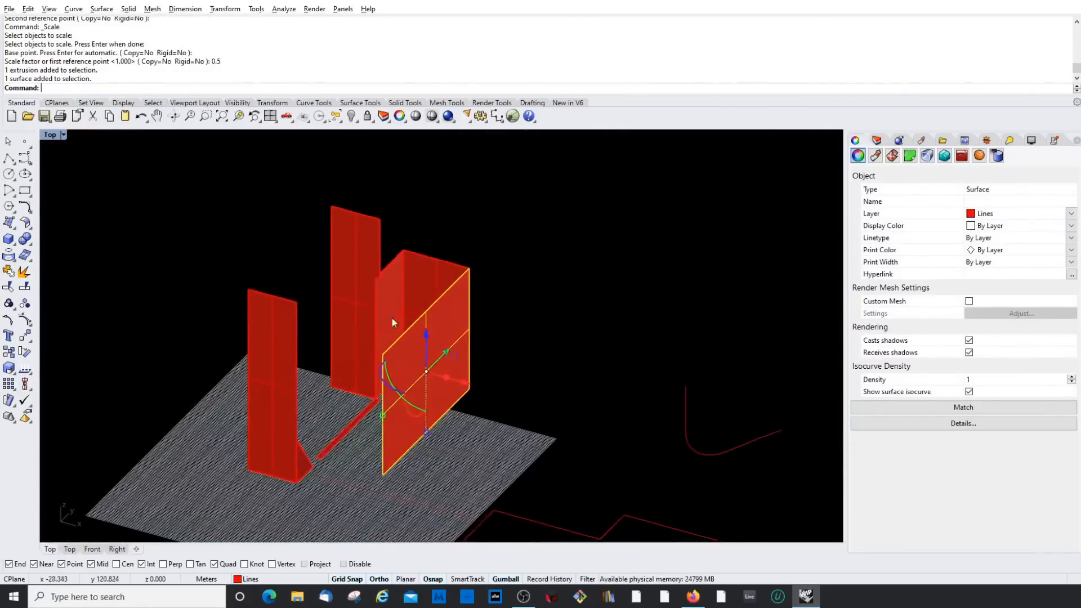
{"action": "scroll", "coordinate": [394, 326], "scroll_direction": "up", "scroll_amount": 4}
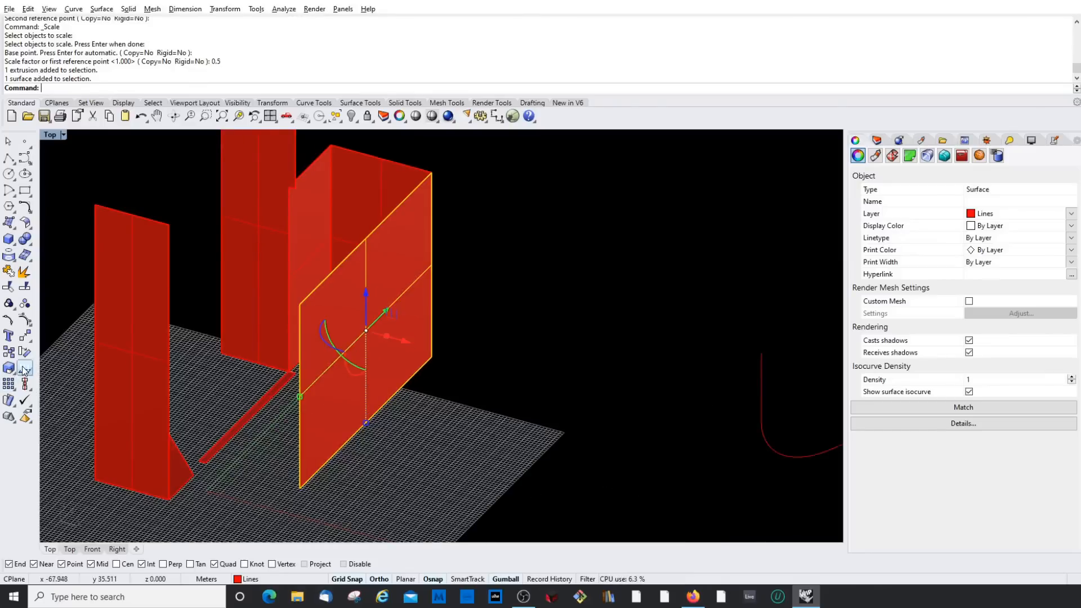
{"action": "left_click", "coordinate": [24, 369]}
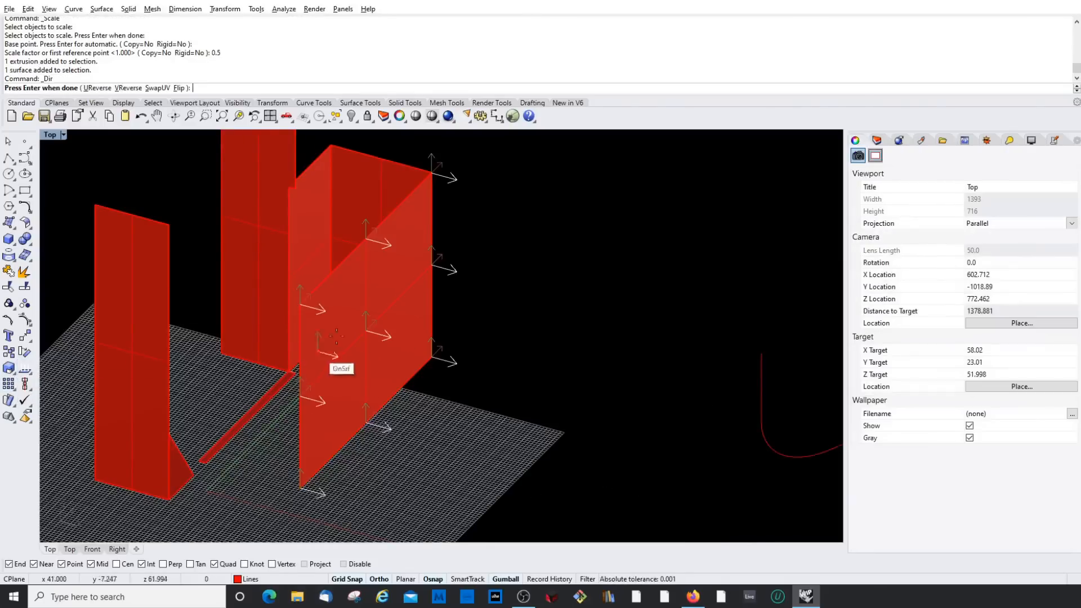
Step: Flip the outer rectangular wall's surface direction back and forth four times, and finish Analyze Direction
{"action": "right_click_drag", "start_coordinate": [376, 297], "coordinate": [404, 328]}
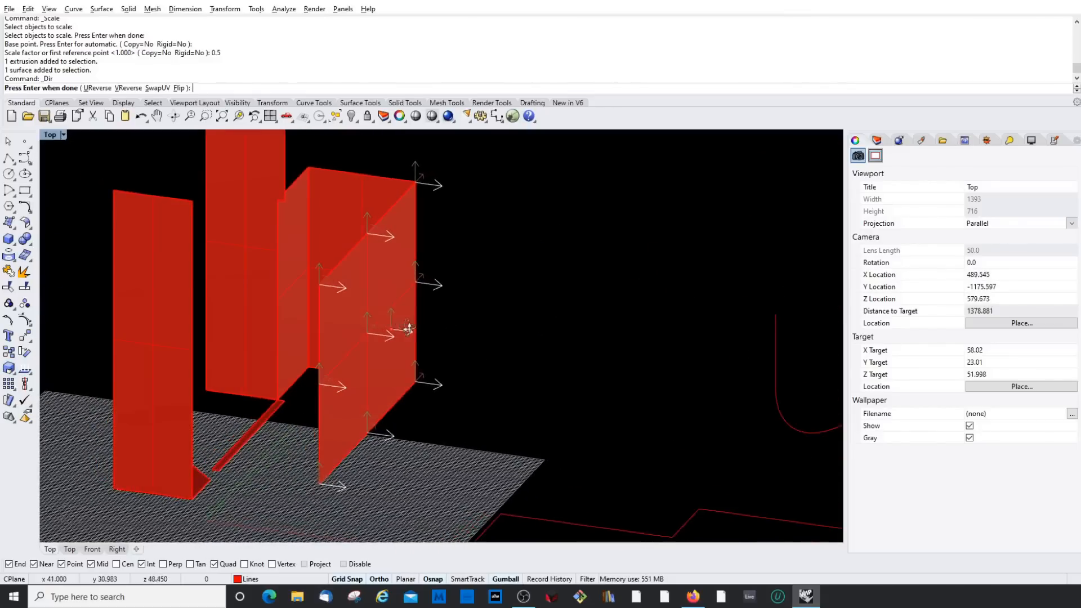
{"action": "left_click", "coordinate": [359, 285]}
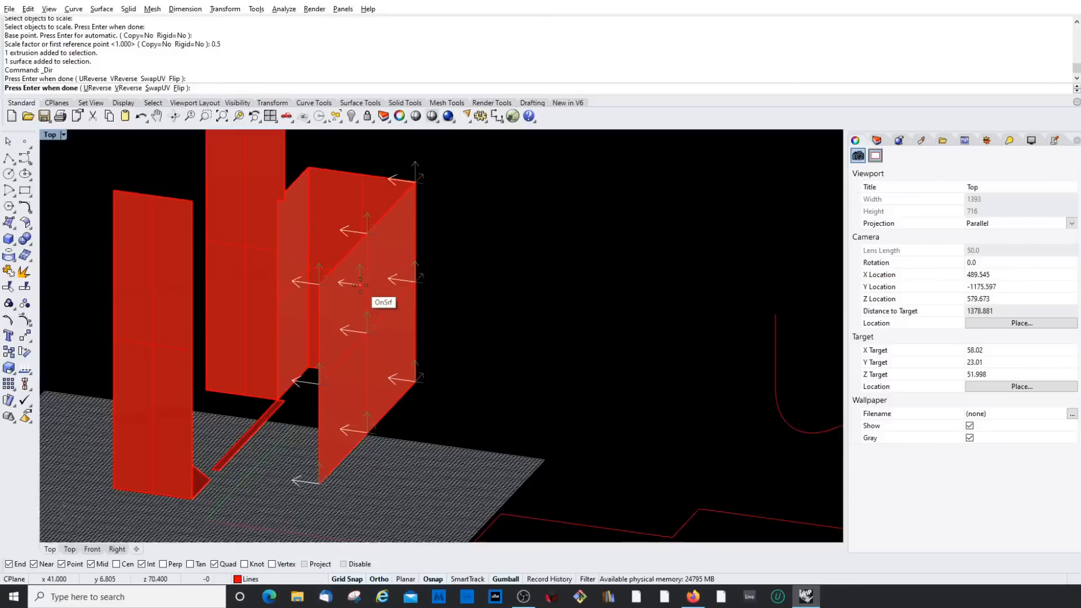
{"action": "left_click", "coordinate": [359, 285]}
{"action": "left_click", "coordinate": [375, 293]}
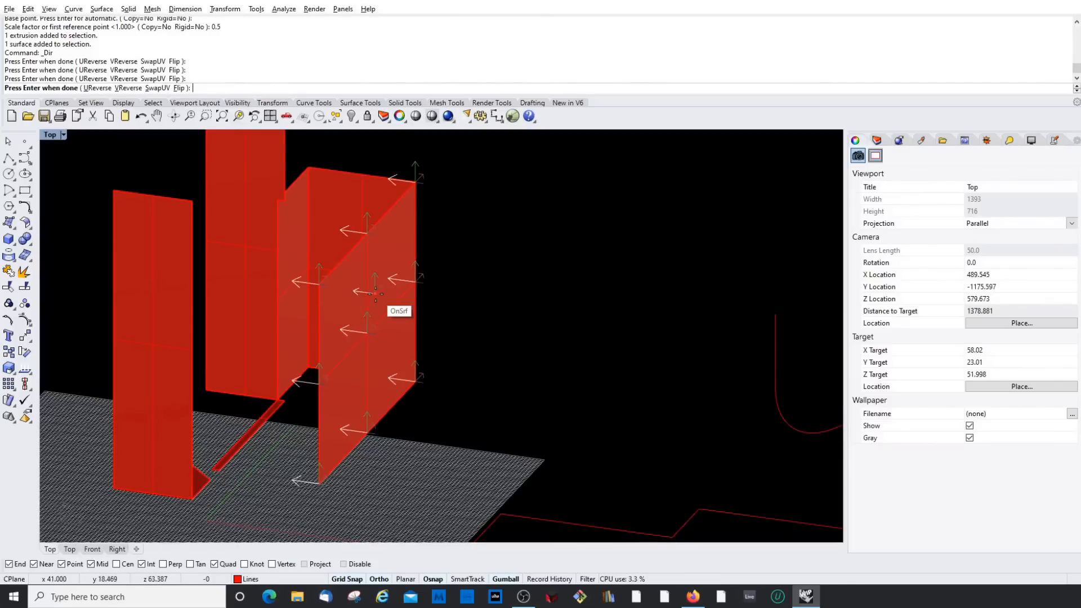
{"action": "left_click", "coordinate": [375, 293]}
{"action": "key", "text": "Return"}
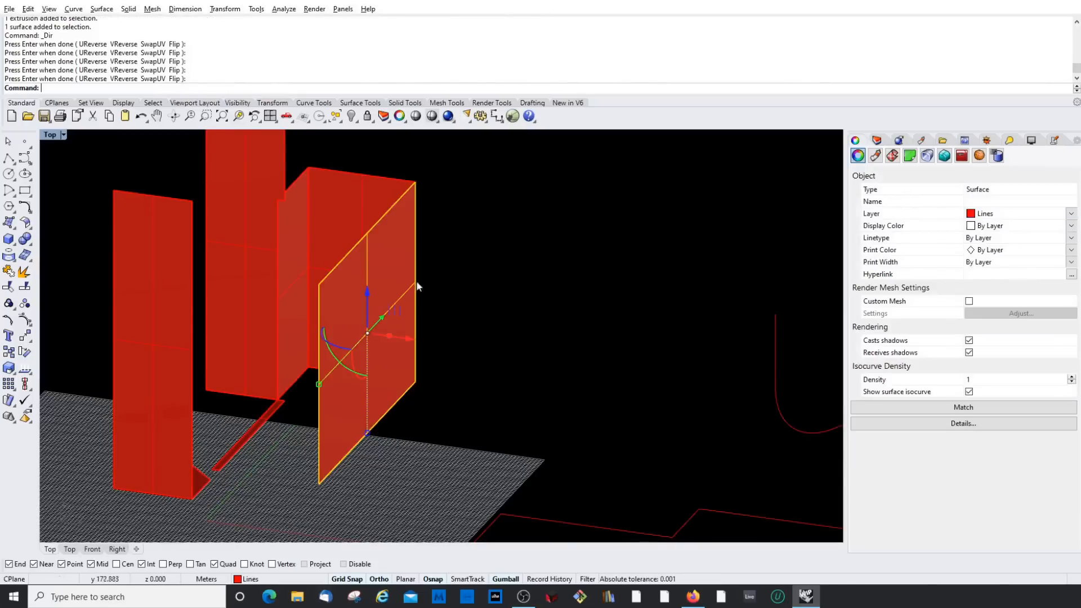
{"action": "scroll", "coordinate": [340, 324], "scroll_direction": "down", "scroll_amount": 3}
{"action": "scroll", "coordinate": [339, 324], "scroll_direction": "up", "scroll_amount": 4}
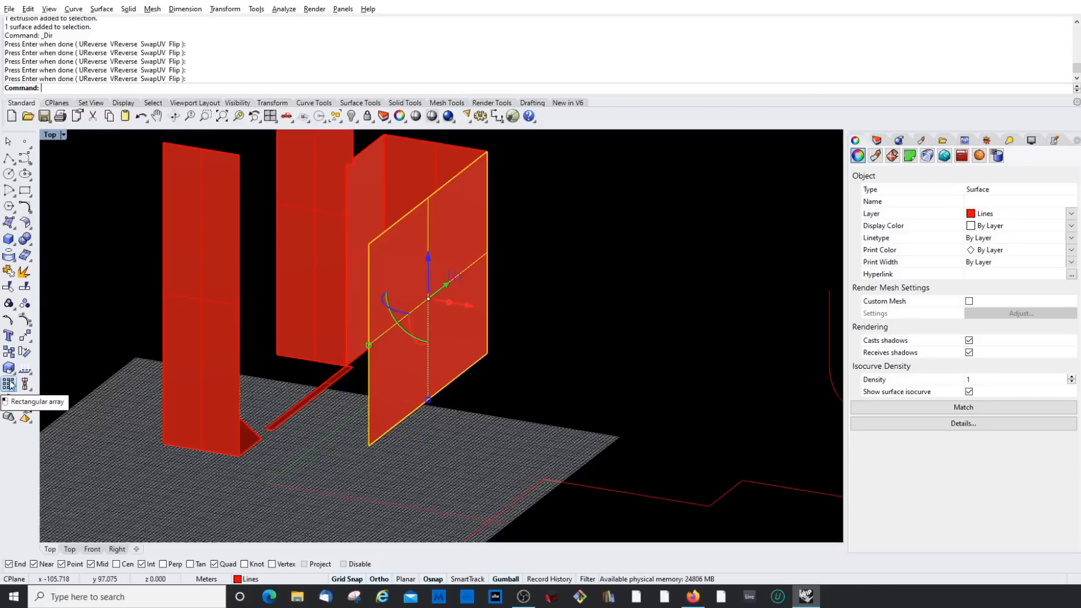
{"action": "scroll", "coordinate": [448, 343], "scroll_direction": "down", "scroll_amount": 3}
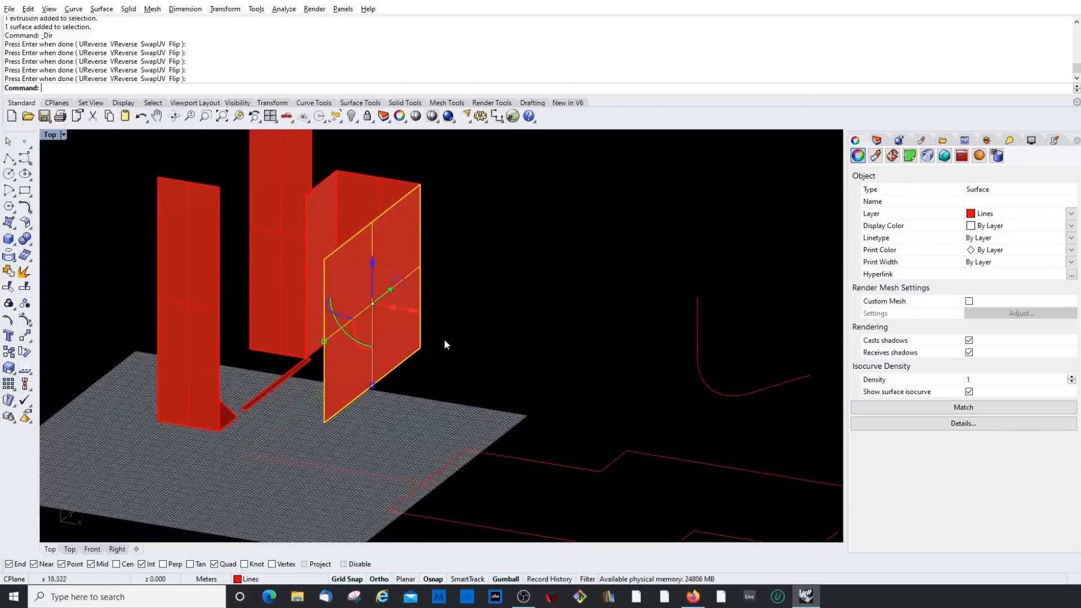
{"action": "scroll", "coordinate": [441, 314], "scroll_direction": "down", "scroll_amount": 4}
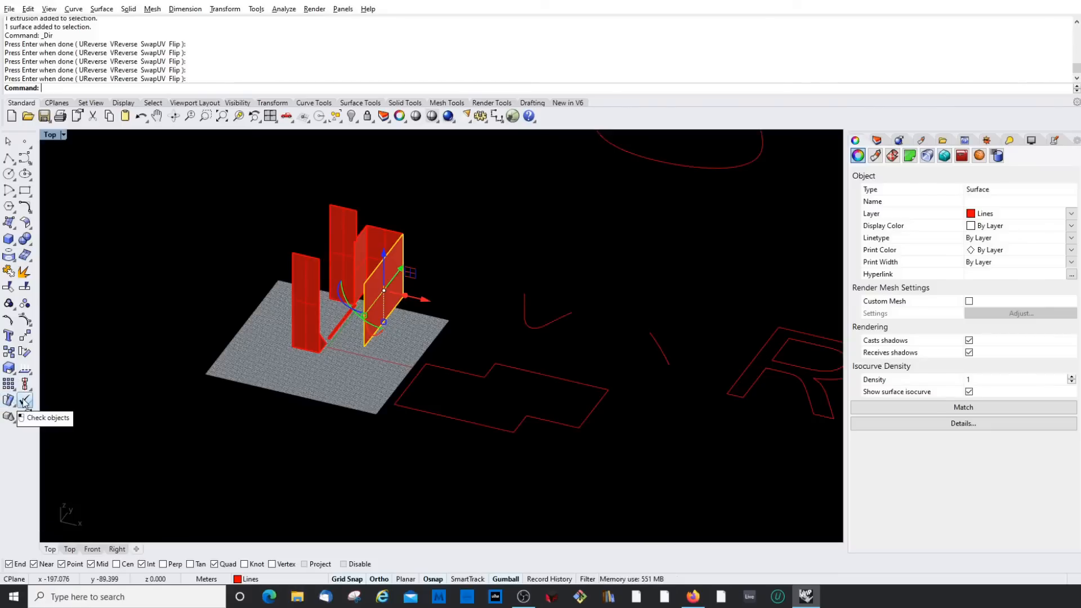
Step: Run Check on the outer rectangular wall of the extruded surfaces, review its report and close it
{"action": "left_click", "coordinate": [496, 199]}
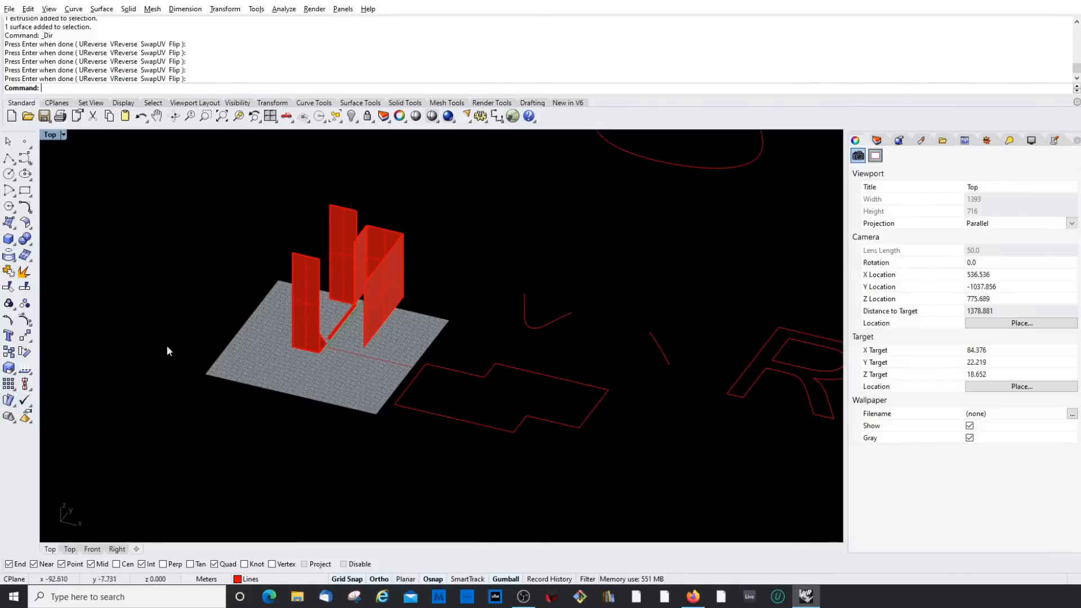
{"action": "left_click", "coordinate": [25, 401]}
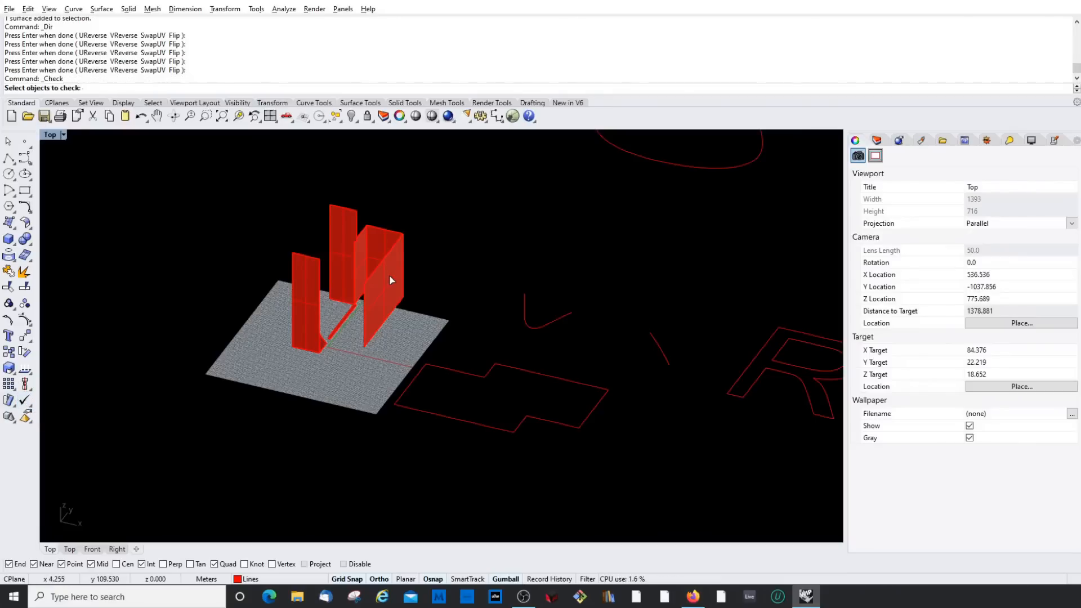
{"action": "left_click", "coordinate": [390, 280]}
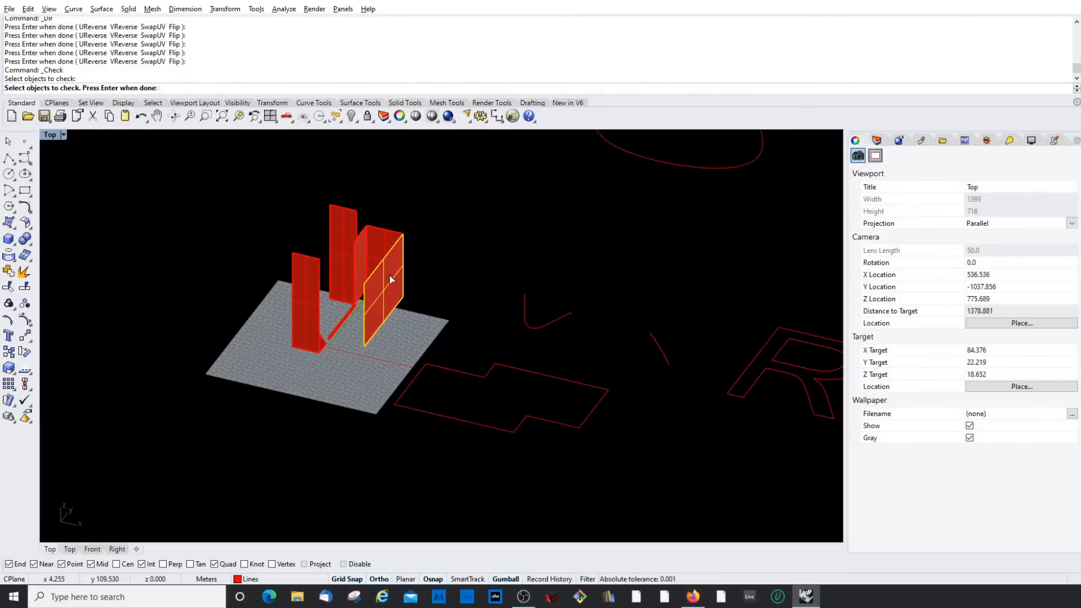
{"action": "key", "text": "Return"}
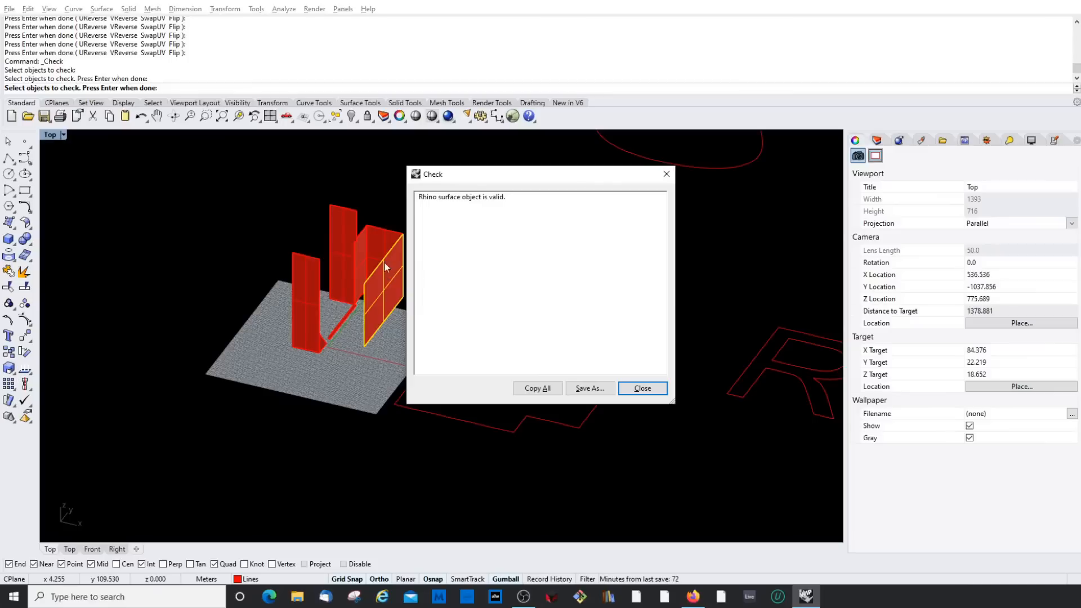
{"action": "left_click_drag", "start_coordinate": [499, 177], "coordinate": [590, 196]}
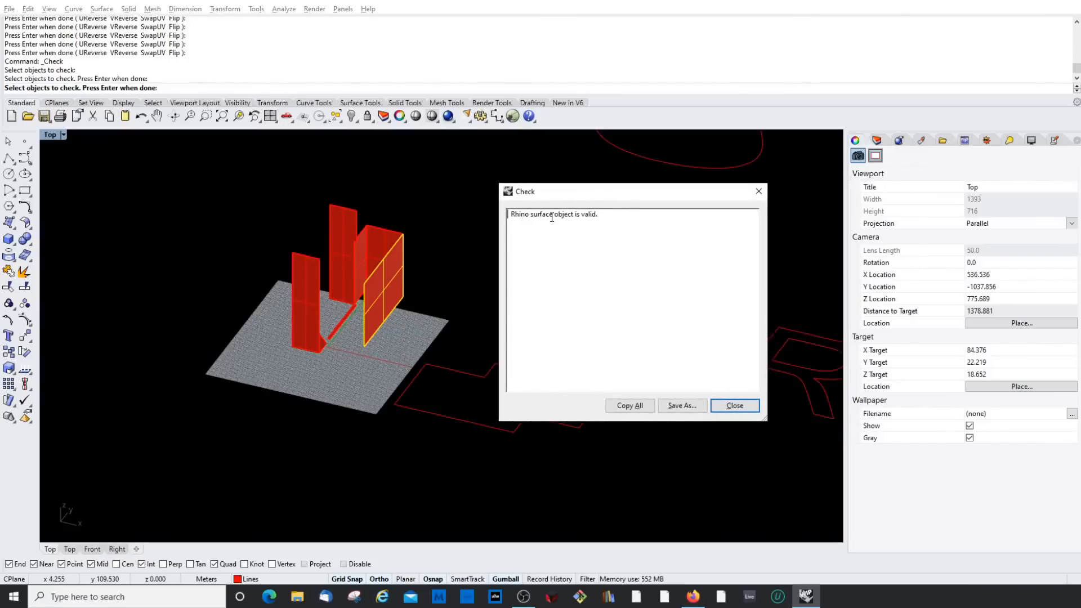
{"action": "left_click", "coordinate": [732, 405]}
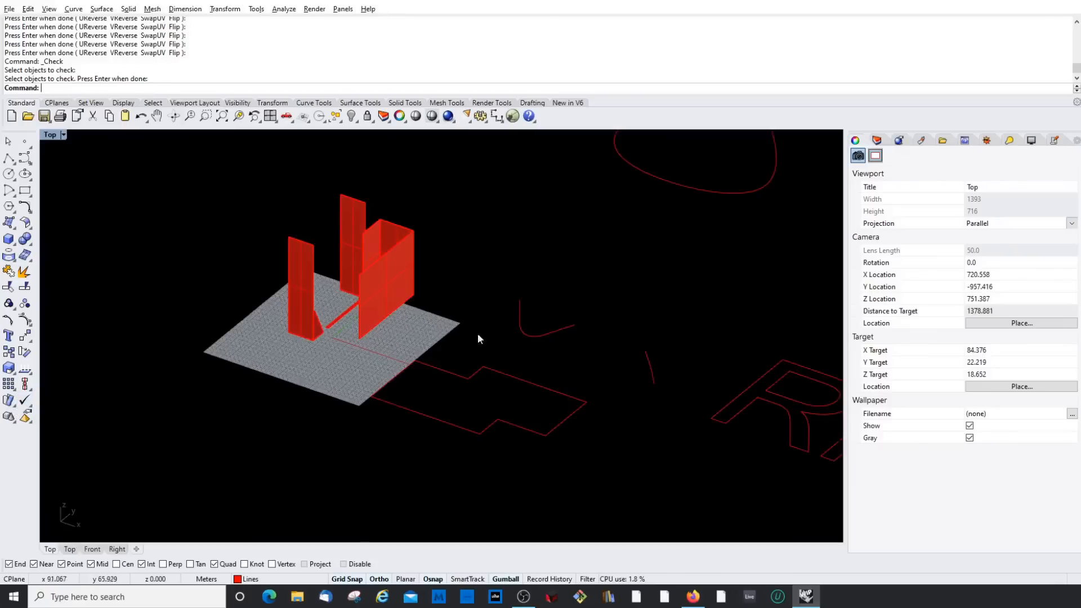
{"action": "scroll", "coordinate": [478, 333], "scroll_direction": "up", "scroll_amount": 2}
{"action": "scroll", "coordinate": [373, 306], "scroll_direction": "down", "scroll_amount": 3}
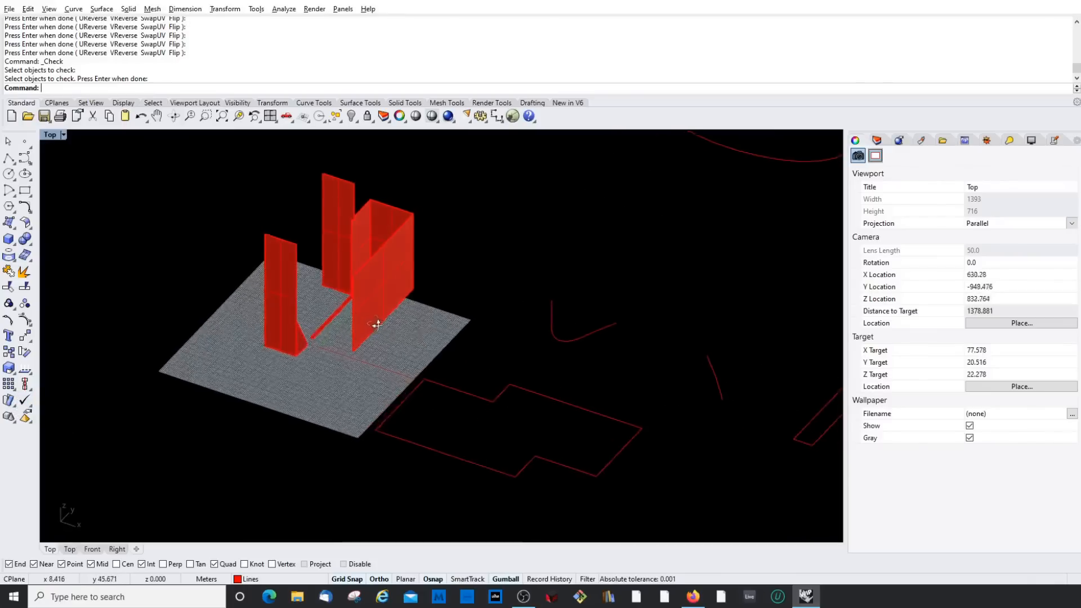
{"action": "right_click_drag", "start_coordinate": [371, 346], "coordinate": [366, 371]}
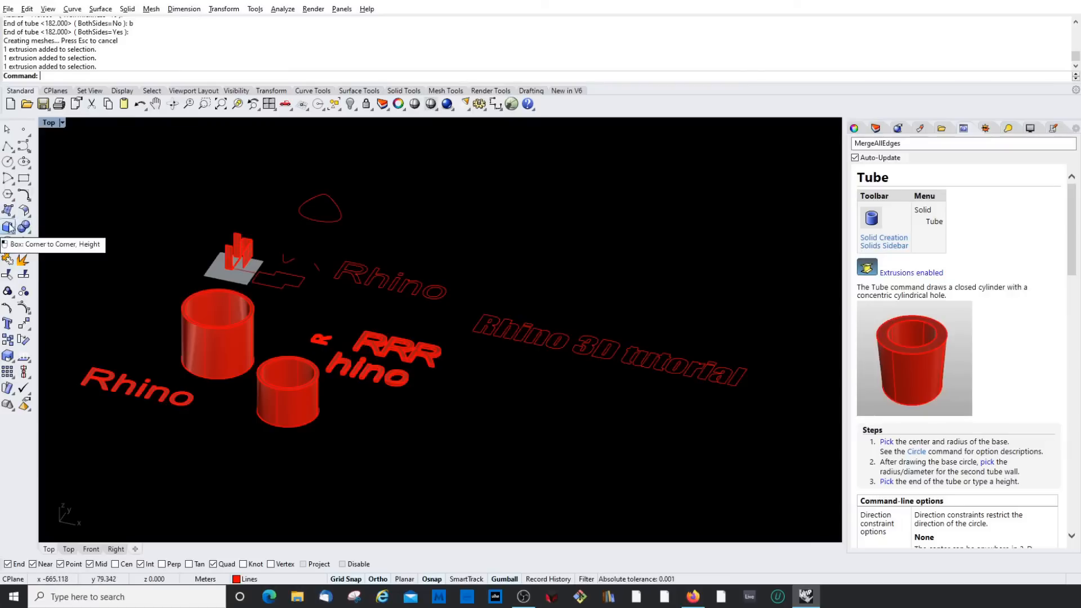
{"action": "left_click", "coordinate": [361, 92]}
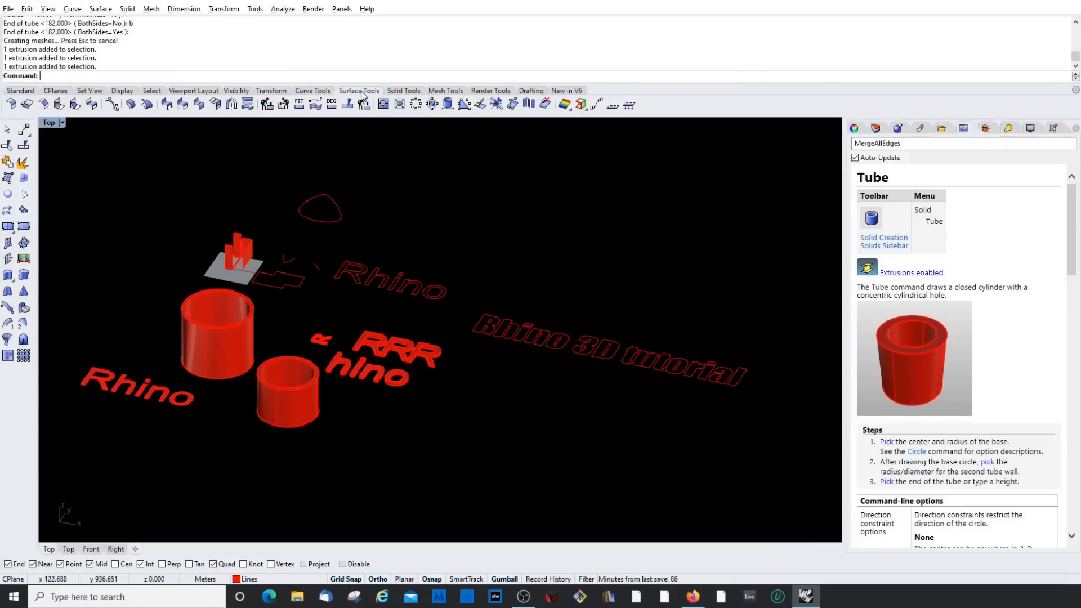
{"action": "left_click", "coordinate": [413, 92]}
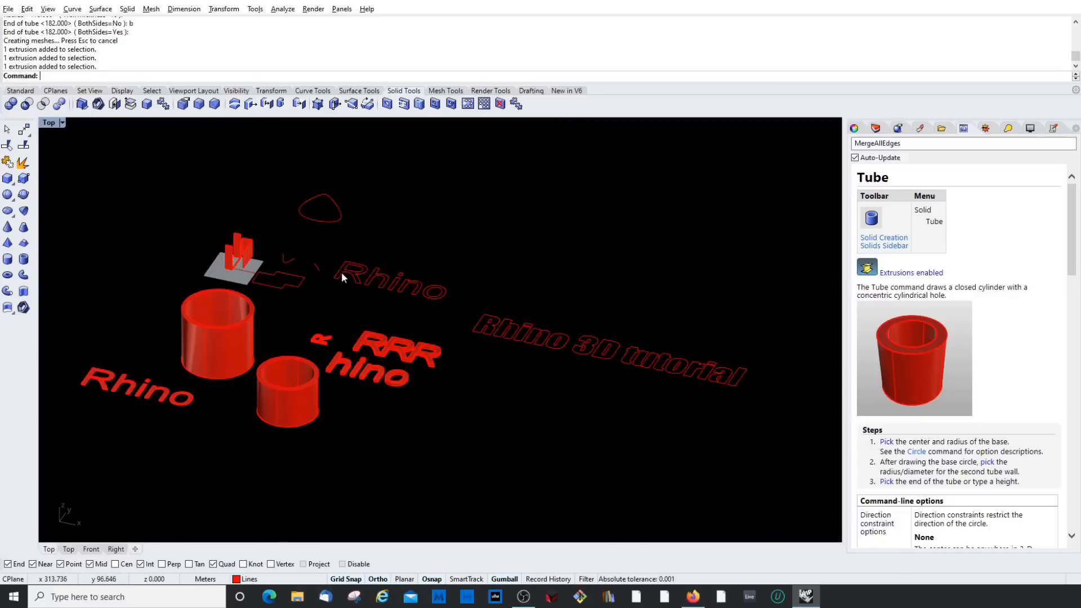
Step: Draw a closed four-sided polyline in the empty area behind the "Rhino 3D tutorial" text, using Ortho
{"action": "left_click", "coordinate": [17, 91]}
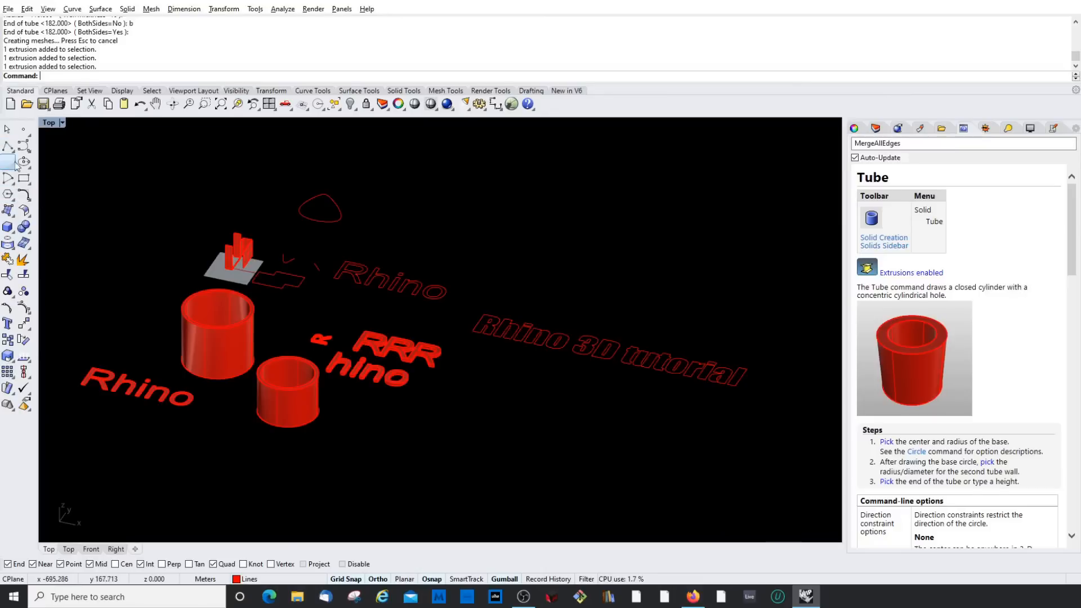
{"action": "left_click", "coordinate": [8, 145]}
{"action": "left_click", "coordinate": [500, 184]}
{"action": "left_click", "coordinate": [444, 263]}
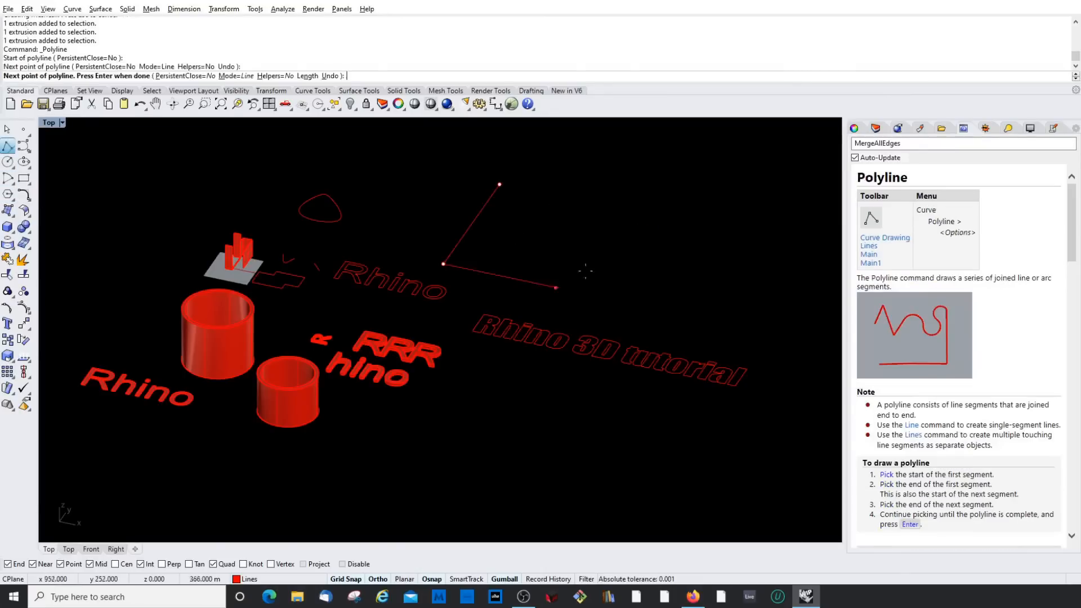
{"action": "left_click", "coordinate": [637, 304]}
{"action": "left_click", "coordinate": [693, 224]}
{"action": "left_click", "coordinate": [499, 185]}
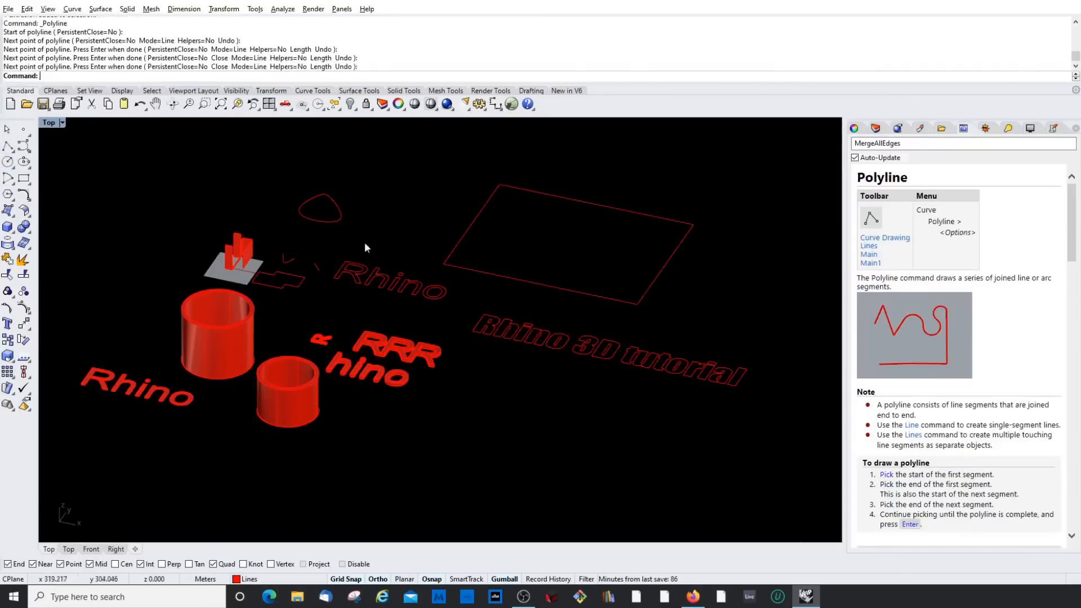
Step: Draw a degree-3 control-point curve across the four-sided polyline between two diagonally opposite corners, with intermediate points on its two long edges
{"action": "left_click", "coordinate": [23, 145]}
{"action": "left_click", "coordinate": [620, 209]}
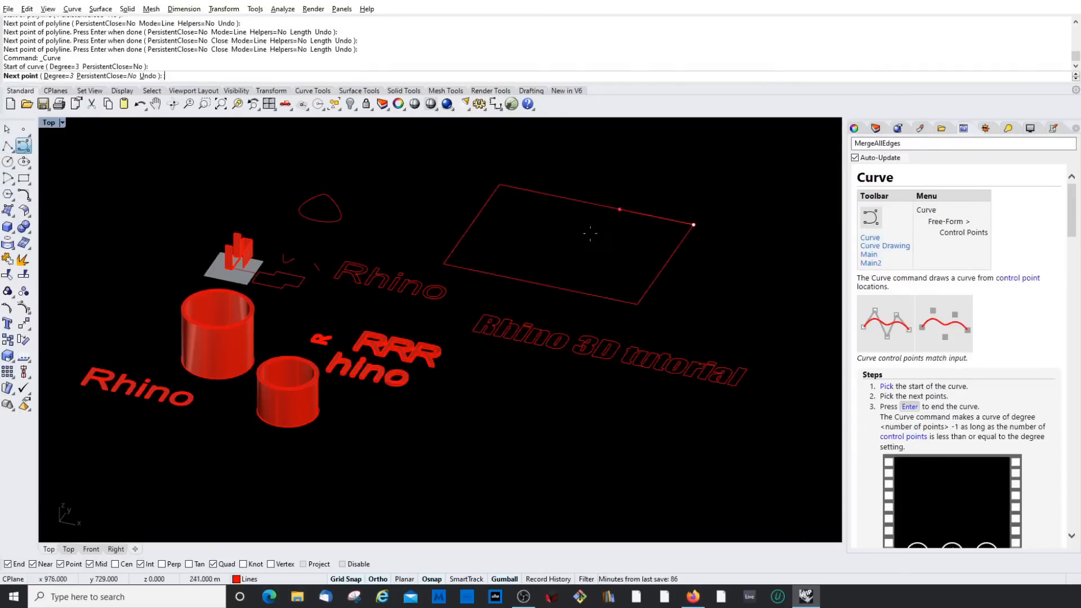
{"action": "left_click", "coordinate": [542, 283]}
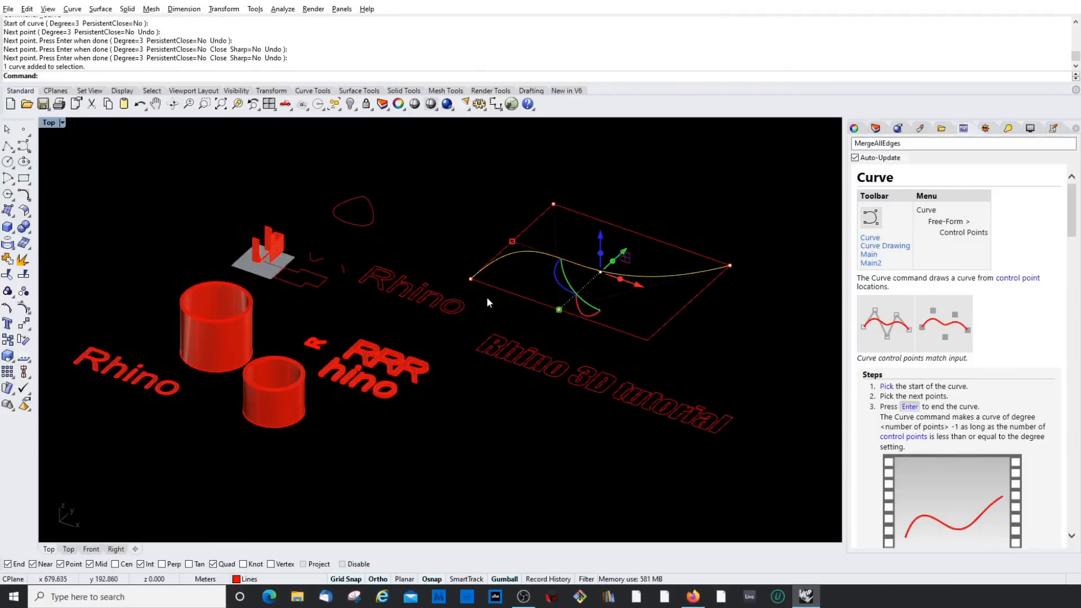